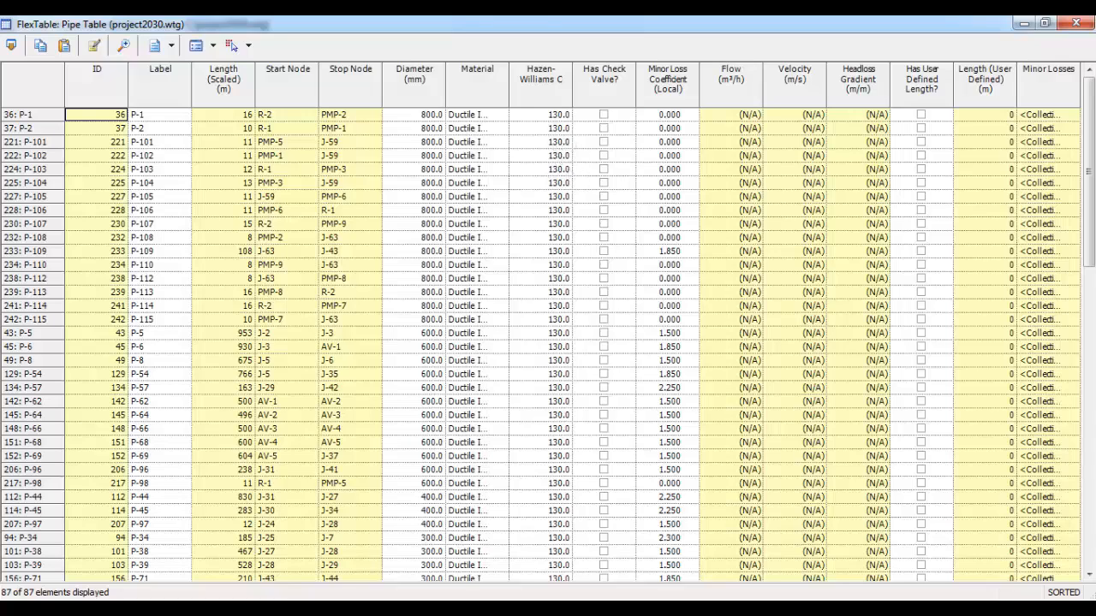
Examine the pipe FlexTable through its last rows and back to the start, and close it
drag(1093, 122, 1090, 512)
drag(1091, 468, 1090, 128)
click(1076, 23)
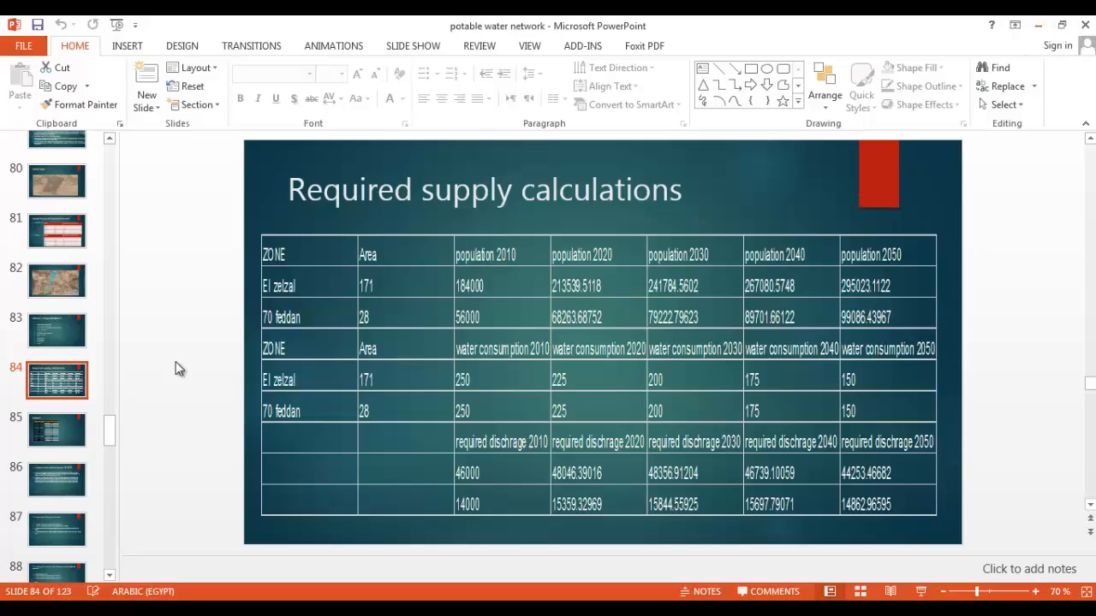
Show slide 94 of the potable water network presentation in PowerPoint
drag(108, 433, 101, 463)
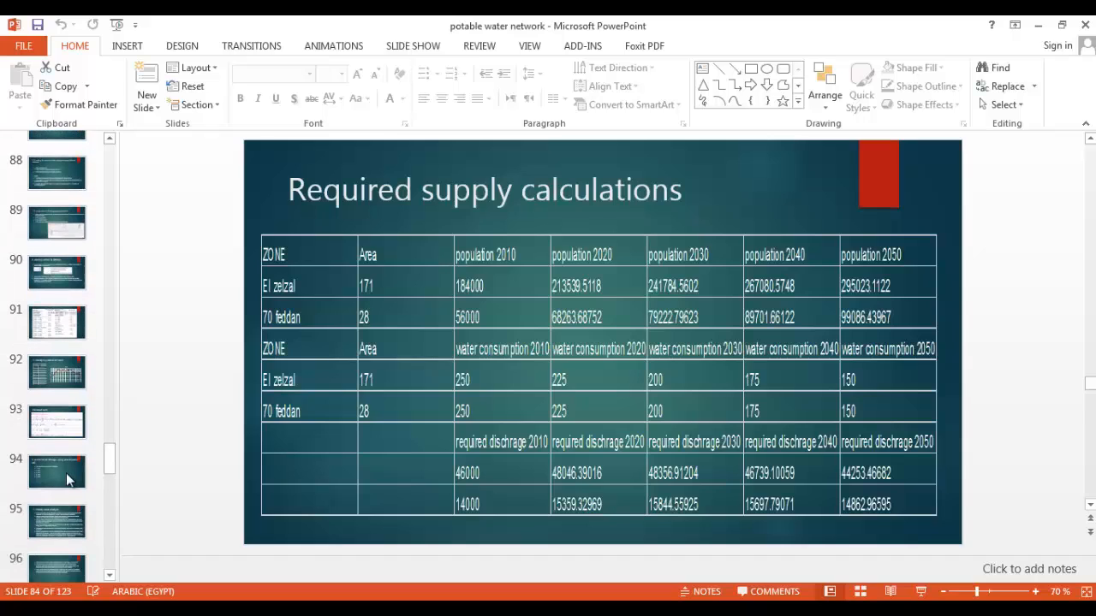
click(66, 472)
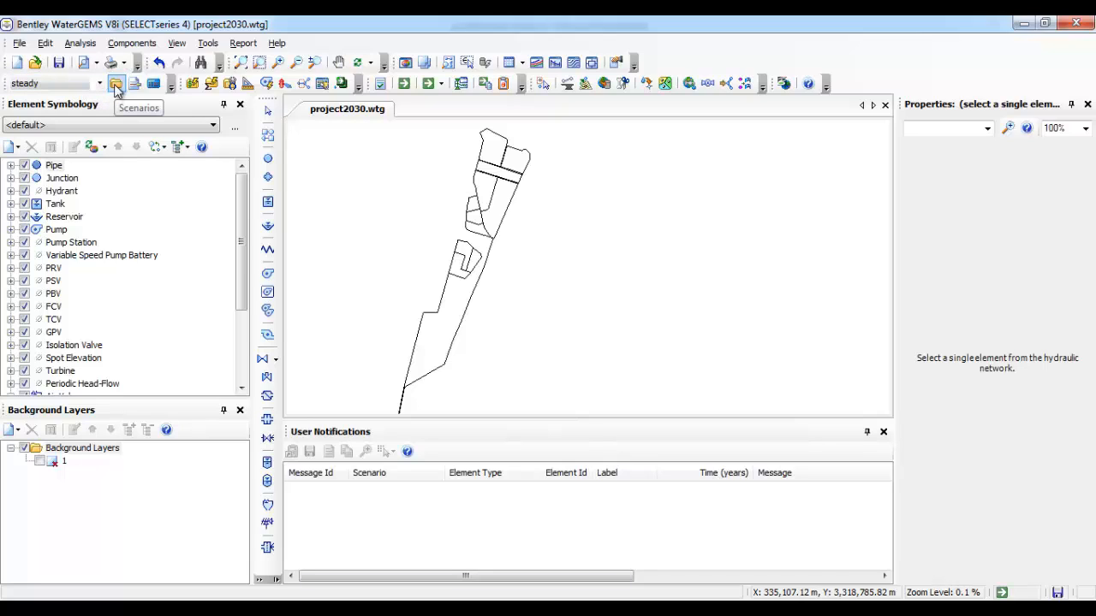
In WaterGEMS, open the scenario manager and add a new base scenario named 2020
click(81, 42)
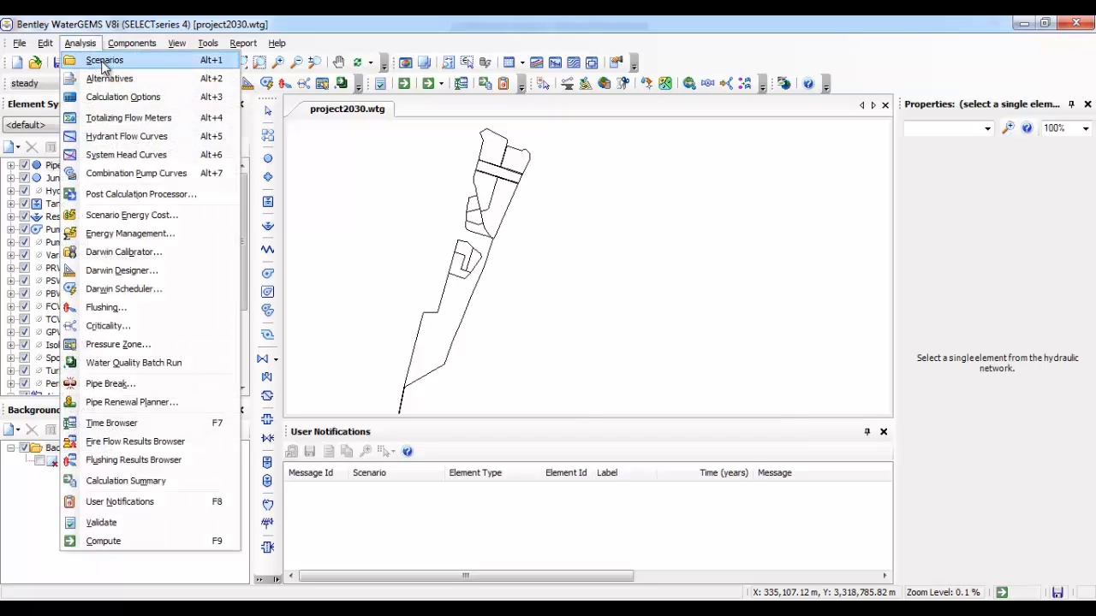
click(101, 61)
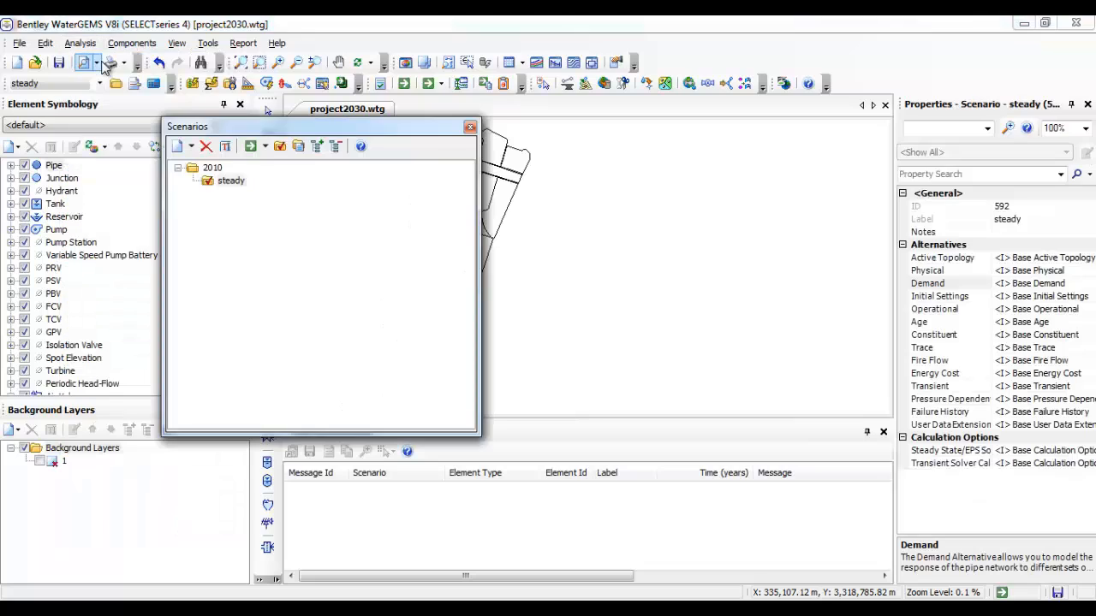
click(204, 169)
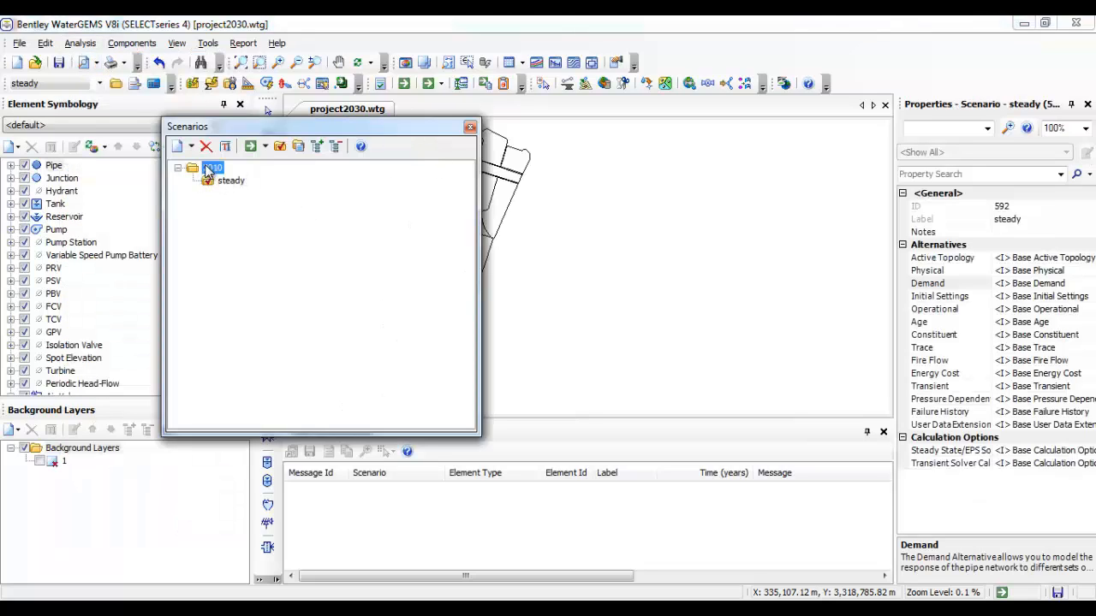
click(179, 146)
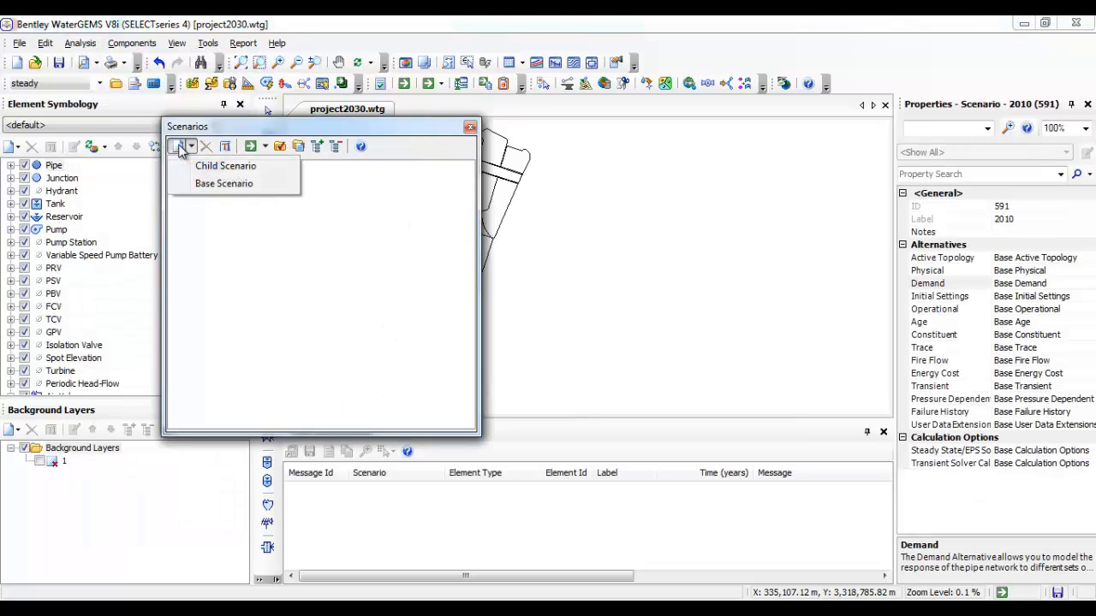
click(183, 185)
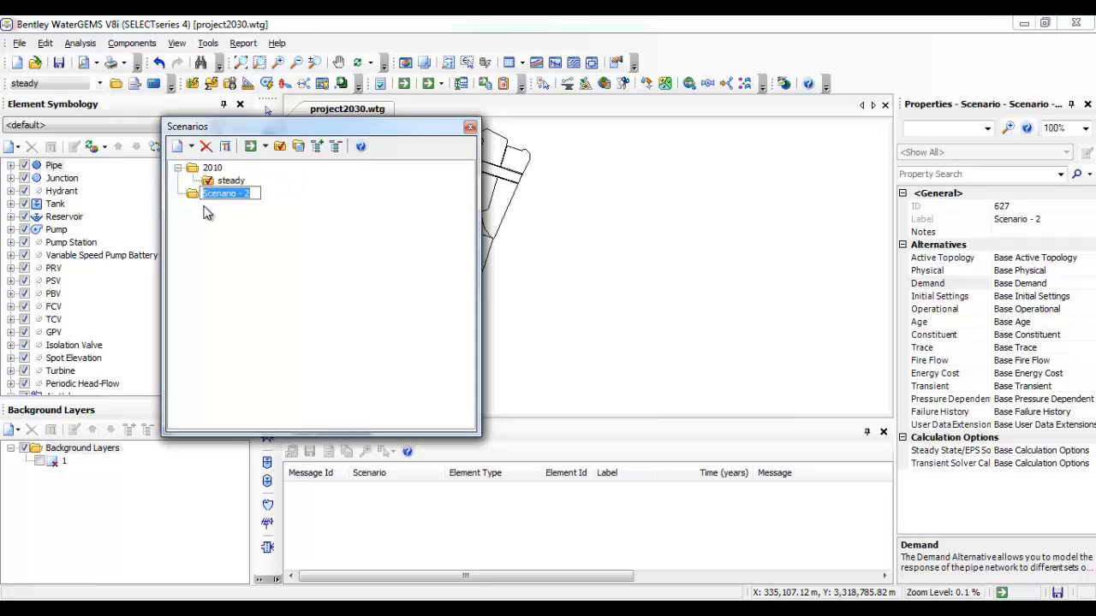
text(2020)
key(Return)
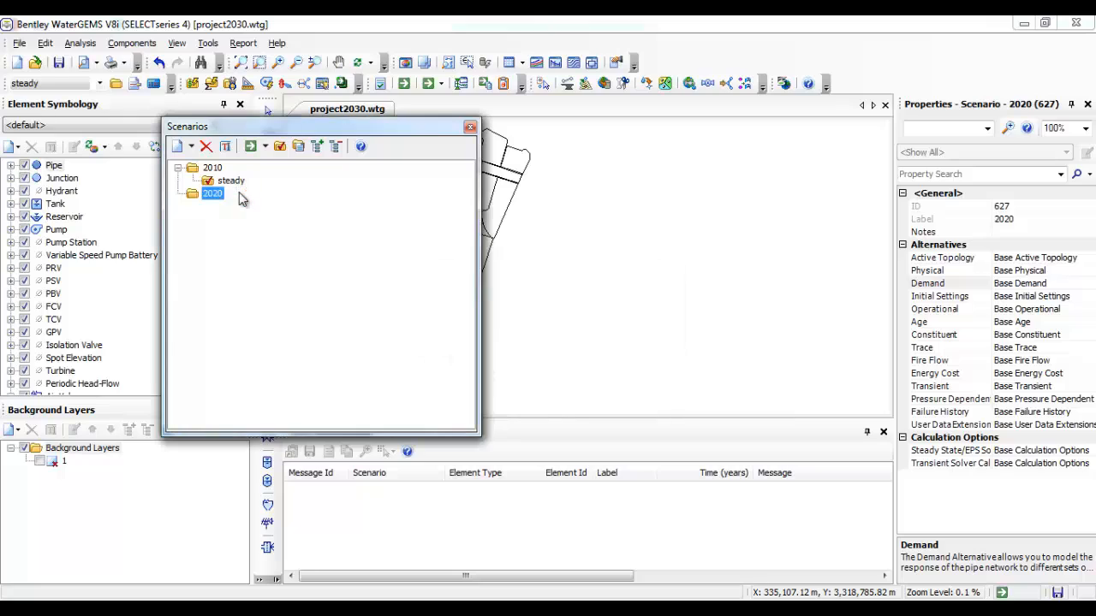
Add two more base scenarios, named 2030 and 2040
click(191, 148)
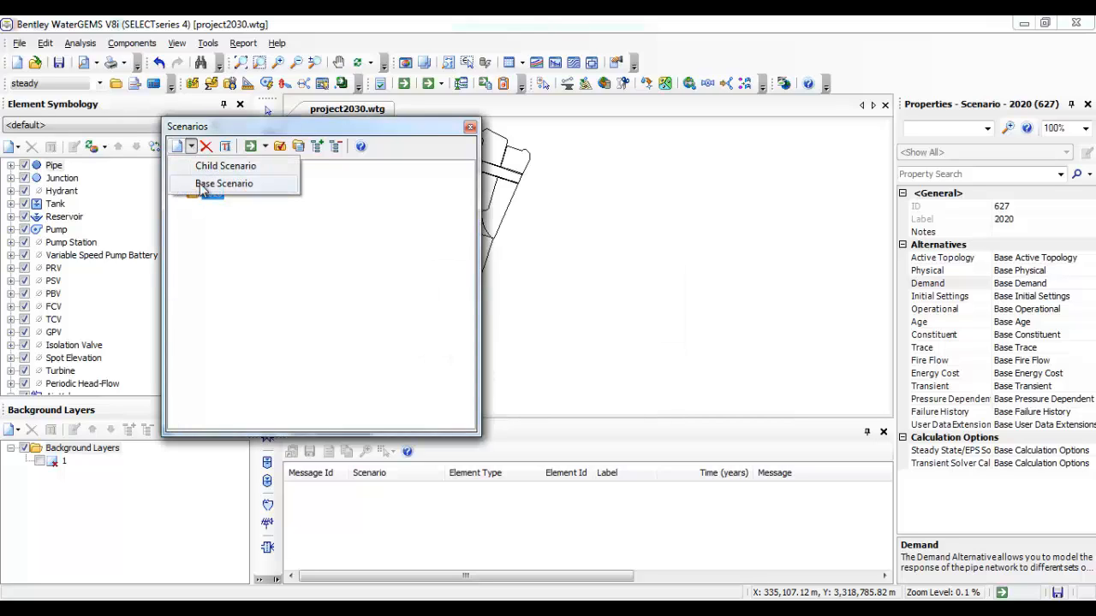
click(223, 183)
text(2030)
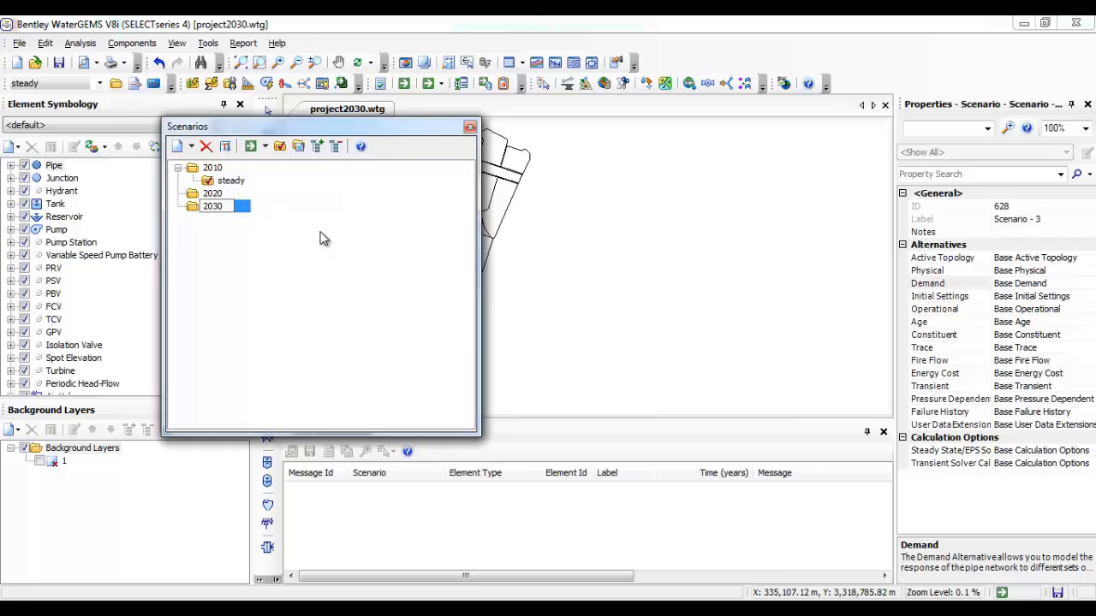
key(Return)
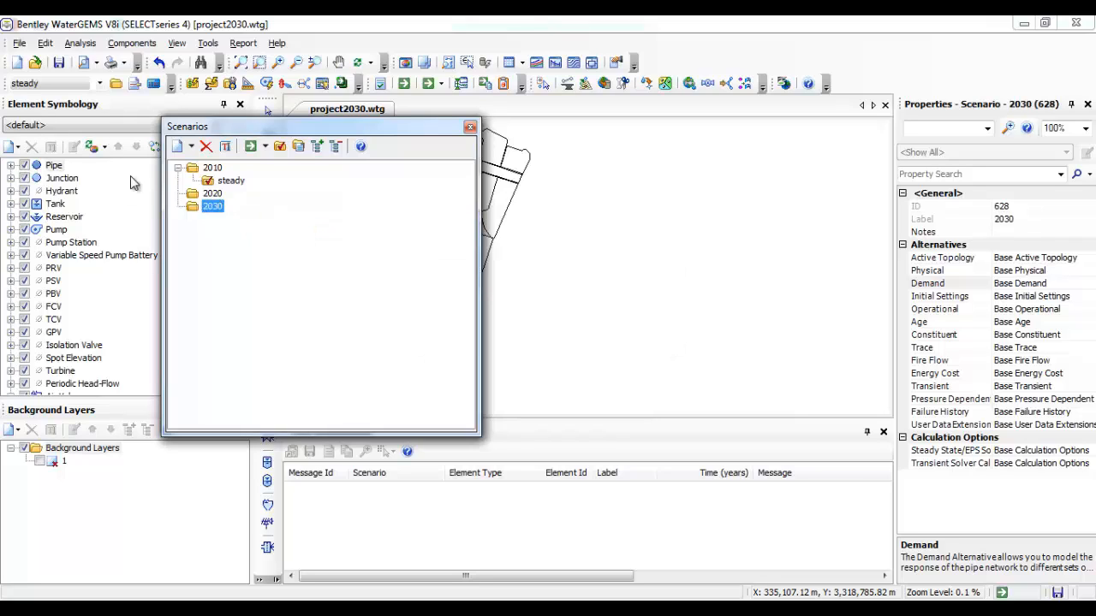
click(178, 147)
click(210, 183)
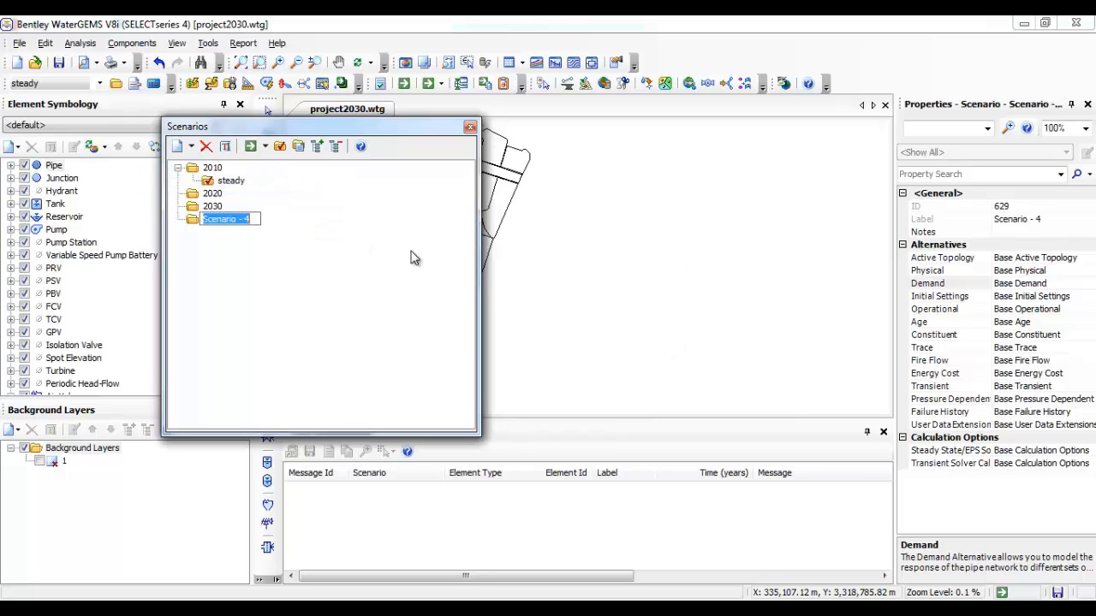
text(2040)
Add a base scenario named 2050 and close the scenario manager
click(192, 146)
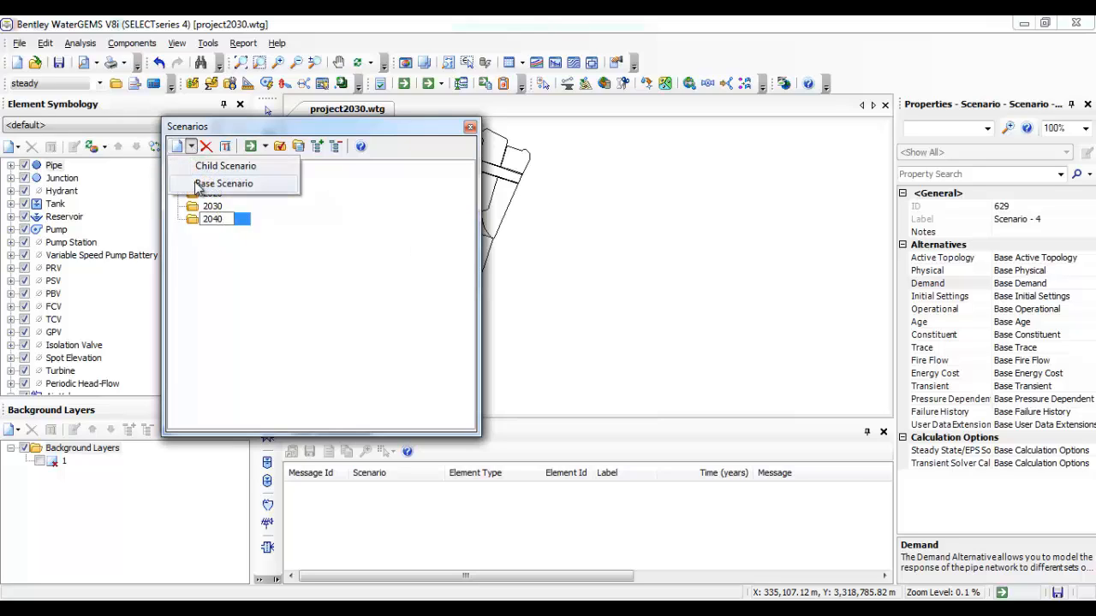
click(209, 183)
text(2050)
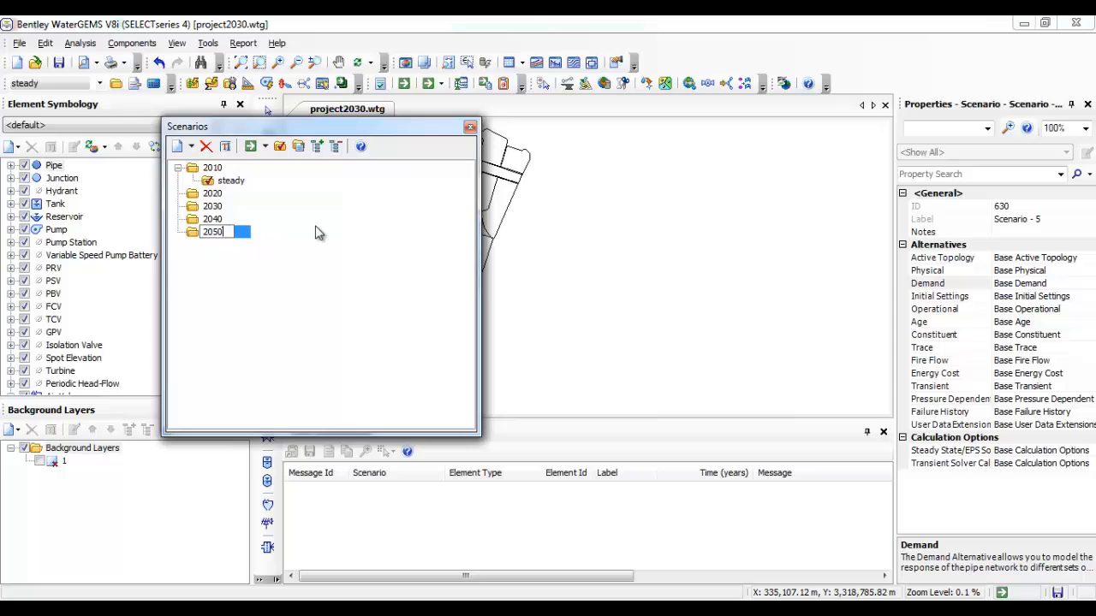
key(Return)
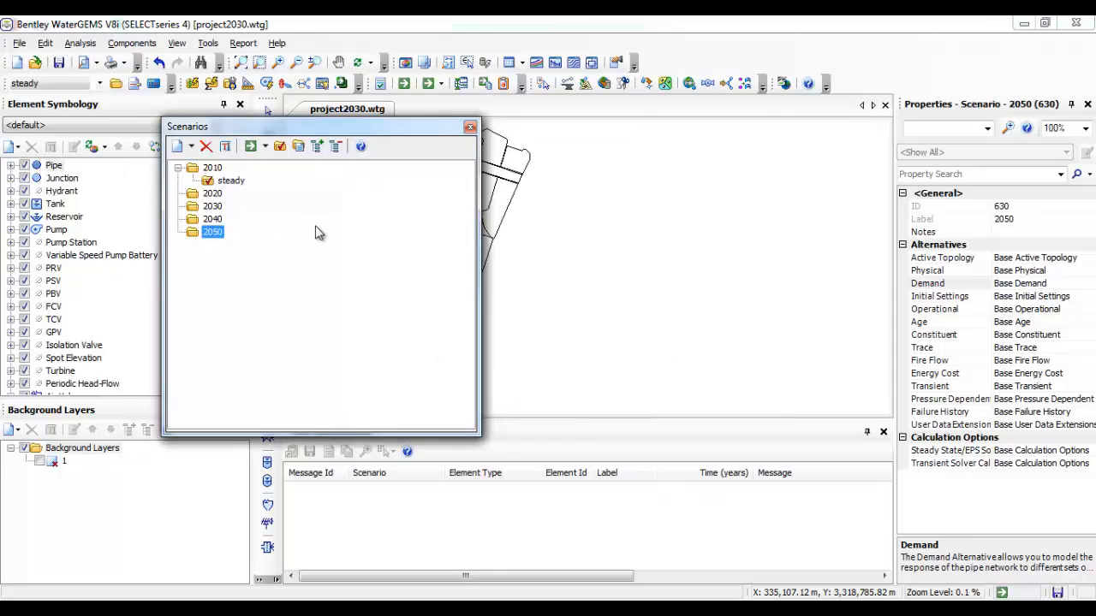
click(470, 128)
Open the alternatives manager and delete the Demand 2020 alternative under Base Demand
click(135, 83)
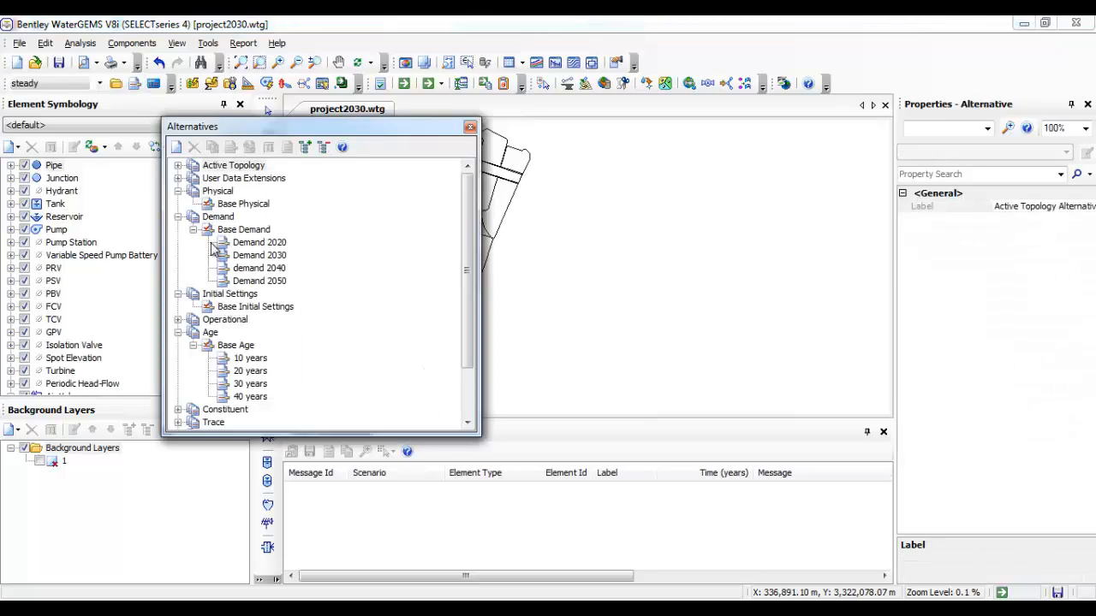
click(248, 243)
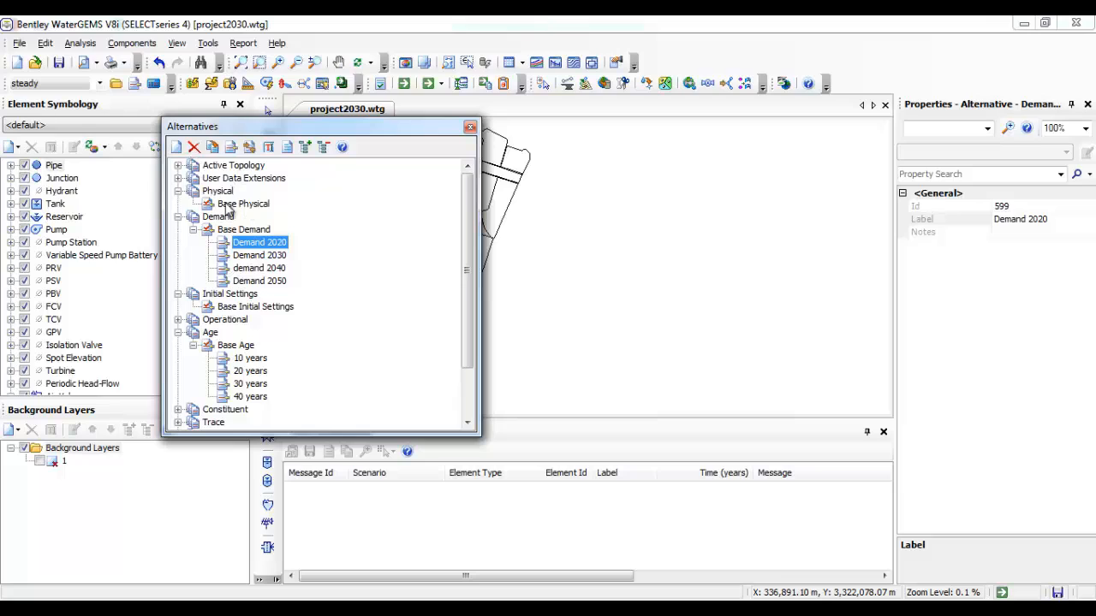
click(193, 148)
click(604, 376)
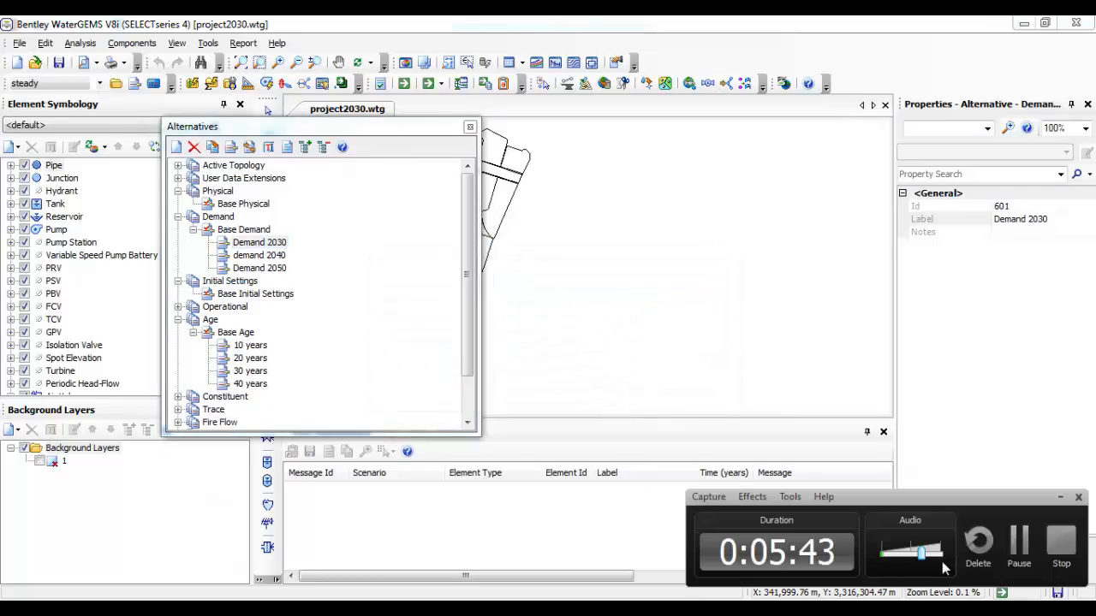
click(1019, 541)
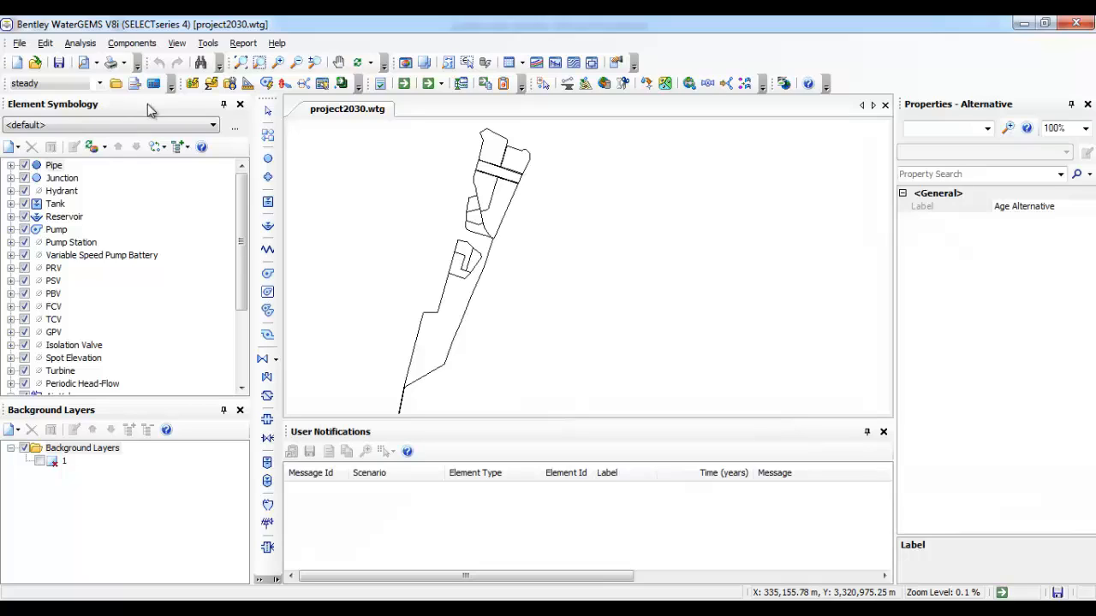
Switch the current scenario to 2020, look over the scenario list, and switch to 2010
click(100, 83)
click(69, 122)
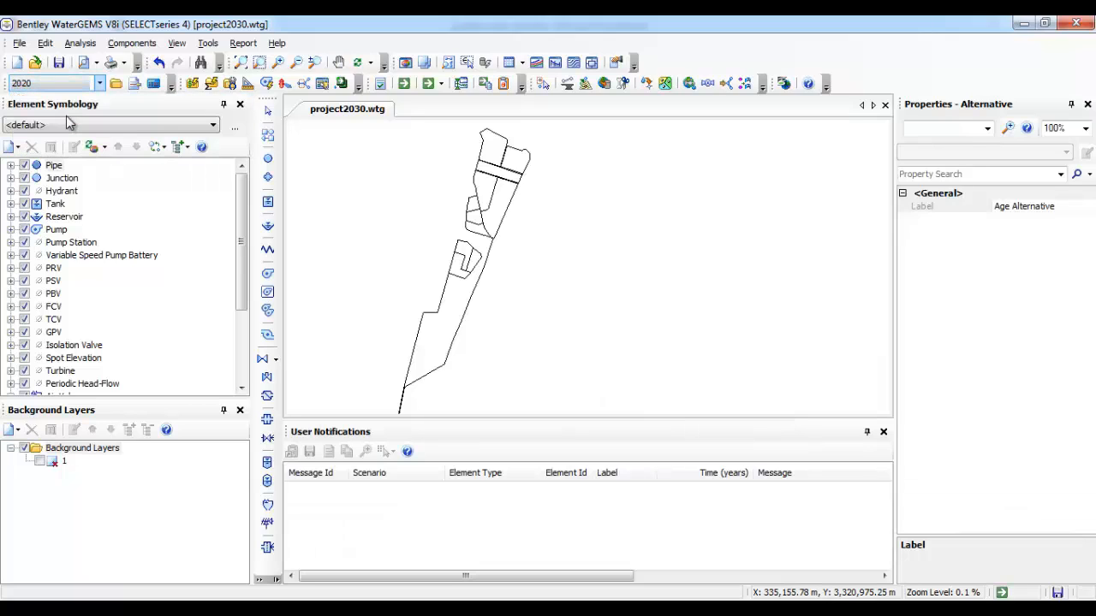
click(100, 84)
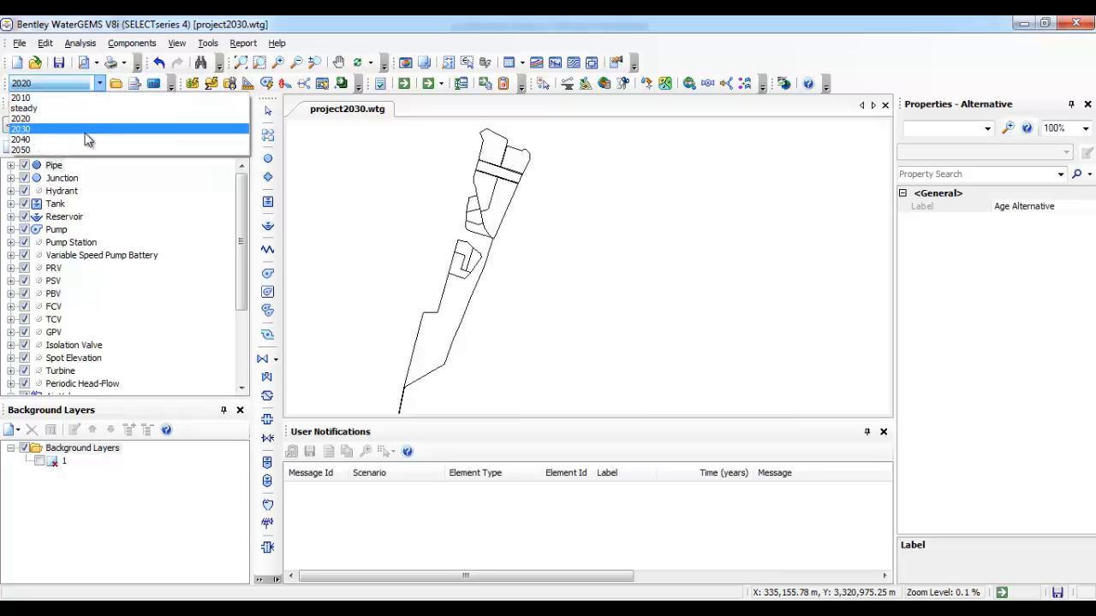
click(518, 111)
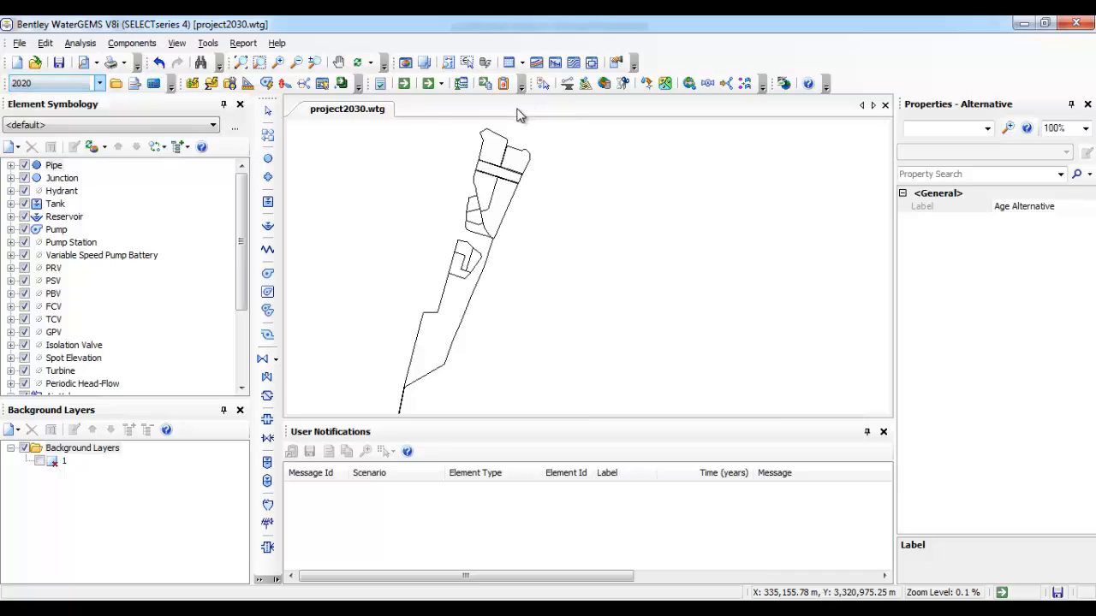
click(100, 86)
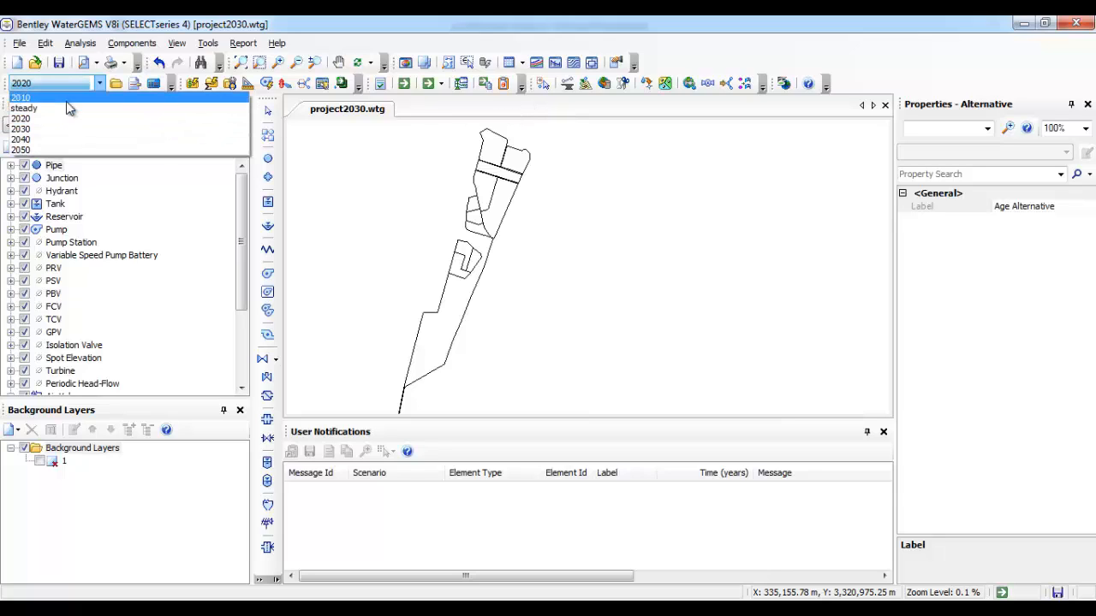
click(65, 98)
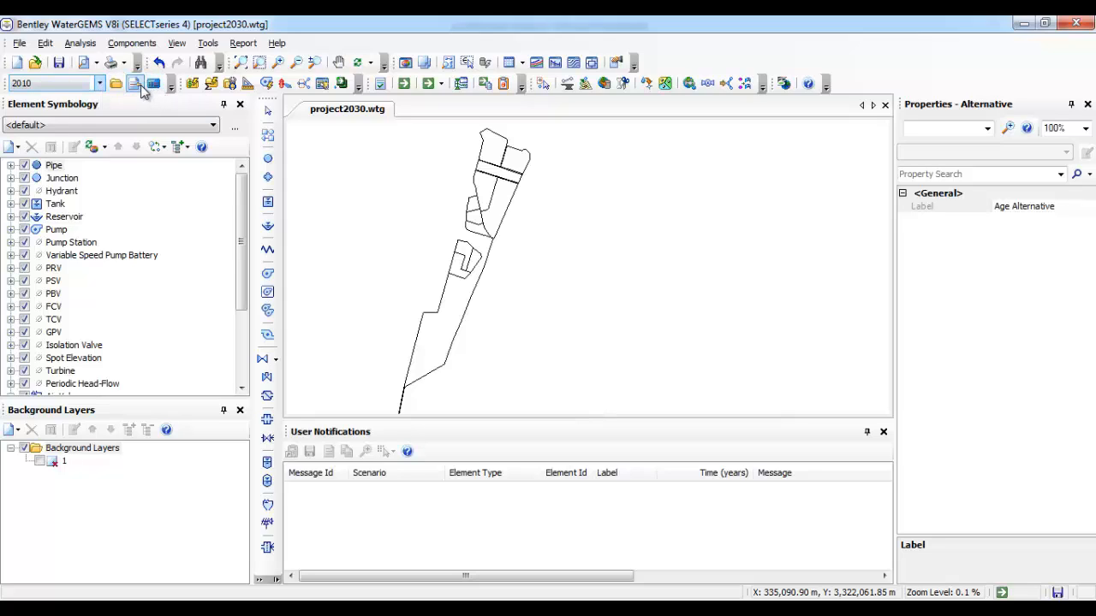
Make 2020 the current scenario and open the alternatives manager
click(99, 83)
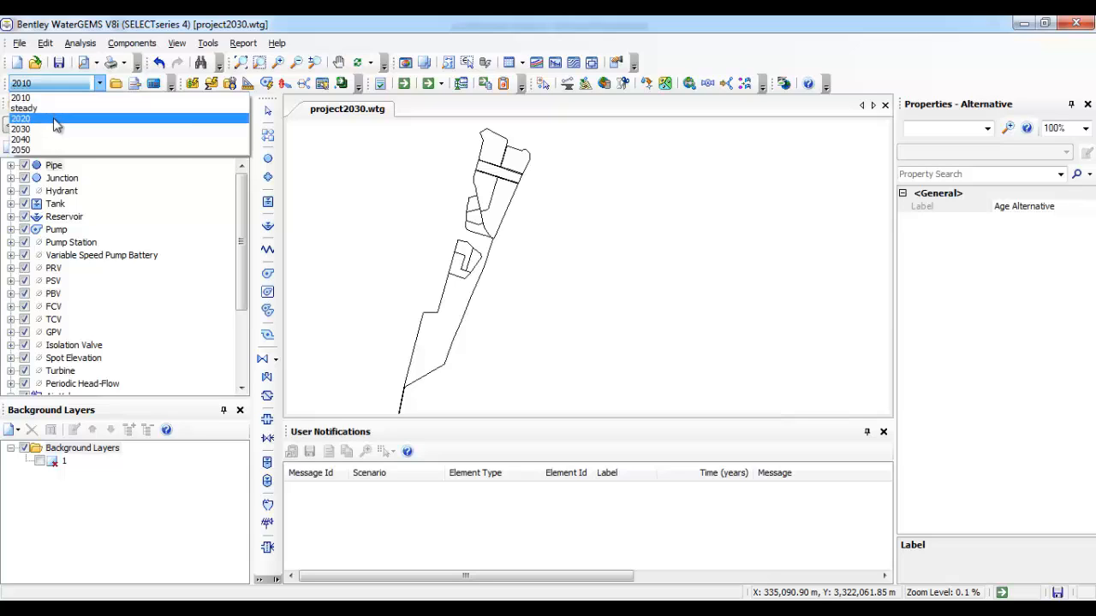
click(55, 119)
click(136, 85)
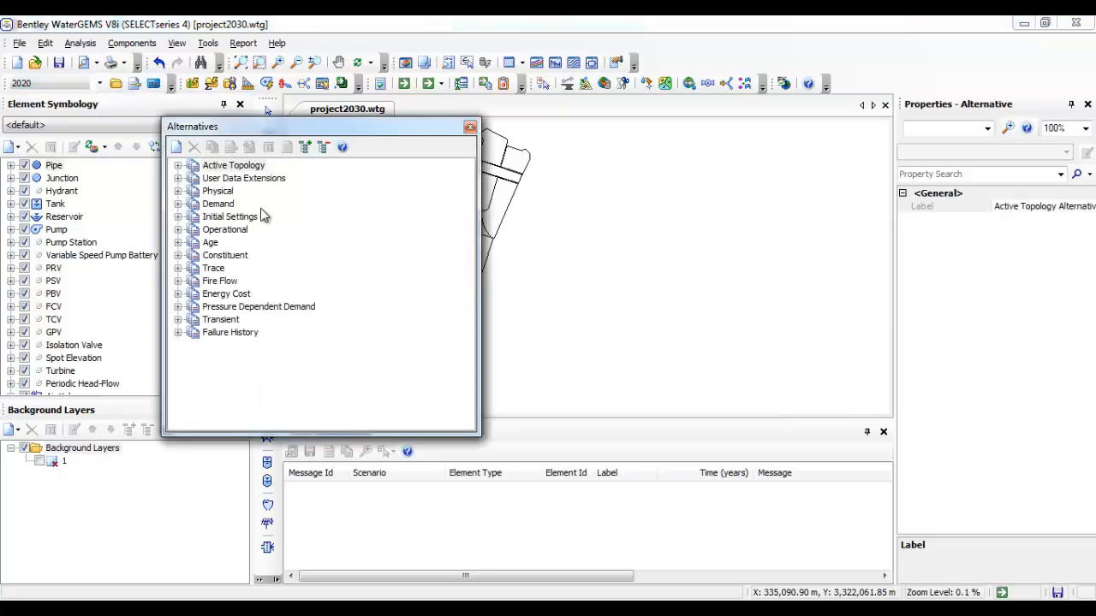
Create a new base-level alternative in the Physical category and rename it 2020
click(178, 191)
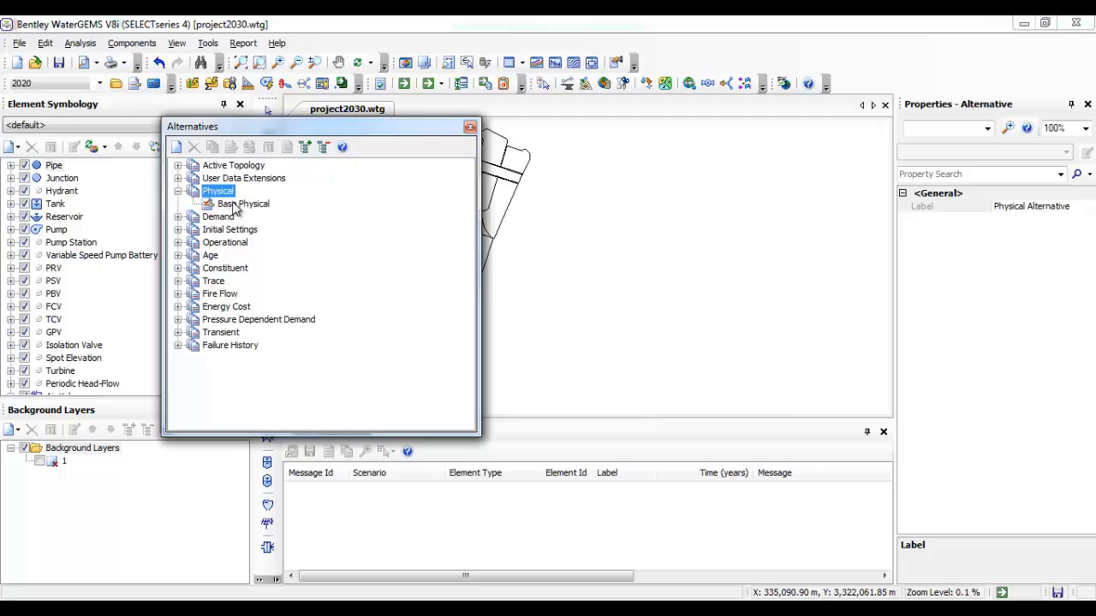
click(236, 205)
click(217, 191)
click(176, 147)
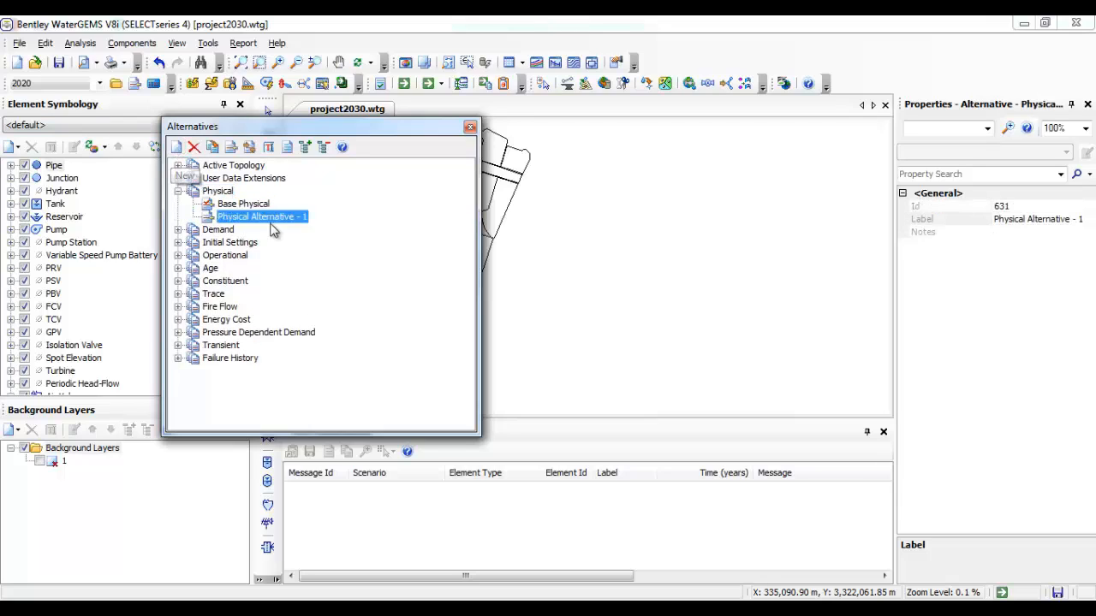
right_click(274, 221)
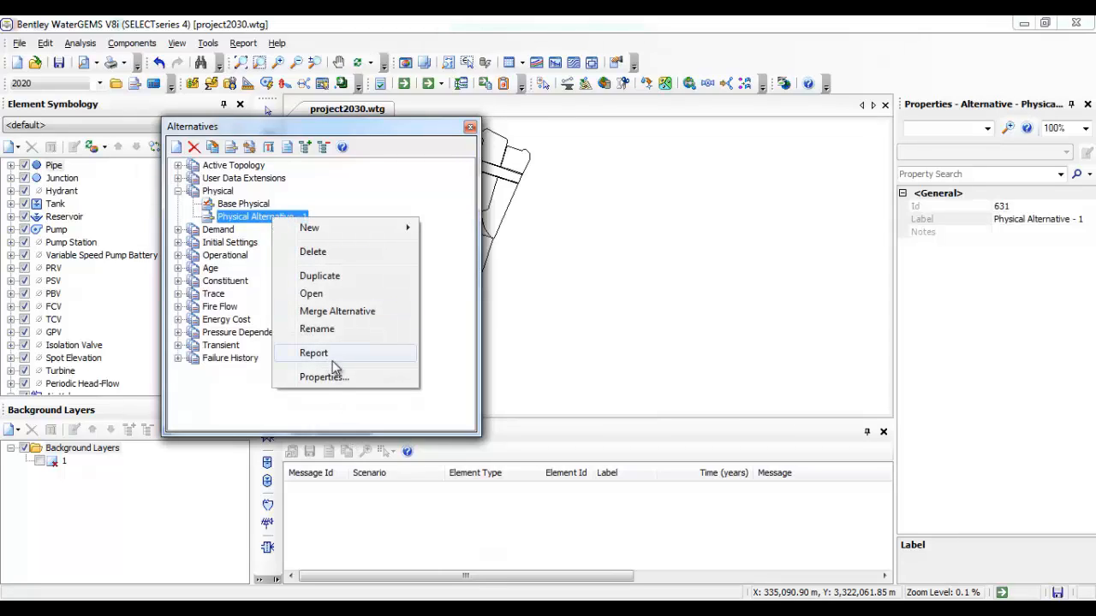
click(334, 331)
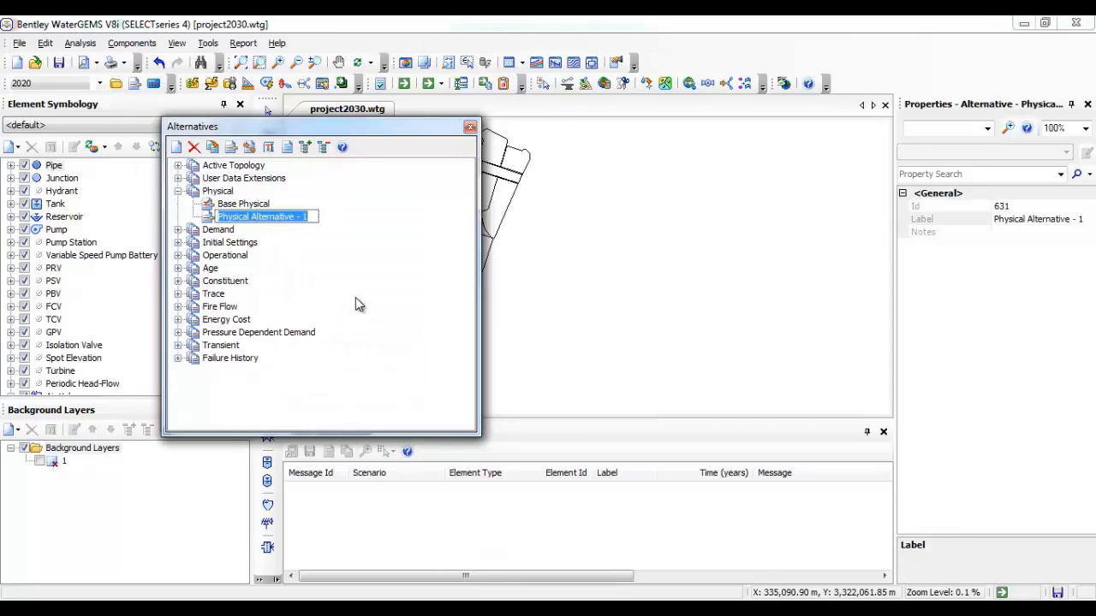
text(2020)
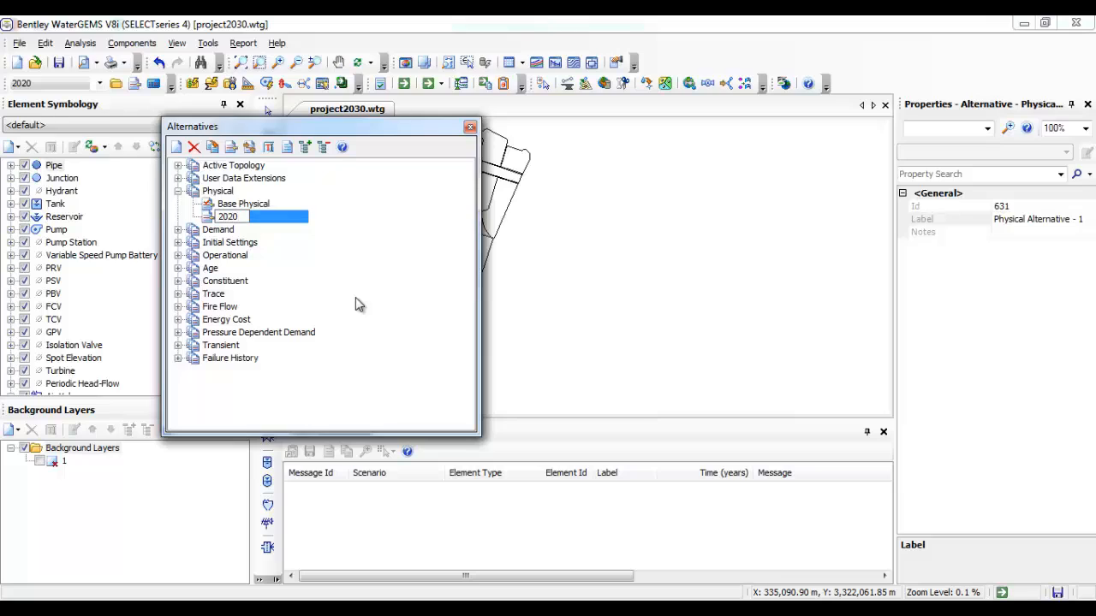
key(Return)
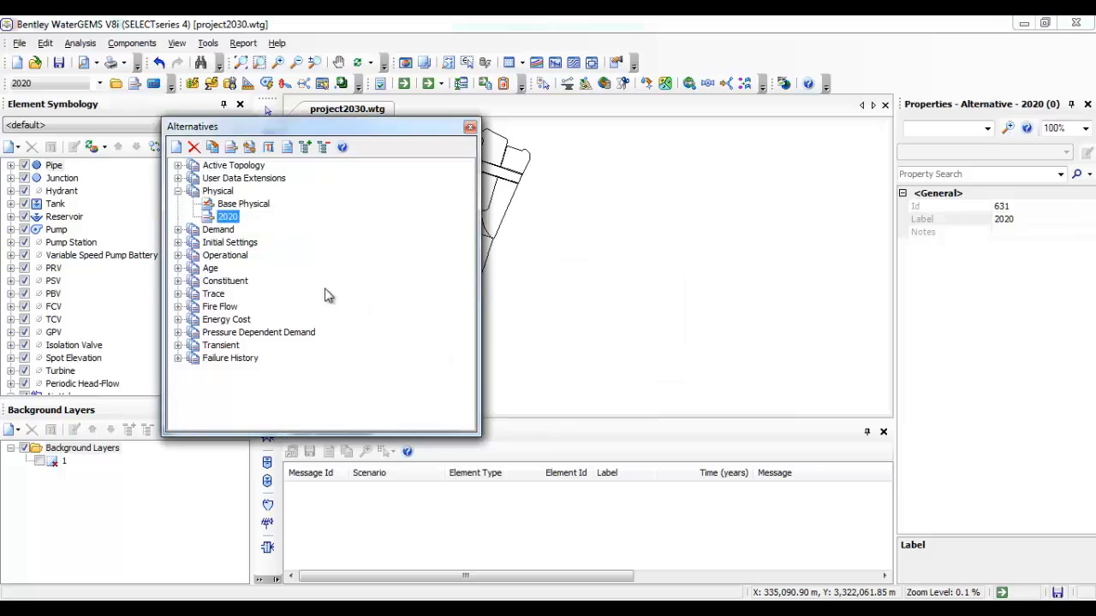
Rename the Base Physical alternative as 2010
right_click(257, 209)
click(301, 314)
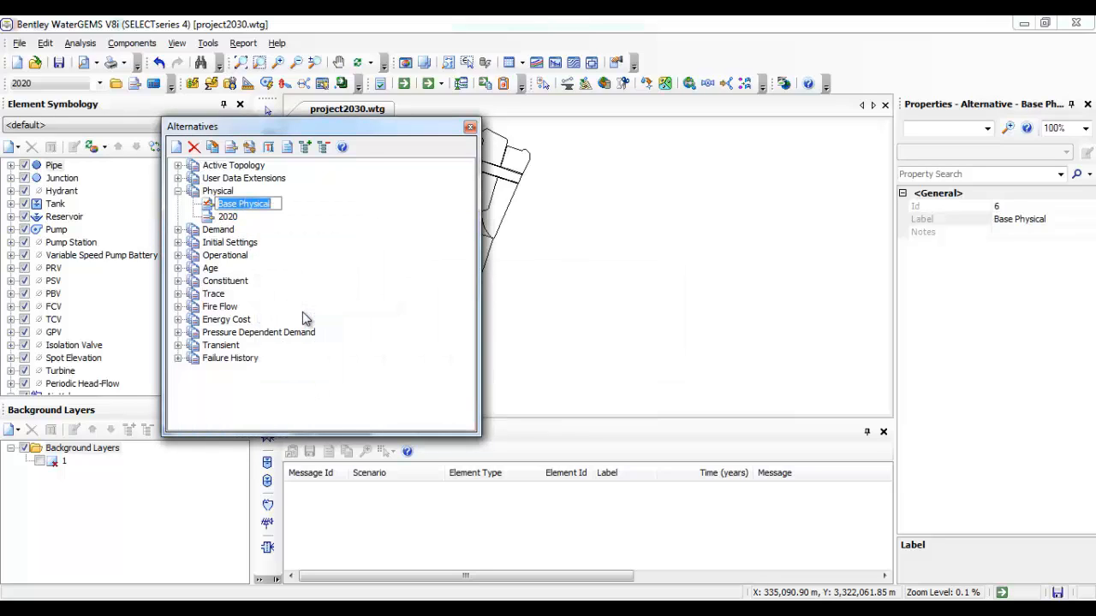
text(2010)
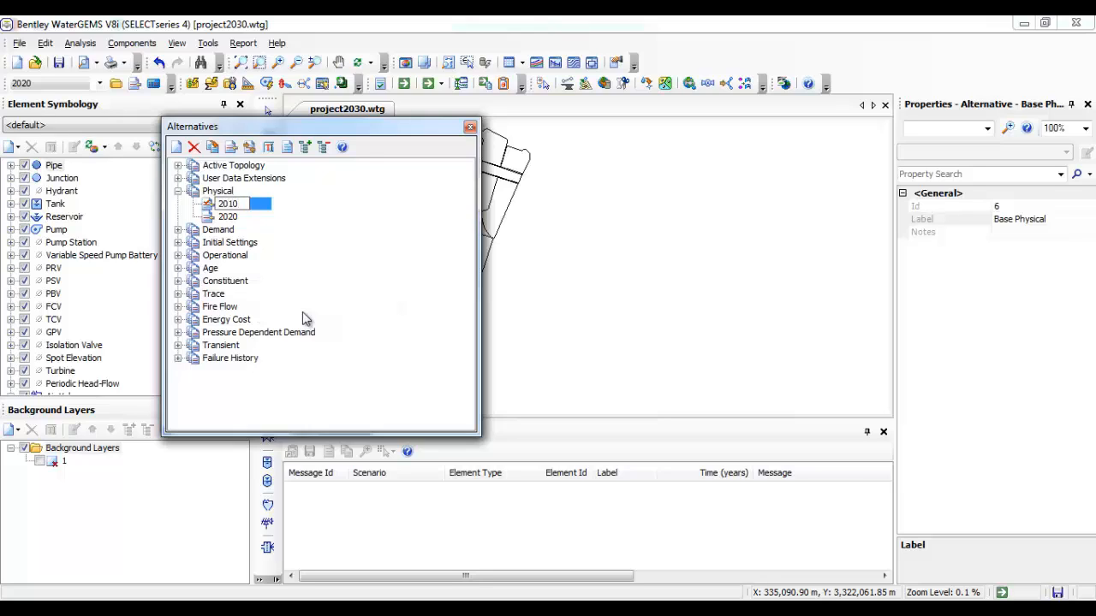
key(Return)
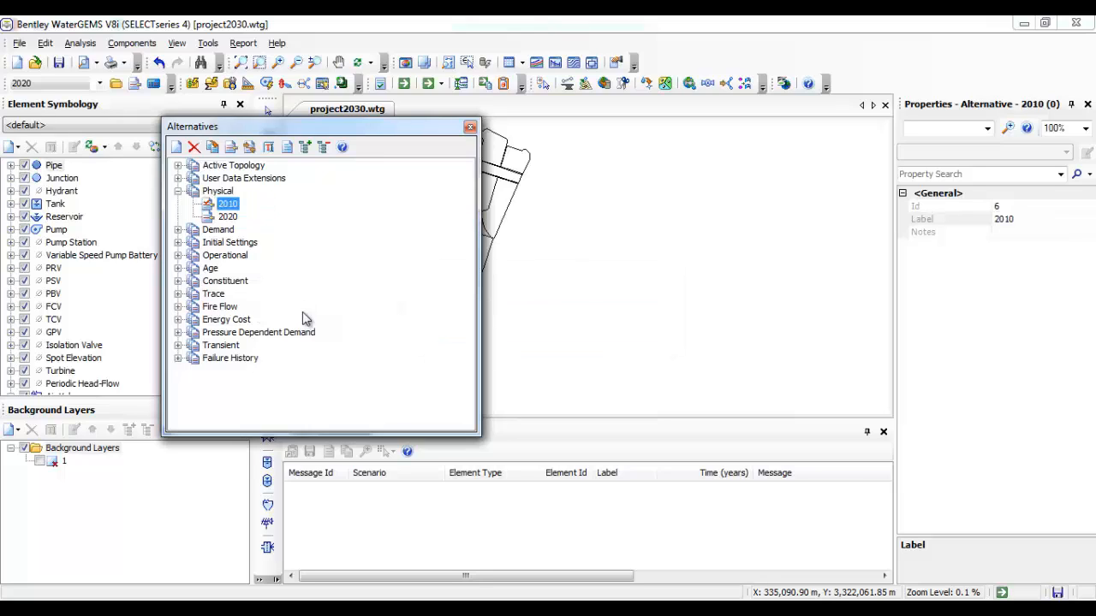
Create another base-level alternative in the Physical category and rename it 2030
click(214, 191)
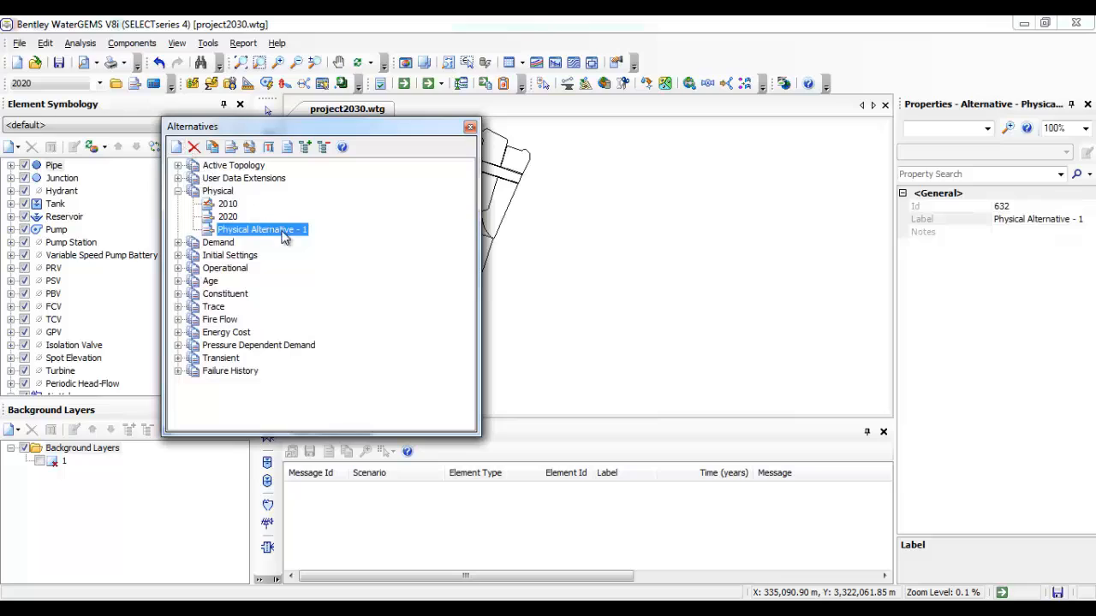
right_click(282, 239)
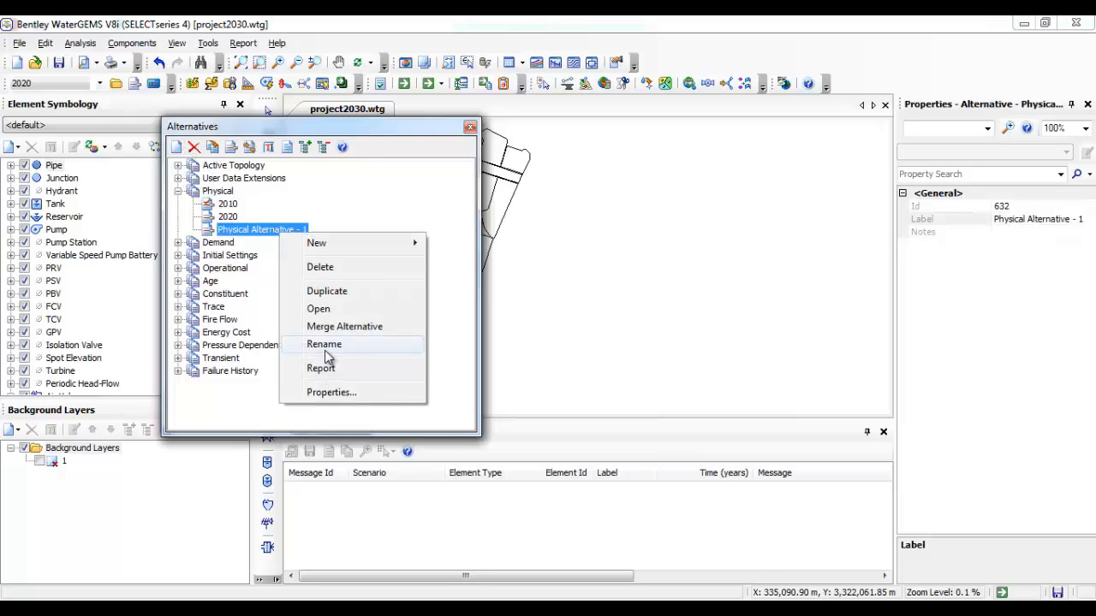
click(324, 343)
text(2030)
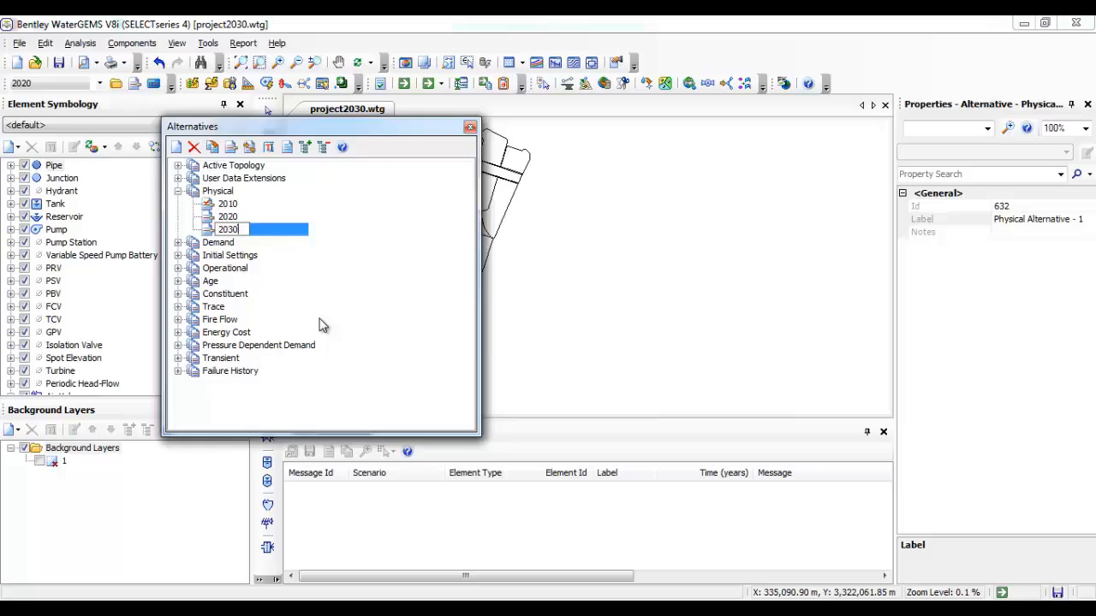
key(Return)
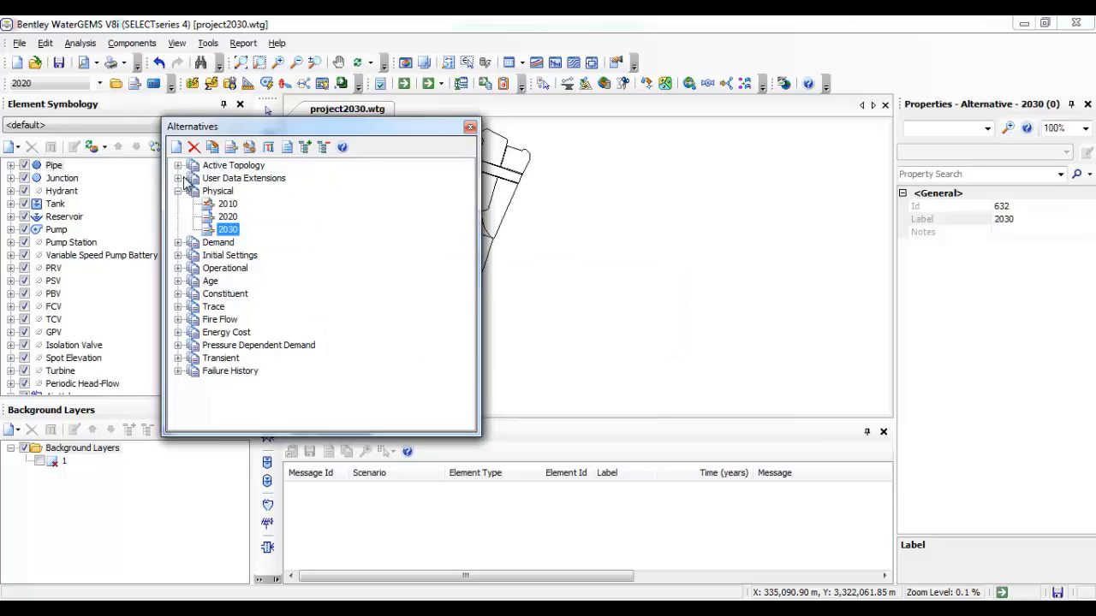
Add a new base-level alternative to the Physical category and name it 2040
click(197, 192)
click(176, 146)
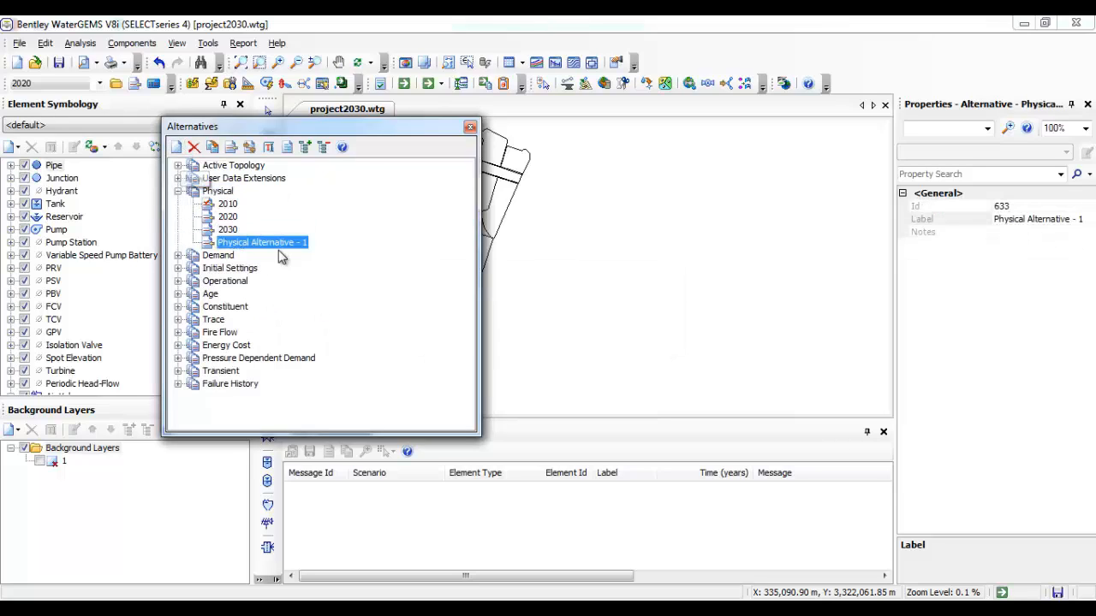
right_click(263, 246)
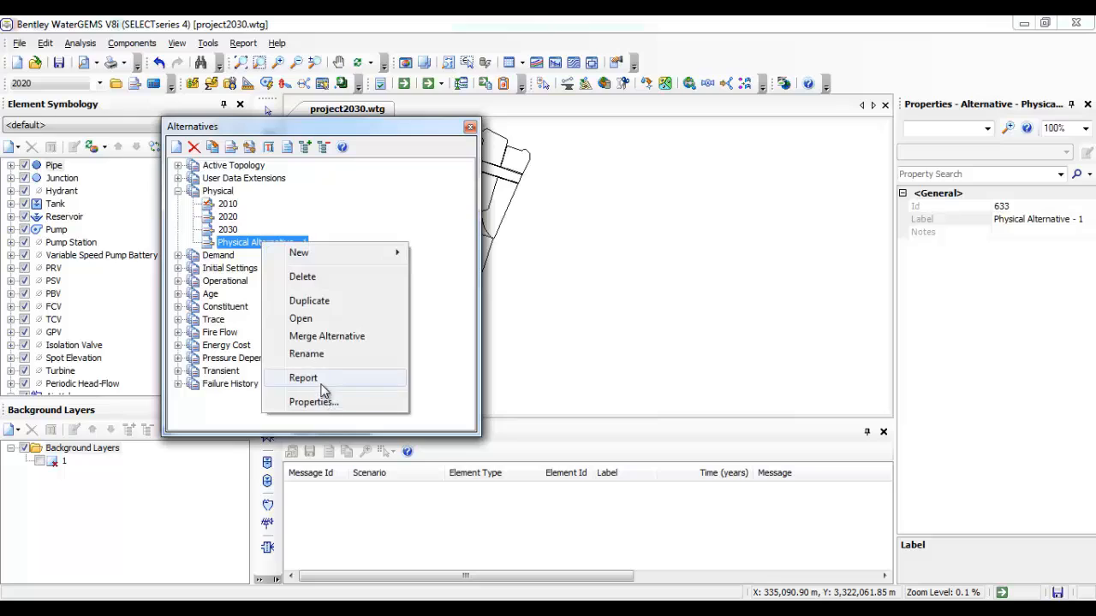
click(340, 355)
text(2)
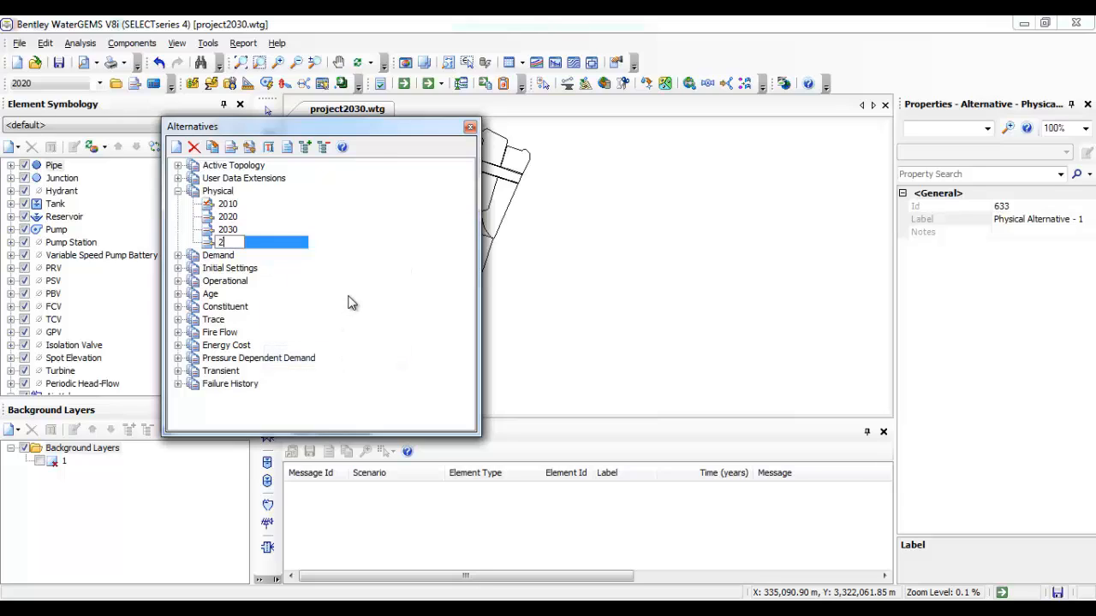
text(040)
key(Return)
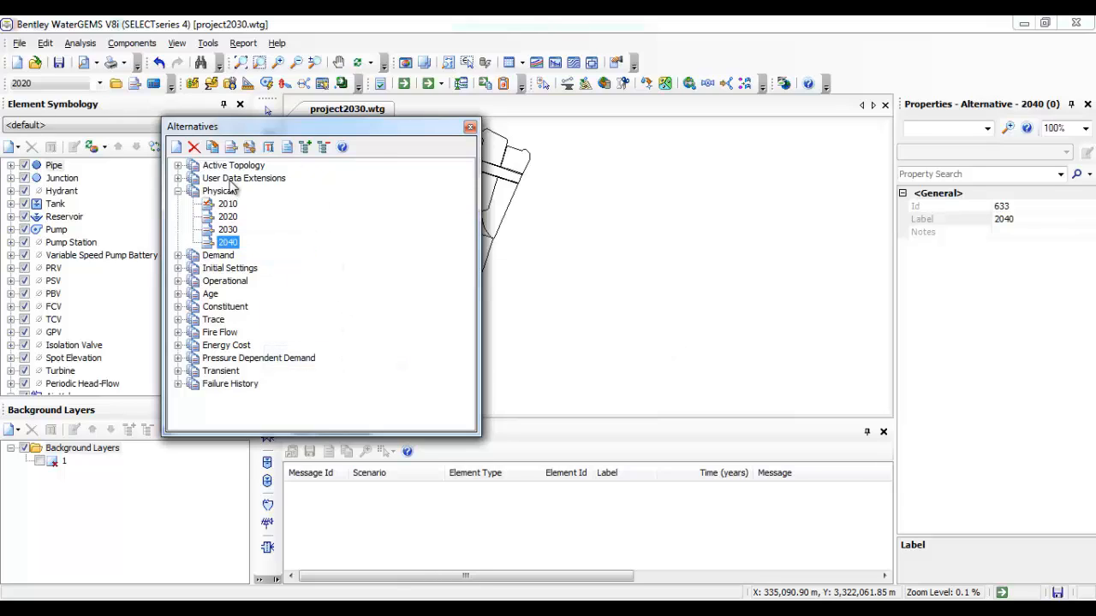
Add one more base-level alternative to the Physical category and name it 2050
click(218, 192)
click(186, 149)
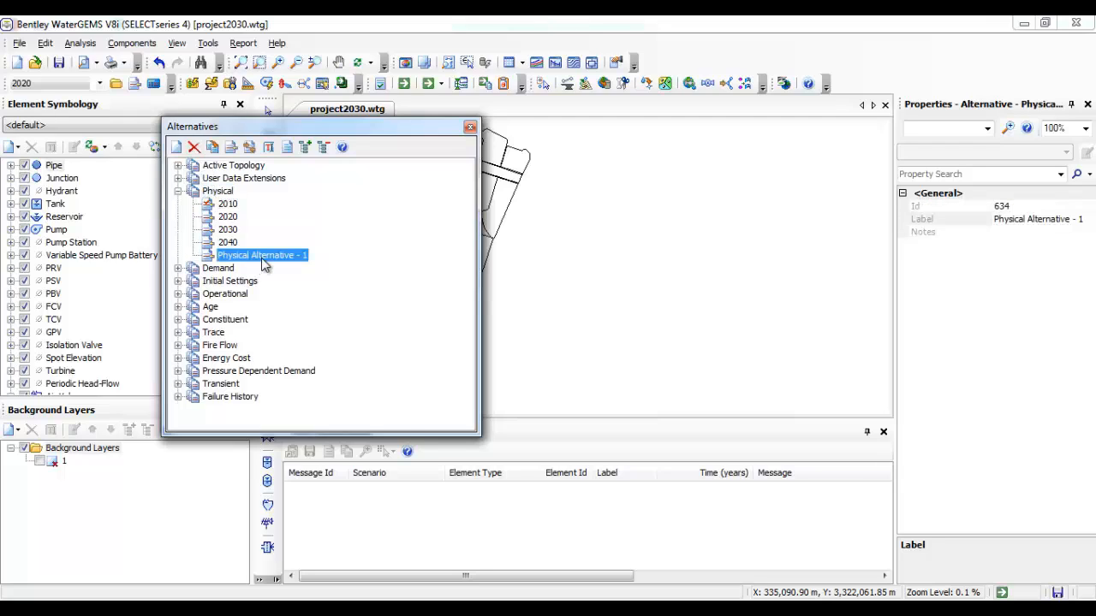
right_click(261, 256)
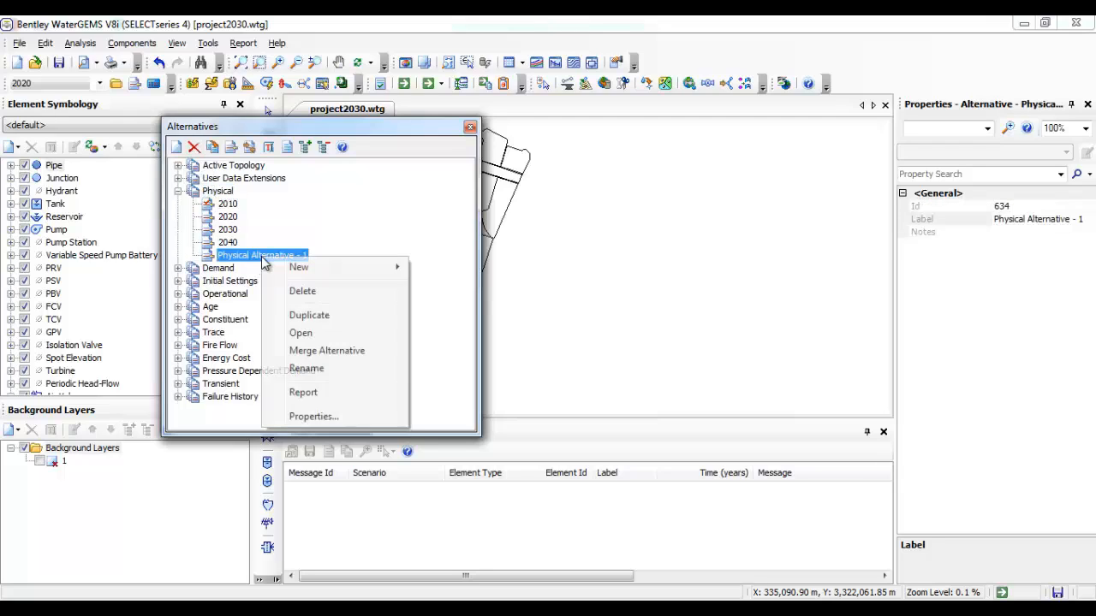
click(334, 374)
text(2050)
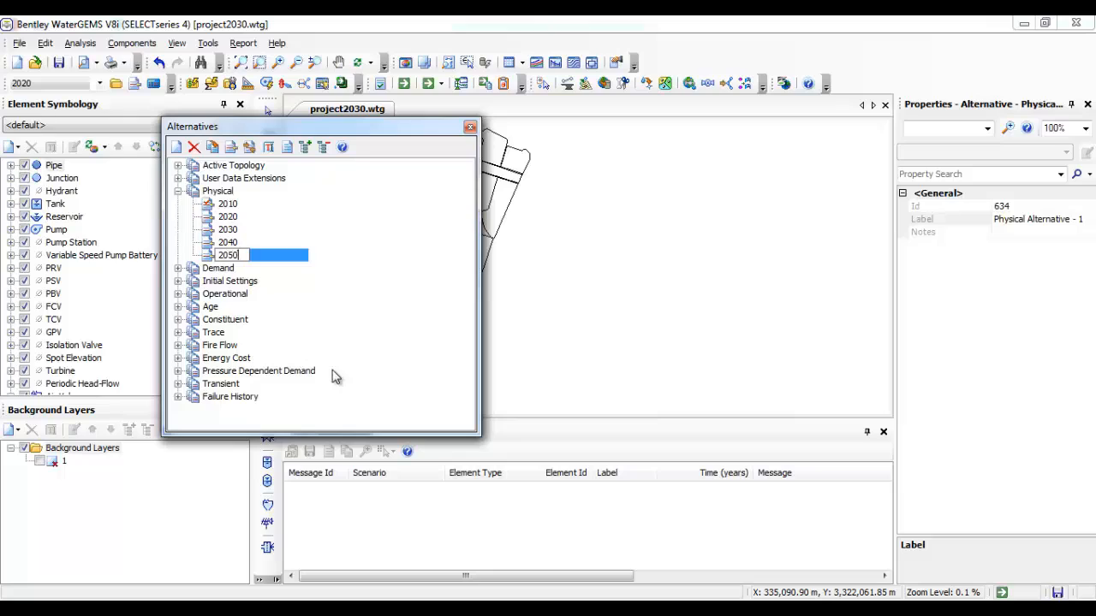
key(Return)
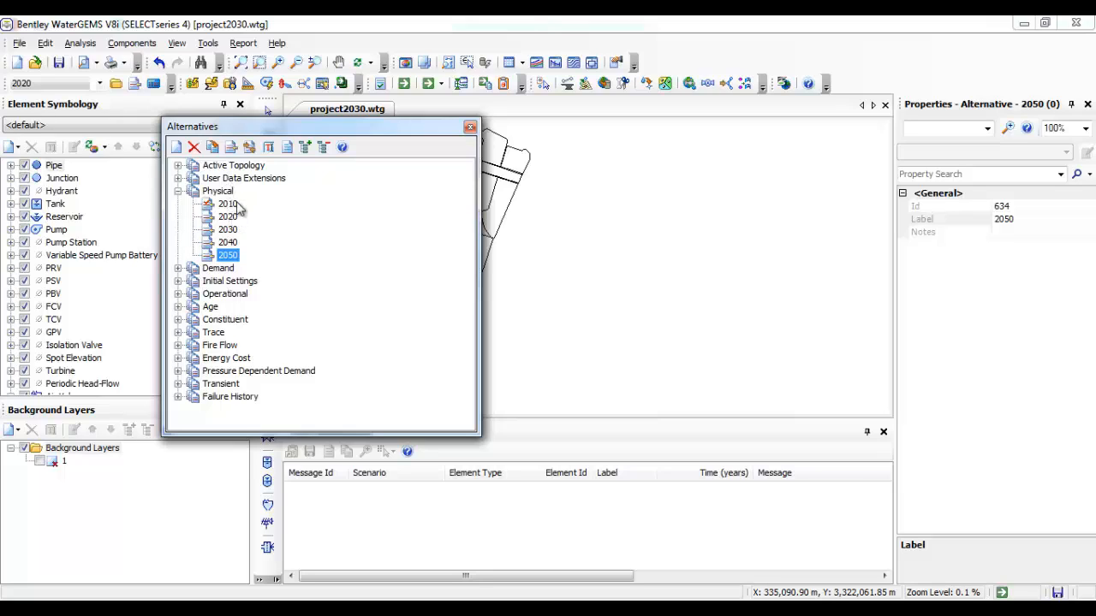
Expand the Demand category and rename the Base Demand alternative as 2010
double_click(213, 268)
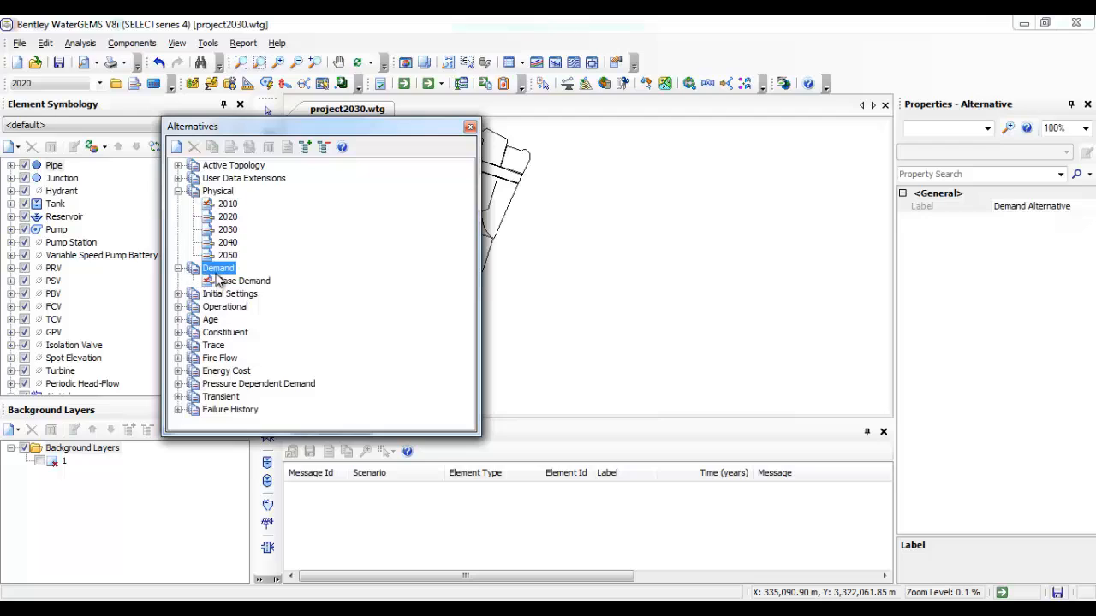
click(227, 283)
right_click(226, 281)
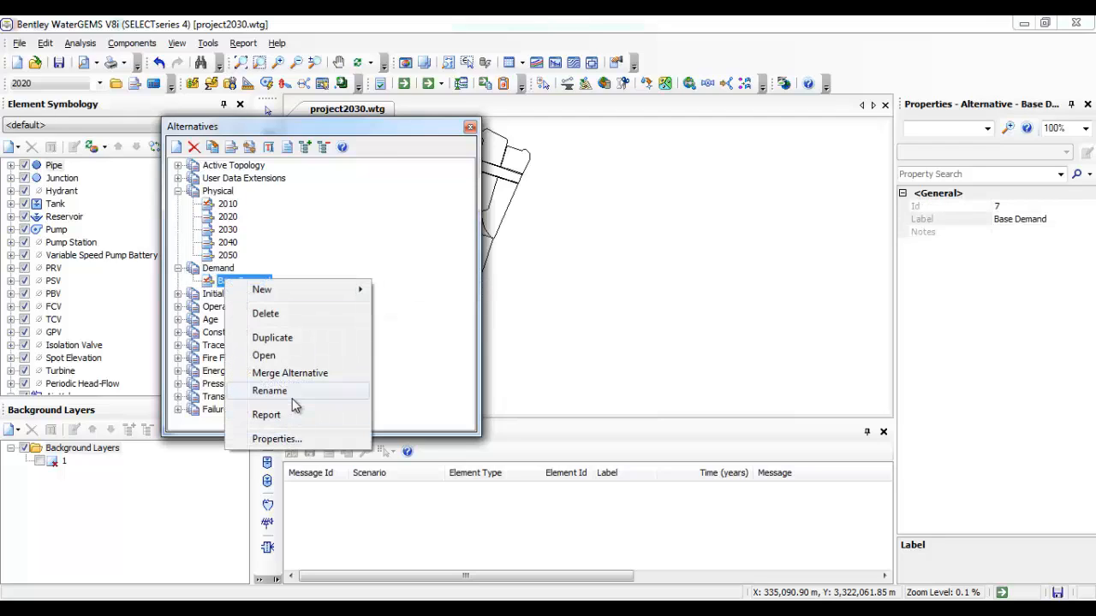
click(292, 394)
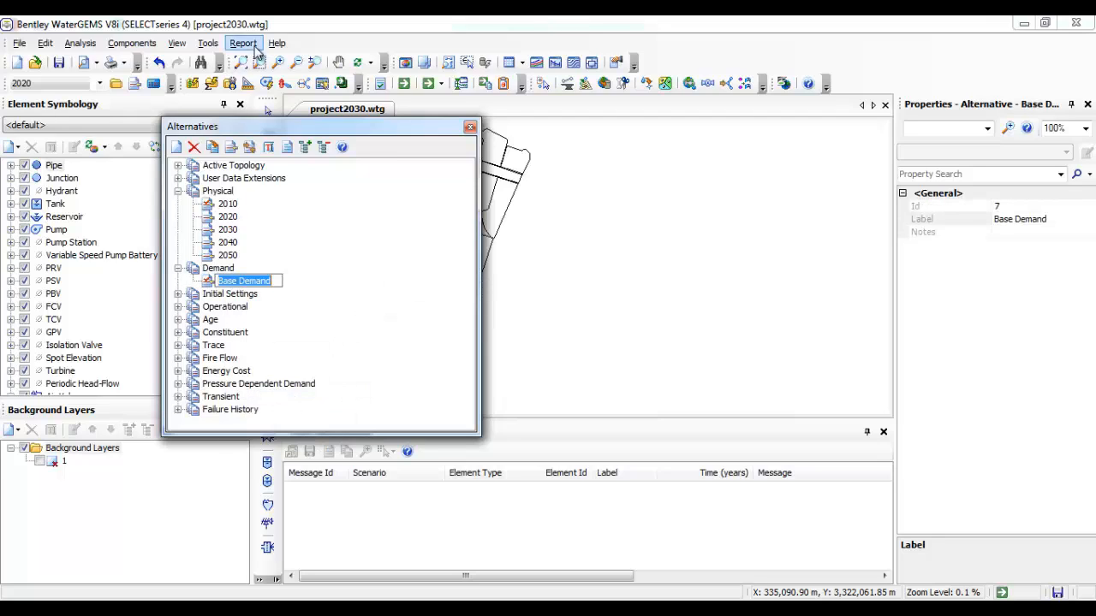
text(2010)
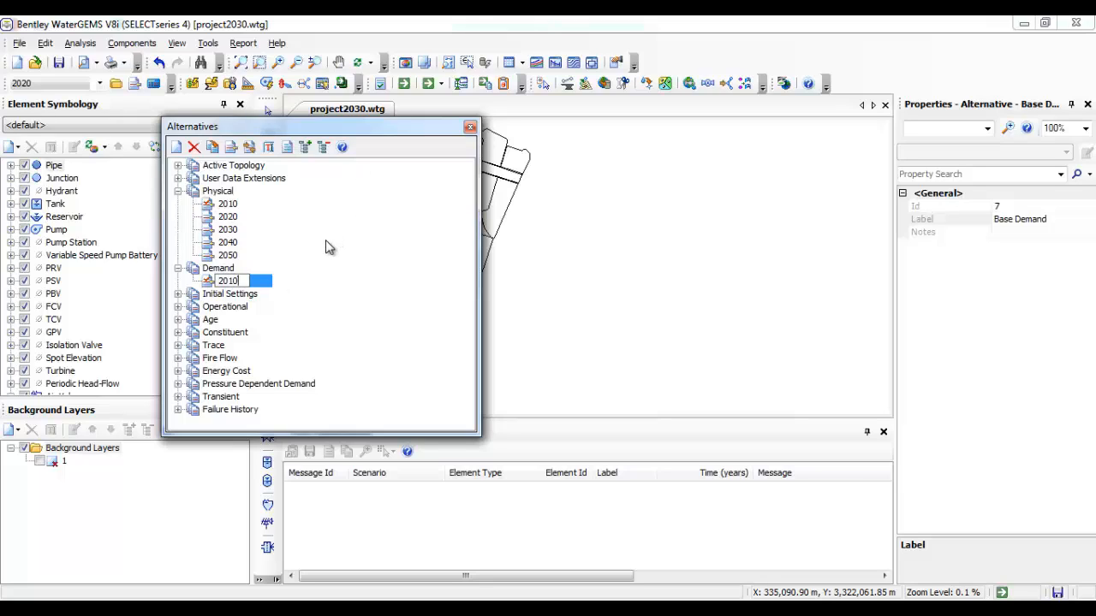
key(Return)
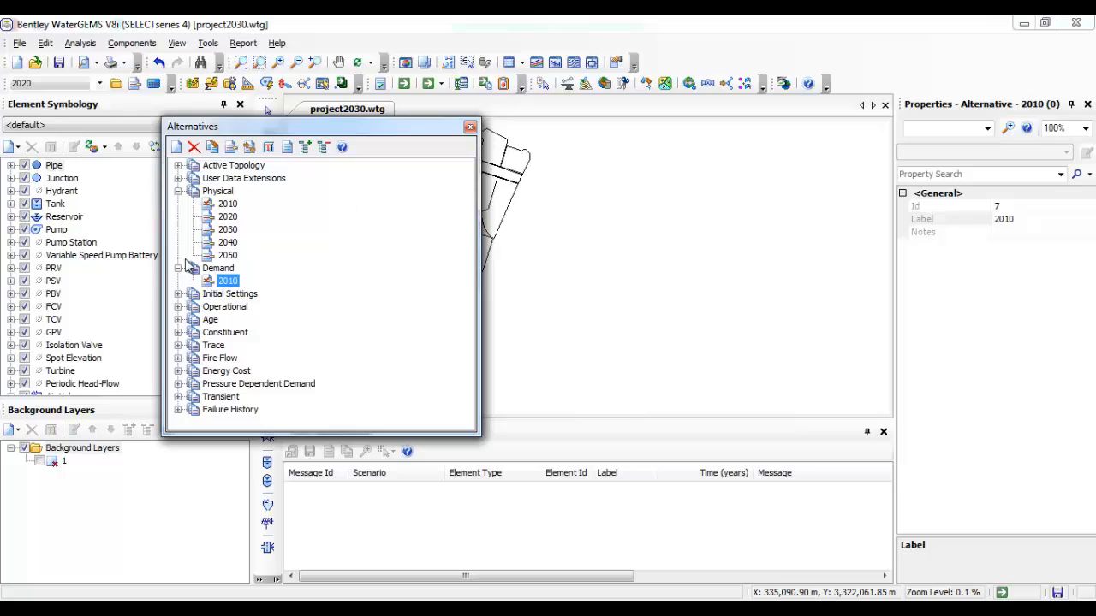
Create a new base-level alternative in the Demand category
click(202, 268)
click(177, 147)
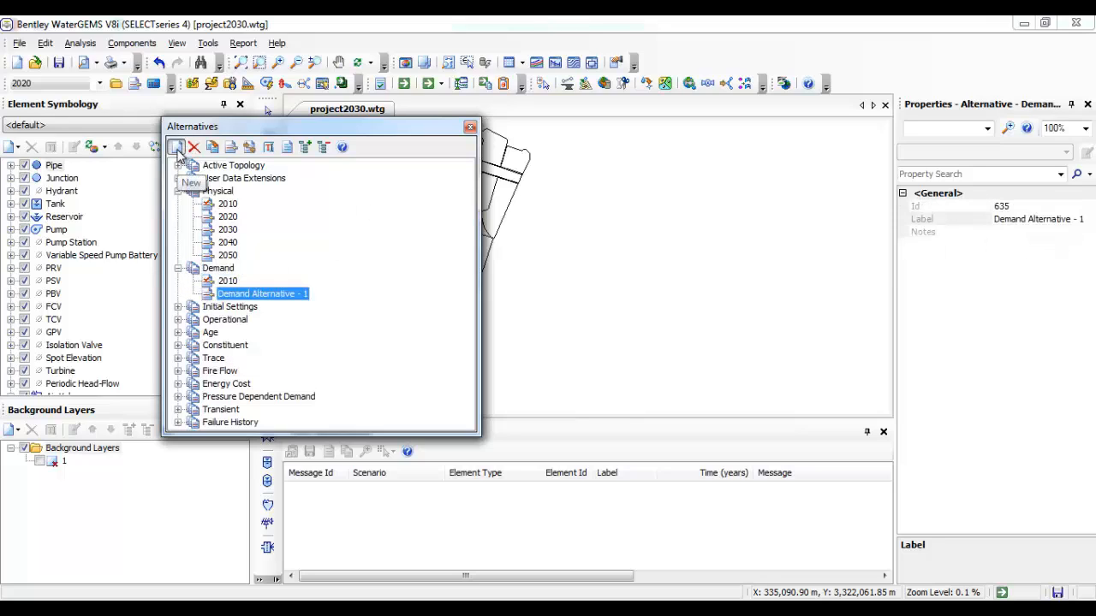
click(176, 147)
click(177, 147)
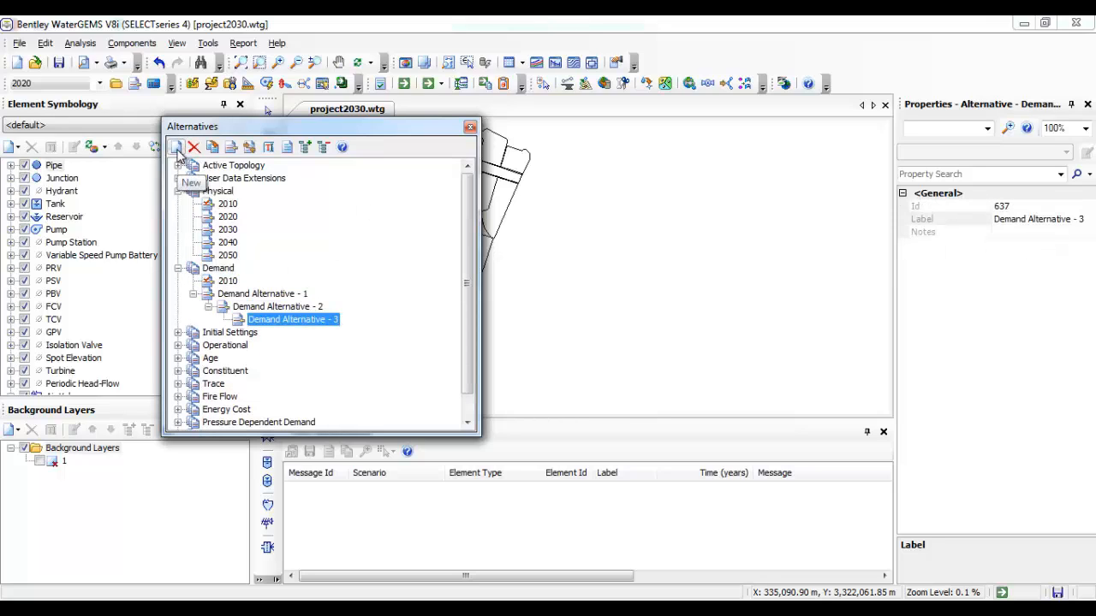
click(221, 310)
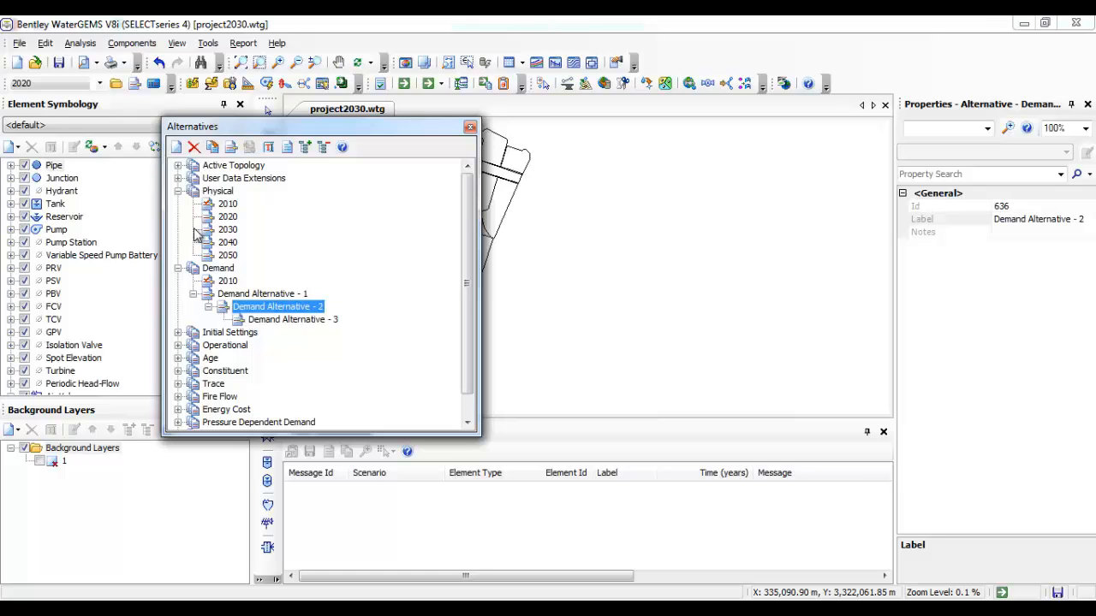
click(193, 147)
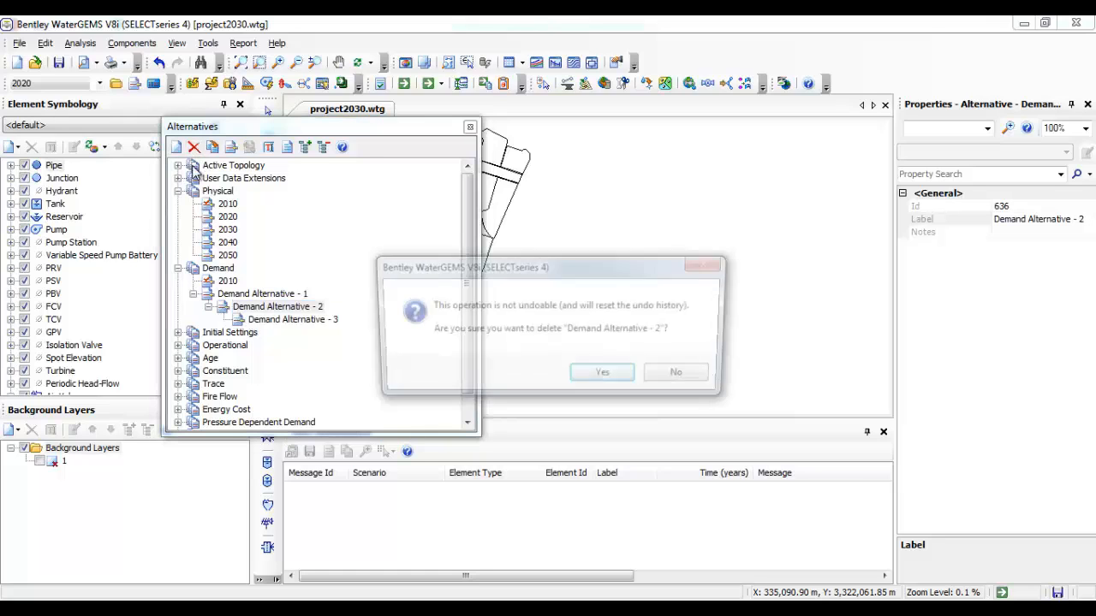
click(634, 376)
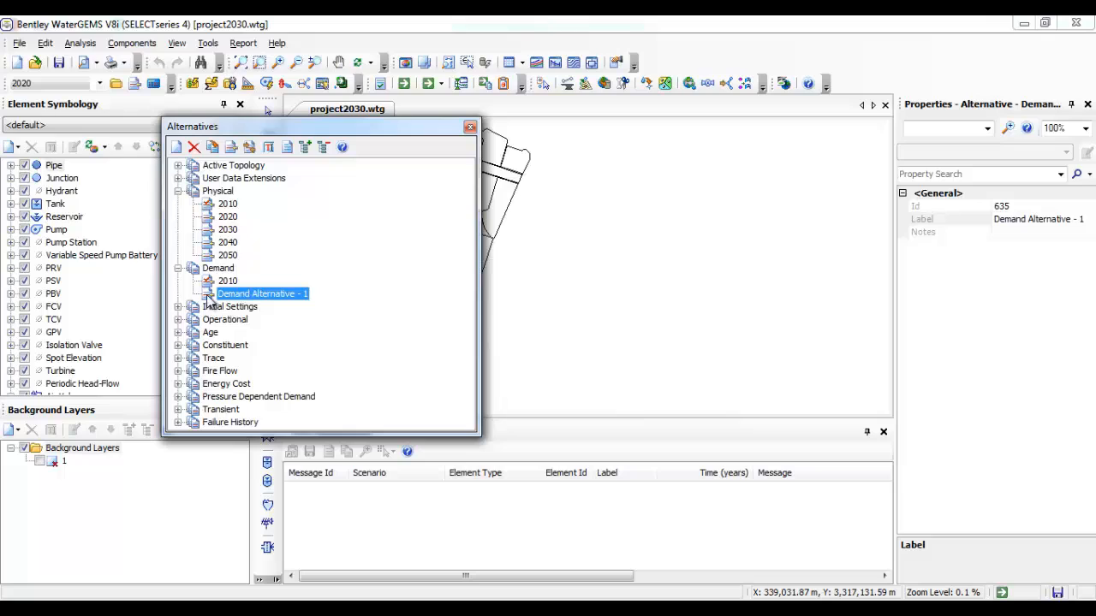
Add three more alternatives directly under the Demand category, at the same level as 2010
click(190, 269)
click(176, 147)
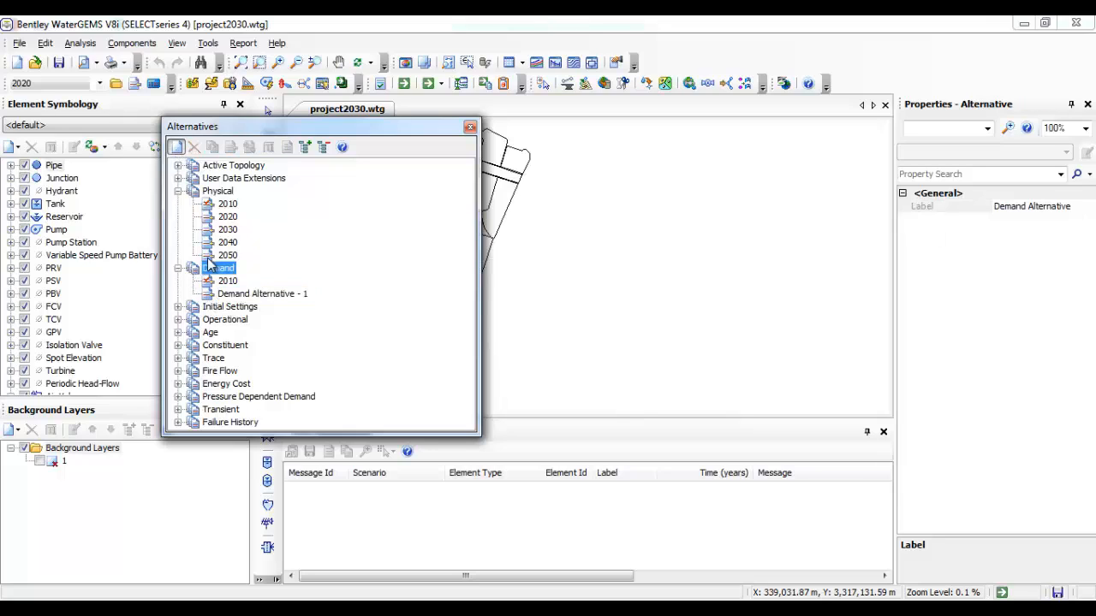
click(206, 271)
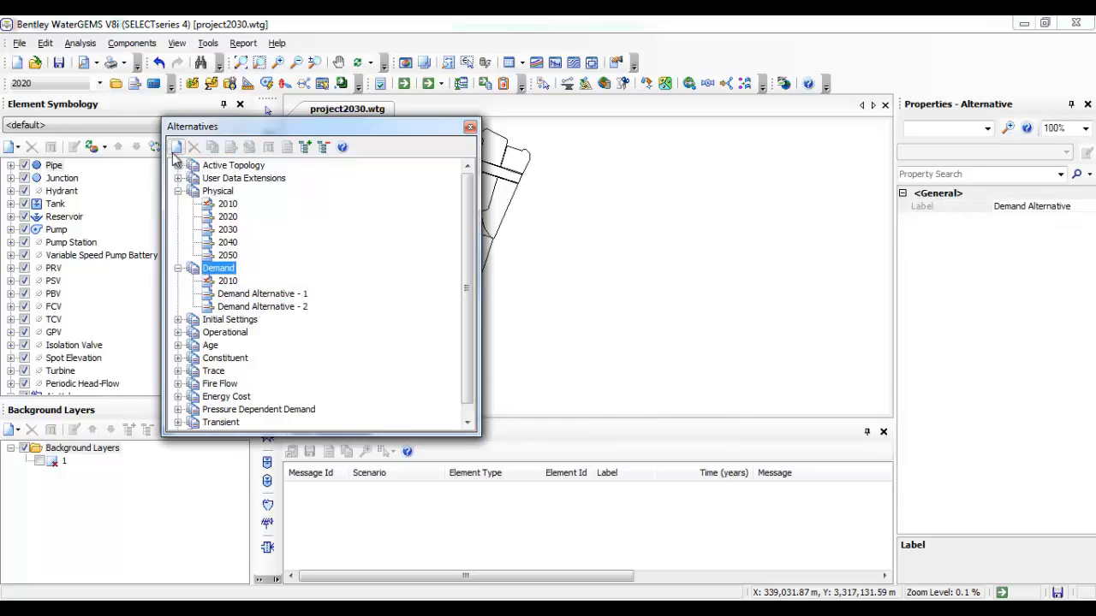
click(176, 149)
click(203, 269)
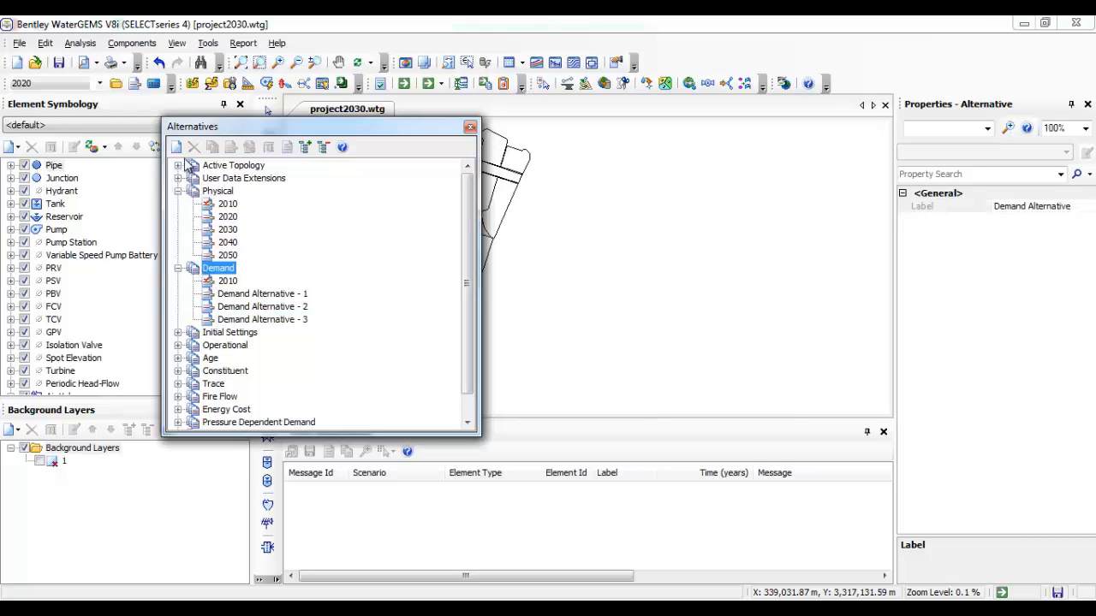
click(176, 147)
Rename Demand Alternative - 1 as 2020
right_click(279, 294)
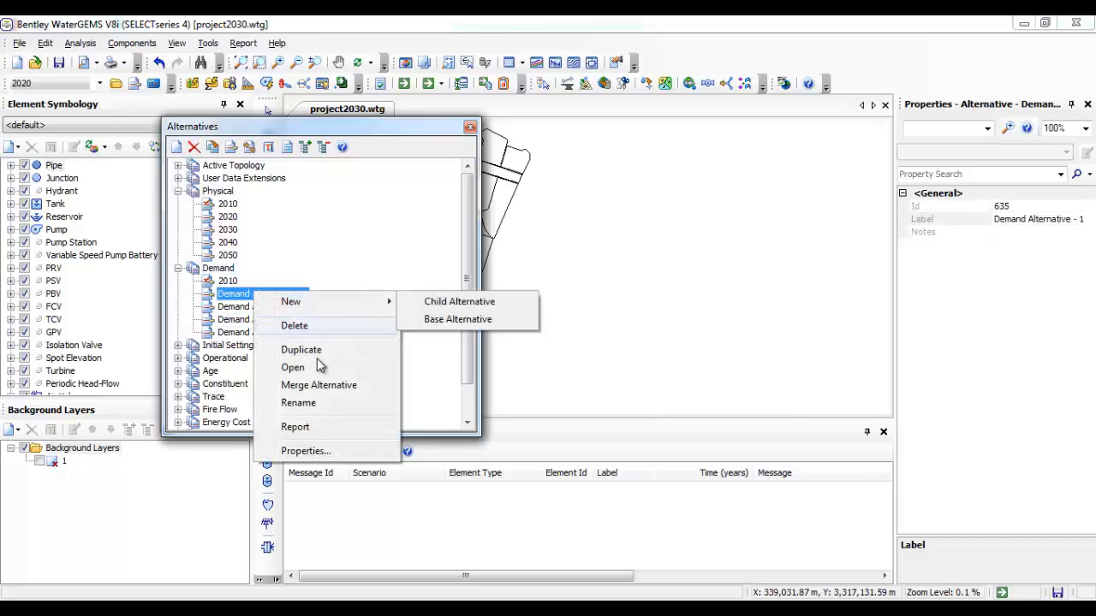
click(325, 399)
text(2)
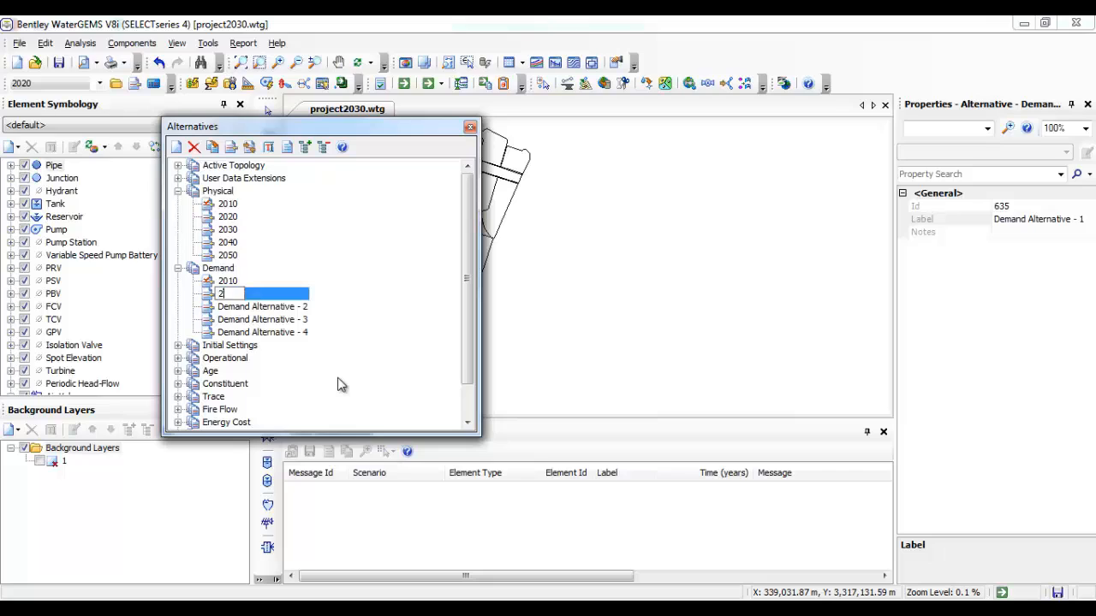
text(020)
key(Return)
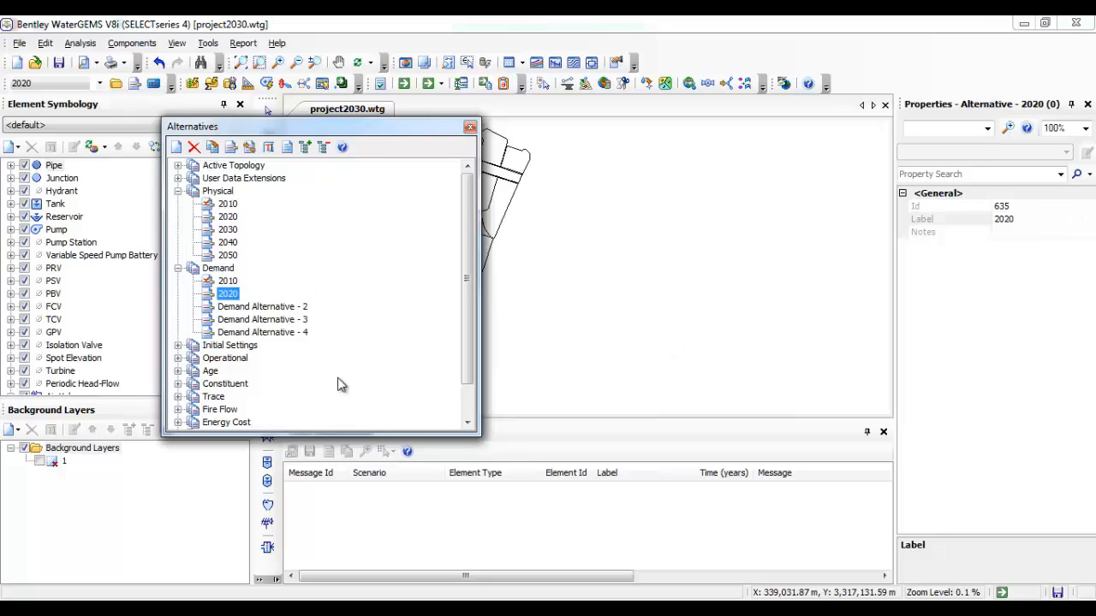
Rename Demand Alternative - 2 as 2030
click(276, 313)
right_click(278, 313)
click(334, 418)
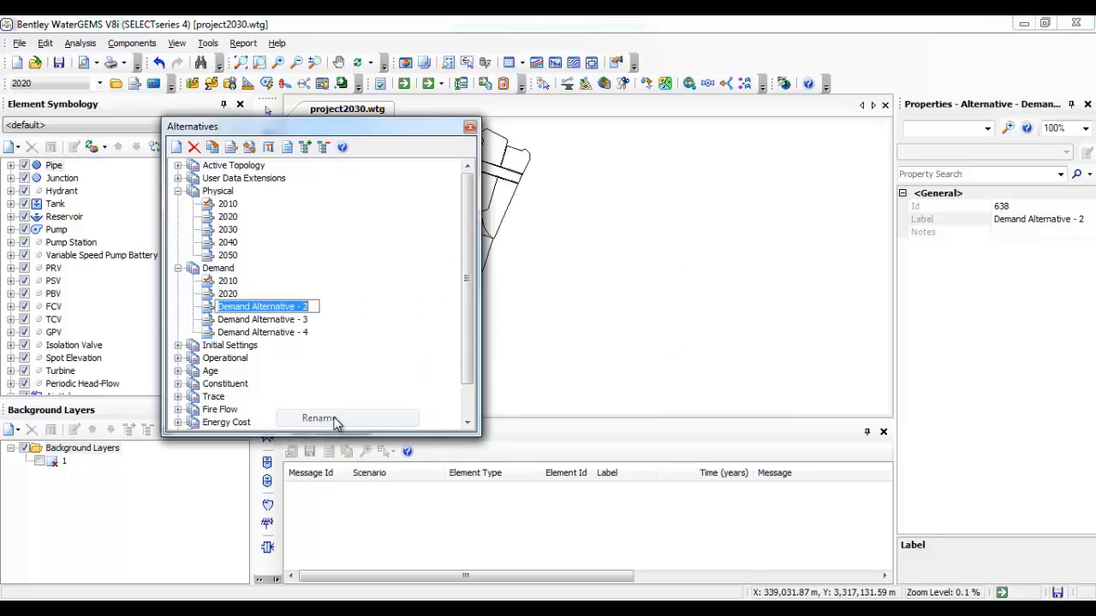
text(2030)
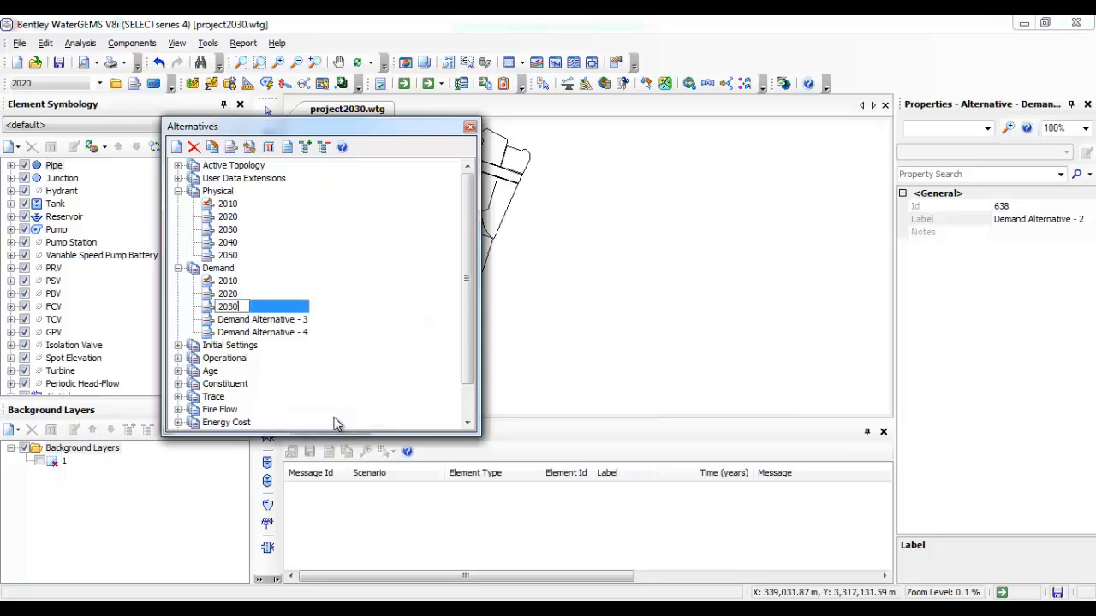
key(Return)
Rename Demand Alternative - 3 as 2040
click(253, 319)
right_click(253, 320)
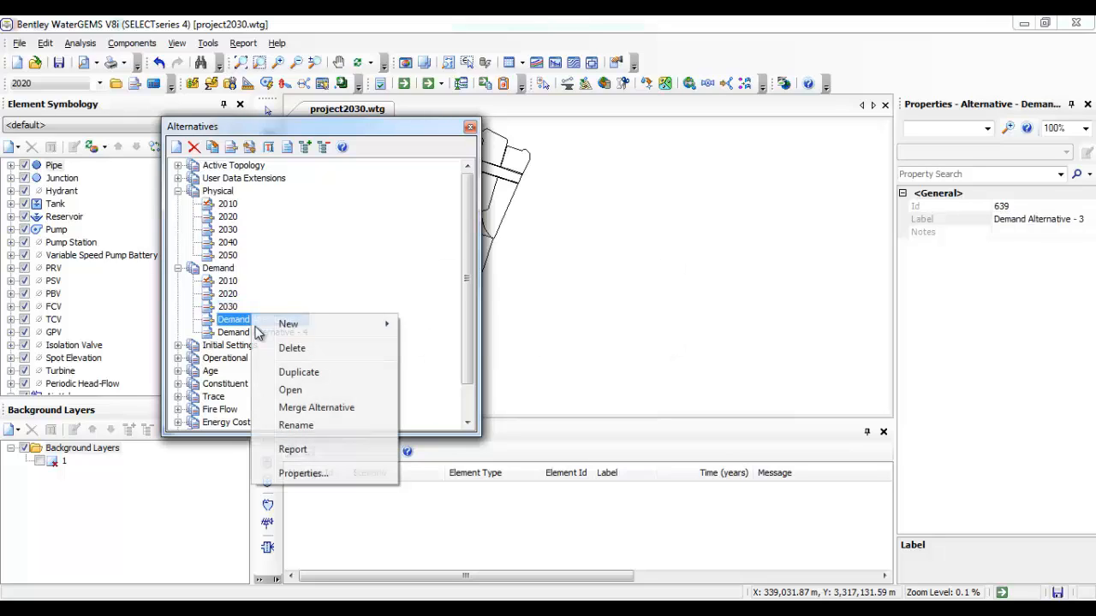
click(308, 429)
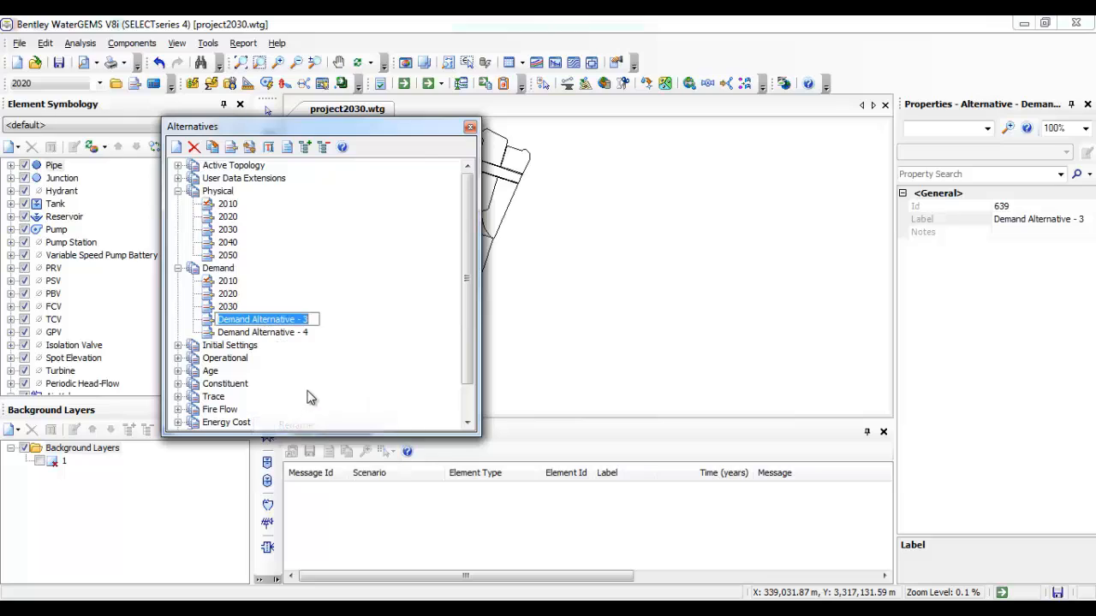
text(2040)
key(Return)
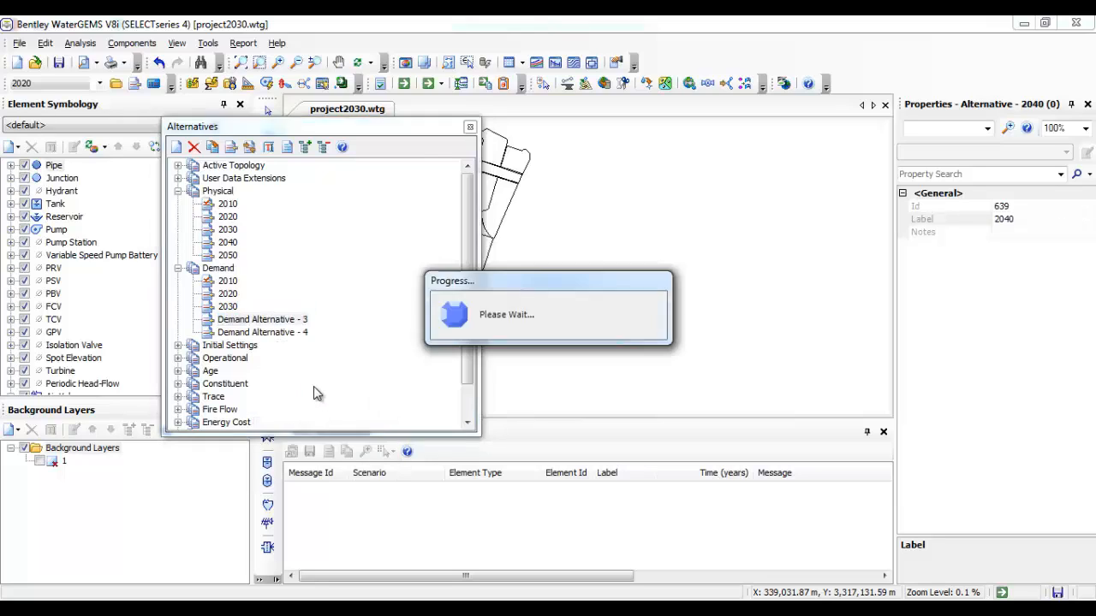
Rename Demand Alternative - 4 as 2050
click(288, 332)
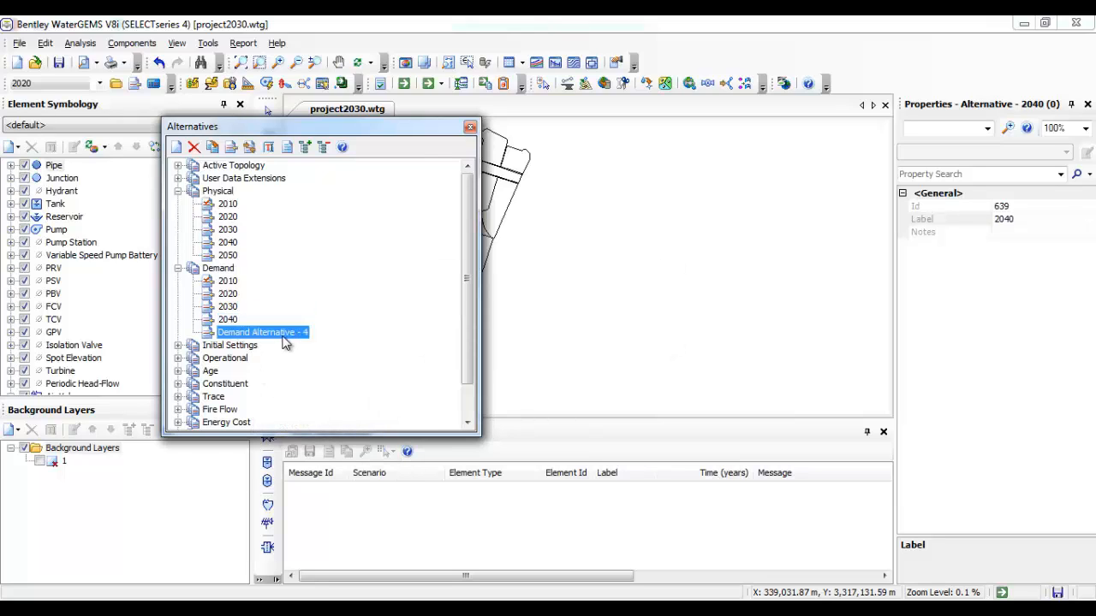
right_click(282, 335)
click(313, 445)
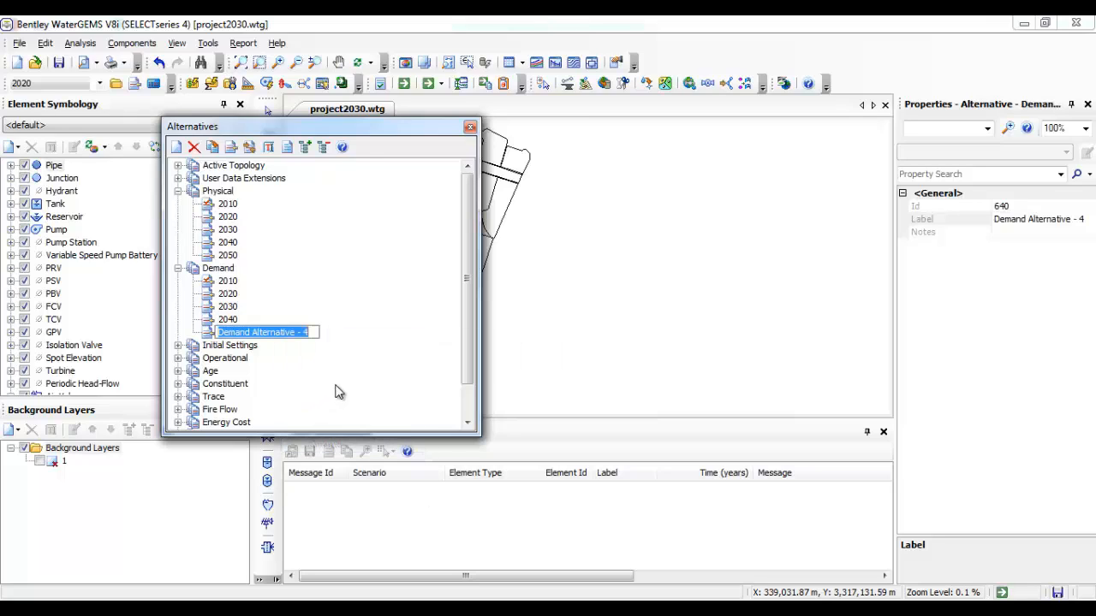
text(2050)
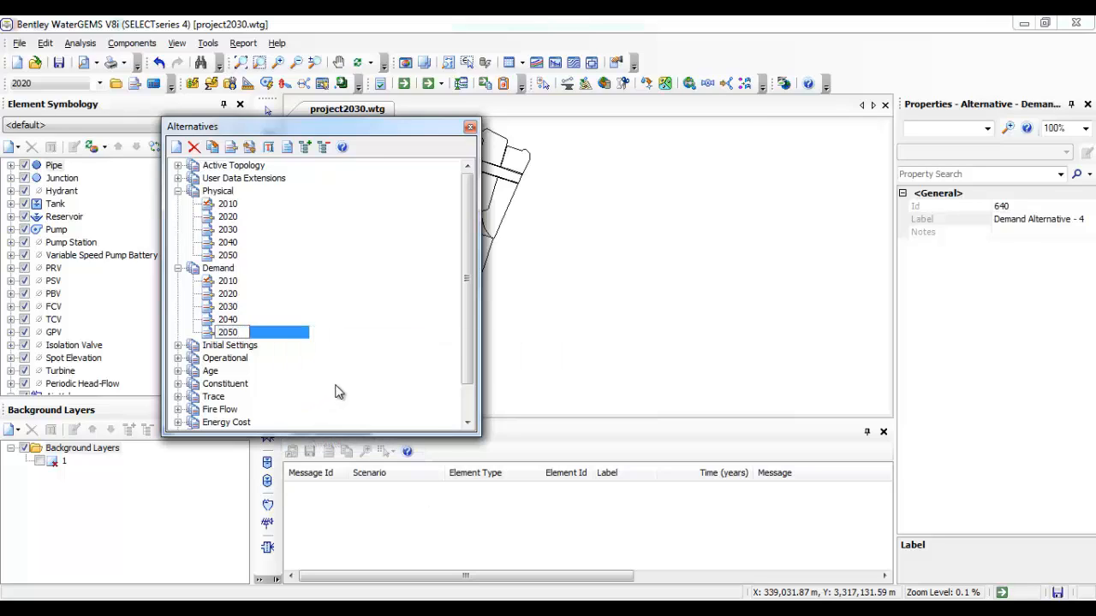
key(Return)
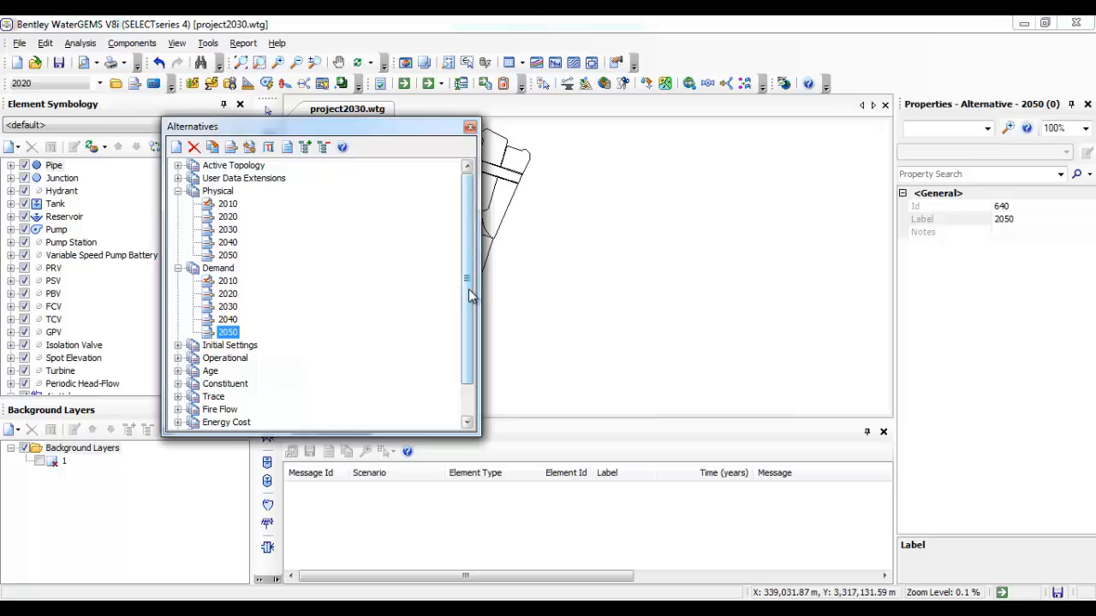
Open the 2010 Physical alternative and review the columns of its pipe table
scroll(469, 294, down, 1)
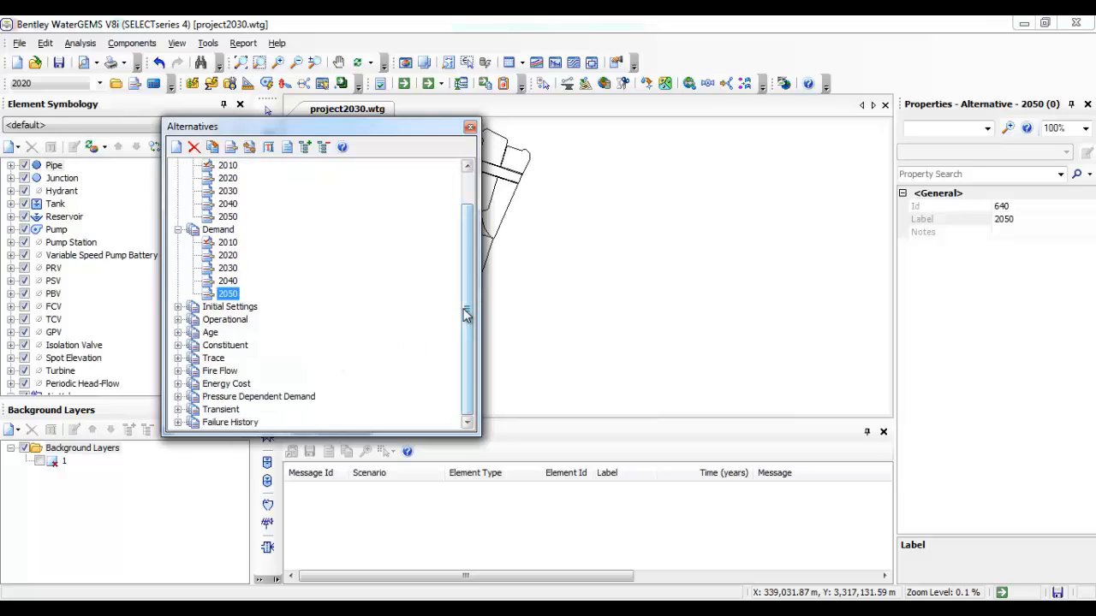
drag(466, 315, 472, 245)
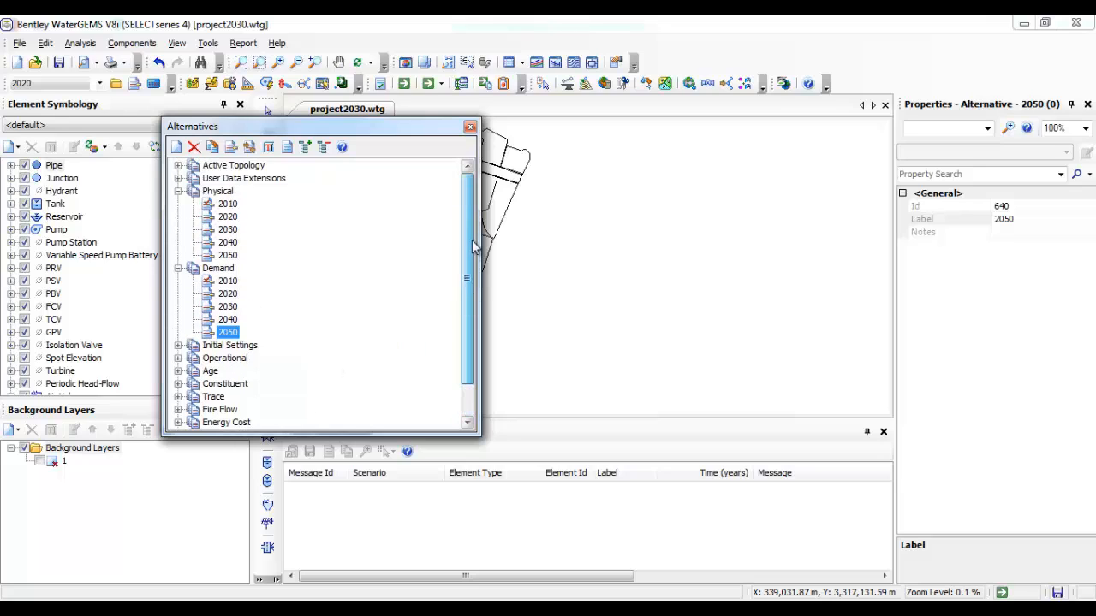
double_click(228, 203)
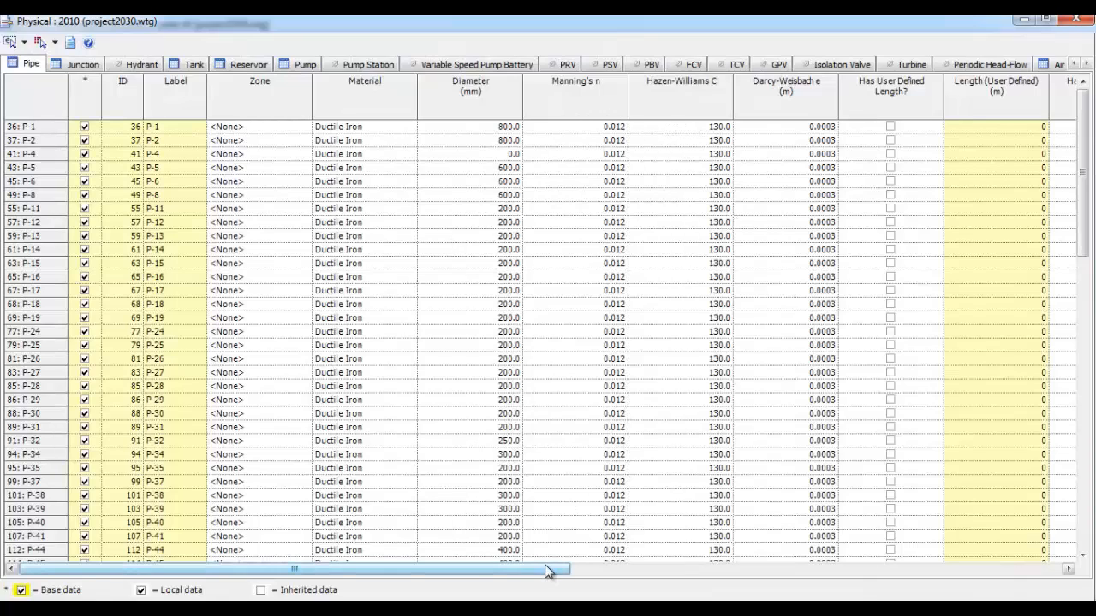
drag(548, 572, 709, 565)
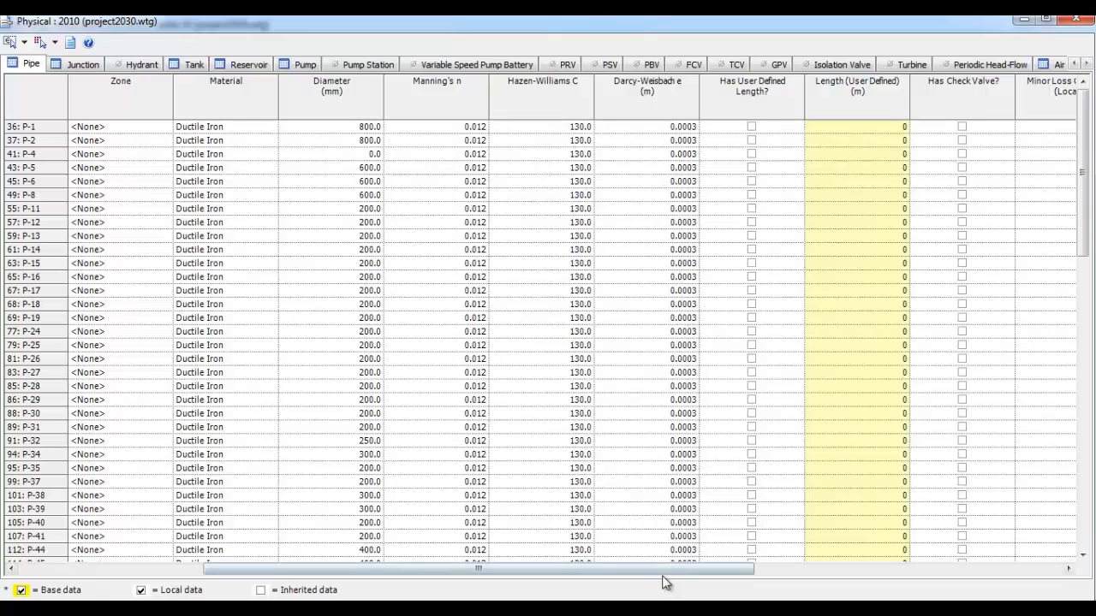
drag(670, 574, 791, 572)
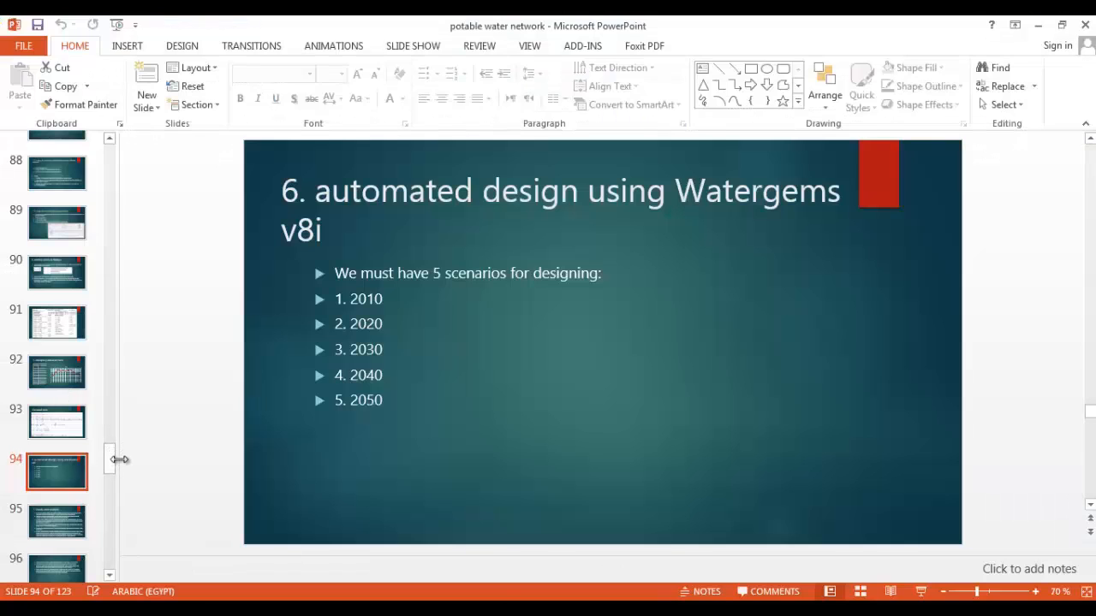
In the PowerPoint presentation on the potable water network, look up the "C factor for pipes" table on slide 12
drag(110, 467, 114, 341)
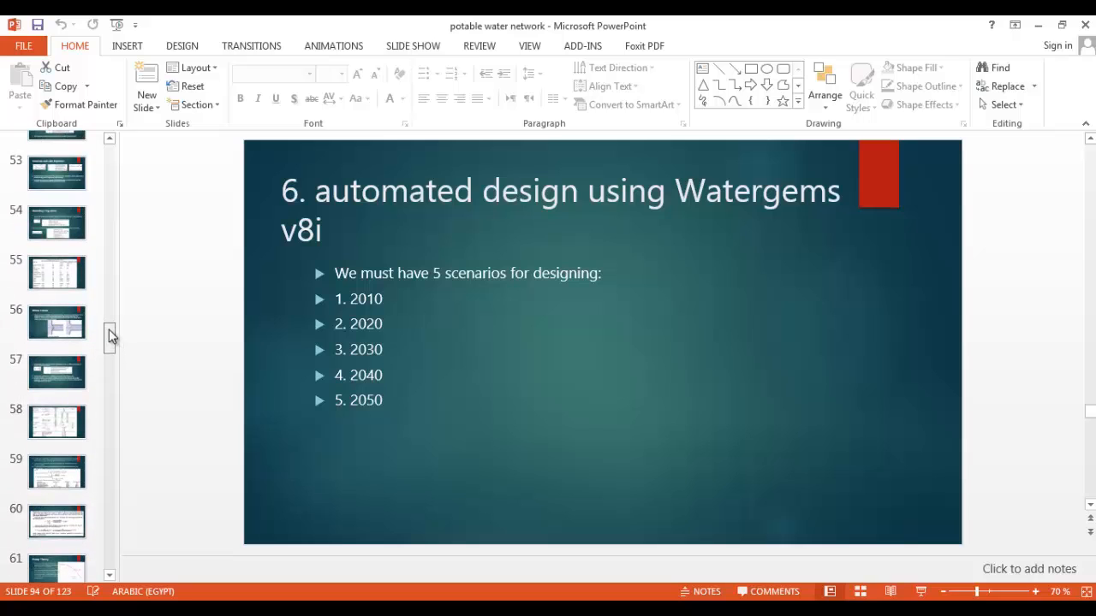
drag(110, 336, 132, 188)
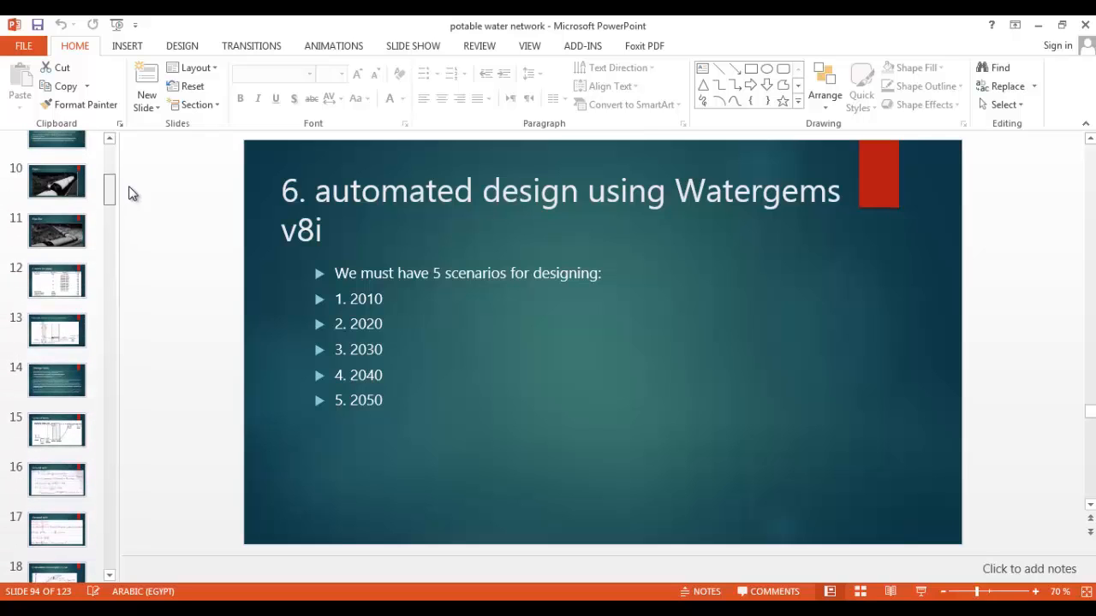
click(65, 281)
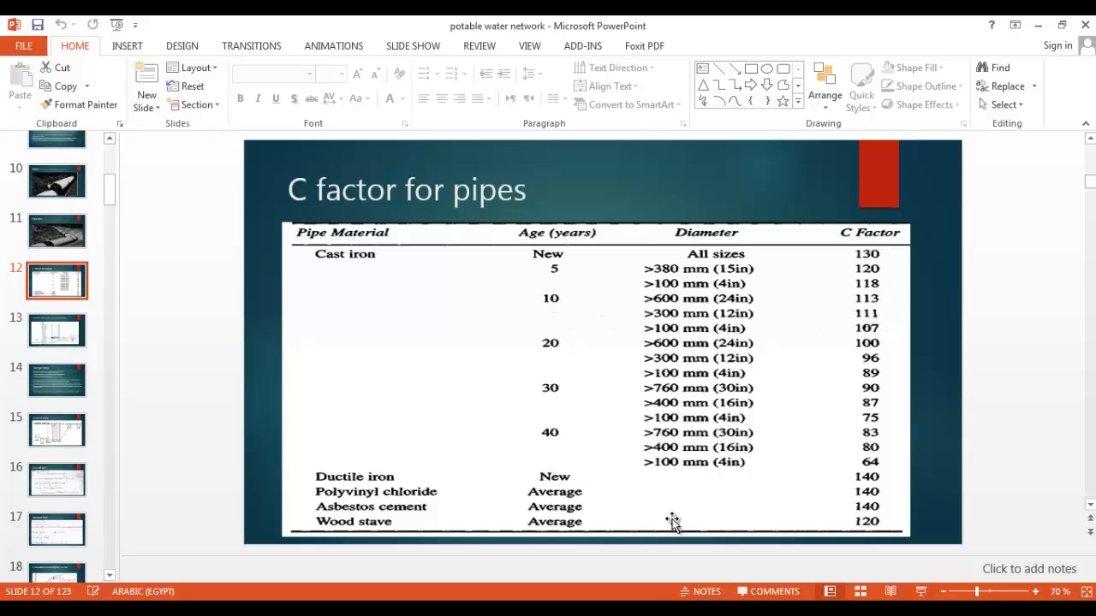
Return to WaterGEMS, close the 2010 table, and globally set Hazen-Williams C to 110 for all pipes in the 2020 Physical alternative
mouse_move(619, 608)
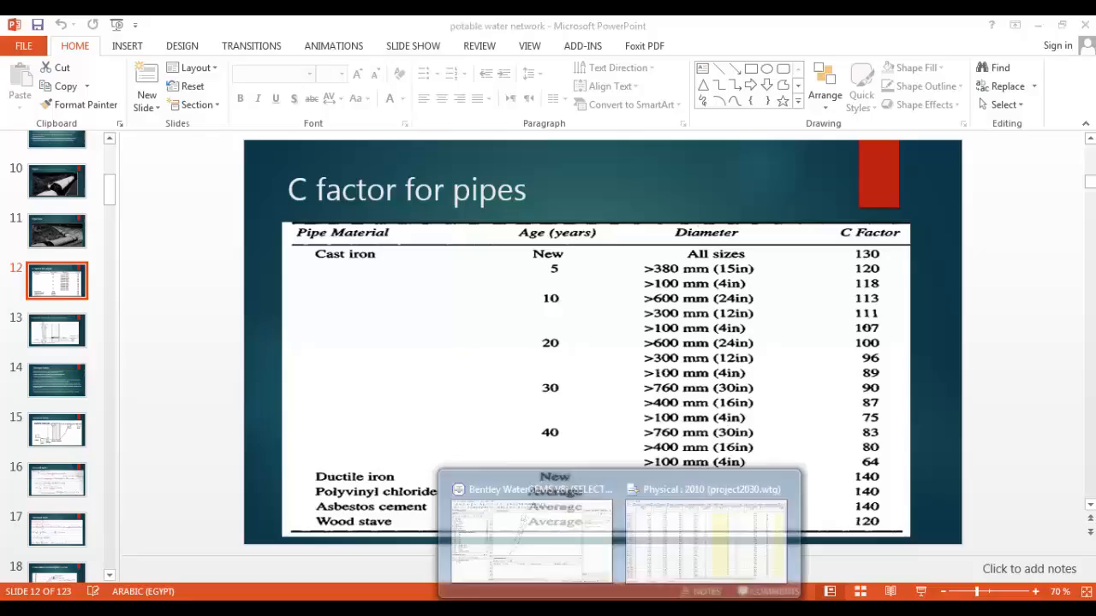
click(669, 548)
click(1076, 20)
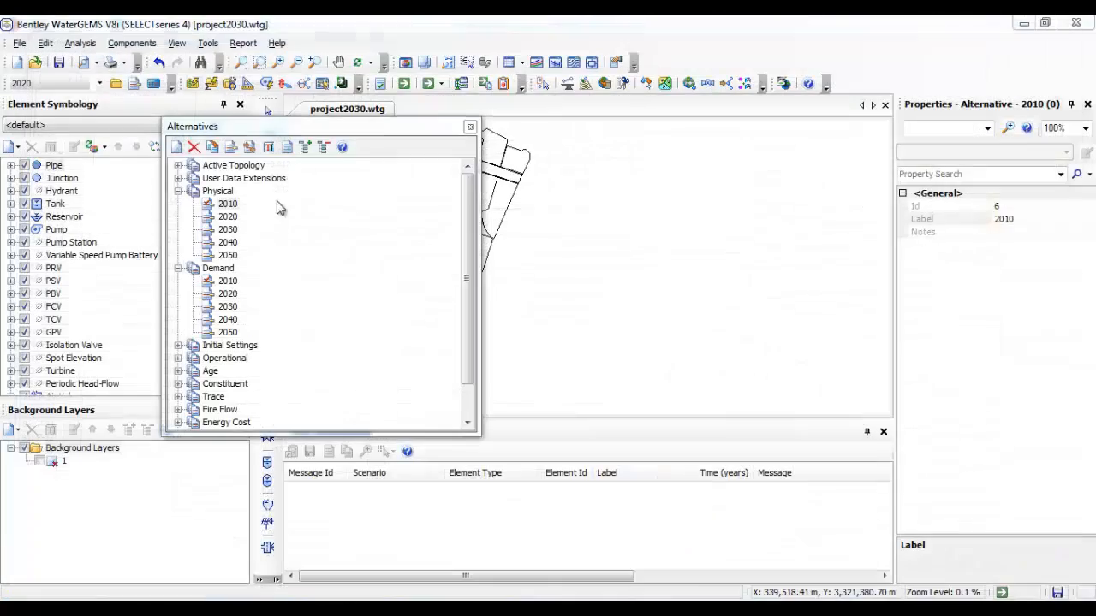
click(227, 216)
double_click(227, 217)
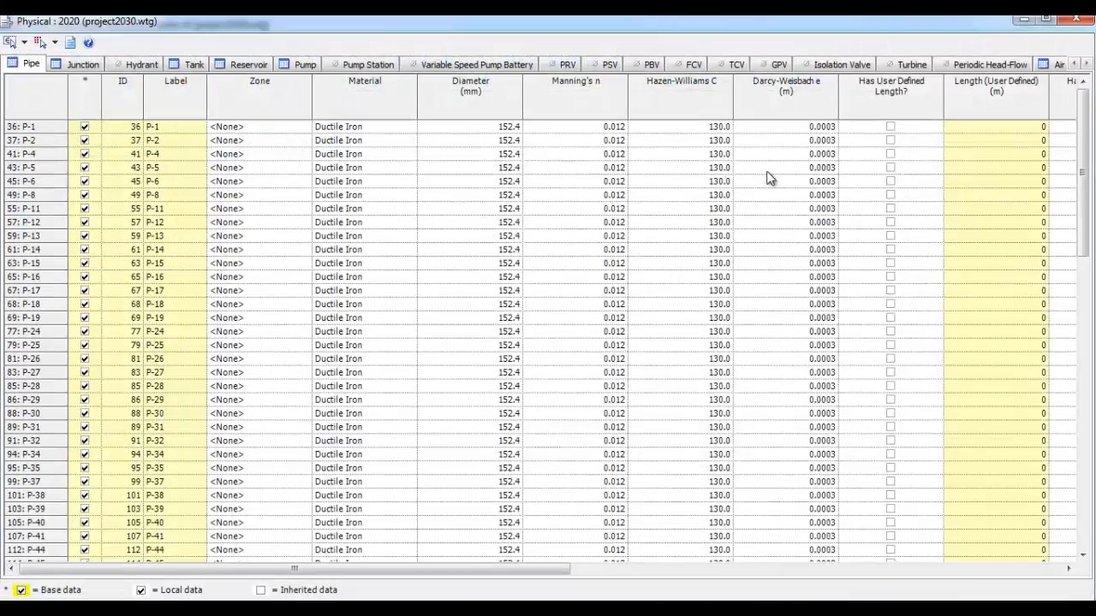
right_click(672, 85)
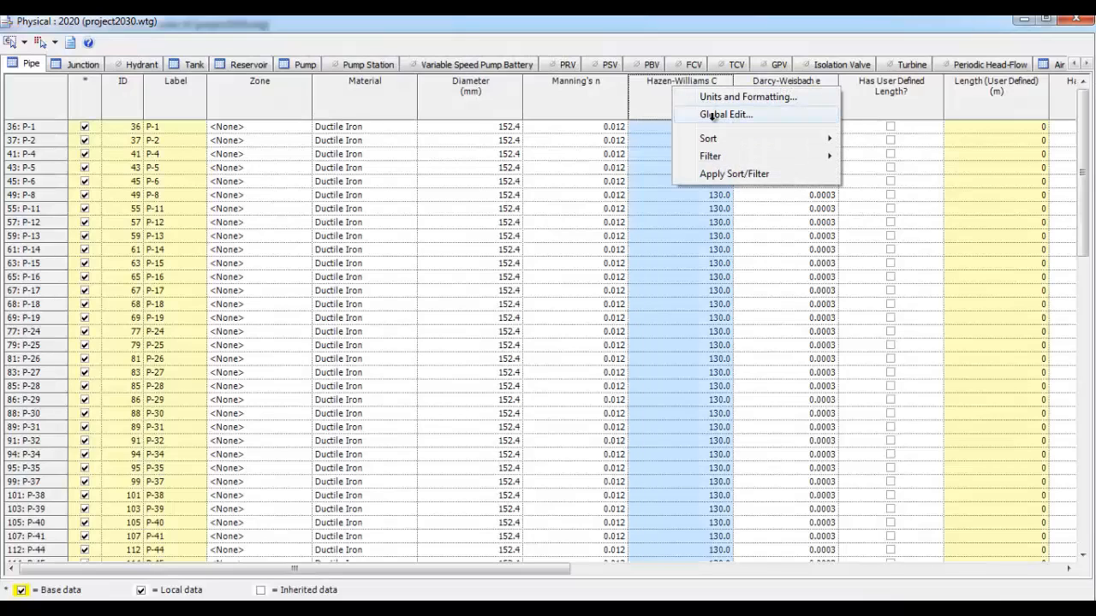
click(700, 113)
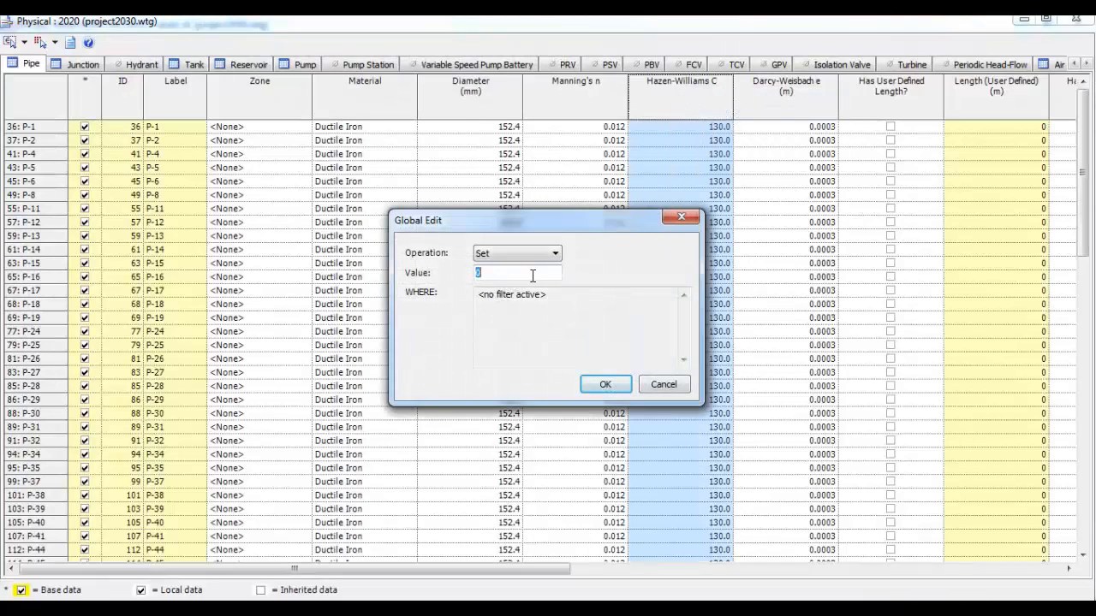
key(Return)
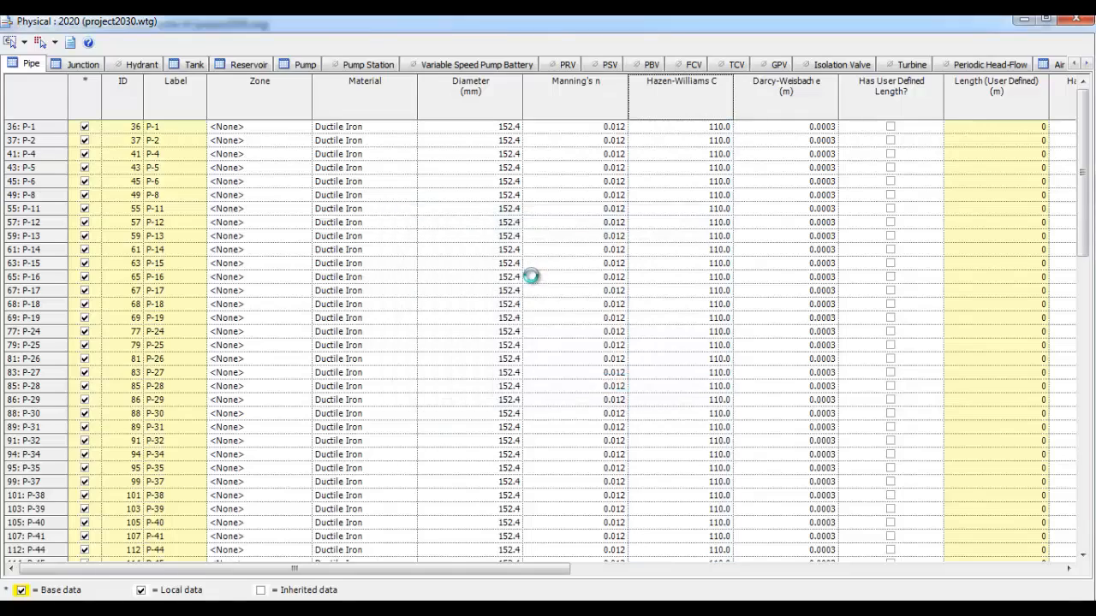
Check the C factor table in PowerPoint, and globally set Hazen-Williams C to 95 for all pipes in WaterGEMS's 2030 Physical alternative
click(506, 603)
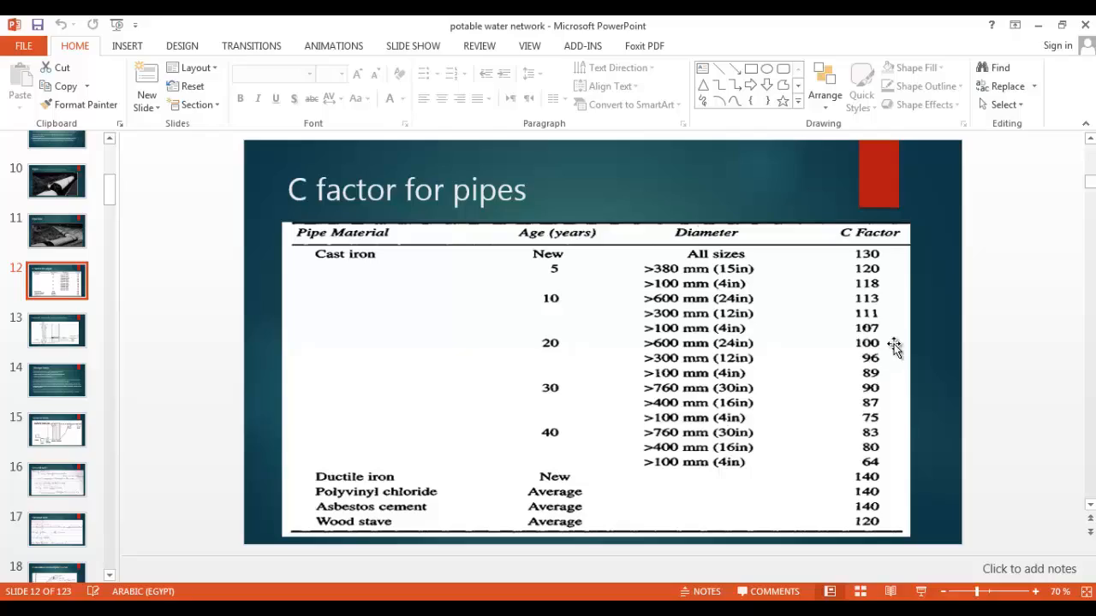
click(1038, 28)
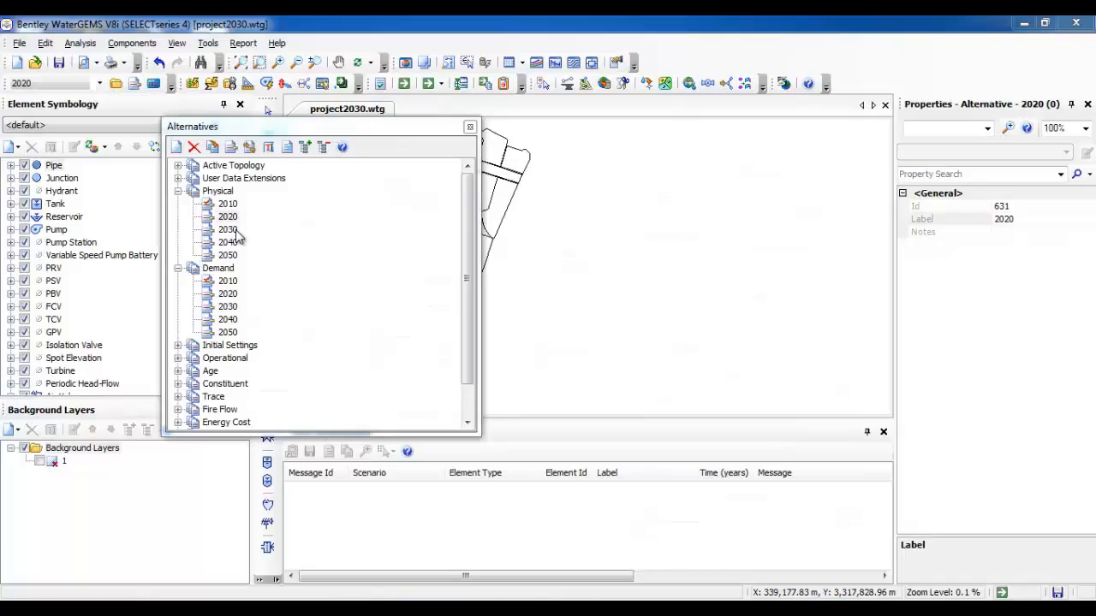
double_click(231, 231)
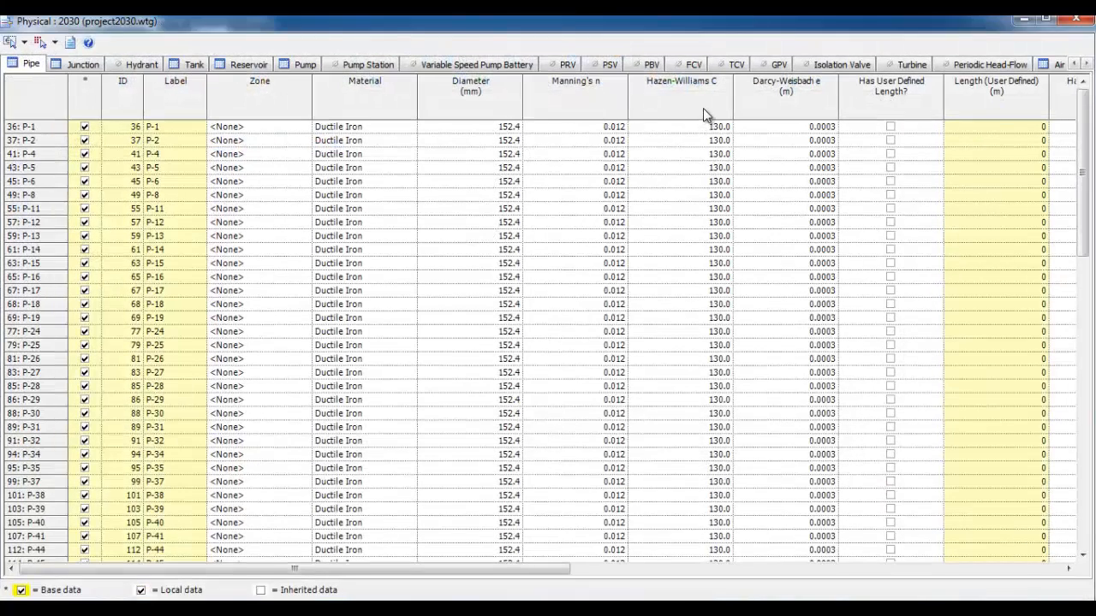
right_click(704, 114)
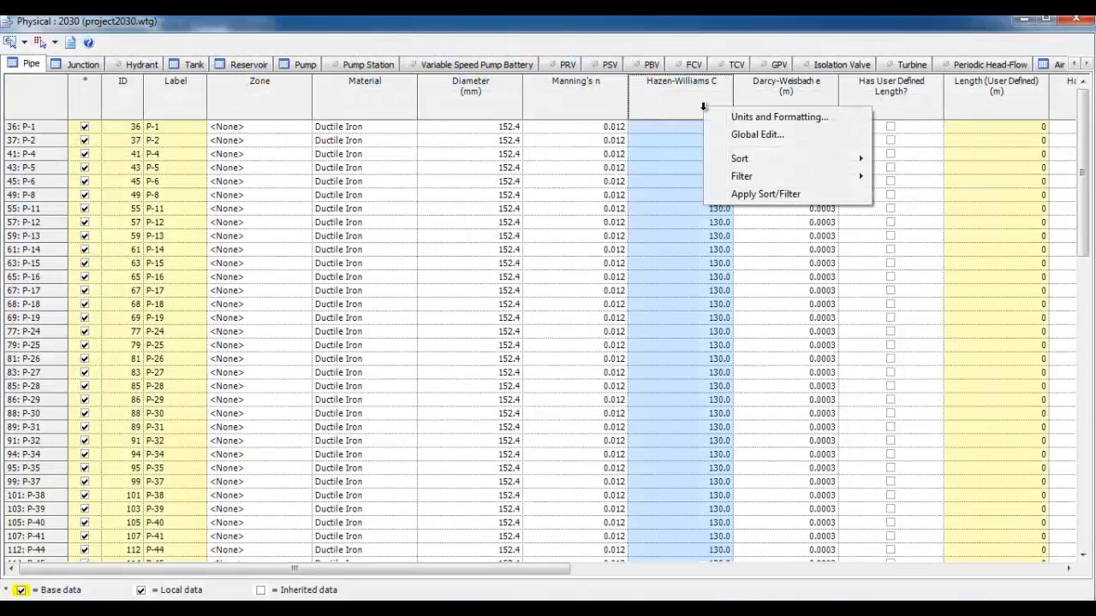
click(735, 133)
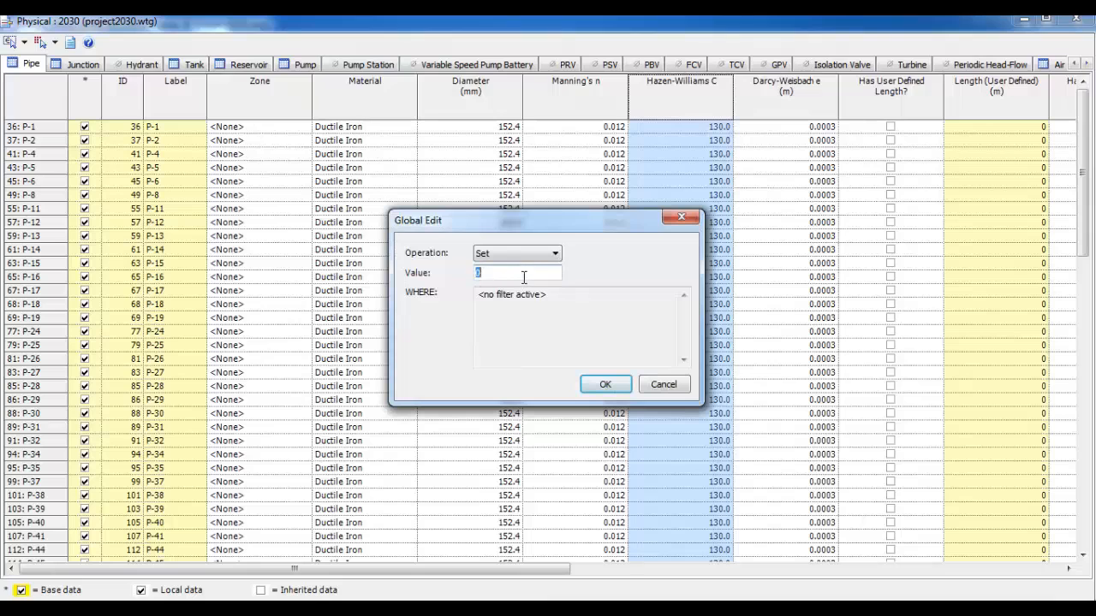
key(Return)
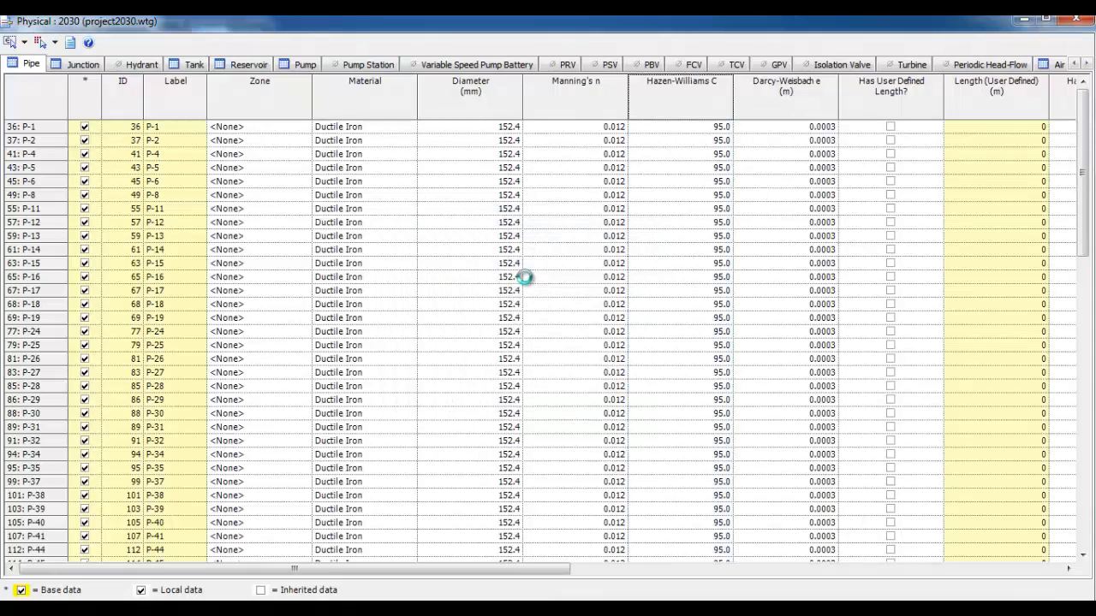
Consult the C factor table in PowerPoint again, and recheck the pipe values of the 2030 Physical alternative in WaterGEMS
click(1076, 21)
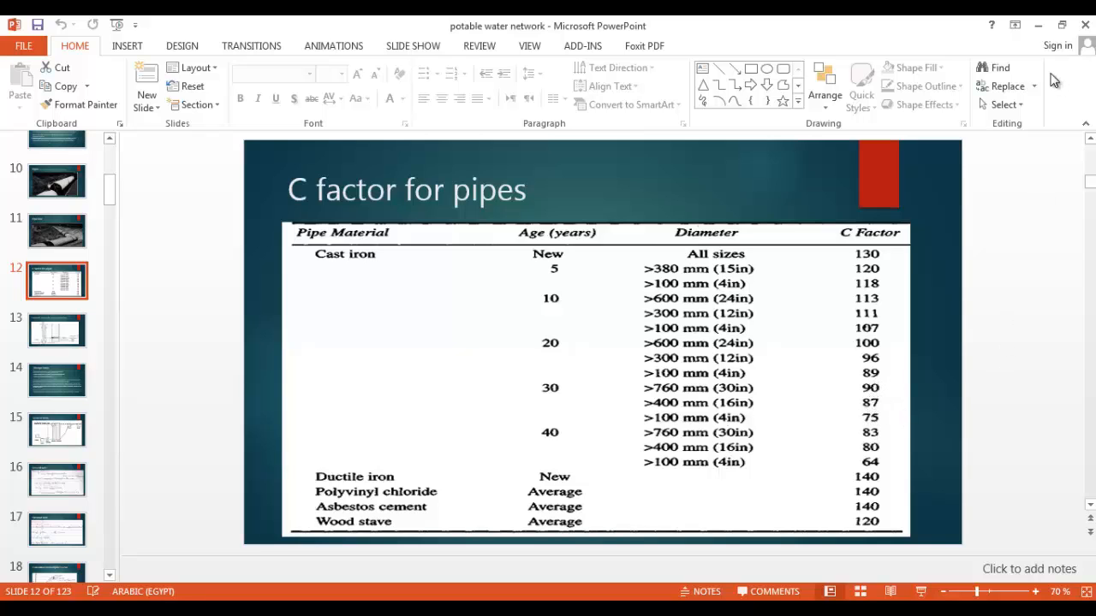
click(1039, 30)
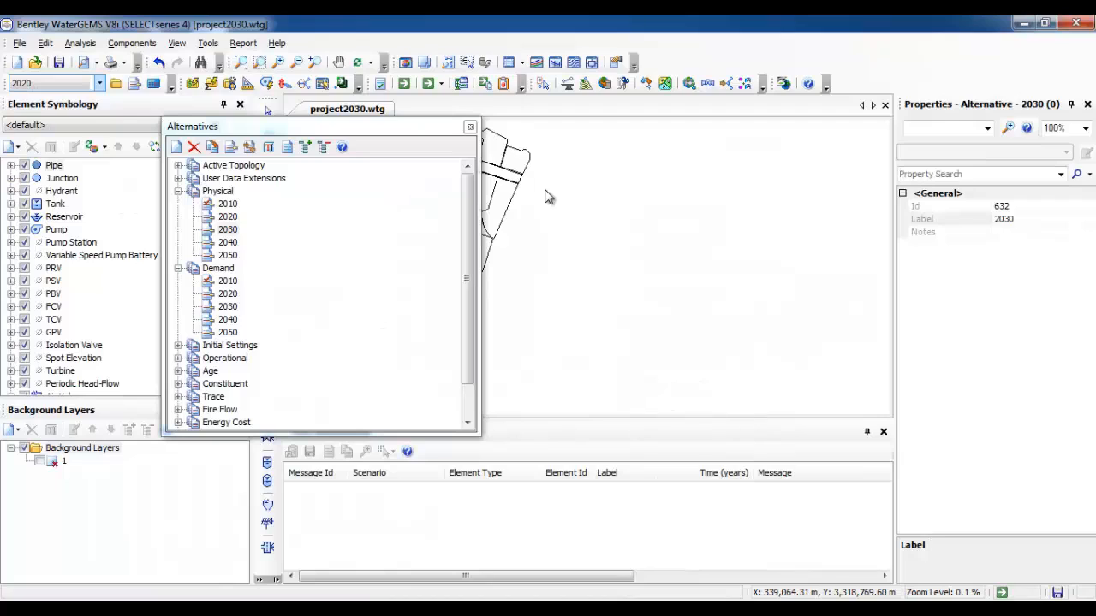
double_click(219, 230)
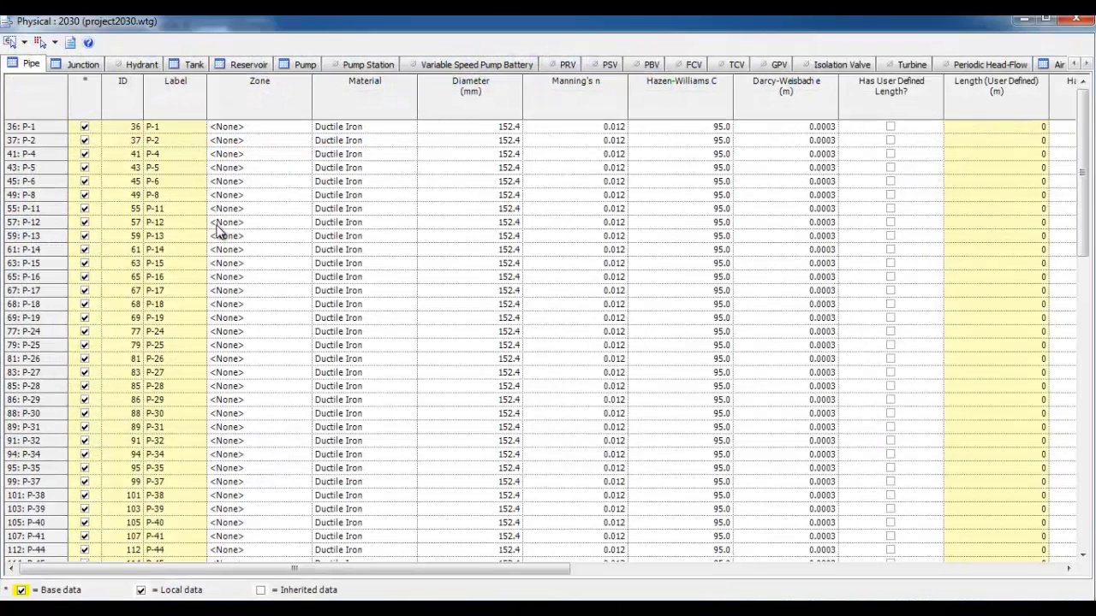
click(1075, 18)
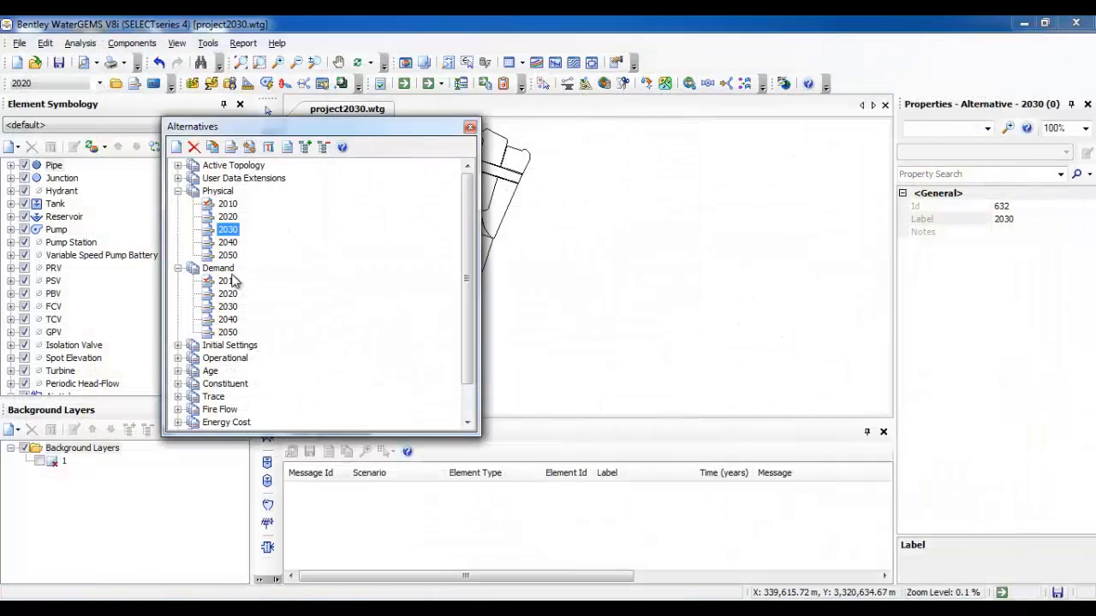
Globally set Hazen-Williams C to 80 for all pipes in the 2040 Physical alternative, and close its table
click(227, 243)
double_click(227, 243)
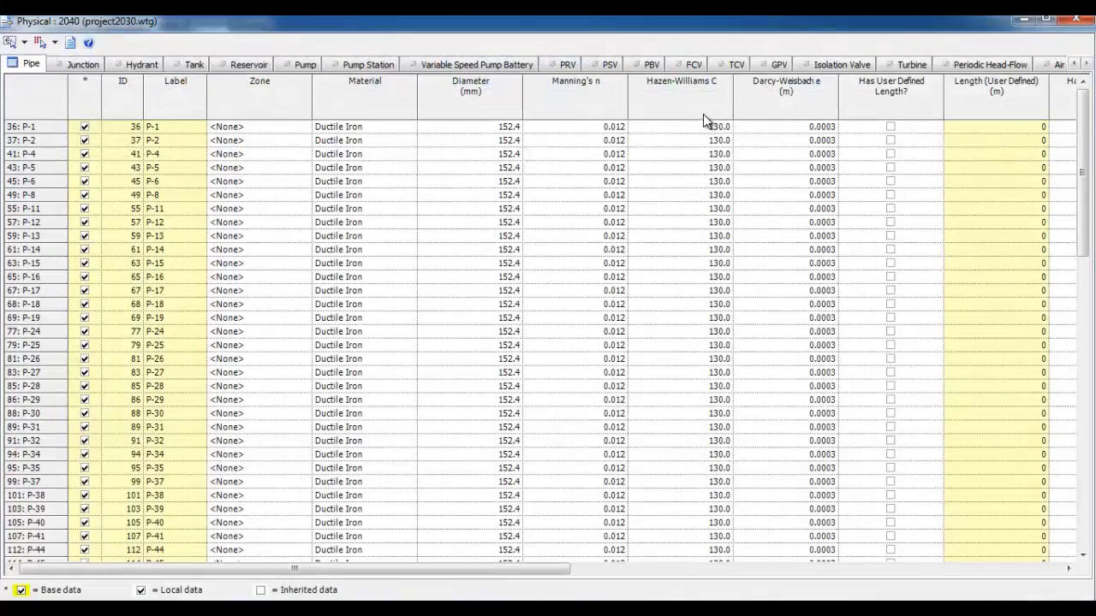
click(704, 103)
right_click(704, 102)
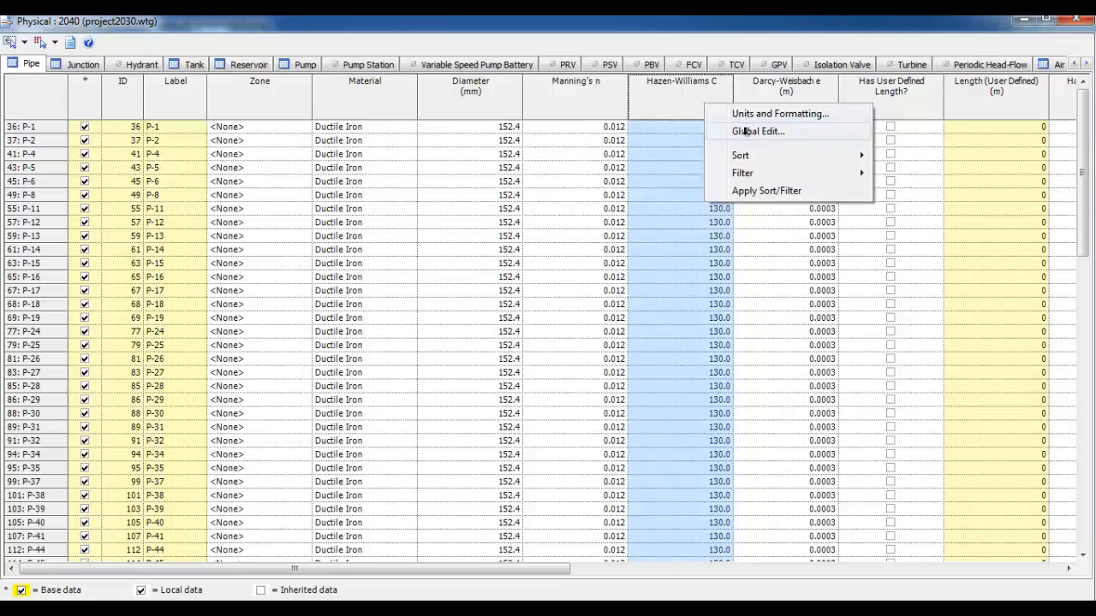
click(749, 132)
double_click(518, 274)
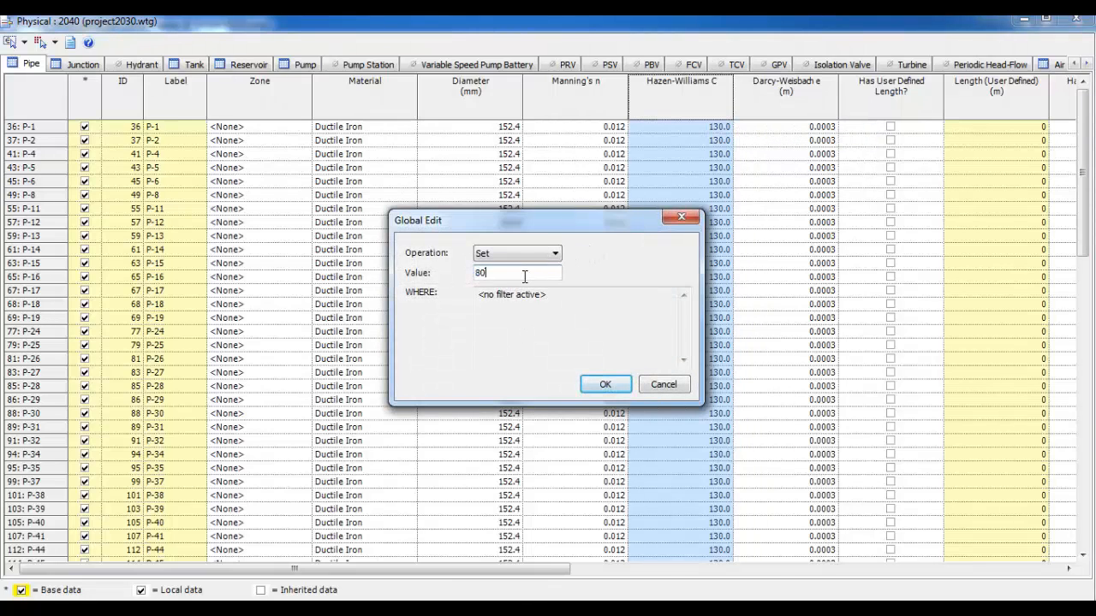
key(Return)
click(1075, 18)
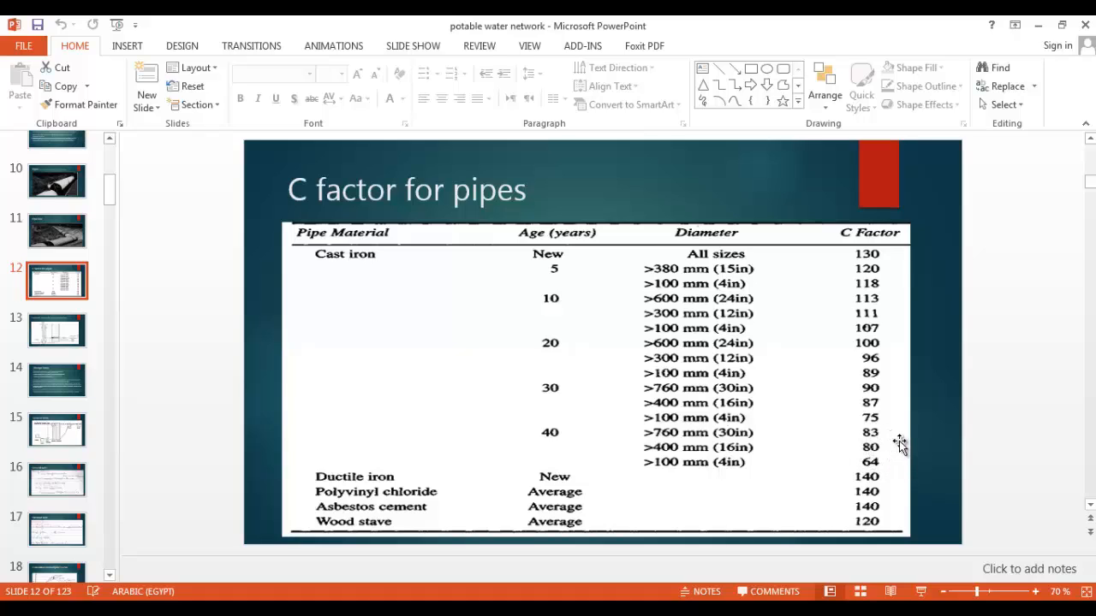
Return to WaterGEMS, globally set Hazen-Williams C to 75 for all pipes in the 2050 Physical alternative, and close its table
click(1036, 30)
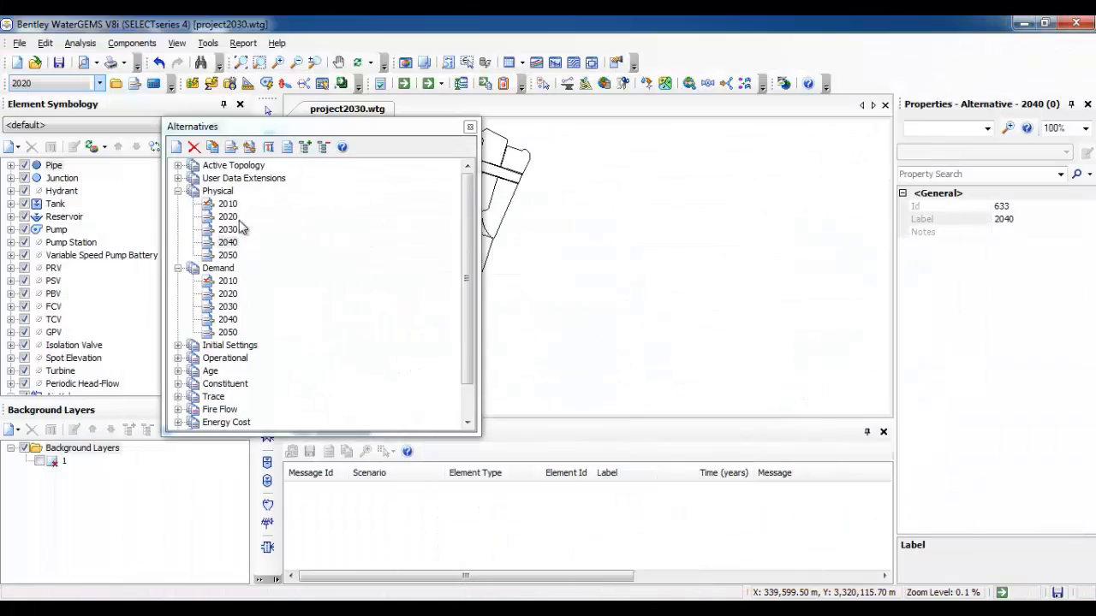
double_click(227, 255)
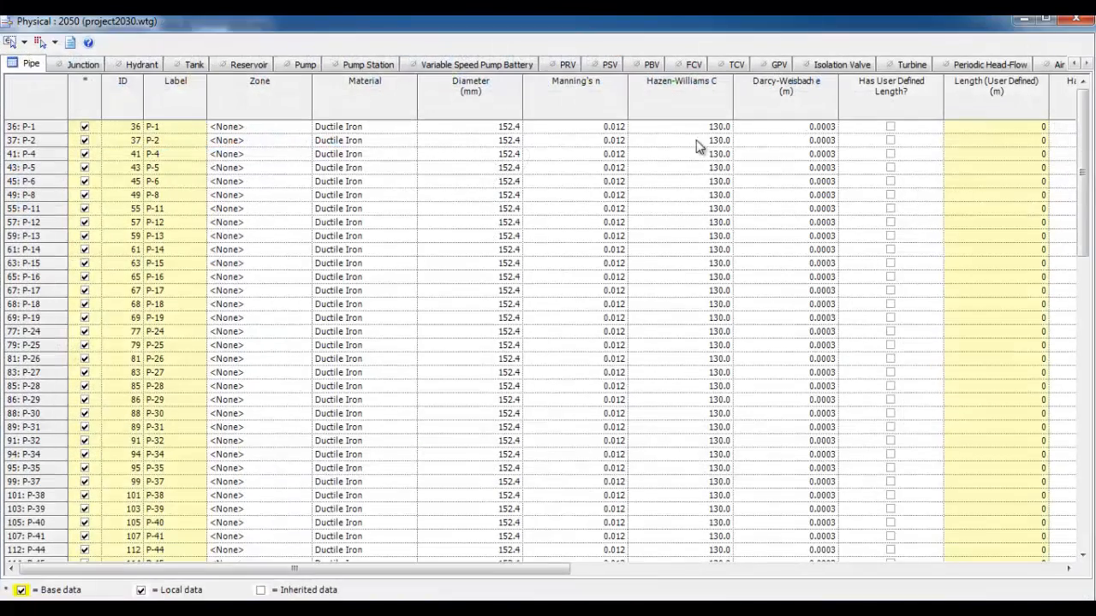
right_click(664, 85)
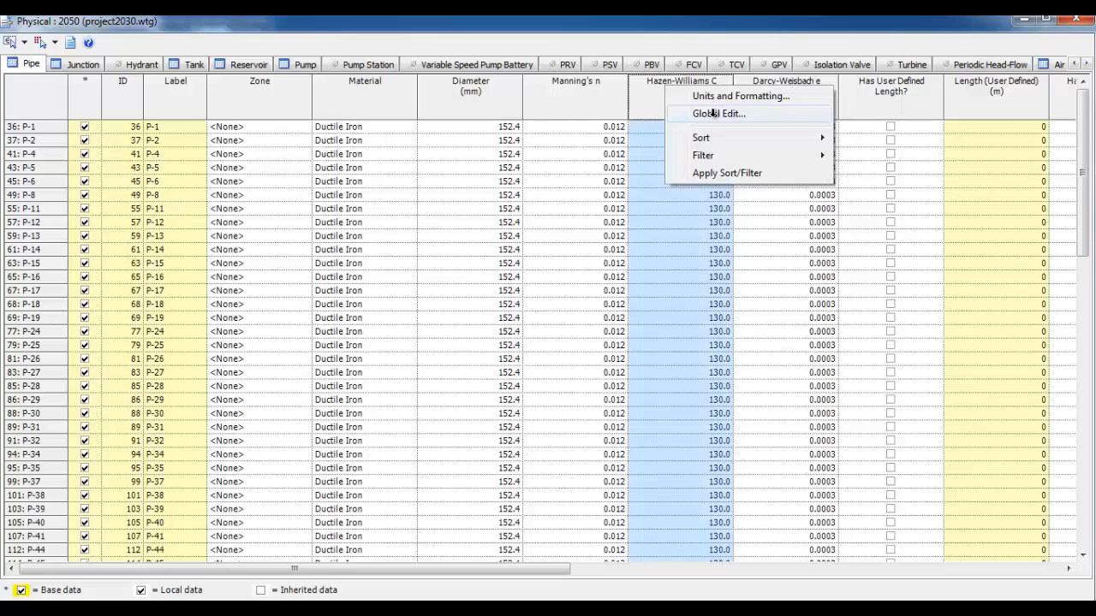
click(711, 113)
double_click(522, 270)
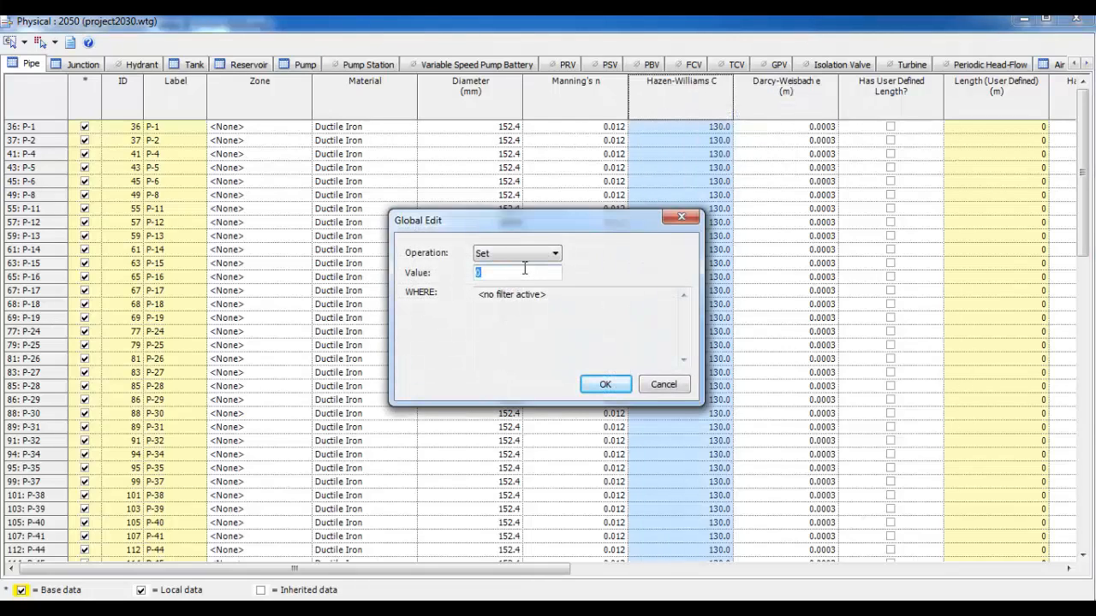
key(Return)
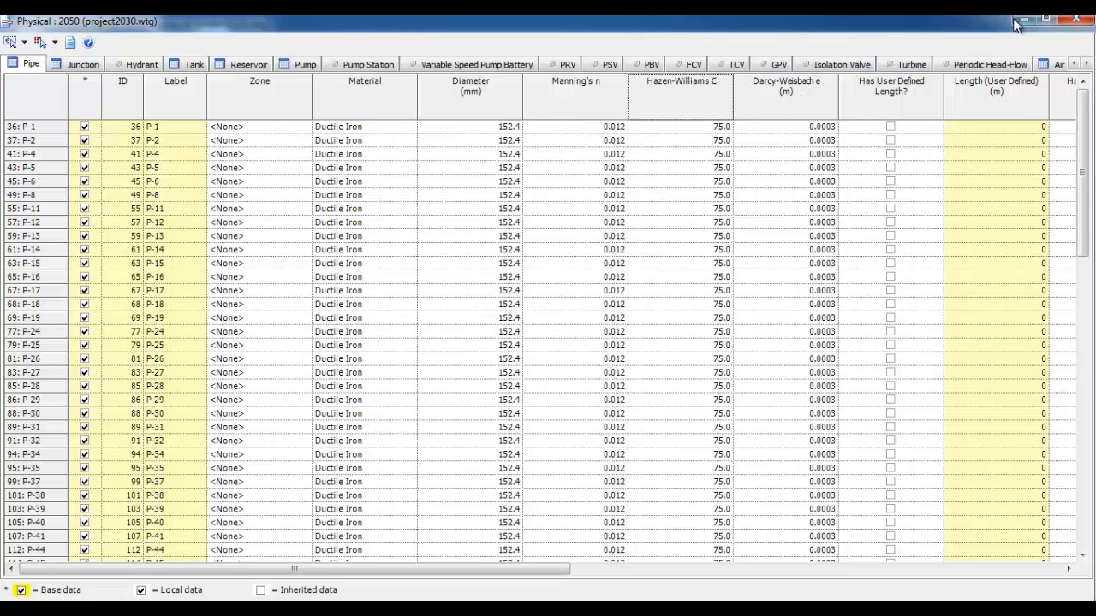
click(1084, 20)
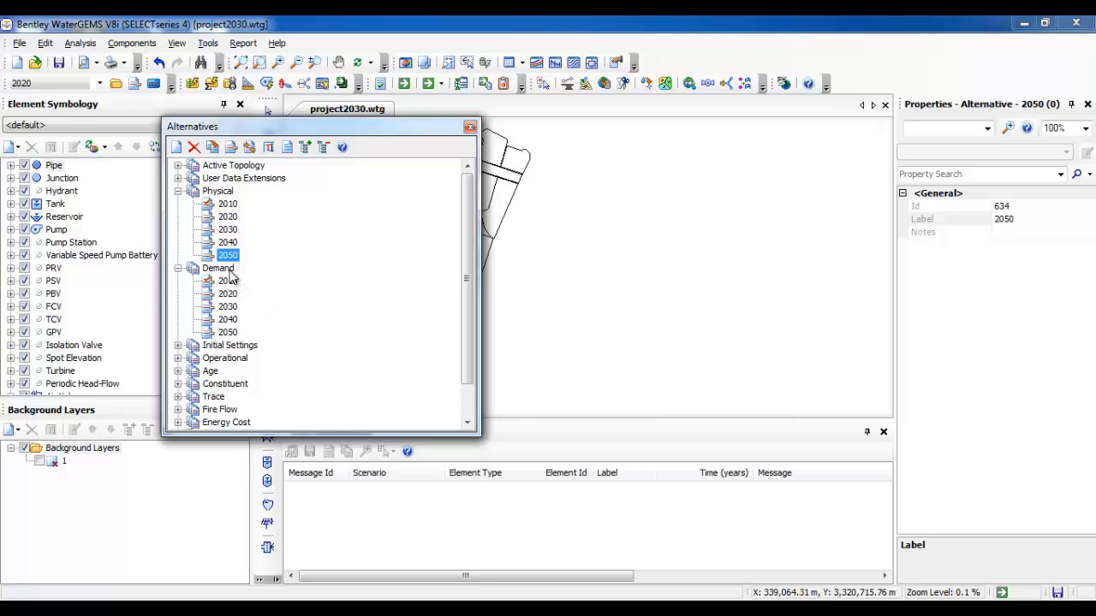
Examine the junctions' unit demands in the 2010 Demand alternative, including J-6 and J-9, and close the table and the Alternatives manager
double_click(228, 282)
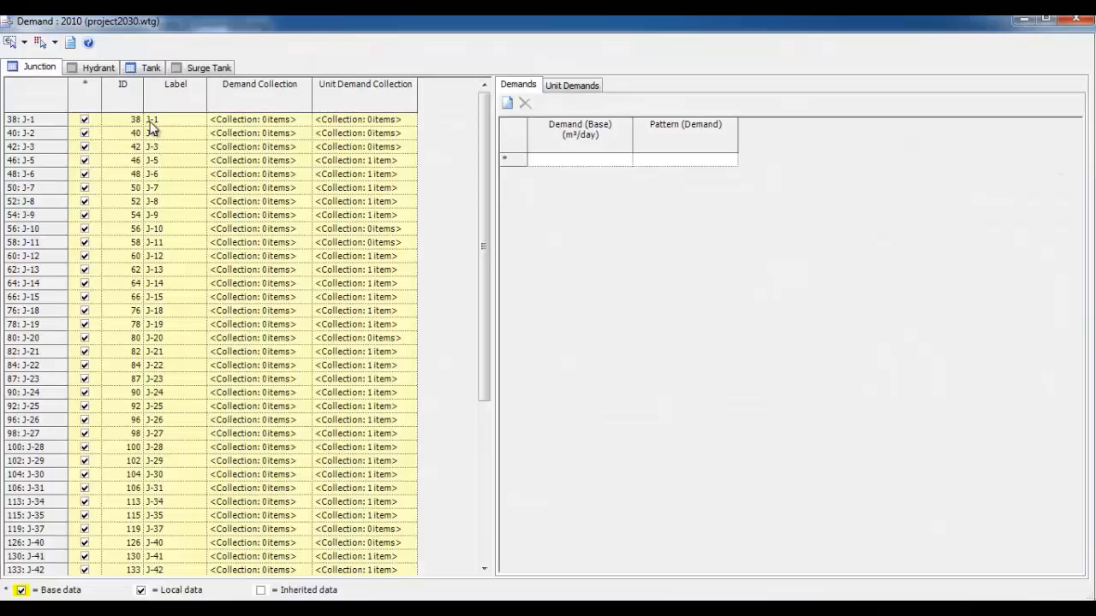
click(40, 125)
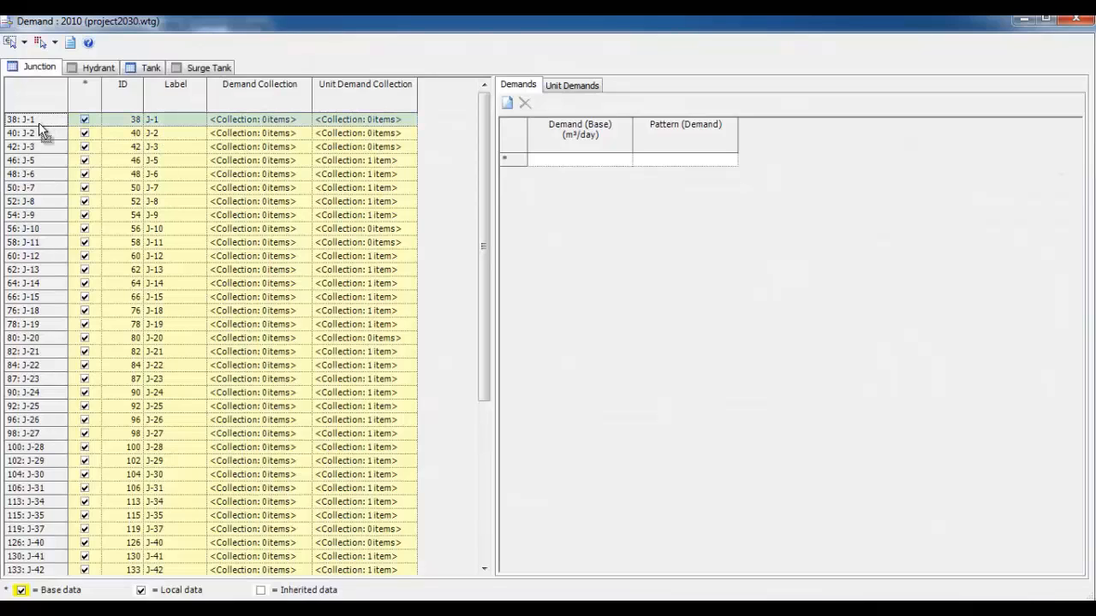
click(43, 132)
click(132, 134)
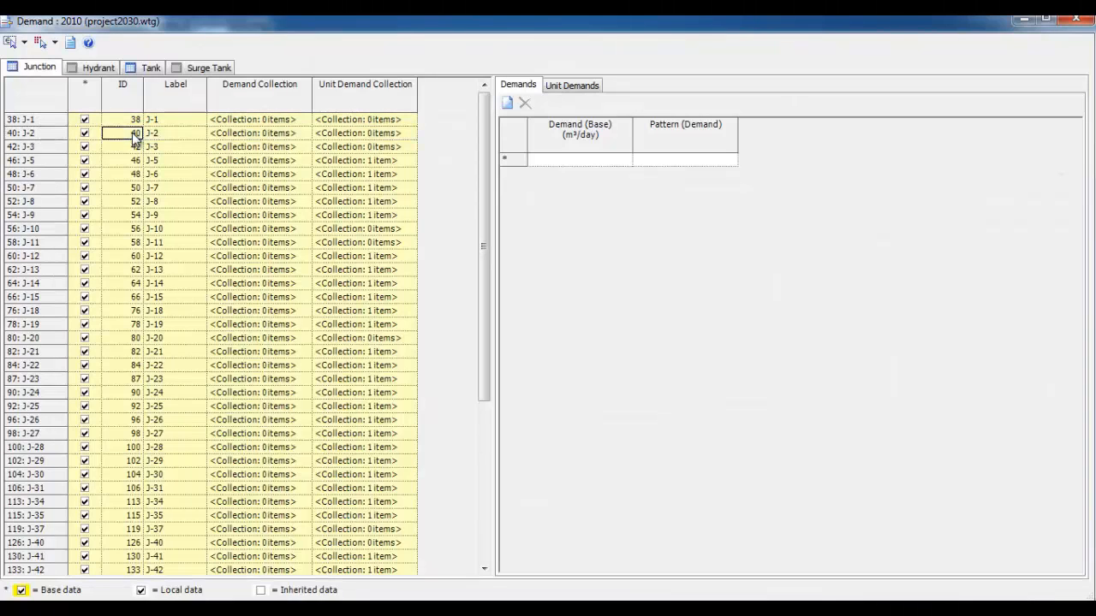
click(572, 89)
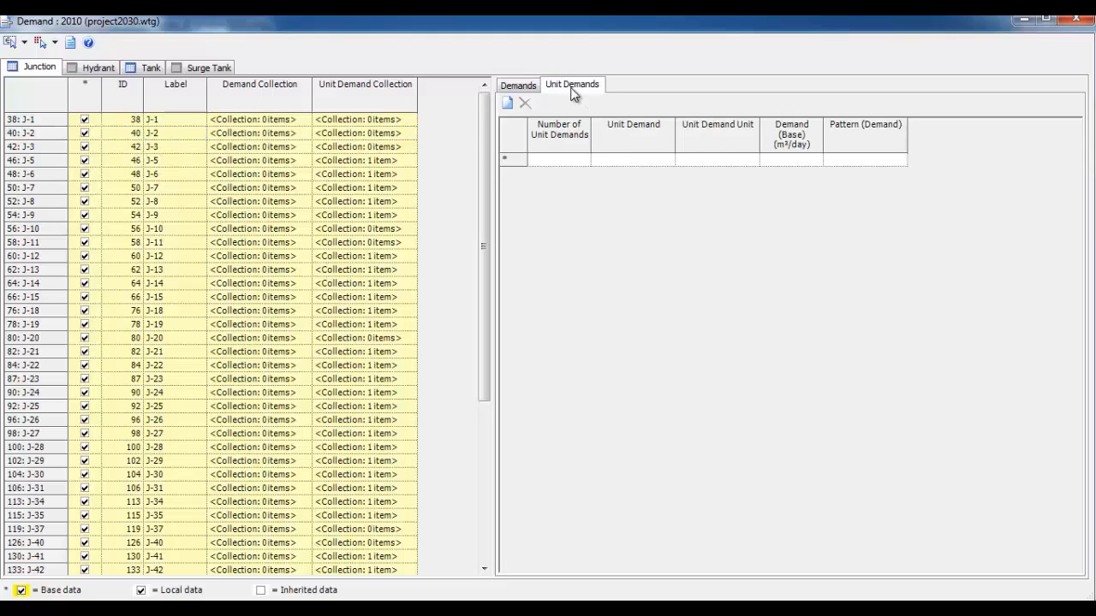
click(126, 133)
click(25, 134)
click(38, 121)
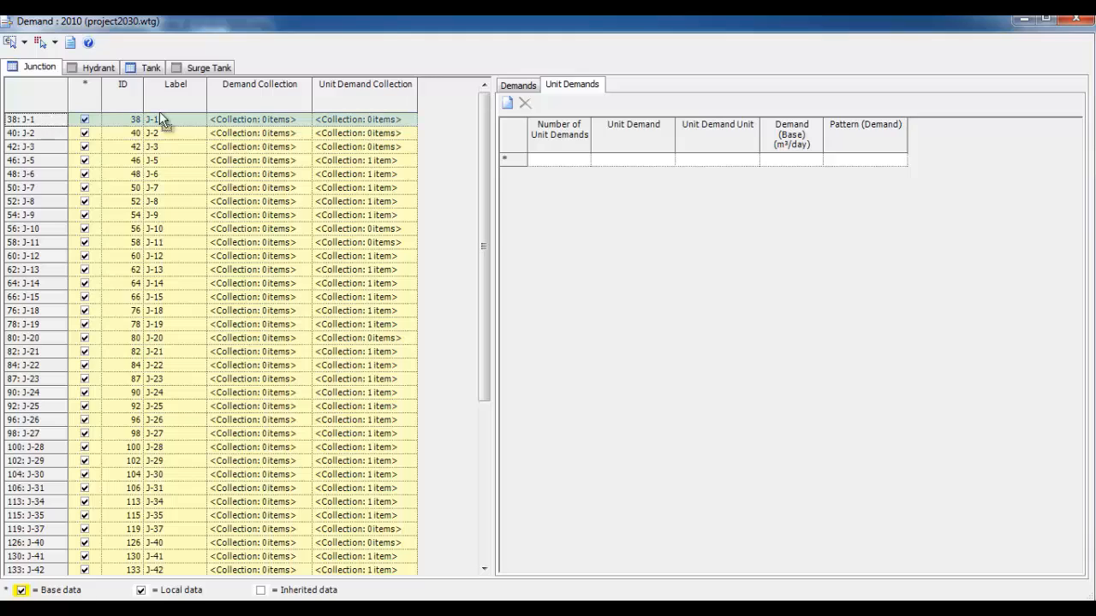
click(361, 137)
click(353, 175)
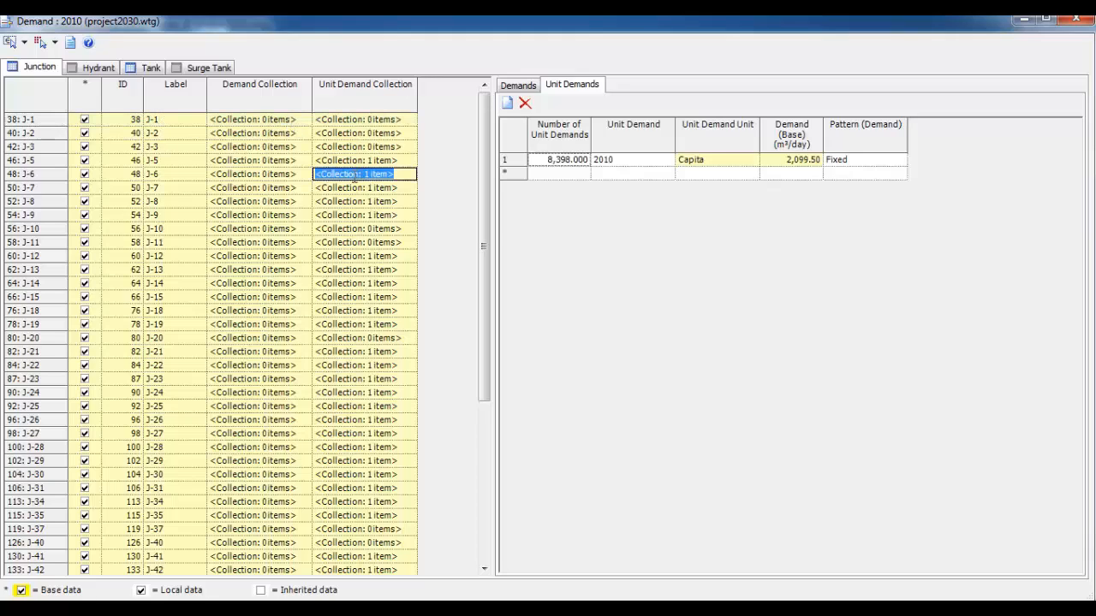
click(351, 217)
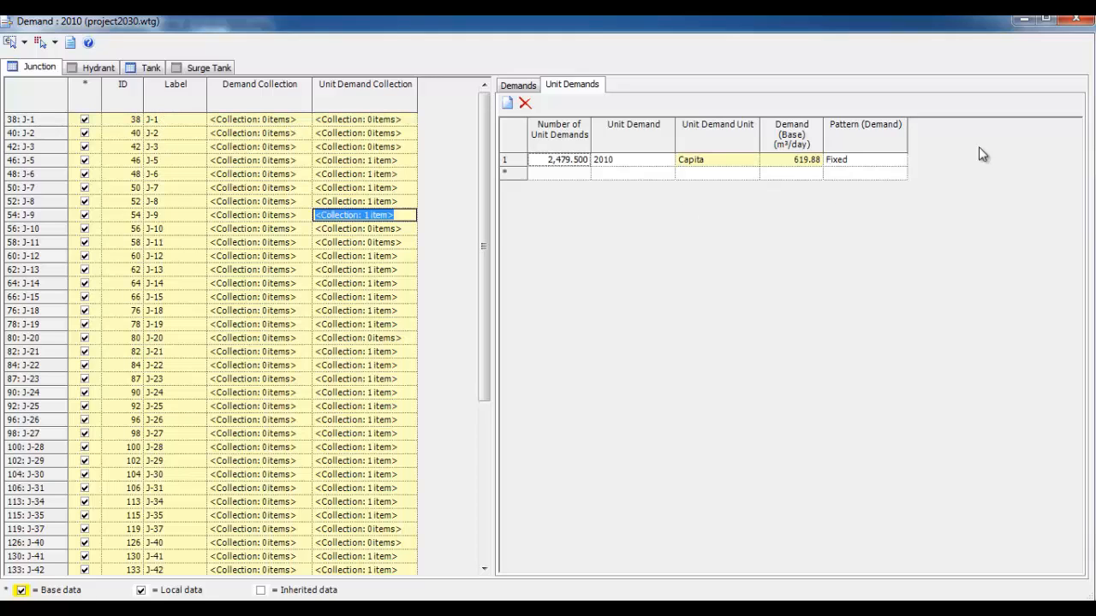
click(1083, 23)
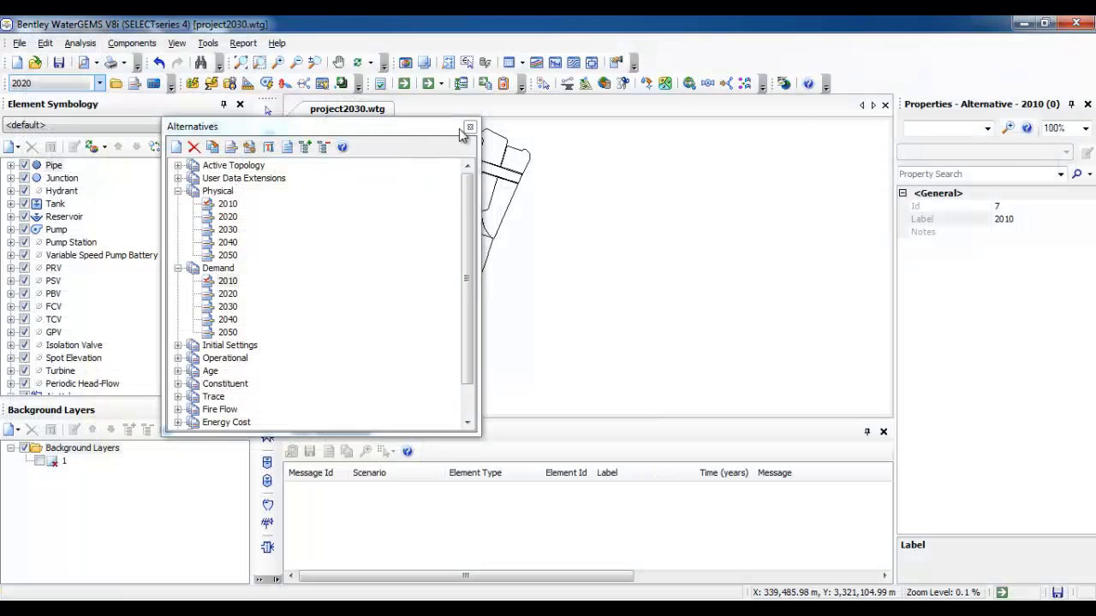
click(471, 127)
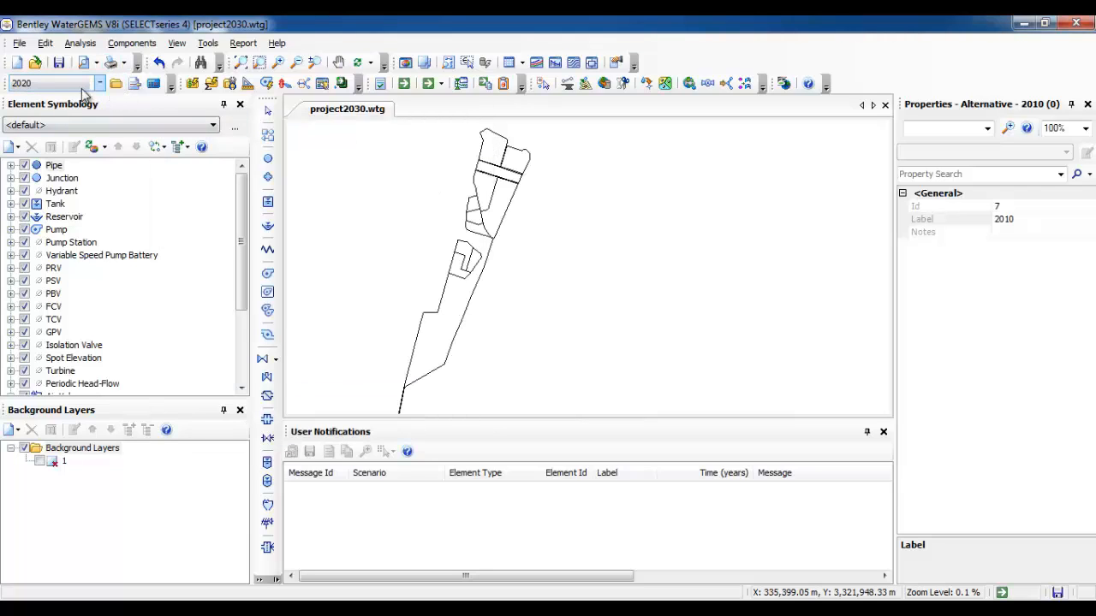
Open the scenario manager, check the 2010 scenario's alternatives, and assign the 2020 Physical and 2020 Demand alternatives to the 2020 scenario
click(116, 85)
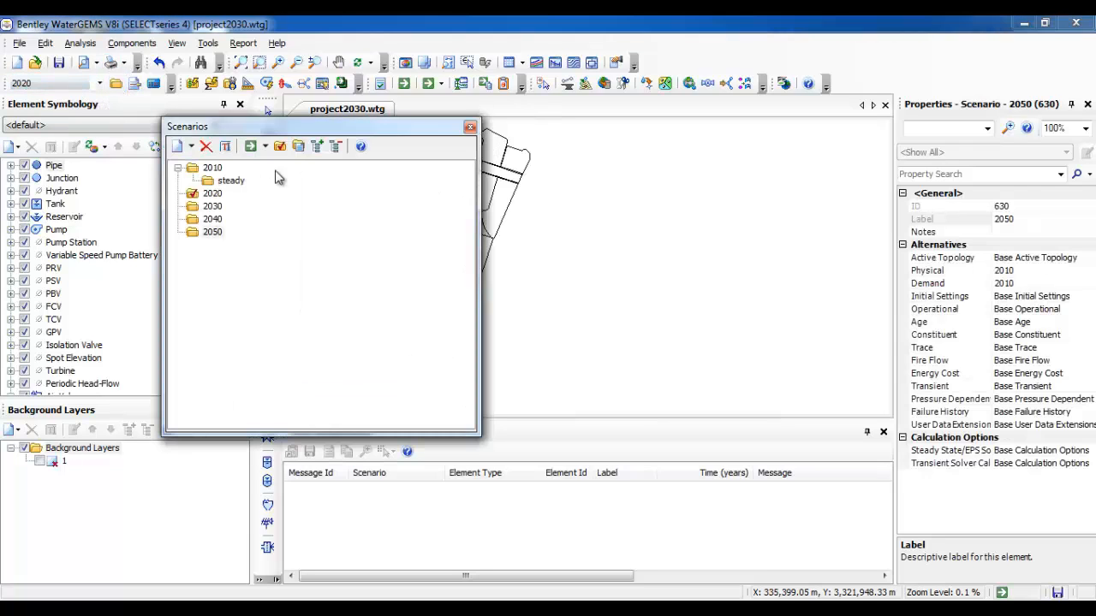
double_click(210, 170)
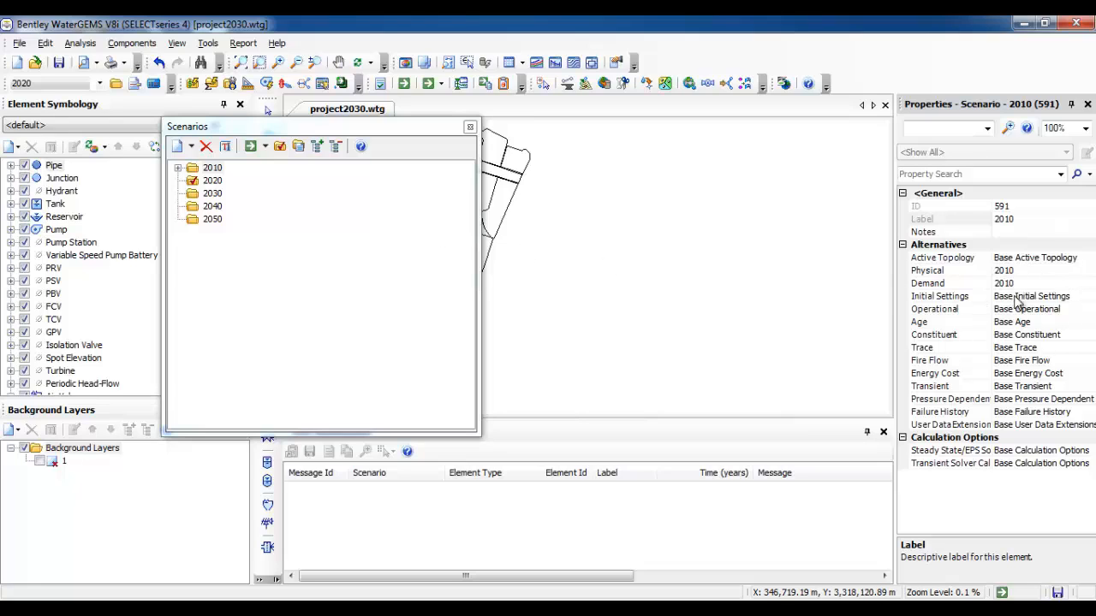
click(216, 180)
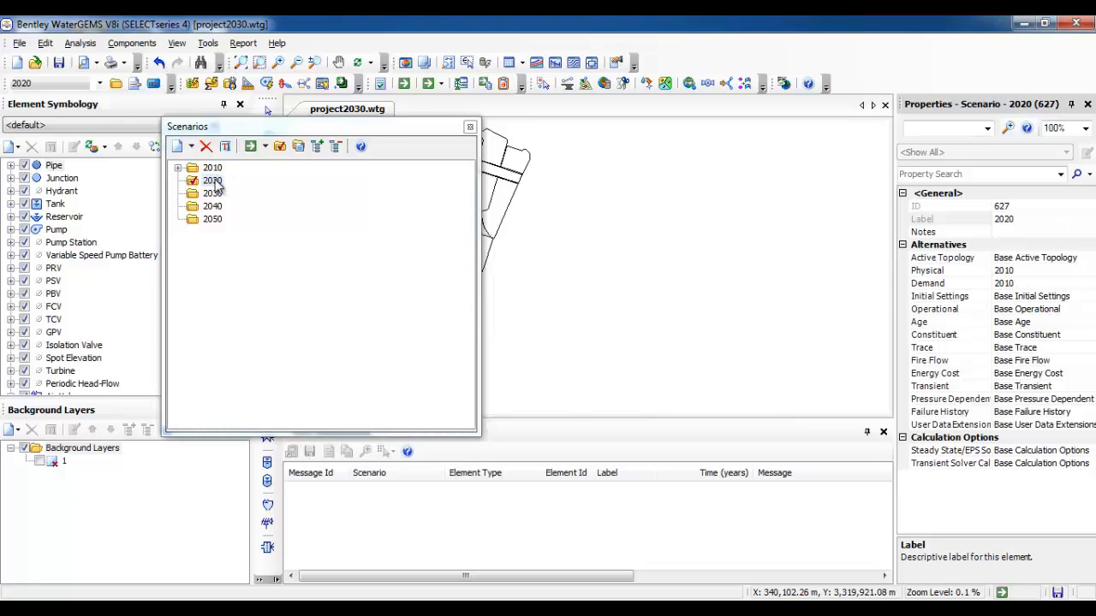
click(1084, 270)
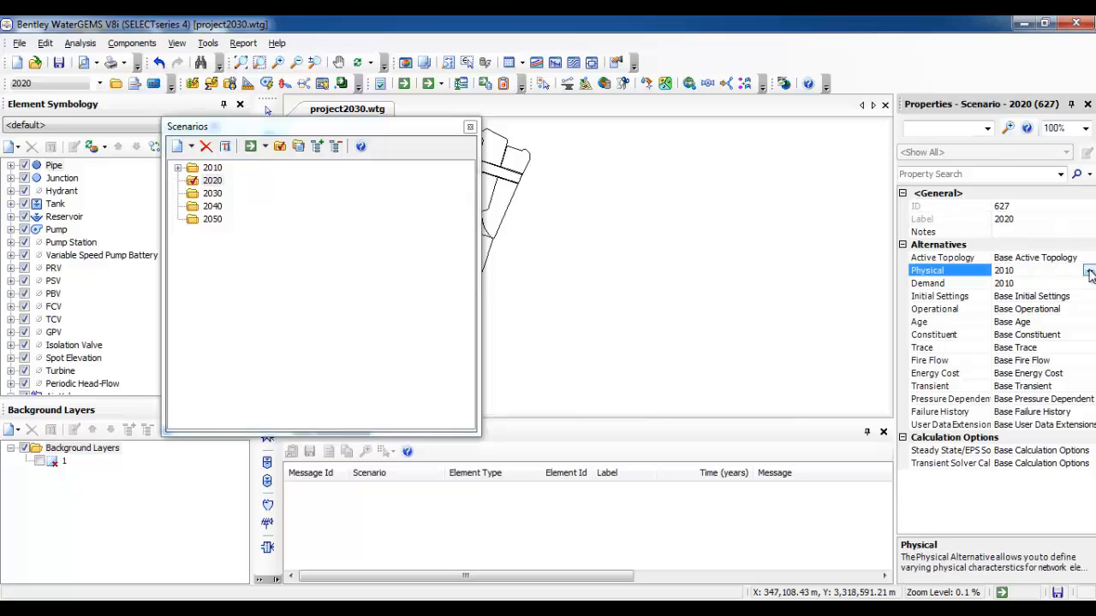
click(1089, 271)
click(1014, 293)
click(1023, 283)
click(1089, 283)
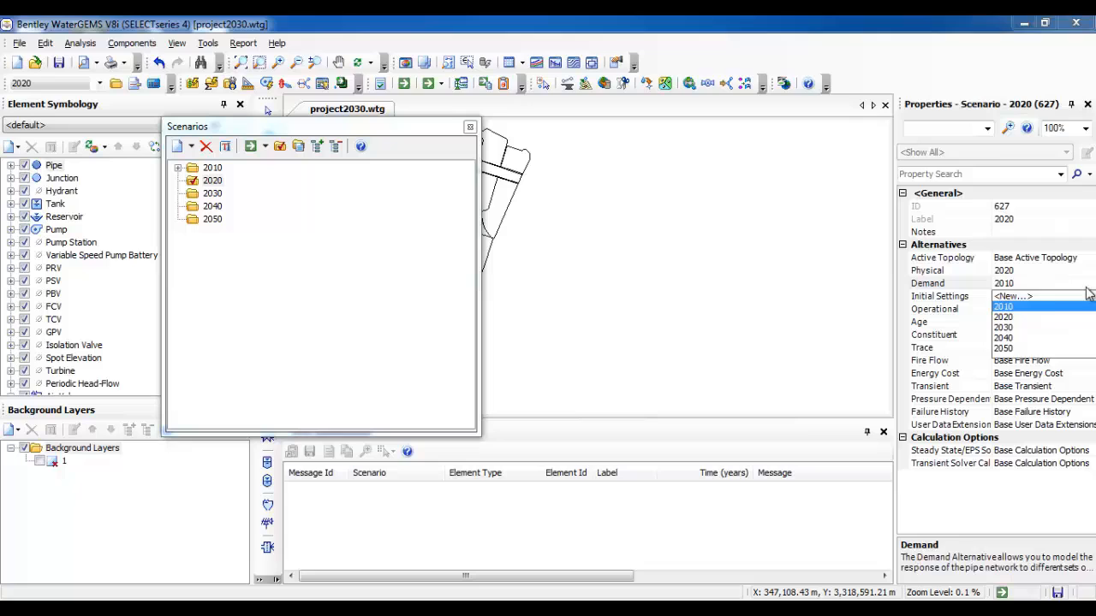
click(1019, 317)
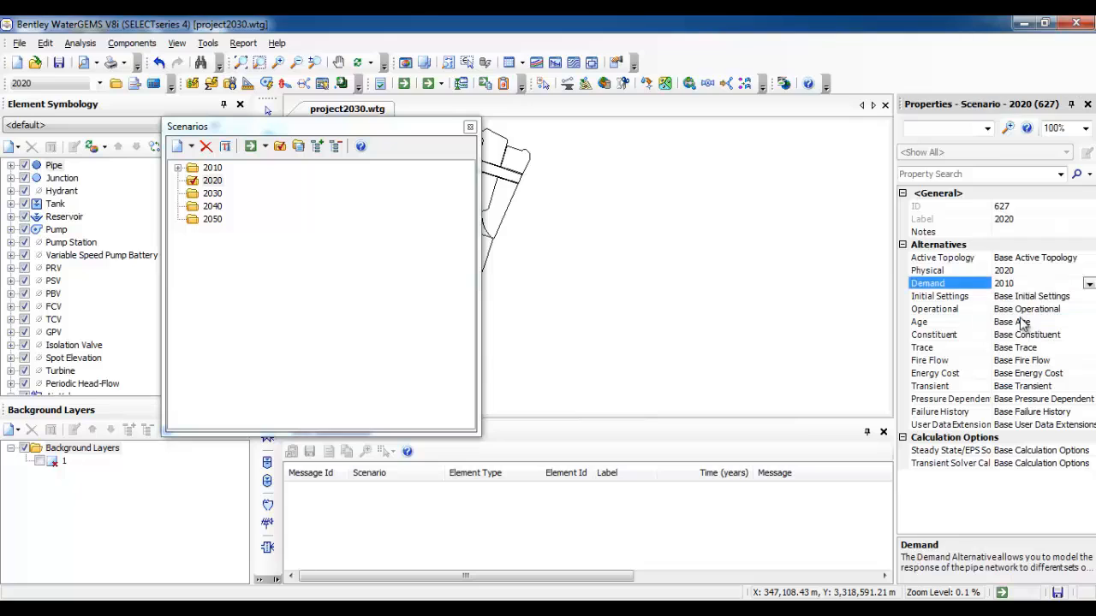
Assign the 2030 Physical and 2030 Demand alternatives to the 2030 scenario
click(207, 195)
click(1081, 270)
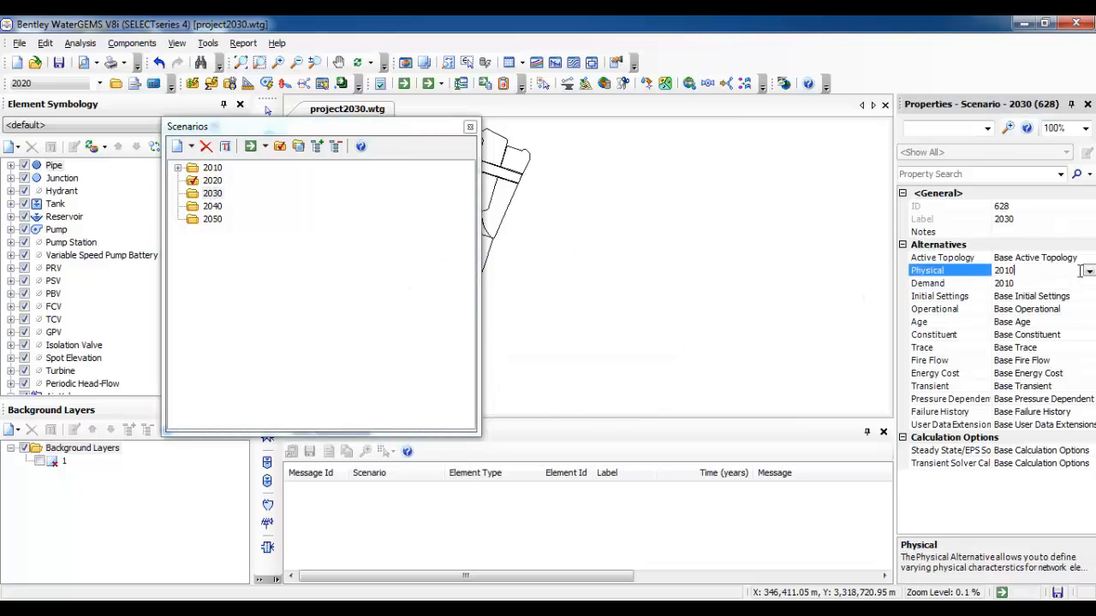
click(1089, 272)
click(1081, 304)
click(1083, 283)
click(1089, 283)
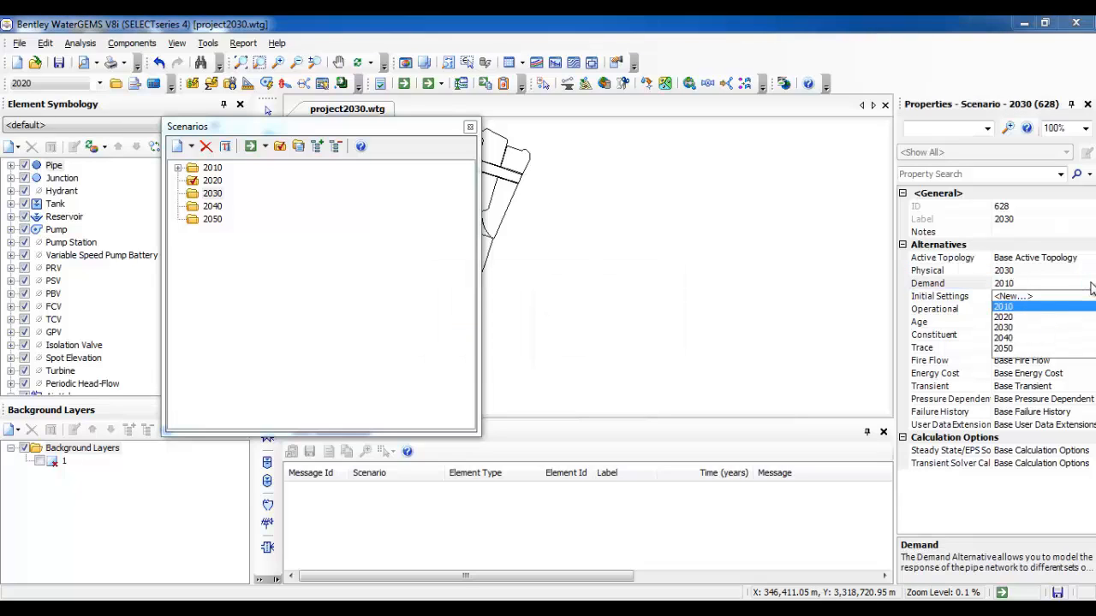
click(1005, 328)
Assign the 2040 Physical and 2040 Demand alternatives to the 2040 scenario
click(214, 208)
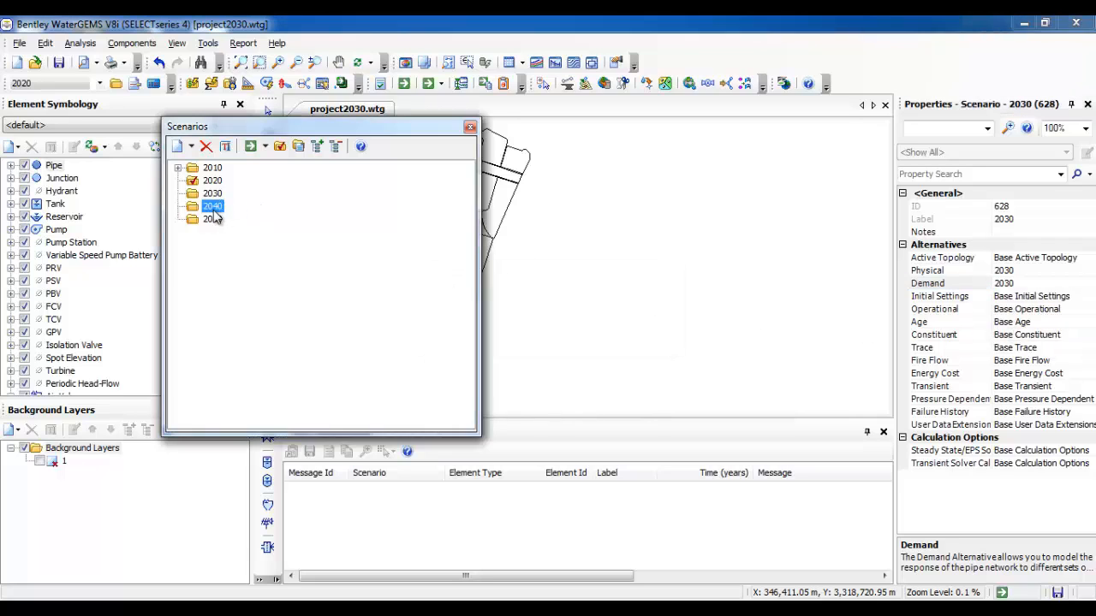
click(1089, 271)
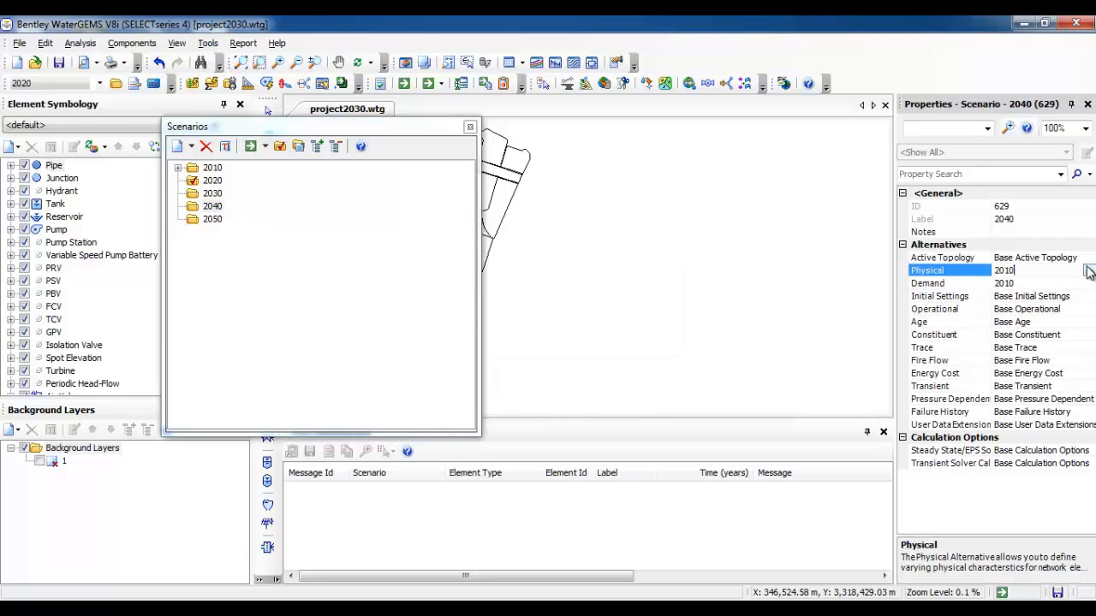
click(1088, 271)
click(1005, 327)
click(1088, 284)
click(1090, 287)
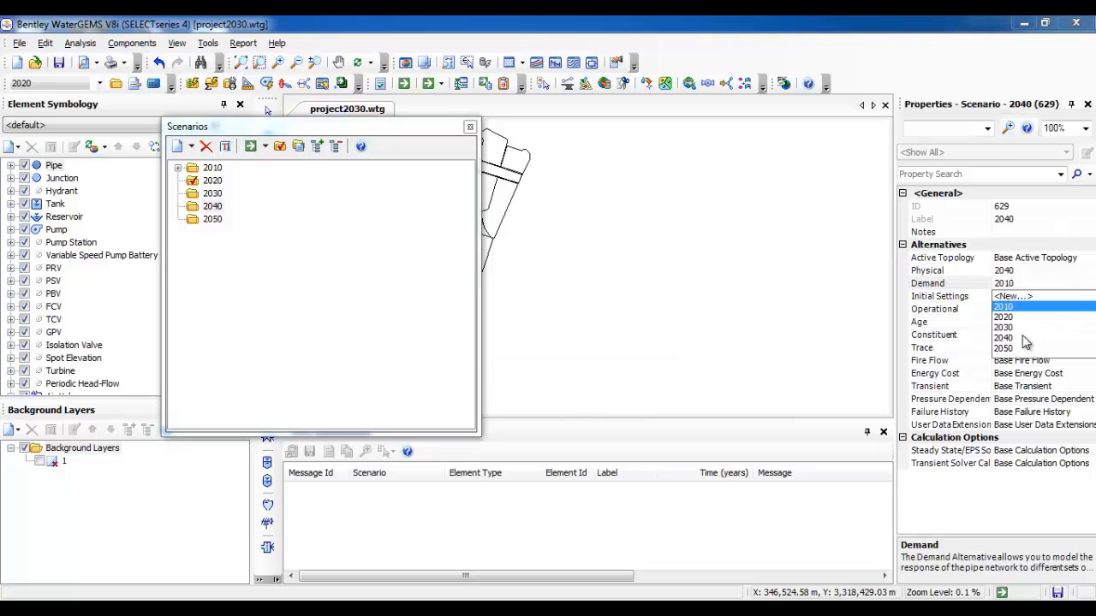
click(1012, 339)
Assign the 2050 Physical and 2050 Demand alternatives to the 2050 scenario
click(214, 221)
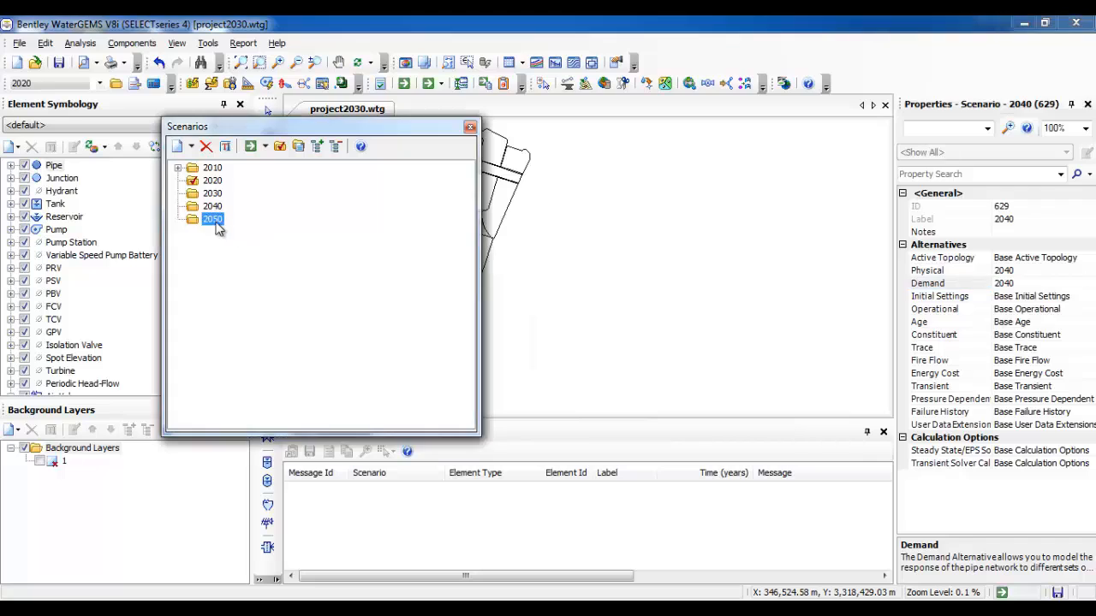
click(1089, 272)
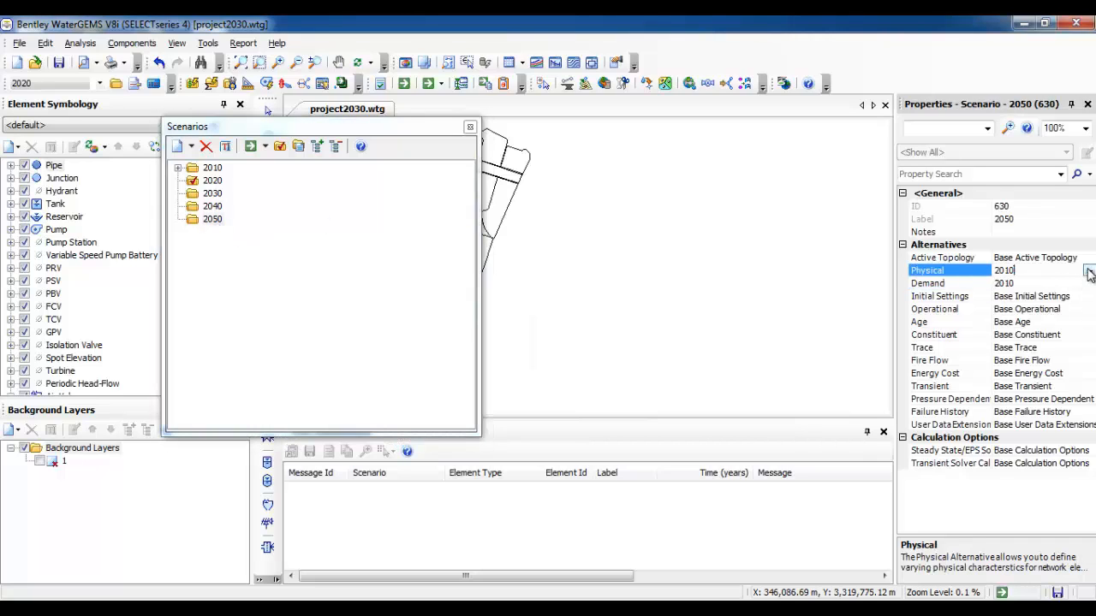
click(1090, 272)
click(1015, 336)
click(1090, 284)
click(1089, 284)
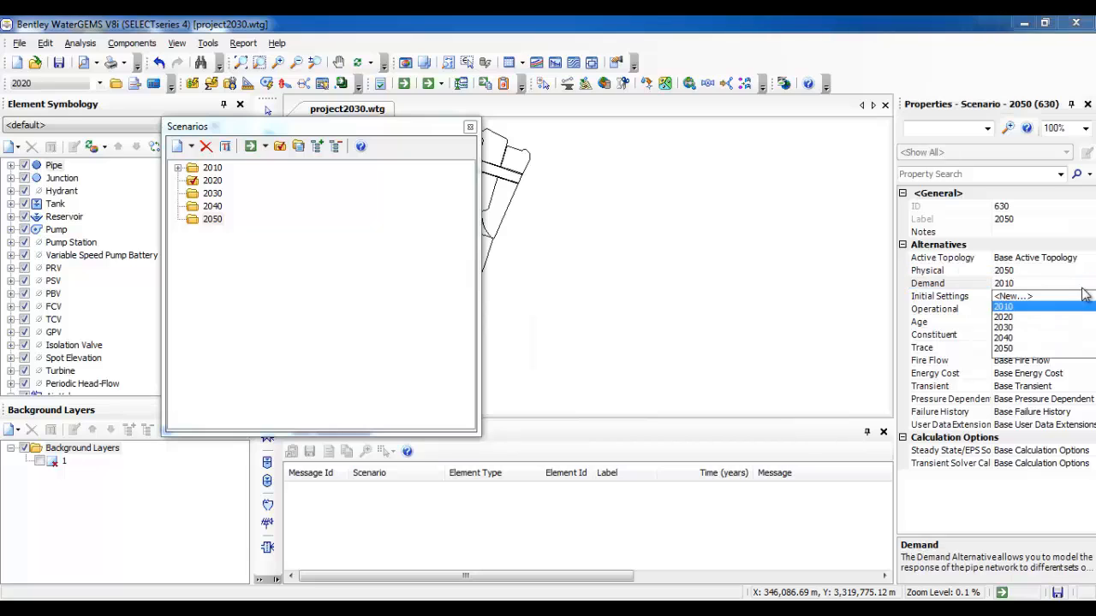
click(1019, 349)
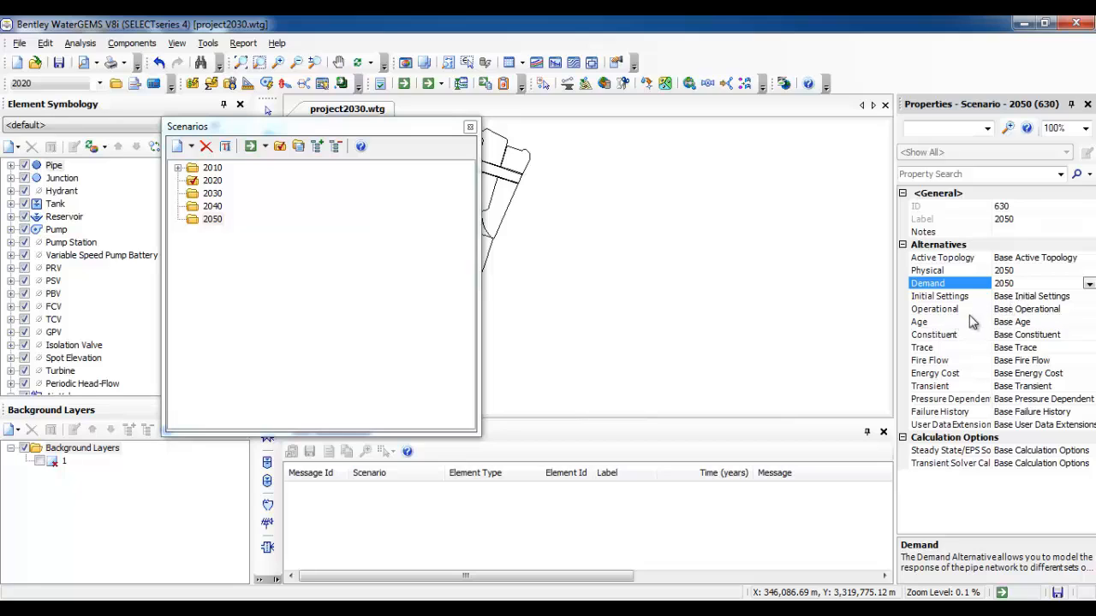
click(1032, 297)
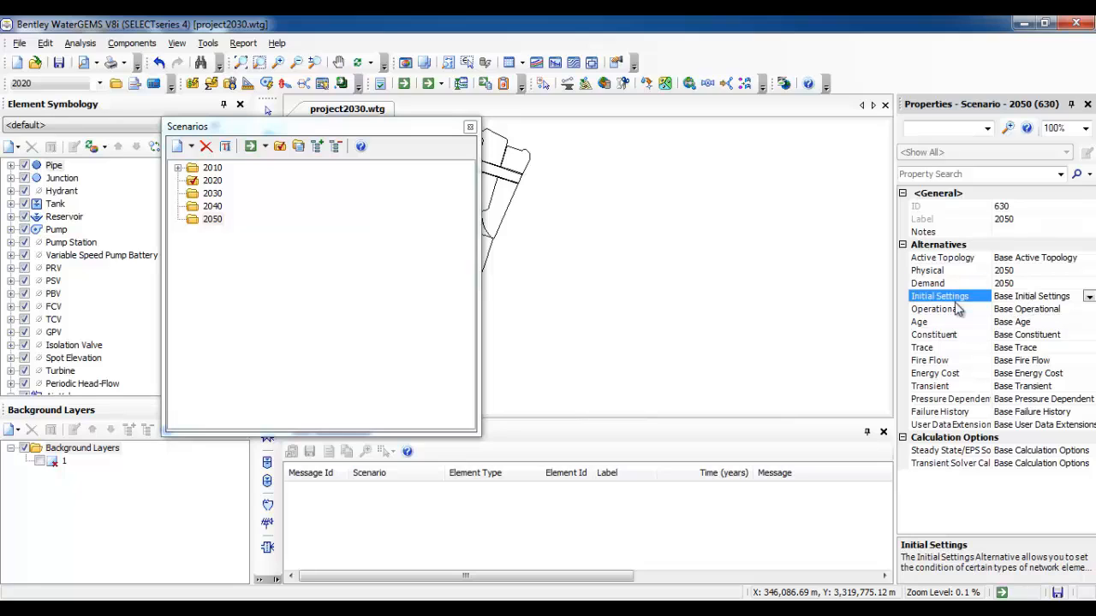
click(290, 220)
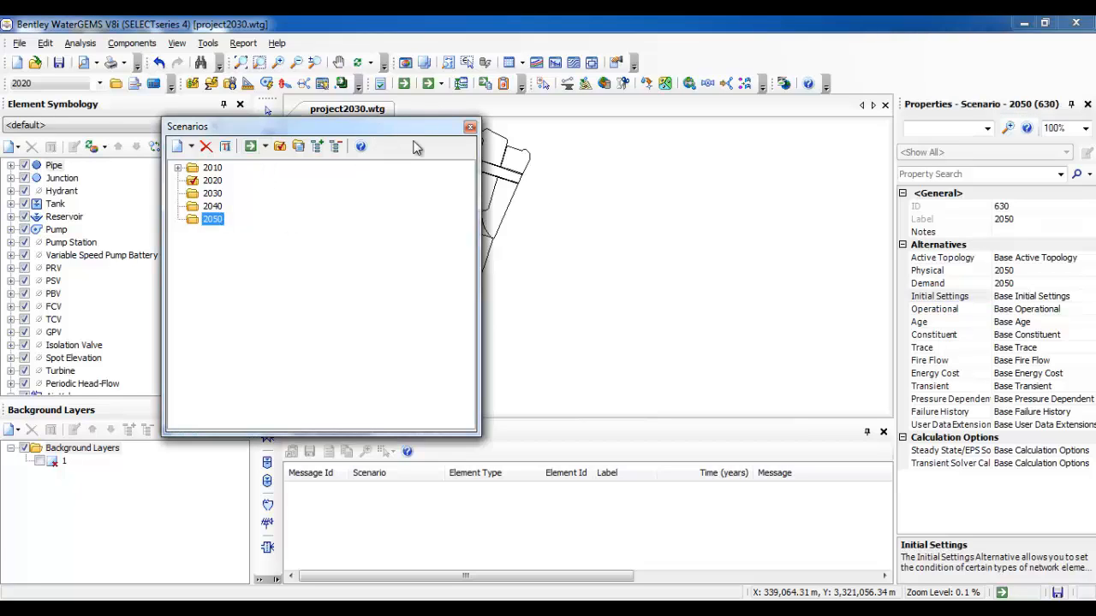
click(997, 611)
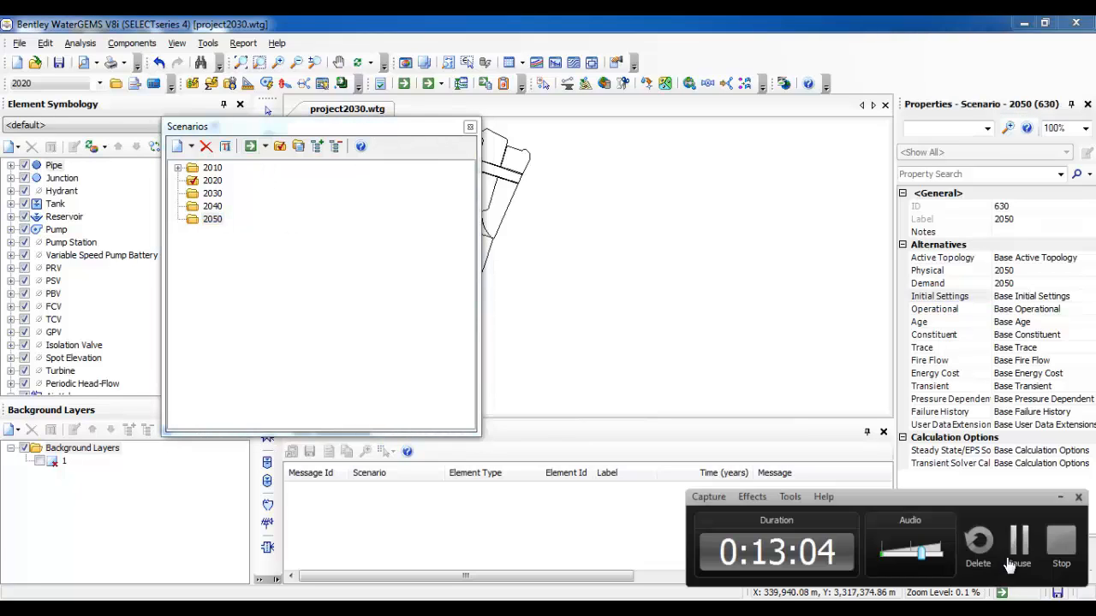
click(1012, 564)
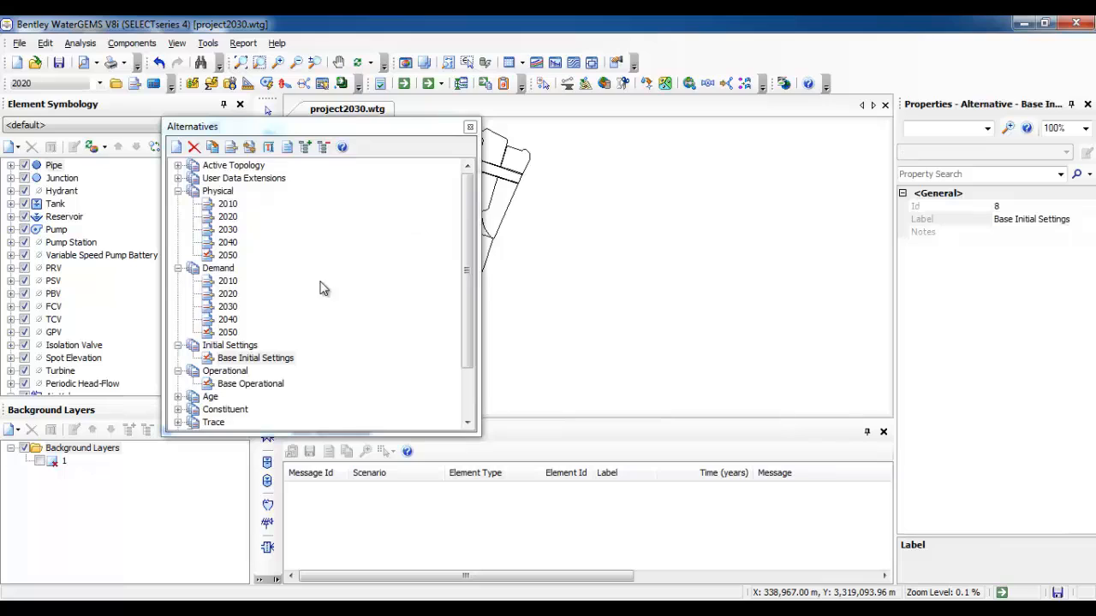
Collapse the Initial Settings and Operational alternative groups and close the alternatives manager
click(178, 346)
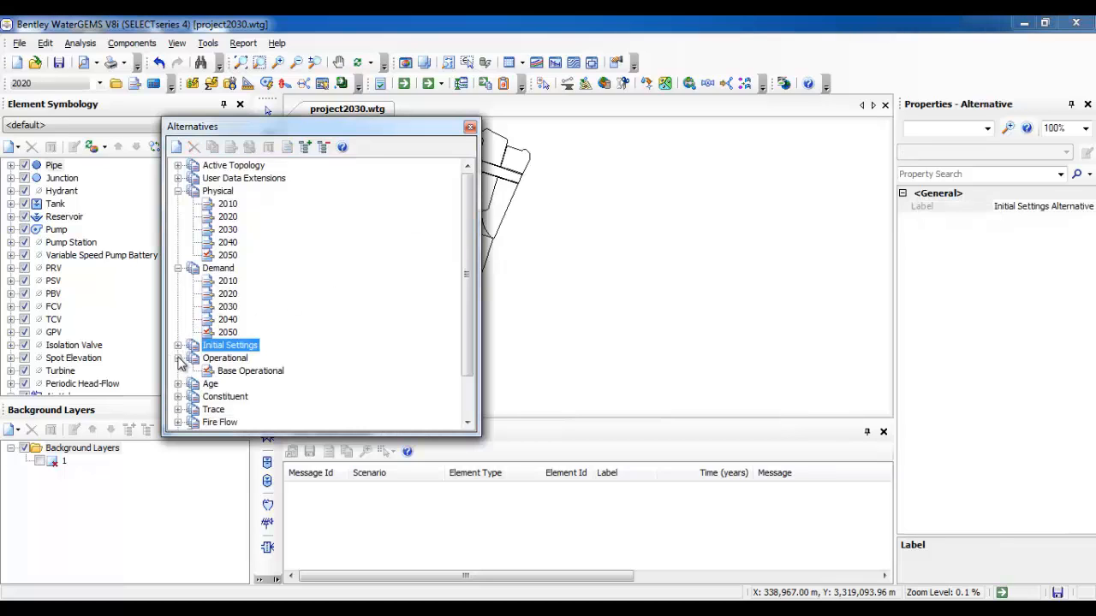
click(178, 359)
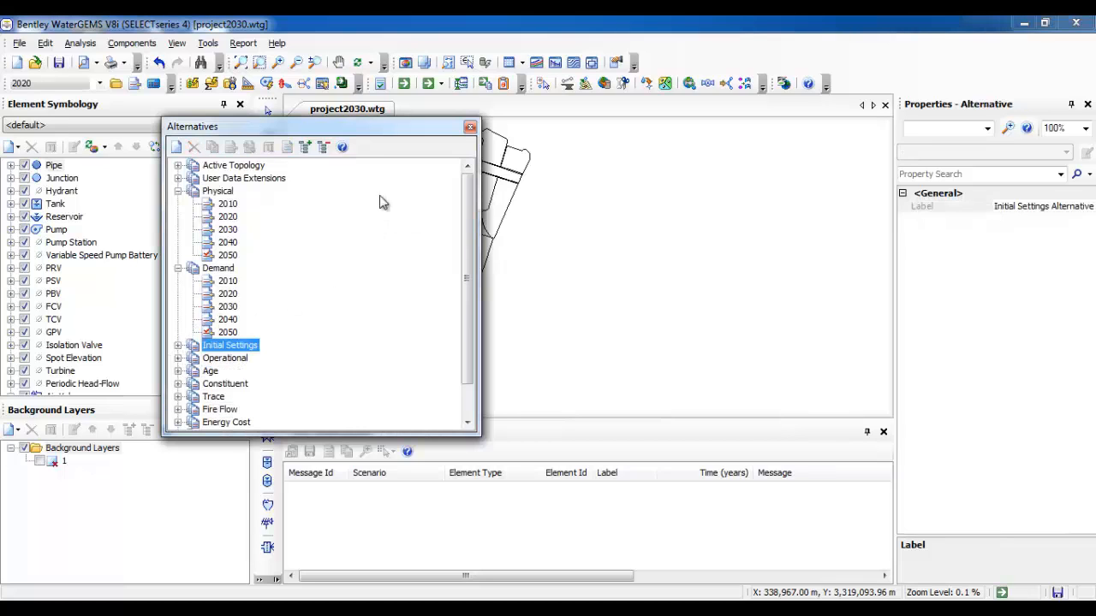
click(471, 128)
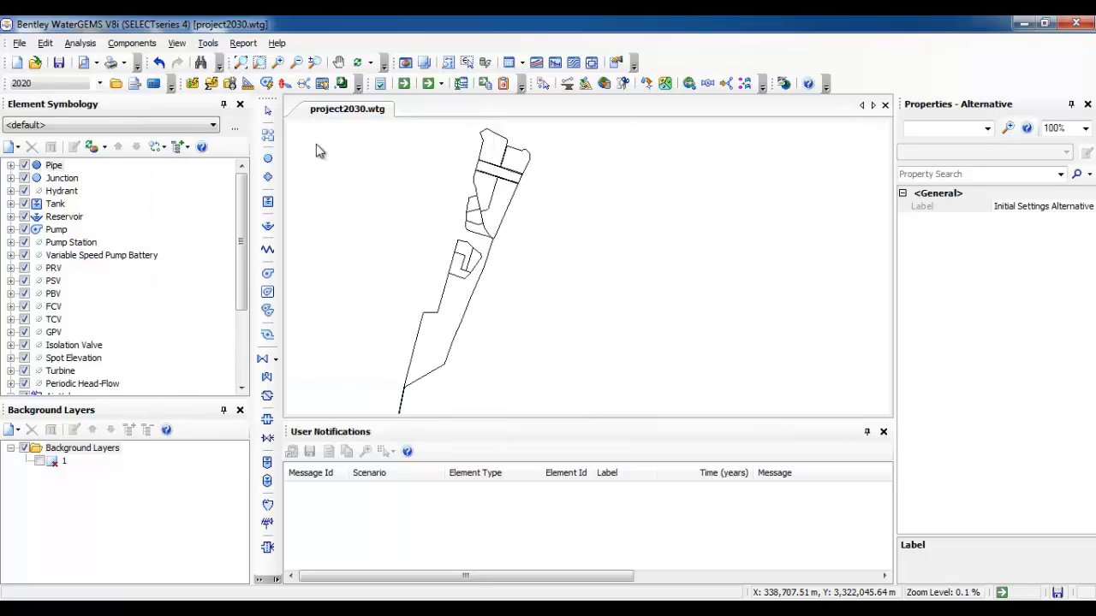
Make the 2010 scenario current and open the Unit Demand Control Center to review its junction demands
click(75, 84)
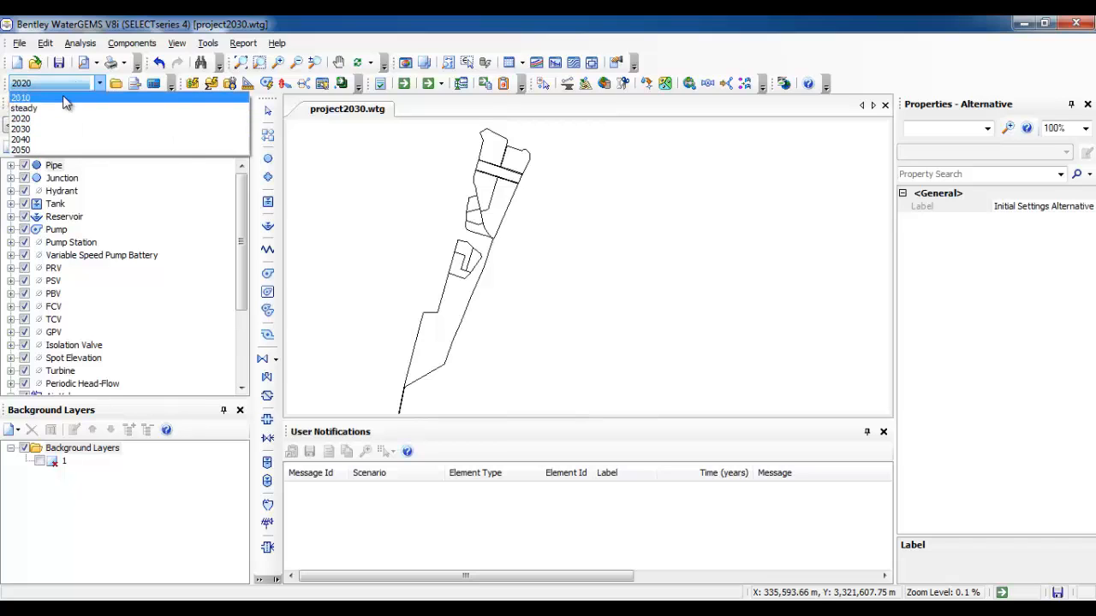
click(64, 98)
click(208, 42)
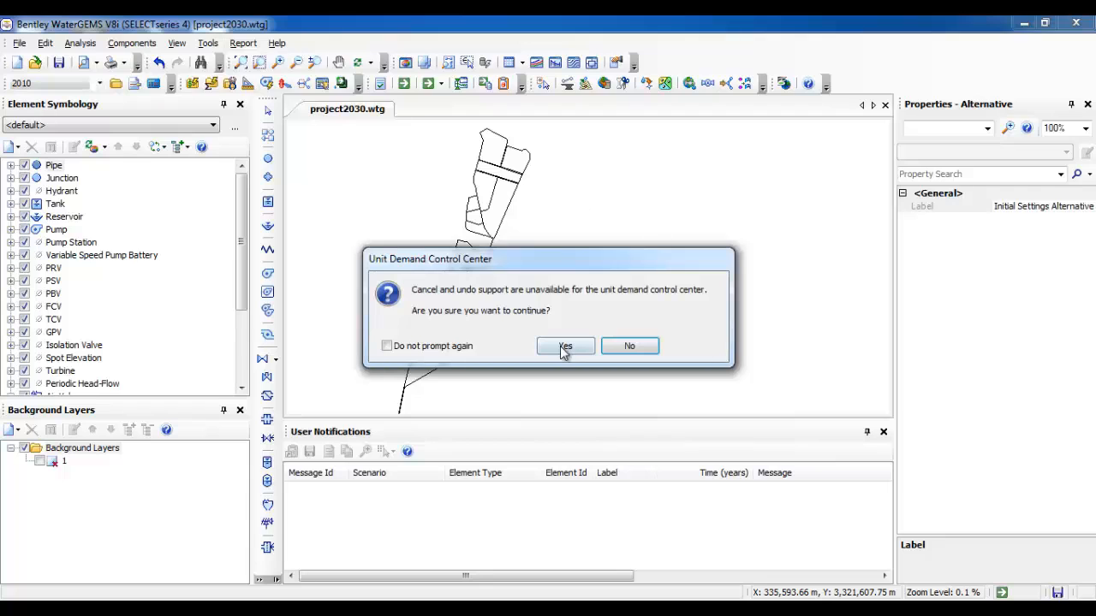
click(565, 346)
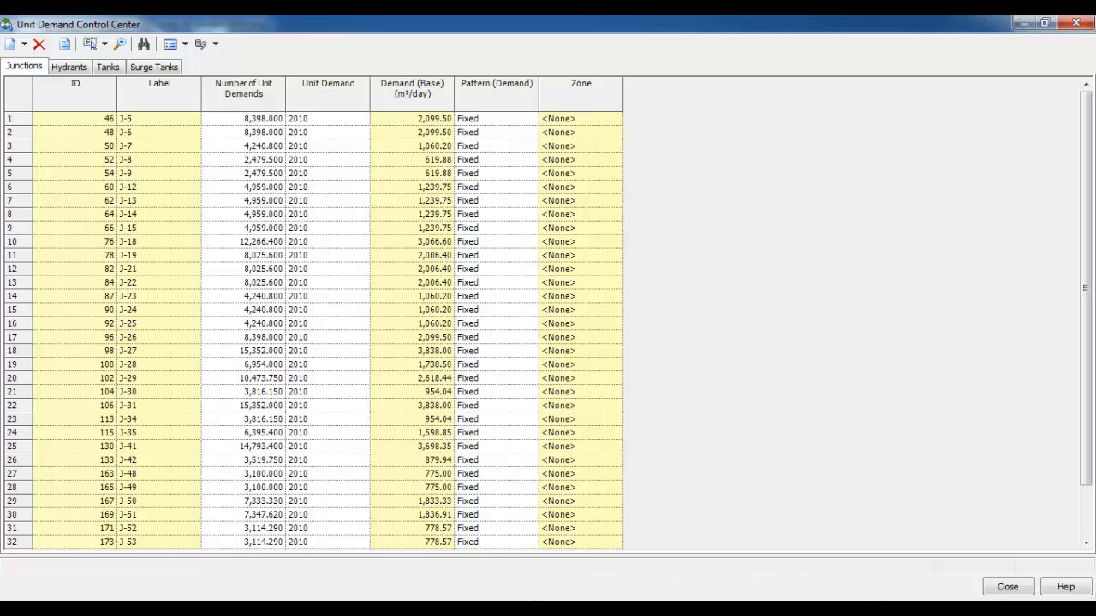
Switch to the demand workbook in Excel and examine the unit demand and population columns for the junctions of both zones
mouse_move(532, 602)
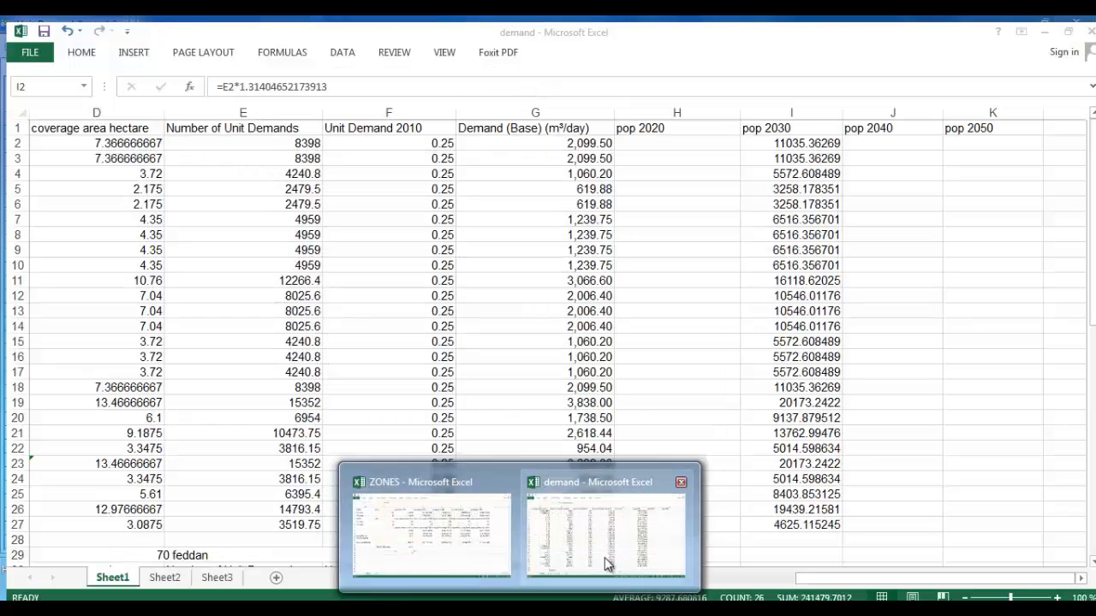
click(605, 564)
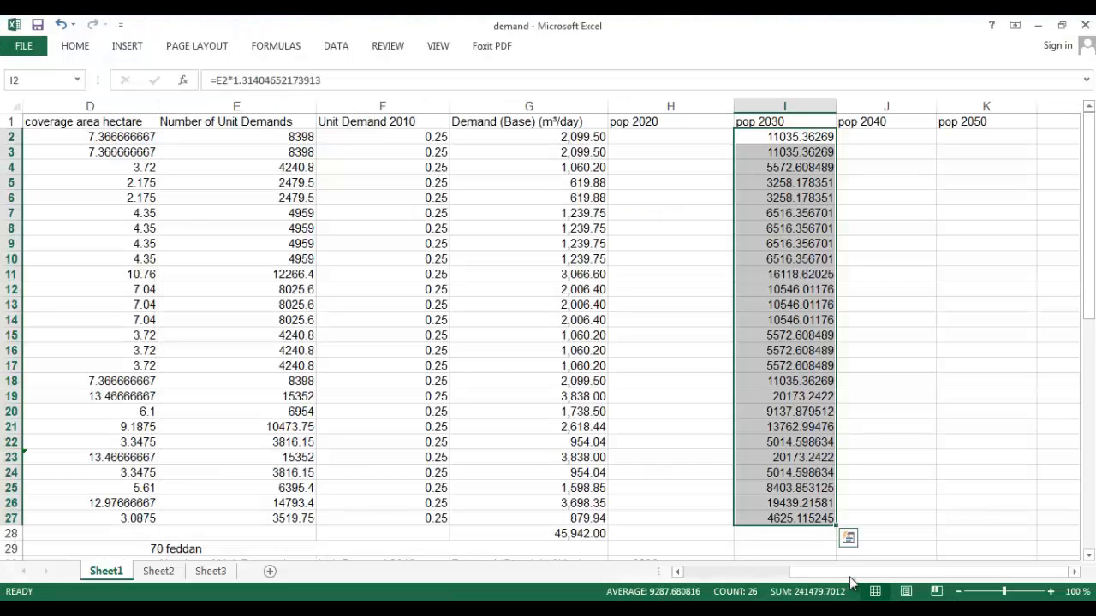
drag(852, 572, 689, 587)
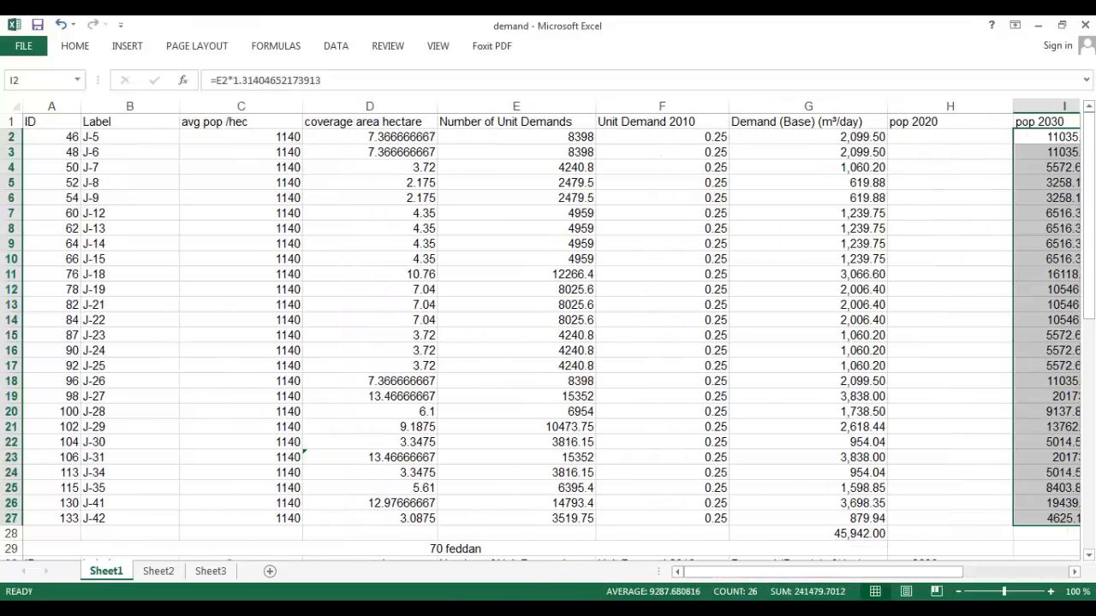
click(619, 564)
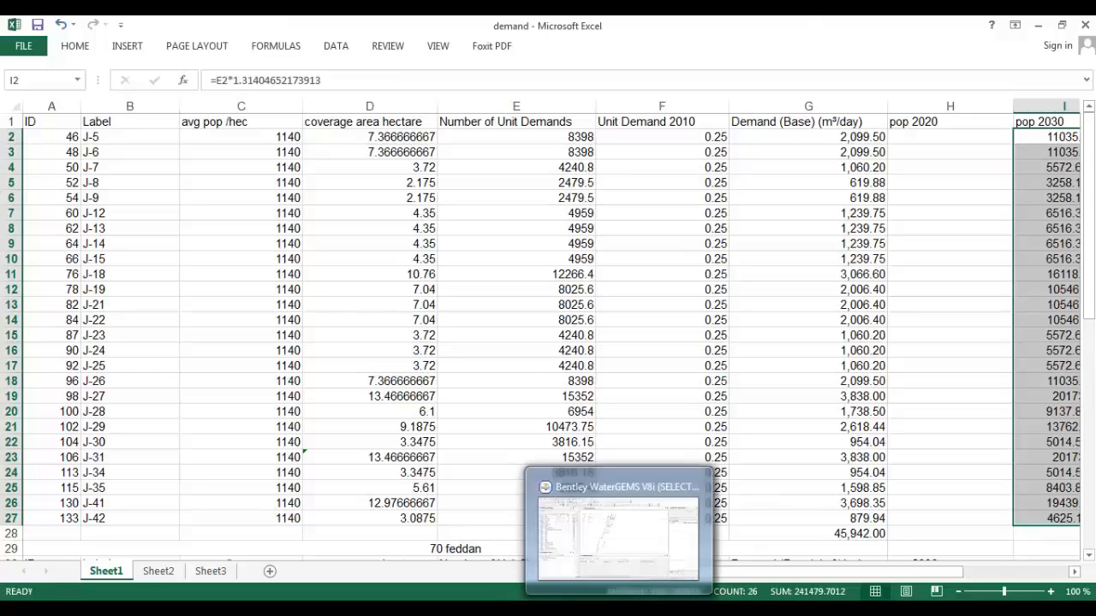
mouse_move(610, 558)
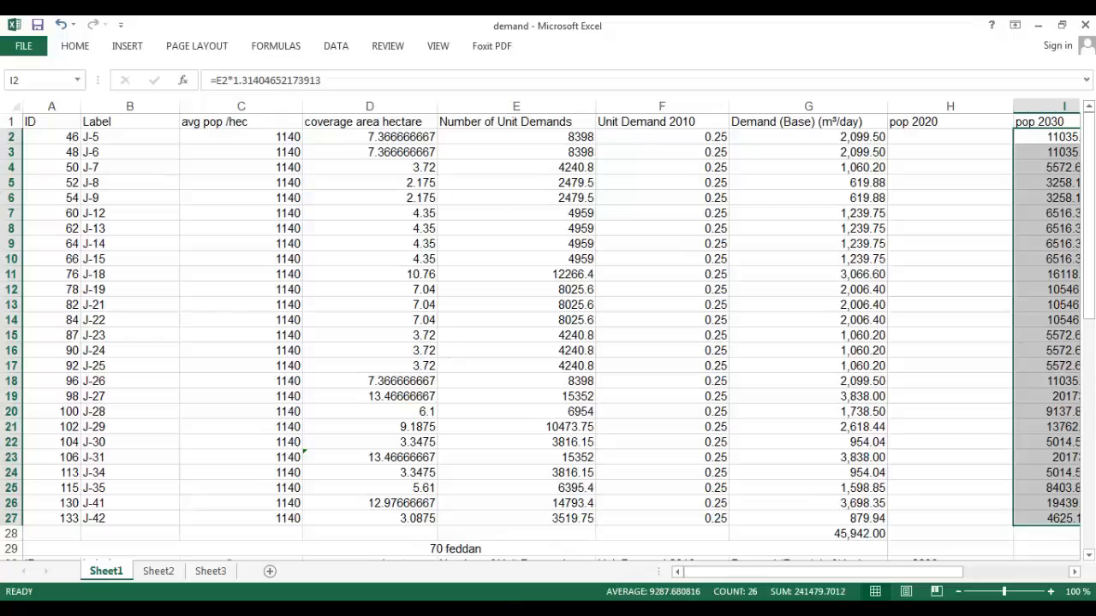
drag(1089, 218, 1089, 287)
scroll(1044, 381, up, 2)
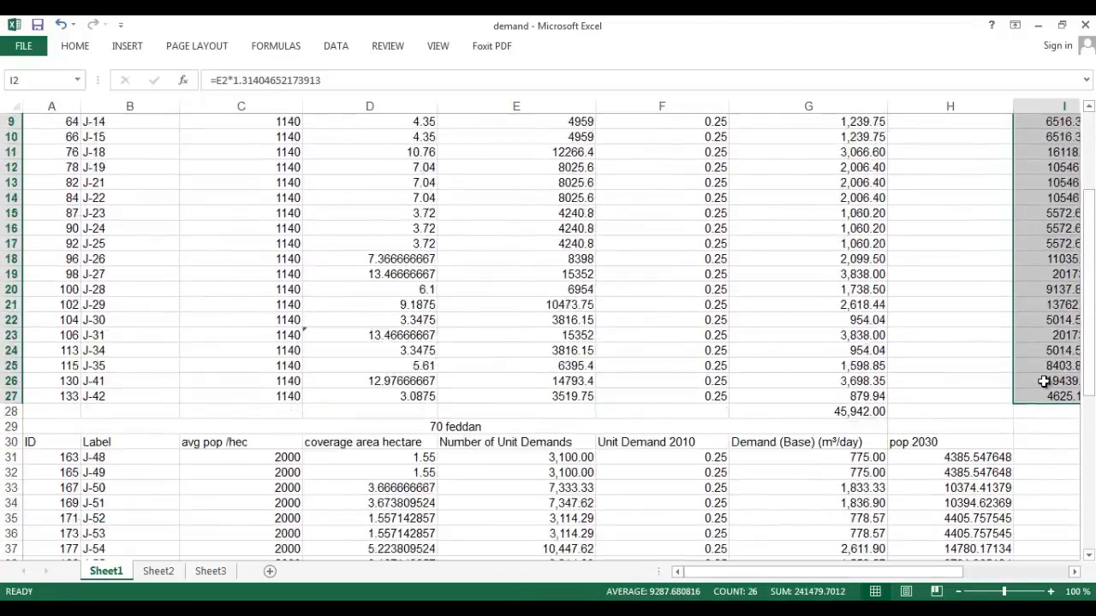
scroll(1044, 382, up, 2)
scroll(1069, 448, down, 1)
scroll(1059, 455, up, 1)
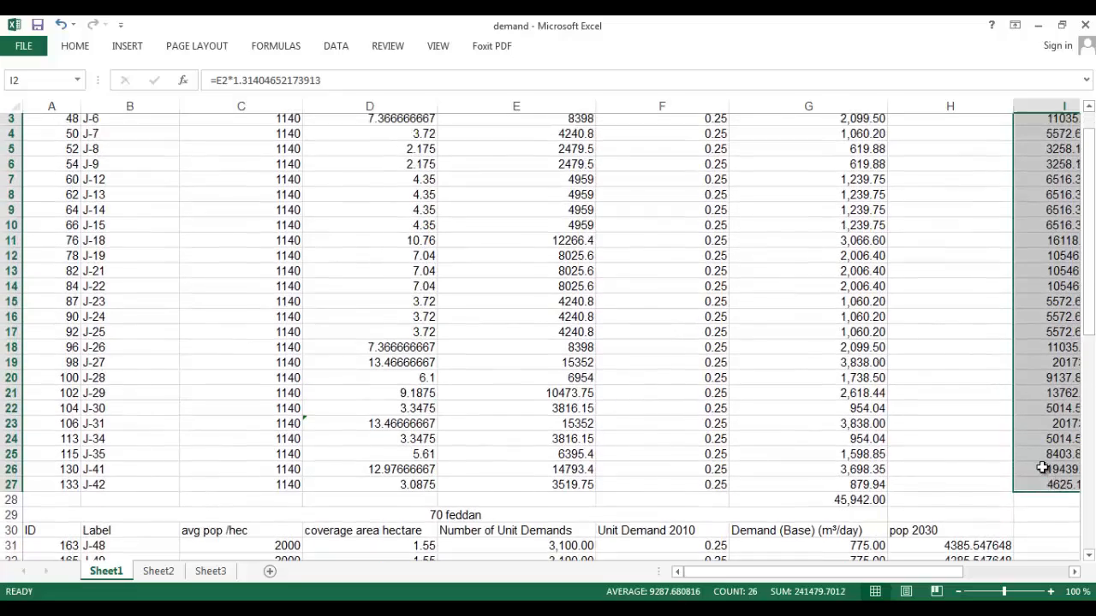
scroll(939, 431, up, 2)
scroll(939, 428, down, 3)
scroll(913, 462, down, 1)
scroll(914, 462, up, 4)
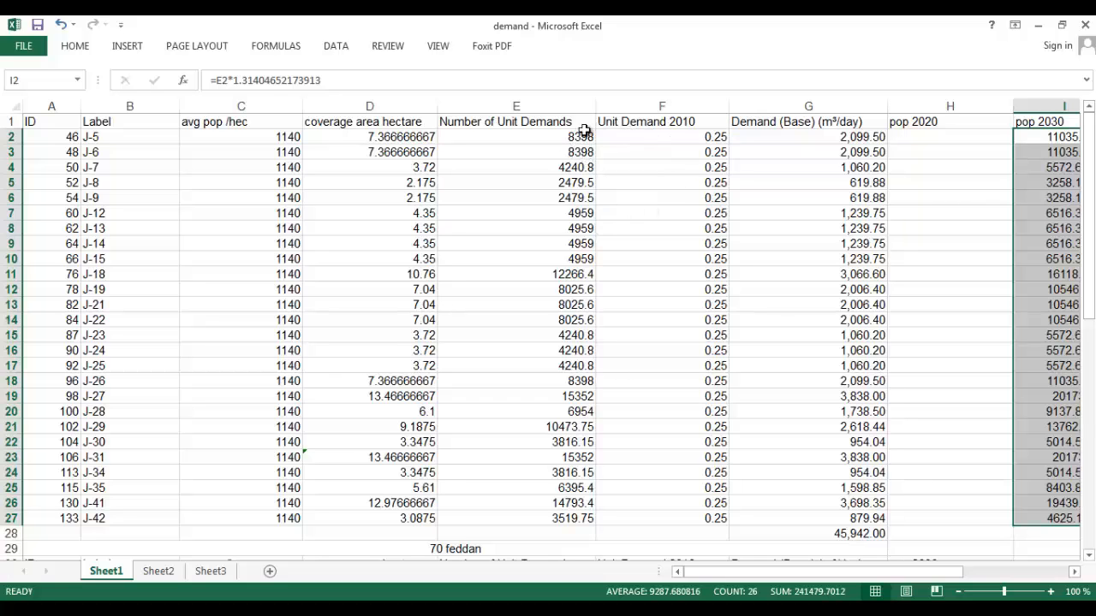
Return to WaterGEMS, close the 2010 unit demands, make the 2020 scenario current and open its Unit Demand Control Center
key(alt+Tab)
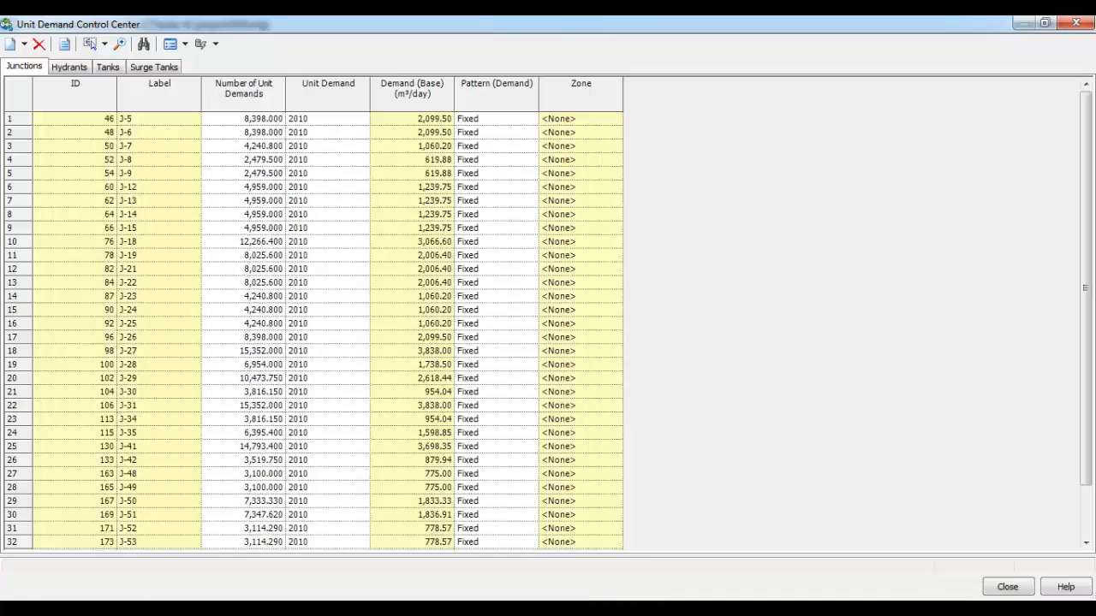
click(1076, 23)
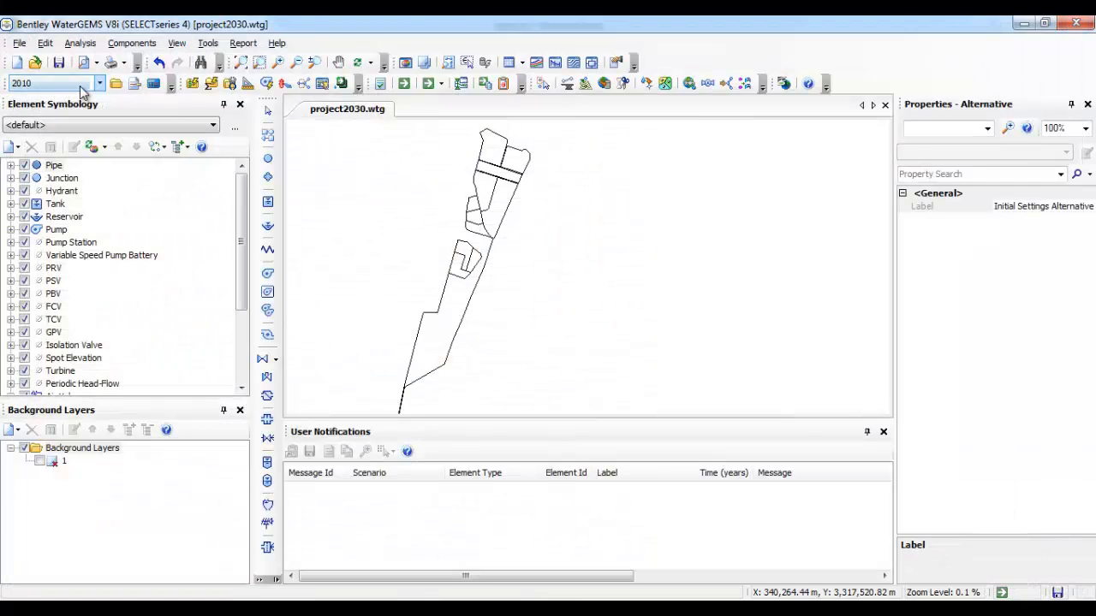
click(99, 83)
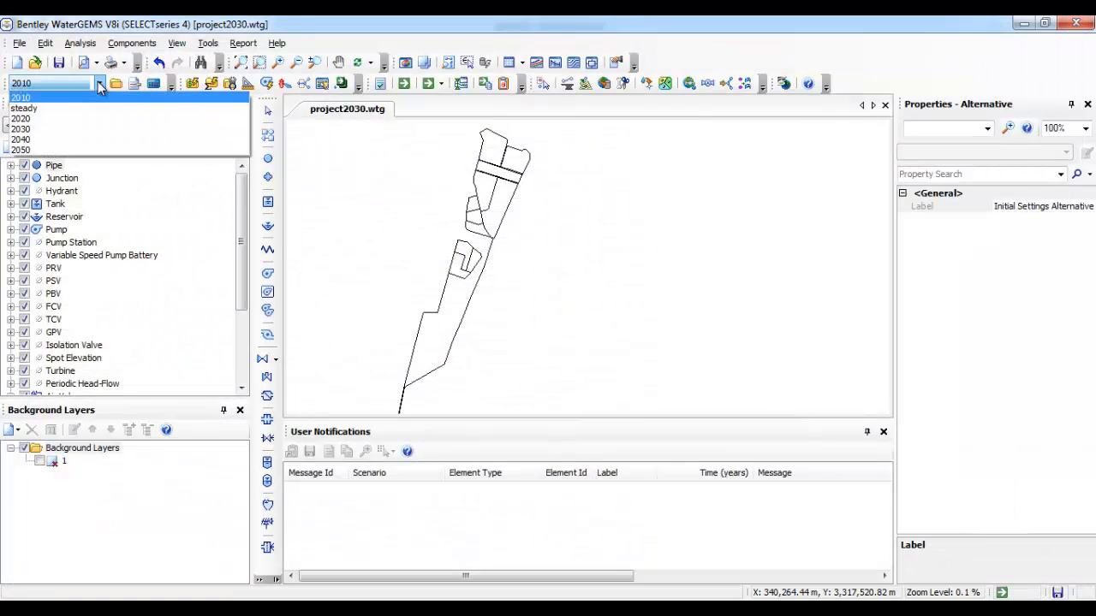
click(63, 120)
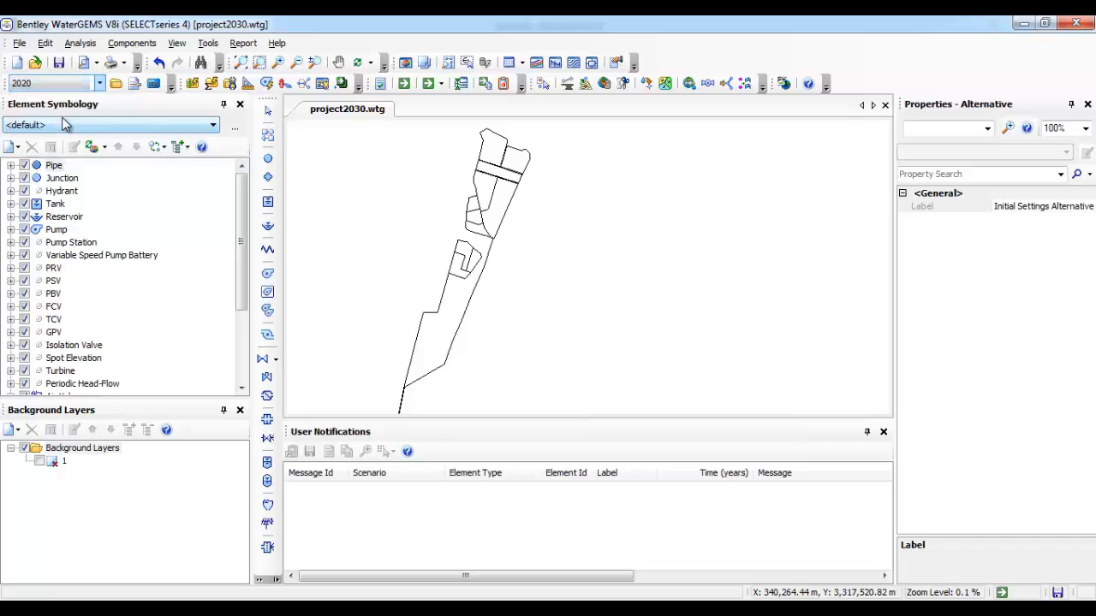
click(208, 43)
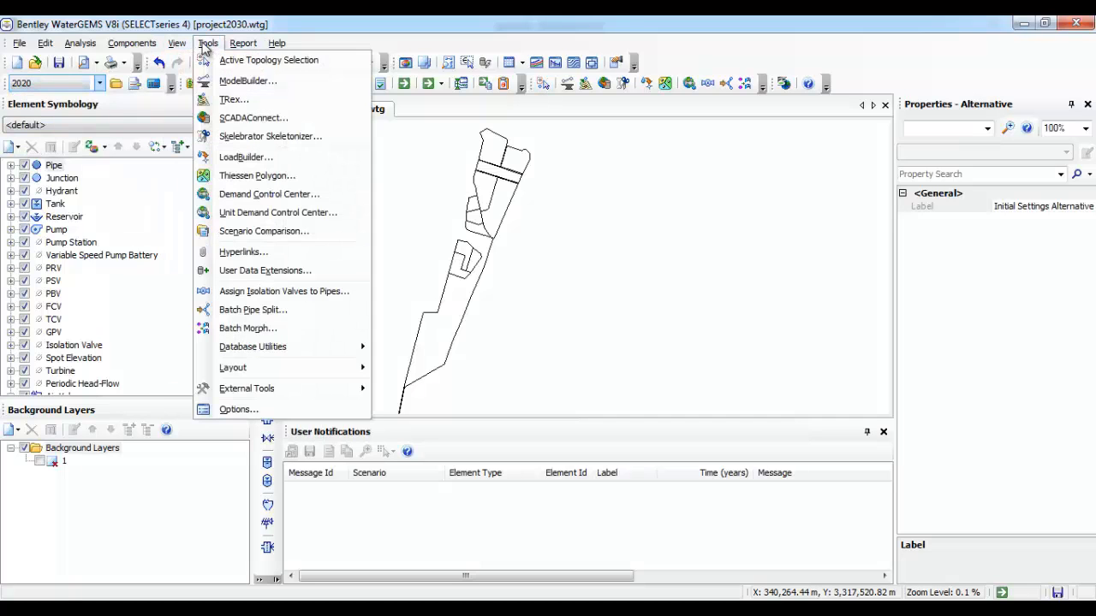
click(281, 213)
click(567, 348)
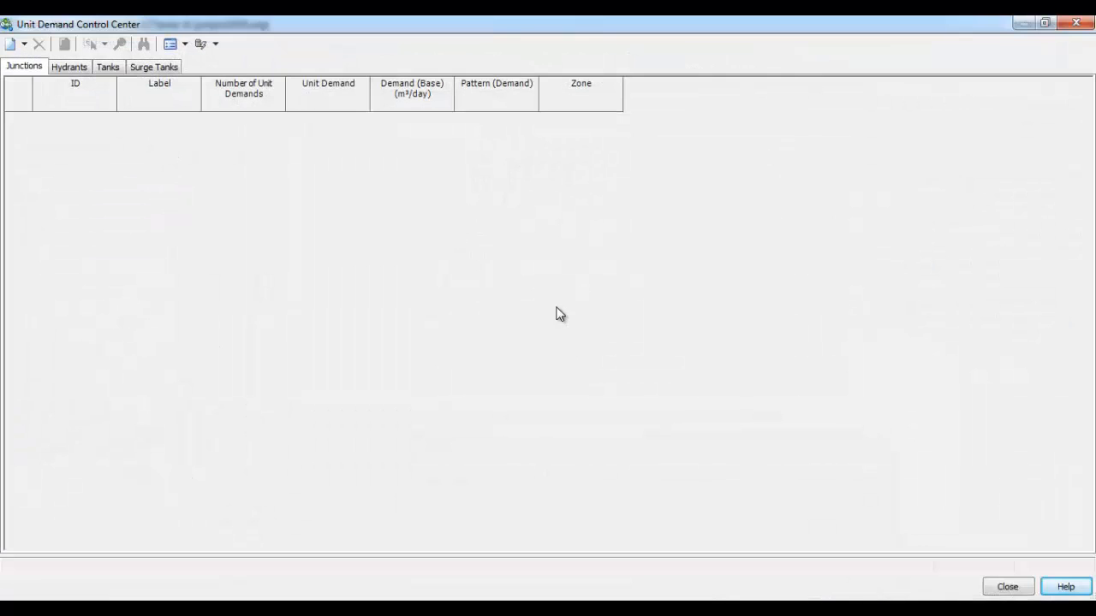
Add unit demands for the zelzal junctions selection set, keeping the count at 0.000 and the pattern Fixed
click(25, 44)
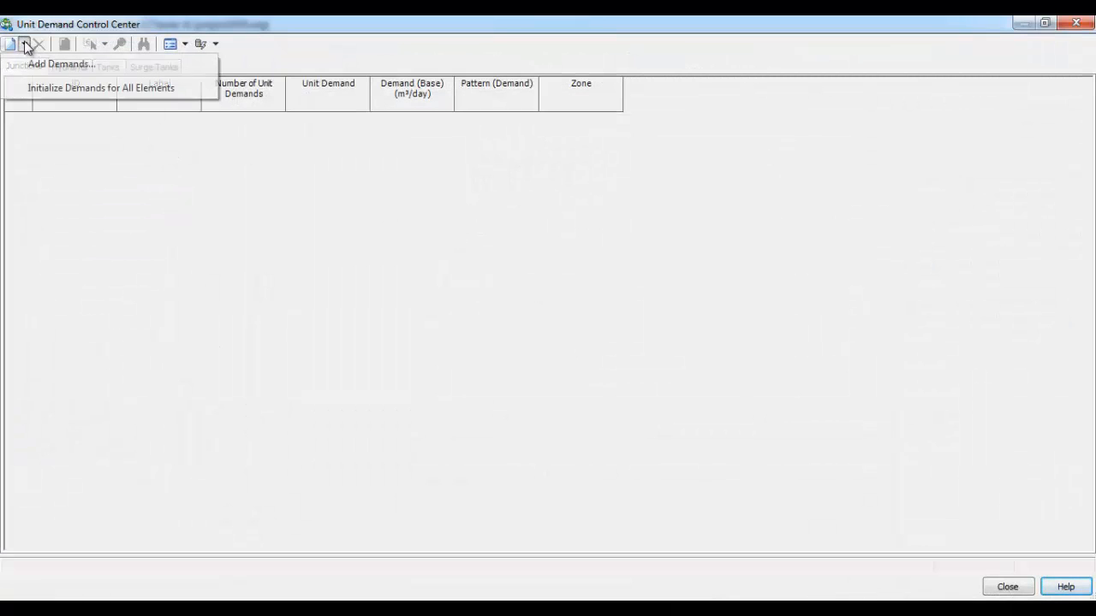
click(56, 74)
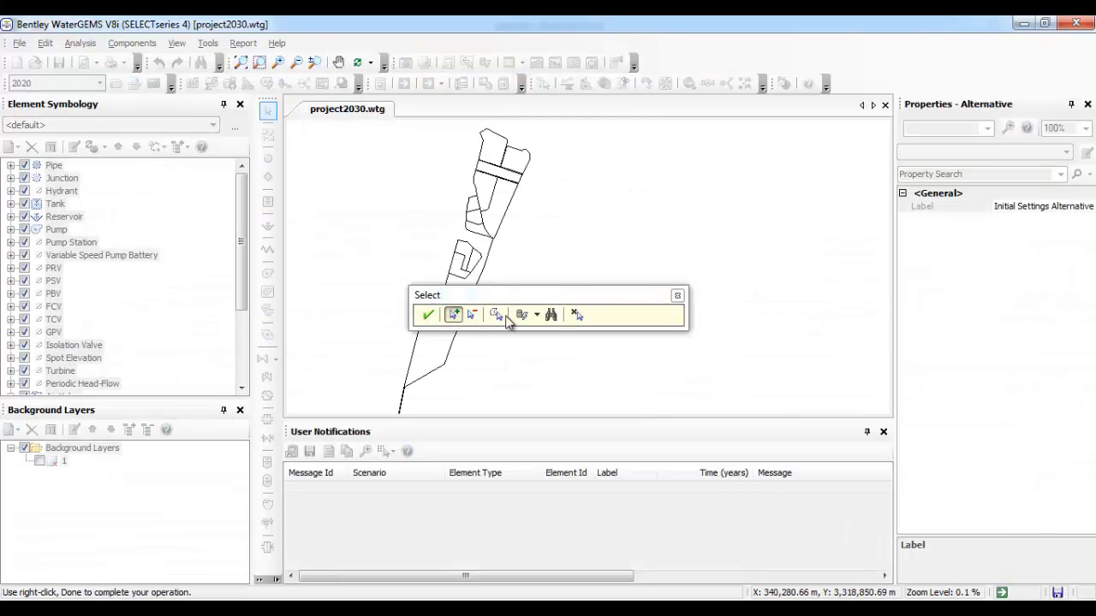
click(538, 316)
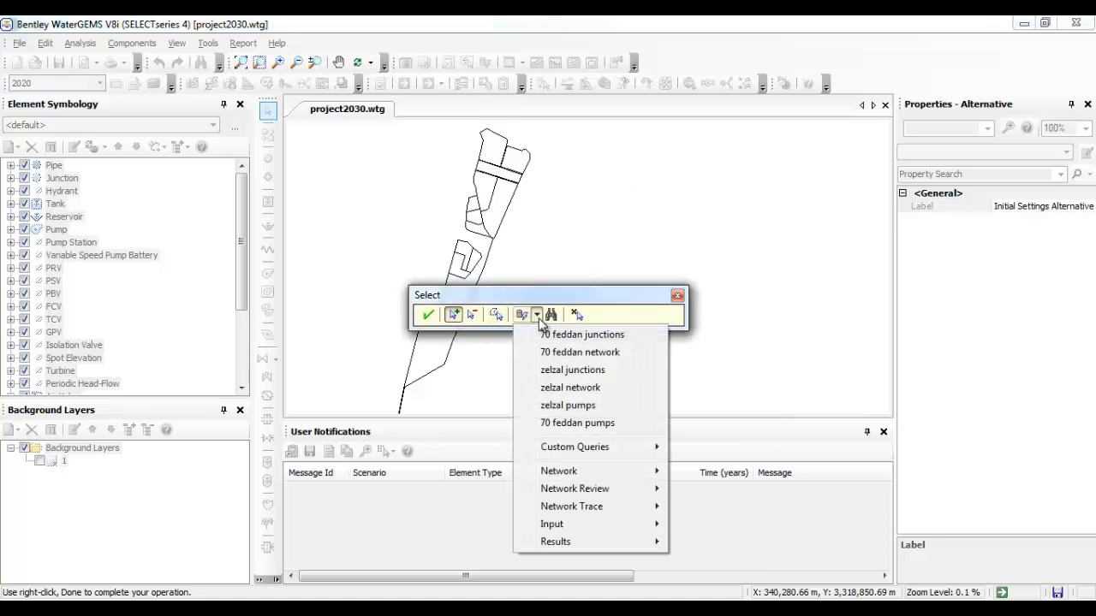
click(602, 377)
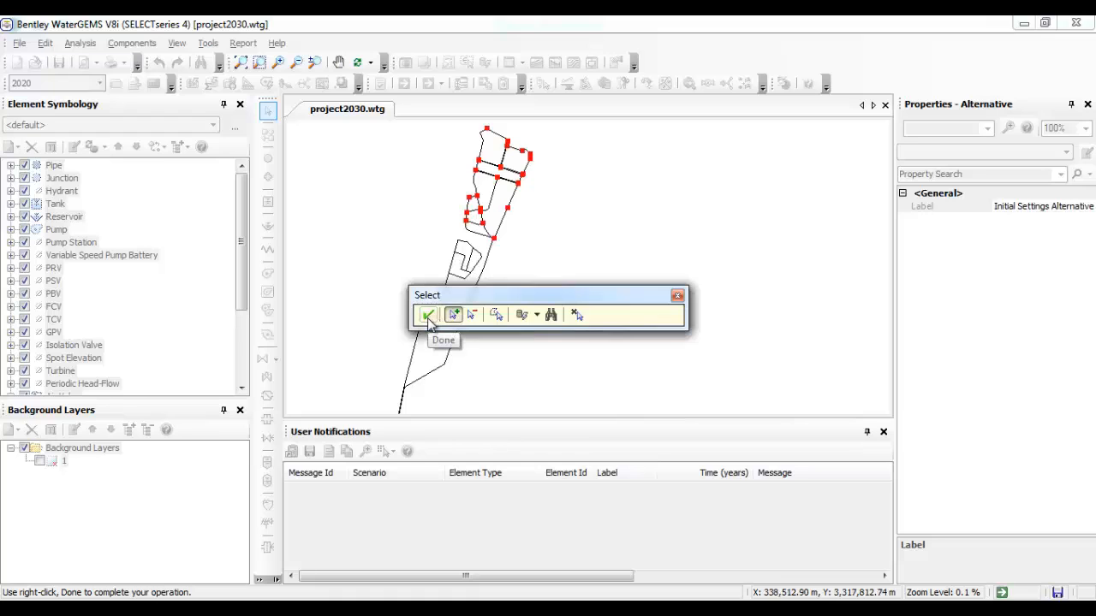
click(428, 316)
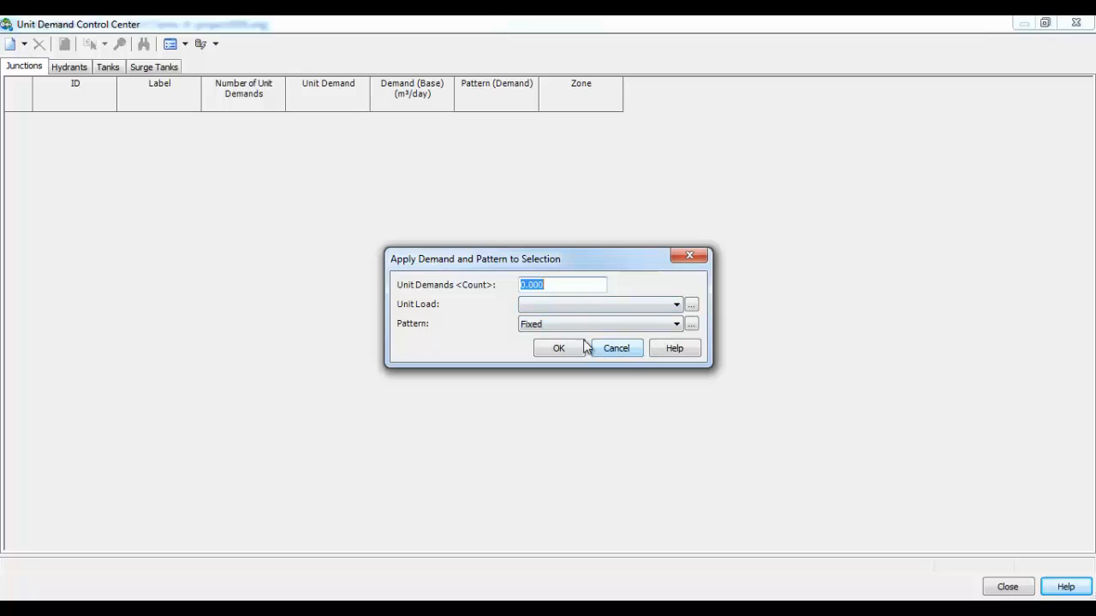
click(557, 348)
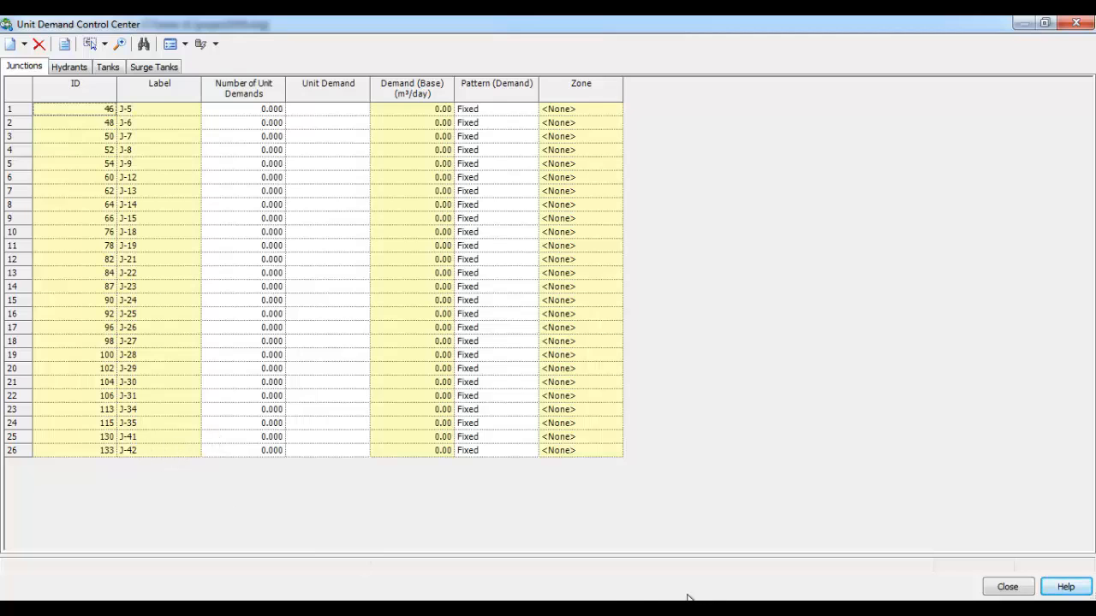
Switch to the demand workbook in Excel and check the pop 2020 and pop 2030 columns
mouse_move(619, 610)
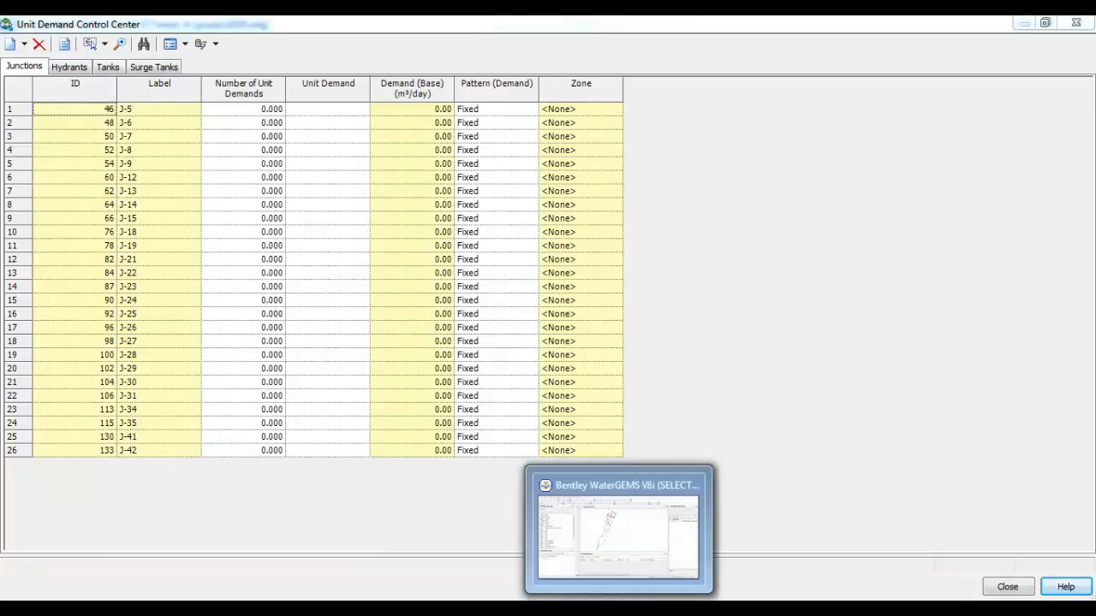
click(575, 610)
click(575, 610)
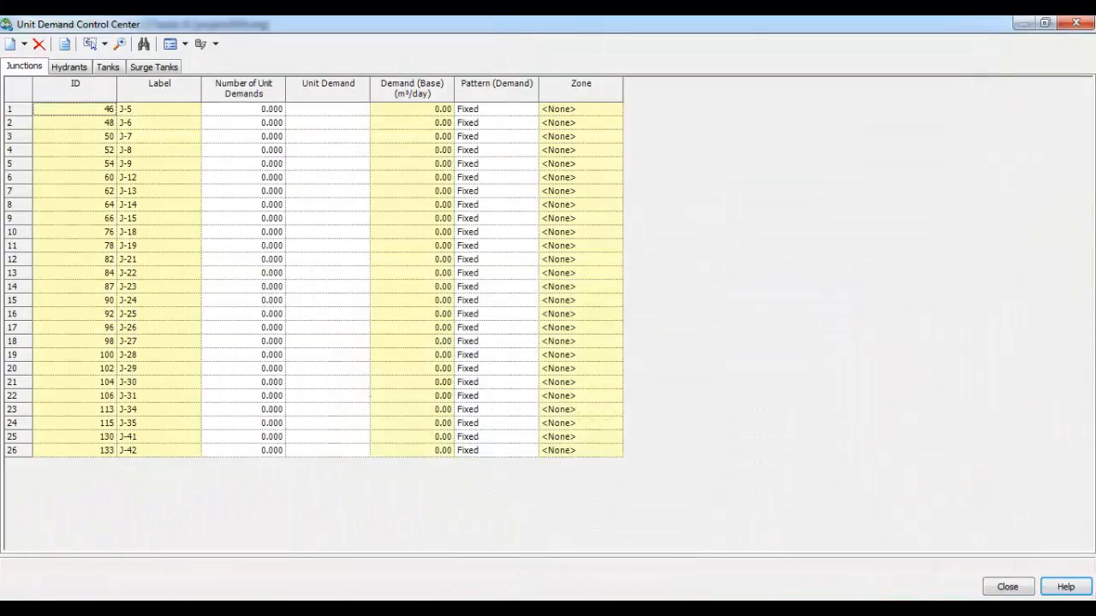
mouse_move(532, 609)
click(582, 567)
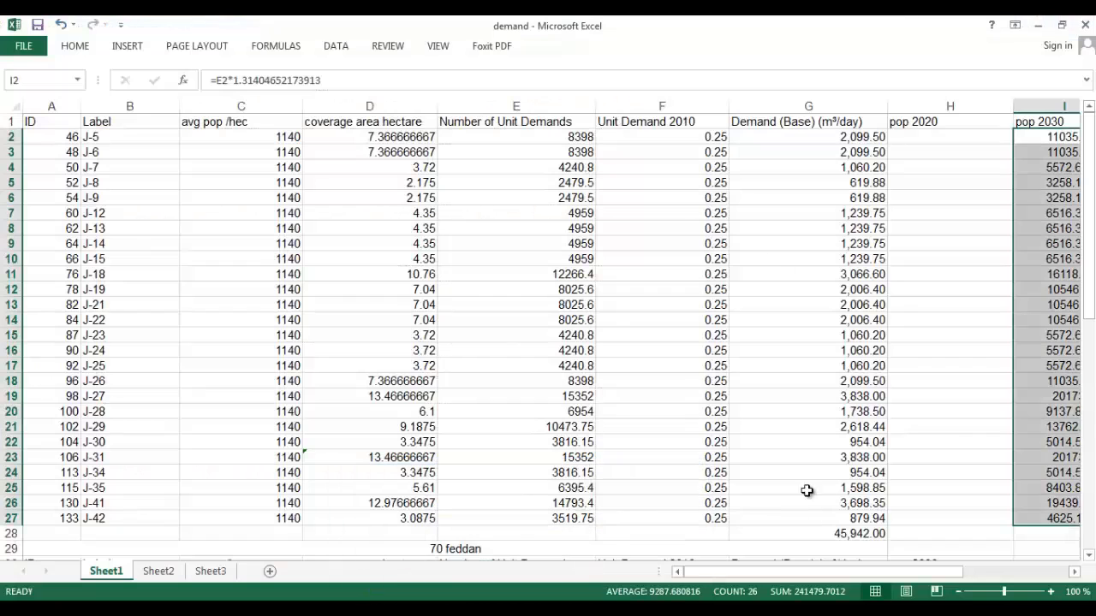
drag(766, 572, 801, 572)
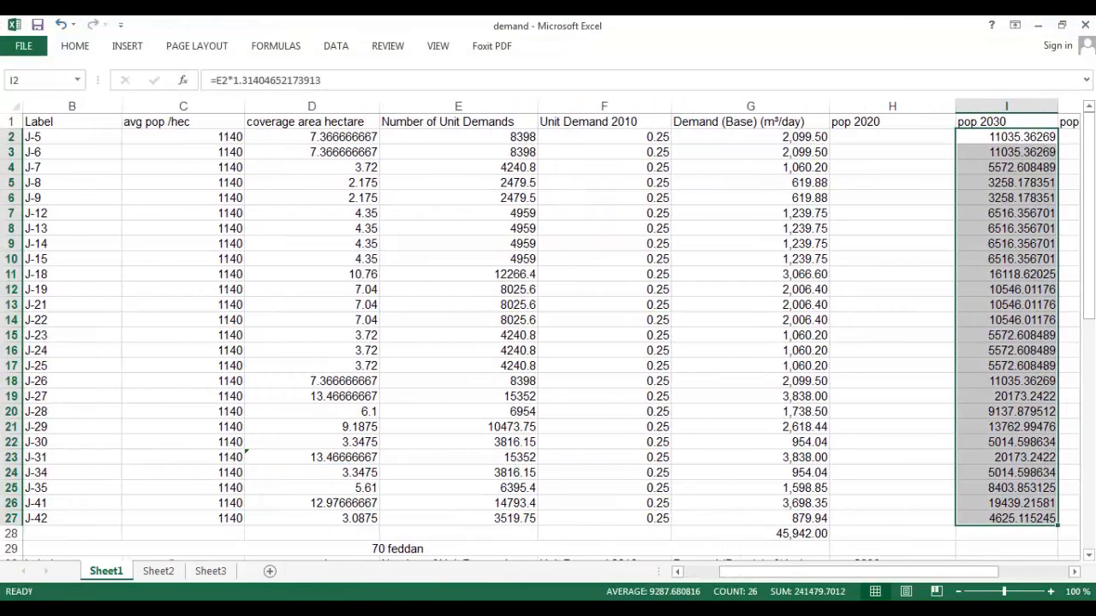
Switch to the potable water network presentation in PowerPoint and show the Required supply calculations slide with the zone populations
click(575, 609)
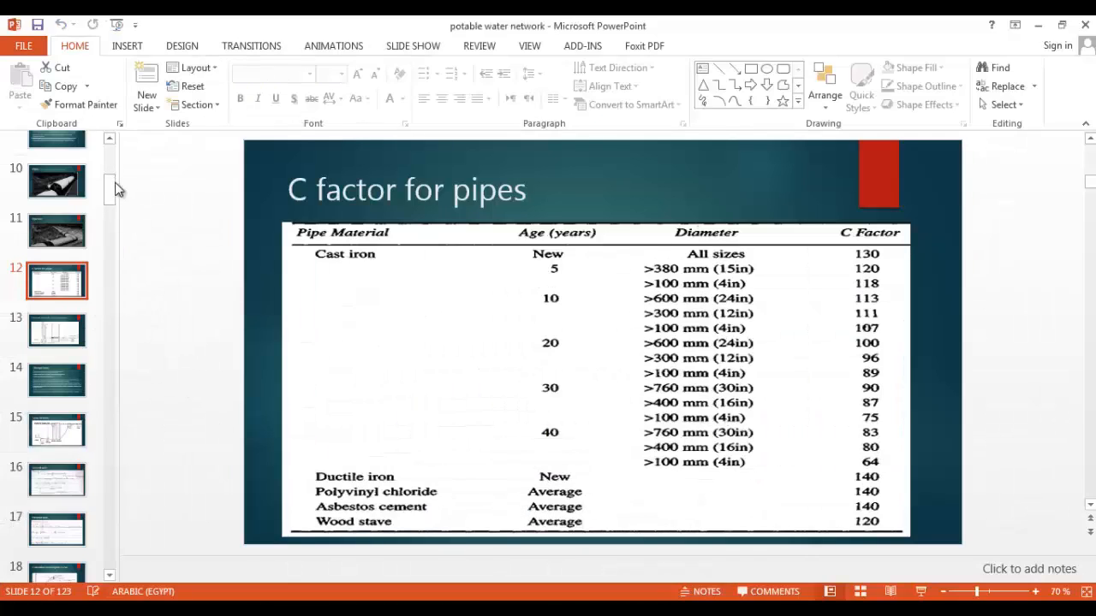
drag(111, 186, 105, 430)
click(70, 419)
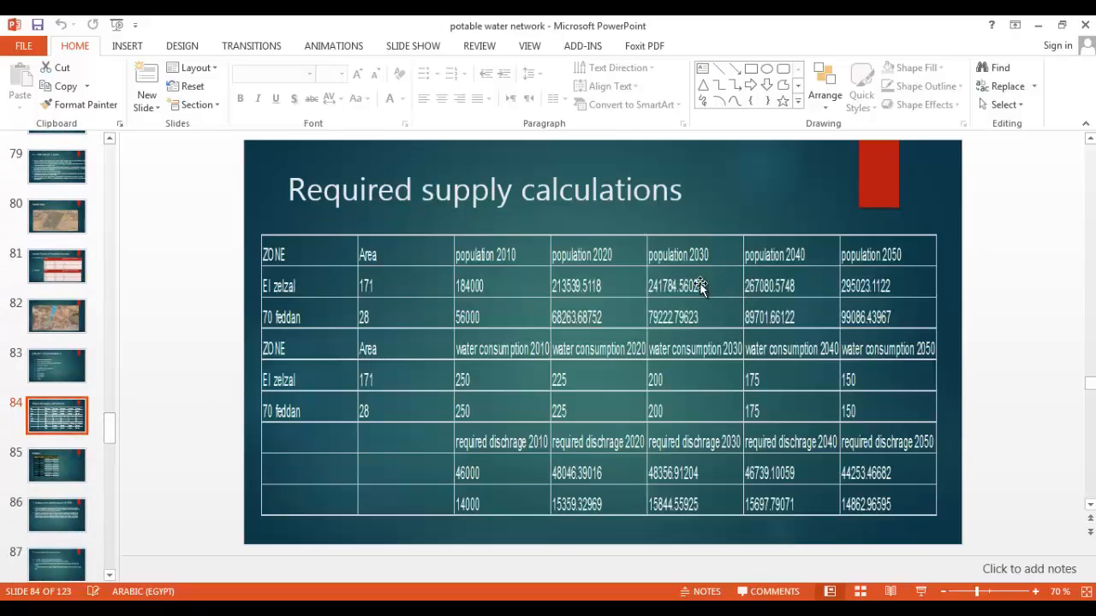
Open the Windows Calculator and place it clear of the slide's population columns
key(super)
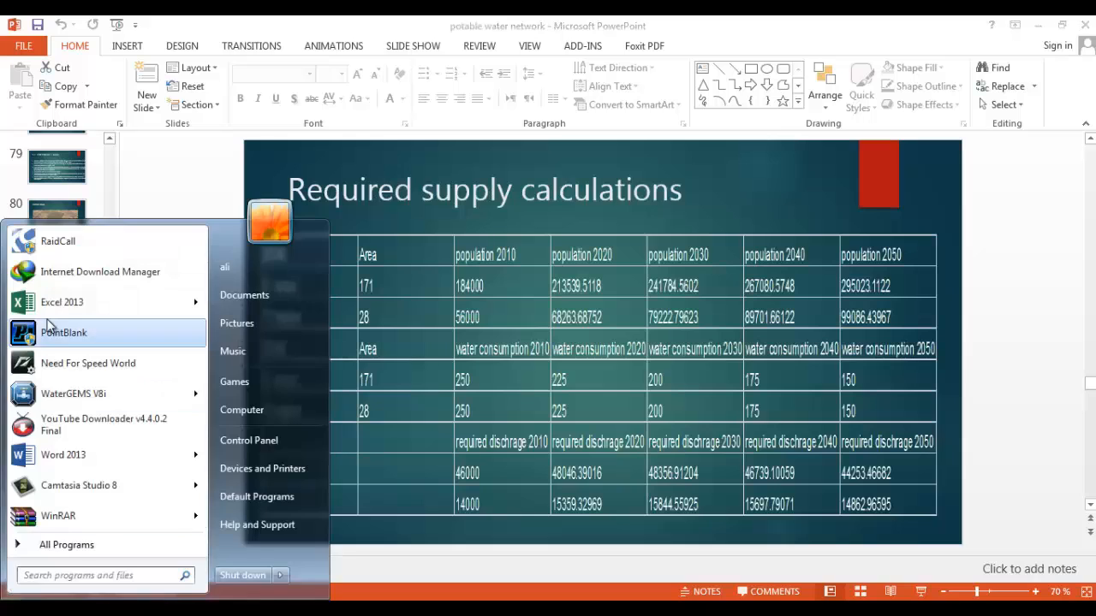
click(108, 578)
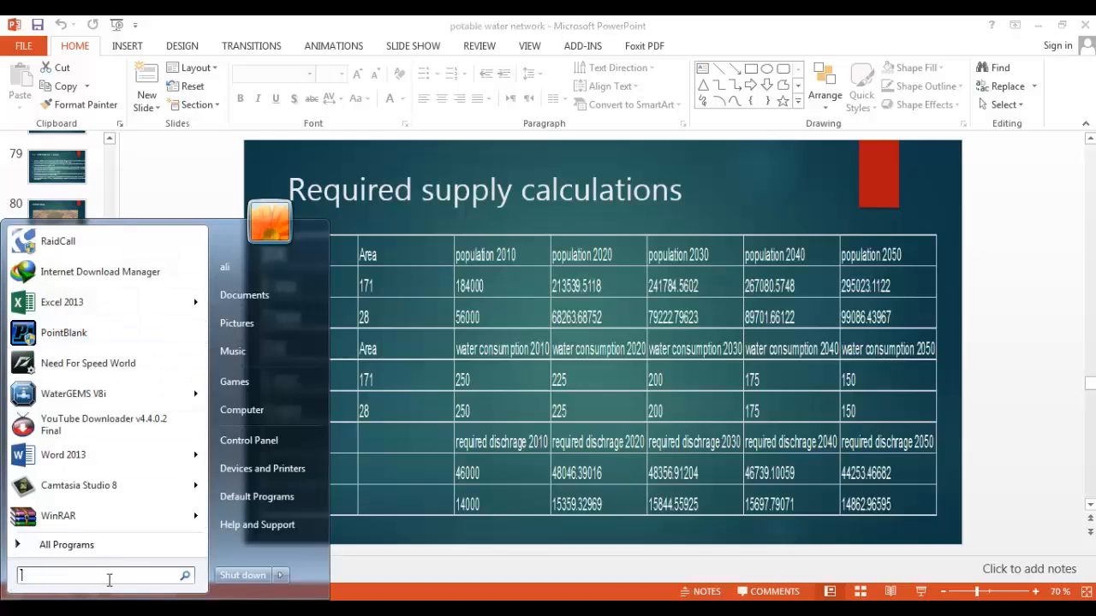
text(c)
key(BackSpace)
text(calc)
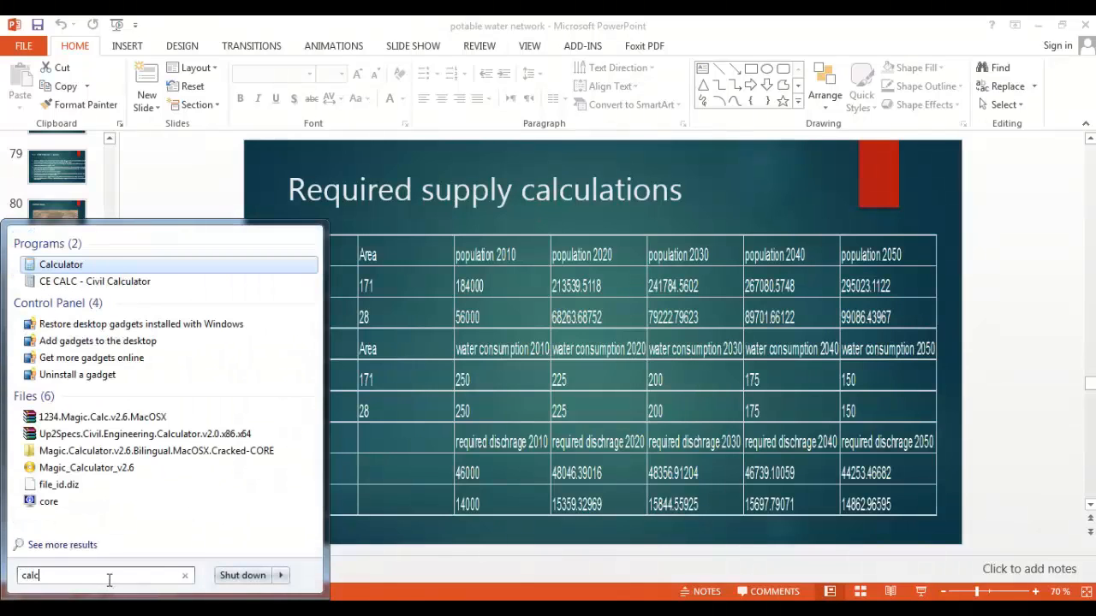
click(82, 270)
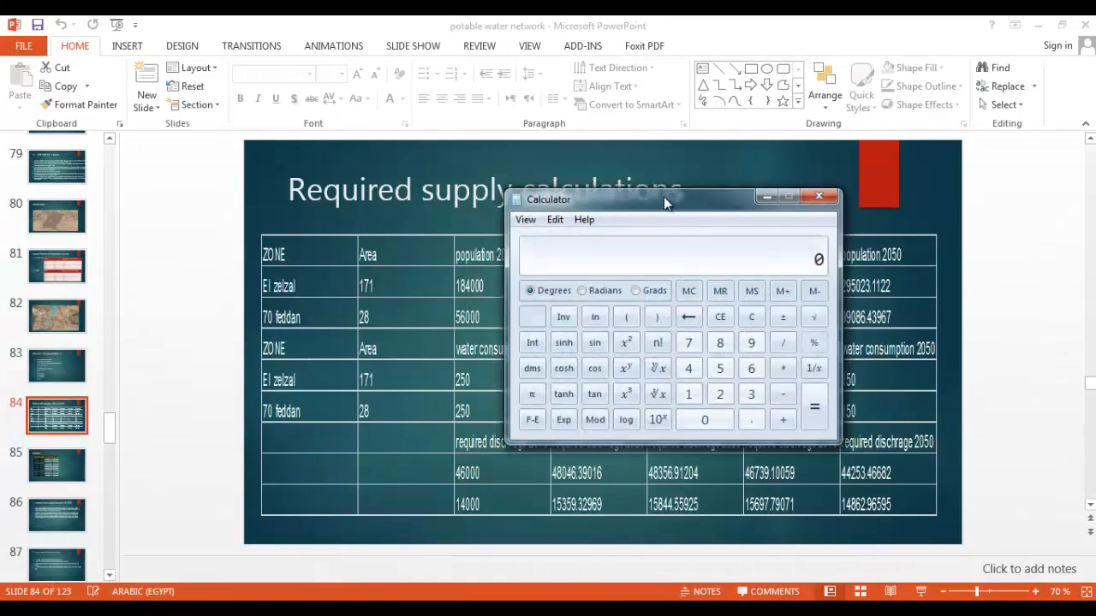
drag(663, 196, 194, 195)
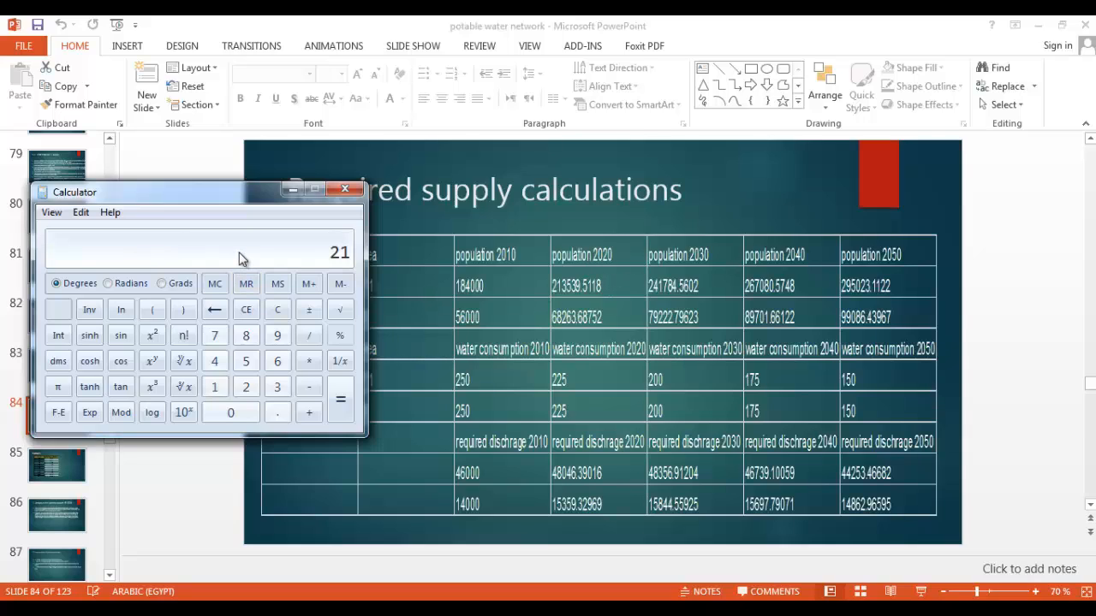
Divide the El zelzal 2020 population 213539.5118 by the 2010 population 184000 and copy the quotient
text(3539.5118)
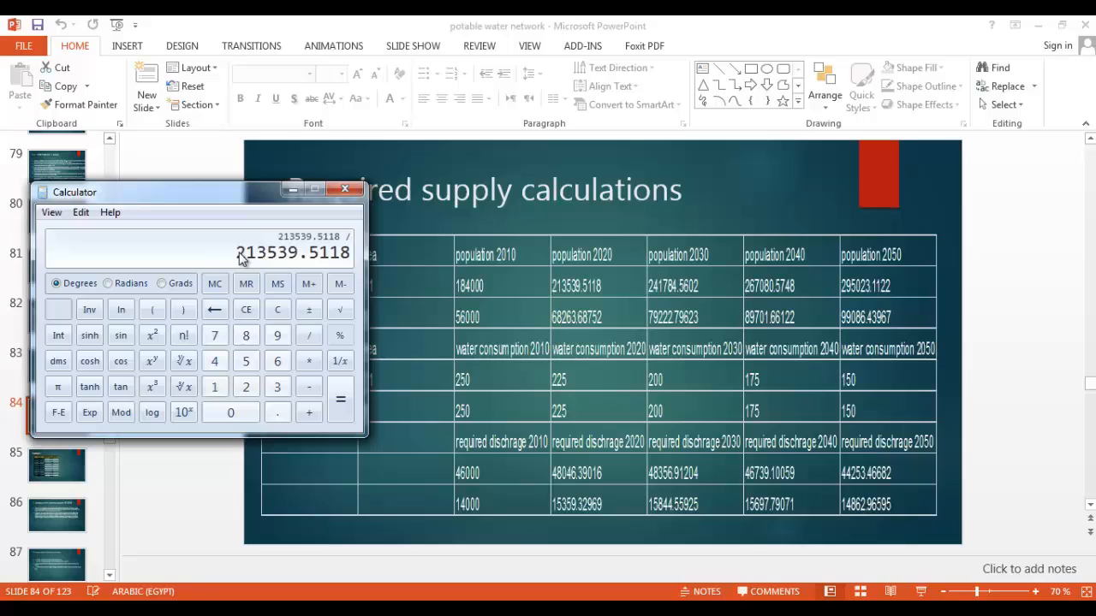
text( / 184000)
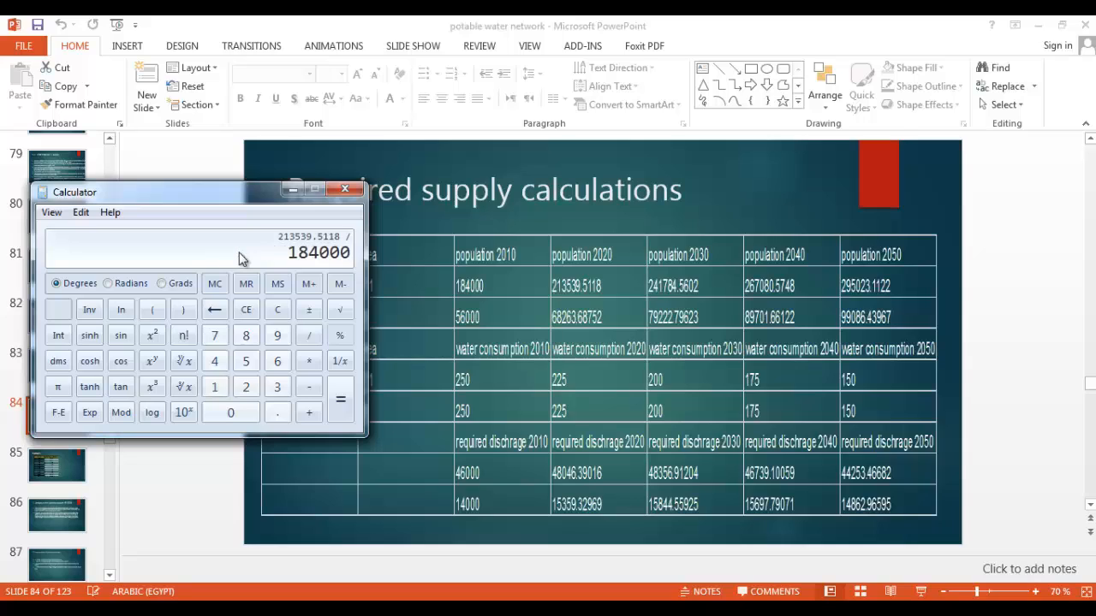
key(Return)
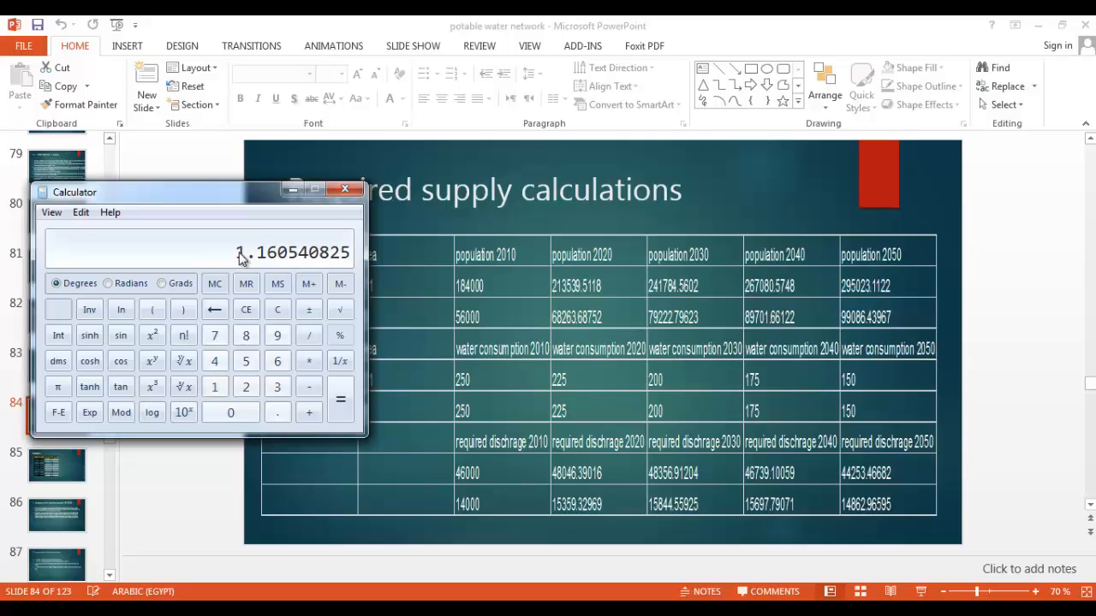
right_click(240, 258)
click(257, 270)
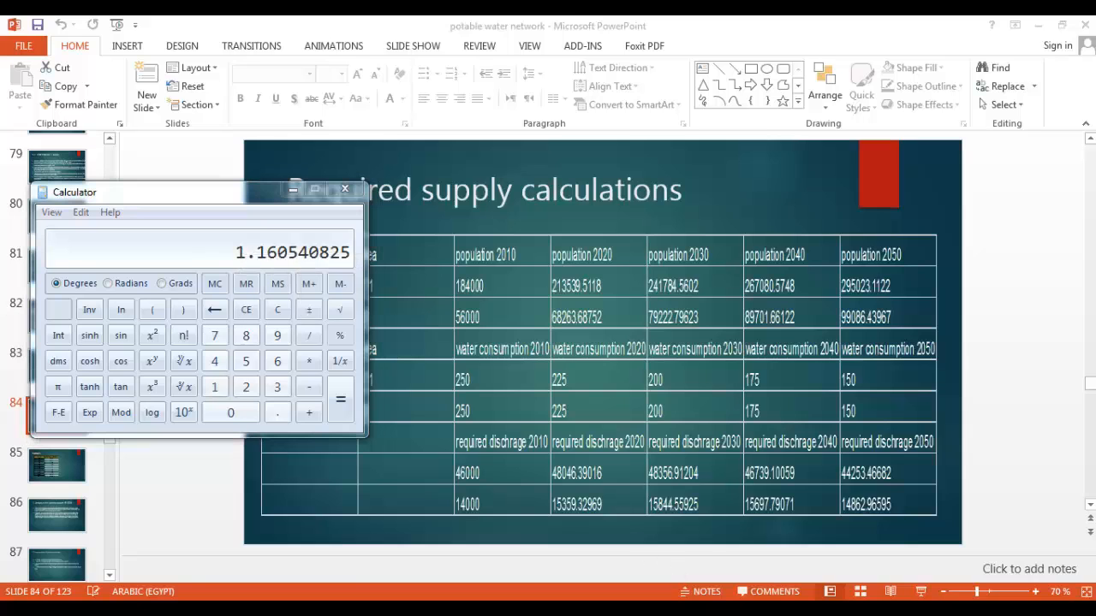
Switch to the demand workbook in Excel and paste the growth factor 1.160540825 into H2 under pop 2020
click(642, 609)
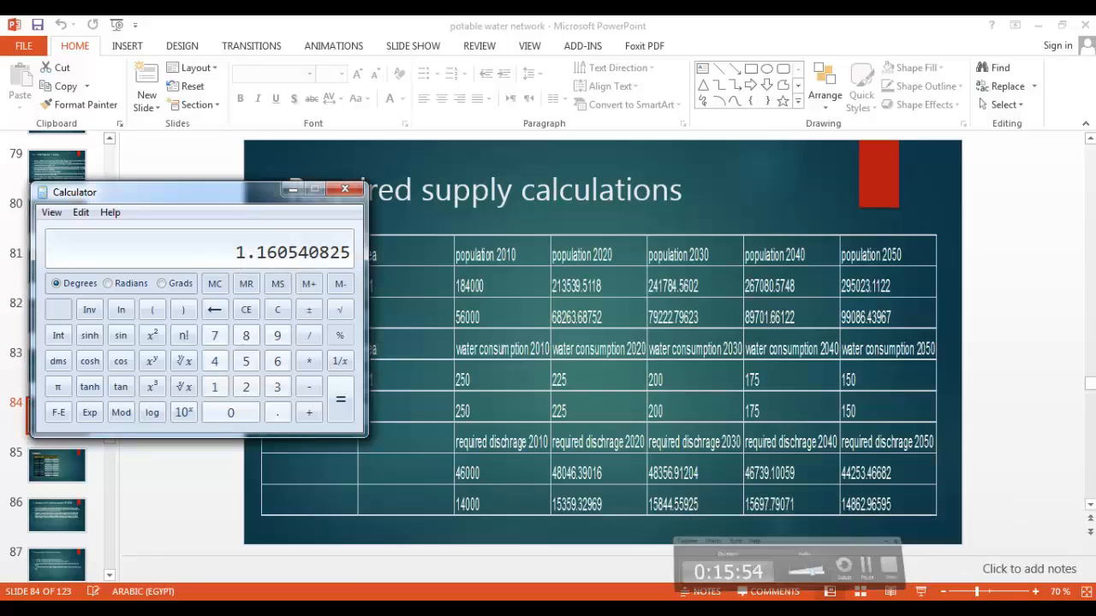
click(519, 609)
click(582, 567)
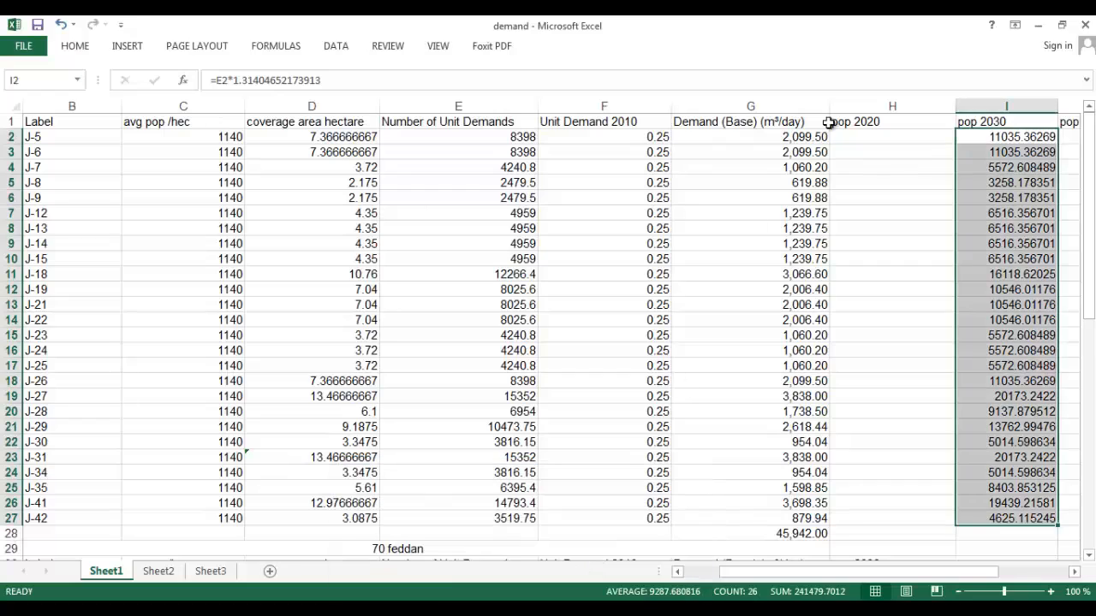
click(903, 136)
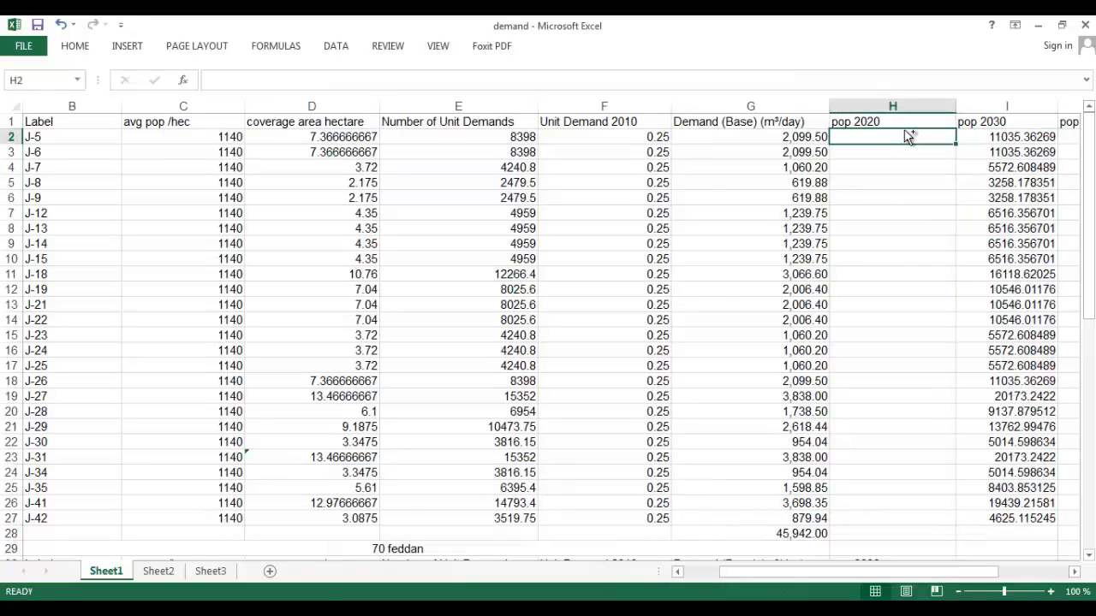
key(ctrl+v)
Turn the pasted factor in H2 into the formula =E2*1.160540825
double_click(876, 137)
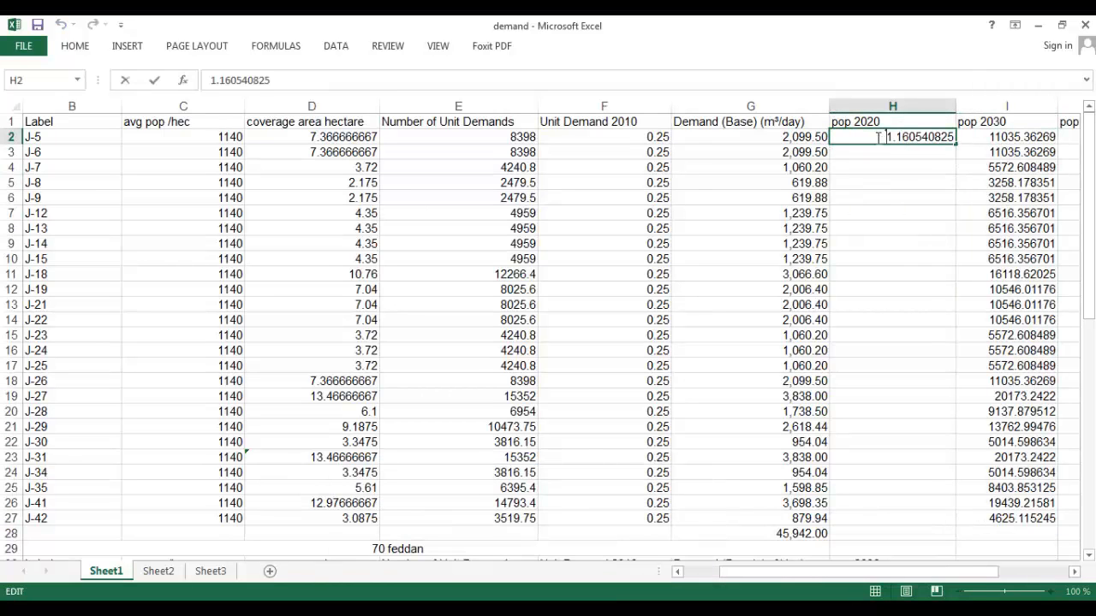
text(=)
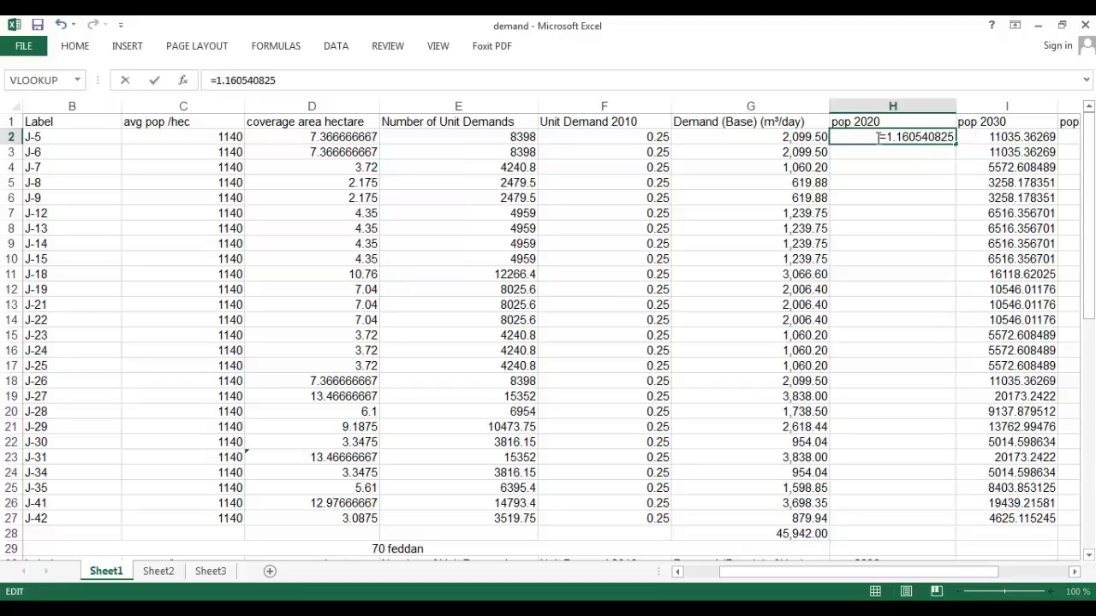
text(ت2)
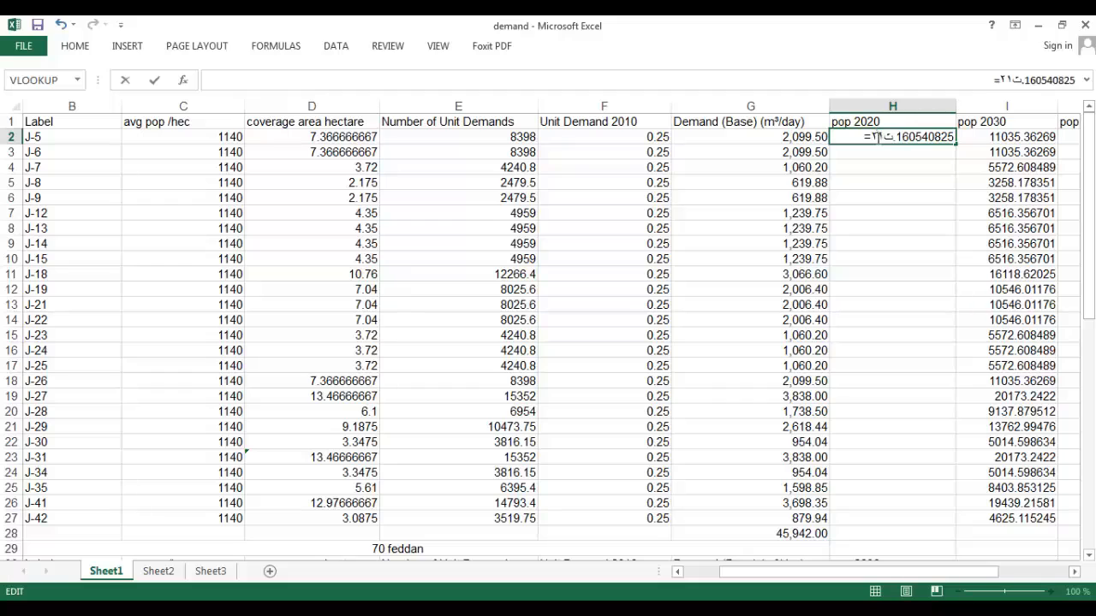
key(BackSpace)
key(BackSpace)
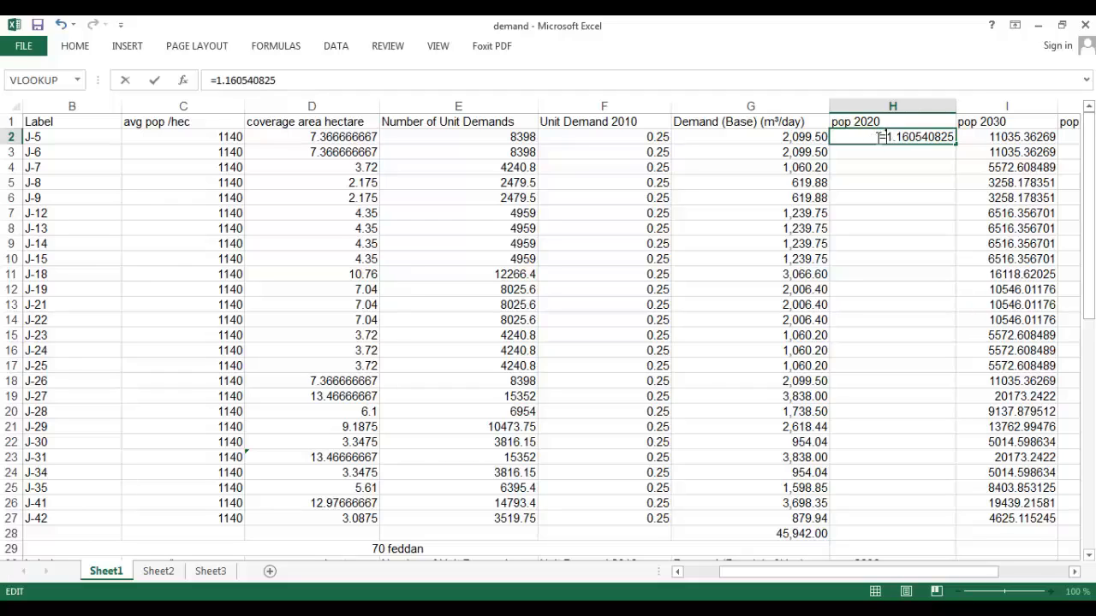
text(e2)
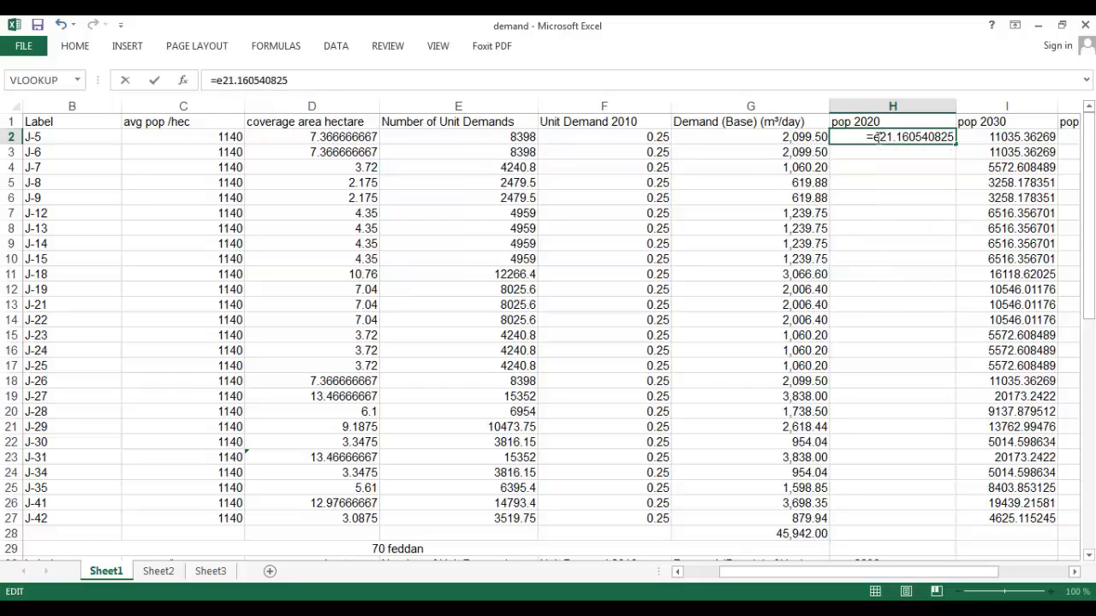
text(*)
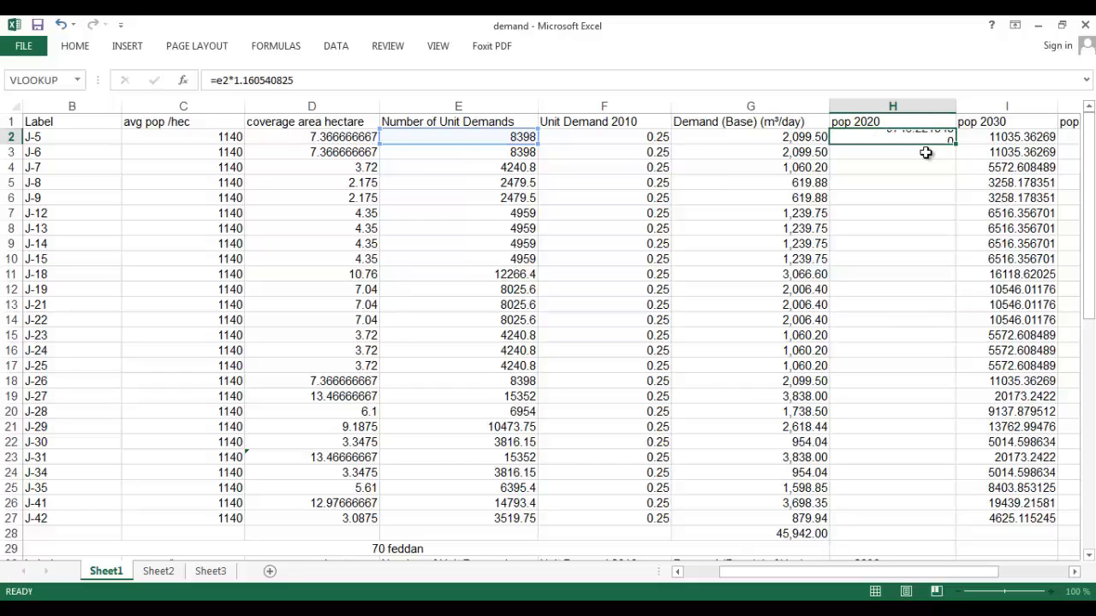
key(Return)
Fill the pop 2020 formula from H2 down to H27 and copy the values H2:H27
click(934, 136)
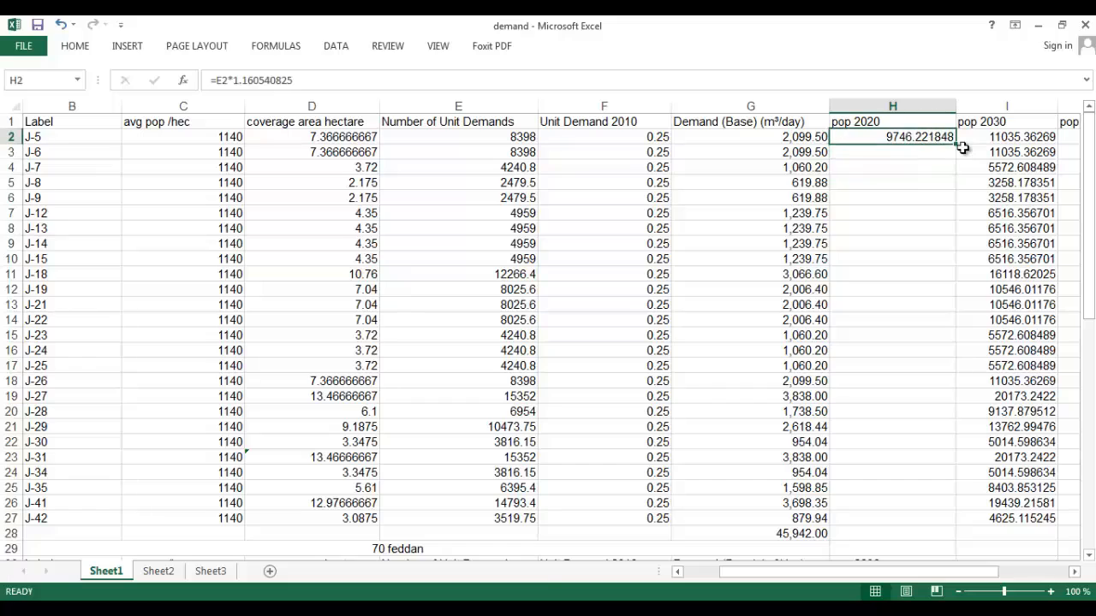
drag(956, 143, 936, 529)
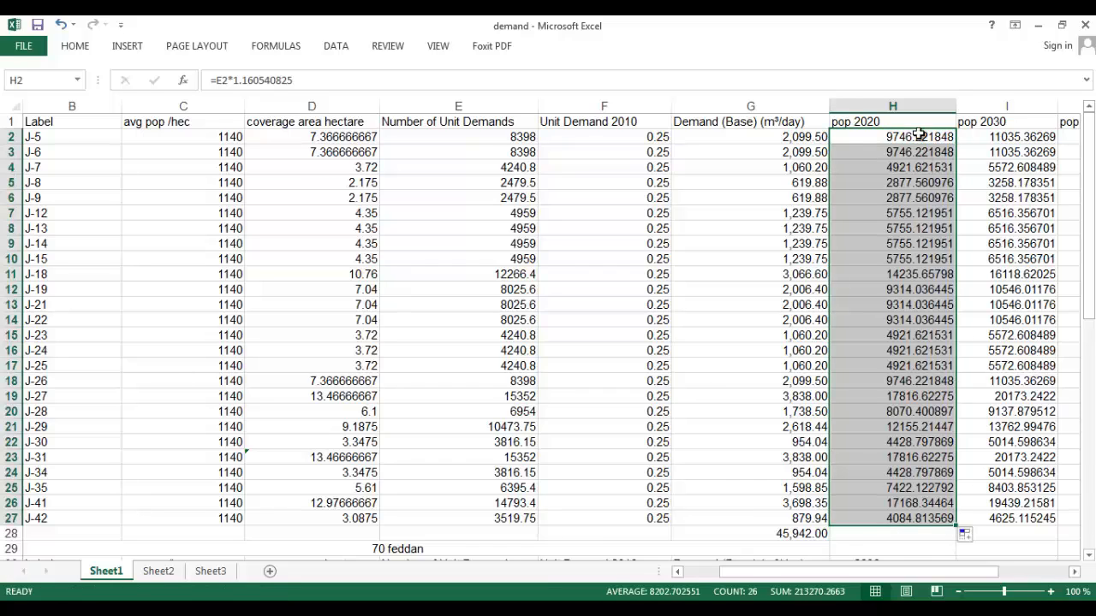
drag(901, 135, 913, 518)
key(ctrl+c)
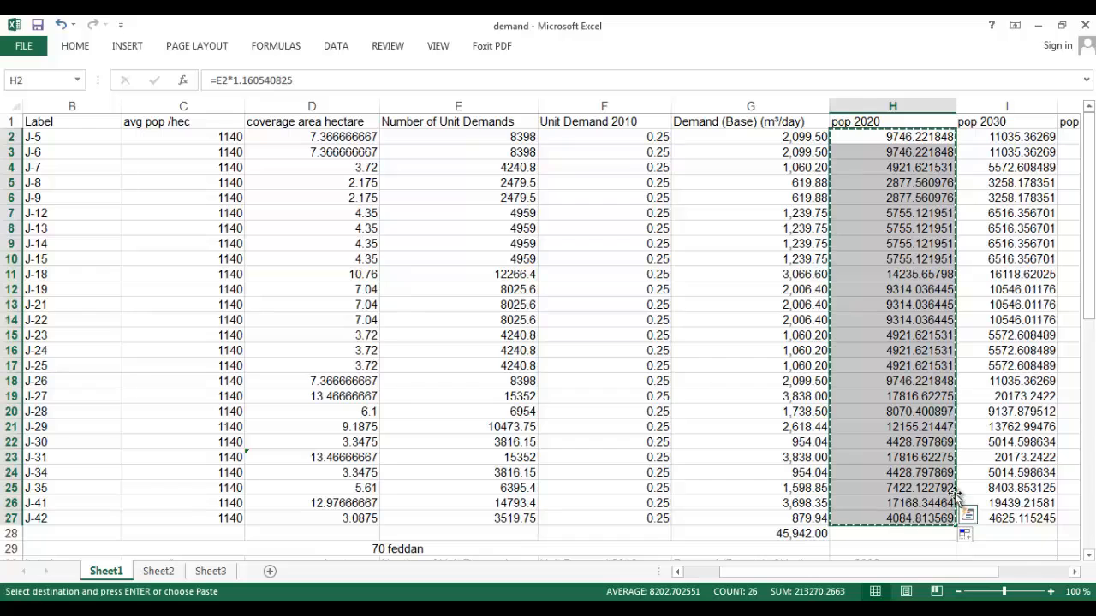
Switch to the WaterGEMS Unit Demand Control Center and paste the 2020 populations into Number of Unit Demands, starting at J-5
key(alt+Tab)
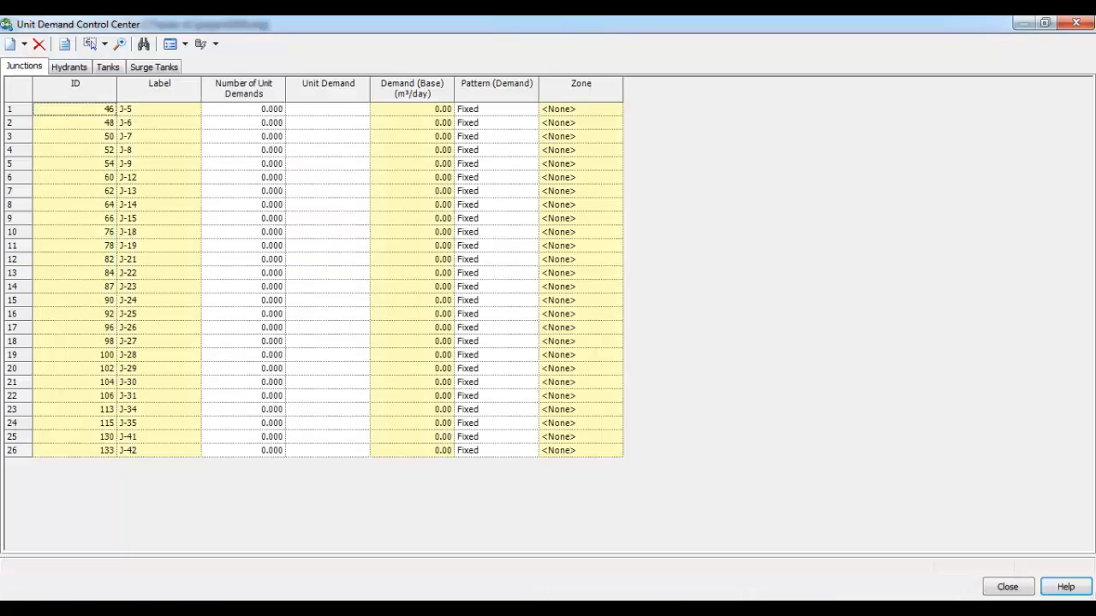
click(247, 108)
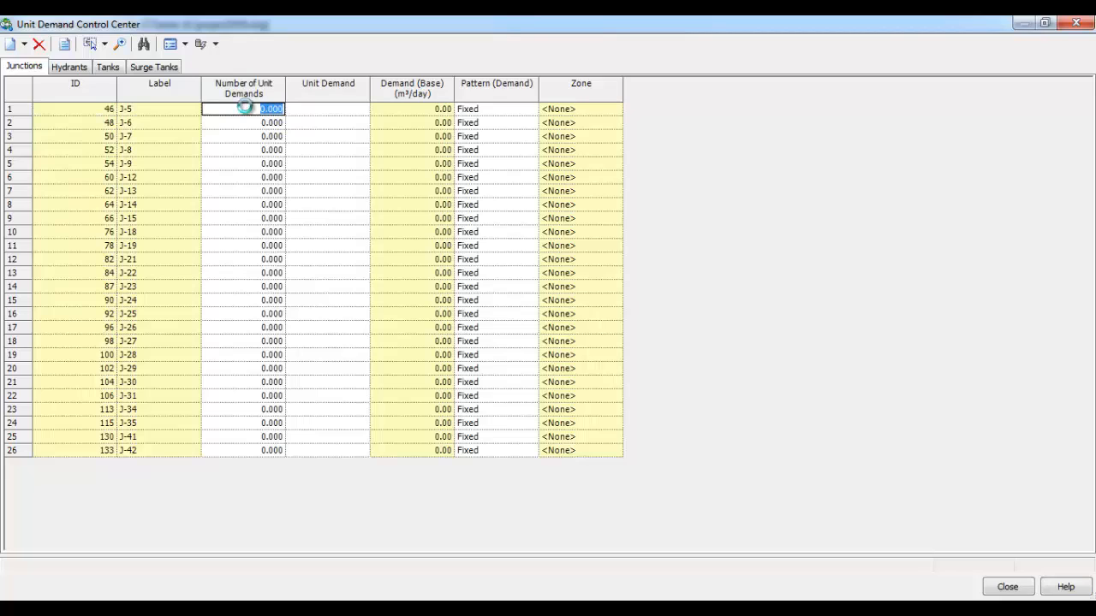
key(ctrl+v)
Globally set the Unit Demand of all listed zelzal junctions to 2020
click(332, 99)
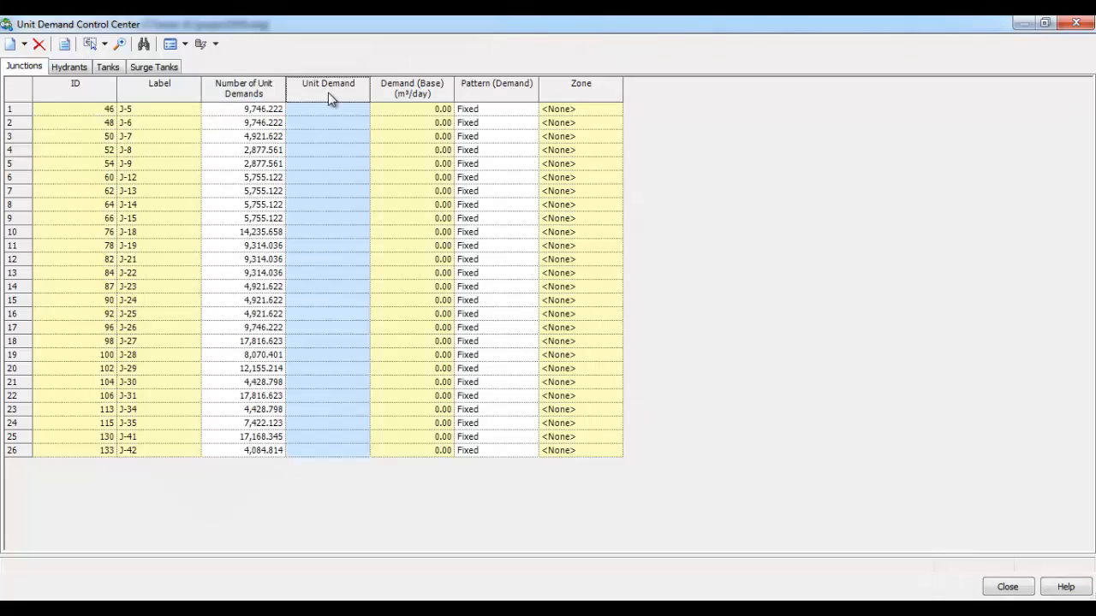
right_click(327, 86)
click(338, 99)
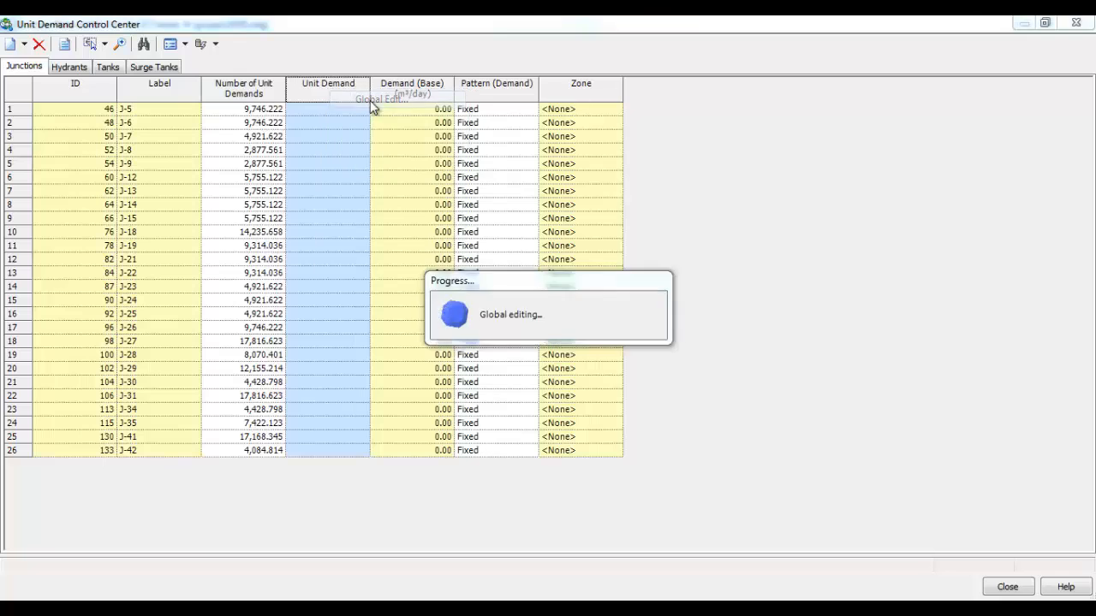
click(555, 273)
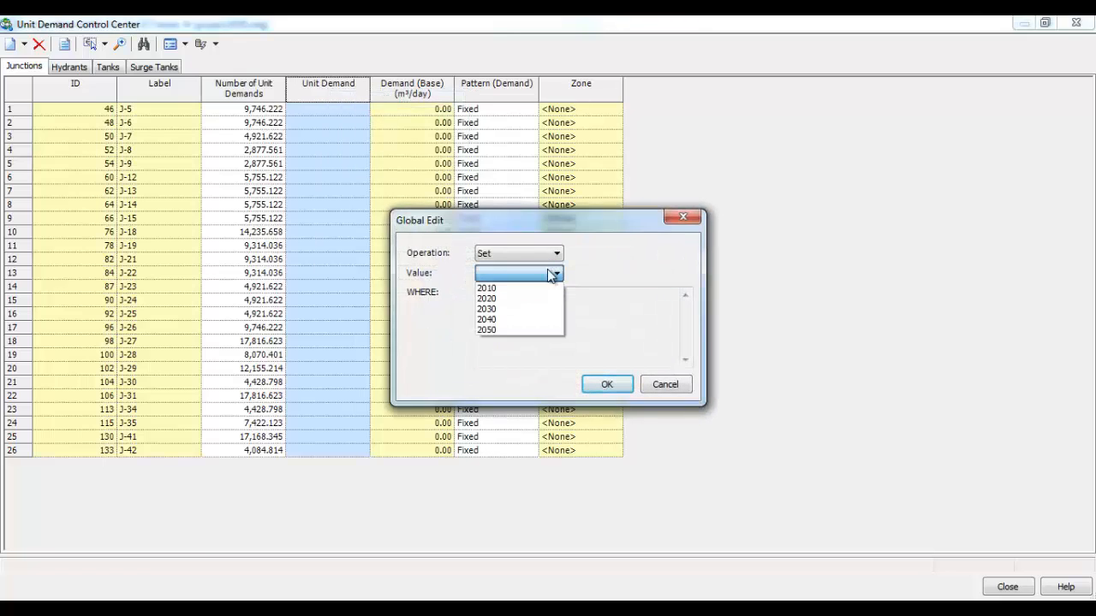
click(512, 299)
click(609, 384)
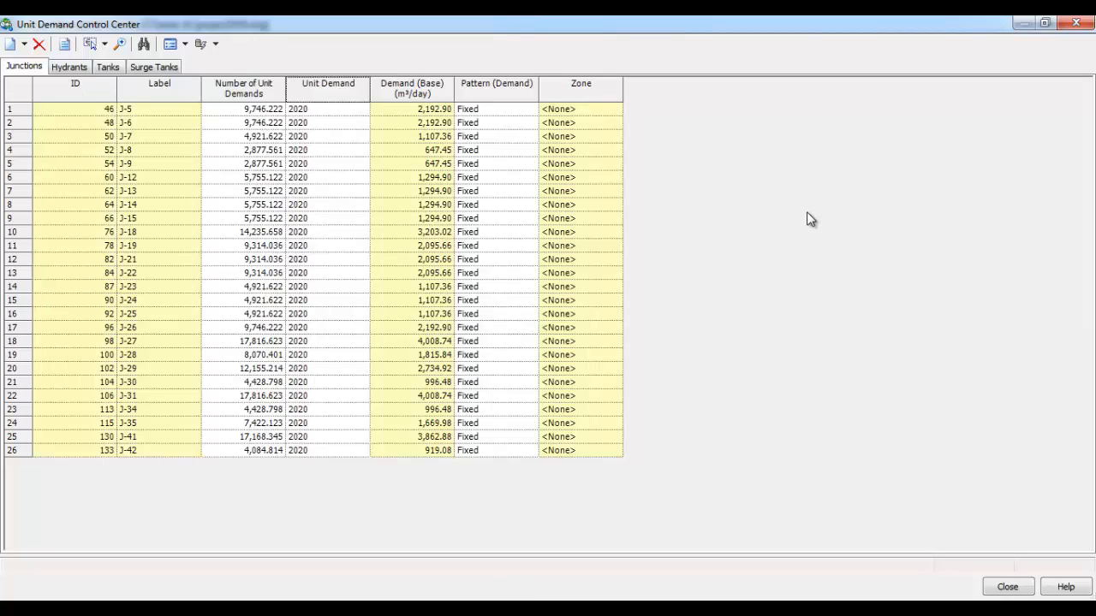
Add unit demands for the 70 feddan junctions selection set, keeping the count at 0.000 and the pattern Fixed
click(24, 44)
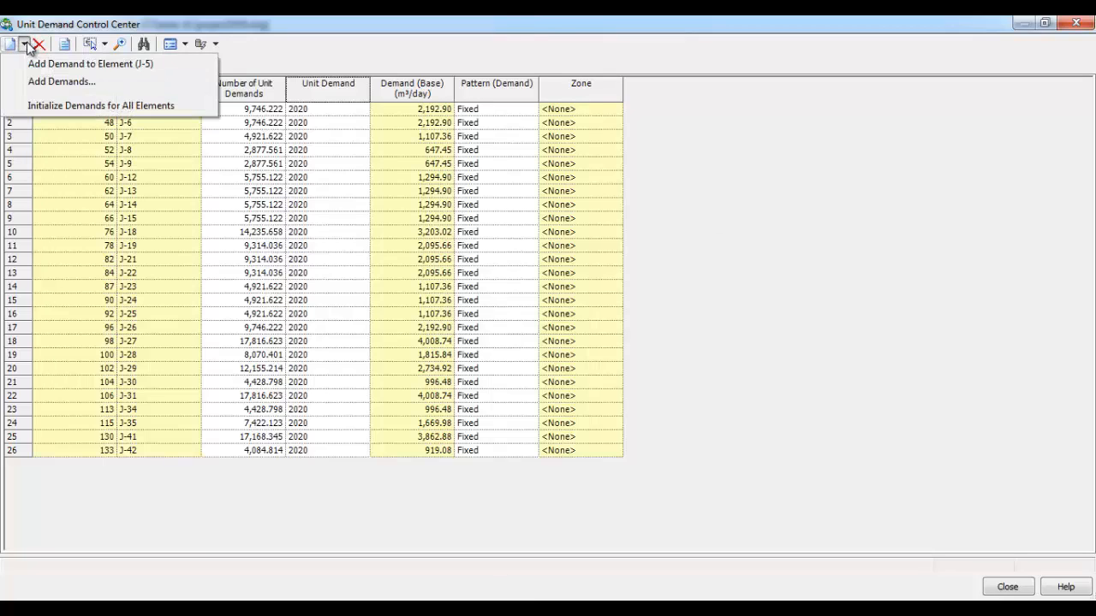
click(35, 81)
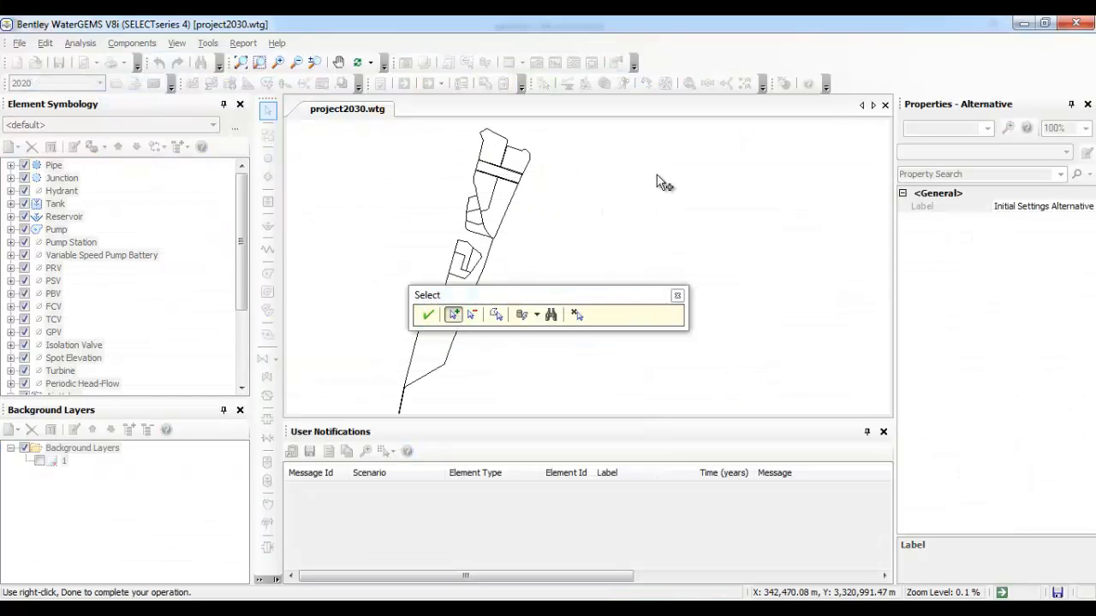
click(537, 315)
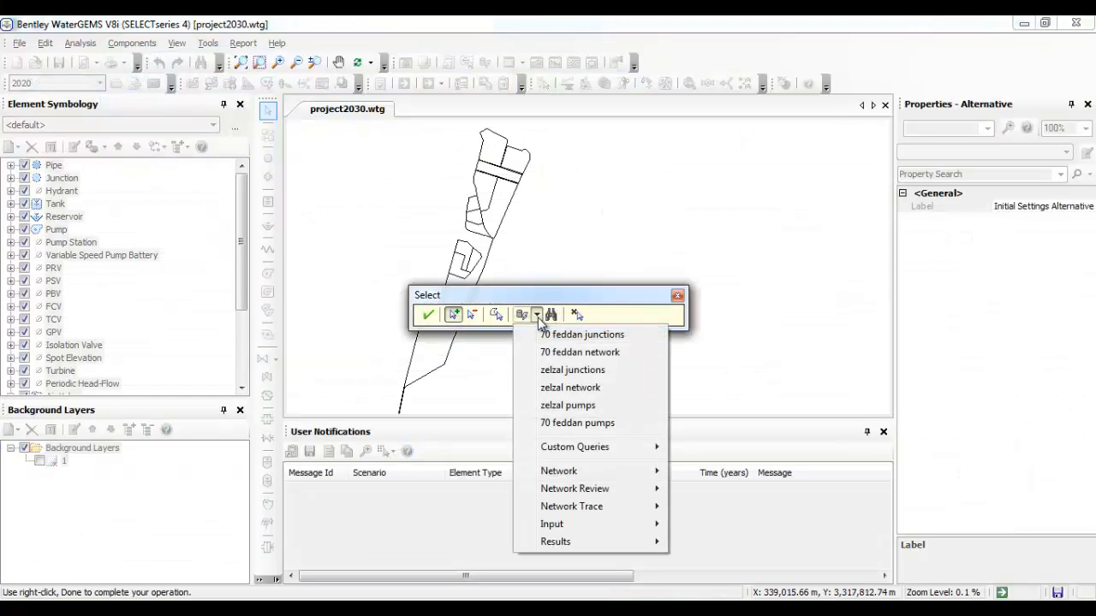
click(587, 335)
click(428, 315)
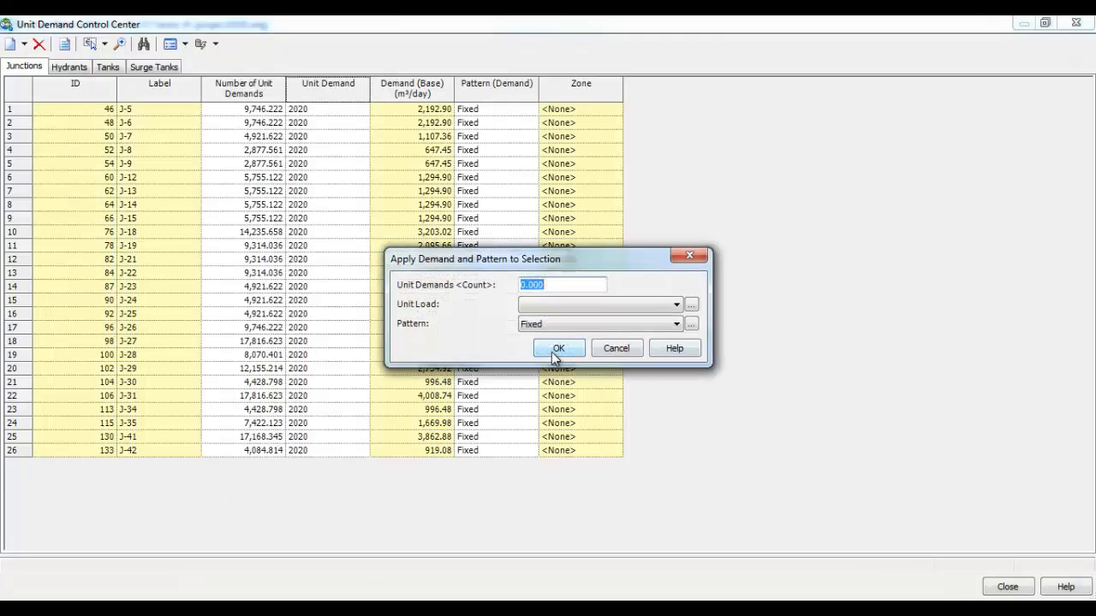
click(555, 354)
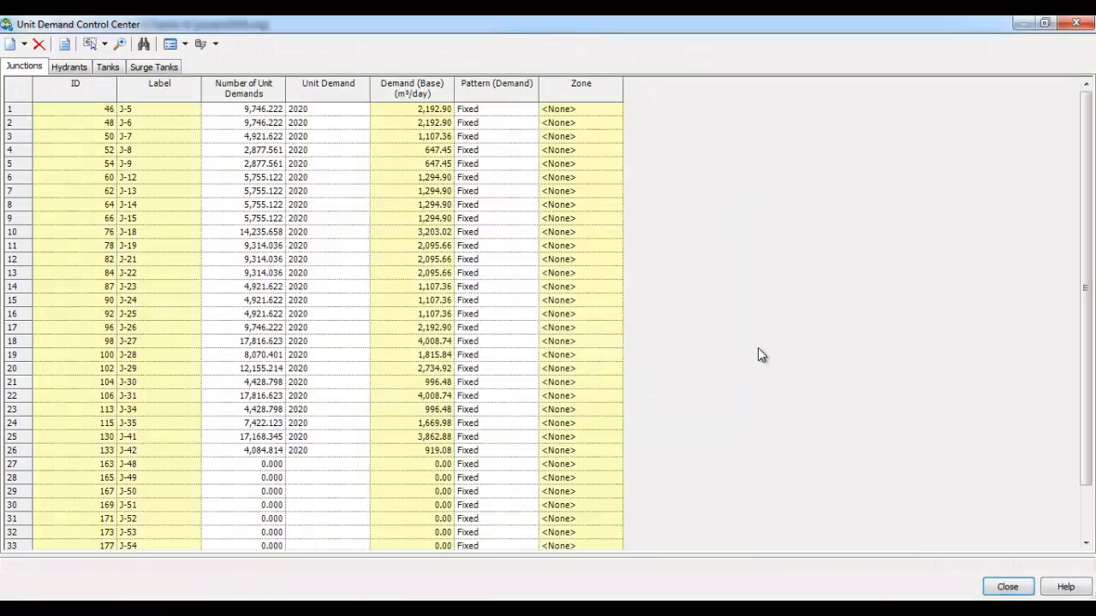
drag(1088, 331, 1092, 412)
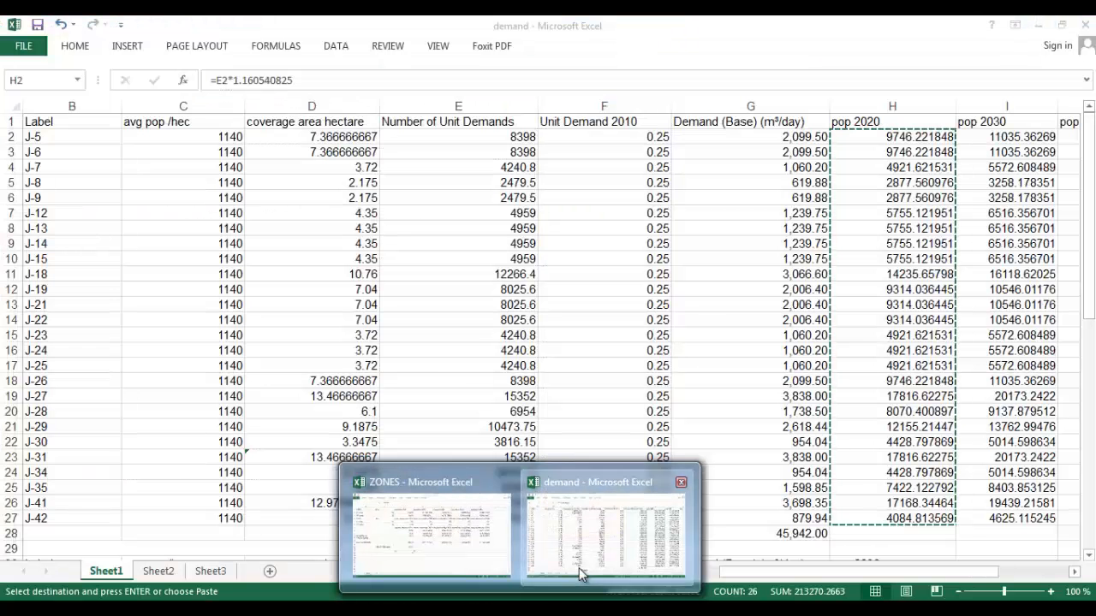
Switch to the demand workbook in Excel, move the 70 feddan pop 2030 column from H to I, and head H30 "pop 2020"
click(579, 567)
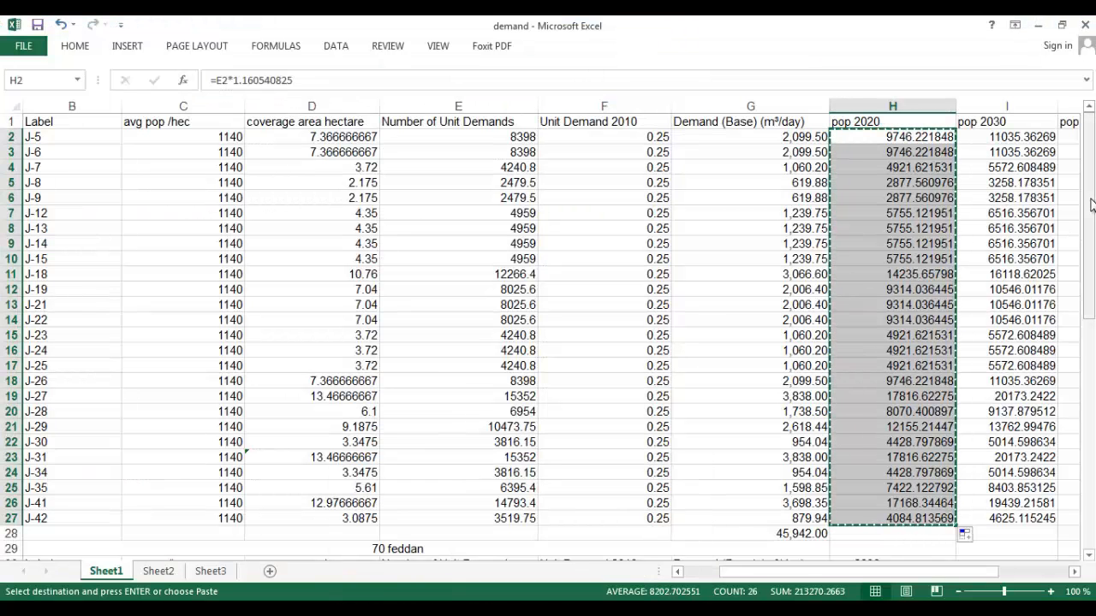
drag(1088, 150, 1089, 204)
drag(1089, 254, 1087, 322)
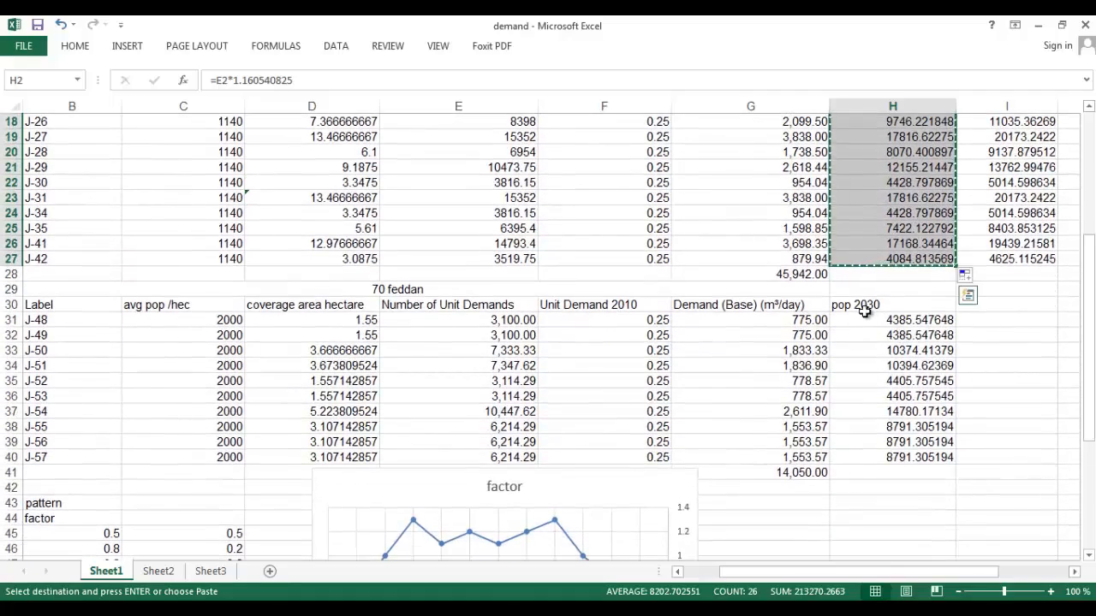
drag(890, 304, 911, 455)
drag(955, 308, 1023, 303)
click(888, 306)
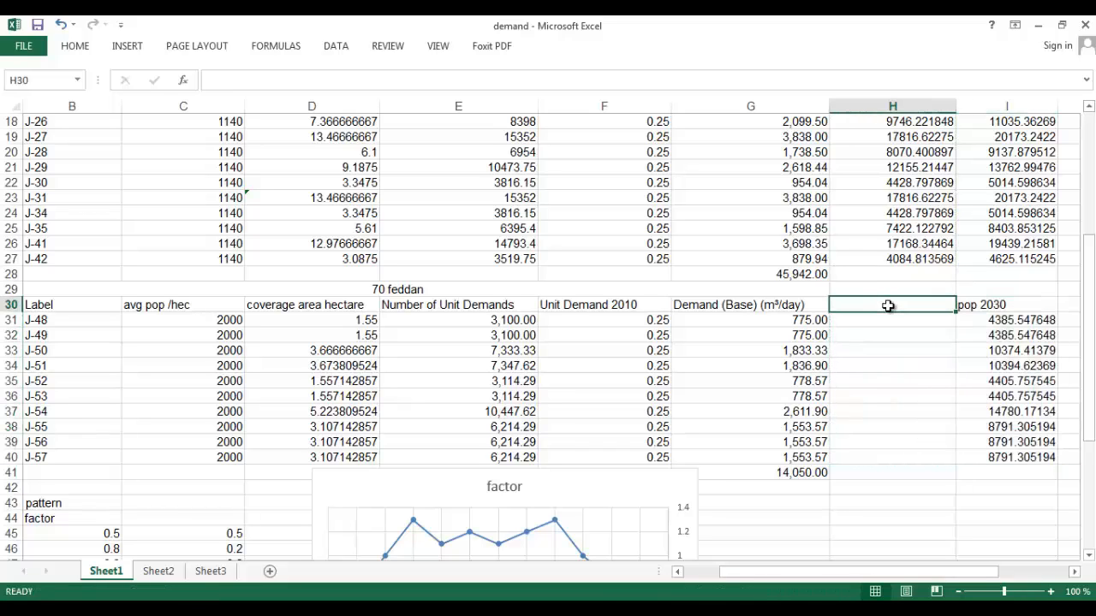
text(pop 2020)
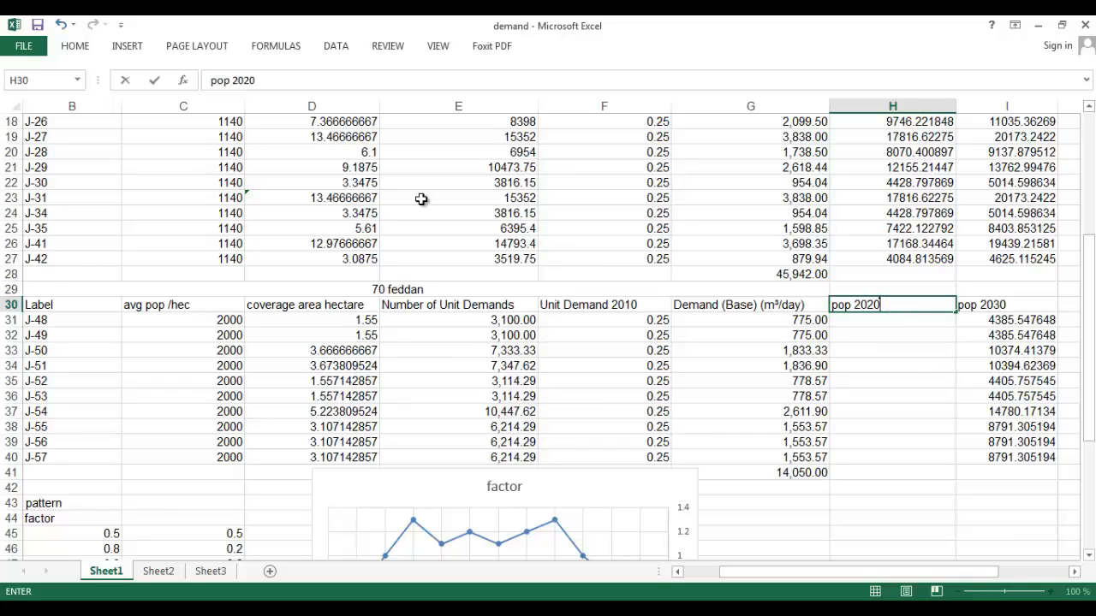
click(862, 327)
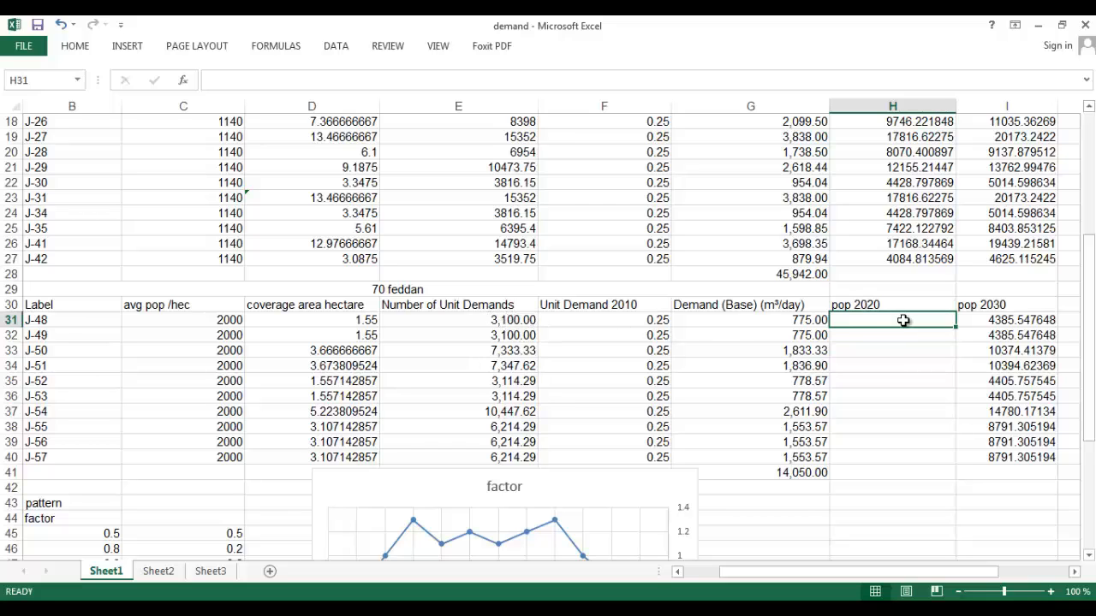
Switch to Calculator, divide the 70 feddan 2020 population 68263.68752 by the 2010 population 56000, and copy the result
key(alt+Tab)
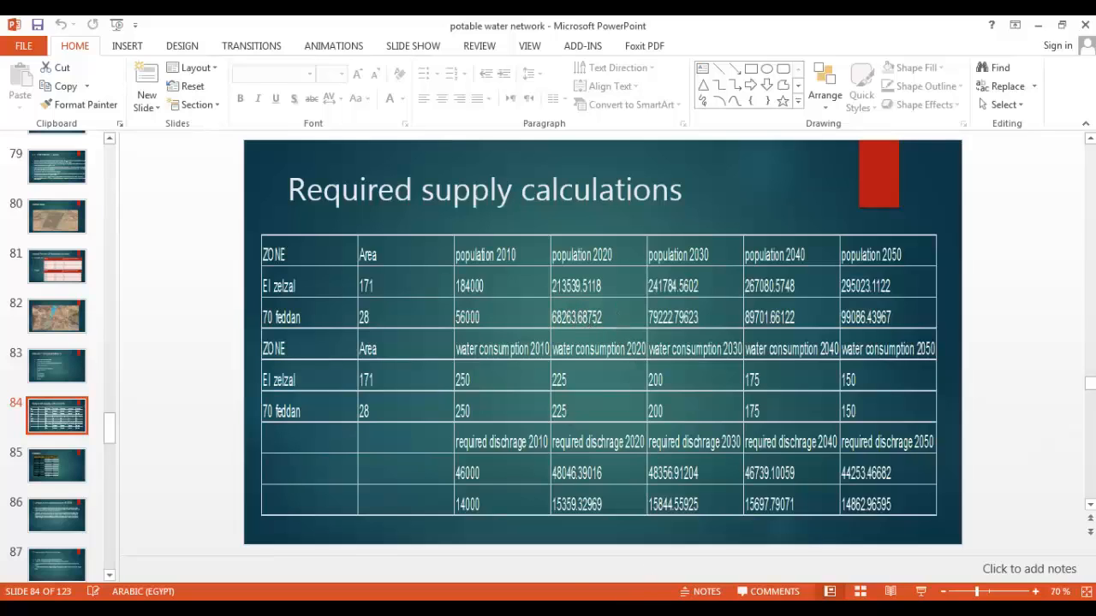
key(alt+Tab)
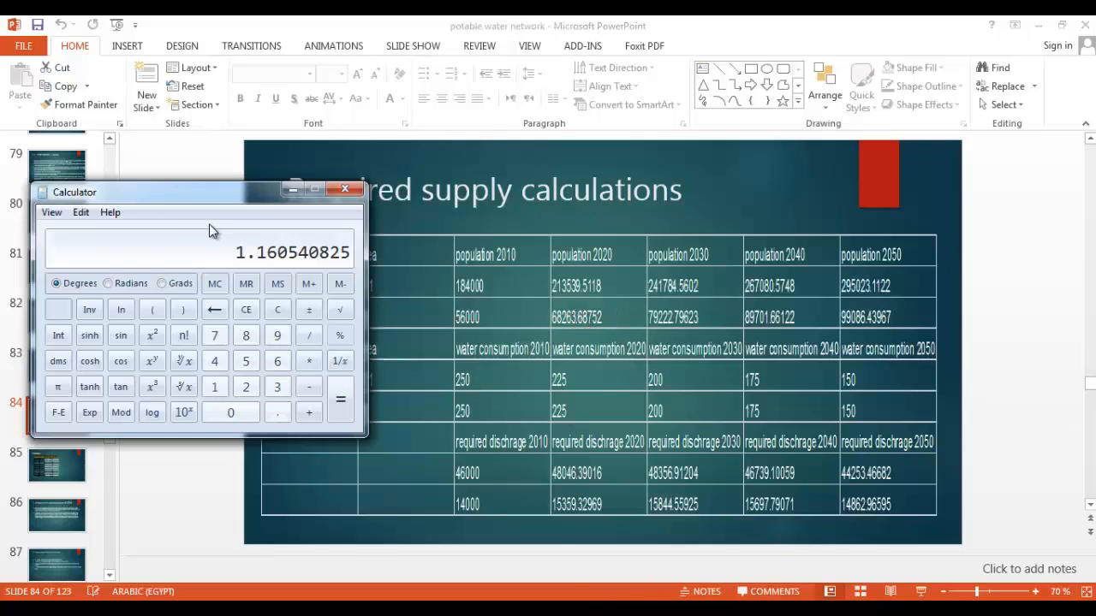
key(Escape)
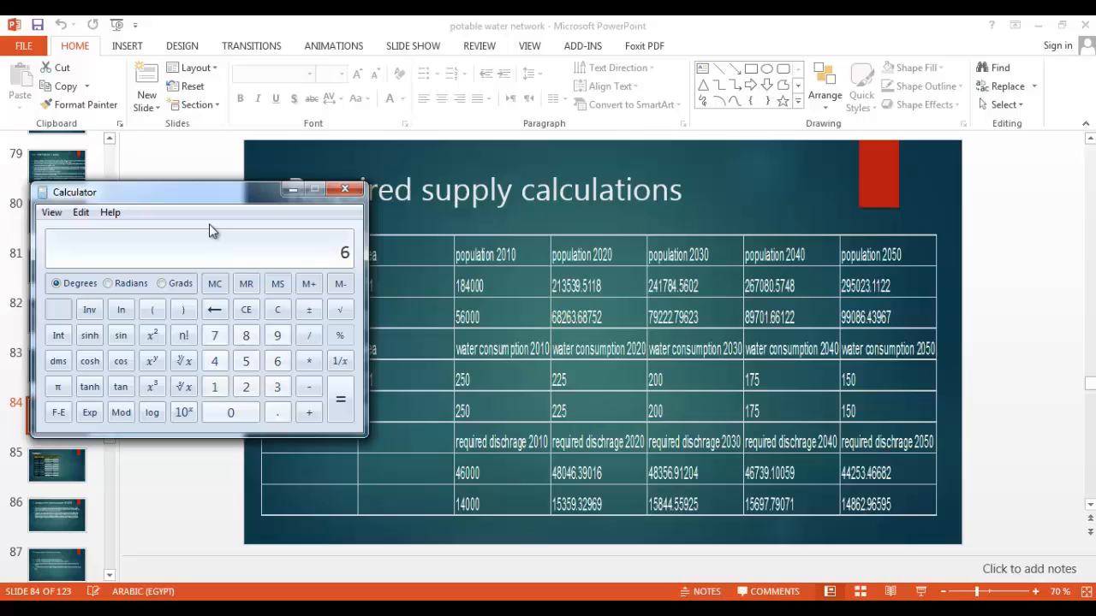
text(68263.68752)
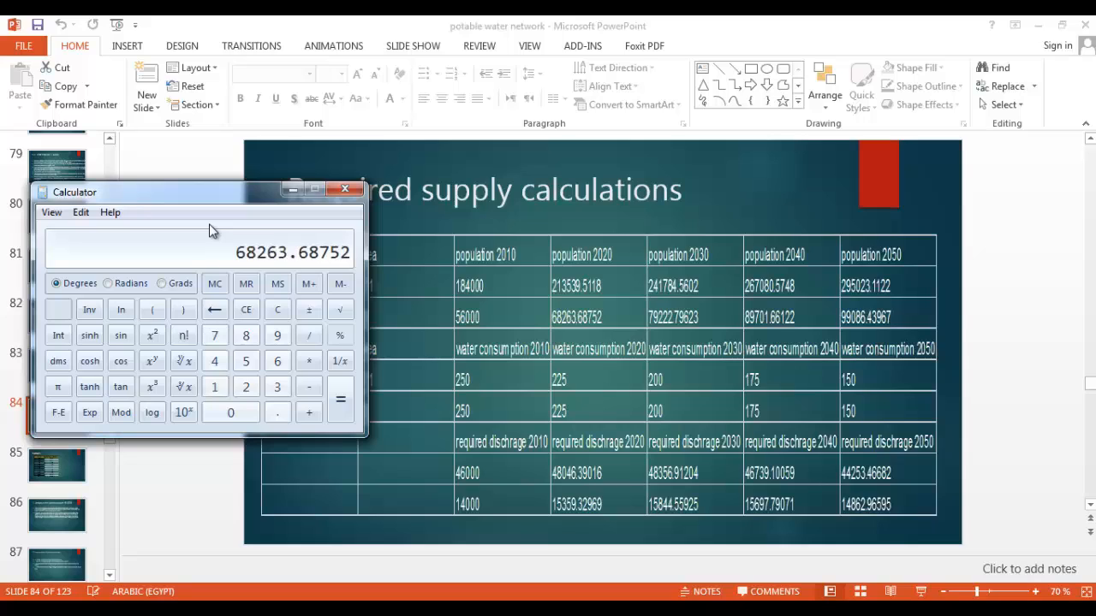
key(slash)
text(56000)
key(Return)
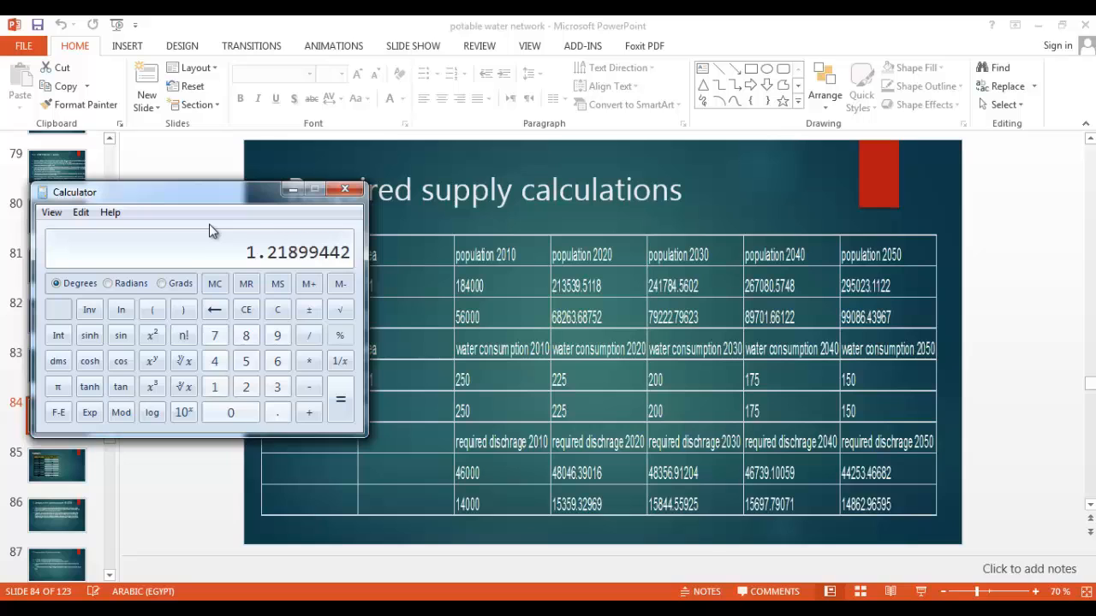
right_click(237, 252)
click(261, 260)
Return to the demand workbook in Excel and build the J-48 pop 2020 formula =E31*1.21899442 in H31 from the copied factor
mouse_move(551, 595)
click(582, 557)
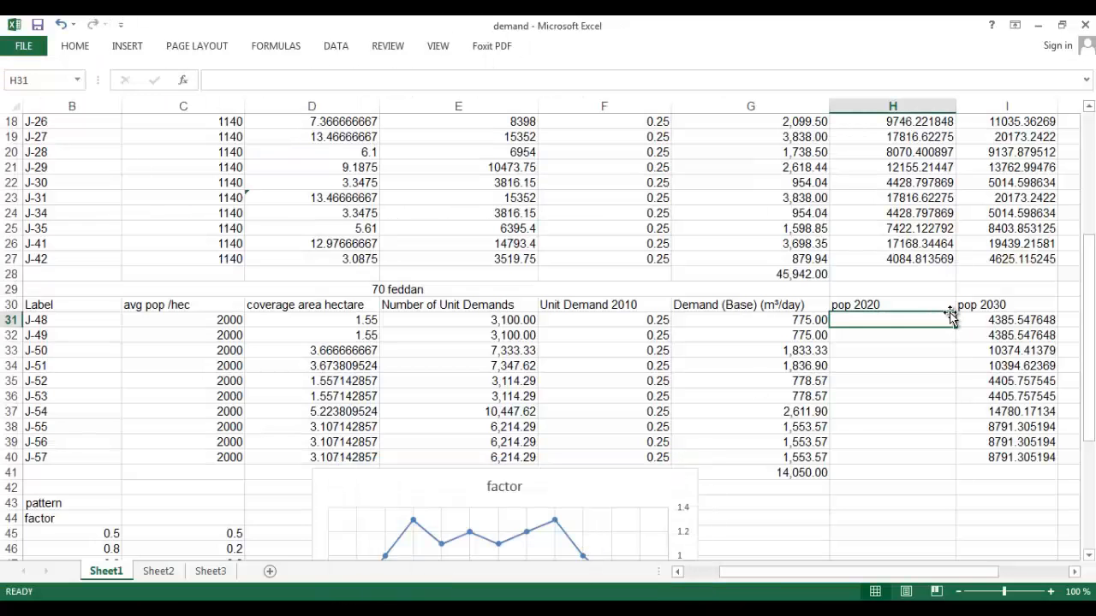
key(ctrl+v)
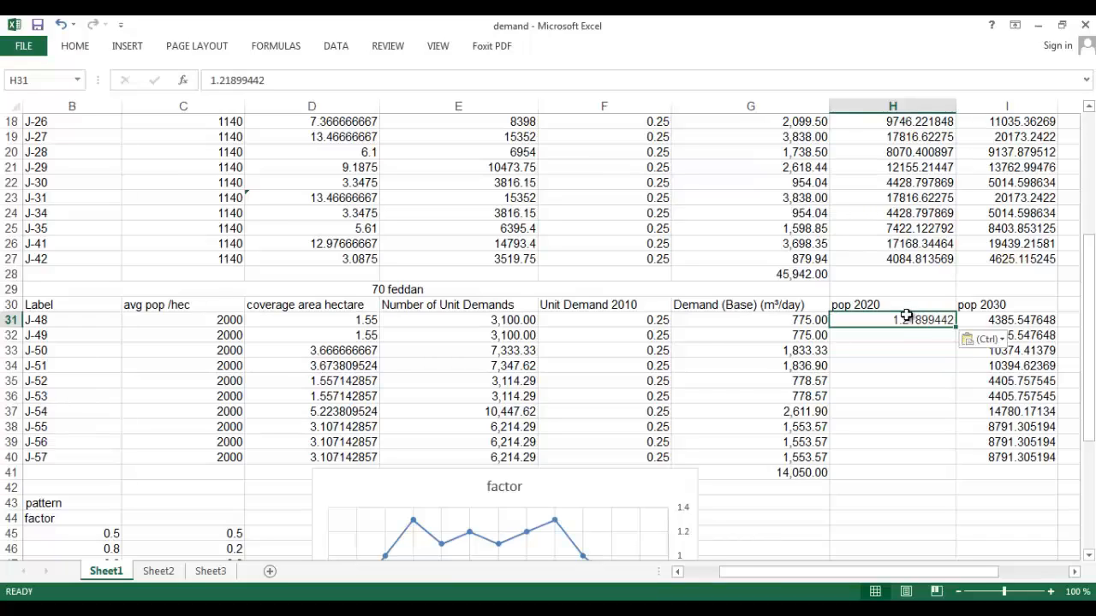
double_click(886, 319)
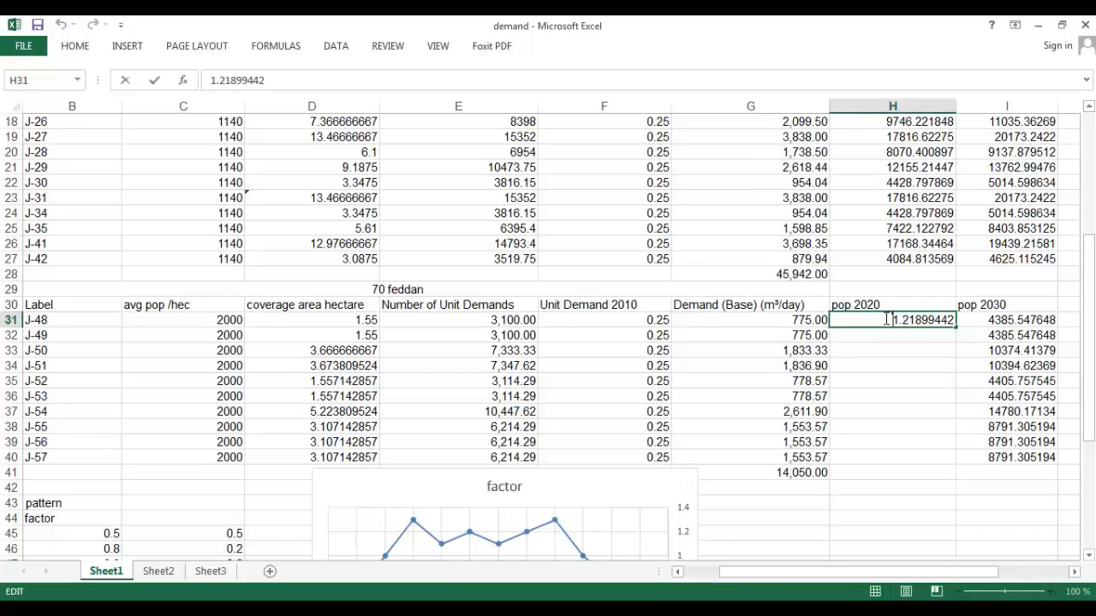
text(=)
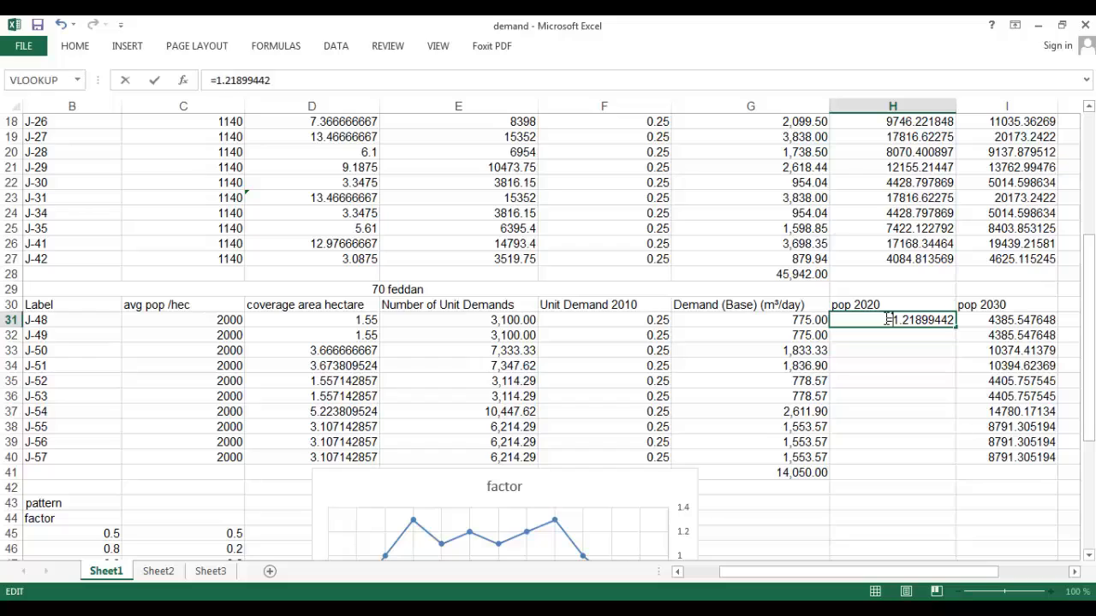
text(e)
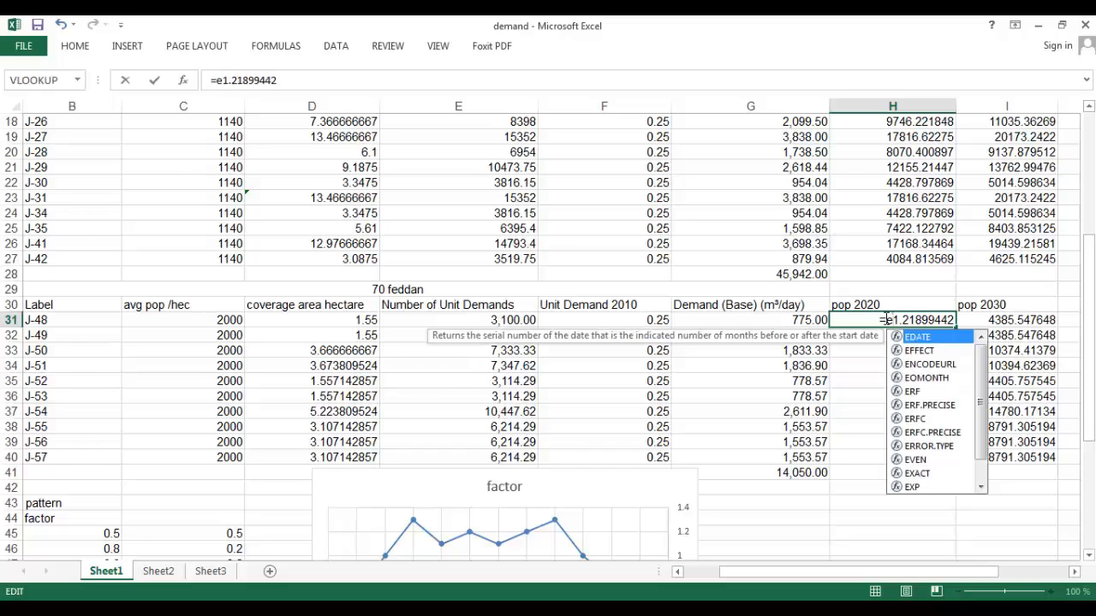
text(31)
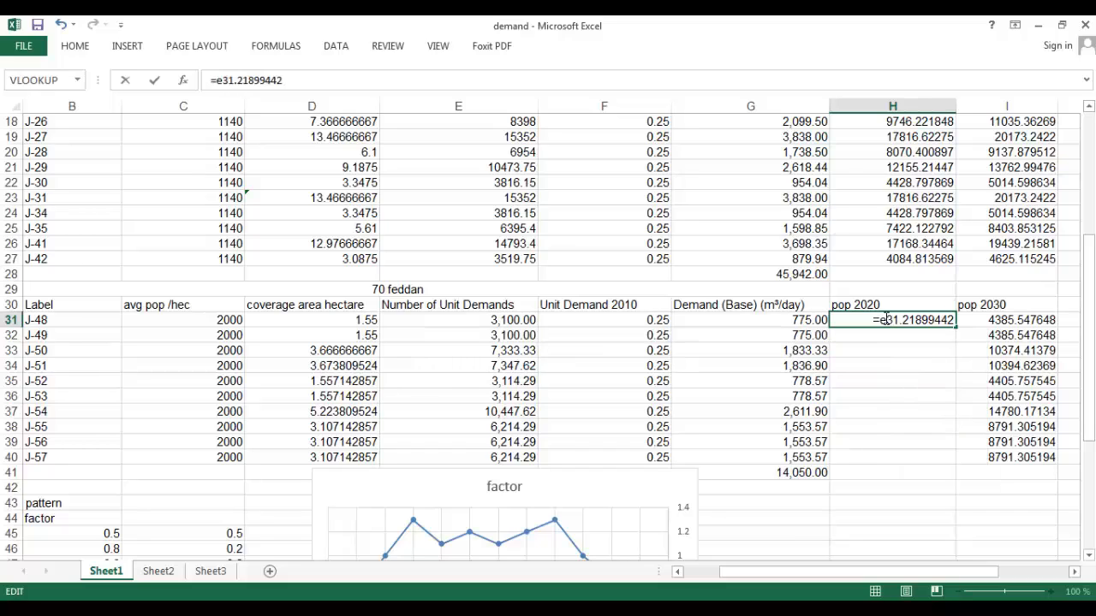
text(*)
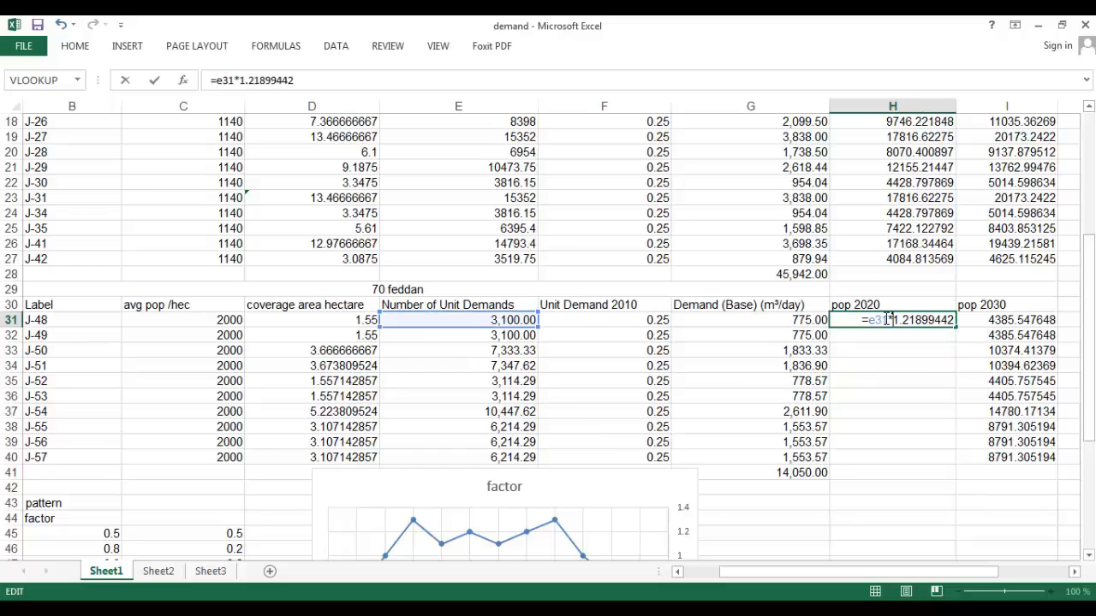
key(Return)
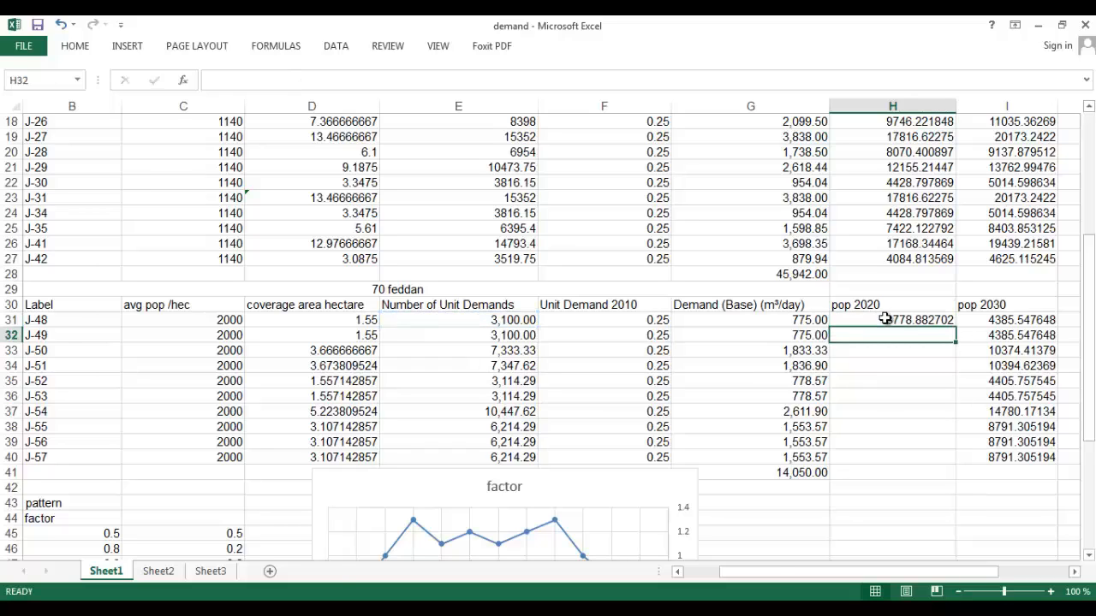
Fill the 70 feddan pop 2020 formula from H31 down to H41 and copy the values H31:H40
click(908, 322)
drag(956, 342, 948, 476)
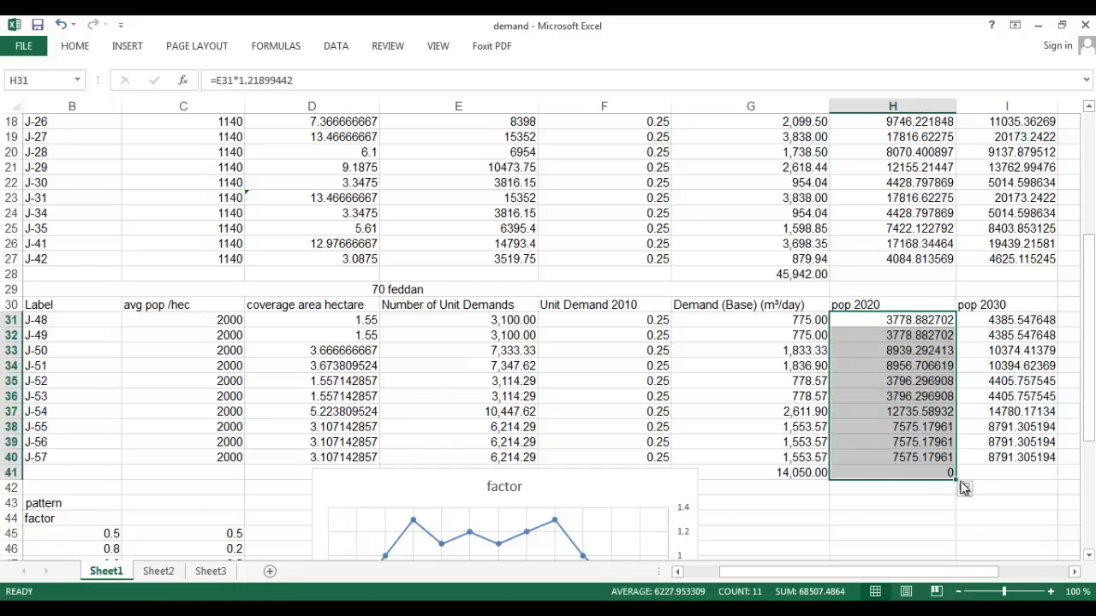
click(927, 320)
drag(927, 320, 930, 460)
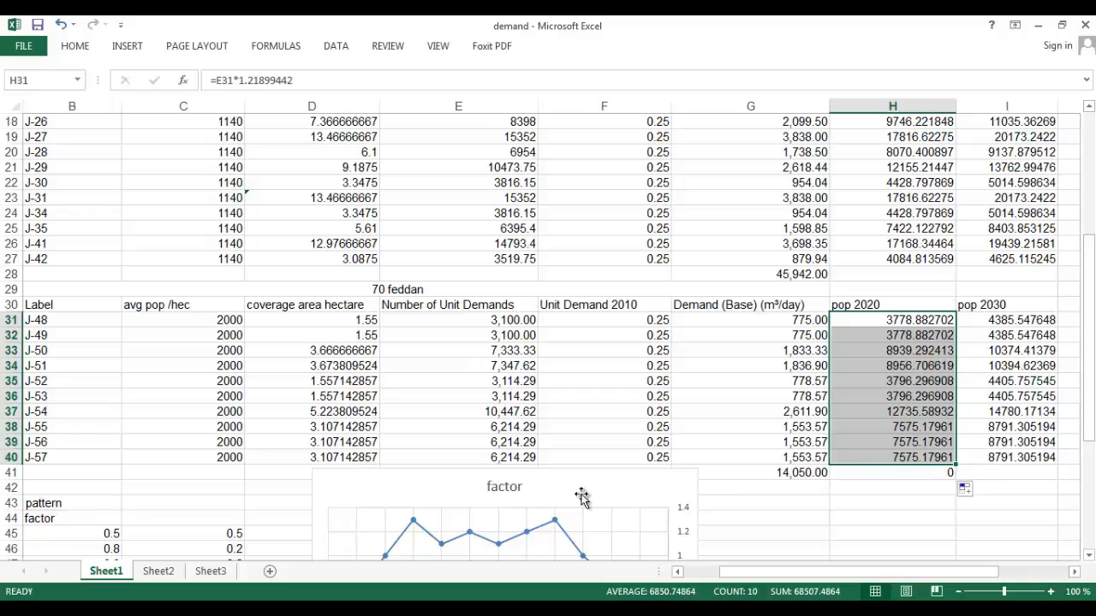
key(ctrl+c)
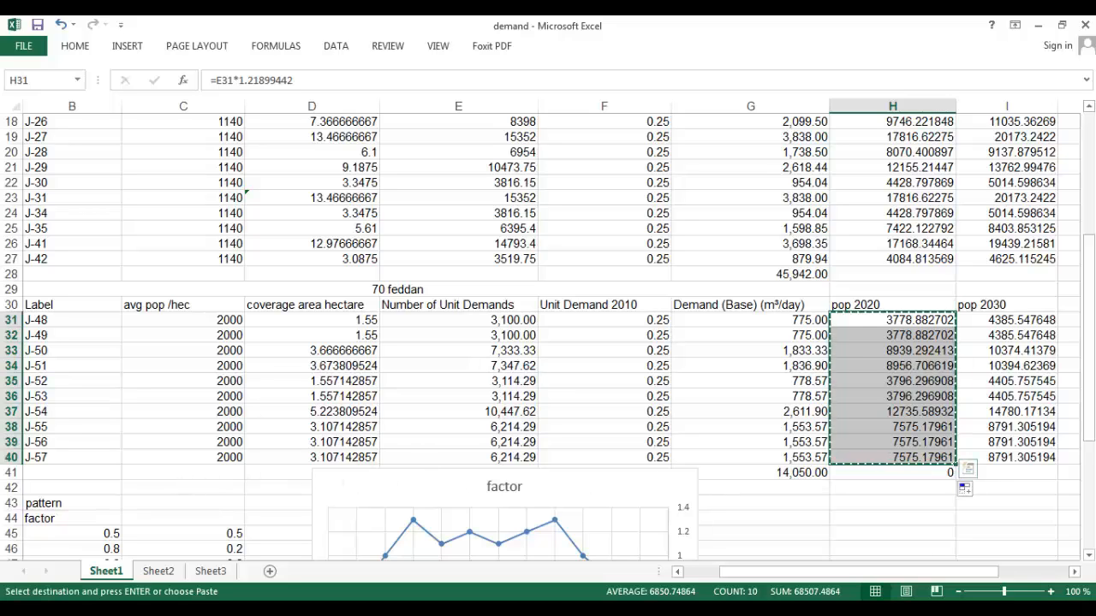
Switch to the WaterGEMS Unit Demand Control Center and paste the 70 feddan populations into Number of Unit Demands, starting at J-48
key(alt+Tab)
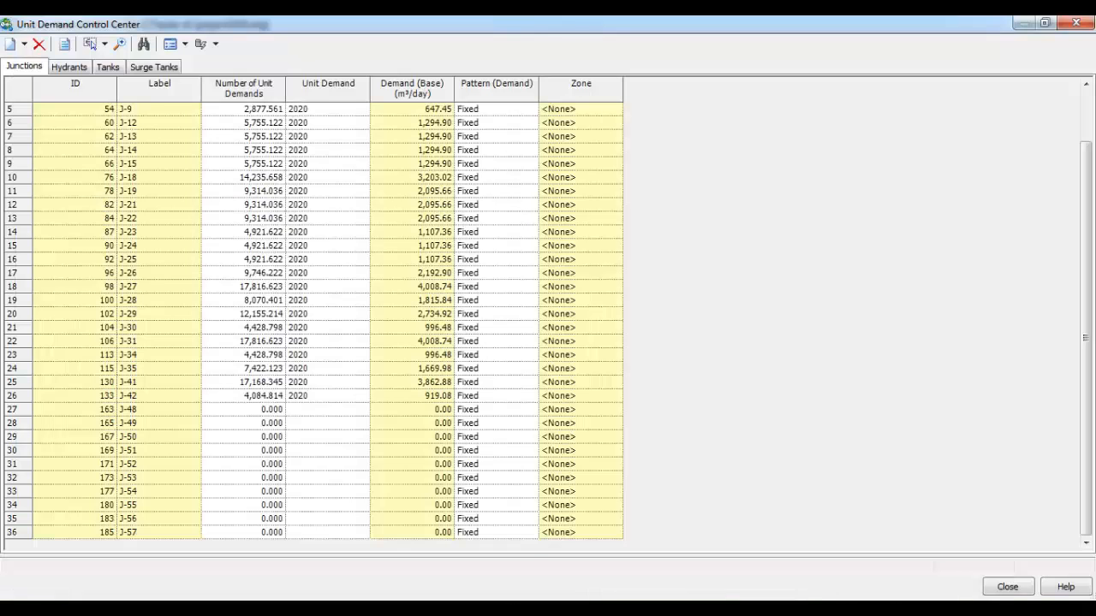
click(256, 411)
key(ctrl+v)
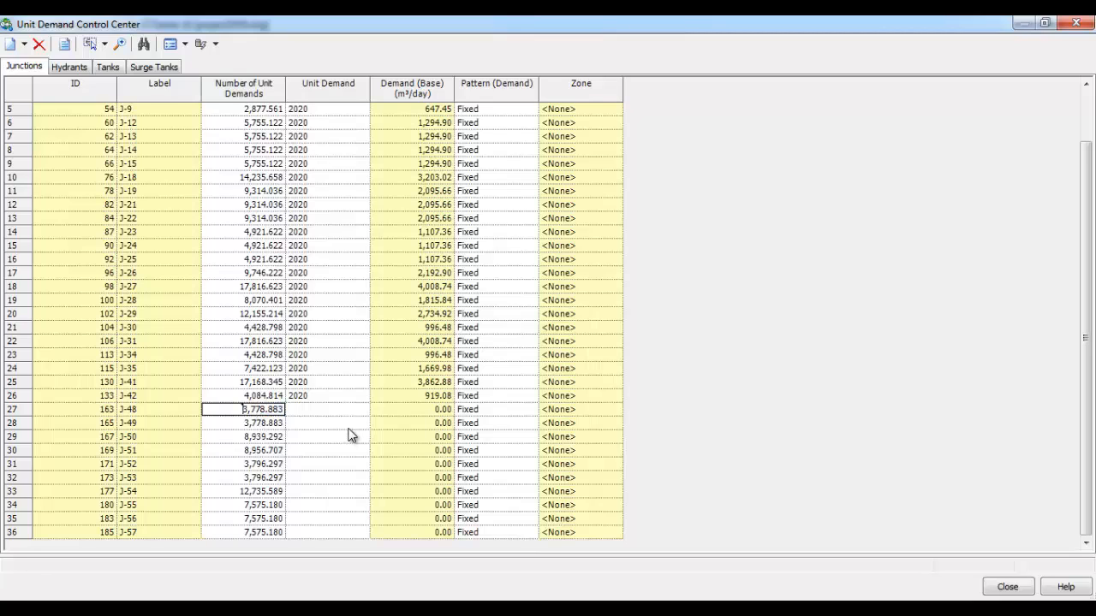
Globally set the Unit Demand of all listed junctions, including the 70 feddan ones, to 2020 and close the Unit Demand Control Center
right_click(338, 84)
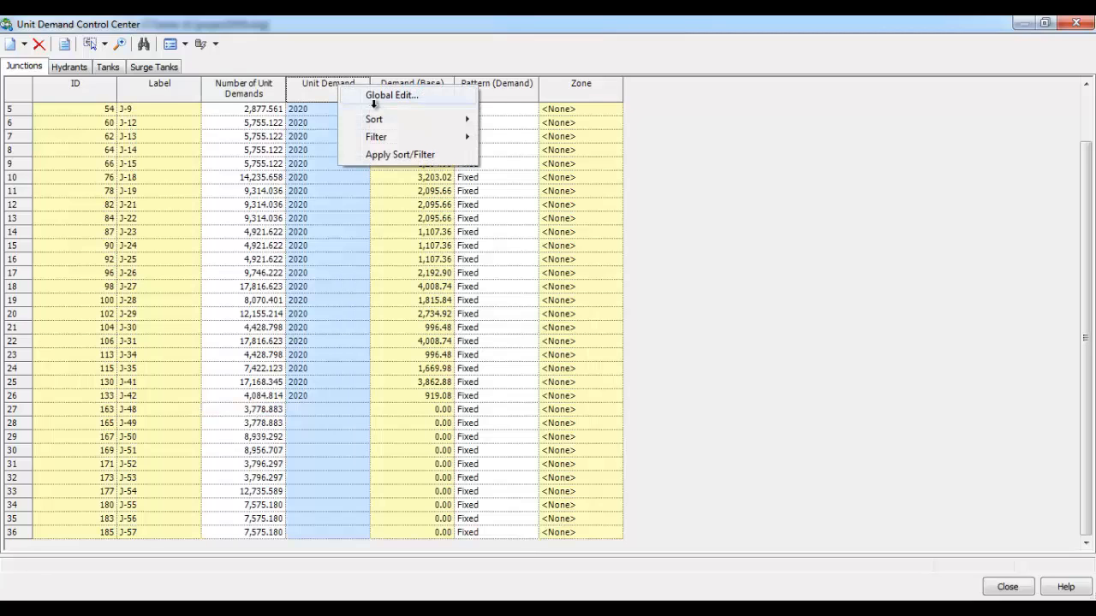
click(373, 99)
click(532, 275)
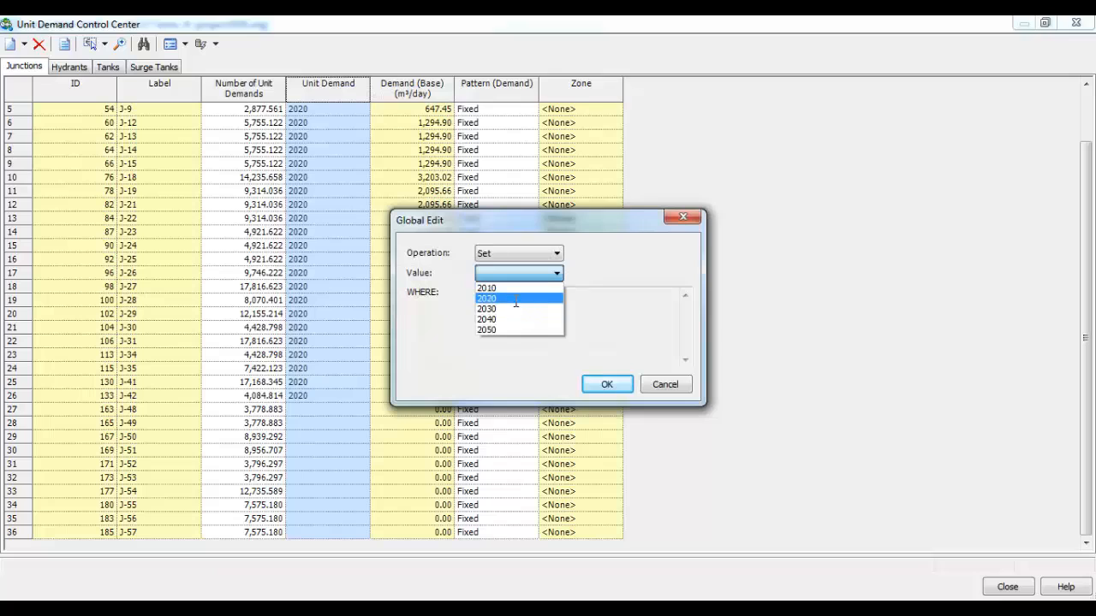
click(516, 299)
click(610, 383)
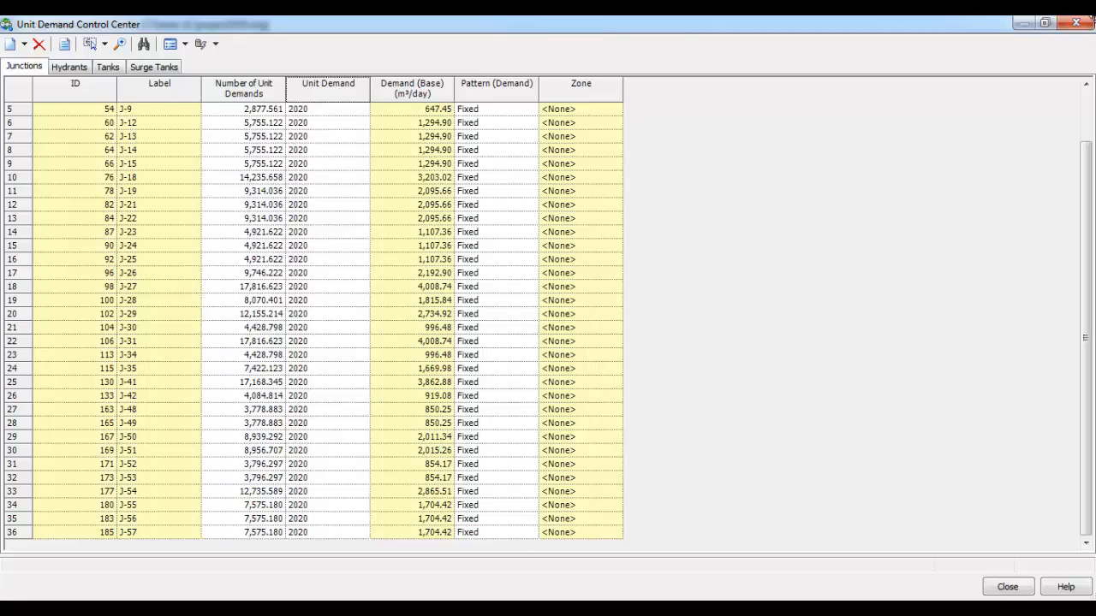
click(1078, 23)
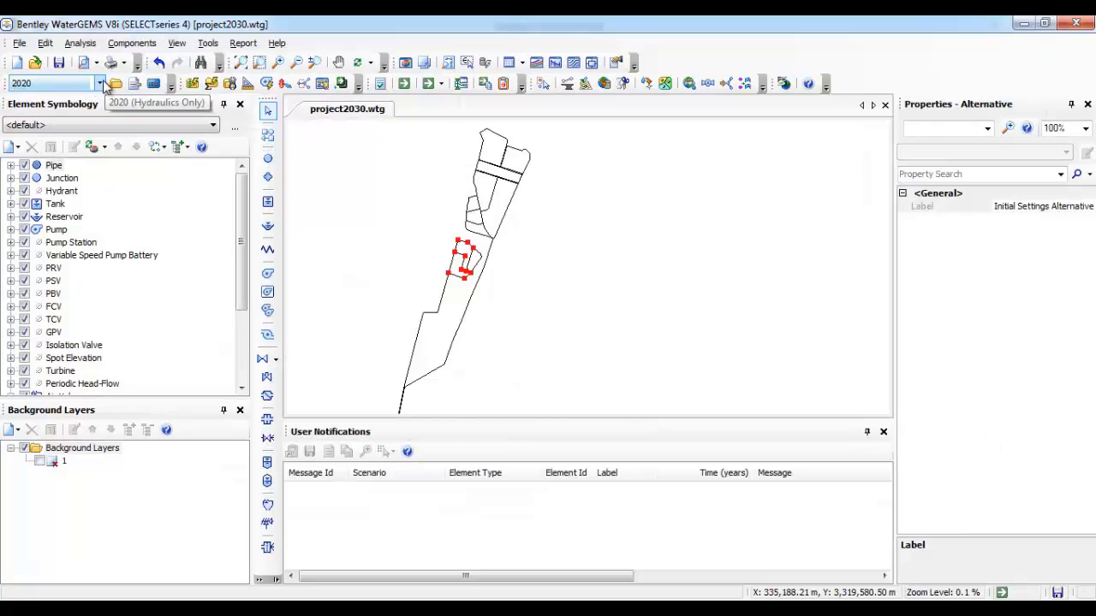
Make 2030 the current scenario and open its Unit Demand Control Center, accepting that cancel and undo are unavailable
click(100, 83)
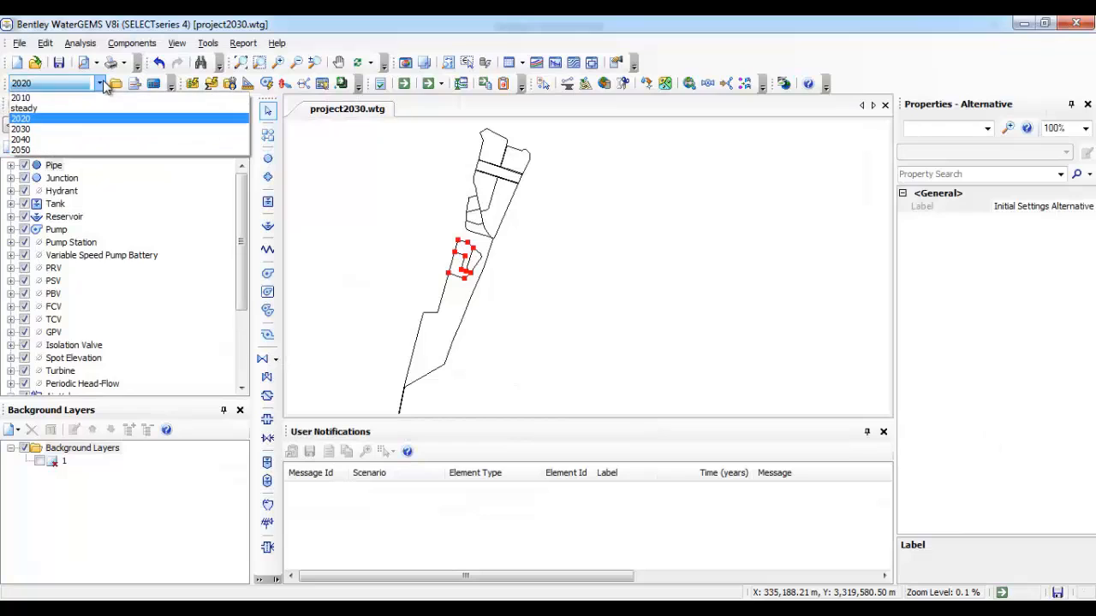
click(52, 129)
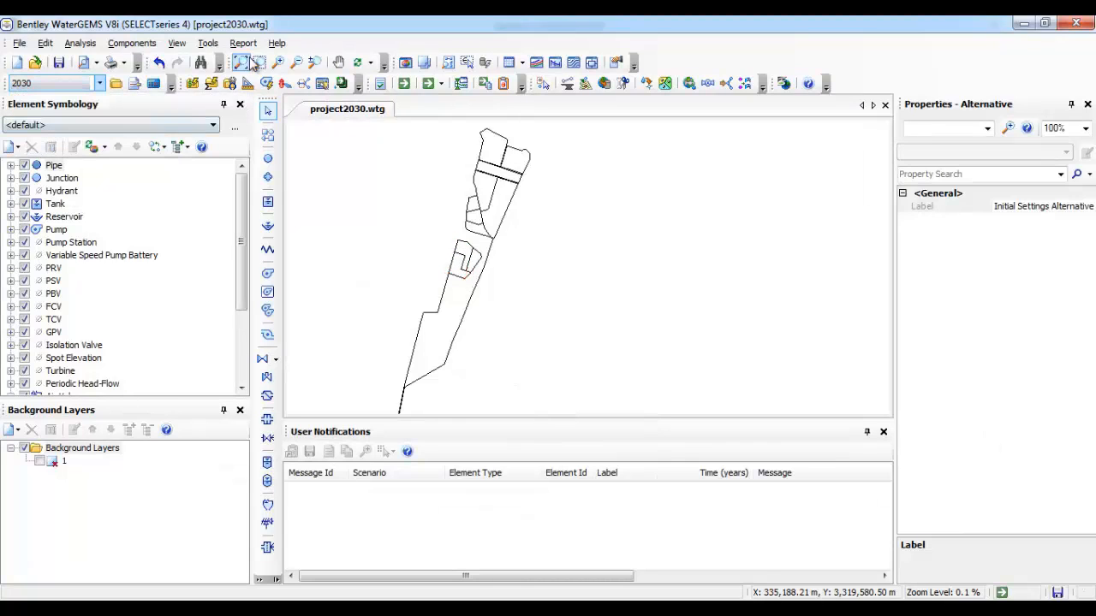
click(208, 43)
click(257, 212)
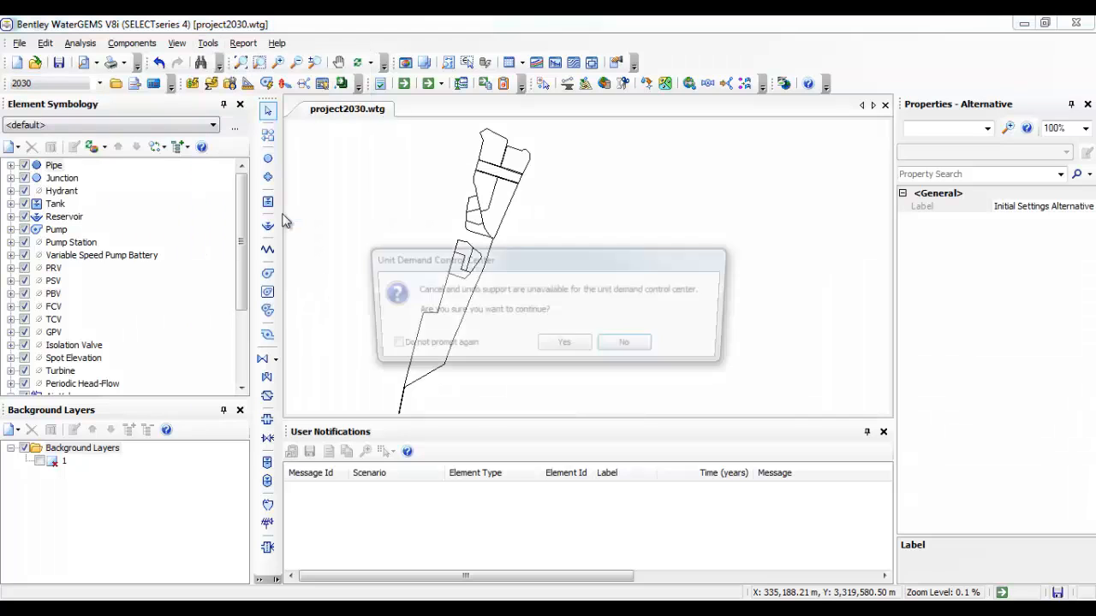
click(566, 345)
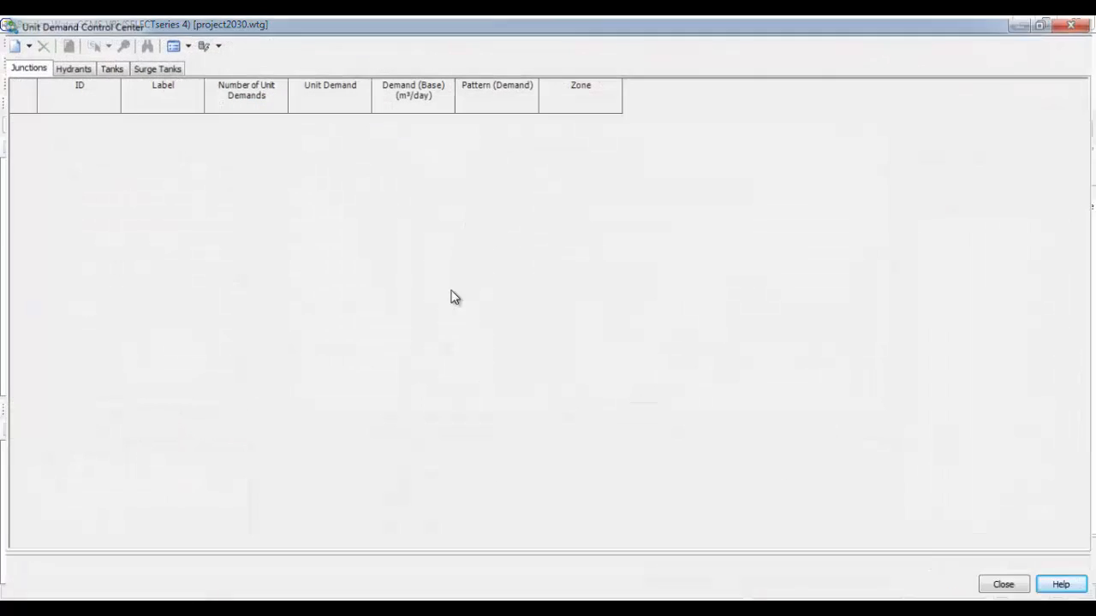
Add unit demands for the zelzal junctions selection set, keeping the count at 0.000 and the pattern Fixed
click(24, 45)
click(40, 57)
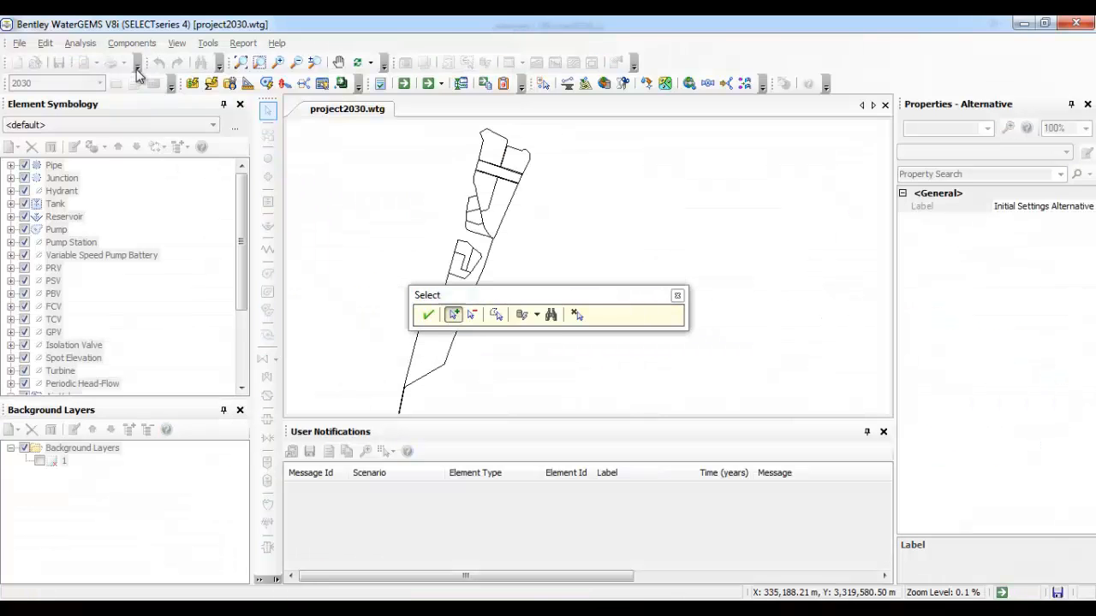
click(537, 315)
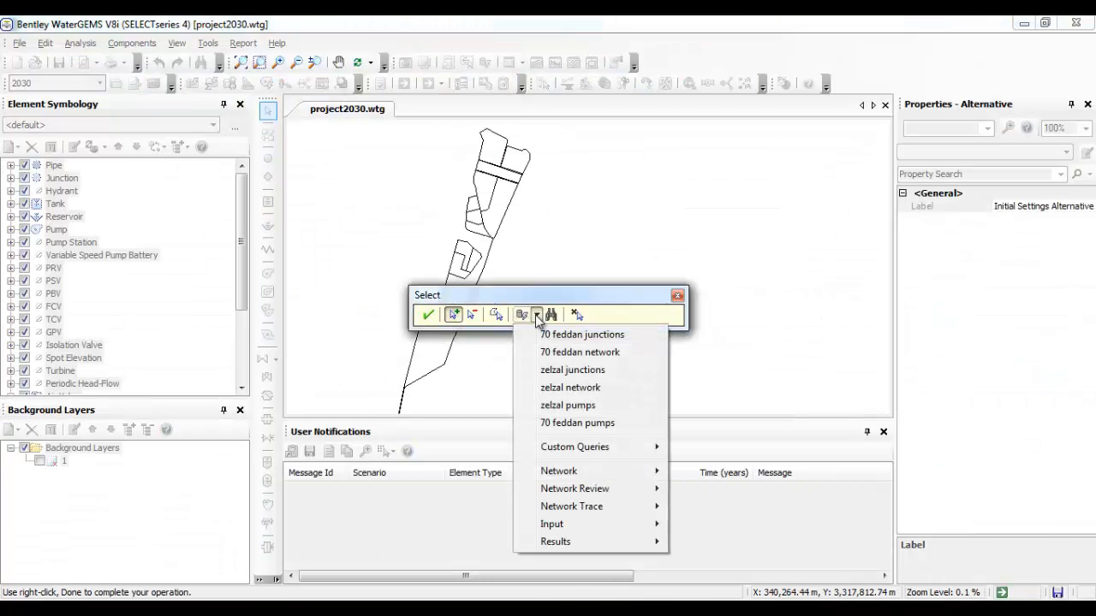
click(599, 374)
click(429, 315)
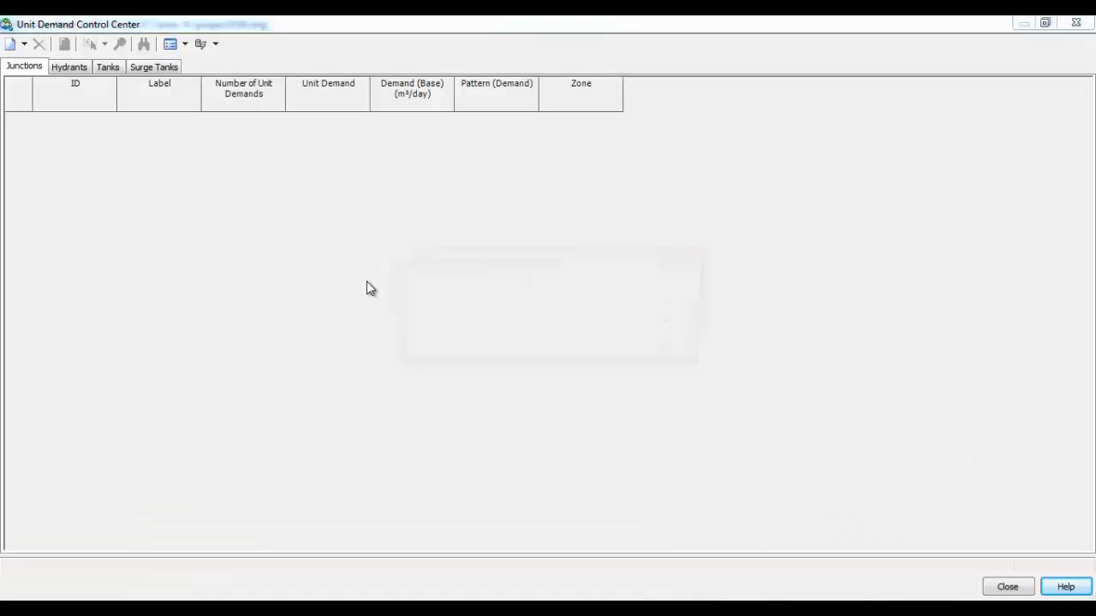
click(568, 350)
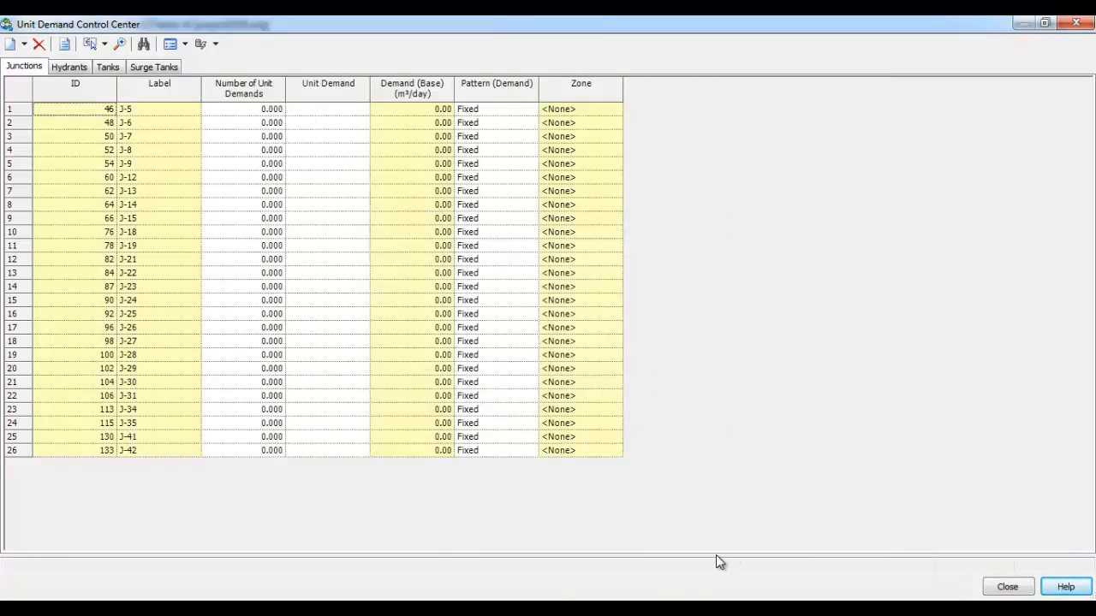
Switch to the demand workbook in Excel and copy the zelzal junctions' pop 2030 values, I2 to I27
mouse_move(619, 609)
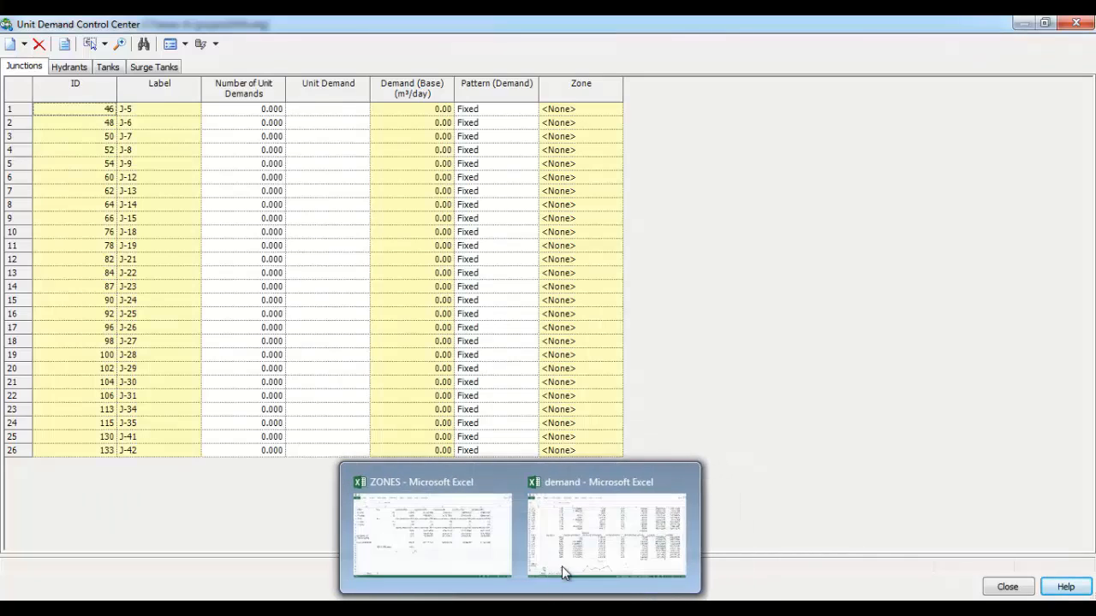
click(562, 572)
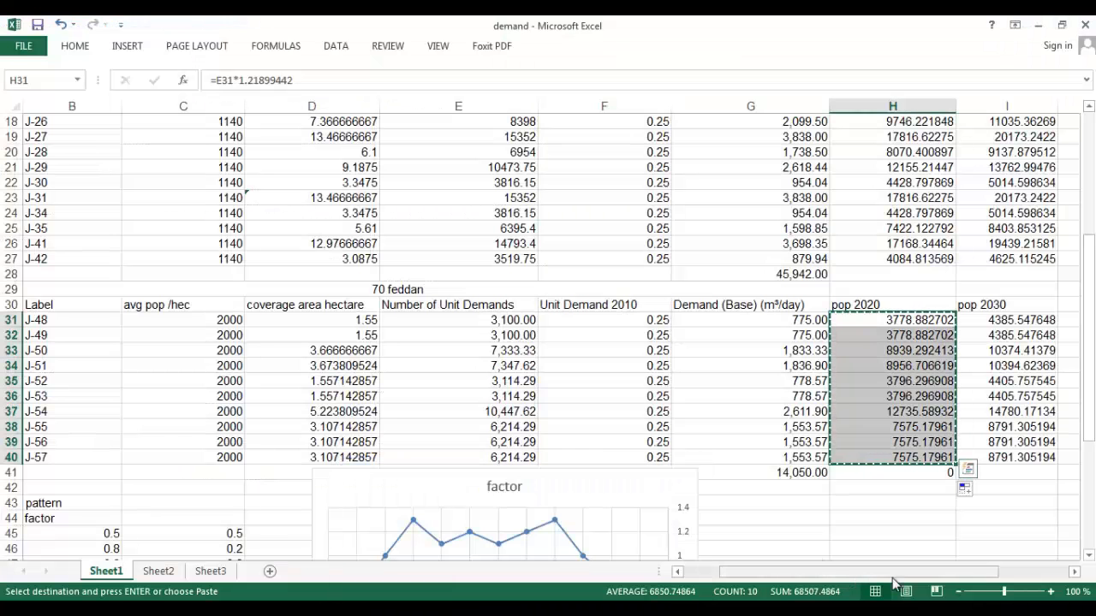
drag(898, 572, 937, 572)
scroll(950, 514, up, 1)
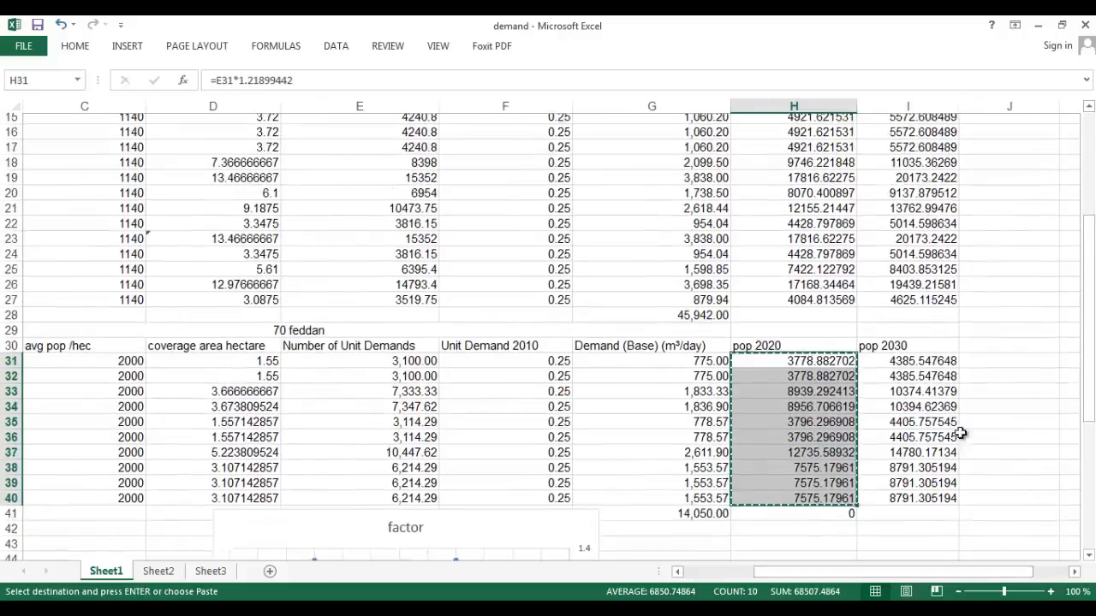
scroll(960, 434, up, 5)
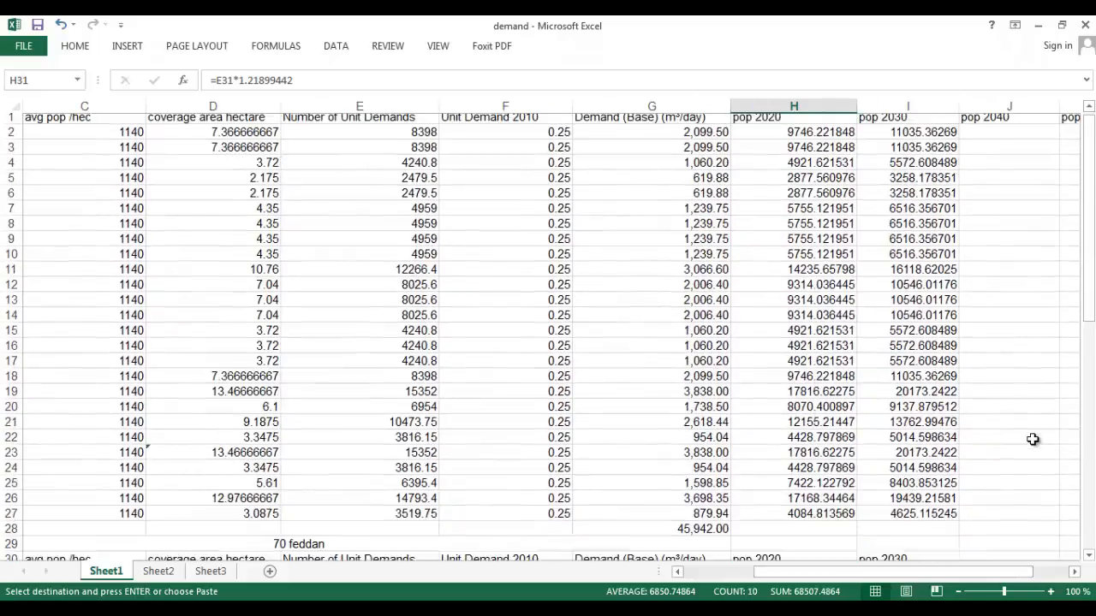
drag(903, 134, 913, 516)
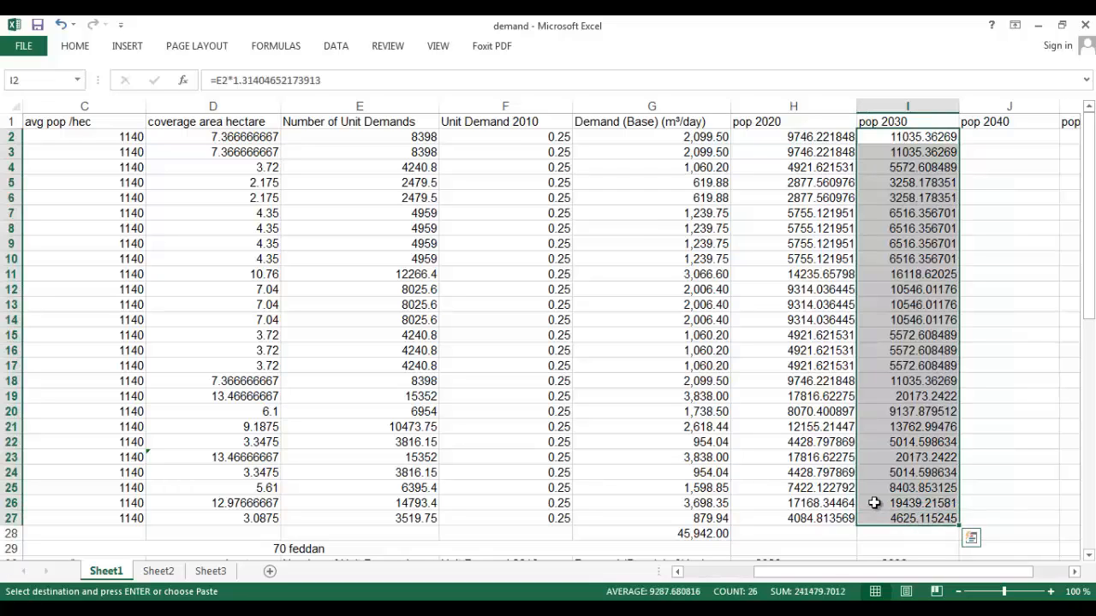
key(ctrl+c)
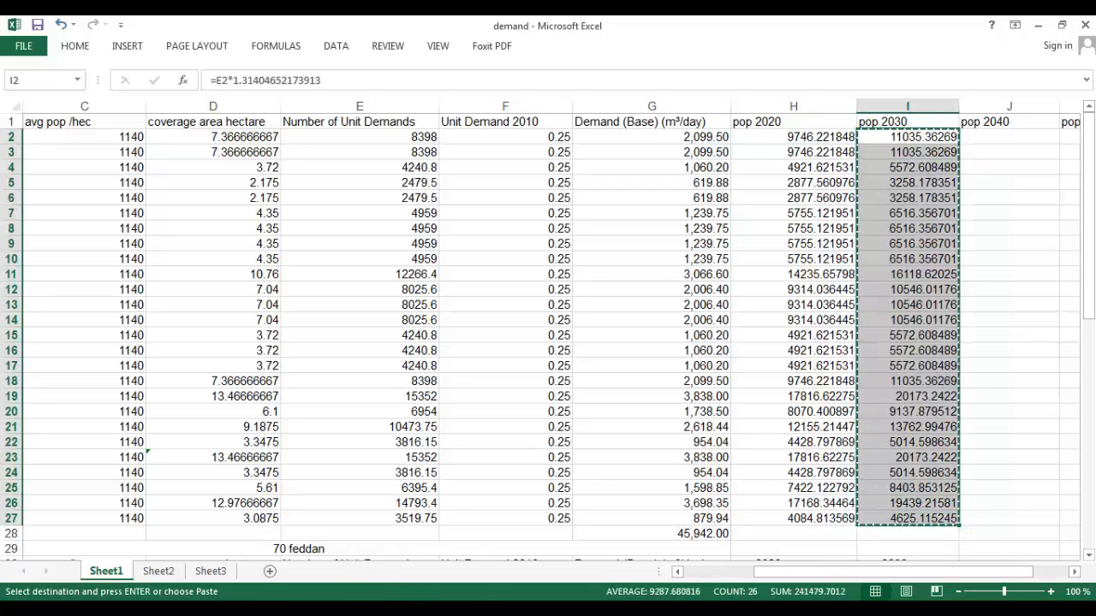
Switch to the WaterGEMS Unit Demand Control Center and paste the zelzal populations into Number of Unit Demands, starting at J-5
key(alt+Tab)
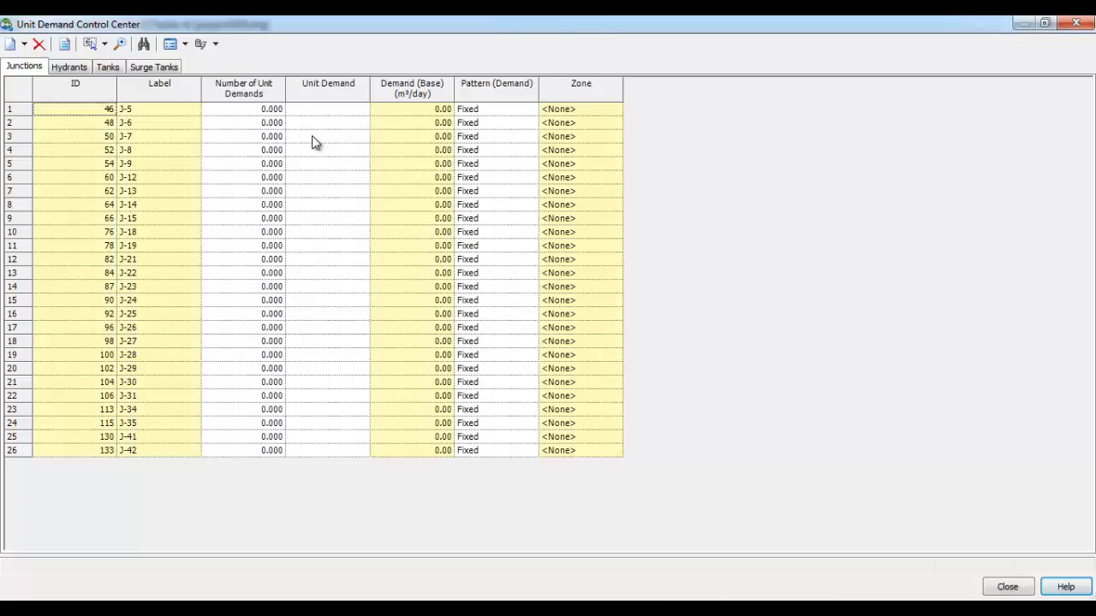
click(257, 109)
key(ctrl+v)
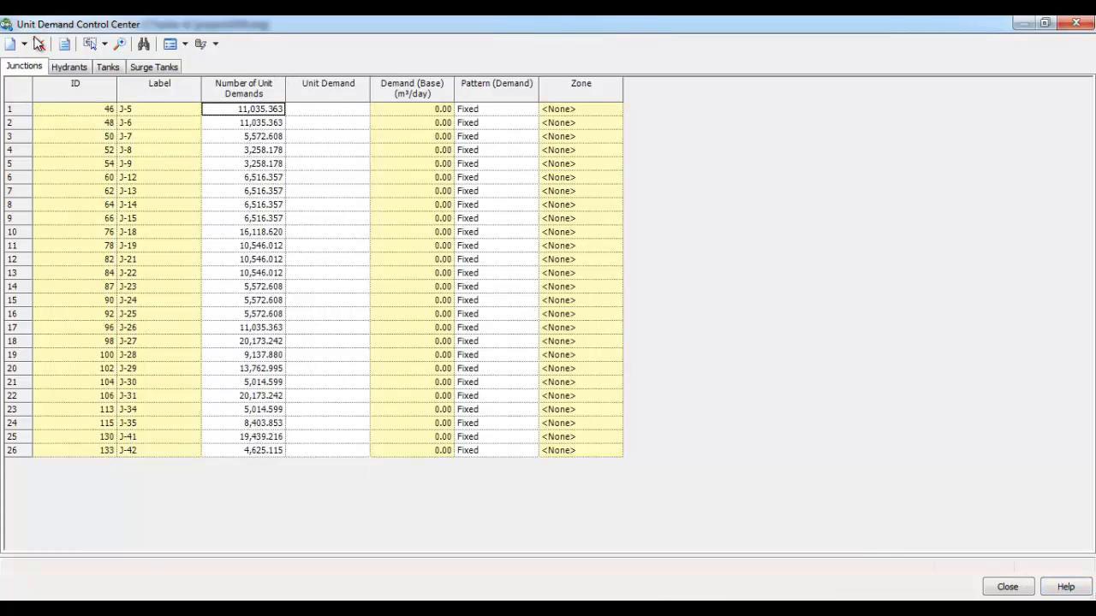
Add unit demands for the 70 feddan junctions selection set, keeping the count at 0.000 and the pattern Fixed
click(10, 44)
click(43, 75)
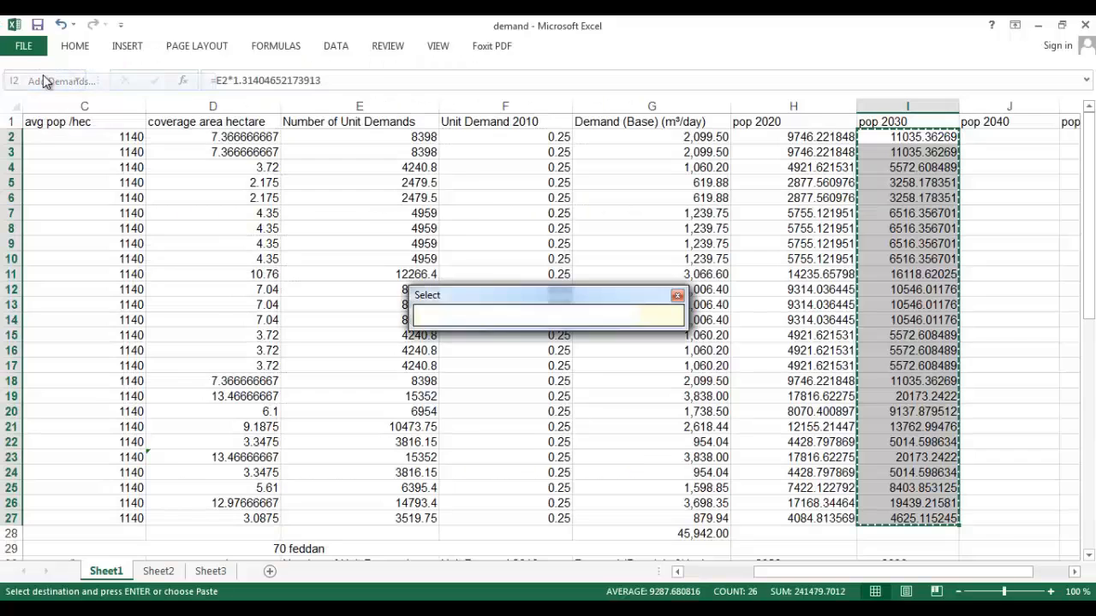
click(536, 315)
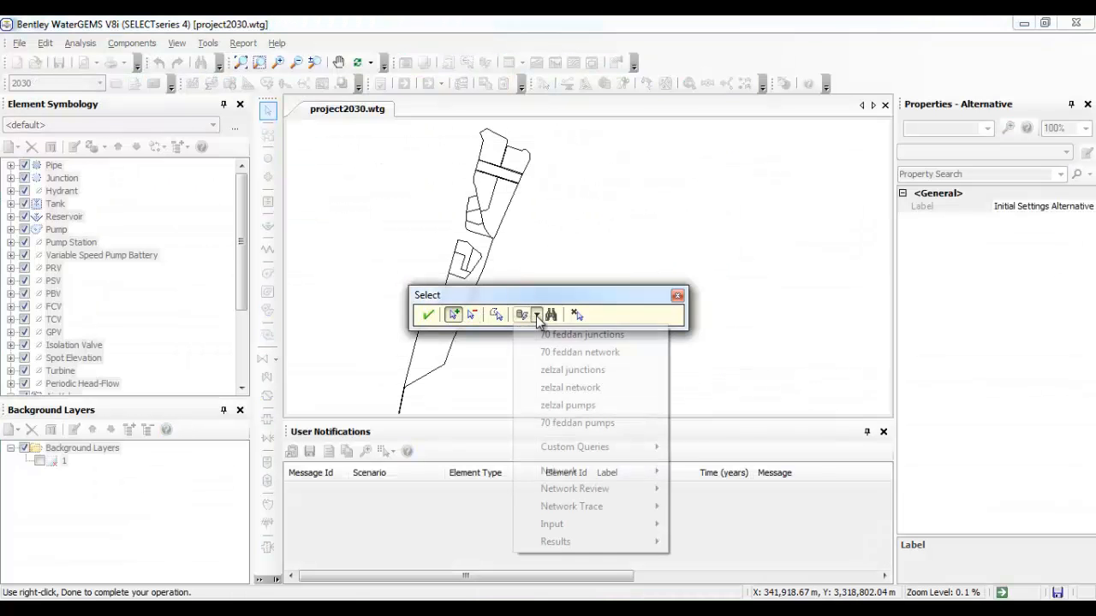
click(609, 335)
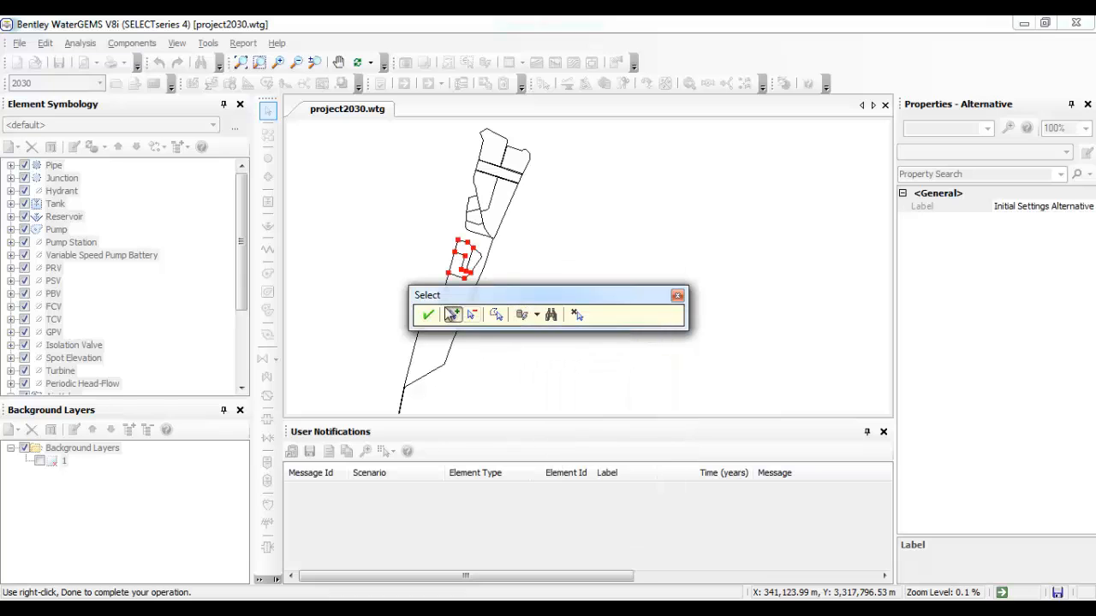
click(428, 314)
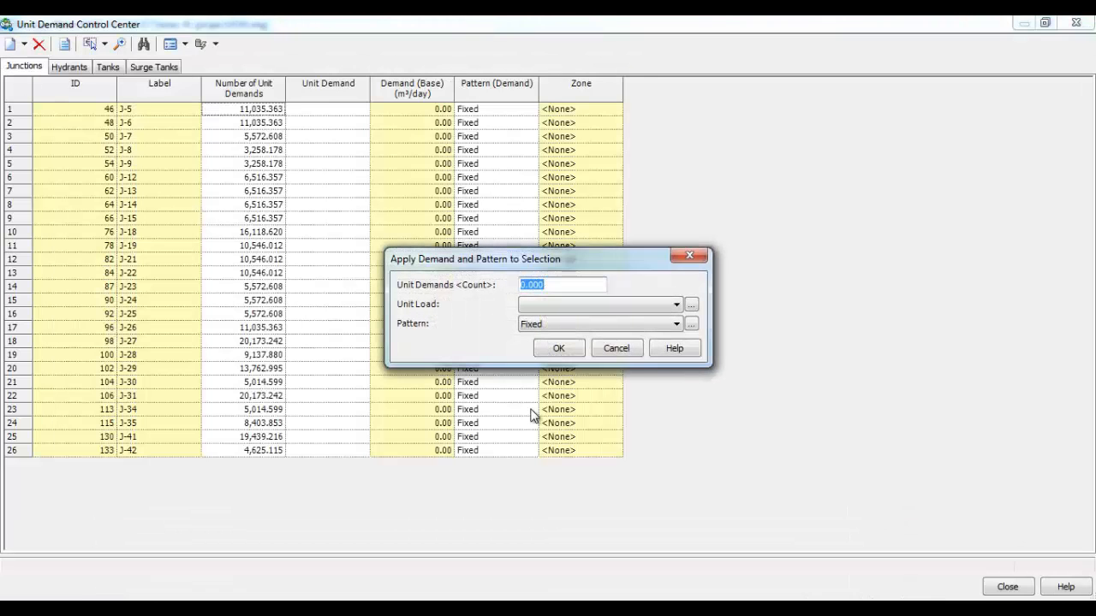
click(561, 346)
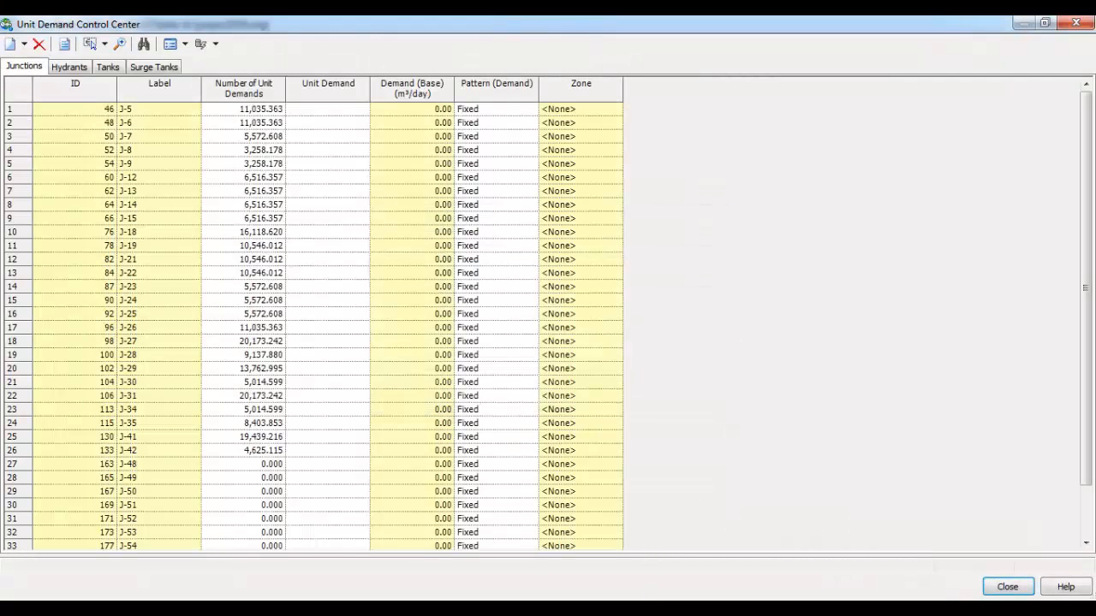
Copy the 70 feddan pop 2030 values from the Excel demand workbook and paste them into WaterGEMS Number of Unit Demands, starting at J-48
click(589, 567)
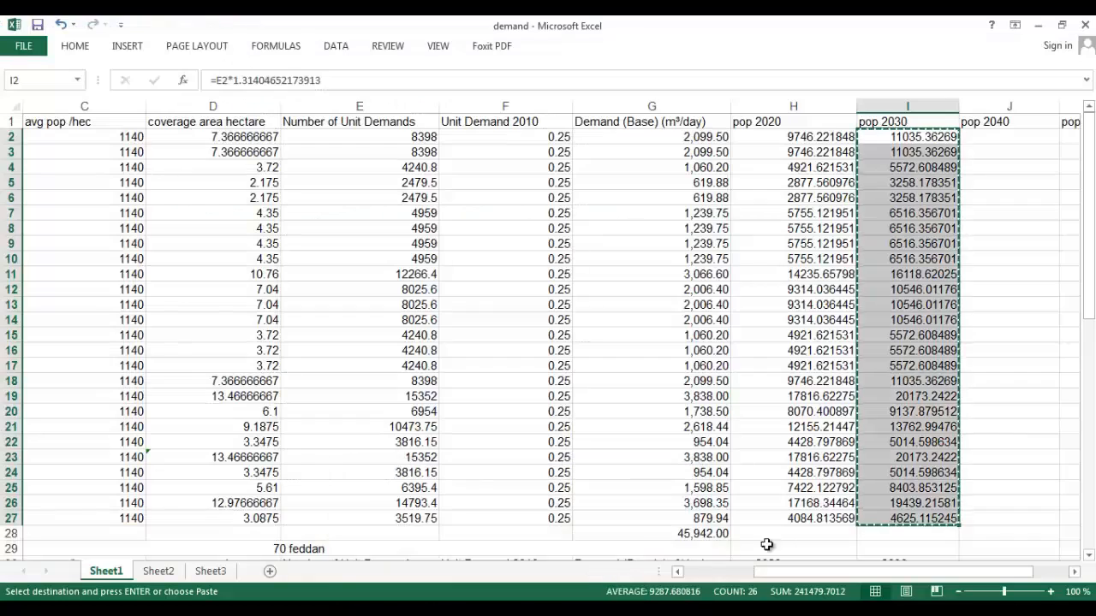
drag(1089, 290, 1088, 397)
drag(929, 350, 938, 481)
key(ctrl+c)
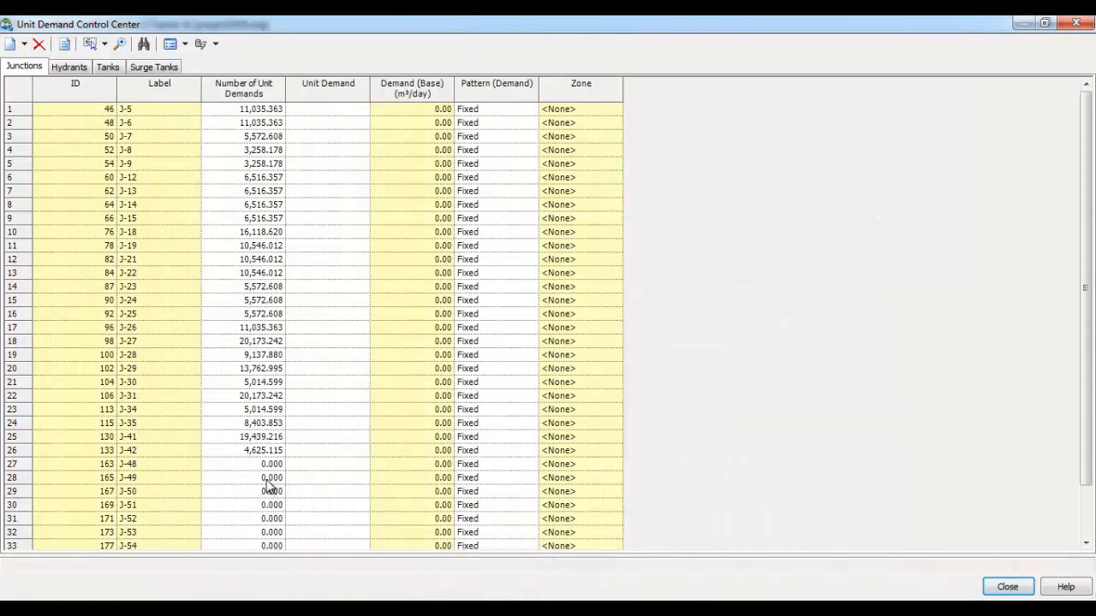
click(268, 466)
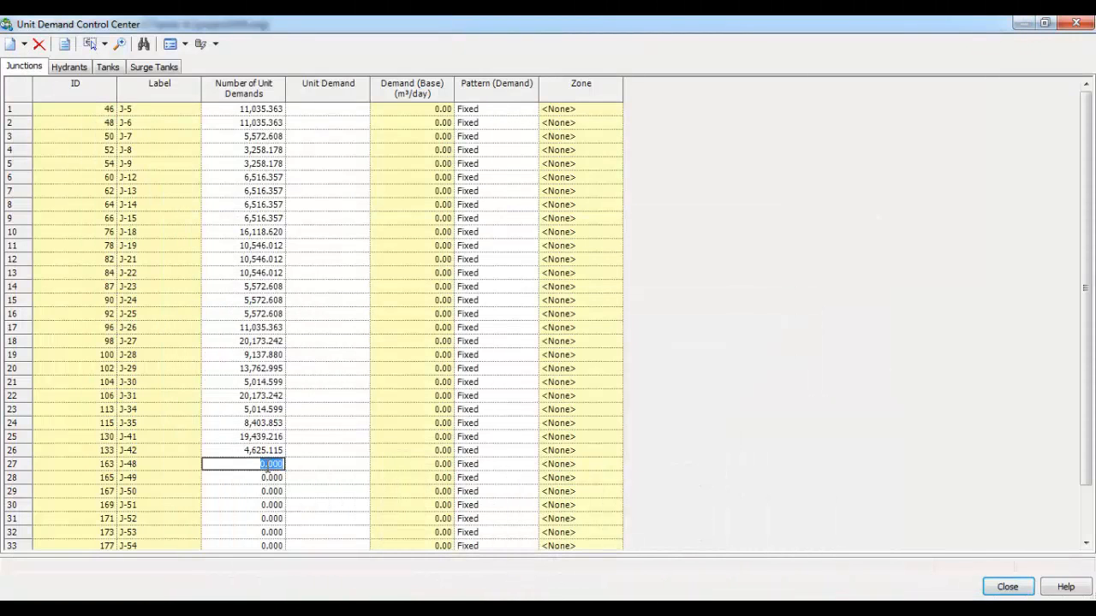
key(ctrl+v)
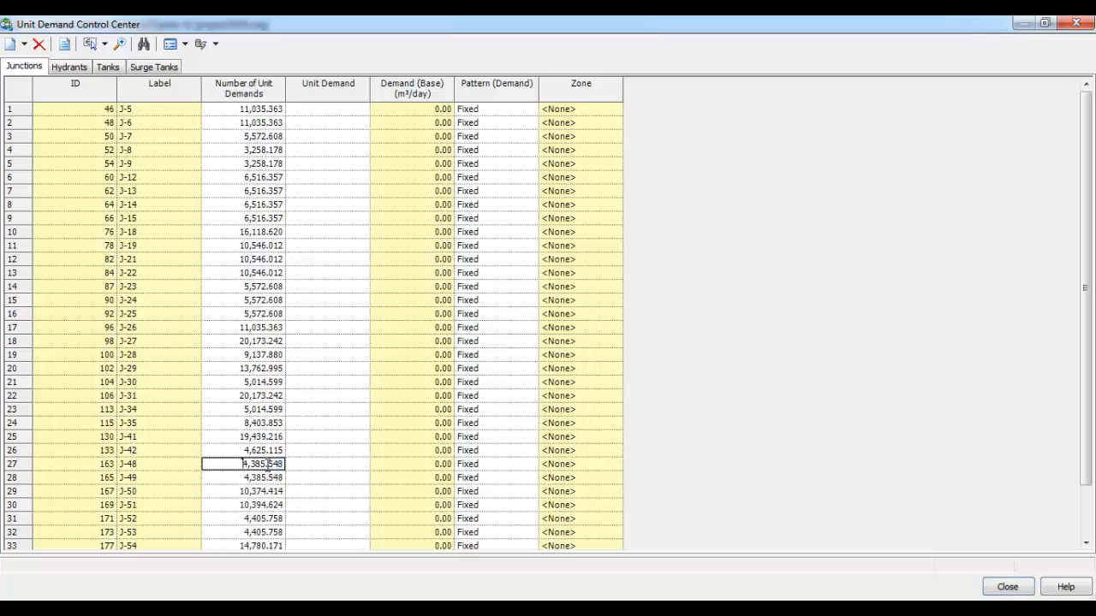
Globally set the Unit Demand of all listed junctions to 2030 and close the Unit Demand Control Center
right_click(336, 95)
click(371, 100)
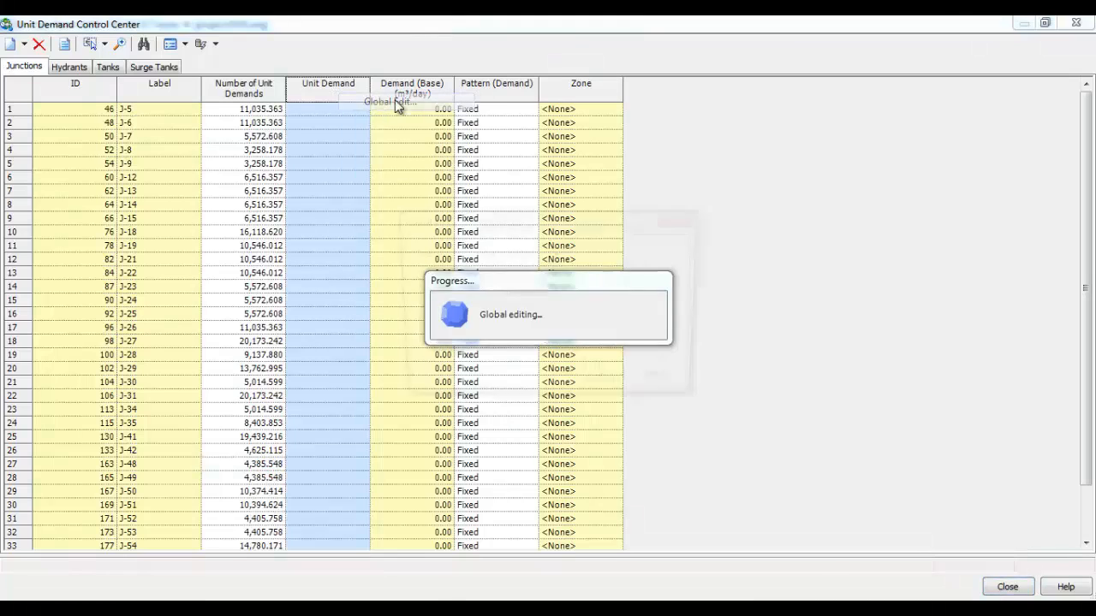
click(556, 273)
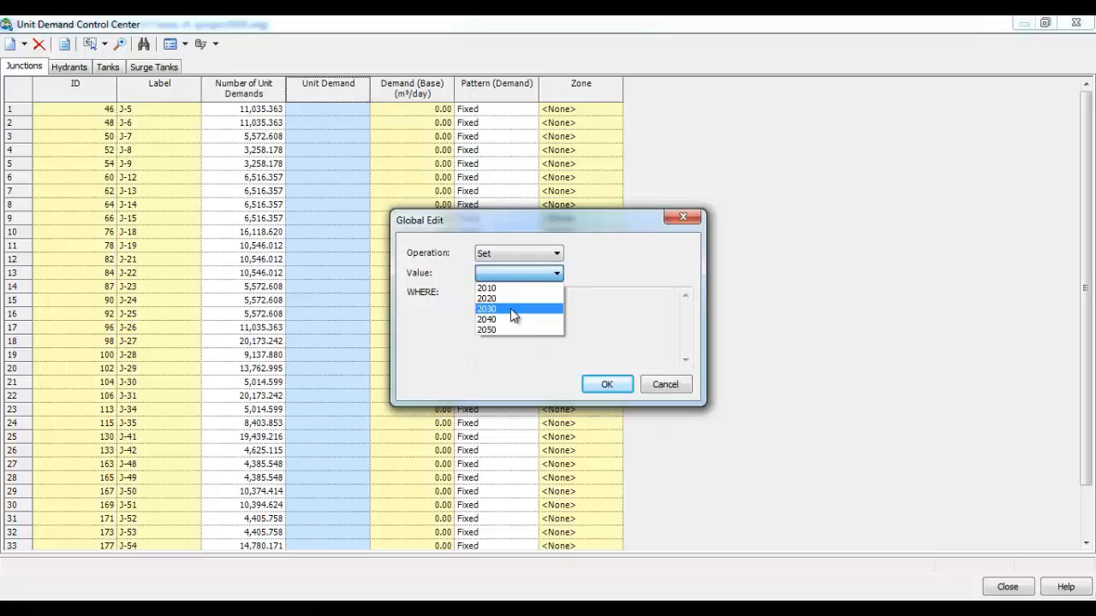
click(510, 308)
click(607, 385)
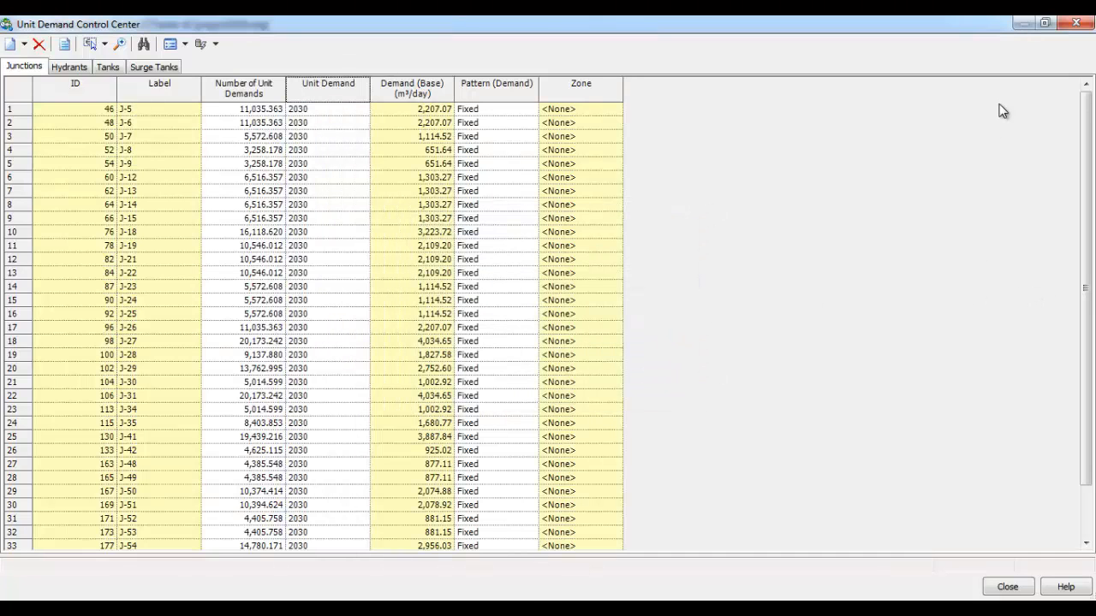
click(1081, 23)
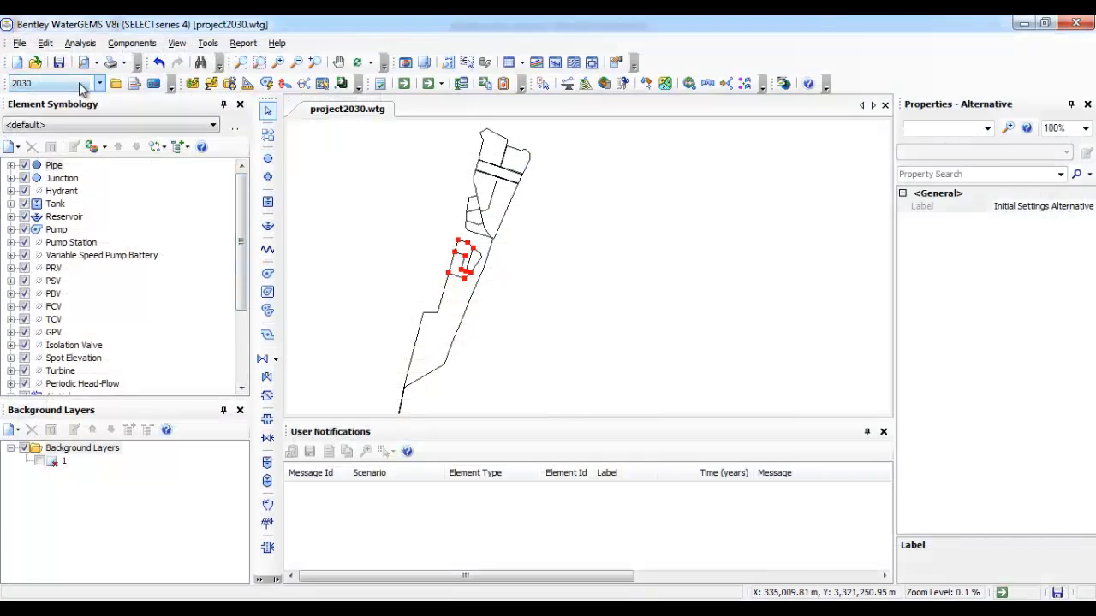
Make 2040 the current scenario and open its Unit Demand Control Center, accepting that cancel and undo are unavailable
click(100, 83)
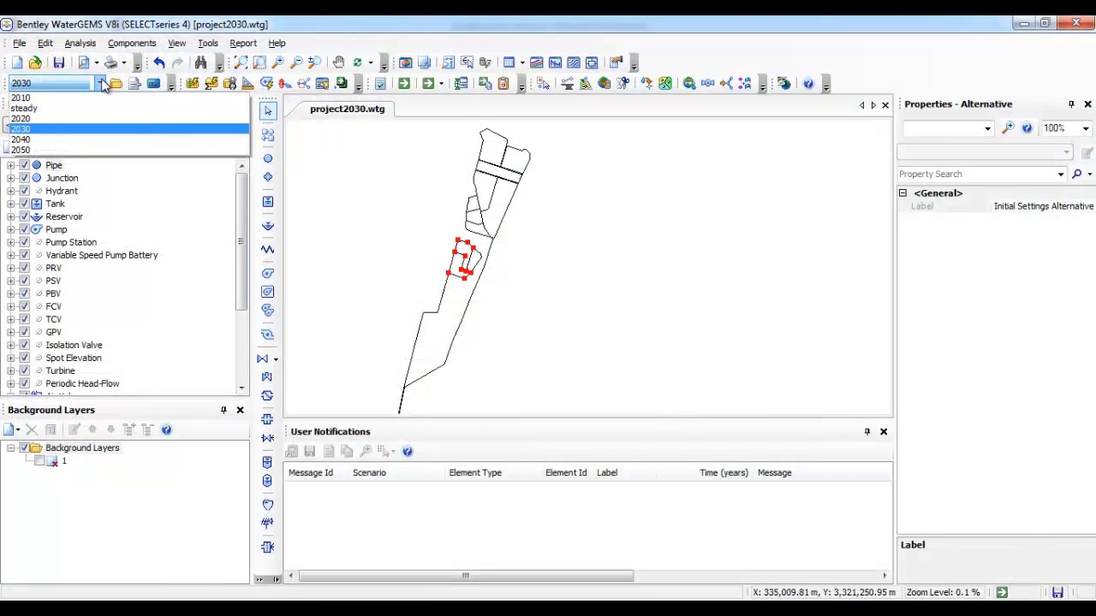
click(70, 139)
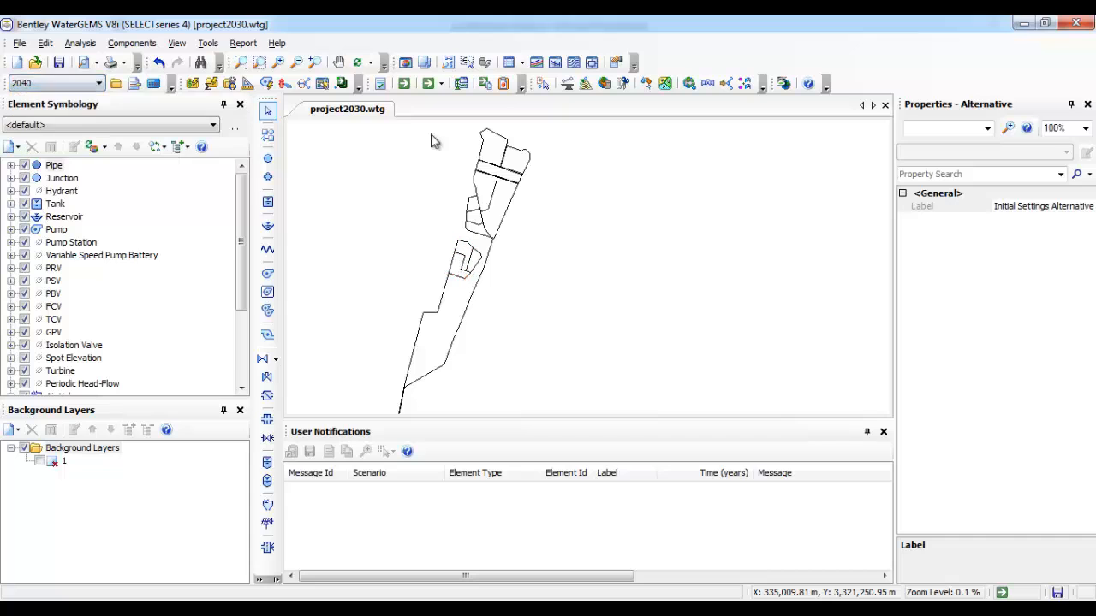
click(208, 43)
click(285, 212)
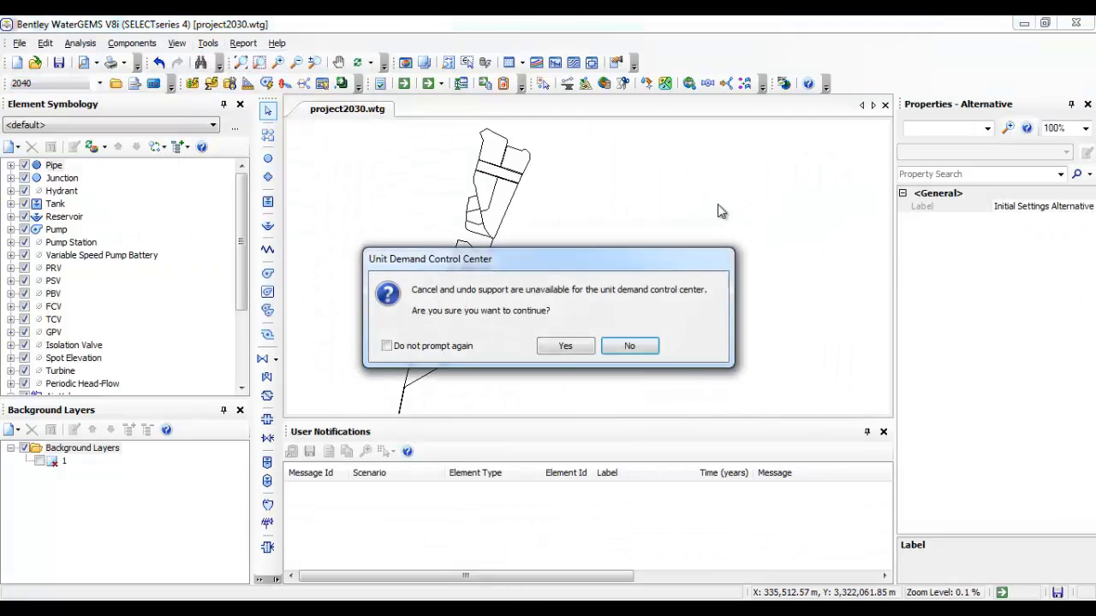
click(572, 347)
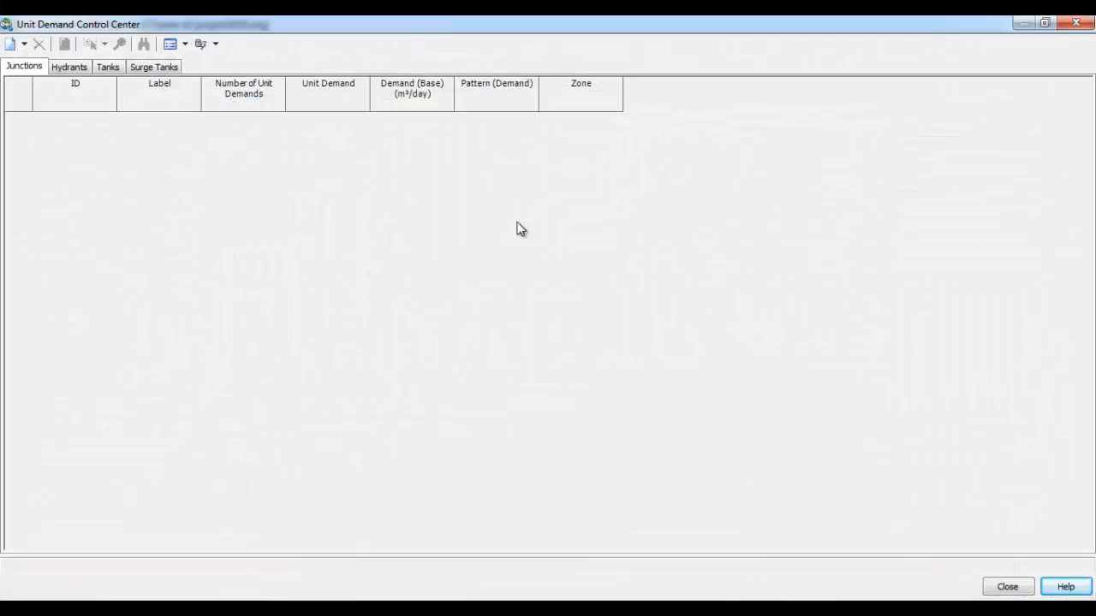
Add unit demands for the zelzal junctions selection set in scenario 2040, keeping the count at 0.000 and the pattern Fixed
click(24, 44)
click(32, 66)
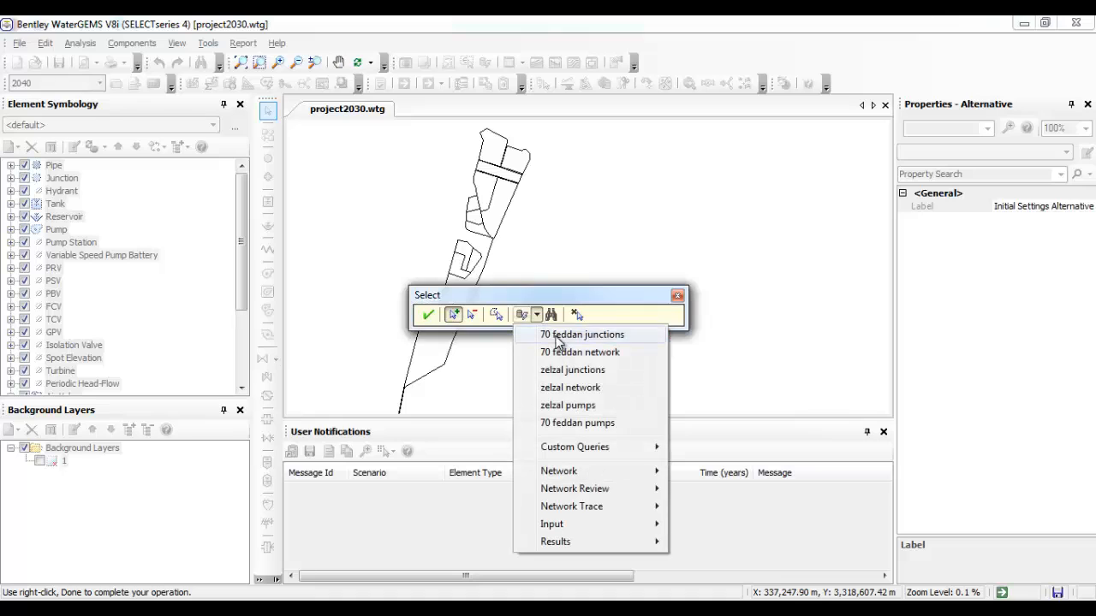
click(605, 374)
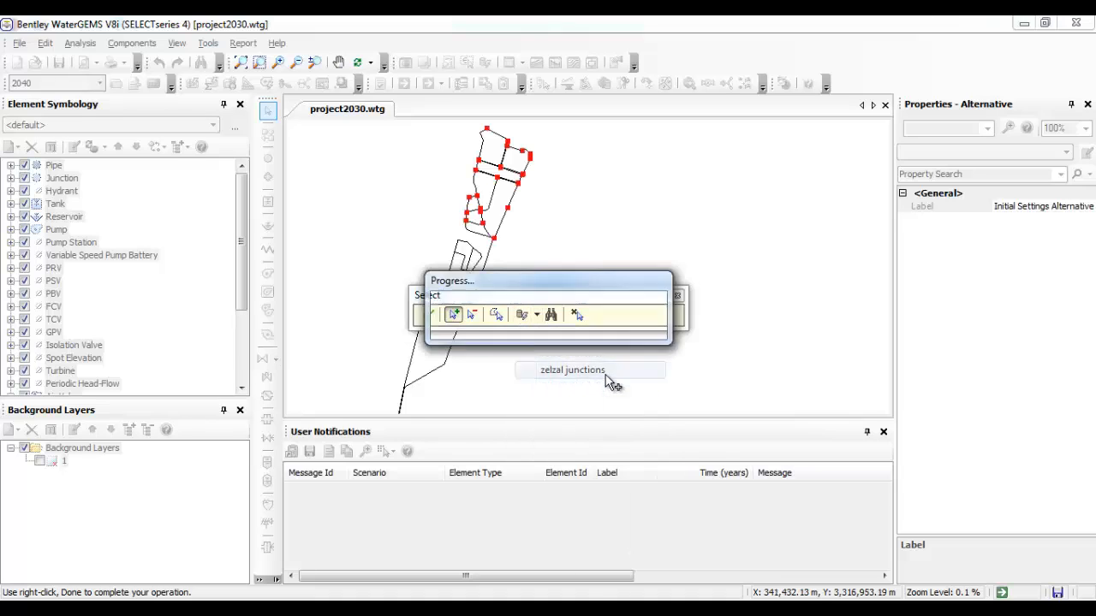
click(427, 316)
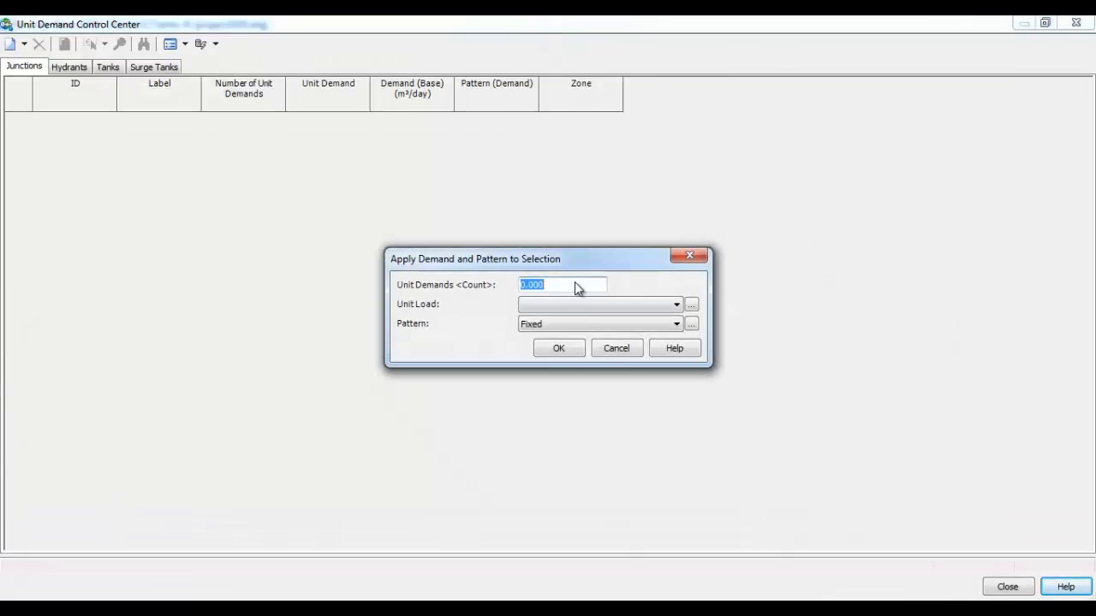
click(558, 348)
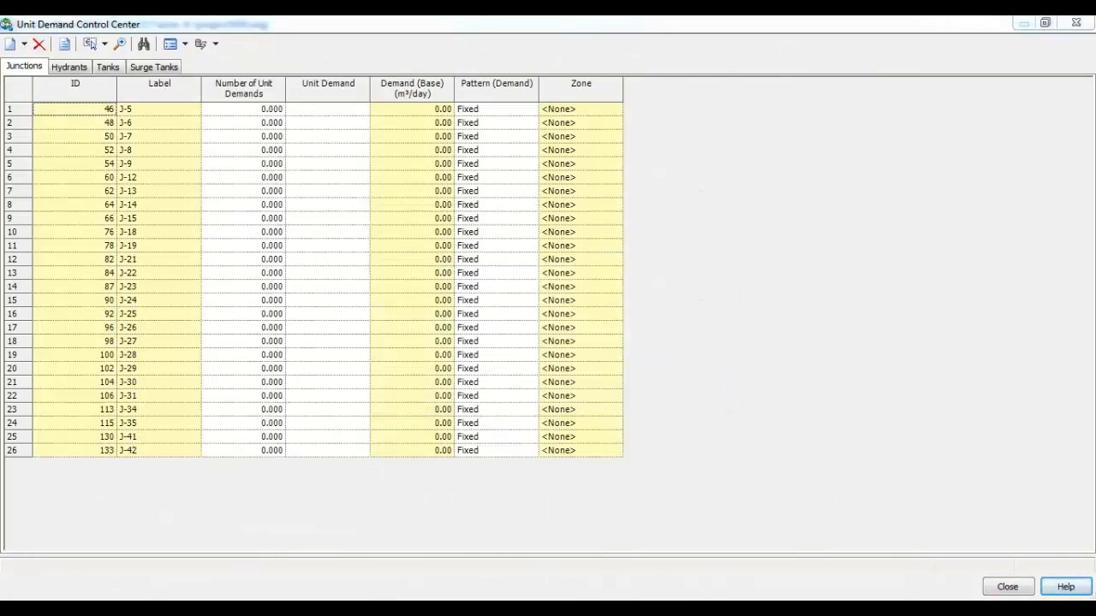
Using El zelzal's populations on the PowerPoint slide, divide 267080.5748 by 184000 in Calculator and copy the result
click(601, 558)
click(599, 597)
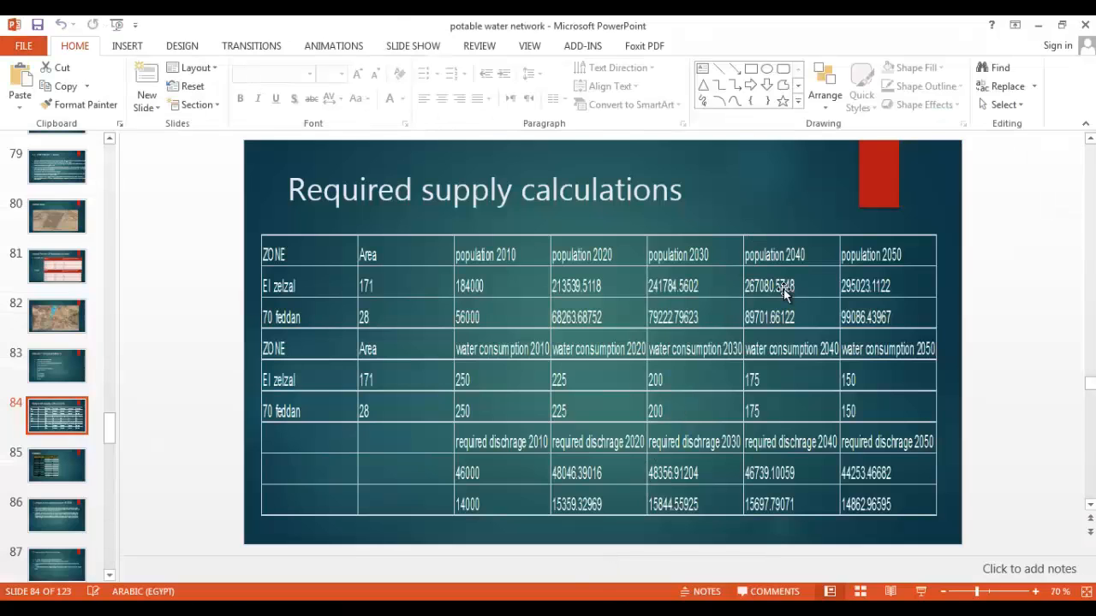
click(736, 599)
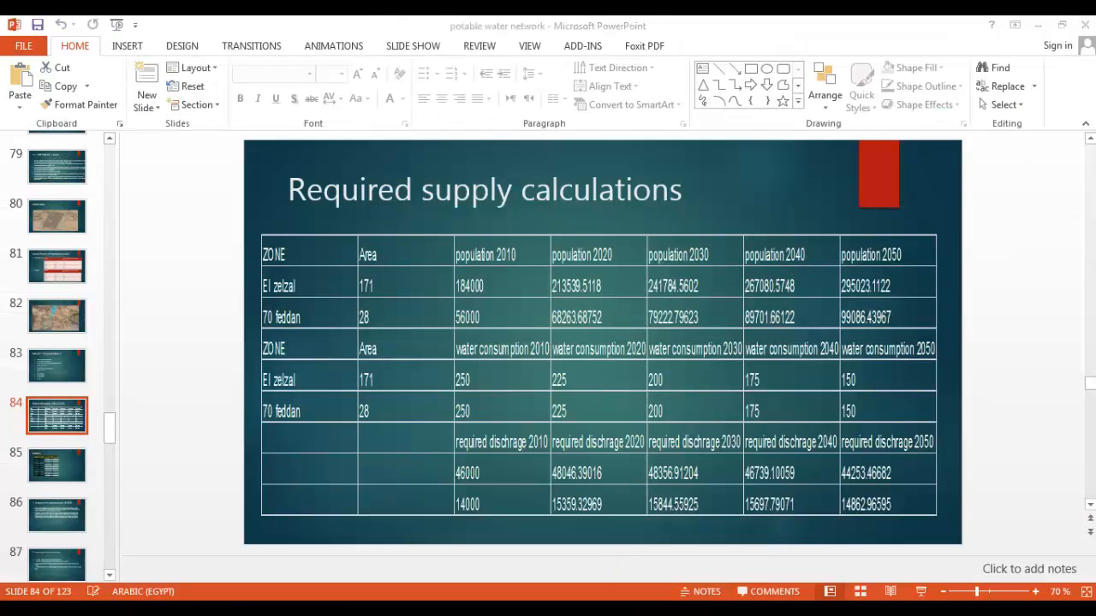
key(Escape)
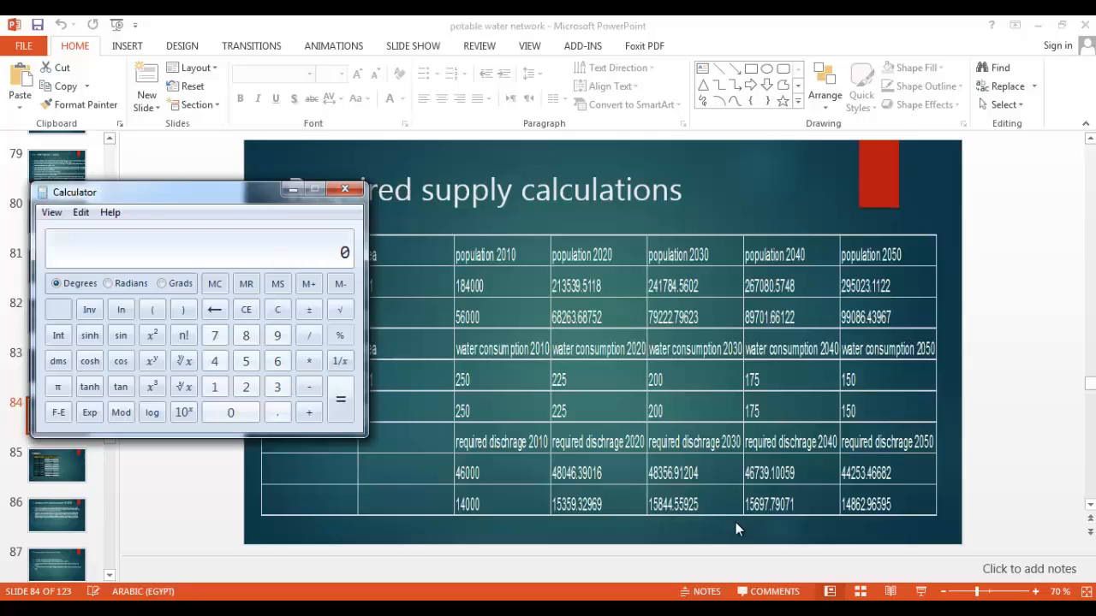
text(267080.57)
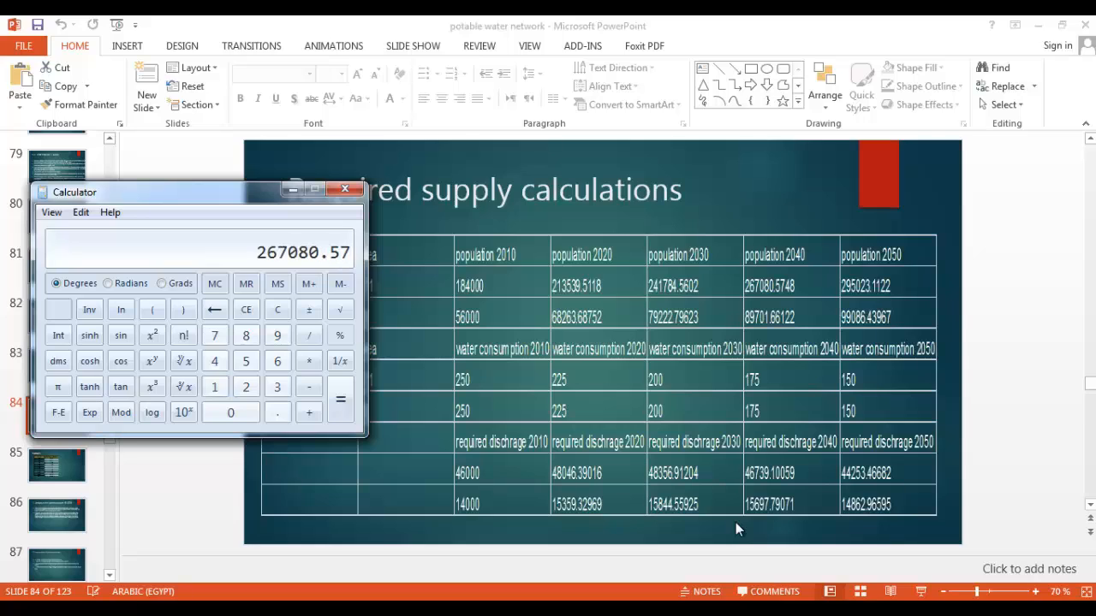
text(48)
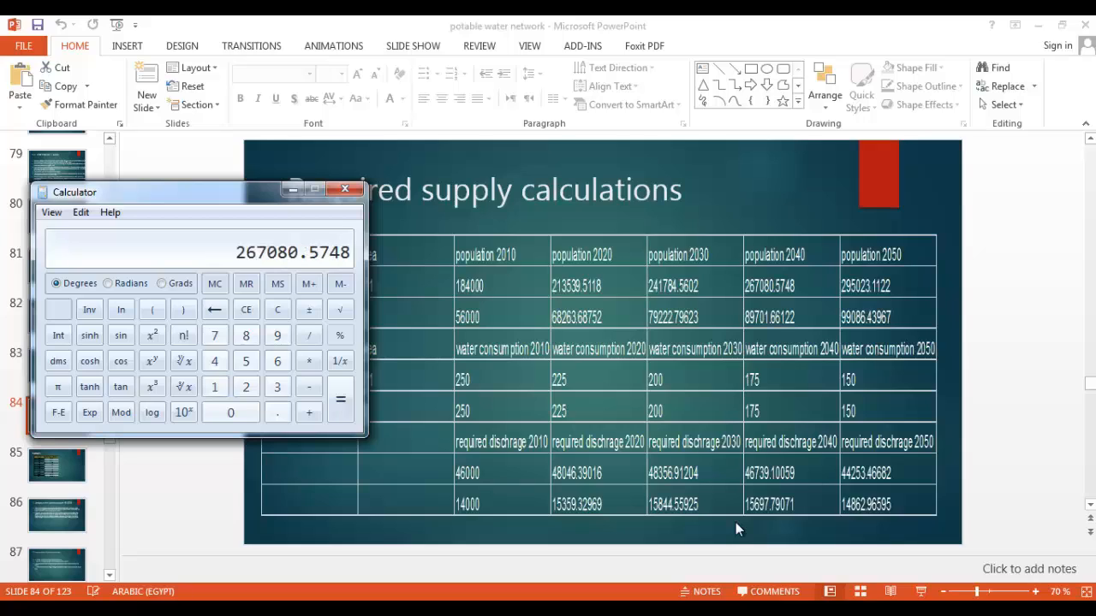
key(slash)
text(1)
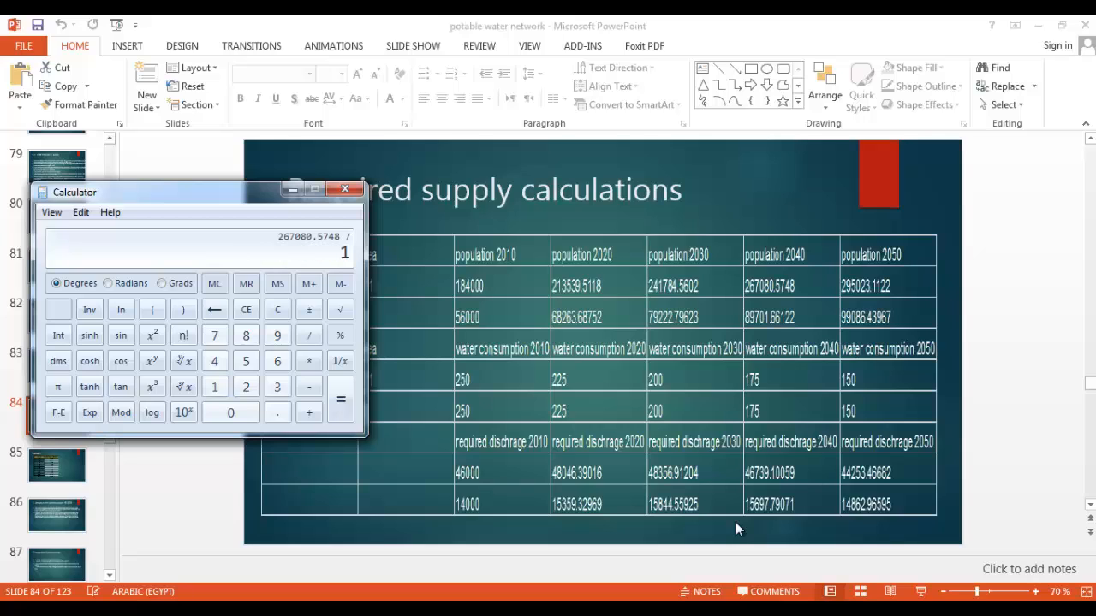
text(84000)
key(Return)
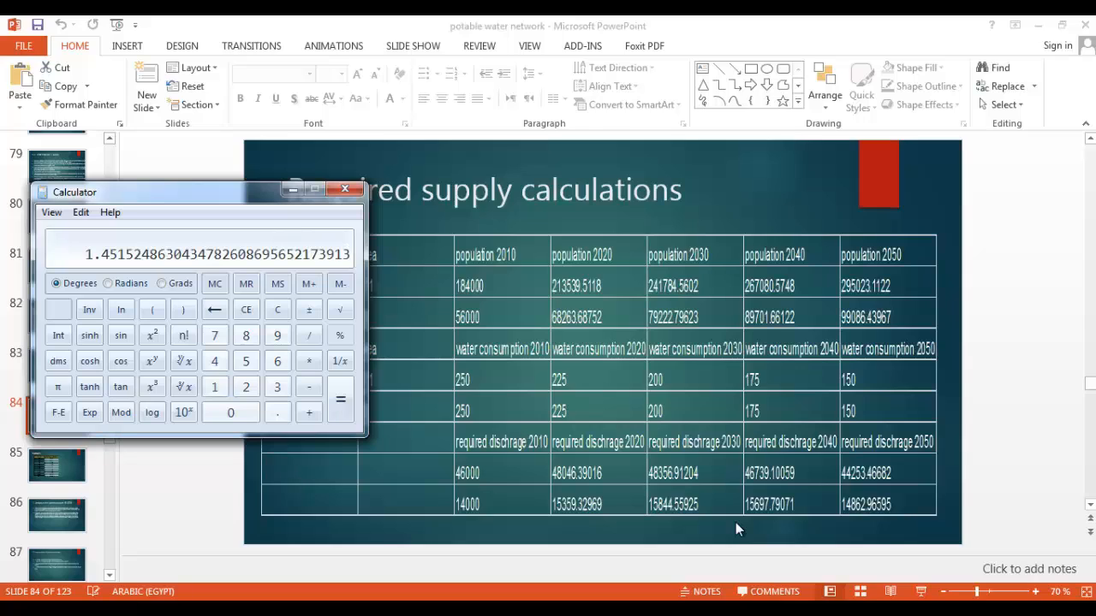
right_click(205, 257)
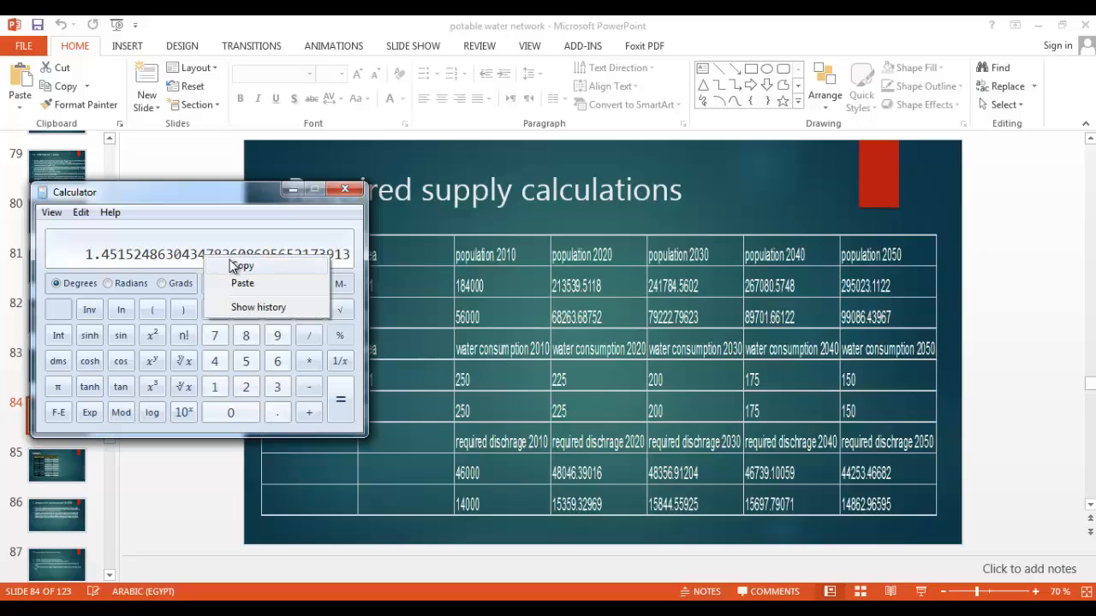
click(238, 266)
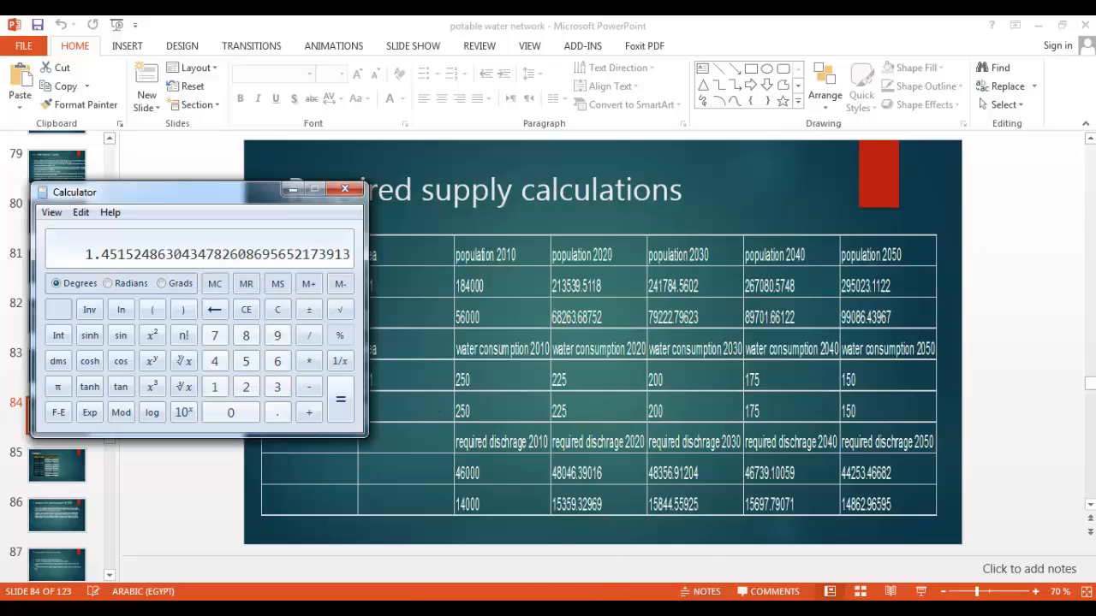
In the Excel demand workbook, enter =E2*1.45152486304347 in pop 2040 cell J2 and fill it down to J27
click(619, 534)
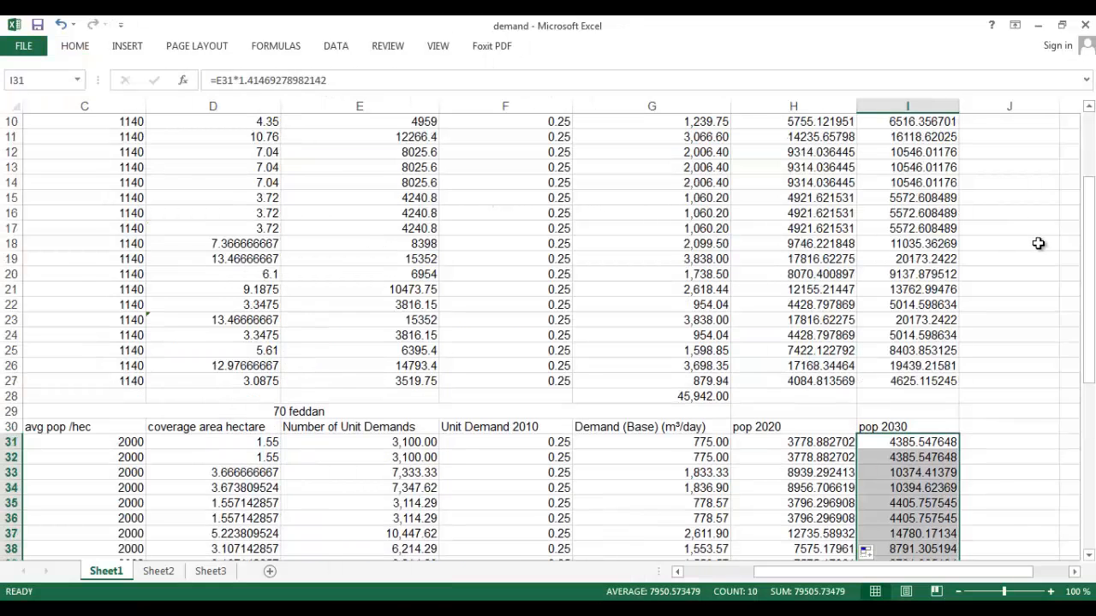
scroll(1037, 243, up, 3)
click(1013, 138)
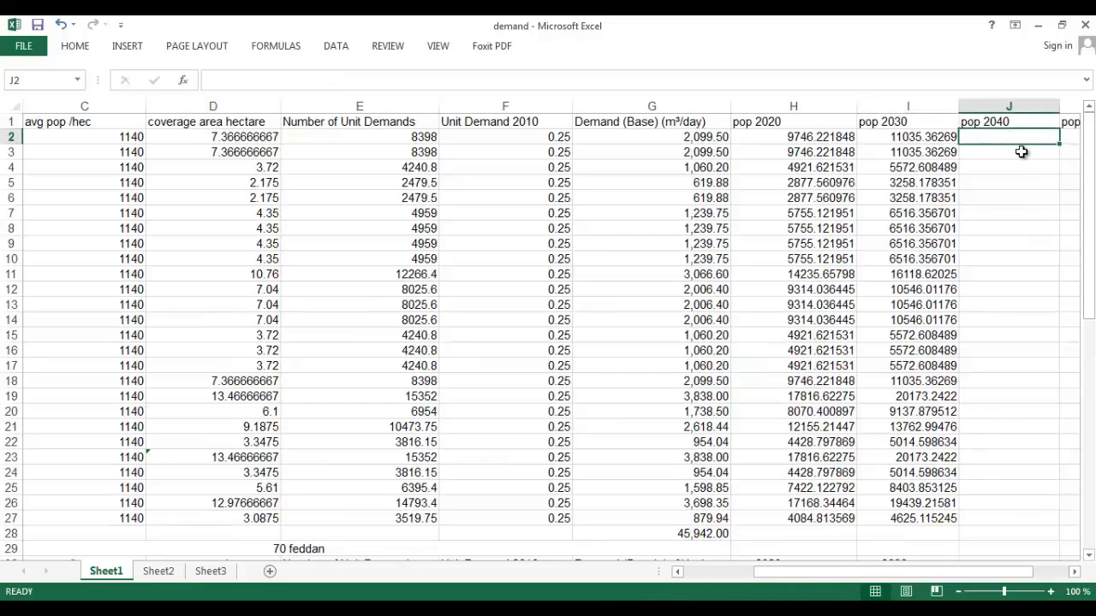
key(ctrl+v)
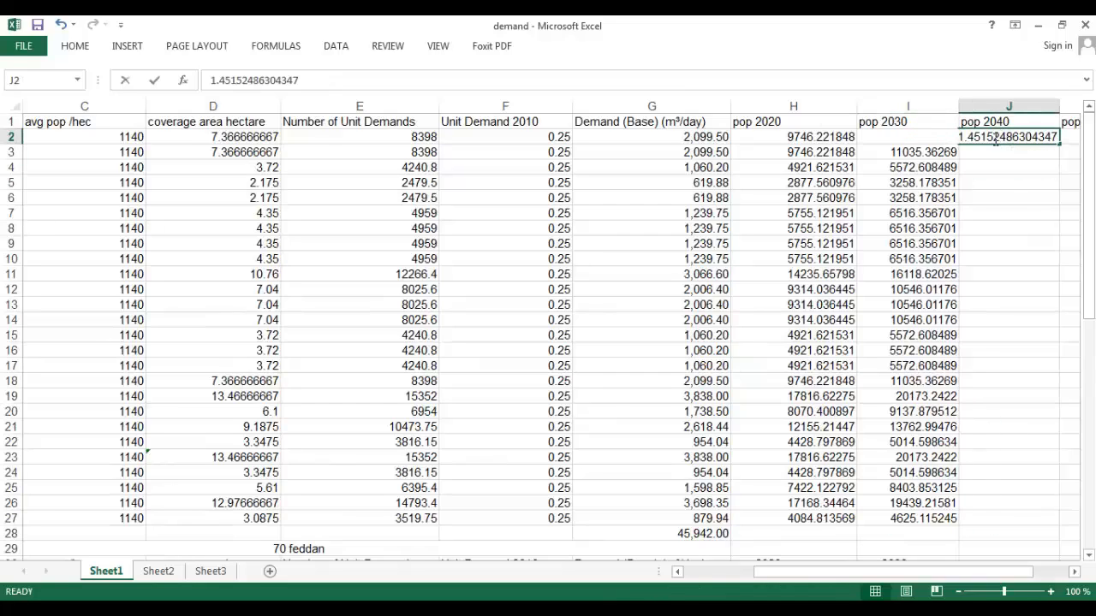
double_click(970, 140)
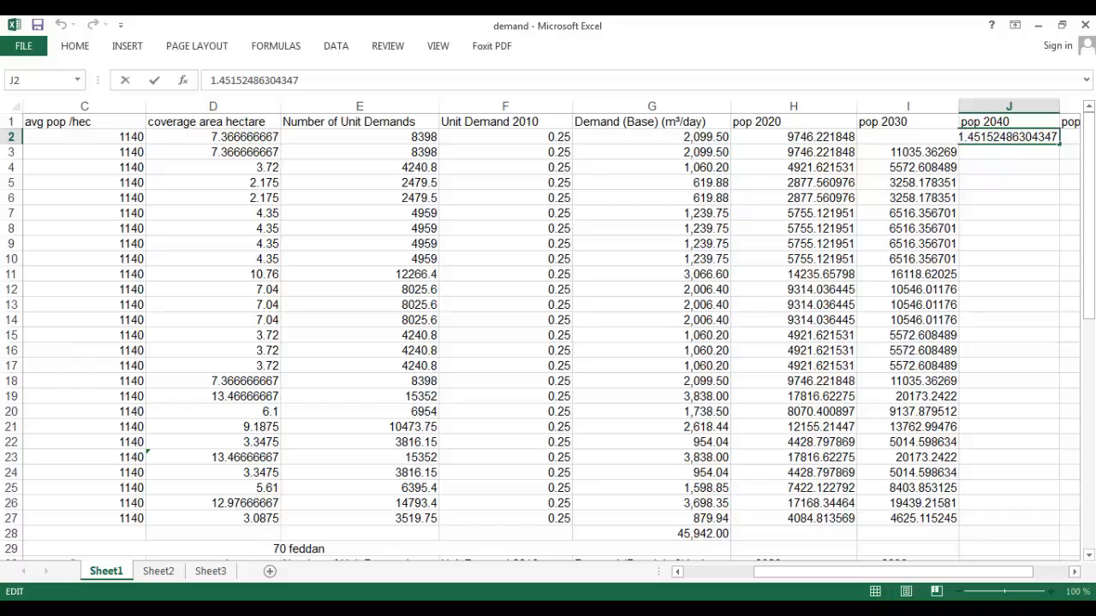
text(=)
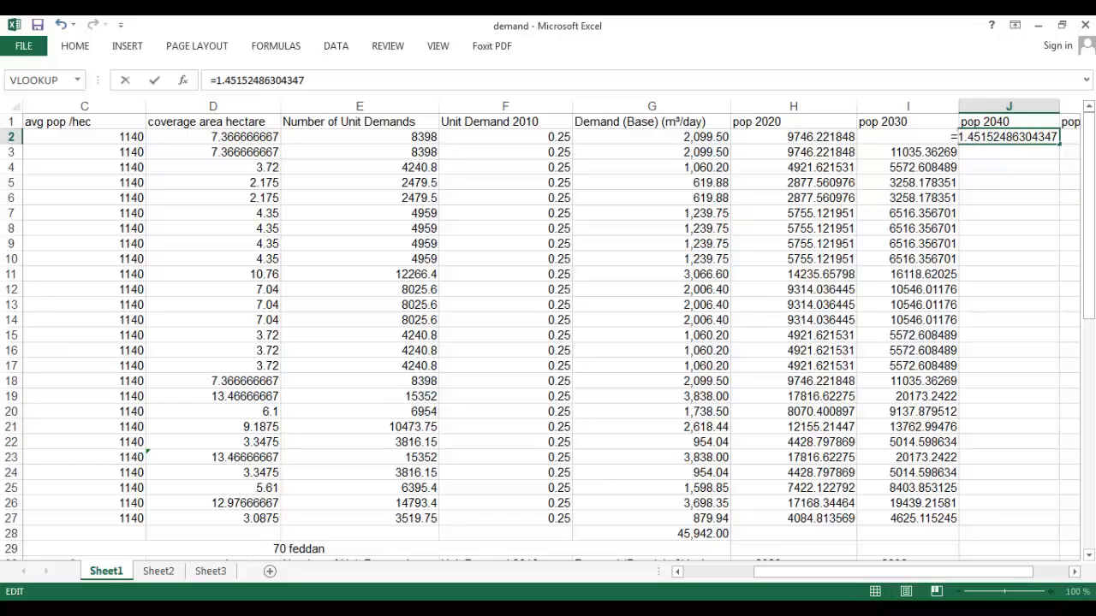
text(3)
key(BackSpace)
text(ee)
key(BackSpace)
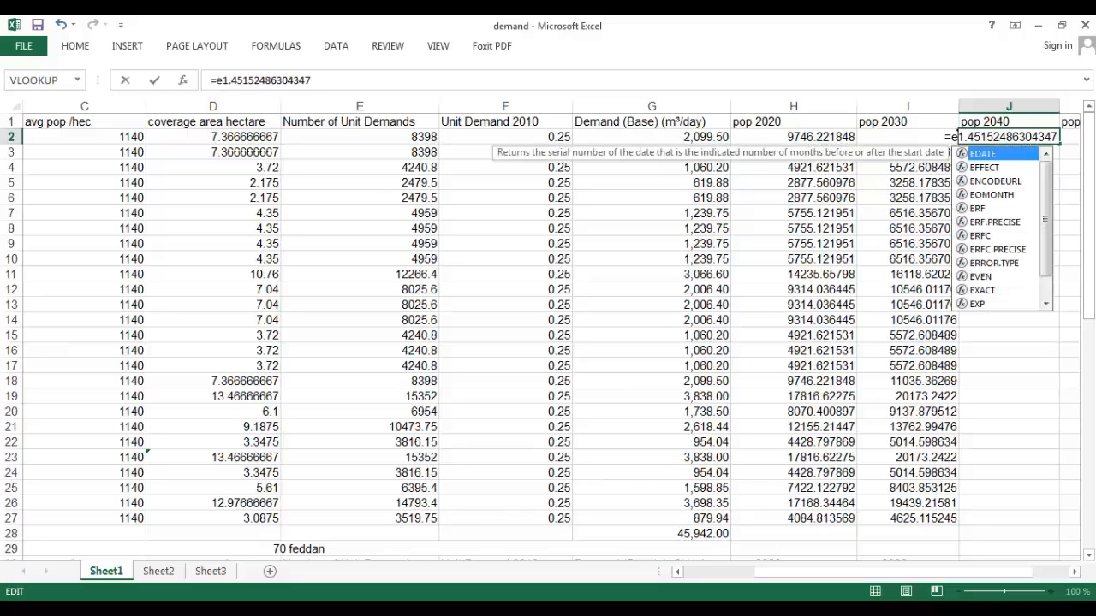
text(2)
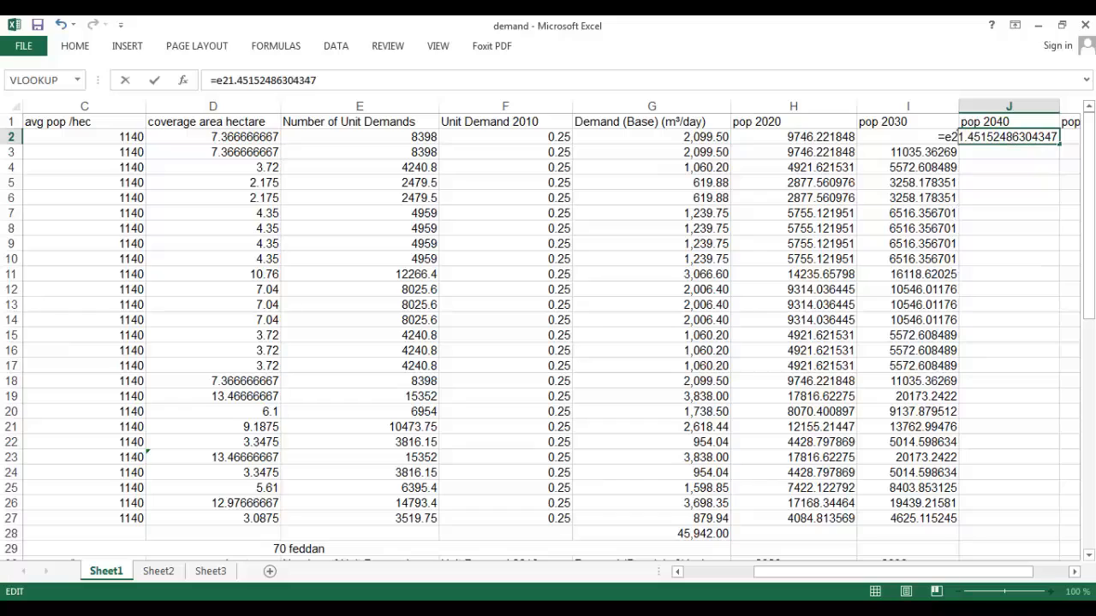
text(*)
key(Return)
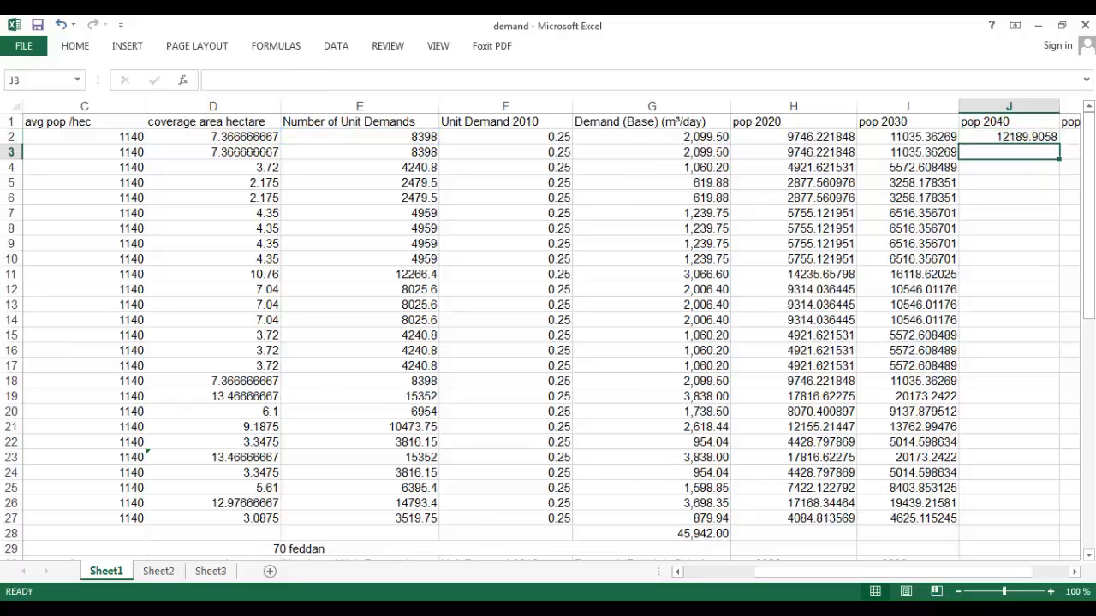
click(1022, 140)
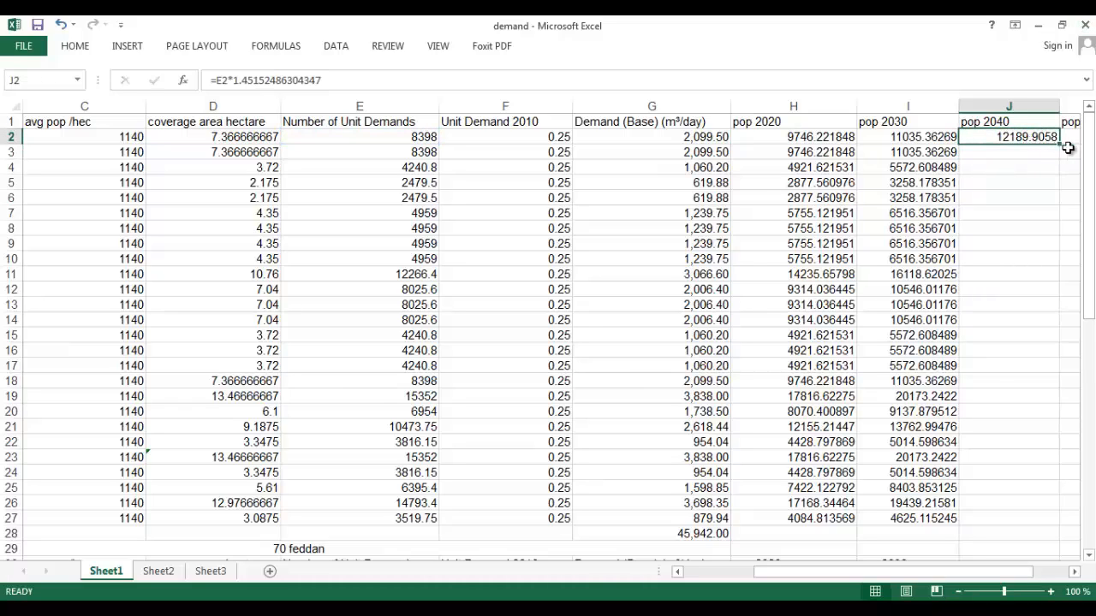
drag(1060, 144, 1060, 525)
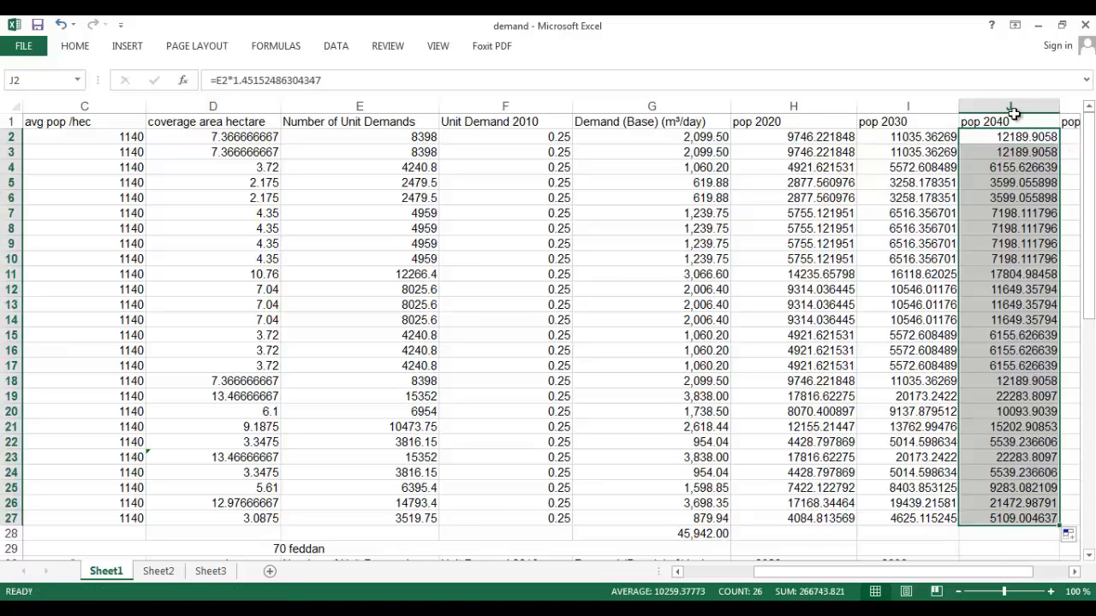
Copy the pop 2040 values J2:J27 and paste them into WaterGEMS Number of Unit Demands, starting at J-5
key(ctrl+c)
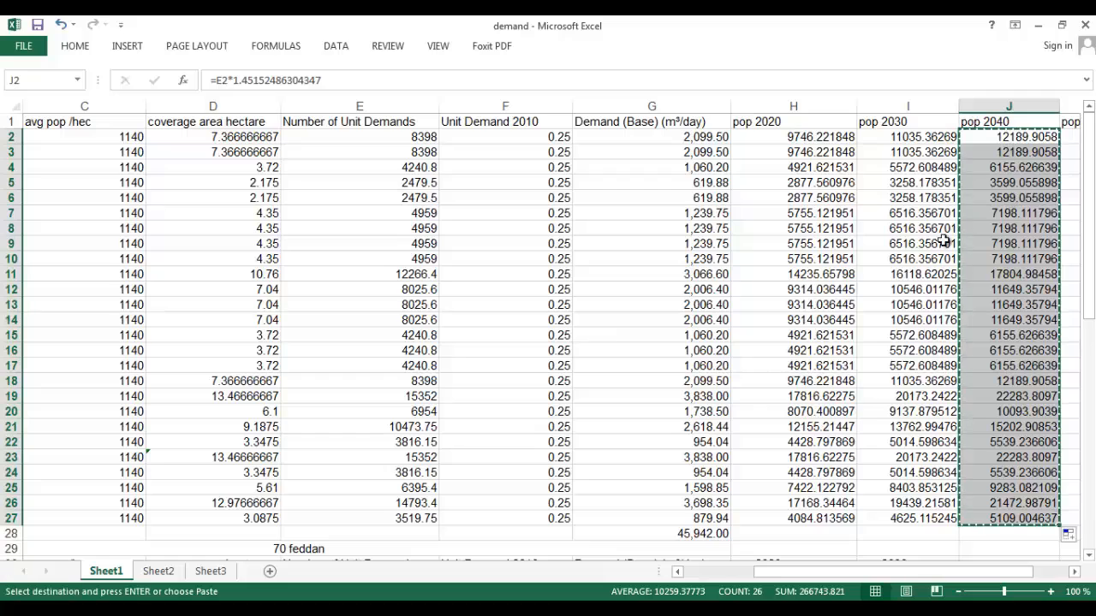
key(alt+Tab)
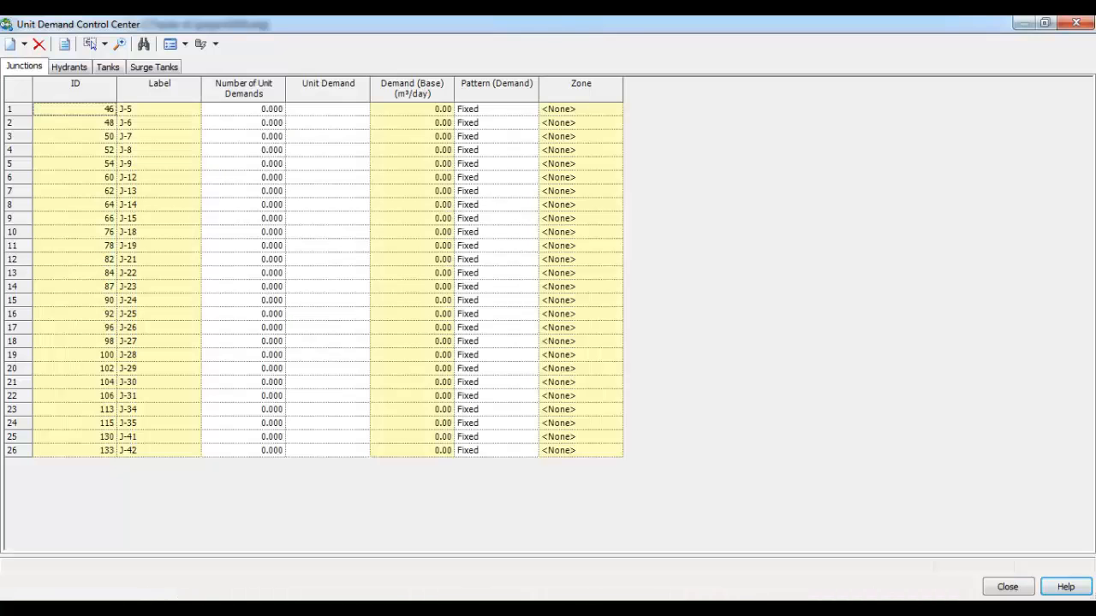
click(251, 110)
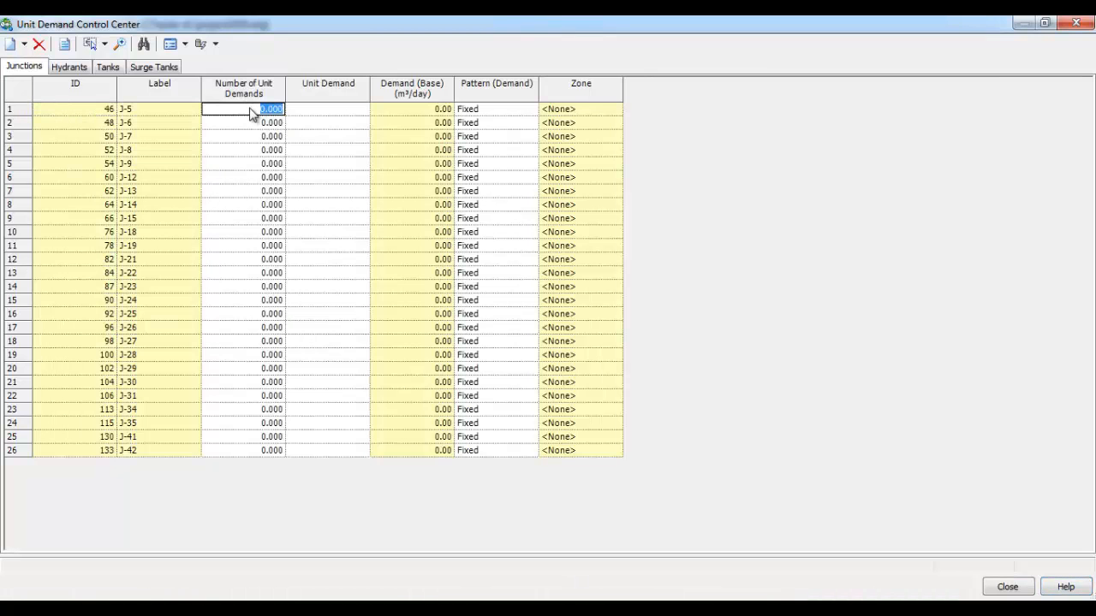
key(ctrl+v)
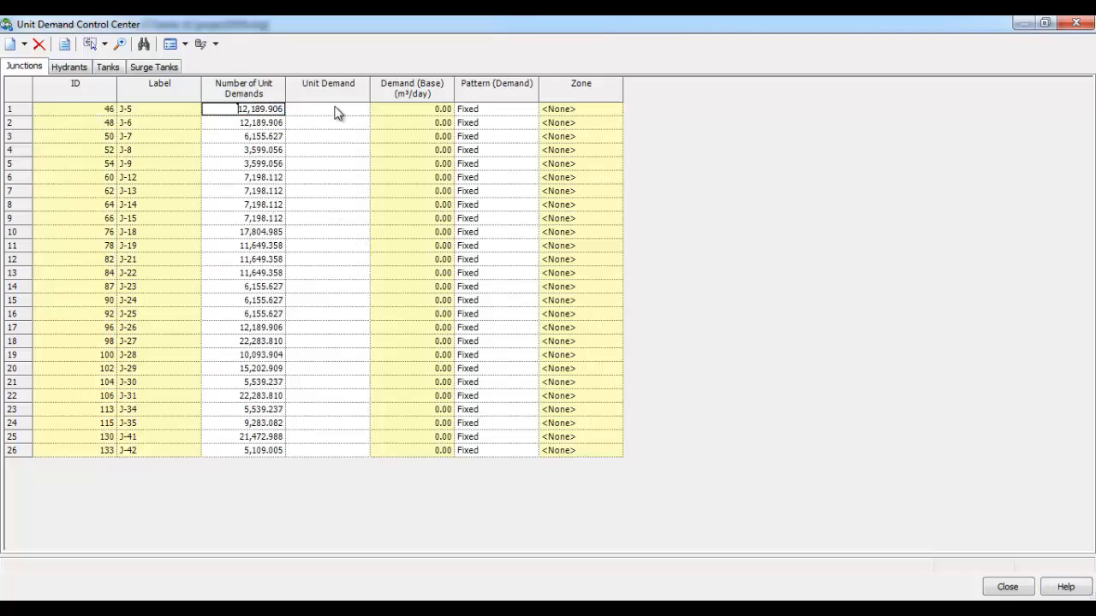
Add unit demands for the 70 feddan junctions selection set in scenario 2040, keeping the count at 0.000 and the pattern Fixed
click(24, 43)
click(51, 82)
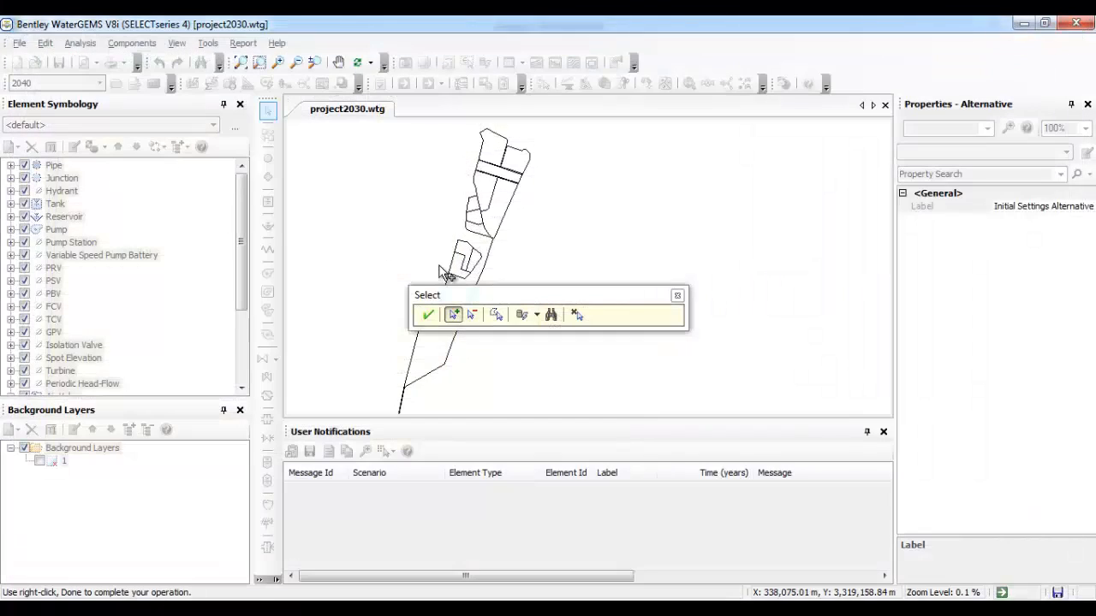
click(537, 315)
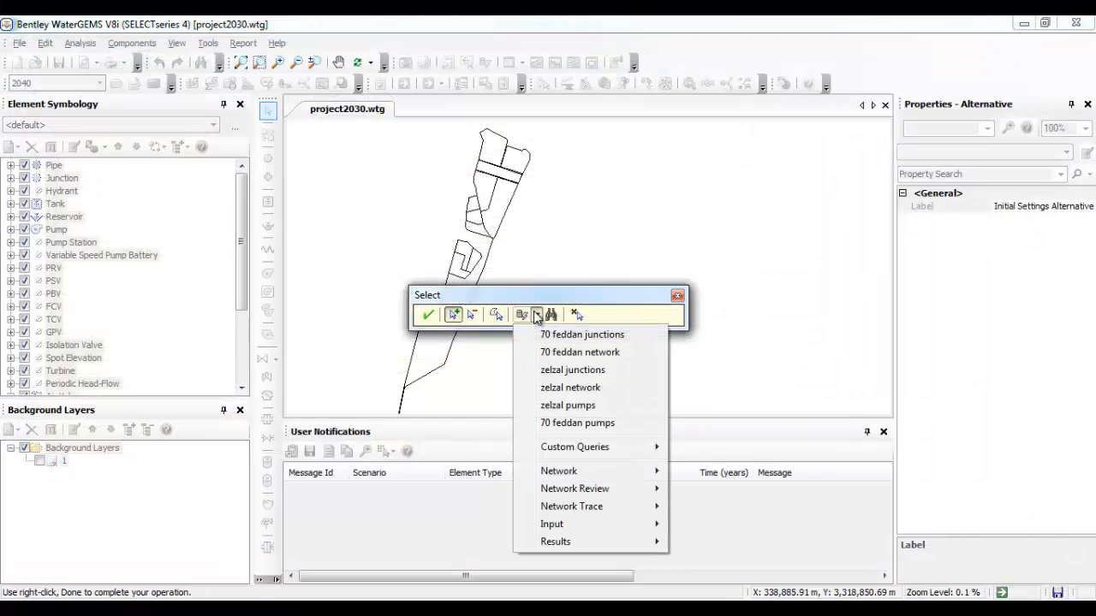
click(604, 335)
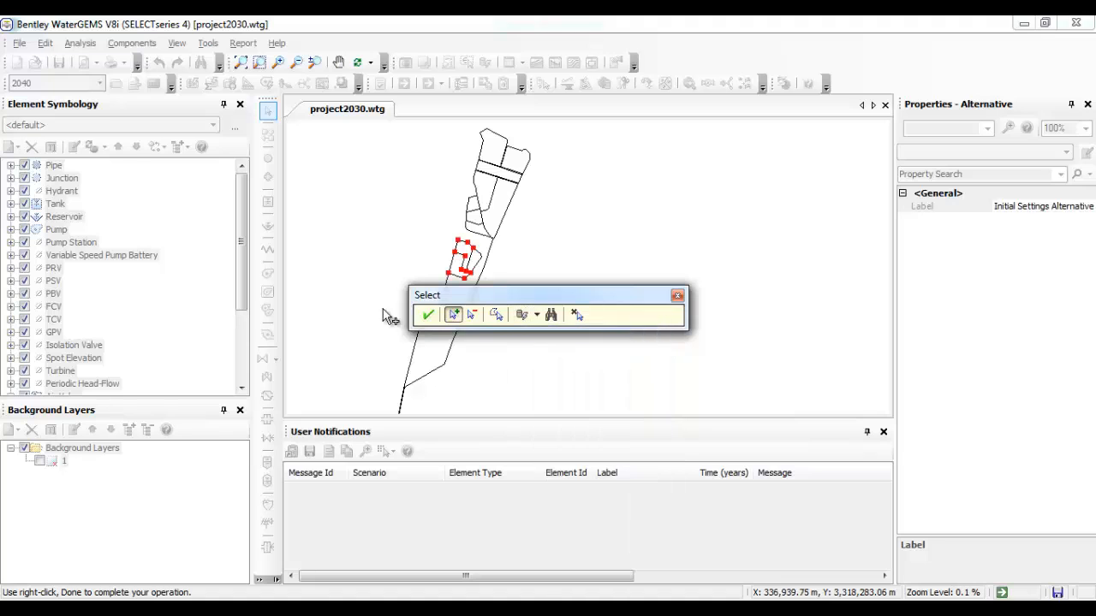
click(427, 314)
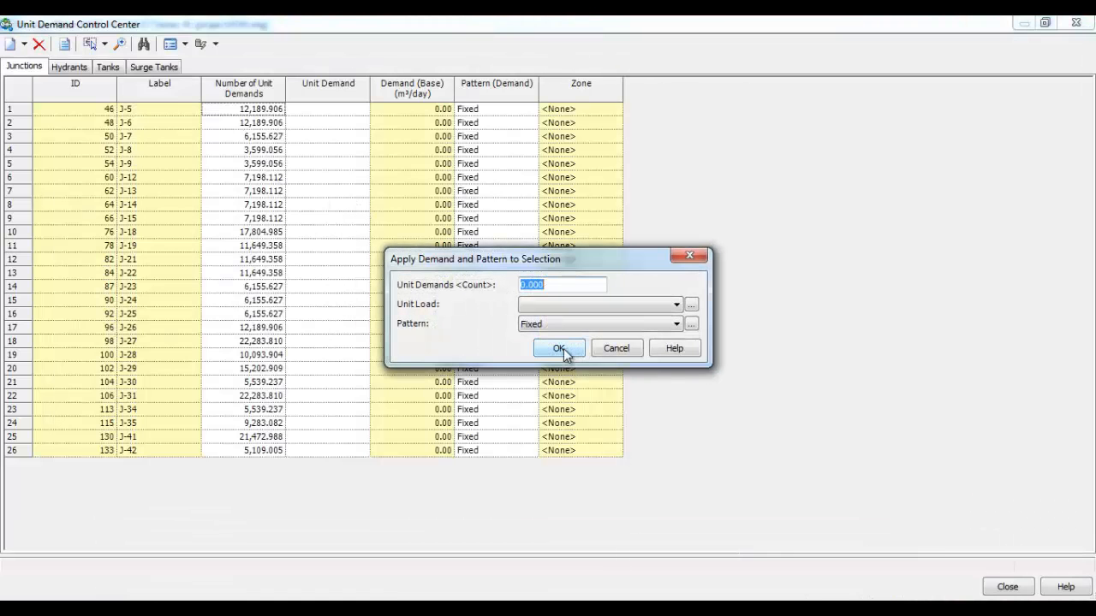
click(559, 349)
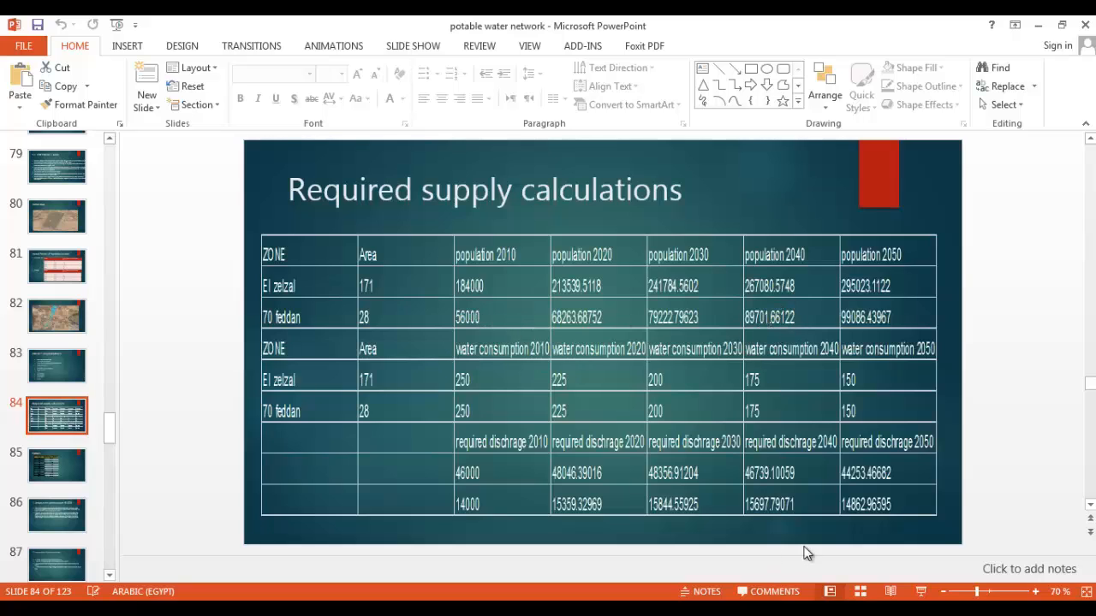
Switch to Calculator, divide the 70 feddan 2040 population 89701.6612 by 56000, and copy the result
key(alt+Tab)
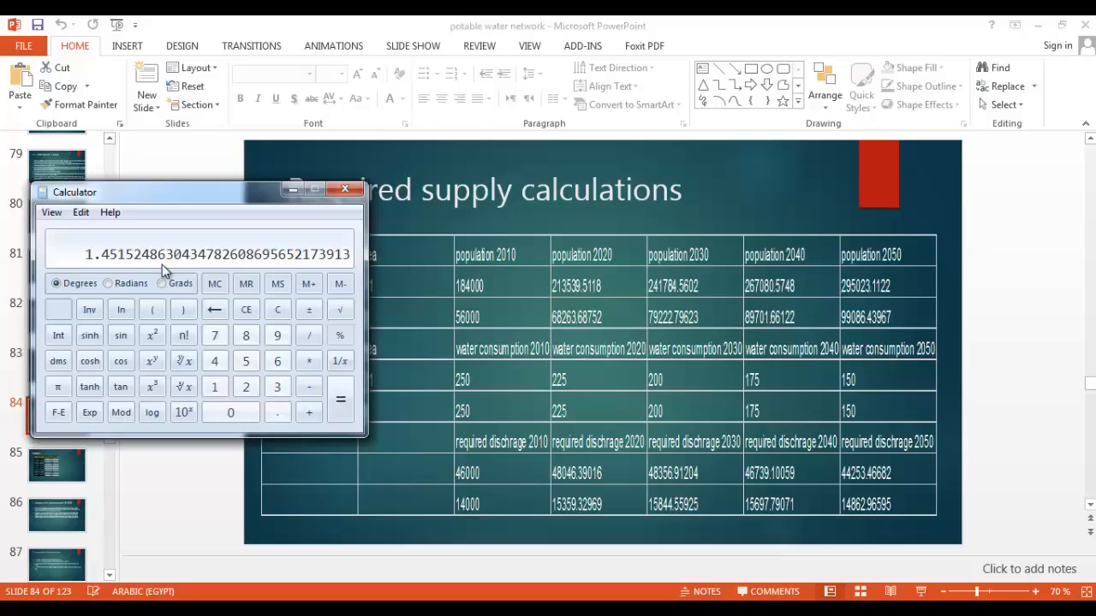
key(Escape)
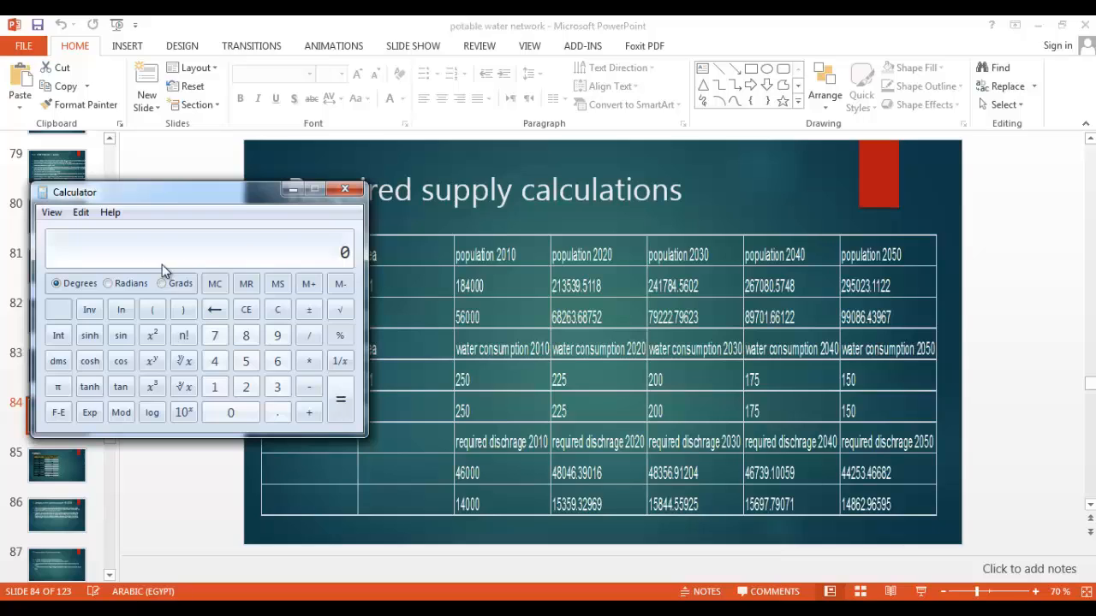
text(89701.6612)
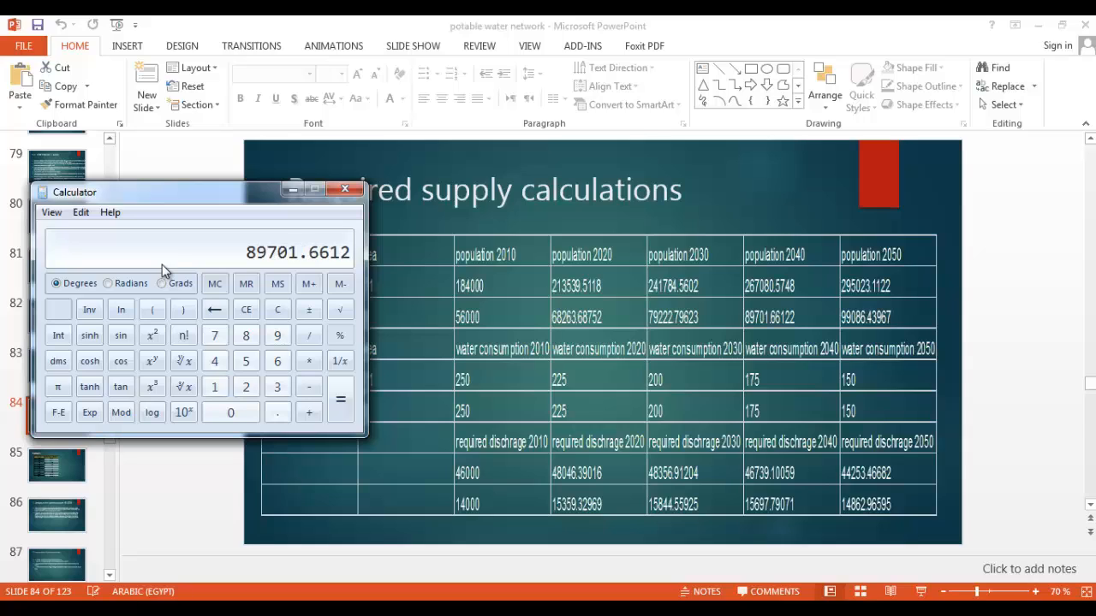
text(/56000)
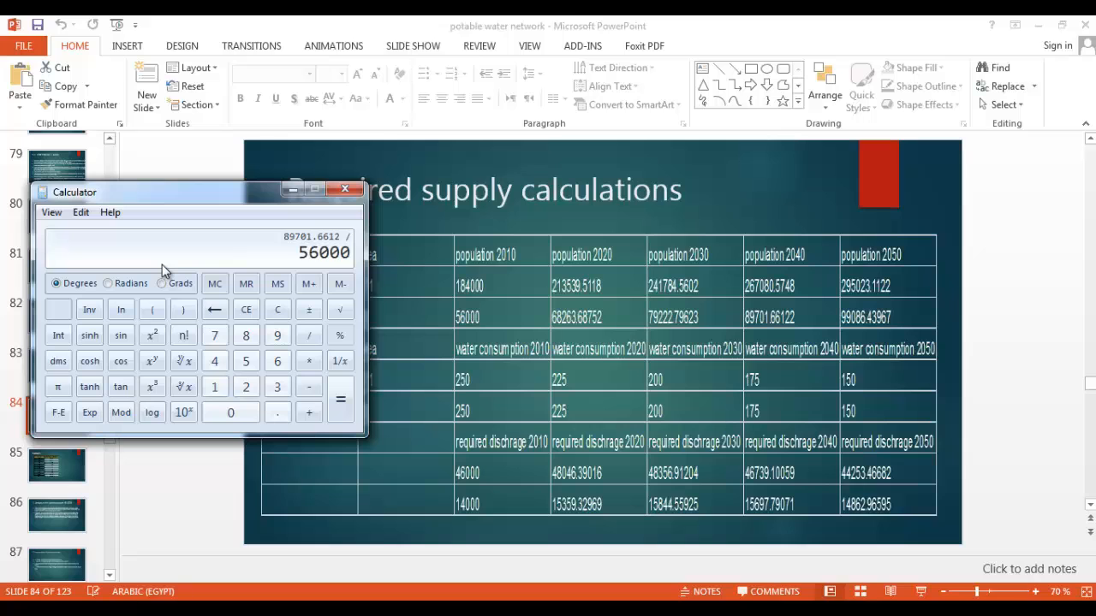
key(Return)
right_click(162, 264)
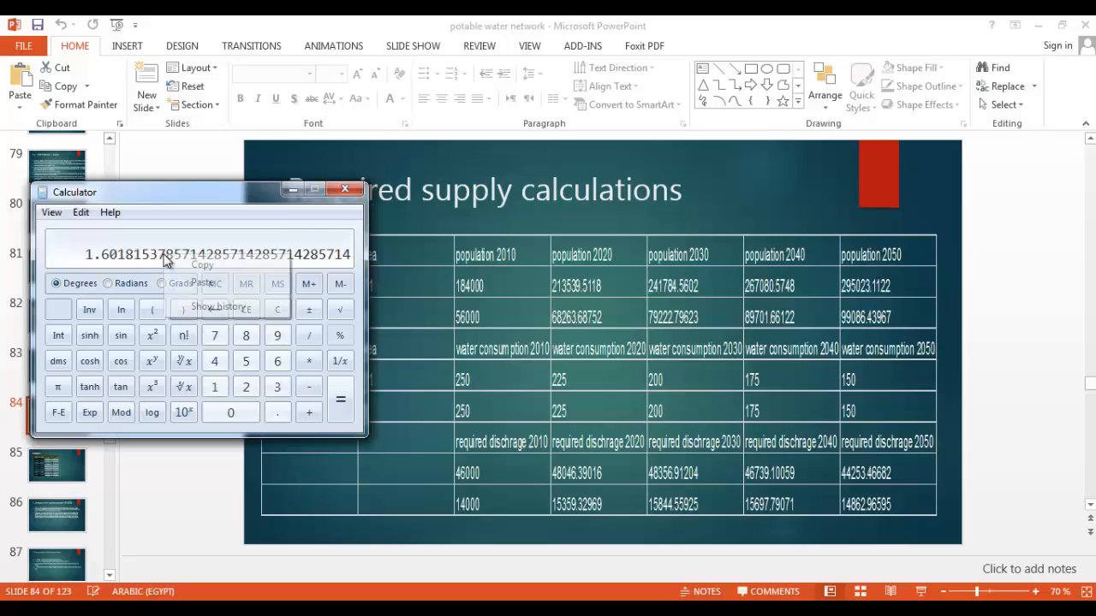
click(190, 263)
click(346, 609)
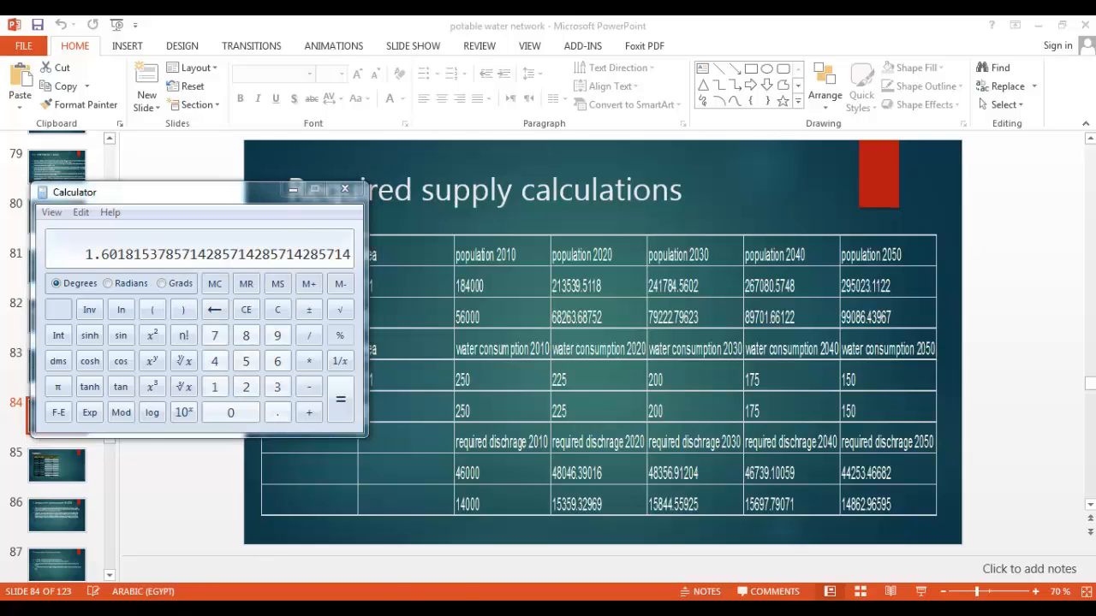
click(345, 609)
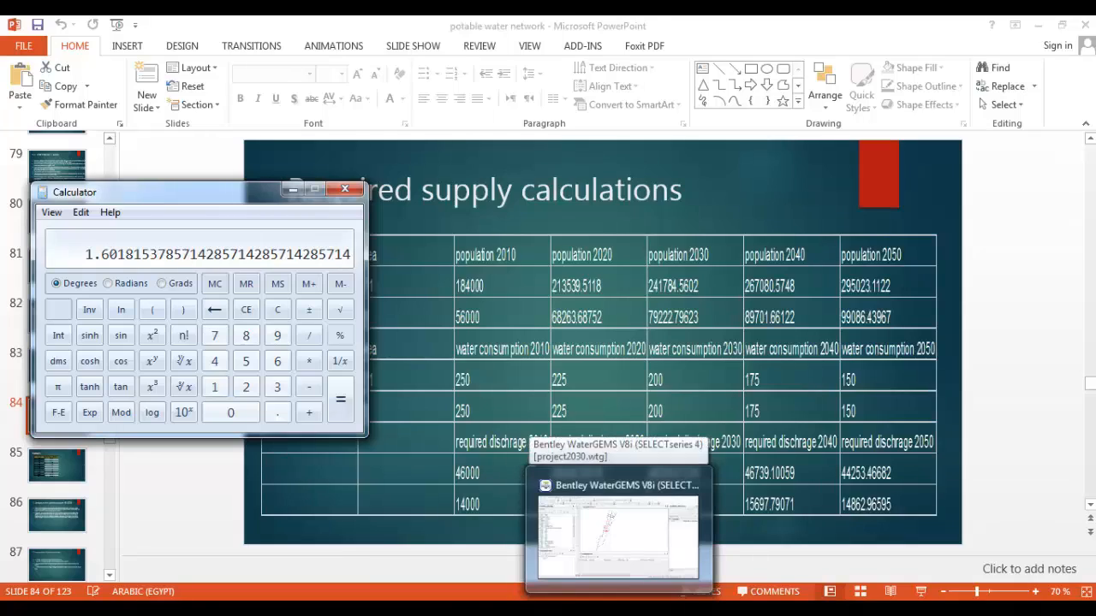
Switch to the Excel demand workbook, paste the copied 2040 ratio into J31 of the 70 feddan table, and head the column pop 2040 in J30
mouse_move(548, 610)
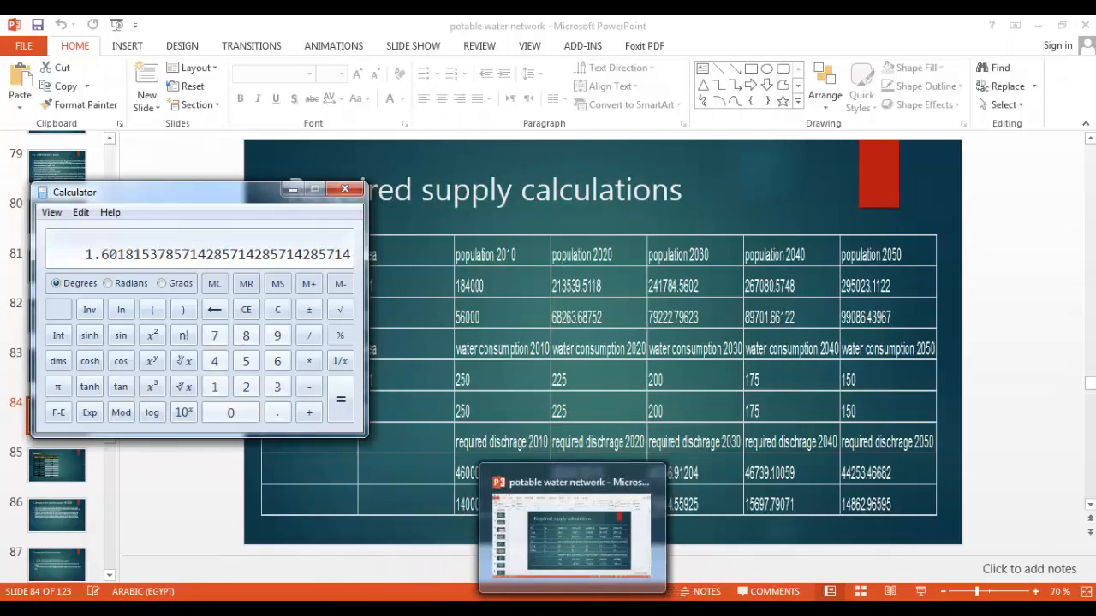
click(580, 567)
drag(862, 572, 897, 572)
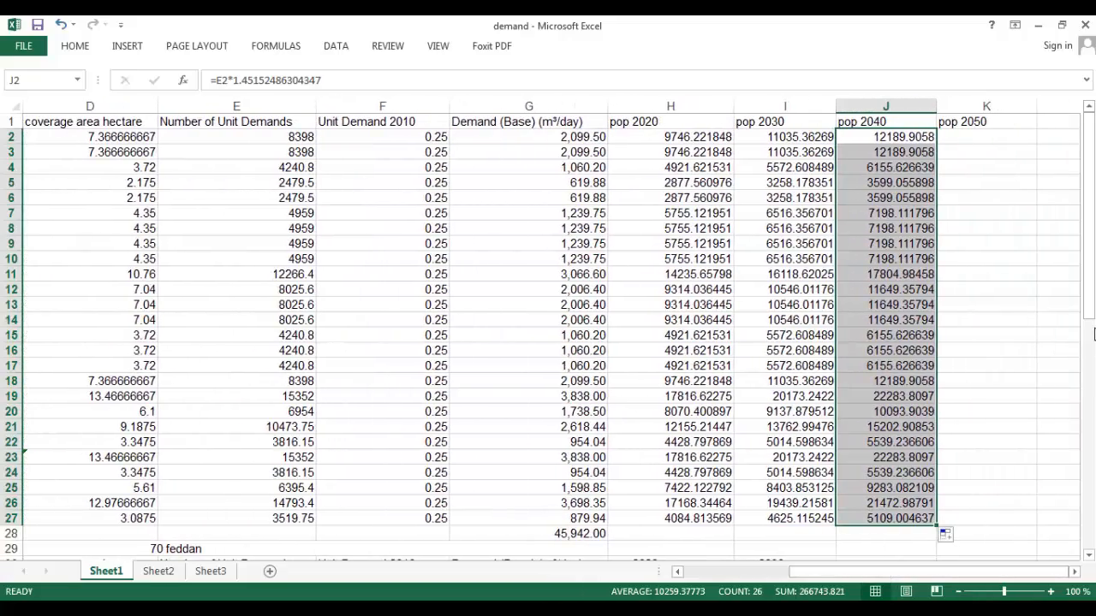
drag(1093, 333, 1093, 415)
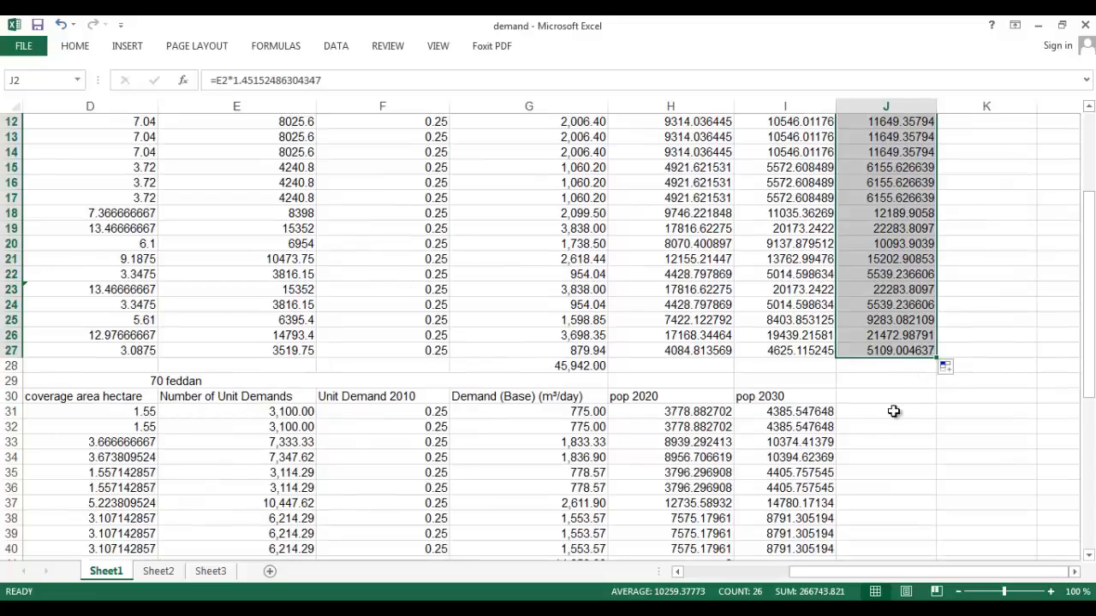
click(893, 412)
key(ctrl+v)
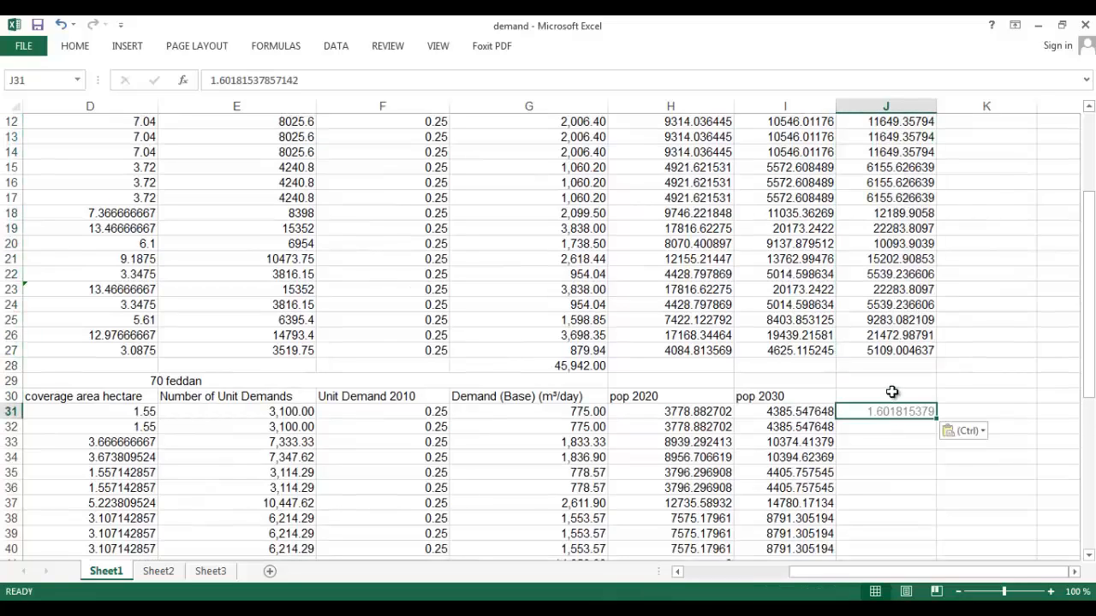
click(893, 395)
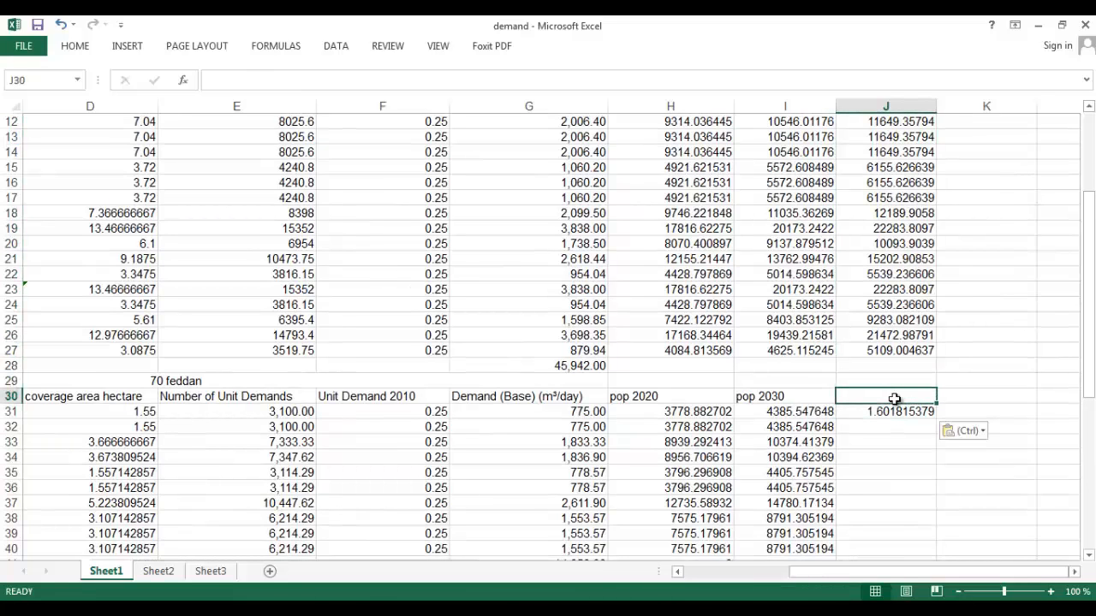
text(pop 2040)
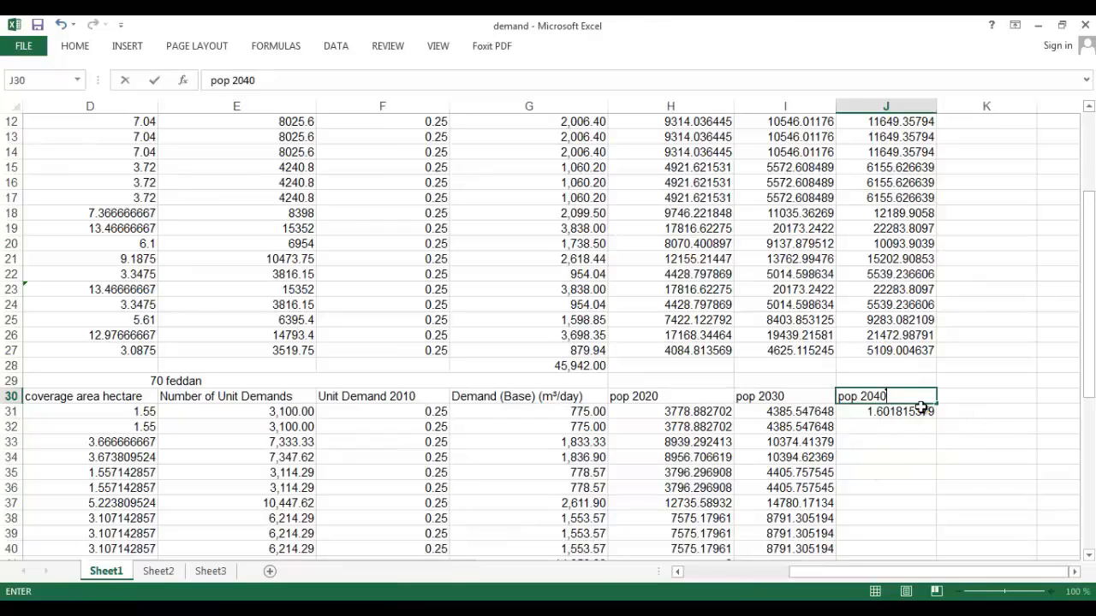
Turn the ratio in J31 of the 70 feddan table into the formula =e31*1.60181537857142
click(861, 412)
double_click(863, 412)
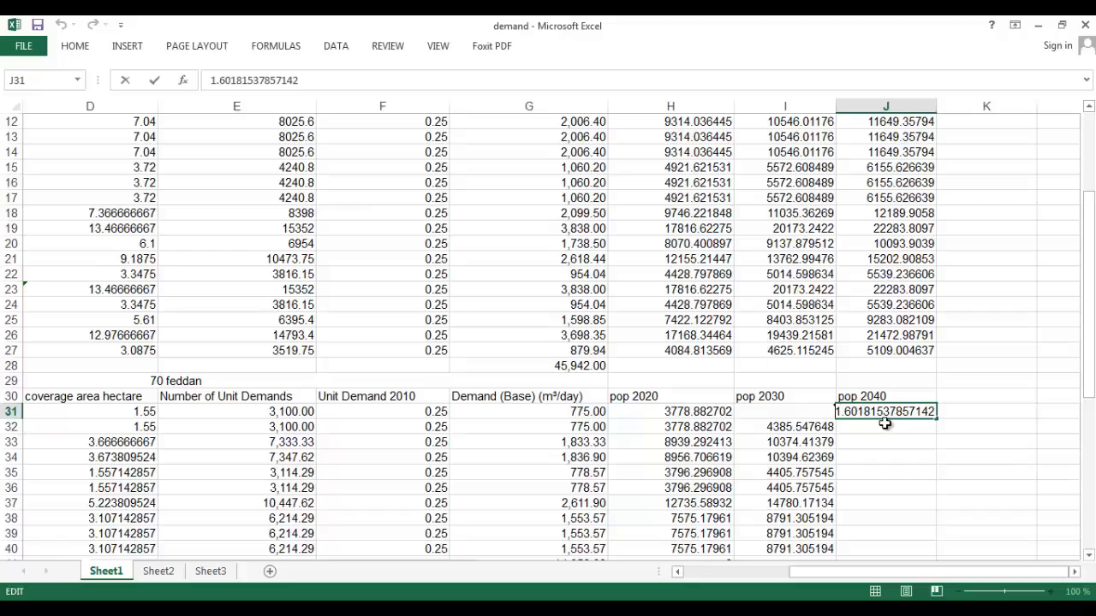
text(=)
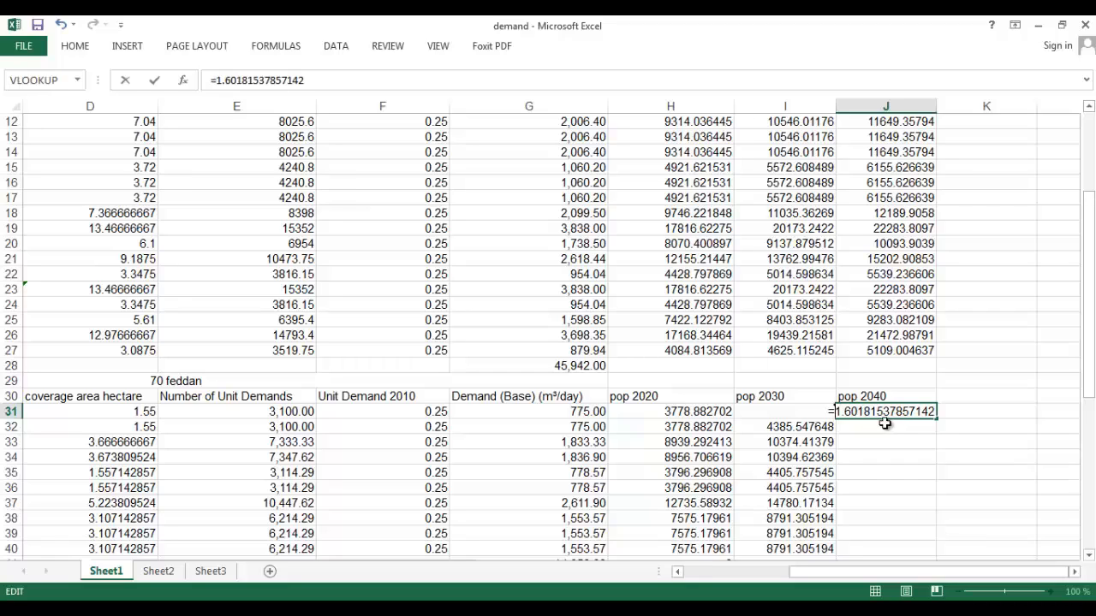
text(e31)
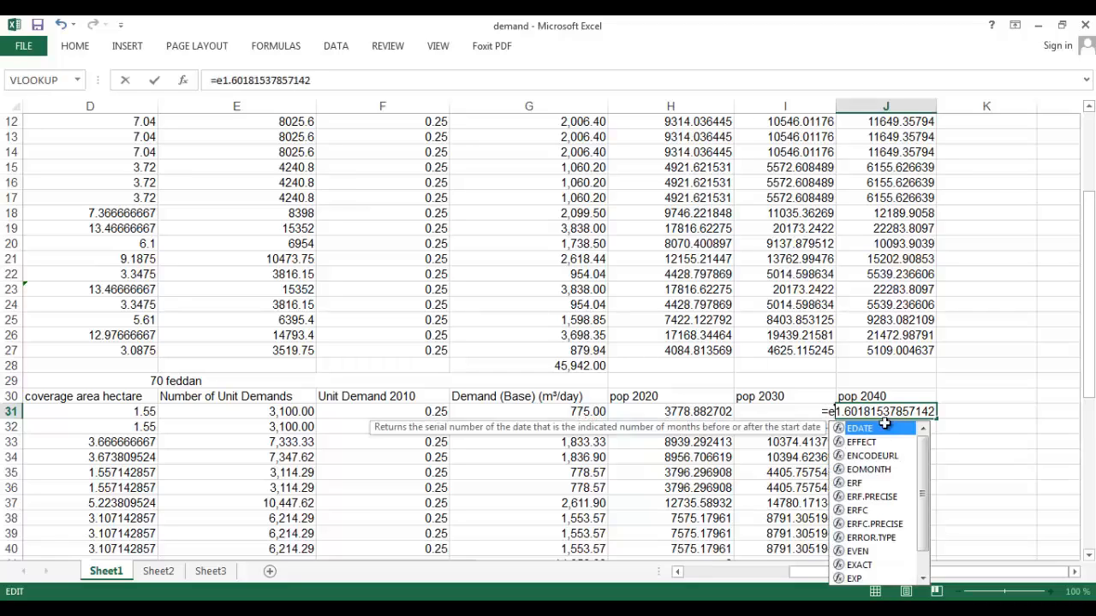
text(*)
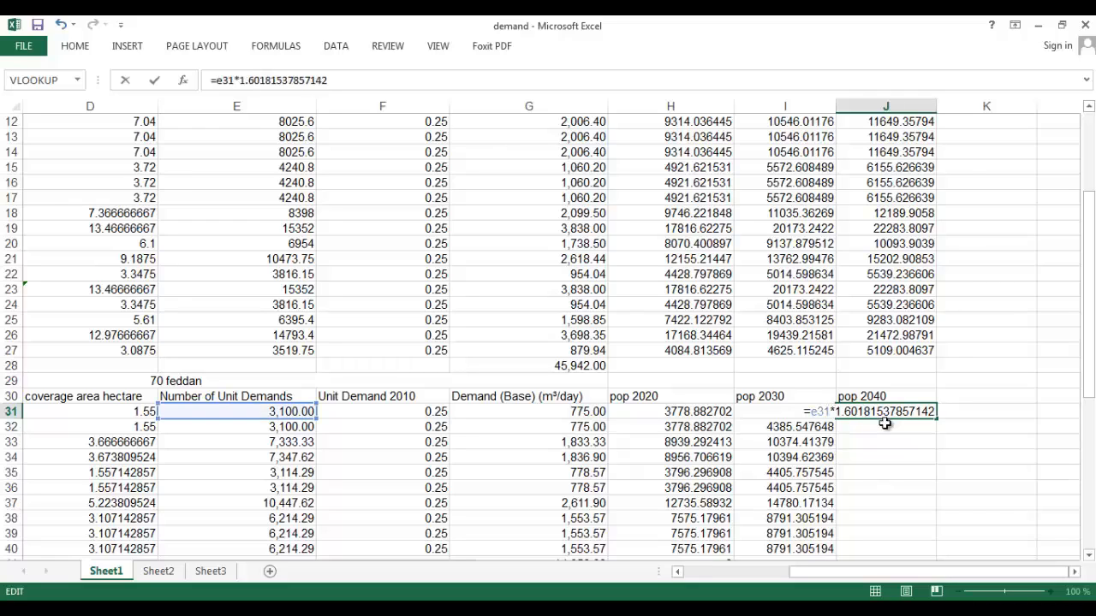
Complete the 70 feddan pop 2040 formula =E31*1.60181537857142 in J31, fill it down through row 40, and copy the range
key(Return)
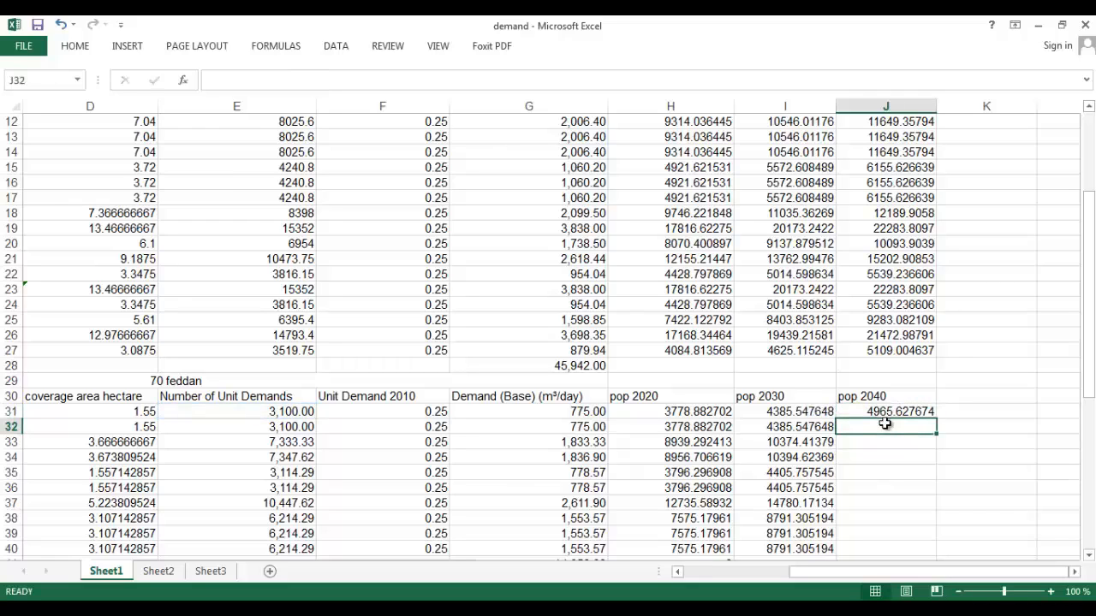
click(890, 412)
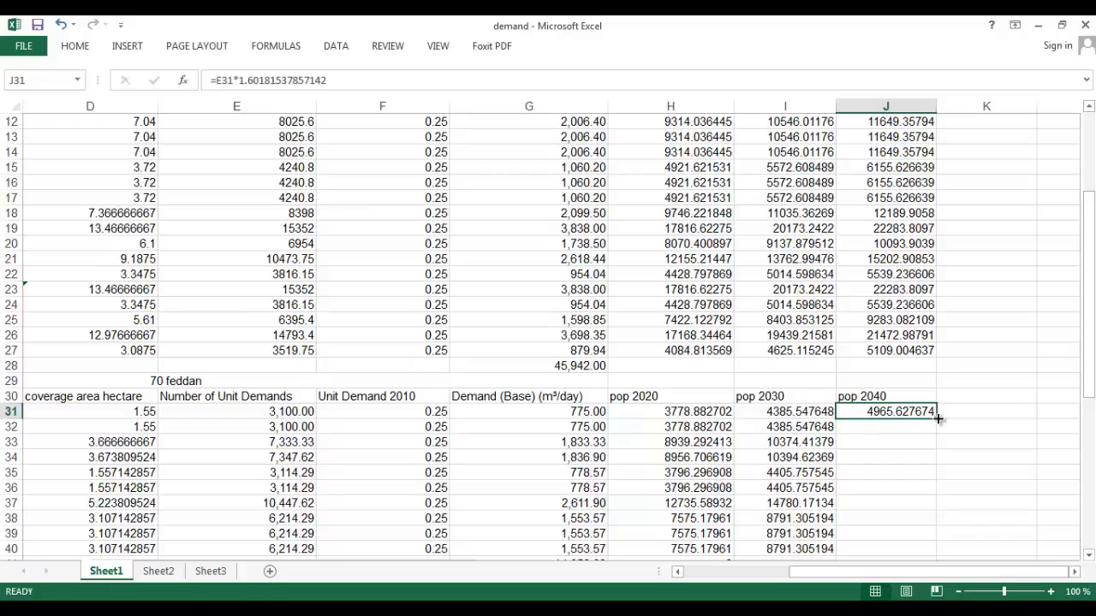
drag(938, 418, 913, 507)
key(ctrl+c)
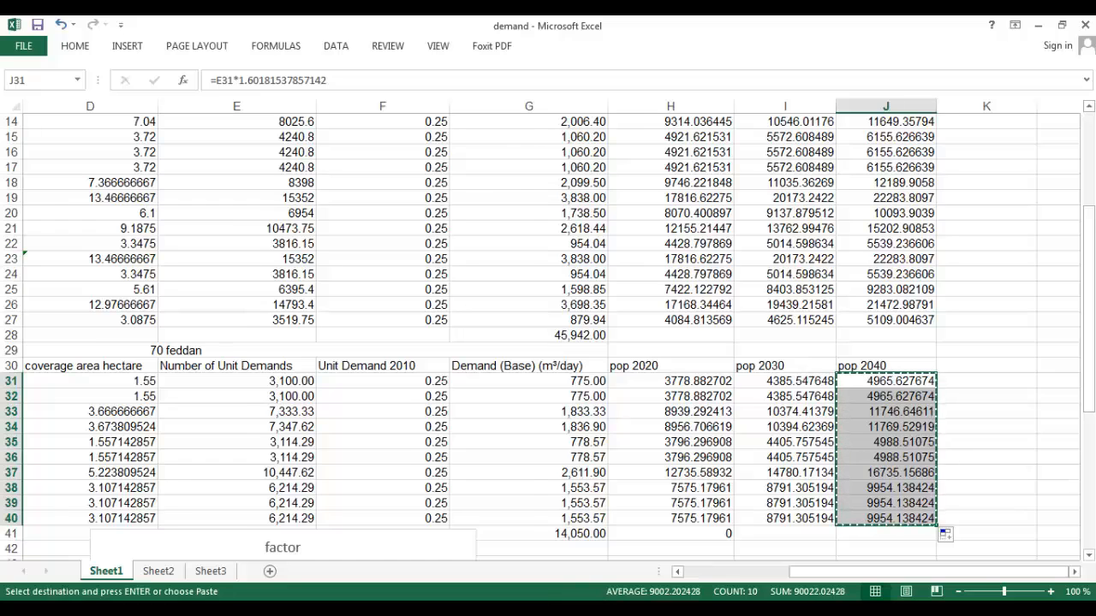
Switch to the WaterGEMS Unit Demand Control Center and paste the copied populations into Number of Unit Demands starting at junction J-48
key(alt+Tab)
click(269, 454)
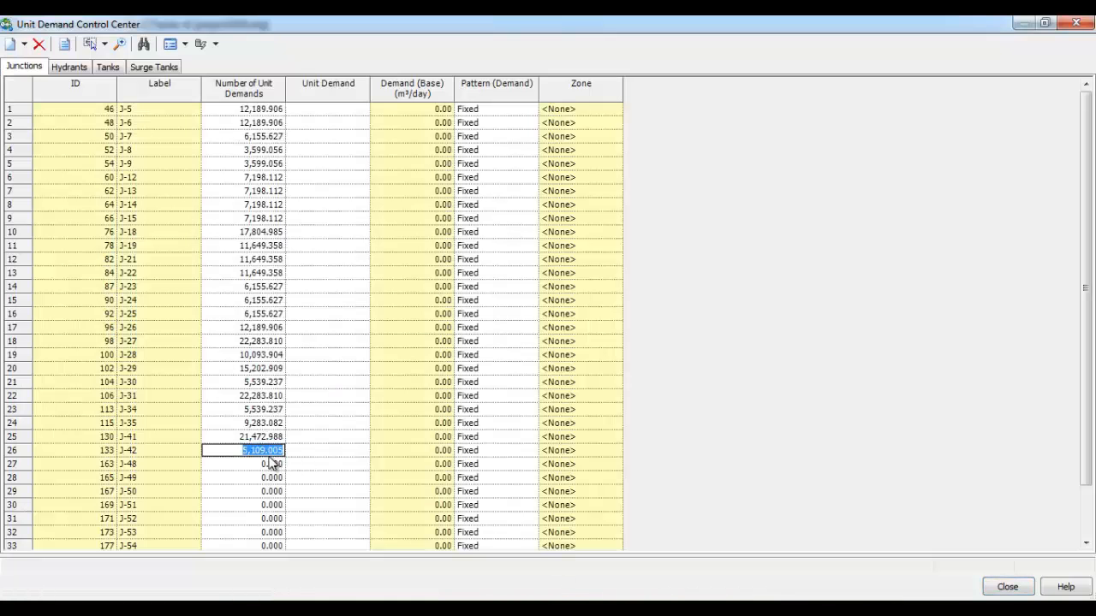
click(271, 464)
key(ctrl+v)
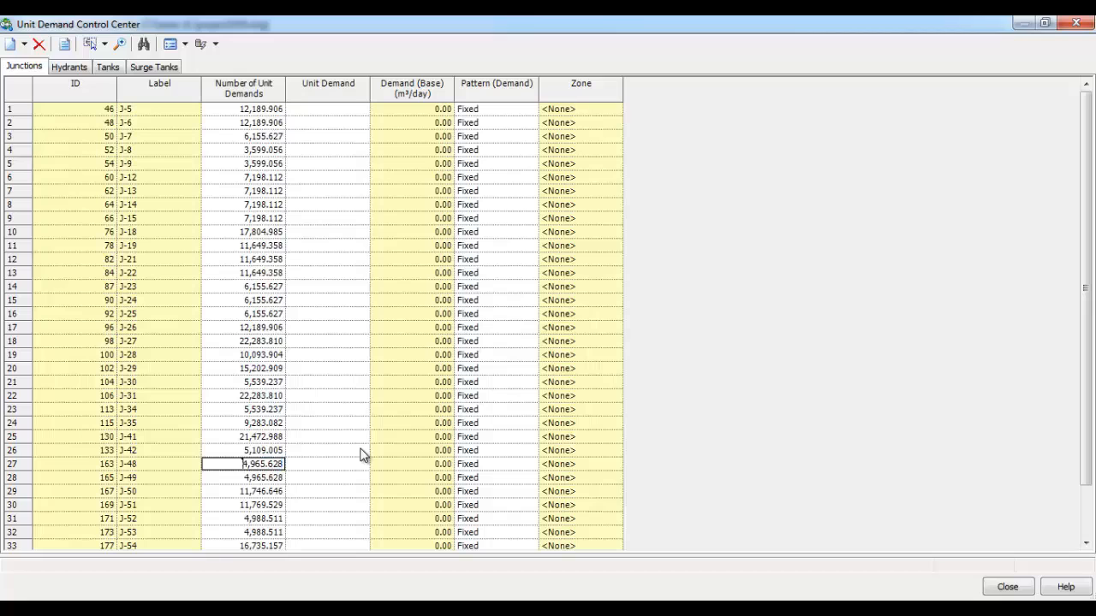
Globally set the Unit Demand of all listed junctions to 2040
right_click(337, 83)
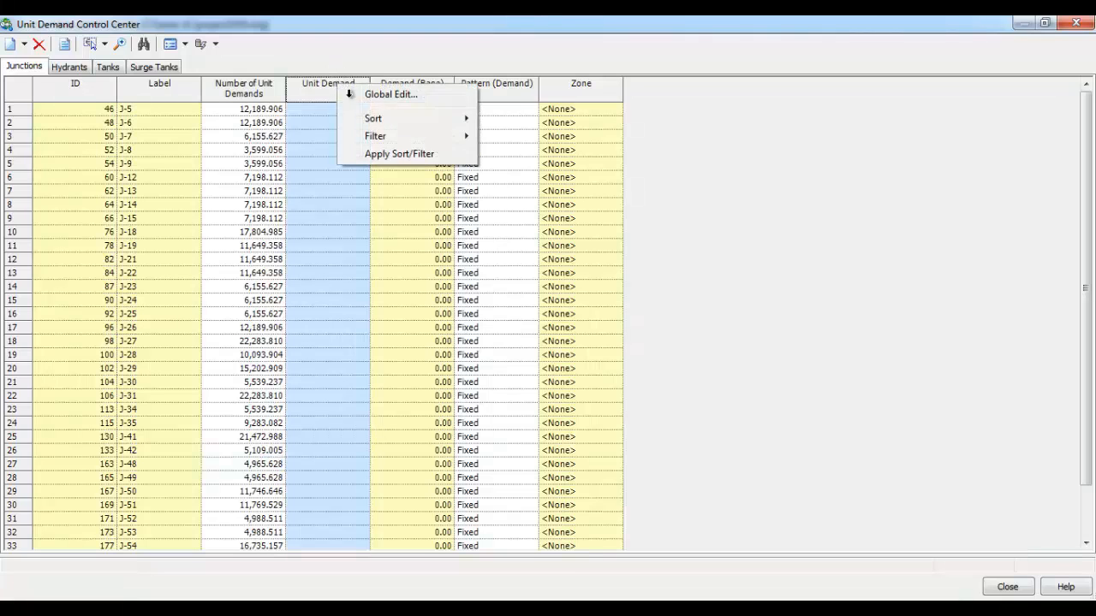
click(387, 92)
click(524, 274)
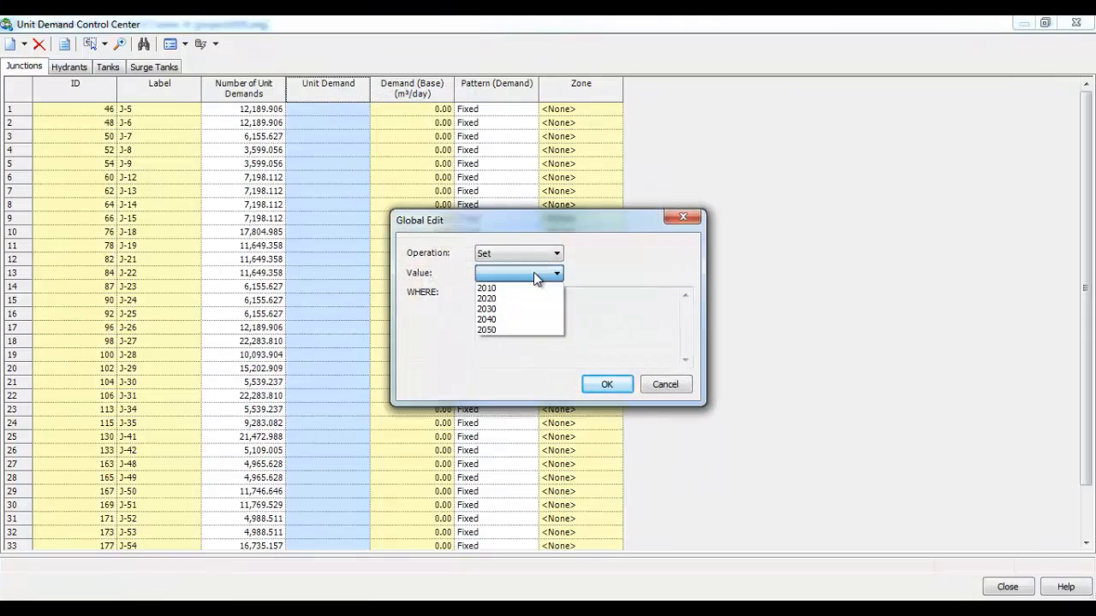
click(501, 323)
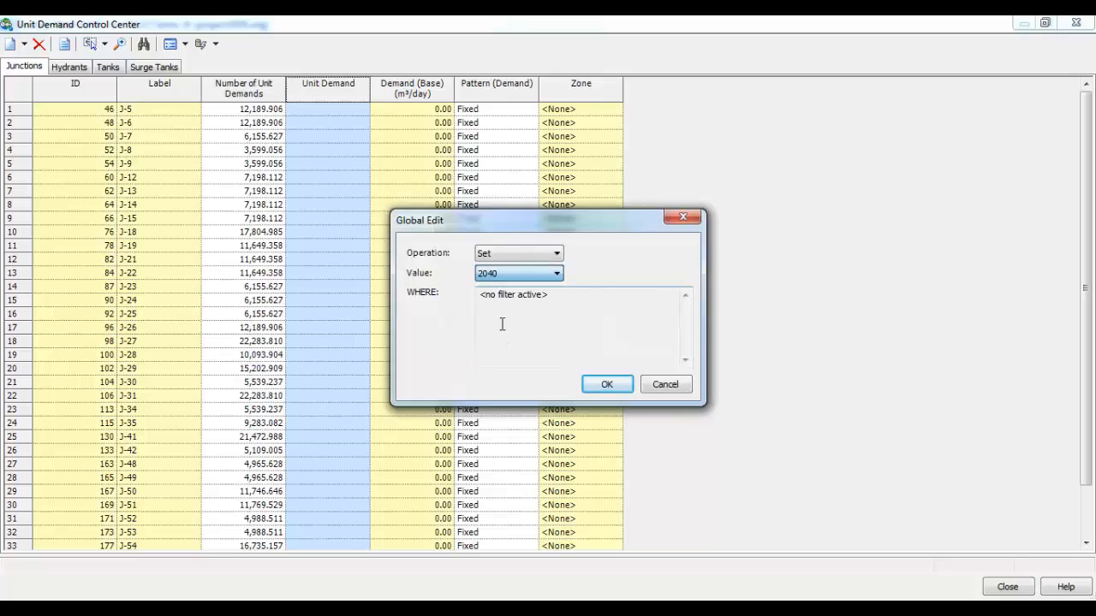
click(607, 385)
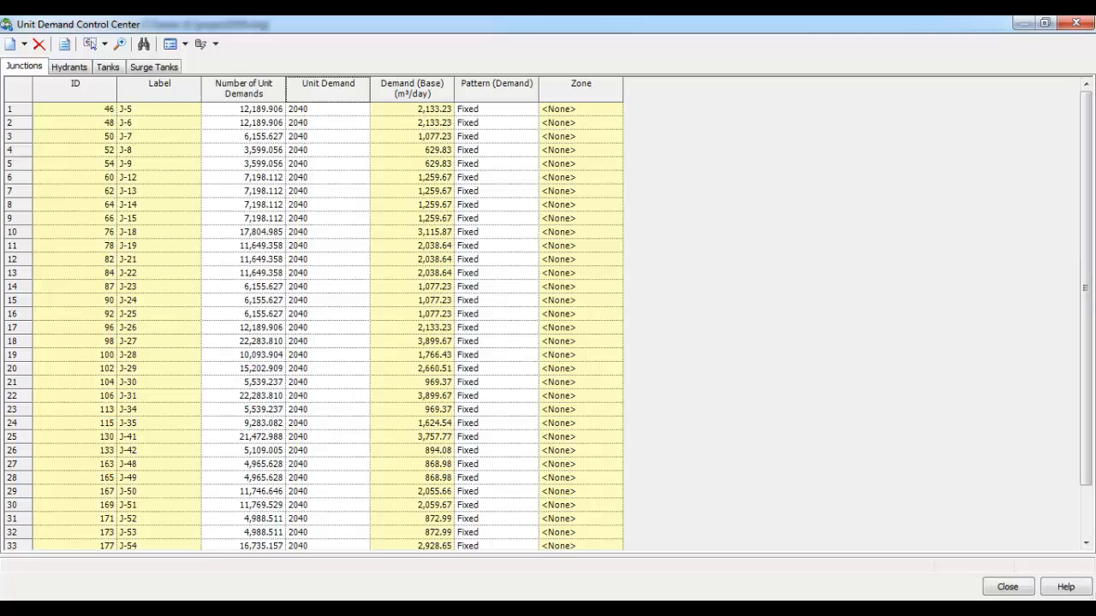
Consult the PowerPoint required supply table, compute the El zelzal 2050 growth factor as 295023.112/184000 in Calculator, and copy the result
mouse_move(619, 609)
mouse_move(519, 609)
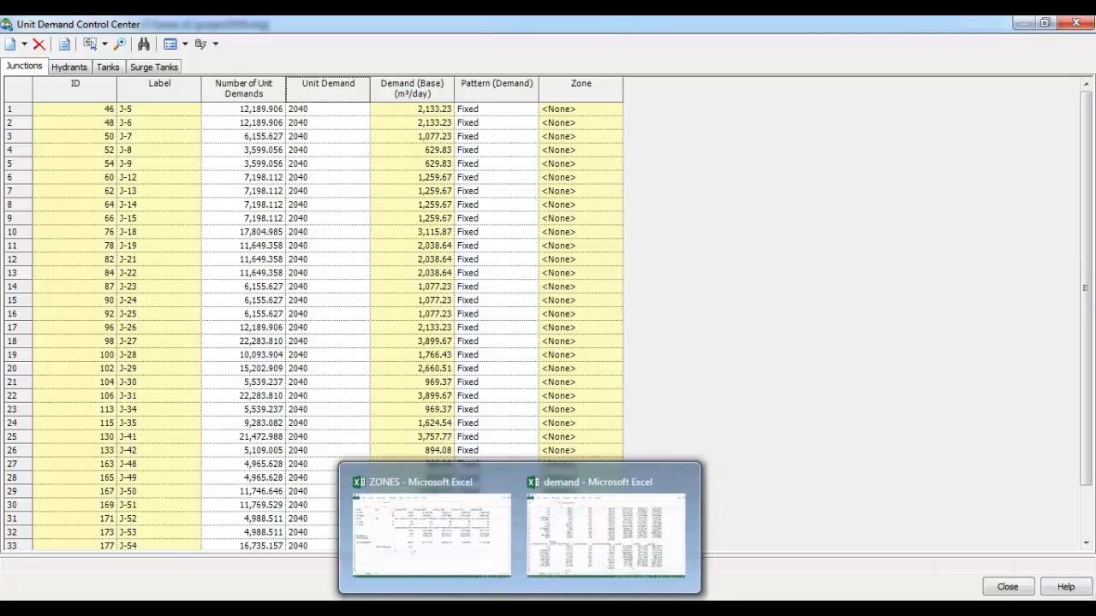
click(612, 609)
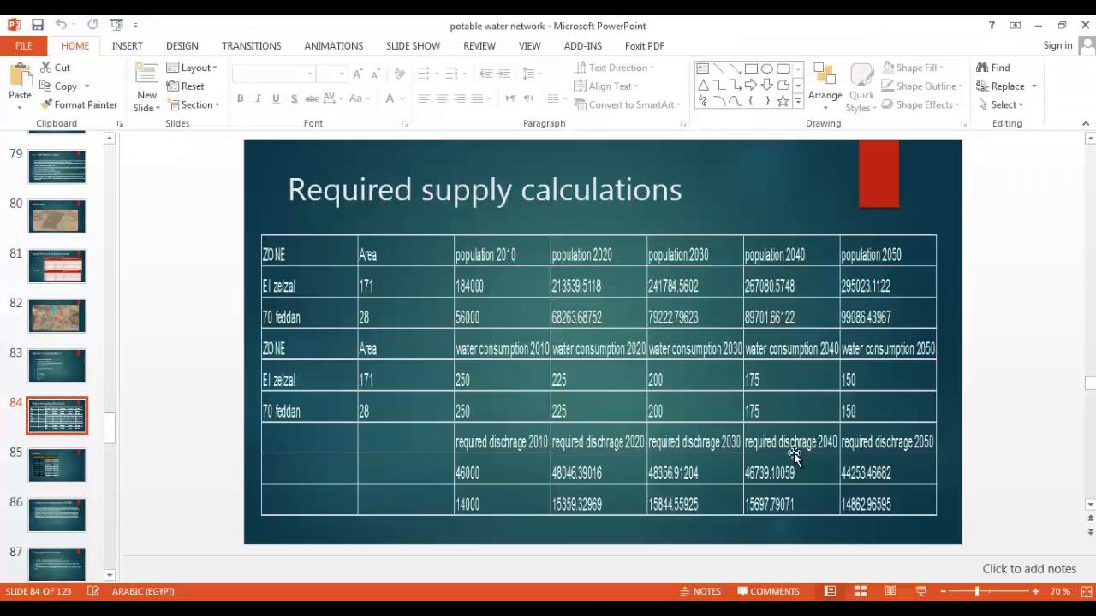
click(711, 609)
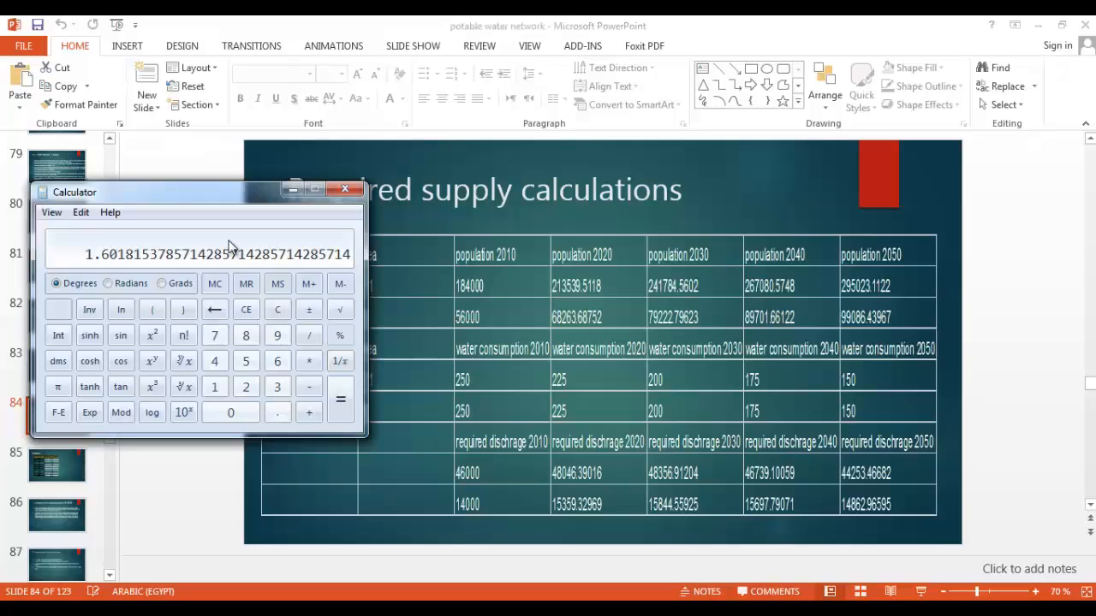
key(Escape)
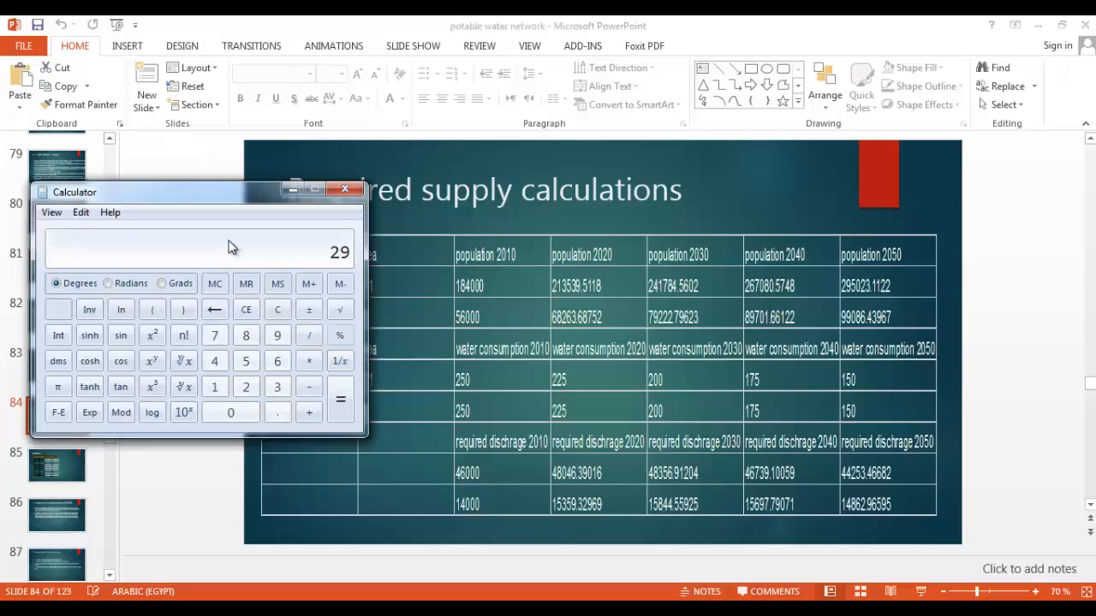
text(295023.112/184000)
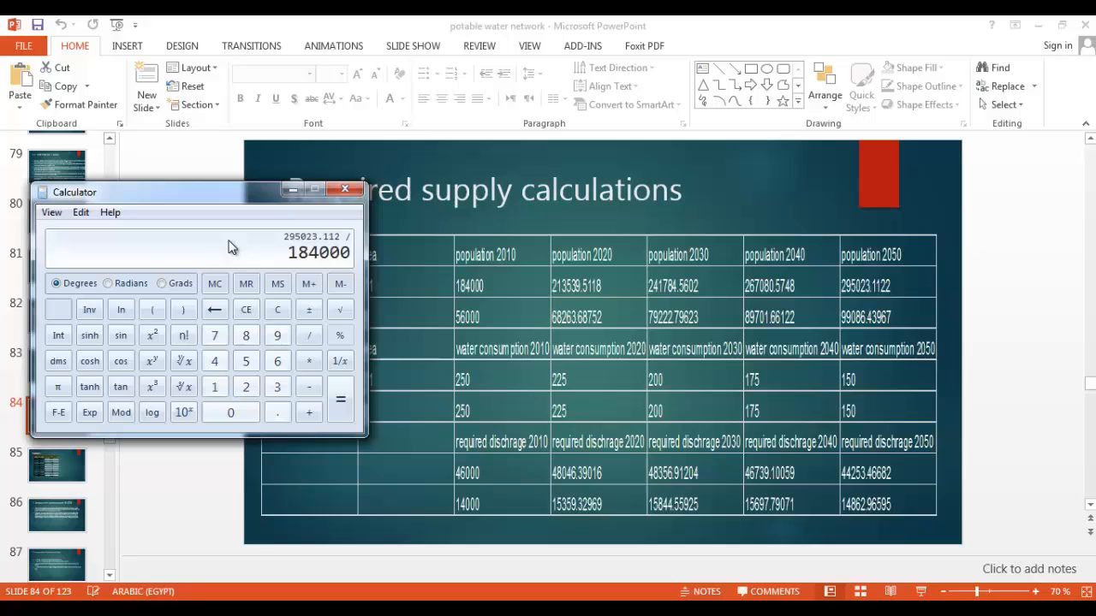
key(Return)
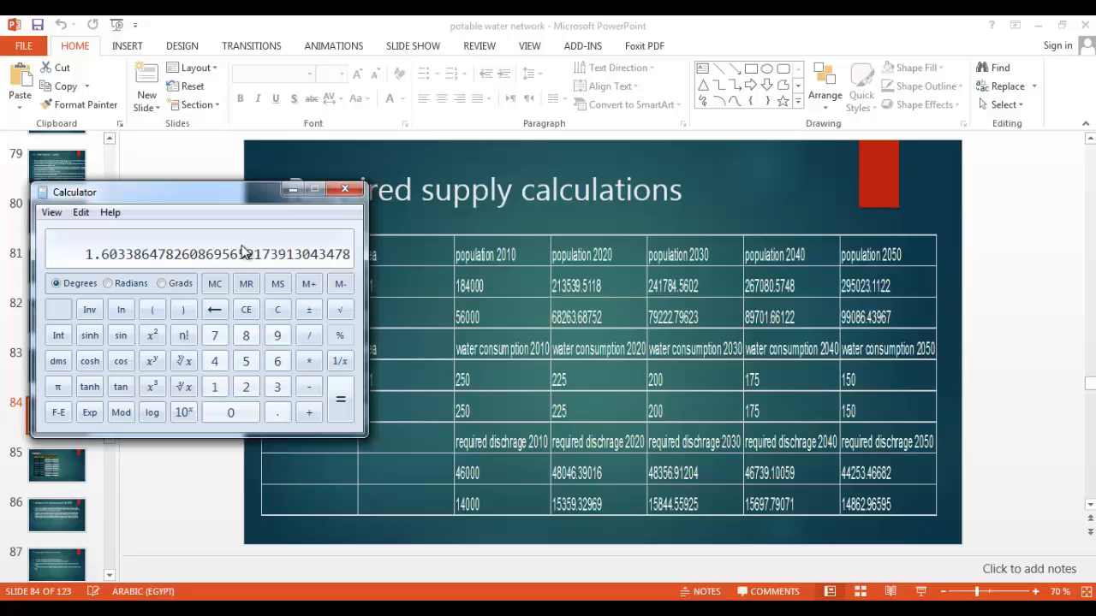
right_click(244, 261)
click(279, 251)
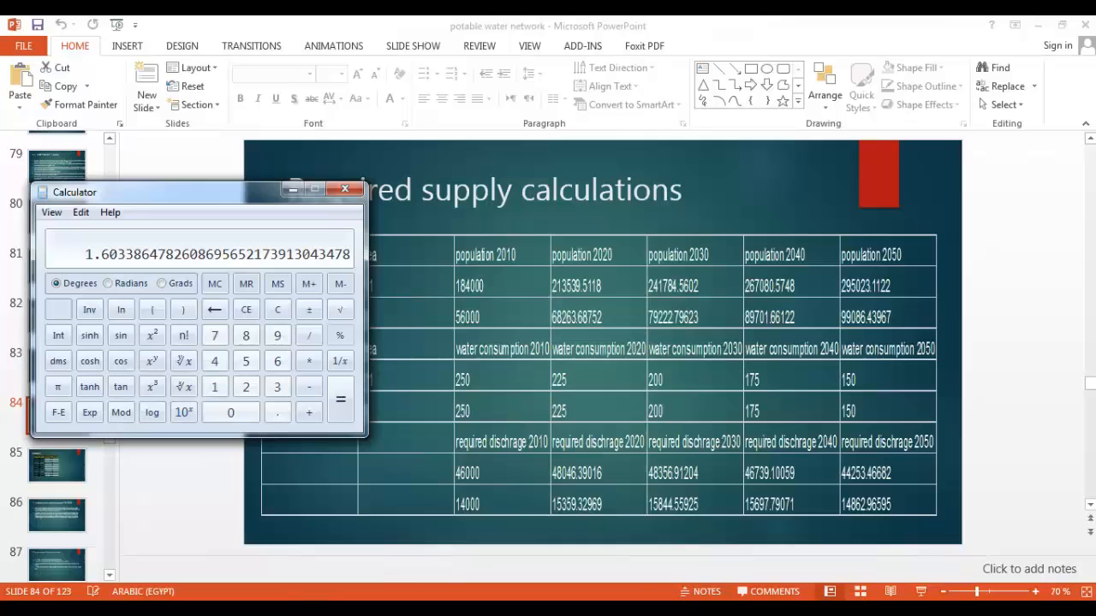
Switch to the demand workbook in Excel and enter the pop 2050 formula =E2*1.60338647826086 in K2
click(520, 609)
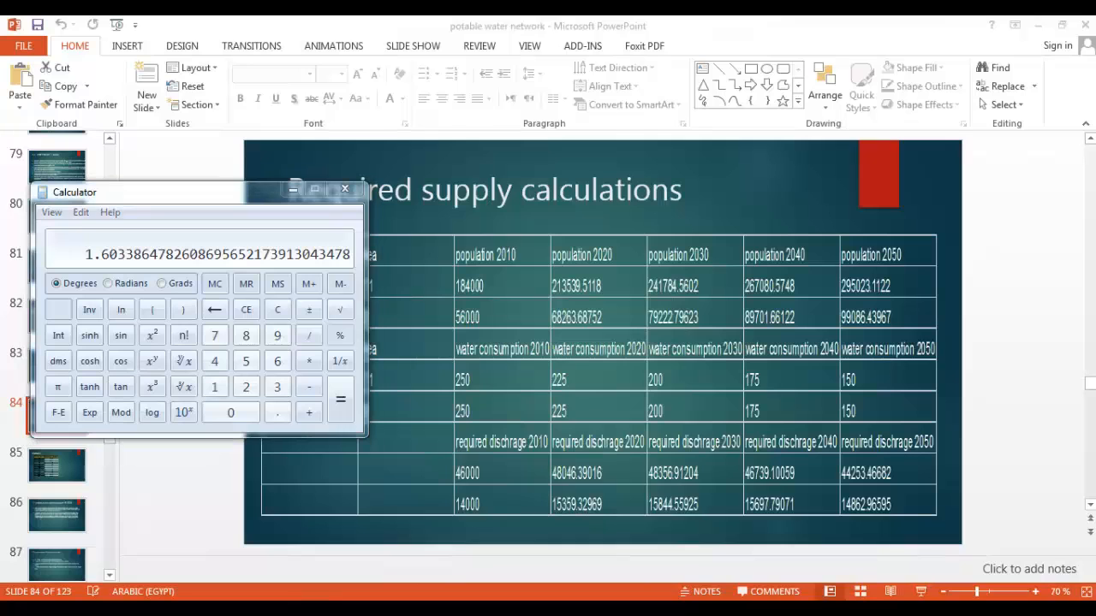
mouse_move(576, 561)
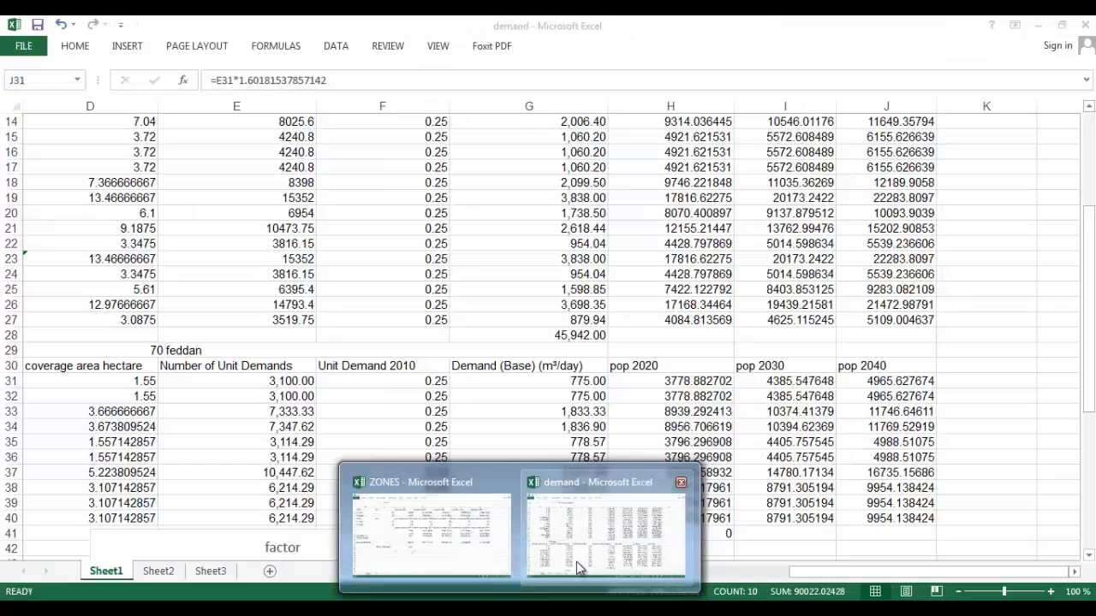
click(576, 562)
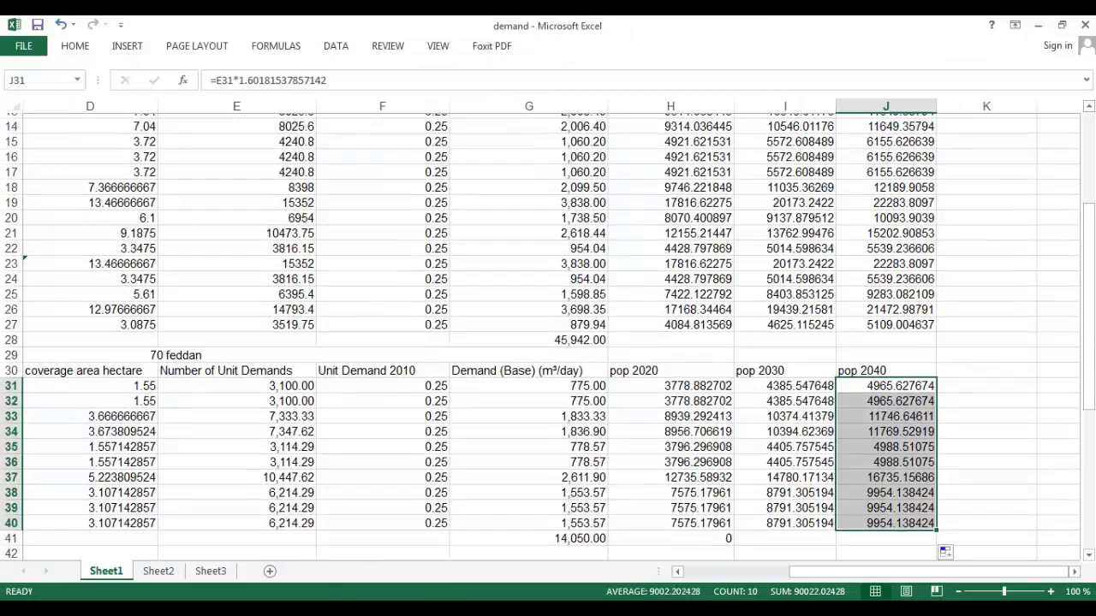
scroll(1036, 367, up, 5)
click(991, 137)
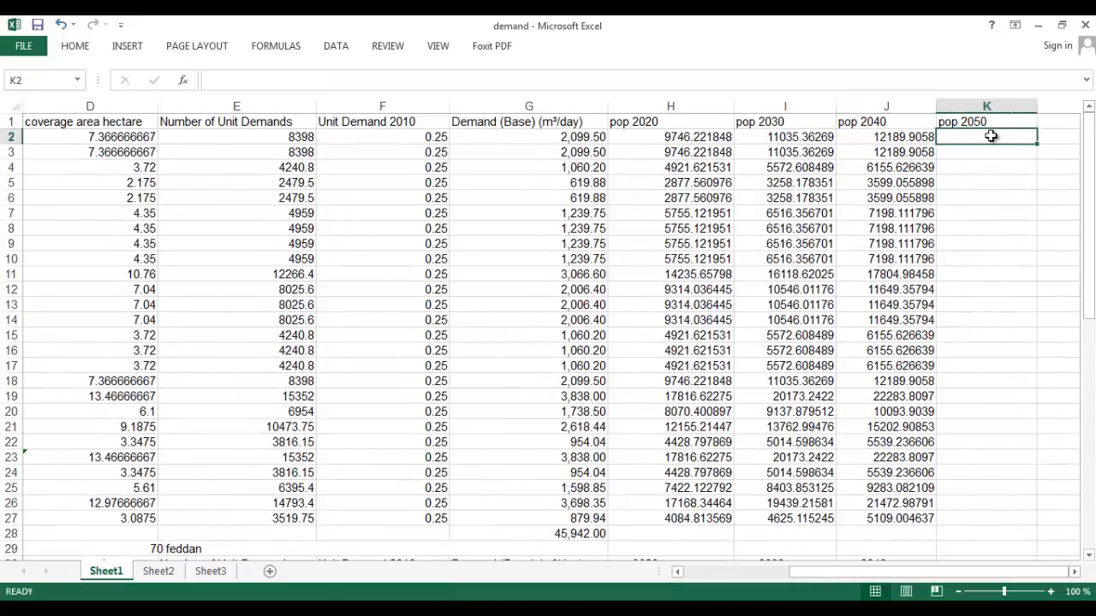
key(ctrl+v)
double_click(954, 135)
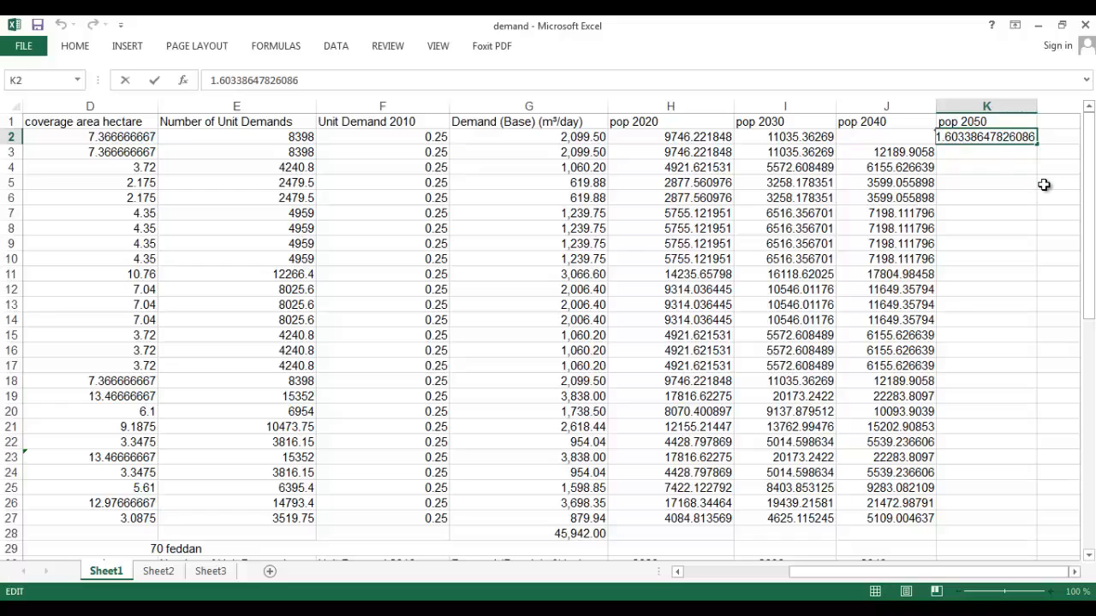
text(=)
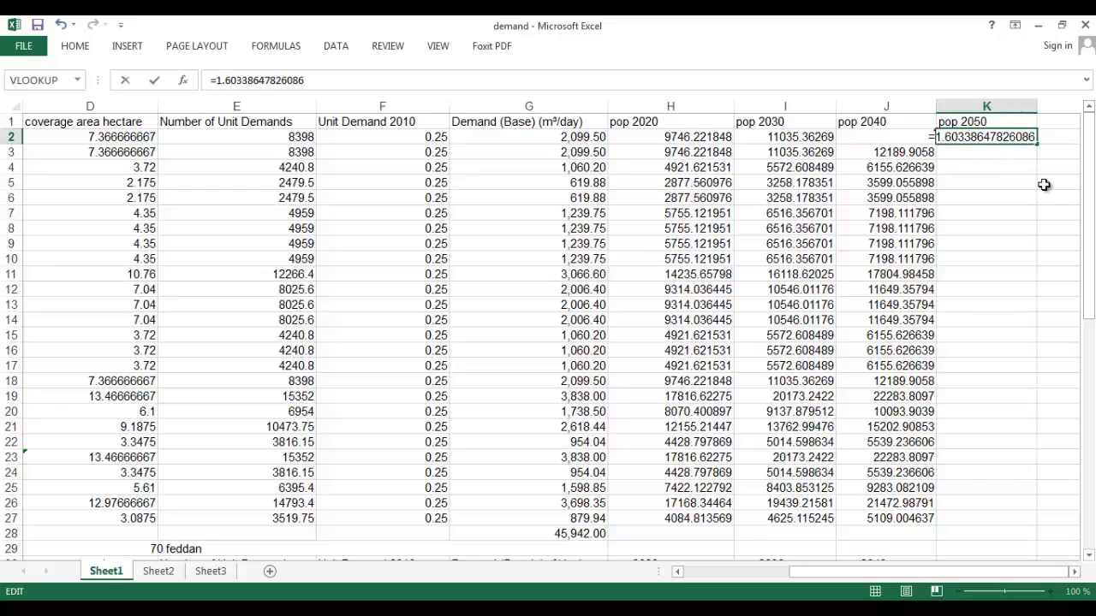
text(e2*)
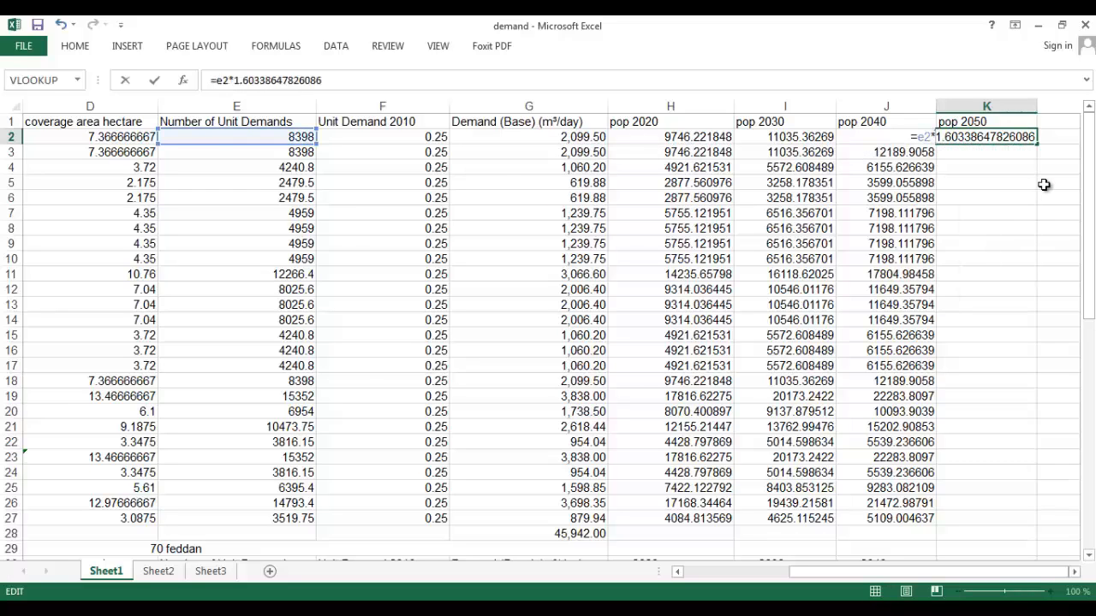
key(Return)
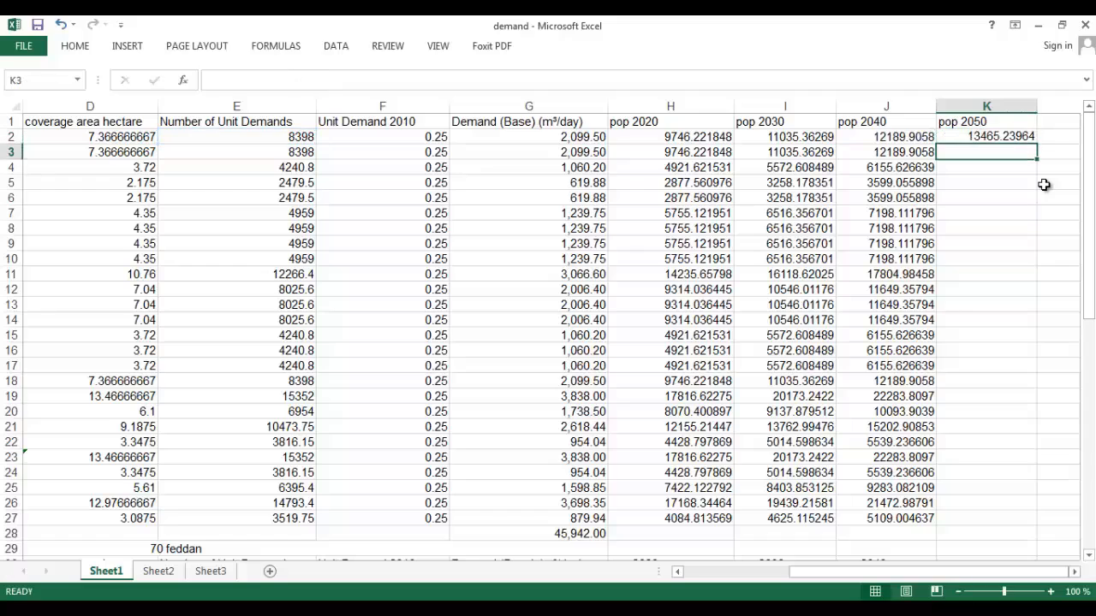
Fill the pop 2050 formula from K2 down to K27 and copy the filled range
click(998, 137)
drag(1037, 148, 1030, 521)
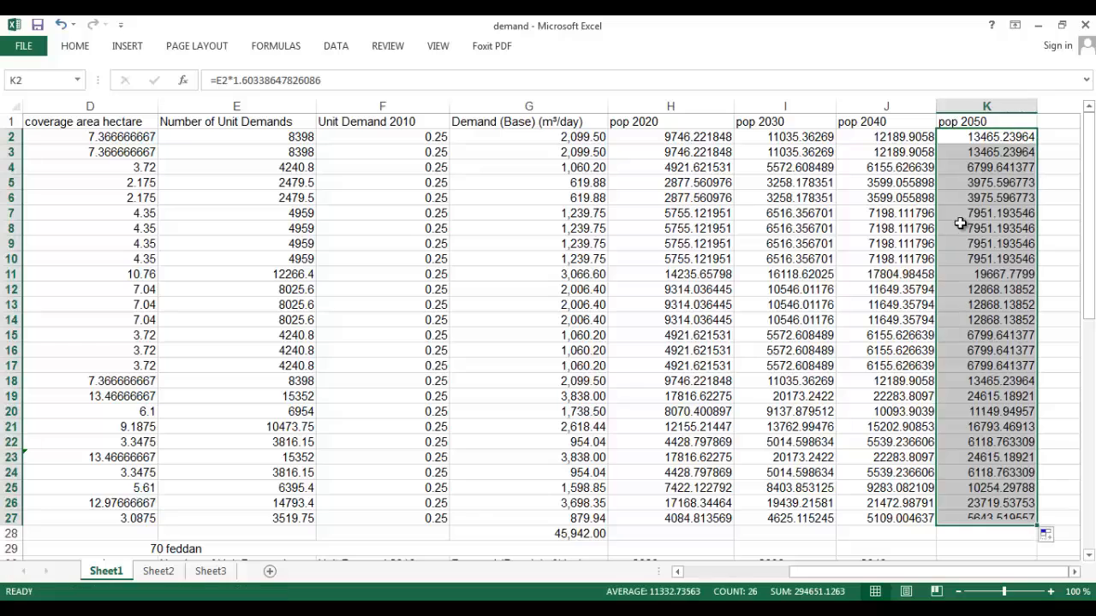
key(ctrl+c)
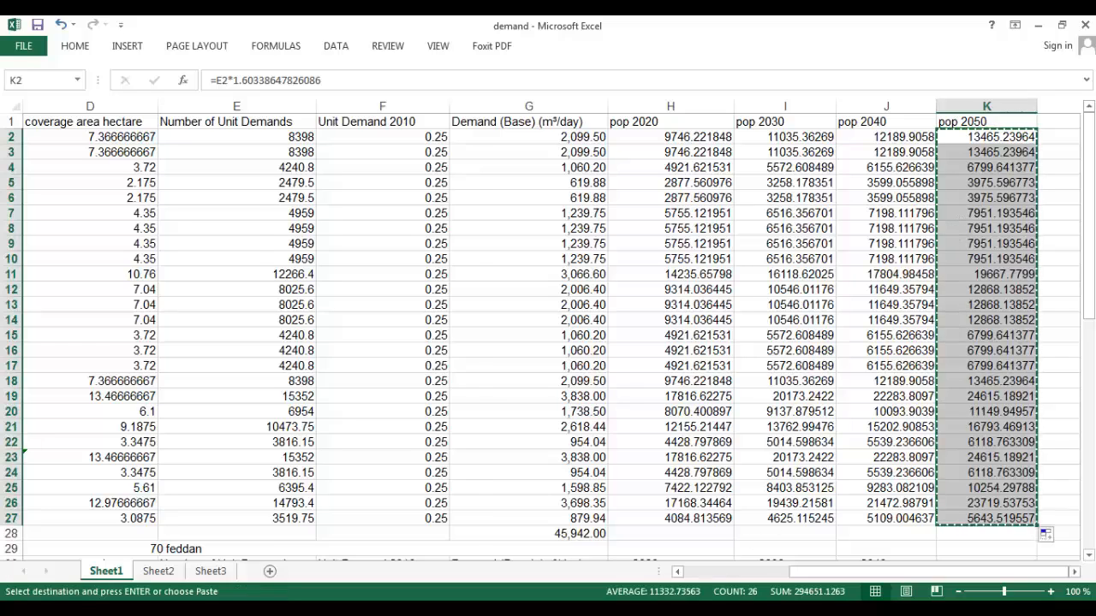
Switch to WaterGEMS, close the Unit Demand Control Center, and make 2050 the current scenario
key(alt+Tab)
click(1077, 24)
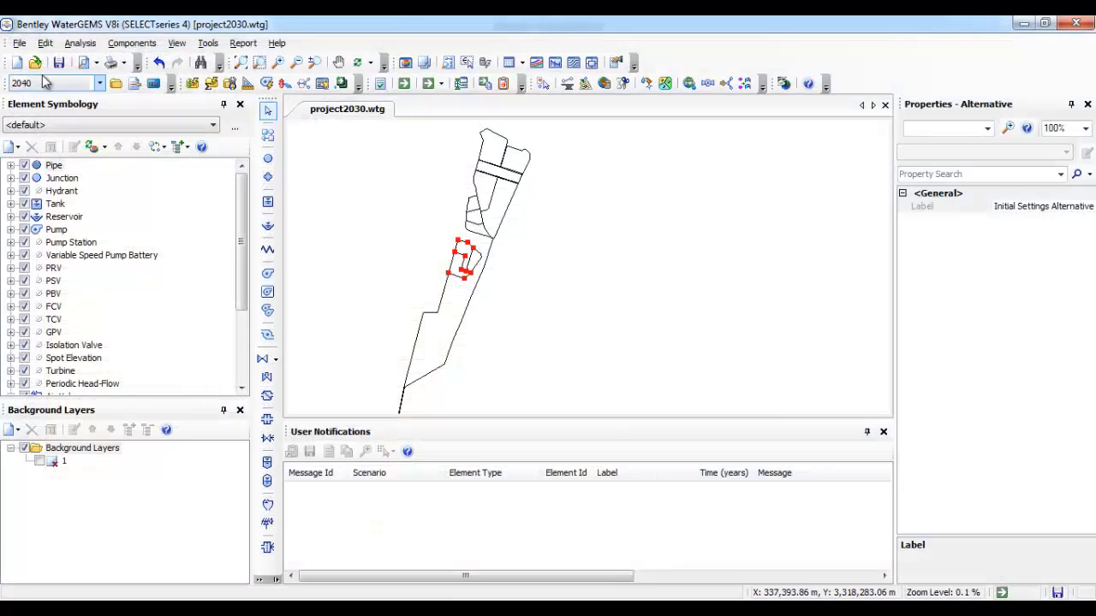
click(56, 83)
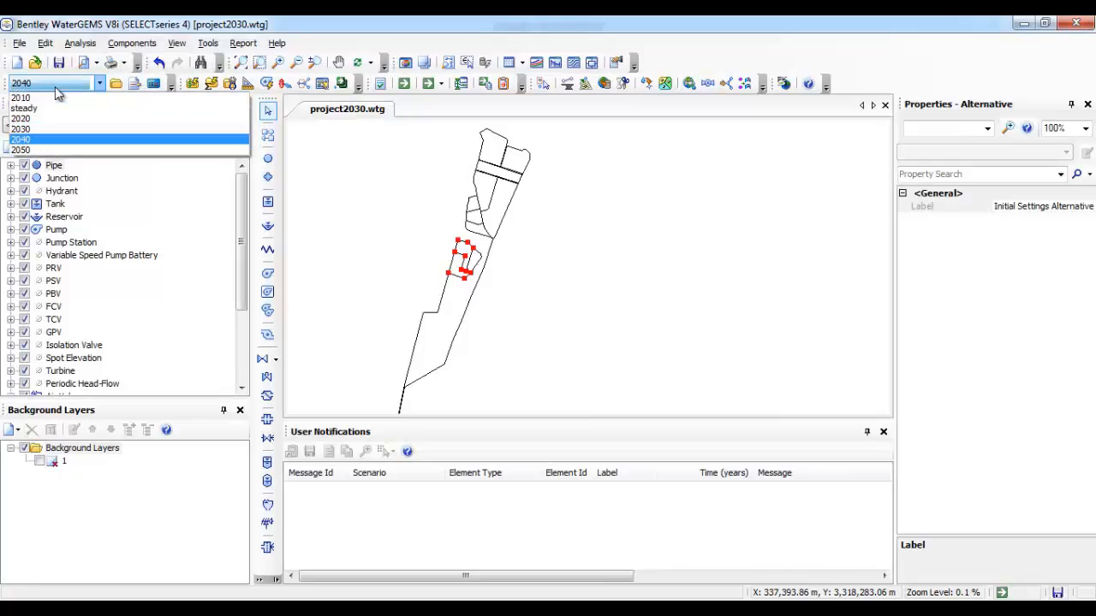
click(34, 150)
Open the Unit Demand Control Center for the 2050 scenario, dismissing the startup prompt
click(243, 43)
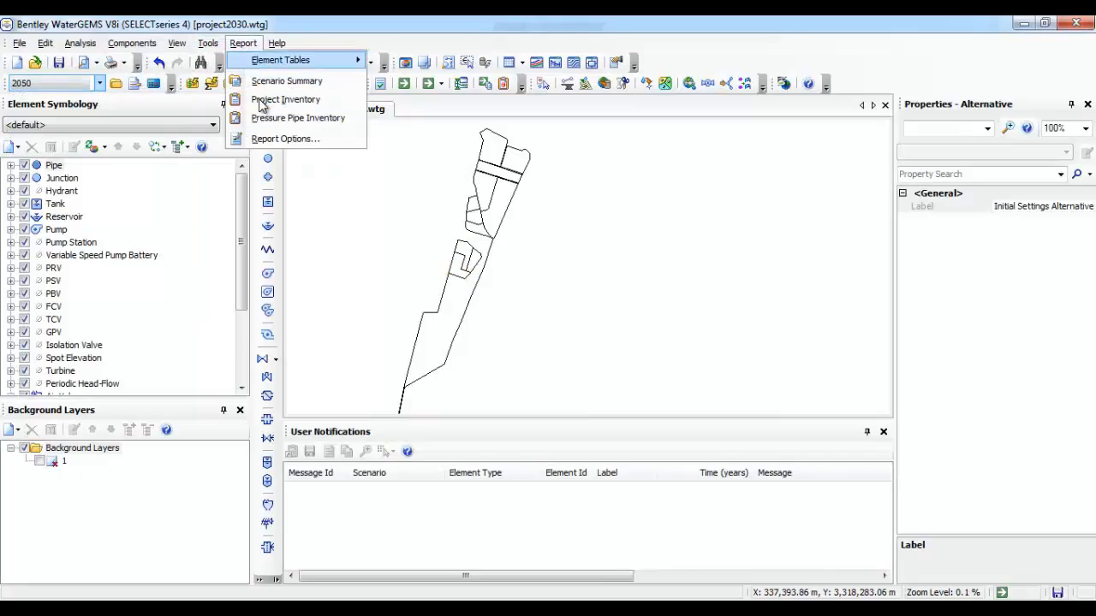
click(208, 43)
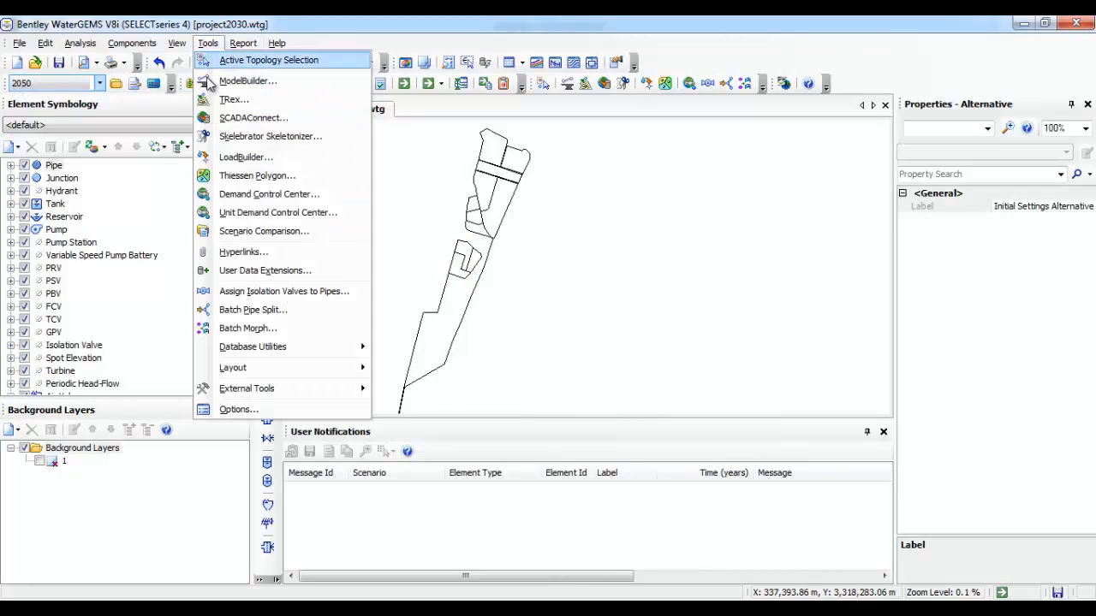
click(253, 214)
click(569, 351)
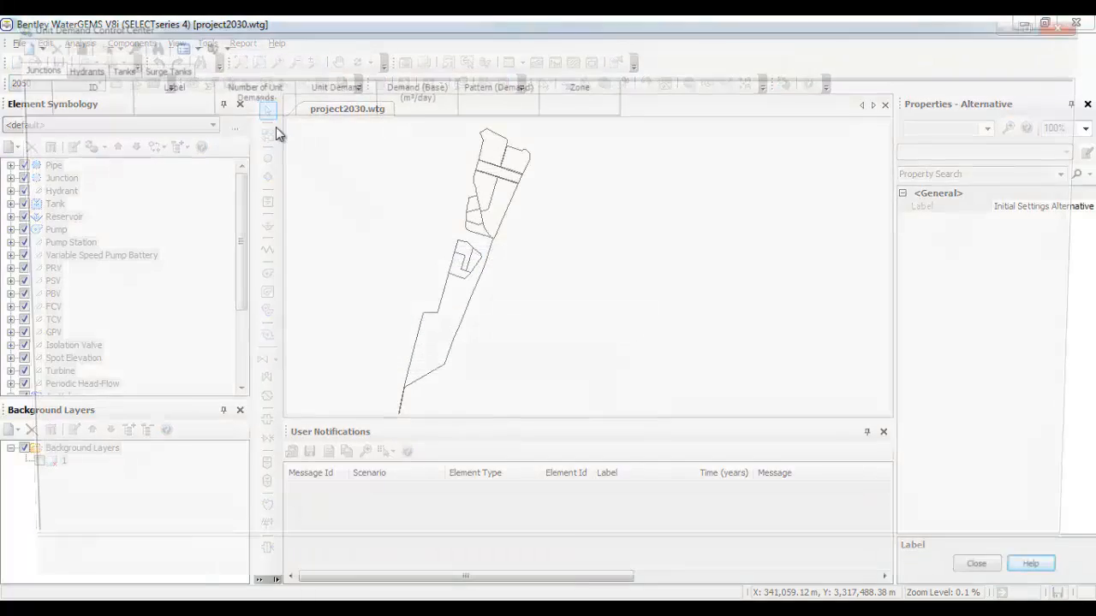
Start adding unit demands from a network selection and select the elements of the zelzal junctions query
click(29, 47)
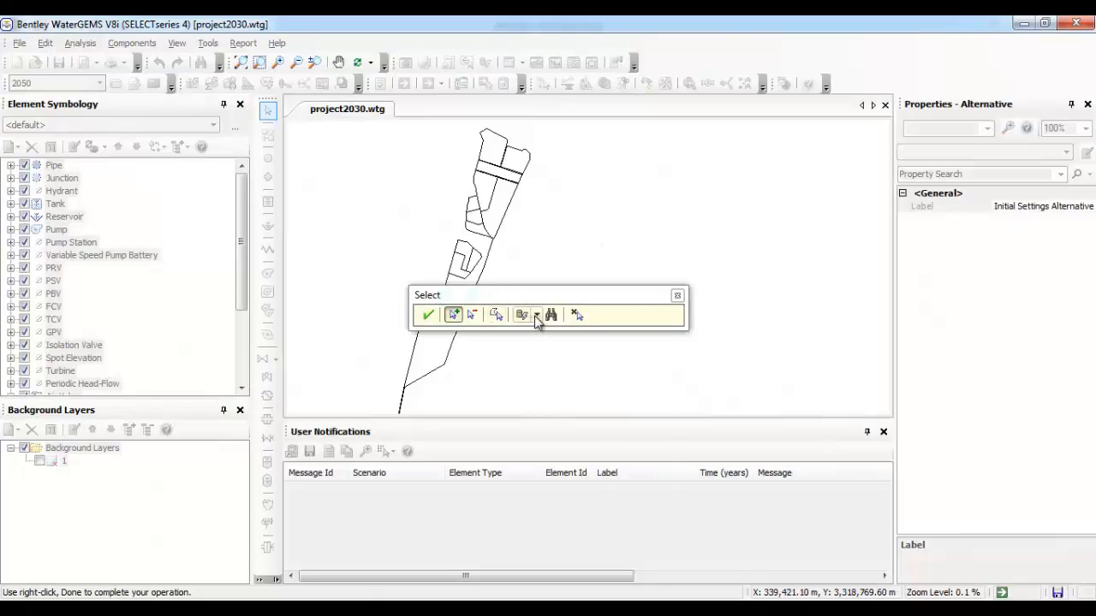
click(536, 315)
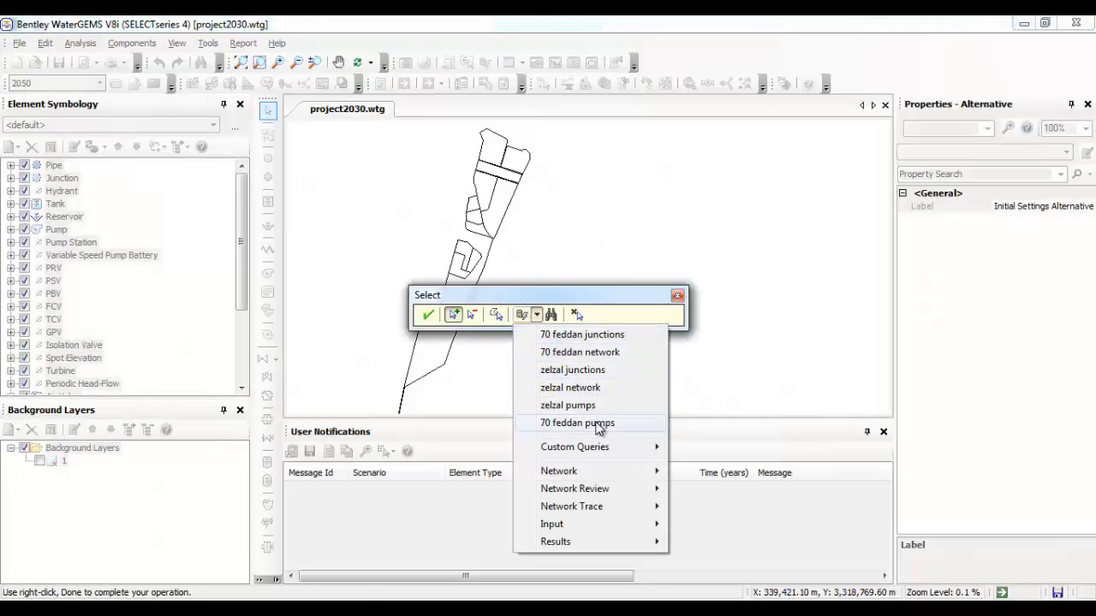
click(600, 373)
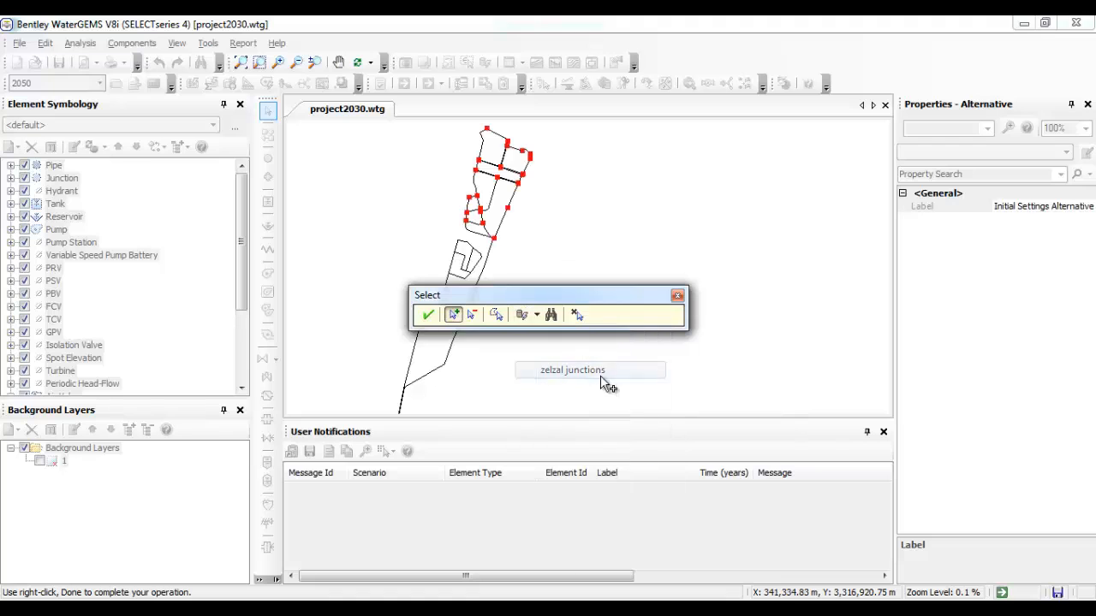
click(426, 314)
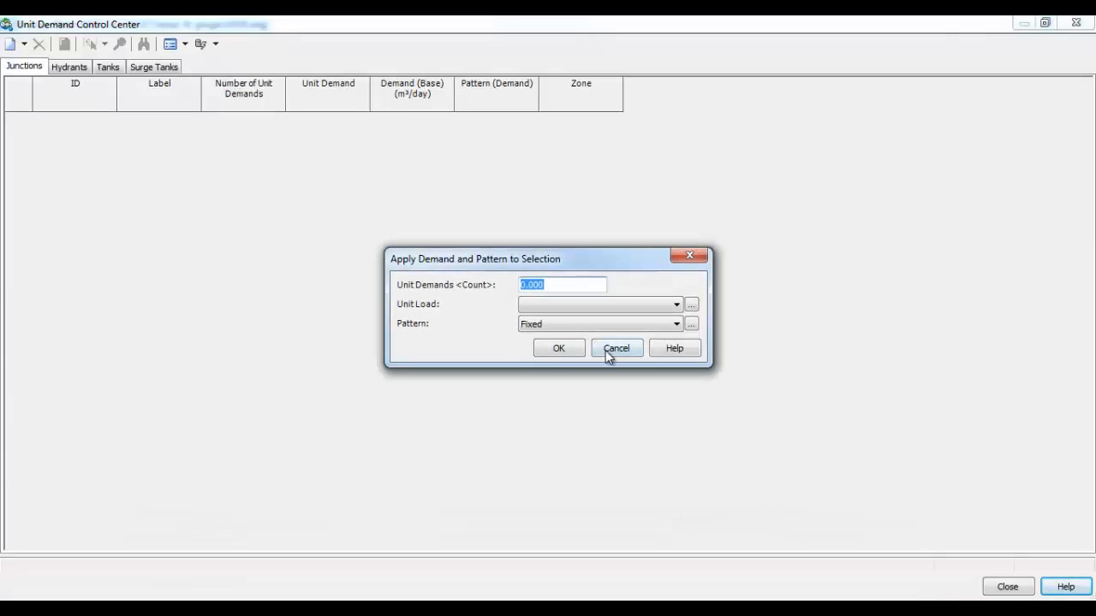
Accept the default demand settings and paste the copied 2050 populations into Number of Unit Demands, starting at junction J-5
click(557, 347)
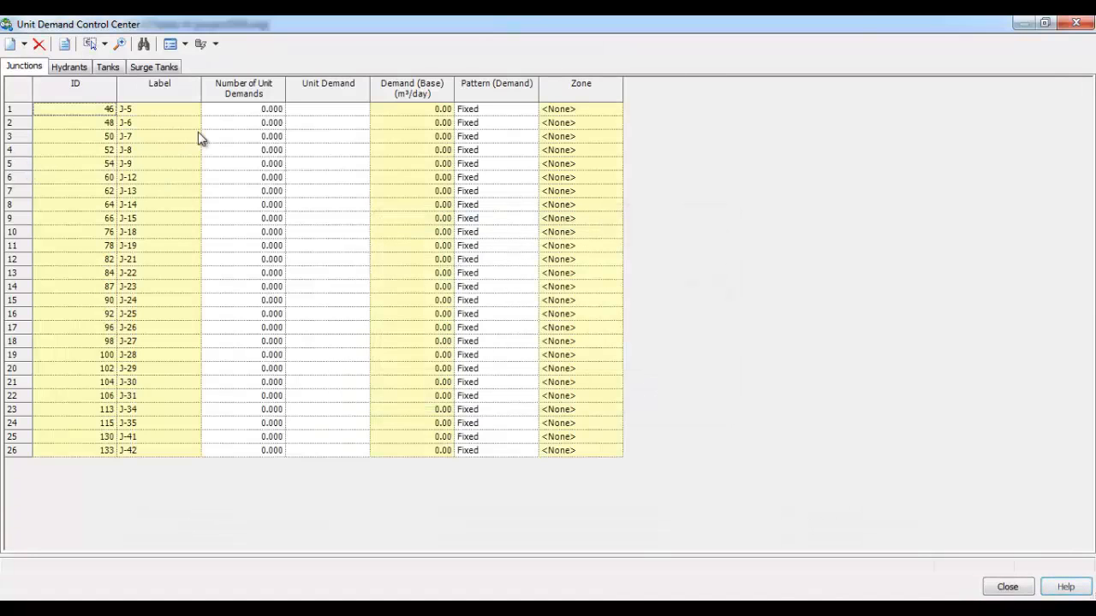
click(245, 110)
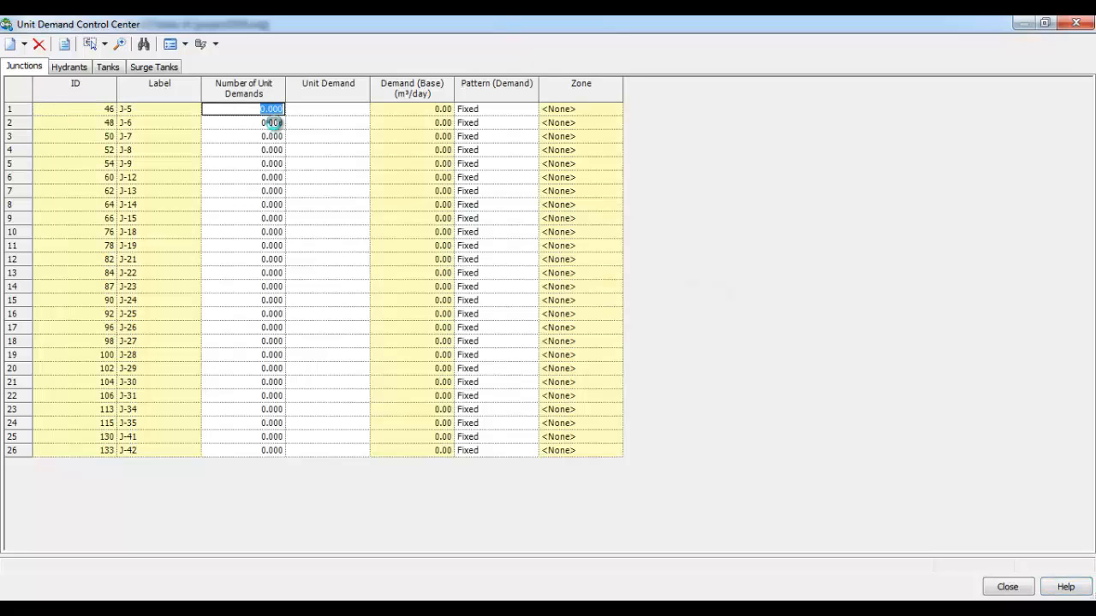
key(ctrl+v)
Add demands for the elements of the 70 feddan junctions query, accepting the default demand and pattern settings
click(23, 45)
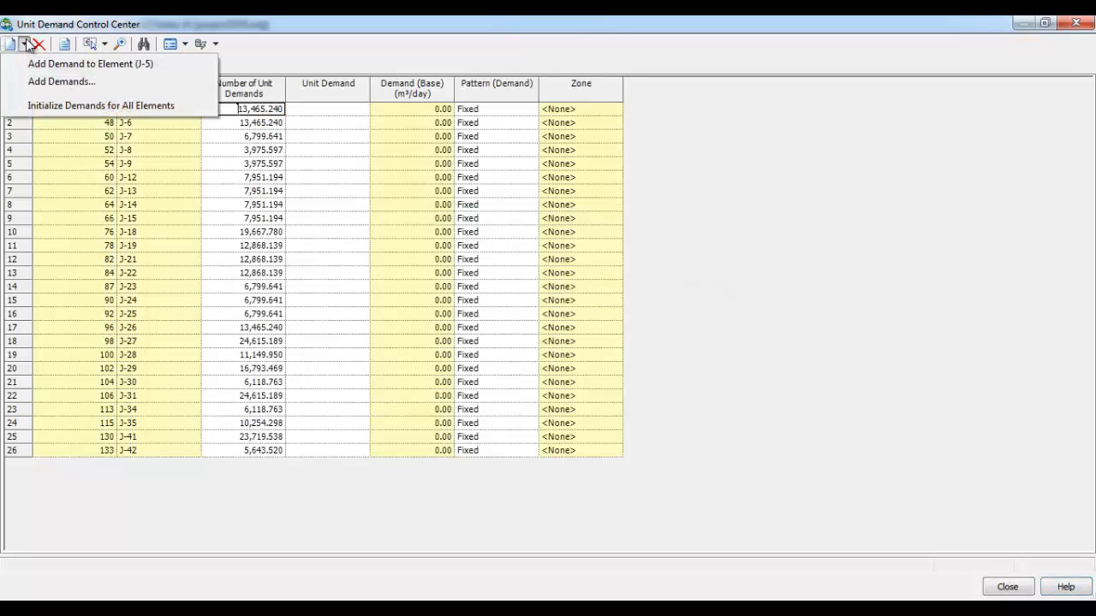
click(39, 81)
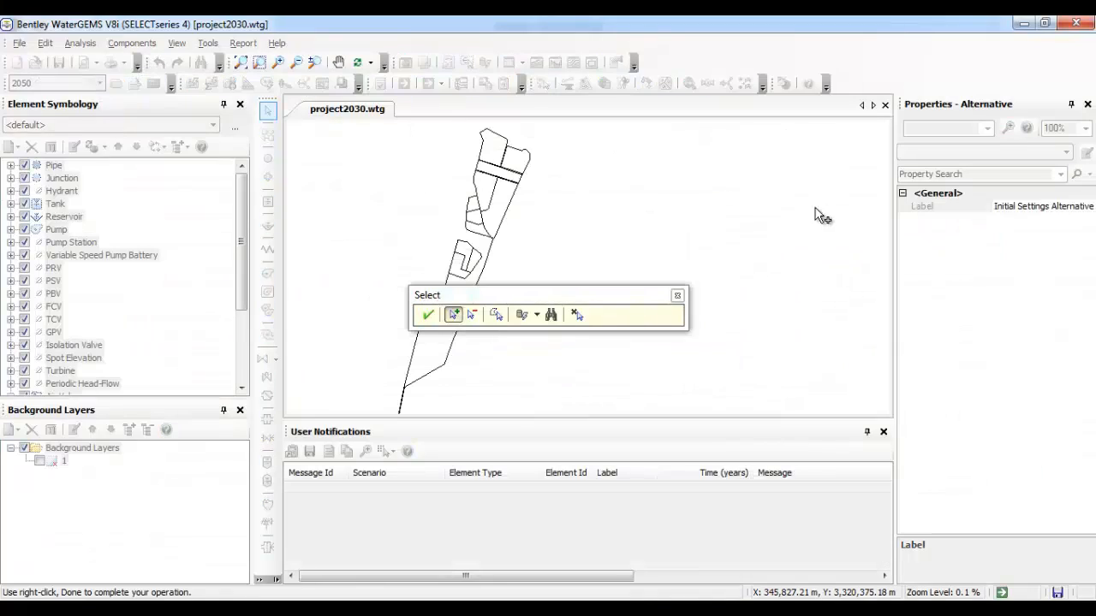
click(537, 315)
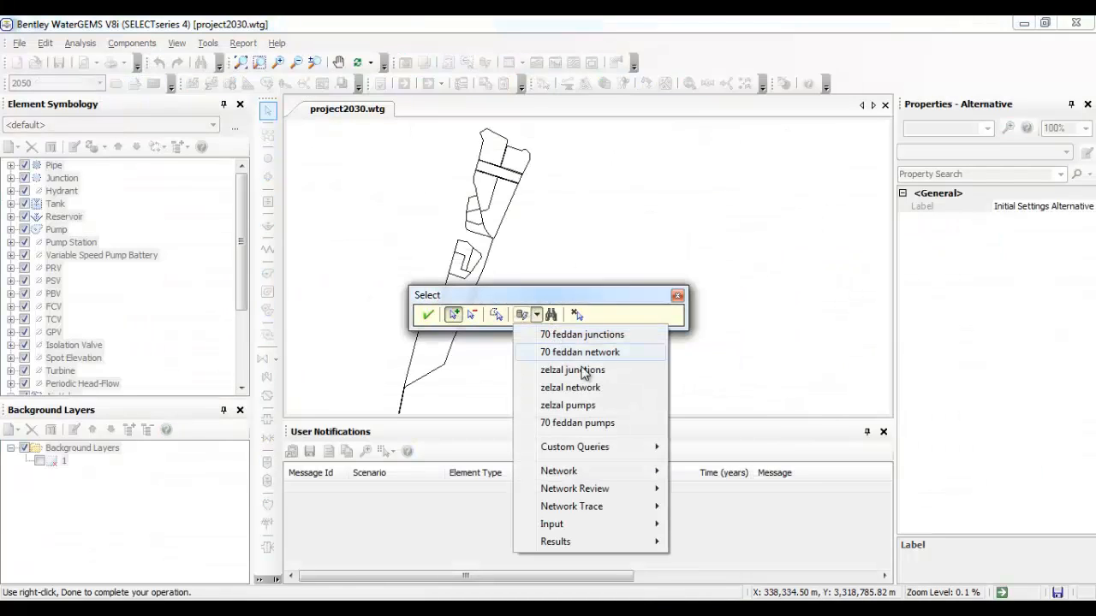
click(606, 335)
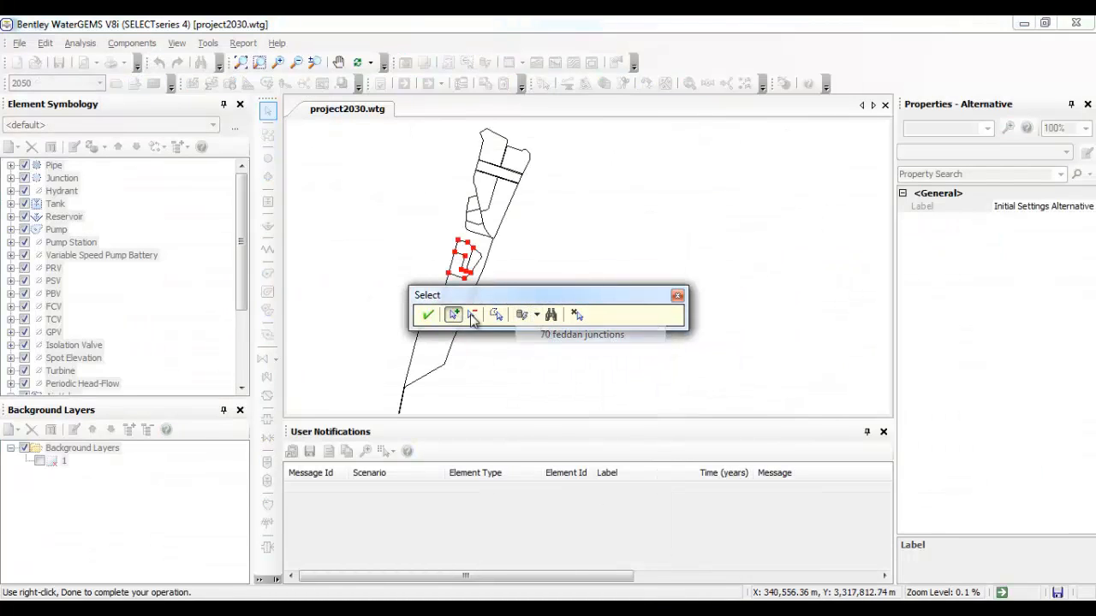
click(427, 315)
click(557, 350)
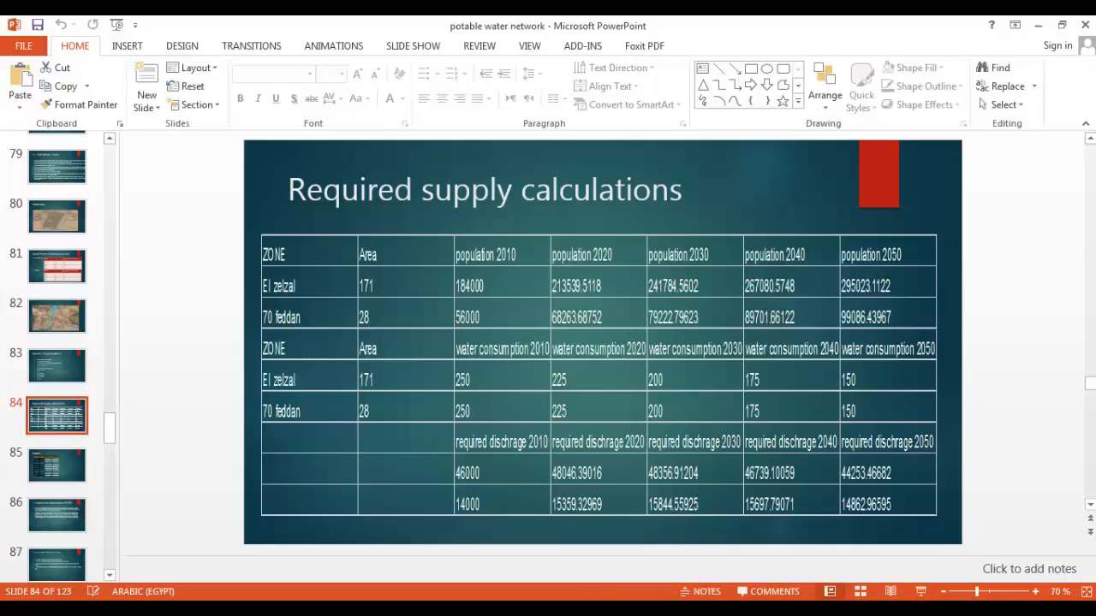
Switch to Calculator, divide the 70 feddan 2050 population 99086.43967 by the 2010 population 56000, and copy the quotient
click(708, 610)
key(Escape)
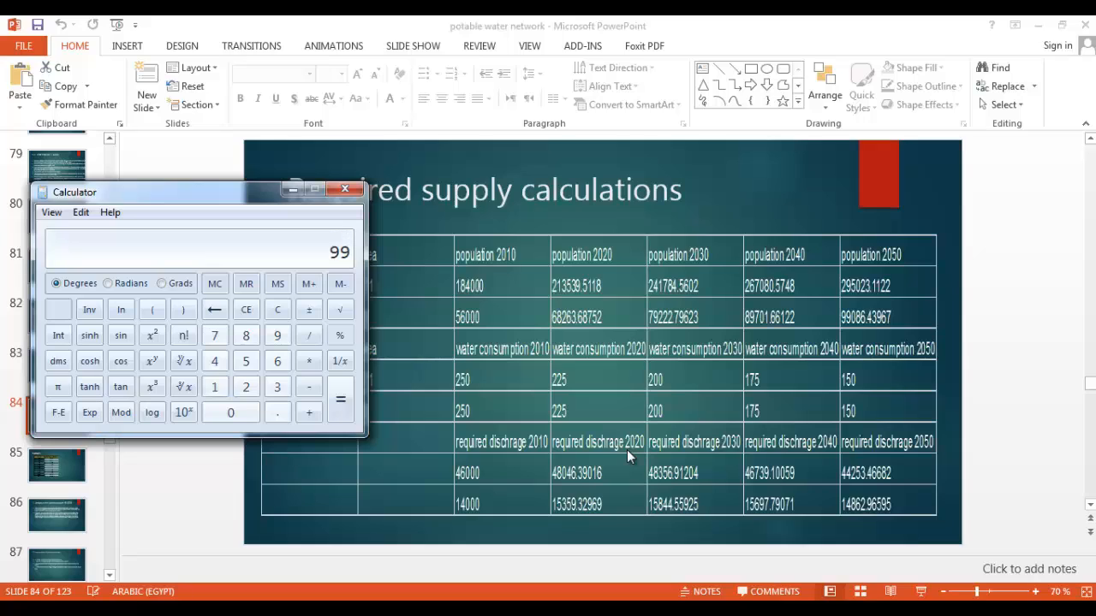
text(99086.4)
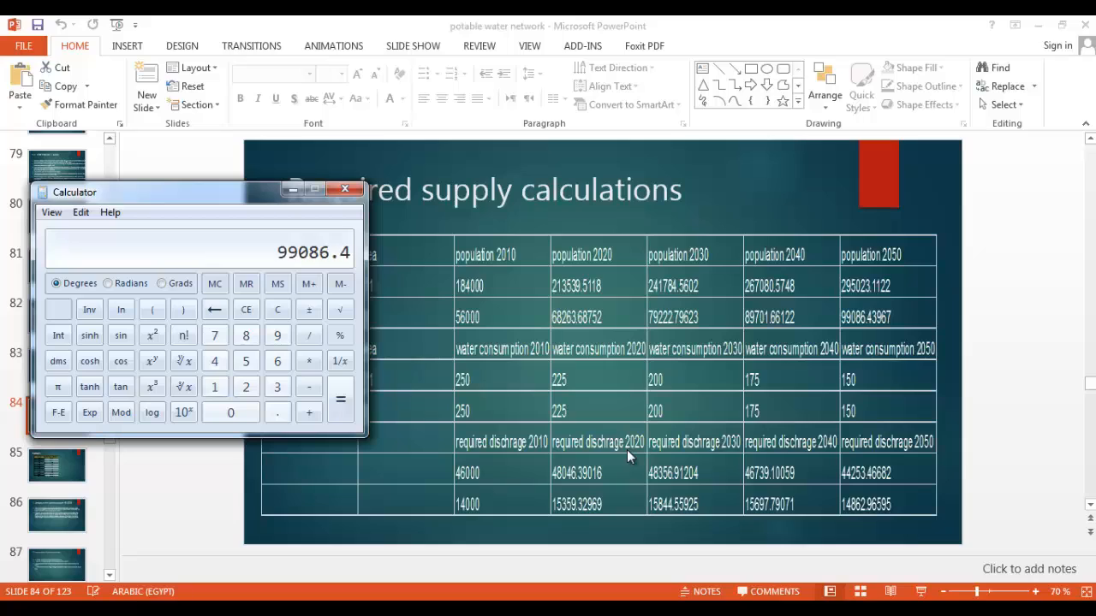
text(3967/)
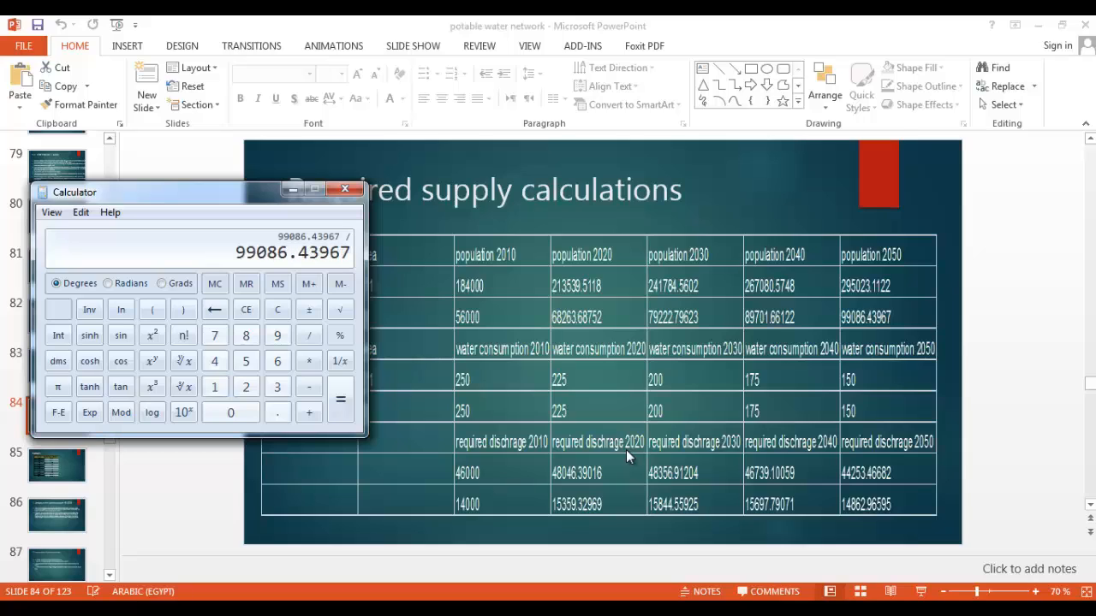
text(56000)
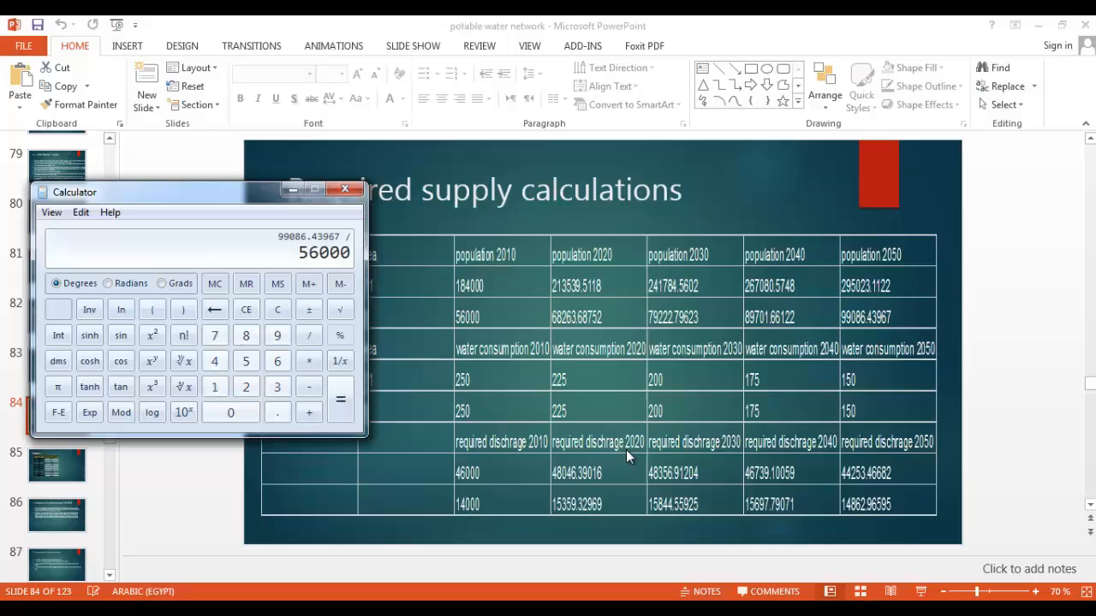
key(Return)
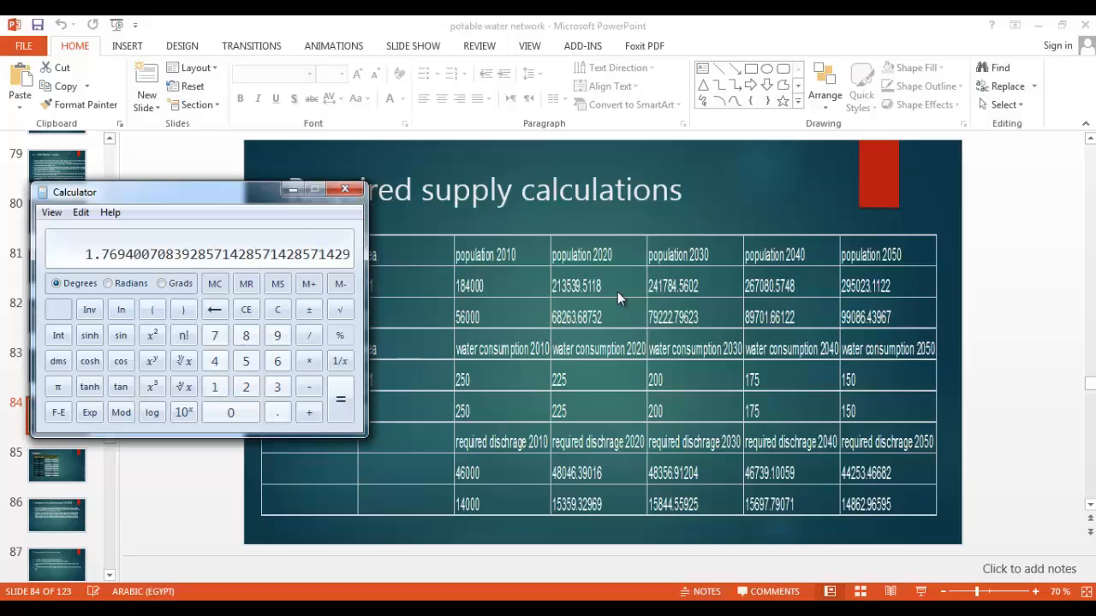
right_click(259, 247)
click(291, 254)
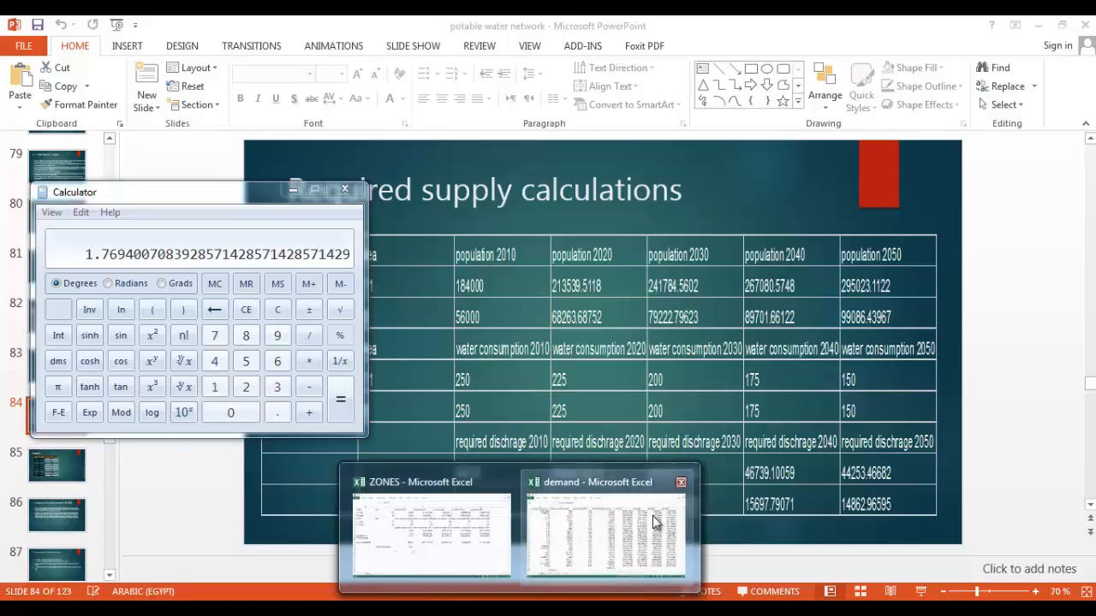
Switch to the demand workbook in Excel and enter the heading "pop 2050" in K30 of the 70 feddan table
click(659, 523)
scroll(967, 306, down, 6)
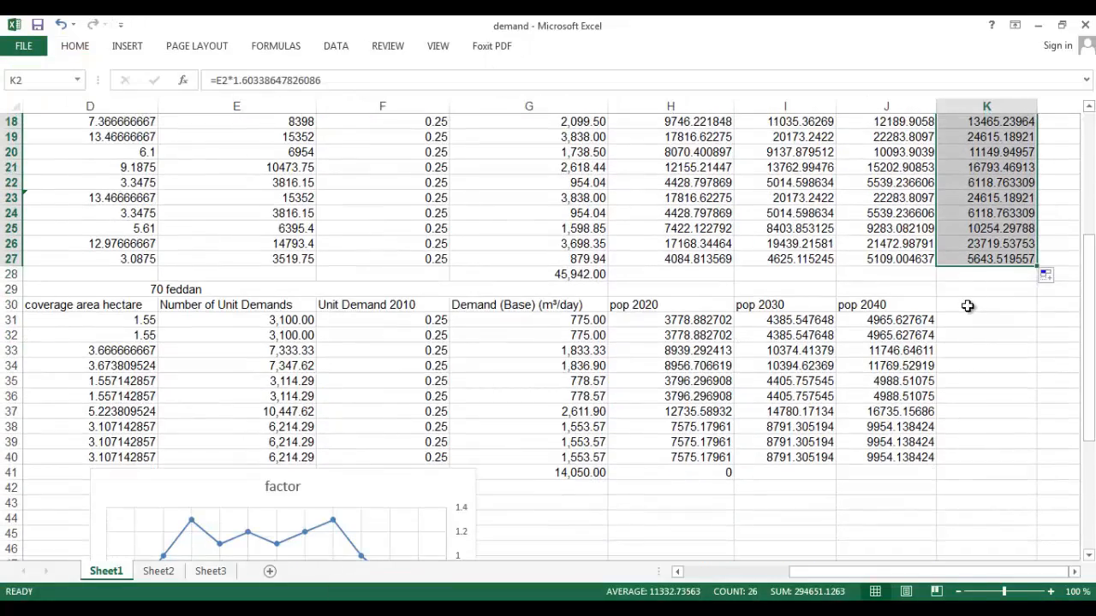
click(968, 306)
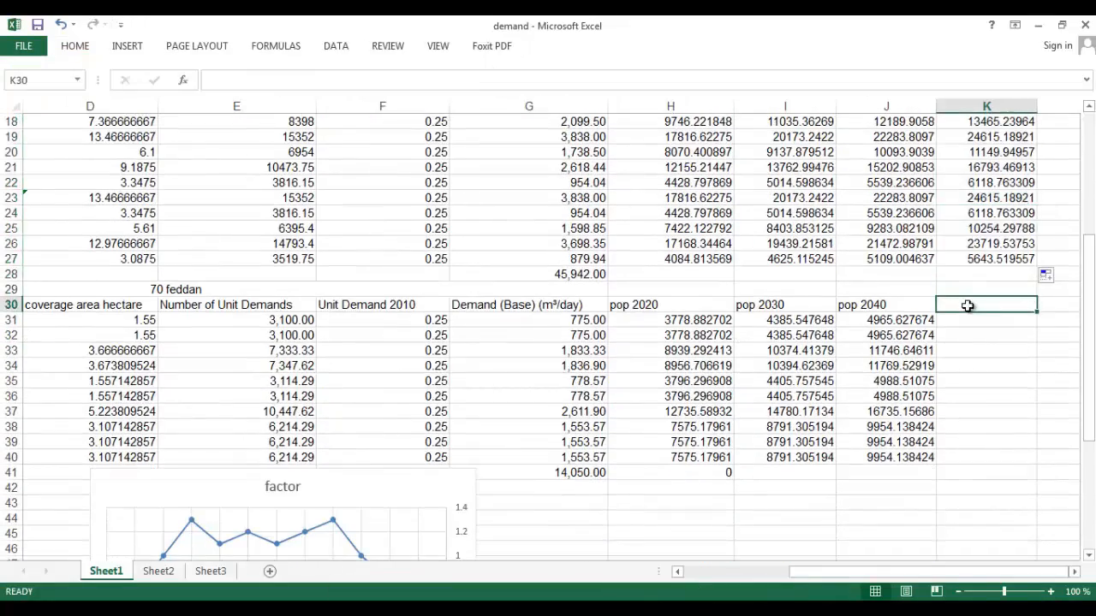
text(p)
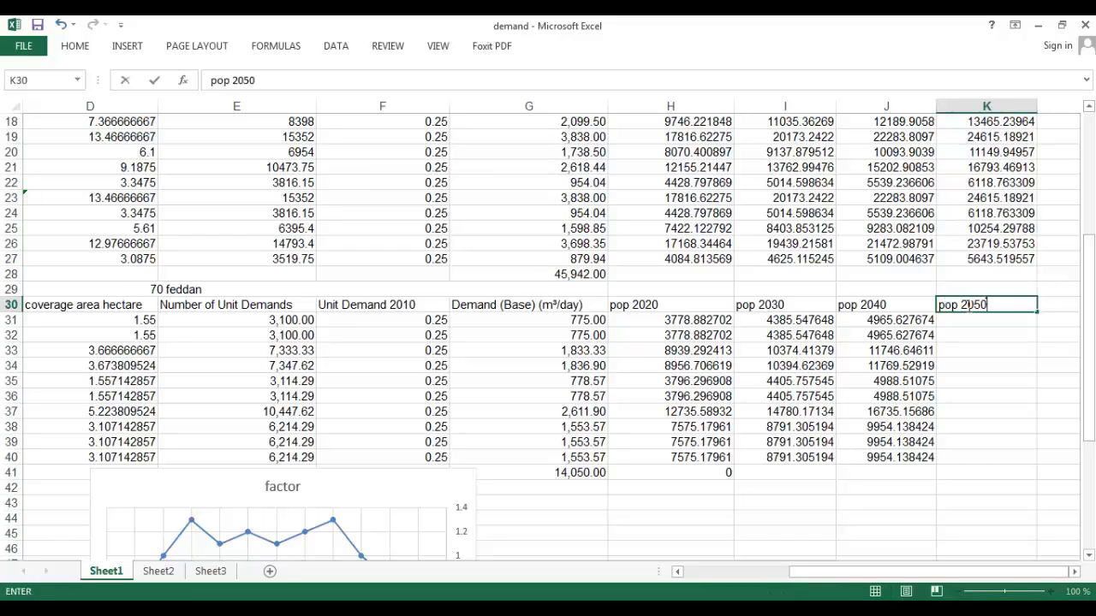
text(op 2050)
key(Return)
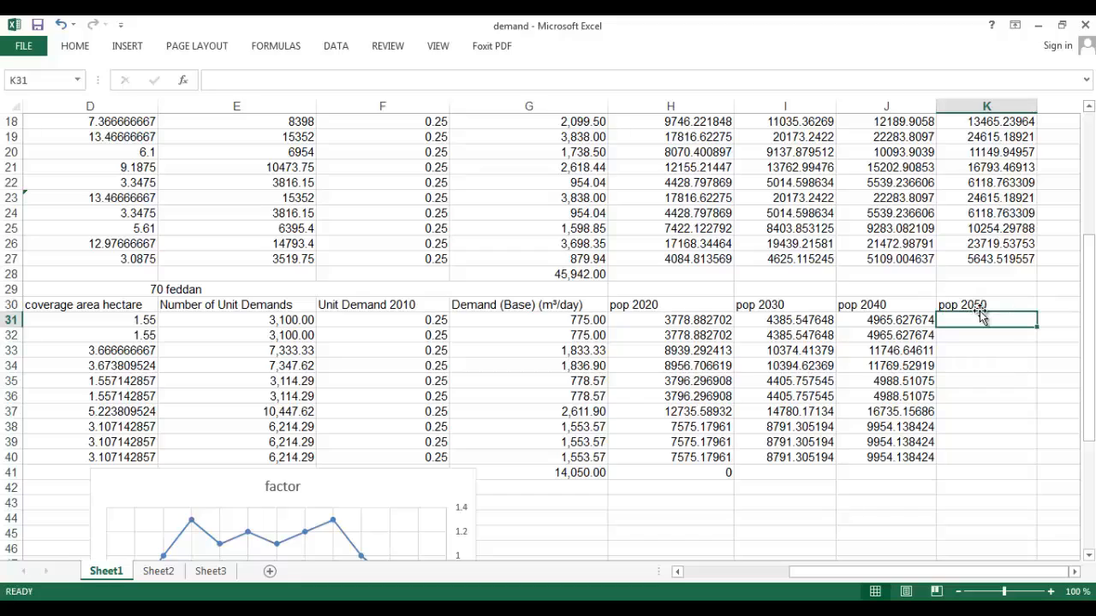
Paste the growth factor into K31 and turn it into the formula =E31*1.76940070839285
key(ctrl+v)
double_click(952, 318)
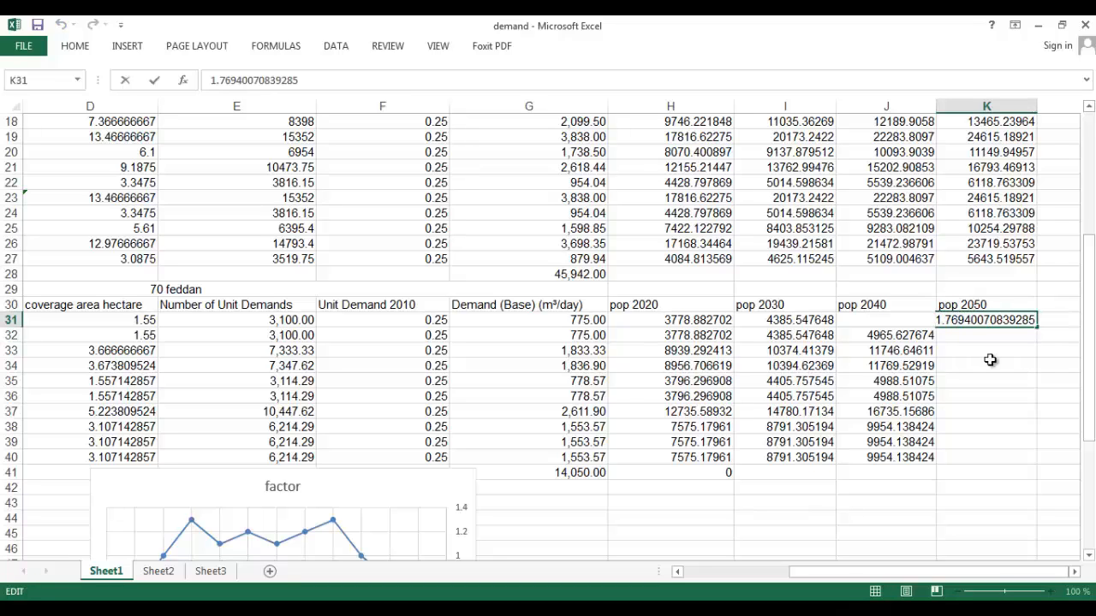
text(=)
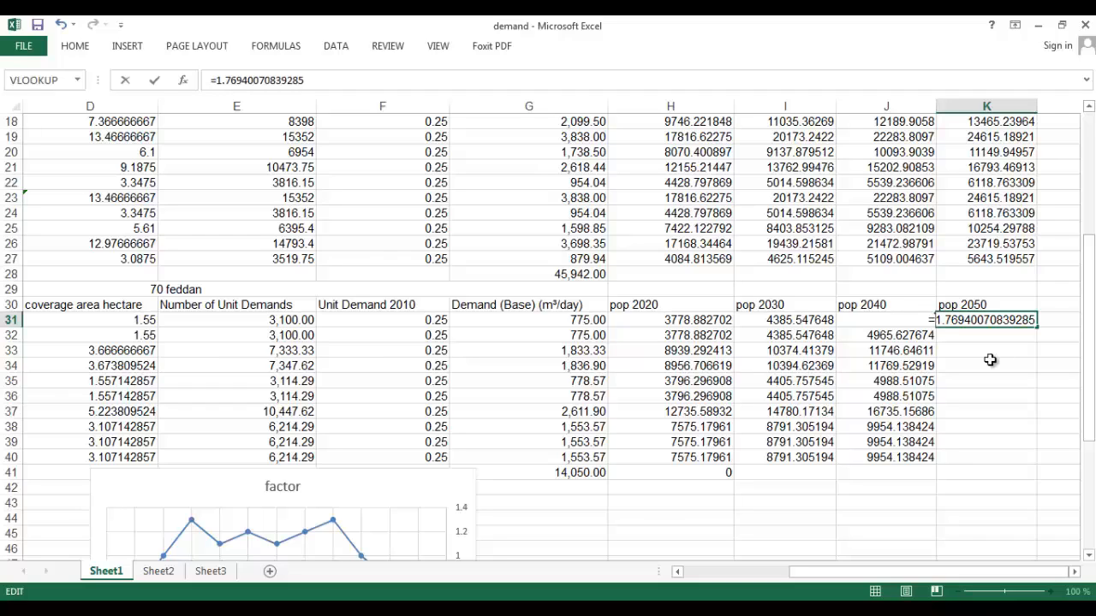
text(e31)
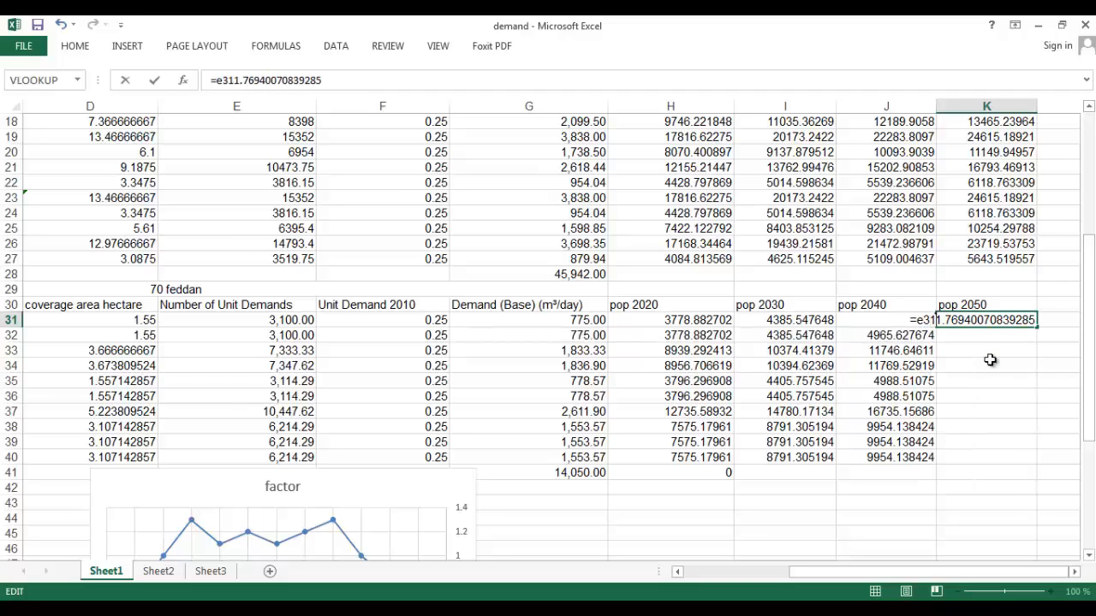
text(*)
key(Return)
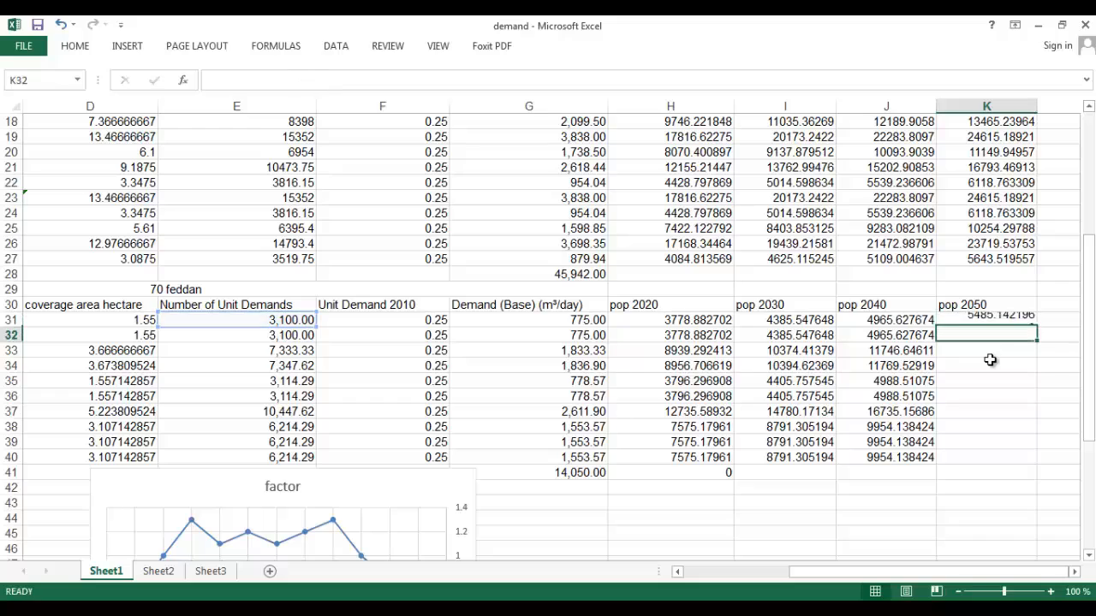
Fill the pop 2050 formula from K31 down to K40 and copy the filled range
click(1004, 317)
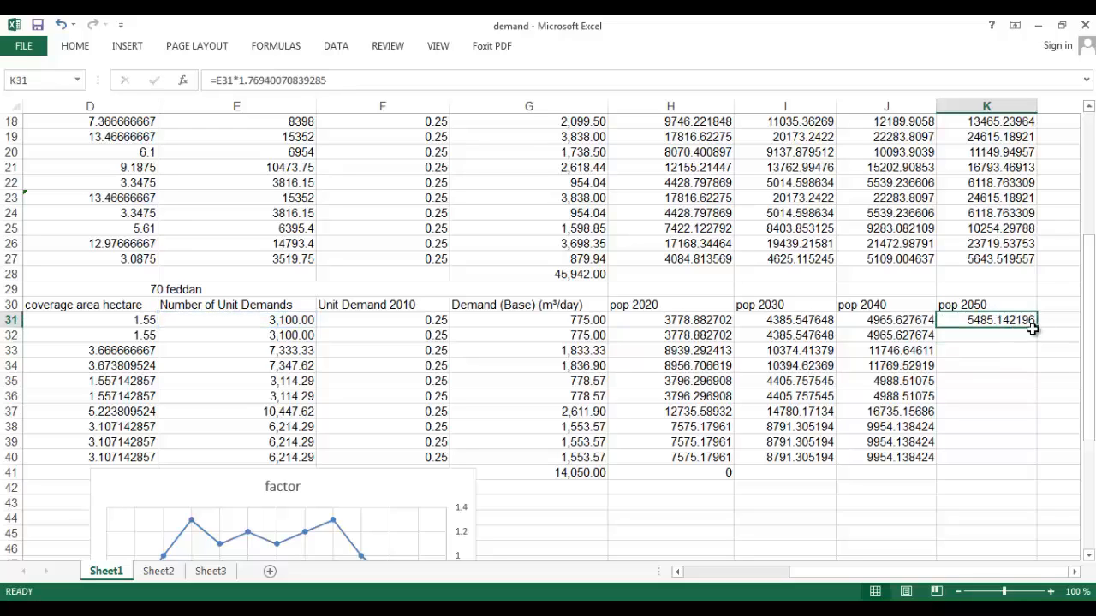
drag(1035, 324, 1042, 462)
drag(991, 328, 995, 456)
key(ctrl+c)
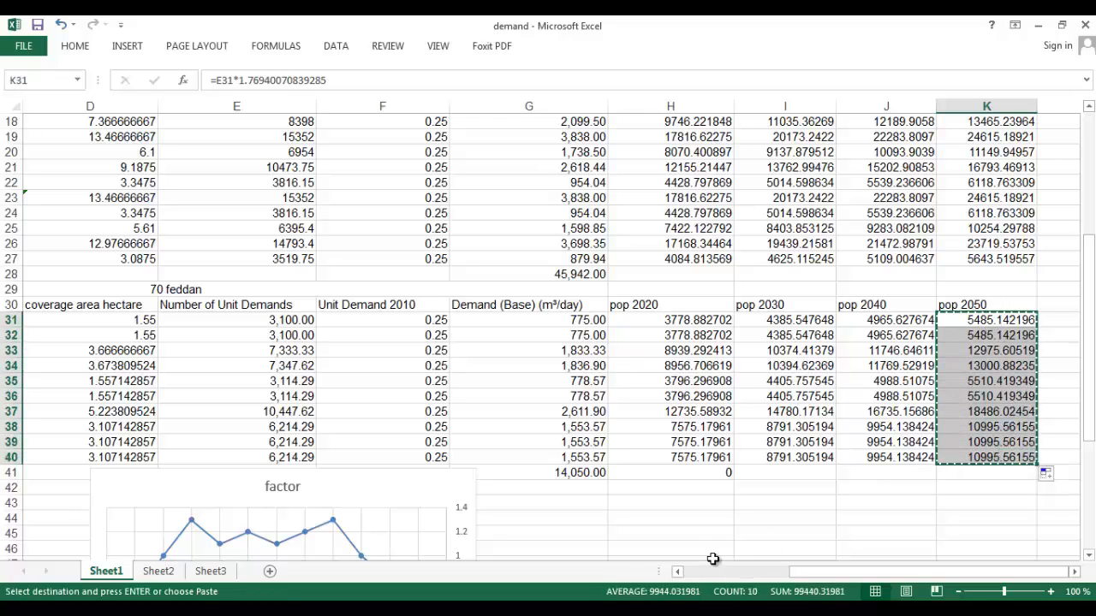
Switch to the WaterGEMS Unit Demand Control Center and paste the populations into Number of Unit Demands, starting at junction J-48
key(alt+Tab)
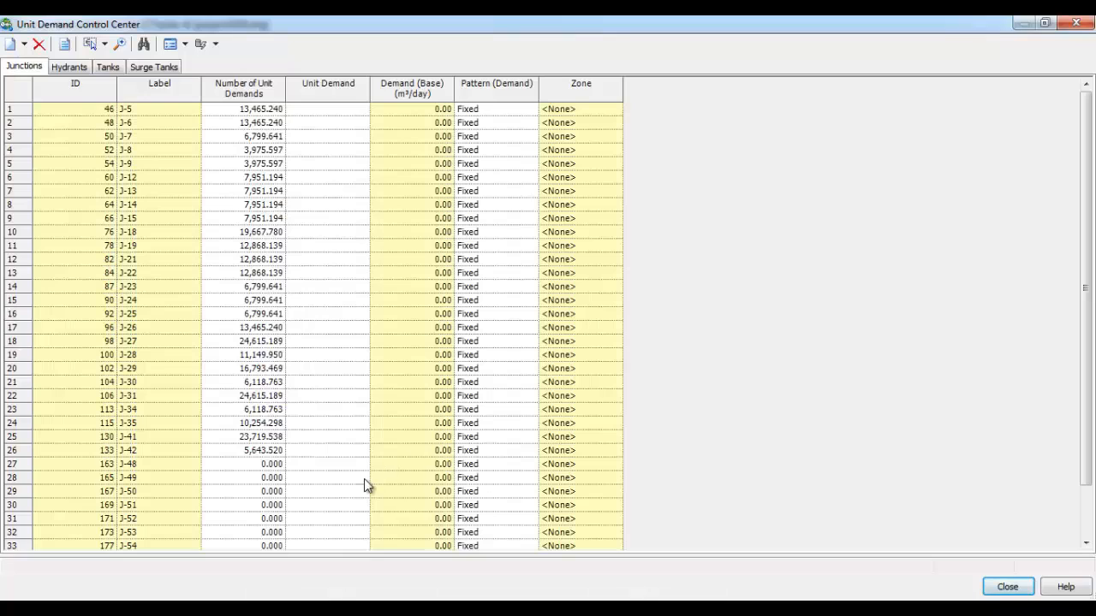
click(254, 467)
key(ctrl+v)
Globally edit the Unit Demand column to set every junction's unit demand to 2050
right_click(343, 94)
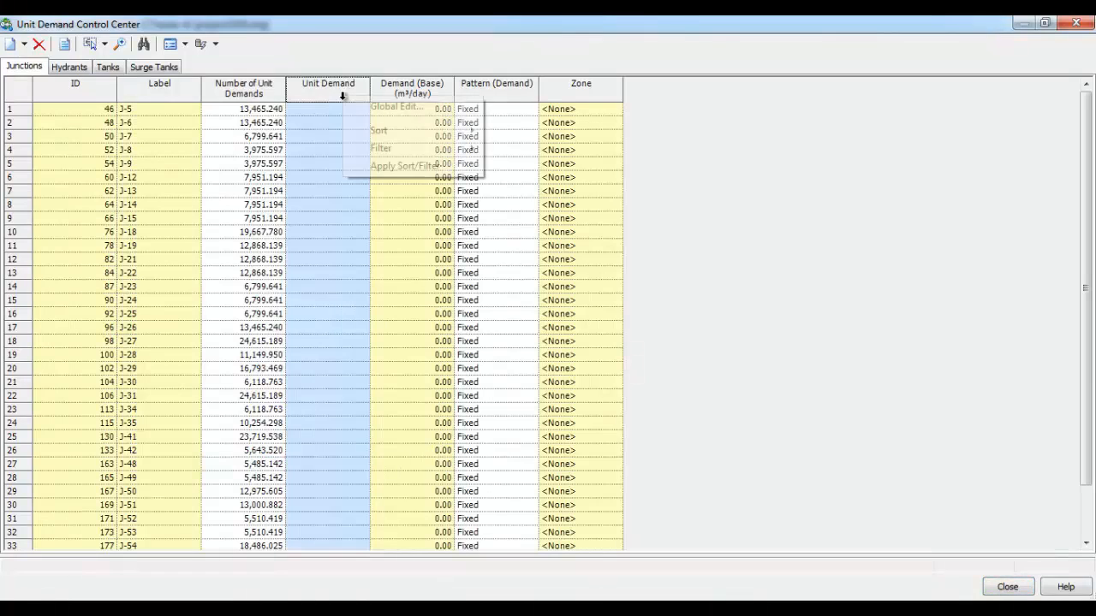
click(385, 106)
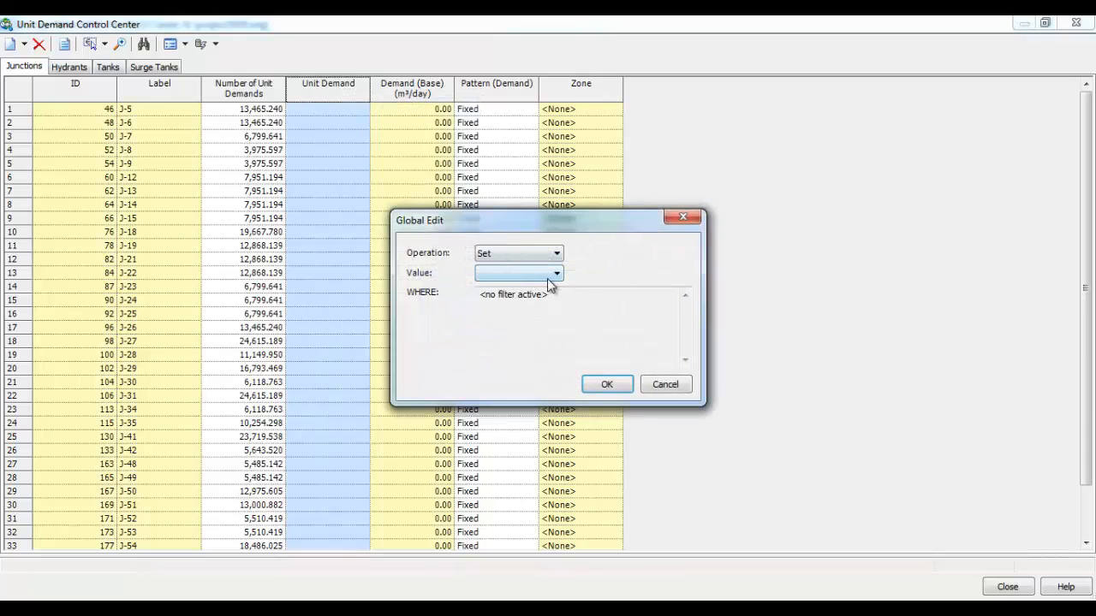
click(549, 279)
click(544, 332)
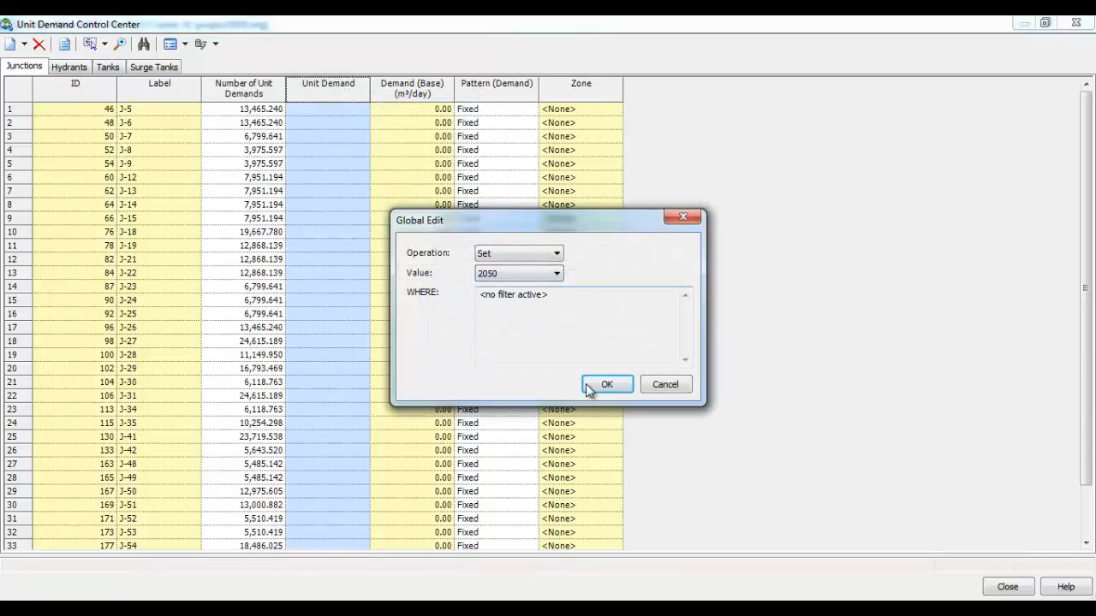
click(606, 387)
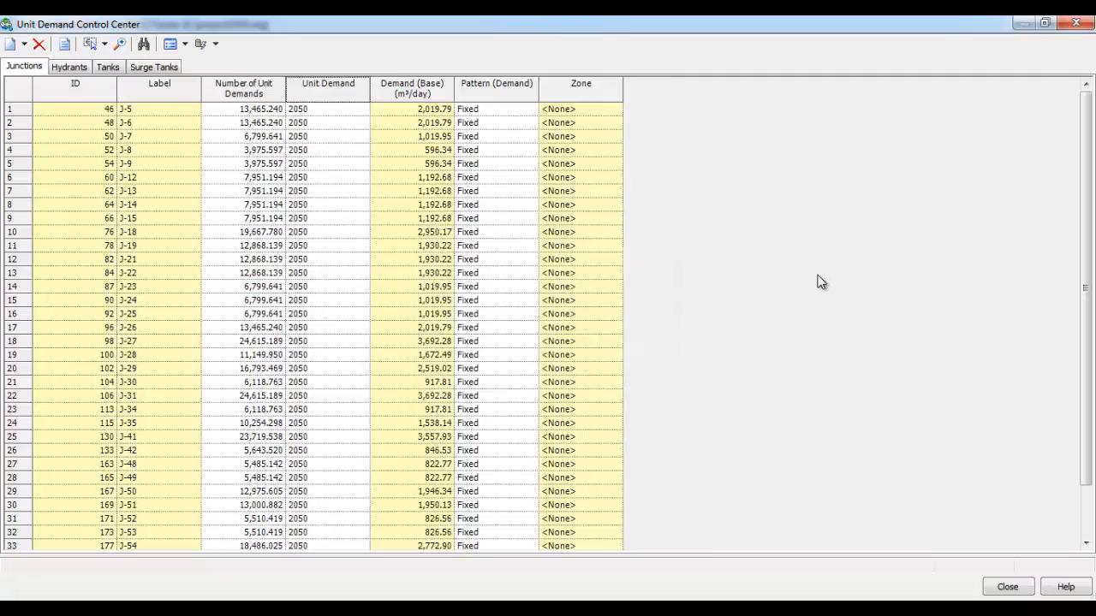
Close the Unit Demand Control Center and make 2010 the current scenario
click(1076, 24)
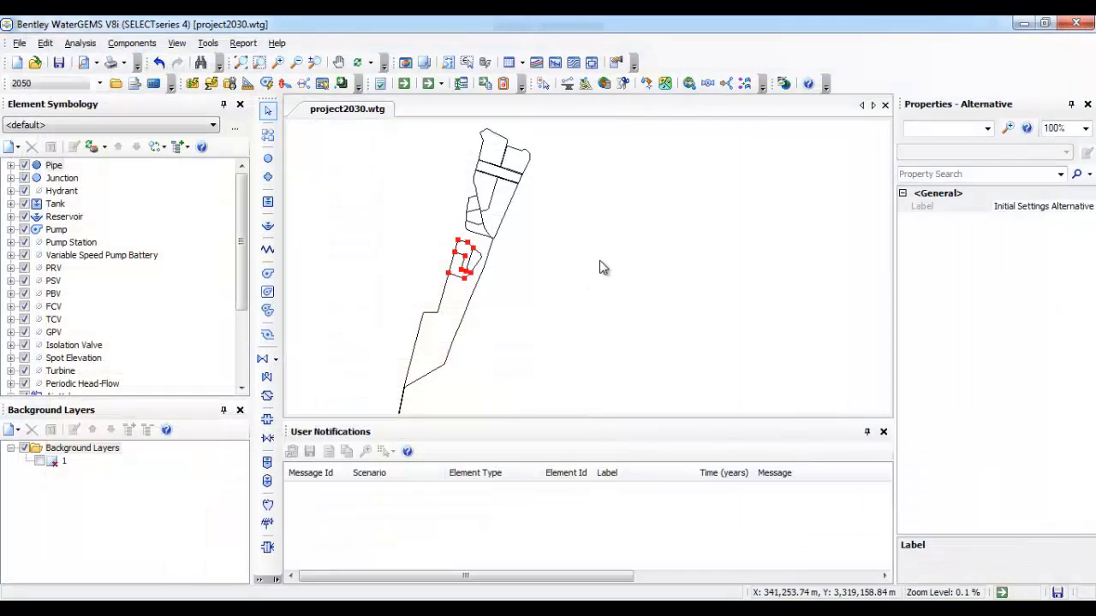
click(605, 242)
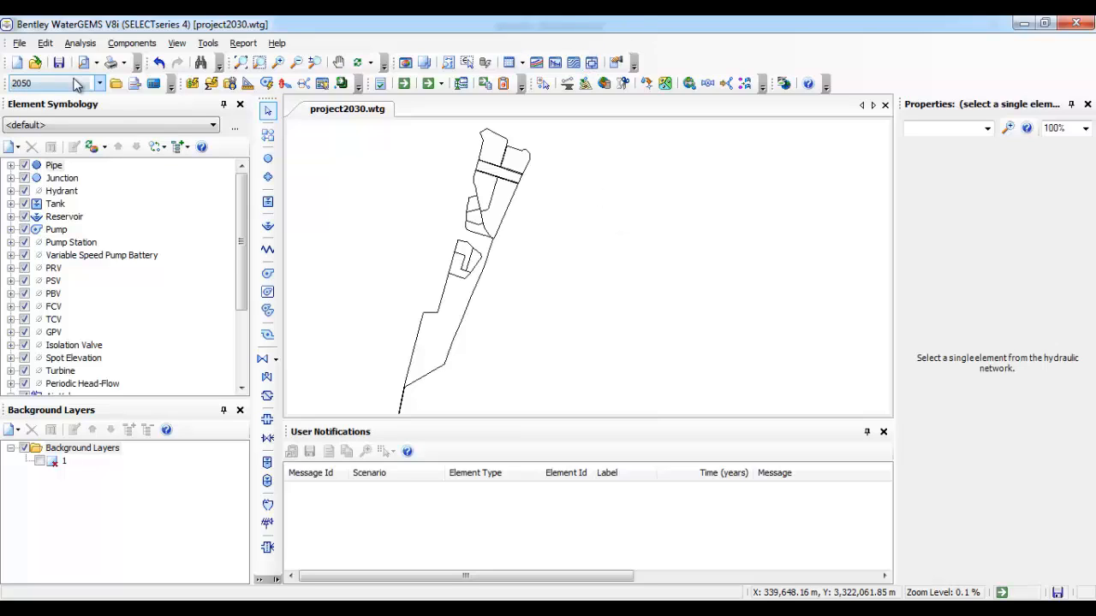
click(100, 83)
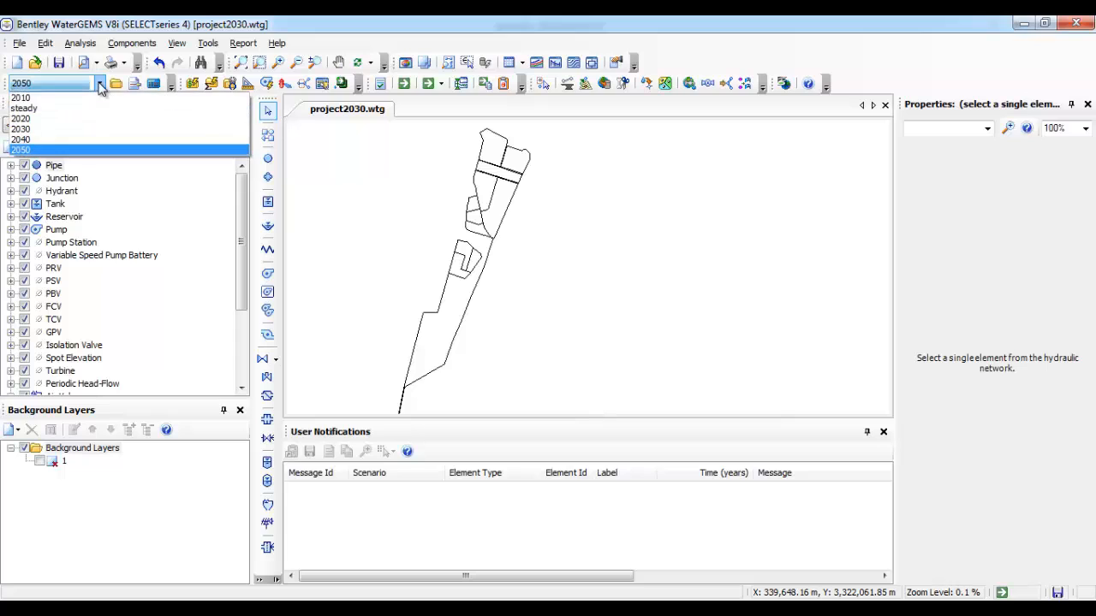
click(75, 95)
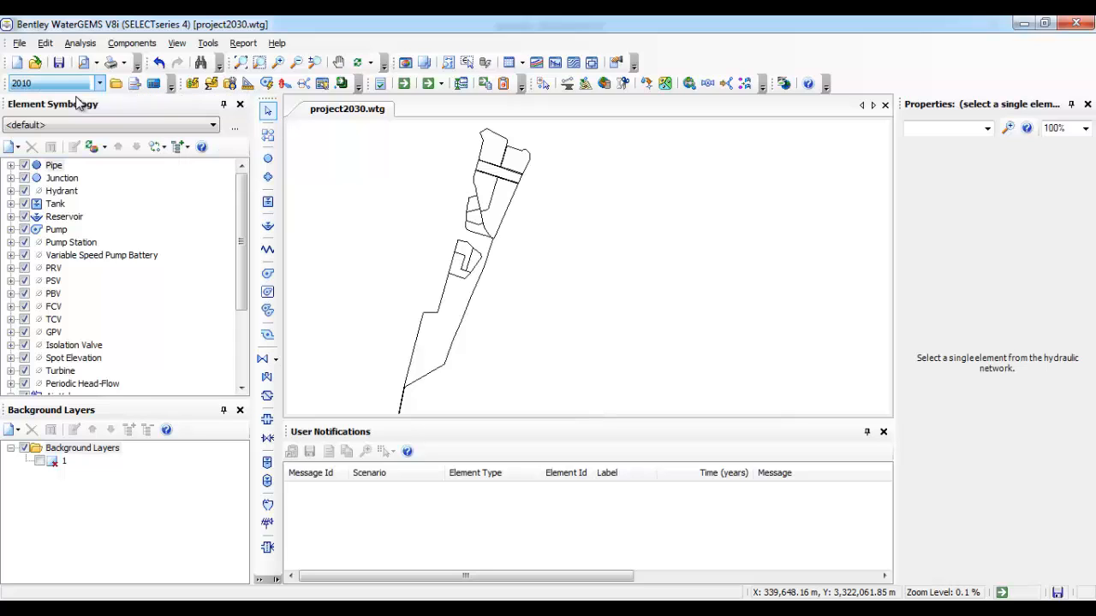
Open Darwin Designer and create a new design study
click(114, 45)
mouse_move(79, 42)
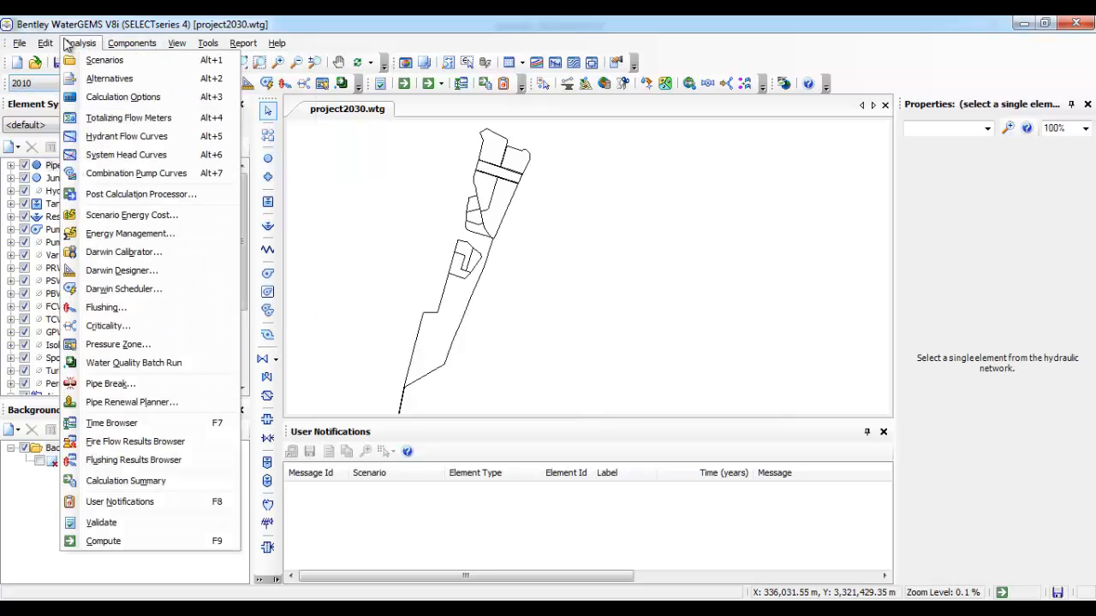
click(125, 271)
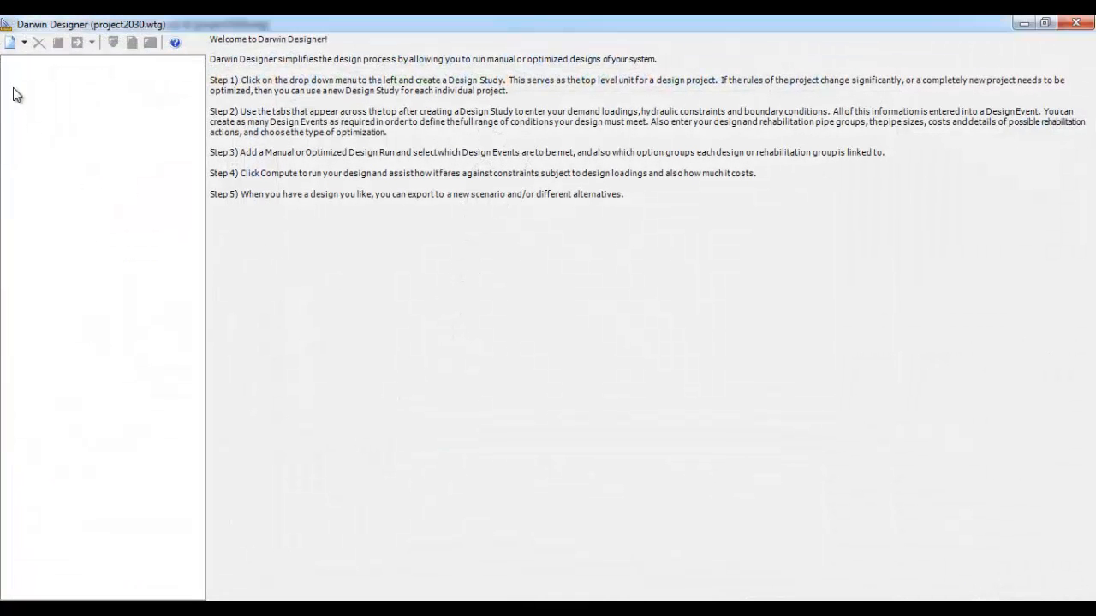
click(24, 42)
click(37, 64)
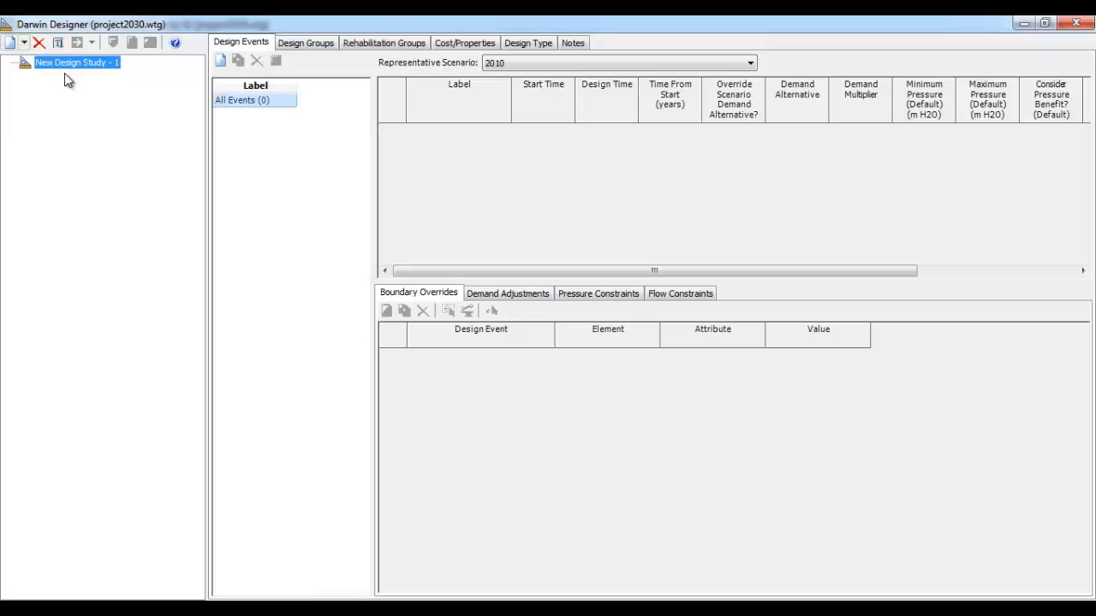
Rename the new design study as 2010
right_click(80, 74)
click(118, 101)
text(2010)
key(Return)
Create another designer study and name it 2020
click(24, 42)
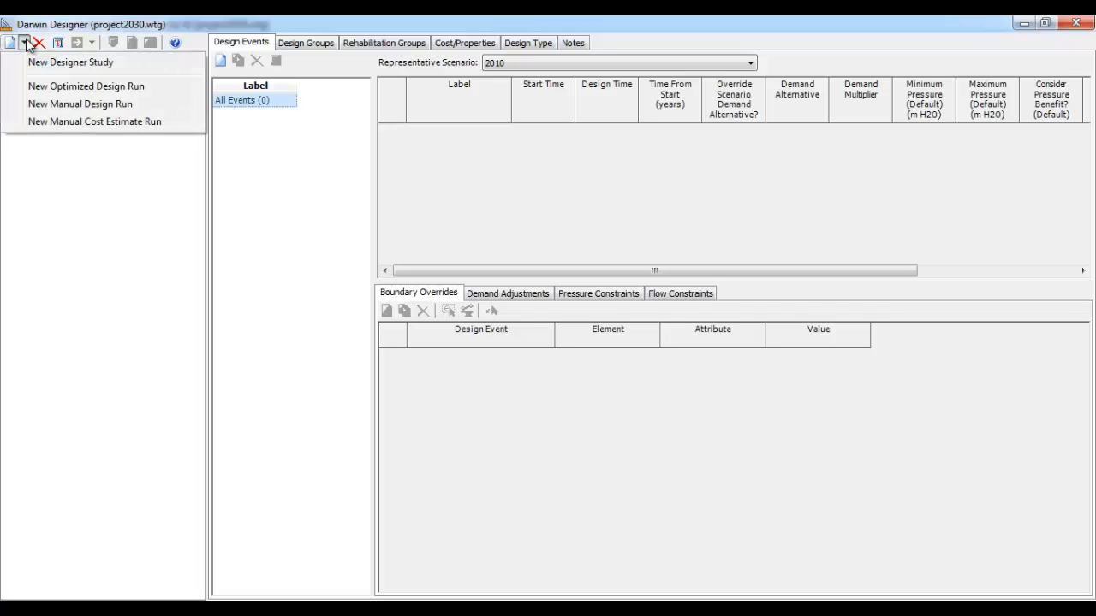
click(54, 65)
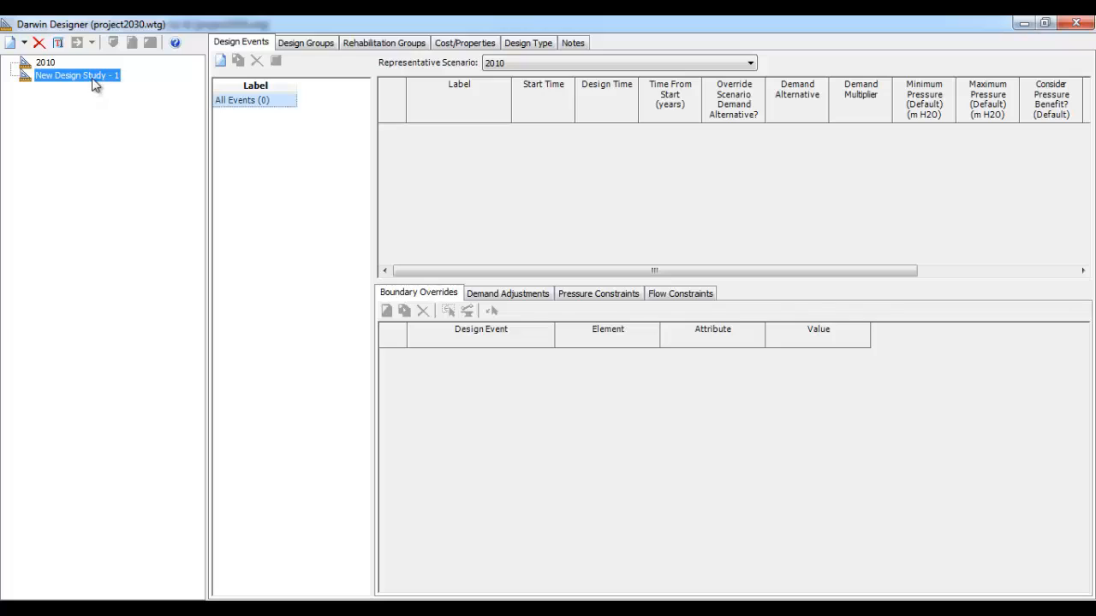
right_click(94, 84)
click(130, 116)
text(2020)
key(Return)
Add a third designer study and name it 2030
click(25, 42)
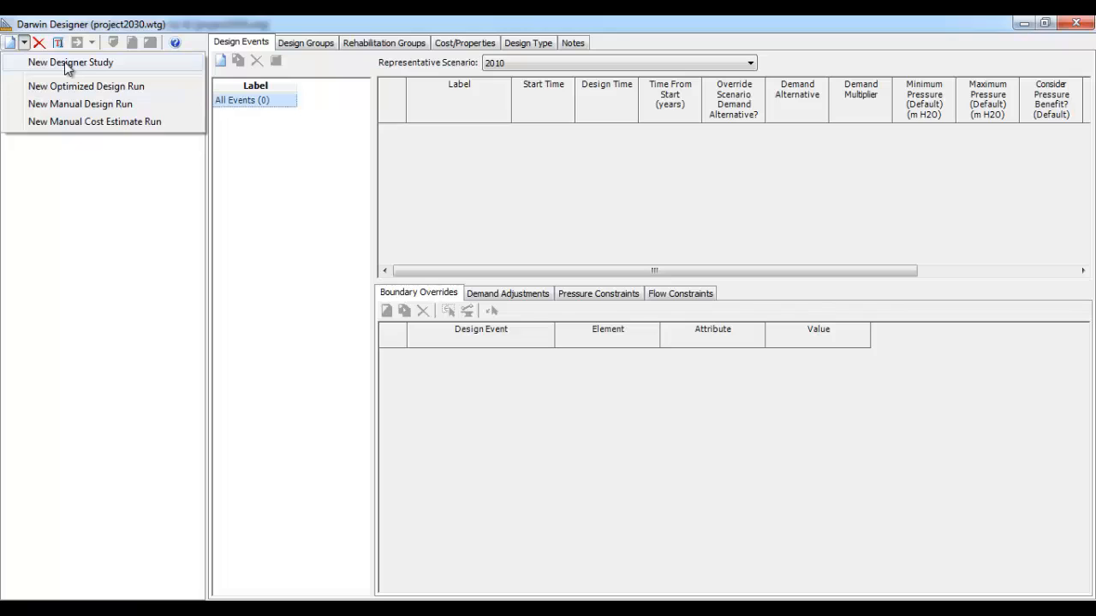
click(47, 191)
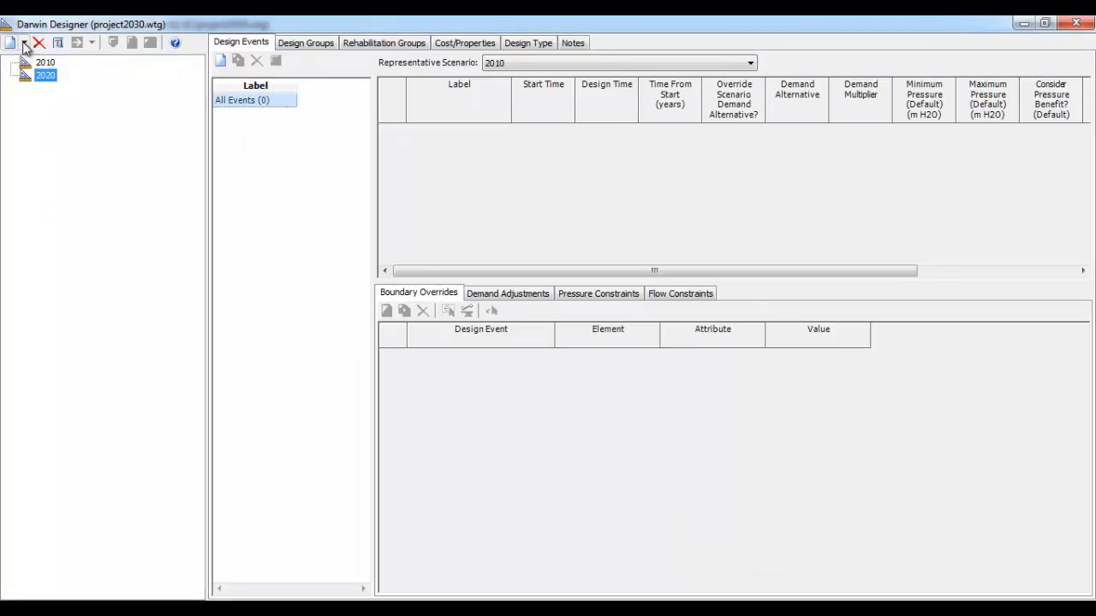
click(24, 44)
click(51, 62)
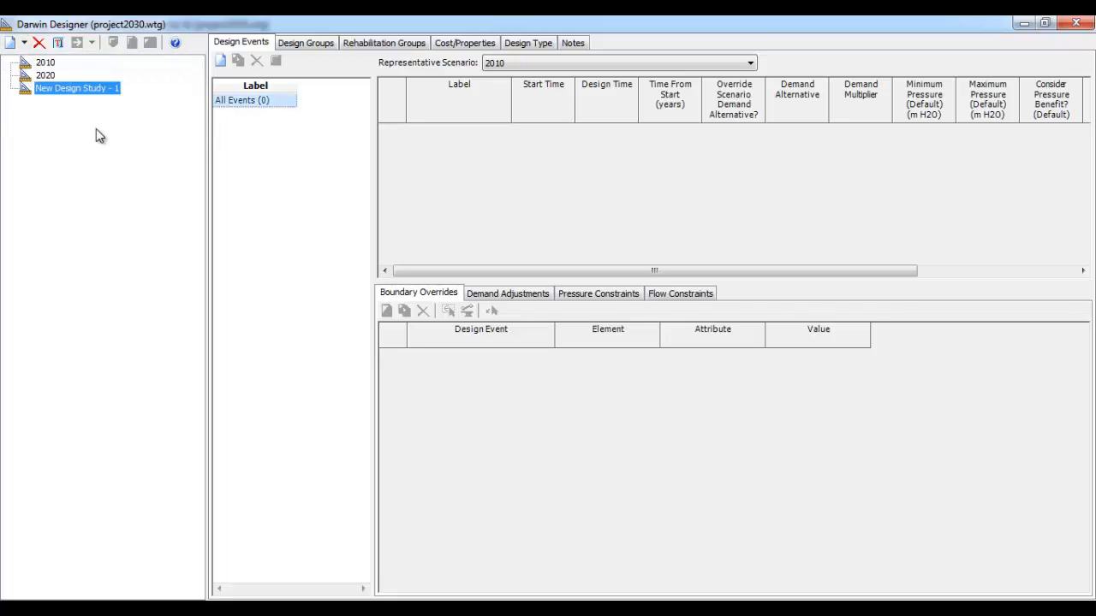
right_click(108, 95)
click(156, 123)
text(2030)
key(Return)
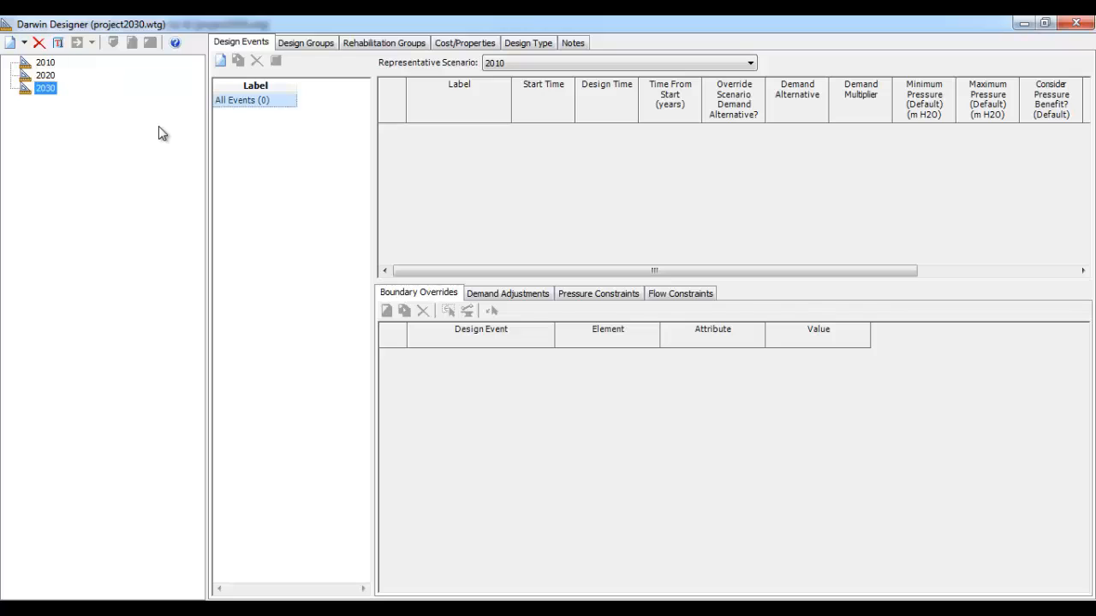
Add a fourth designer study and name it 2040
click(24, 44)
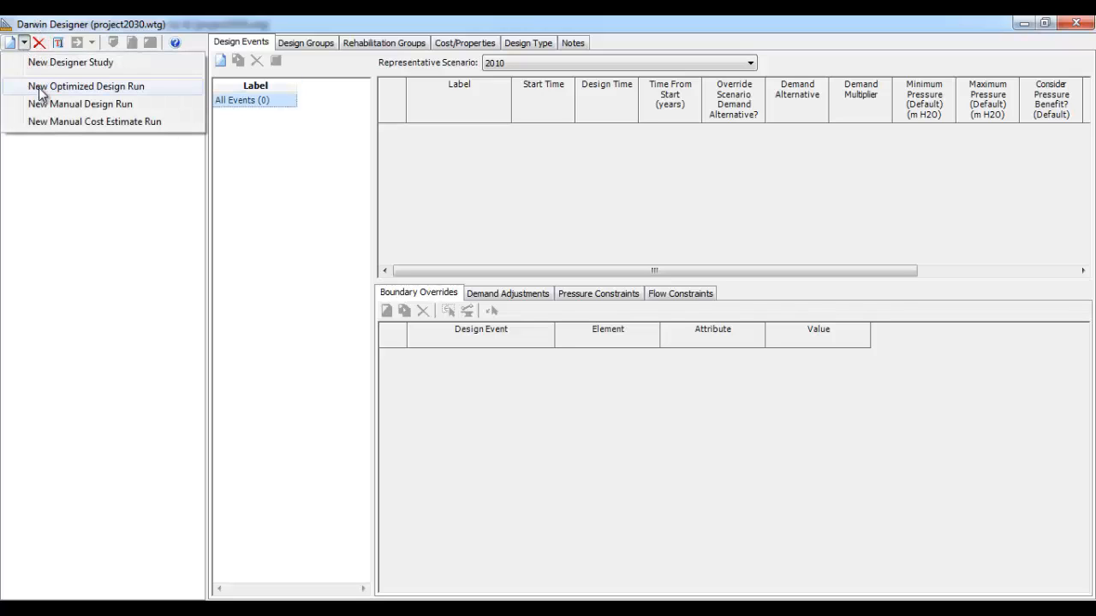
click(43, 63)
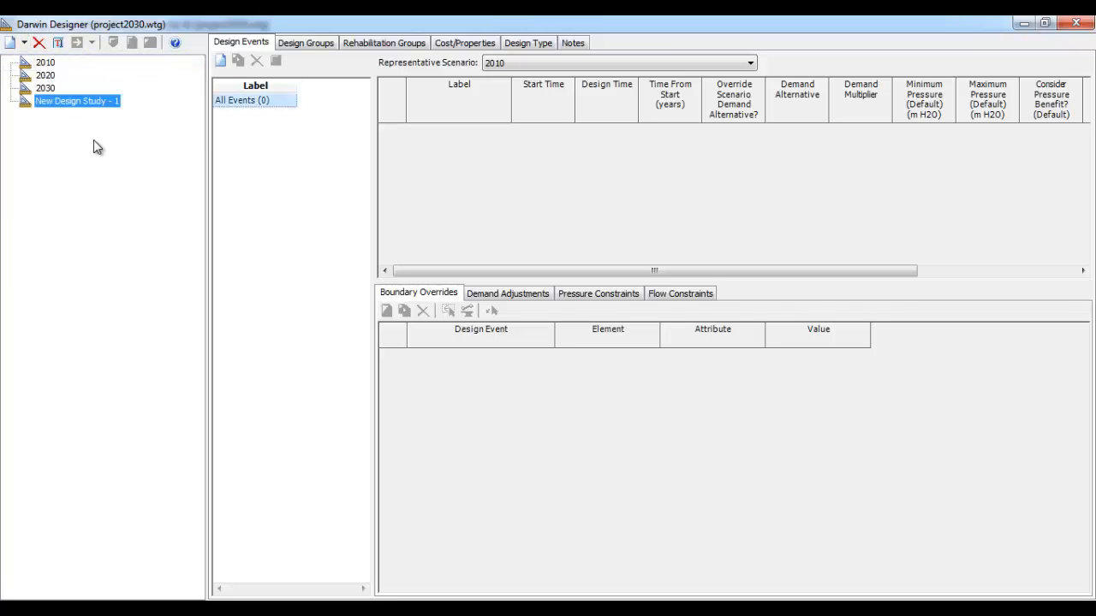
right_click(95, 99)
click(129, 135)
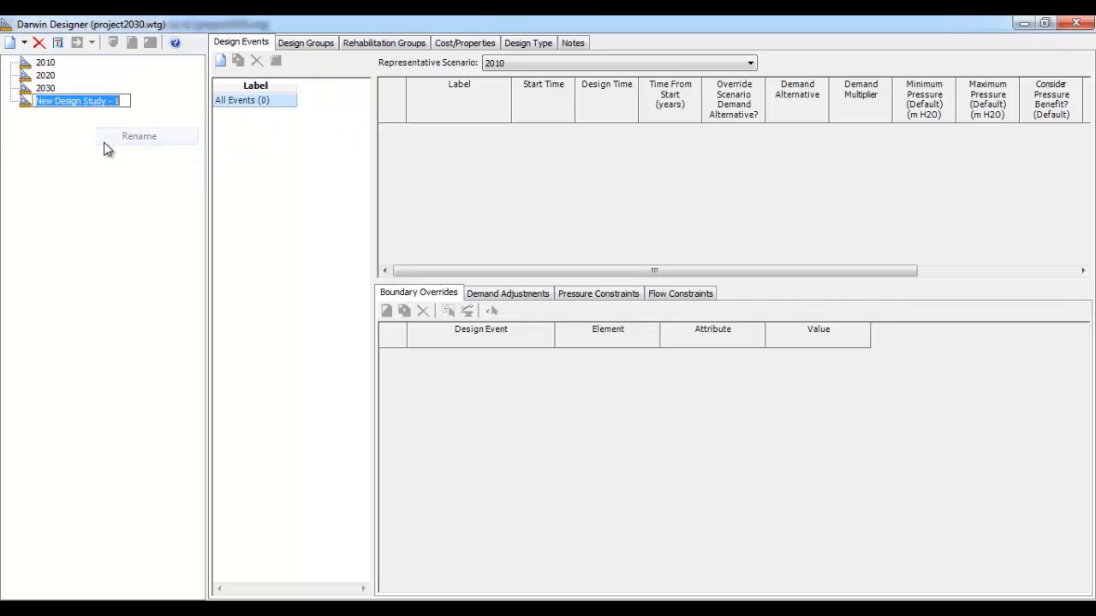
text(20)
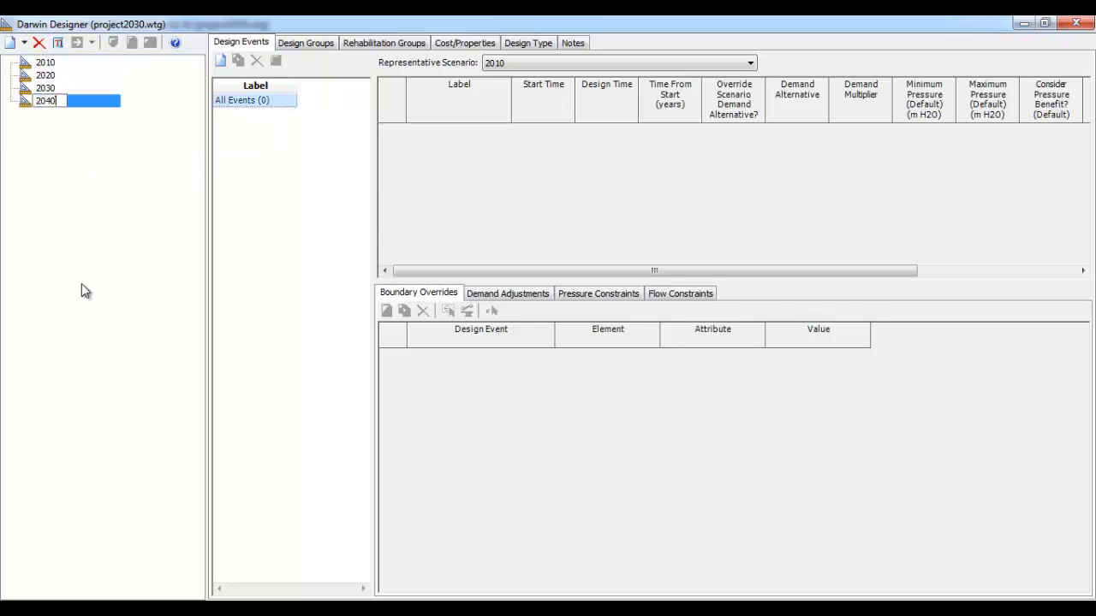
text(40)
key(Return)
Add a fifth designer study and name it 2050
click(23, 42)
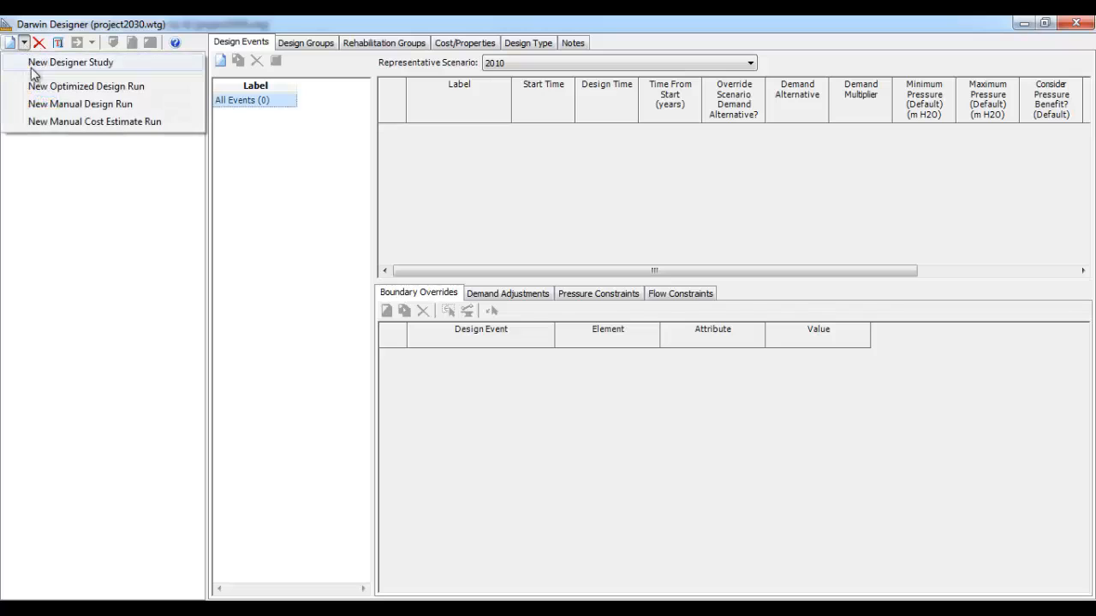
click(40, 63)
right_click(91, 114)
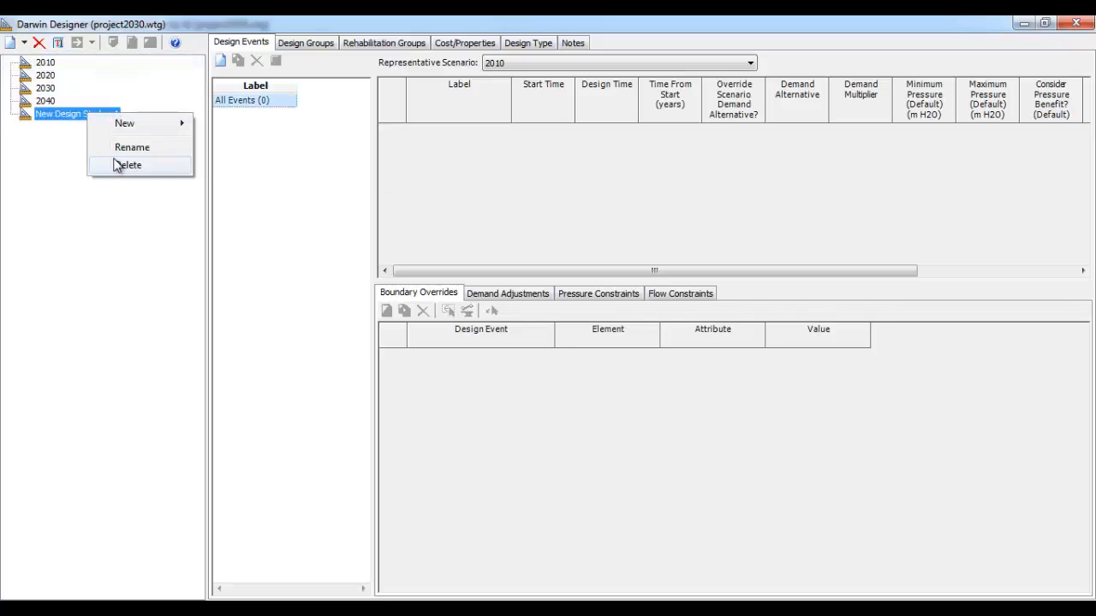
click(121, 145)
text(2050)
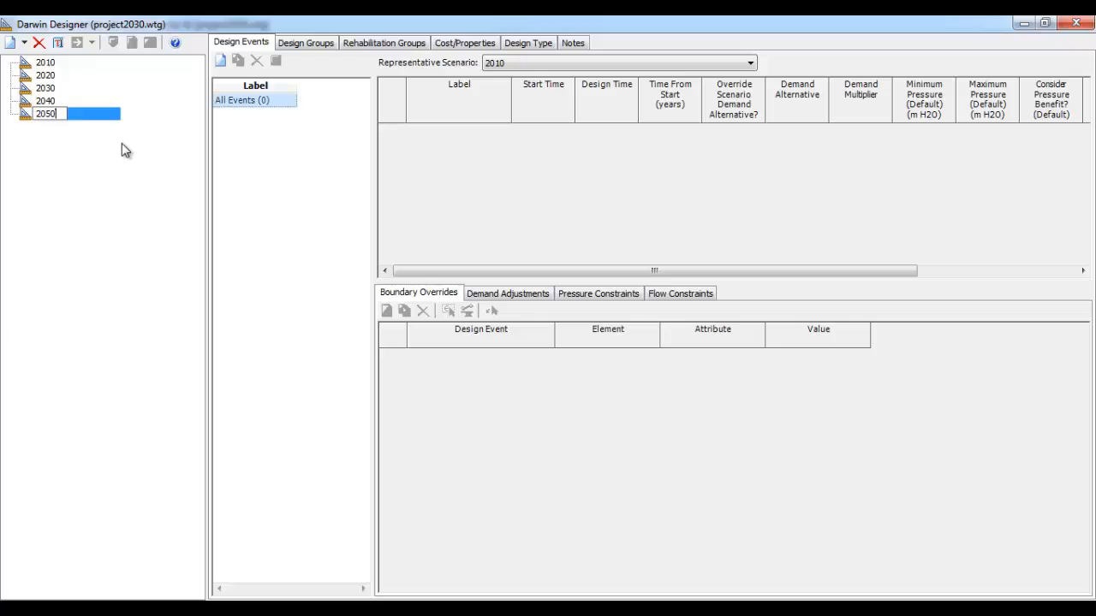
key(Return)
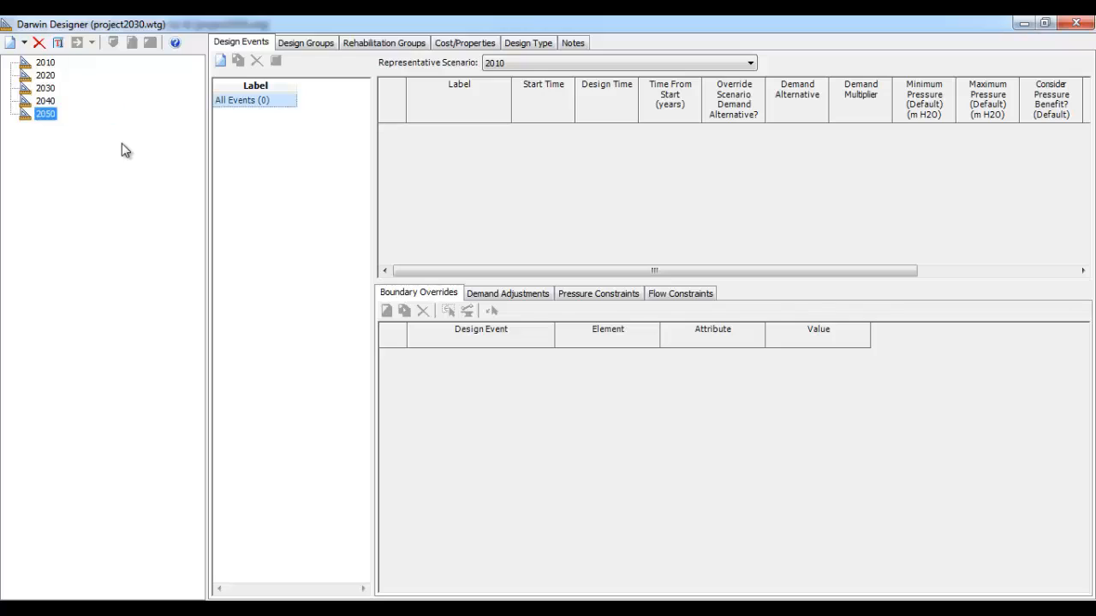
Look through the 2010 study's design groups, rehabilitation groups, cost/properties, design type and notes, and return to its design events
click(50, 63)
click(45, 62)
click(311, 45)
click(392, 44)
click(497, 43)
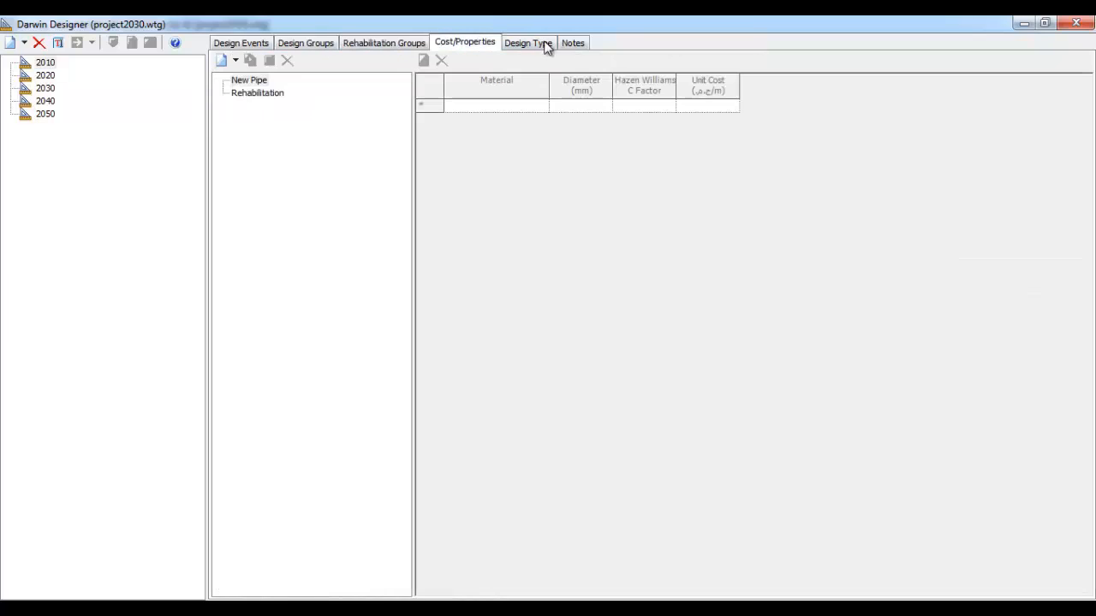
click(539, 45)
click(574, 43)
click(241, 43)
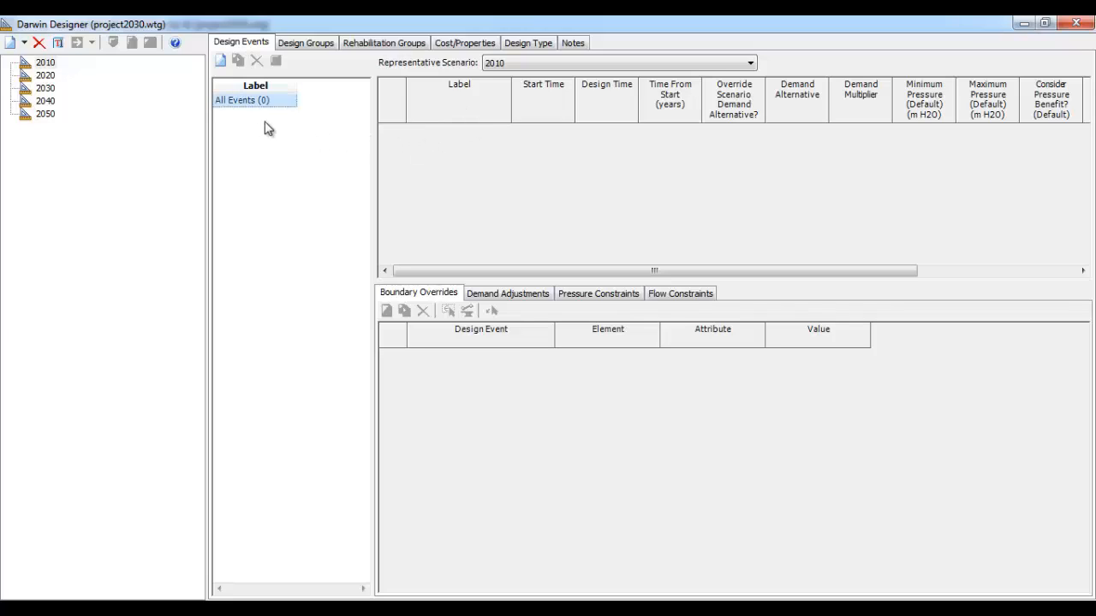
Set the representative scenario to 2020 for the 2020 study and to 2030 for the 2030 study
click(50, 77)
click(698, 62)
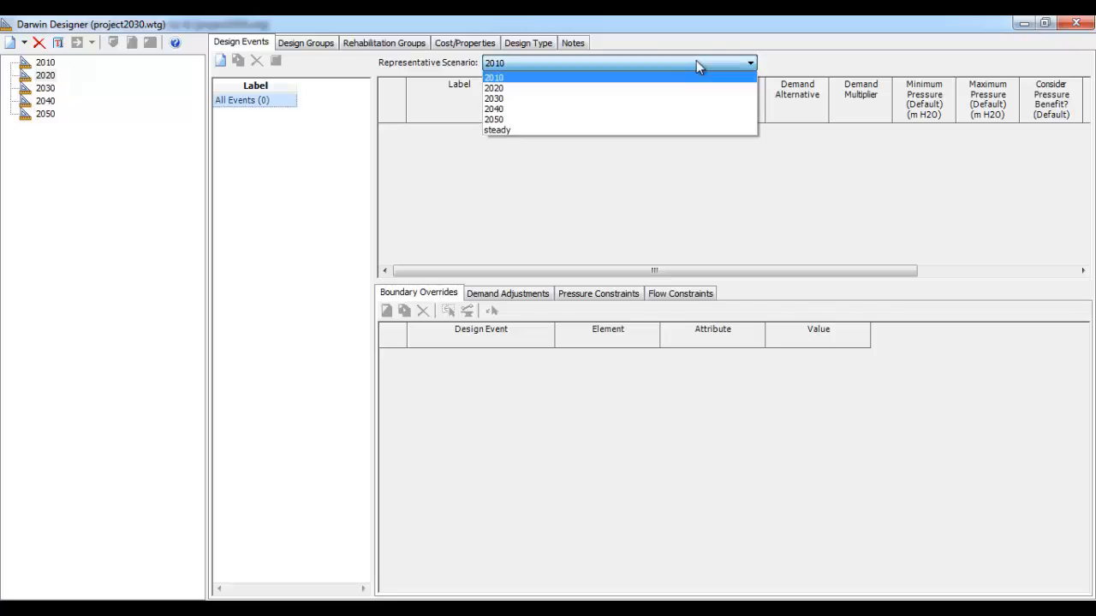
click(660, 89)
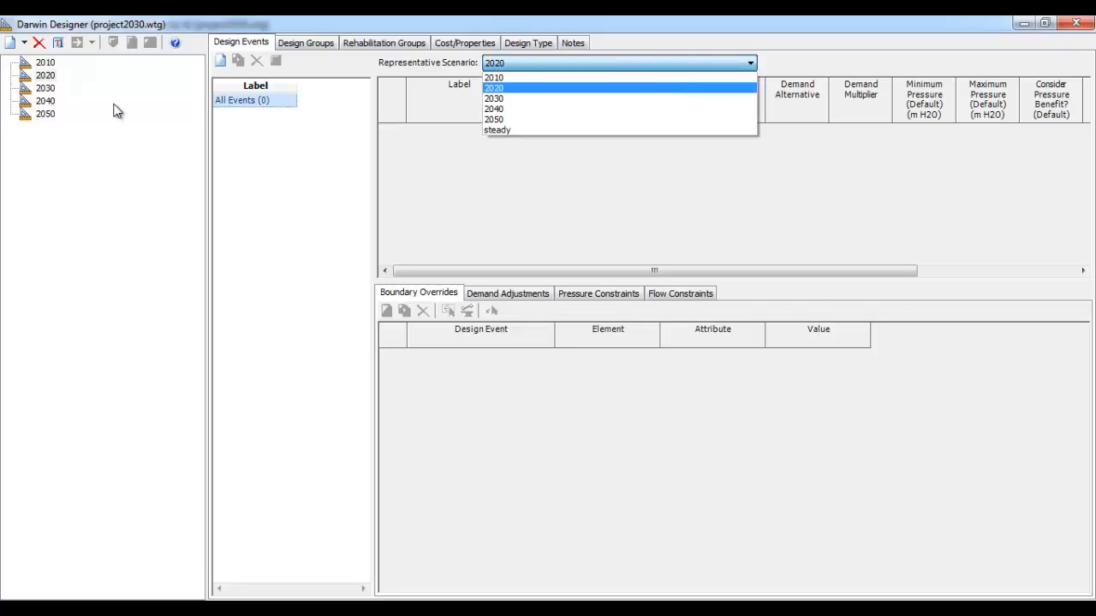
click(44, 88)
click(533, 65)
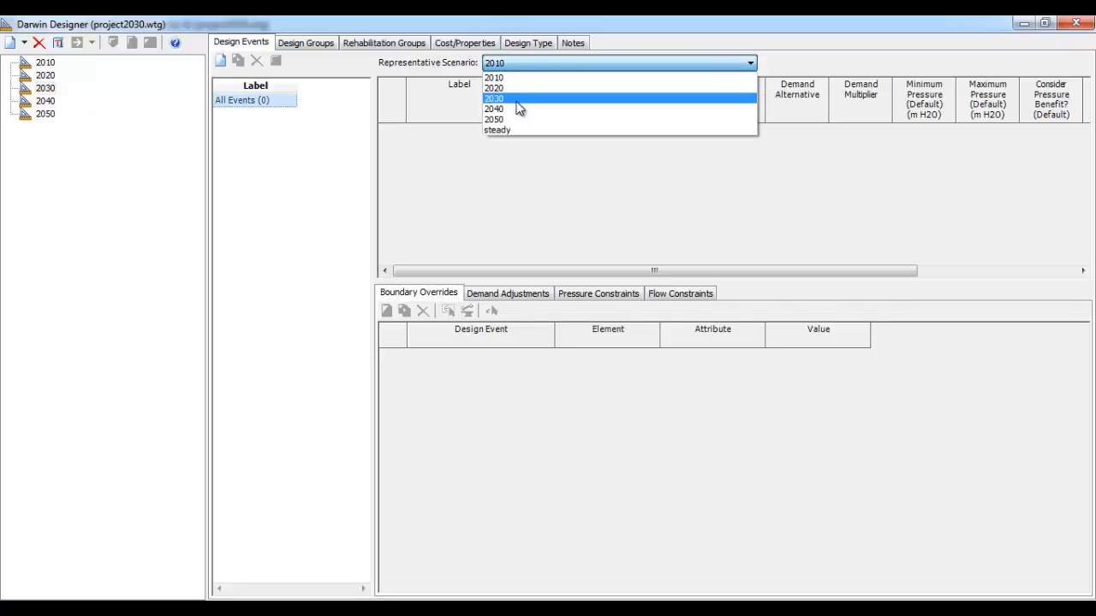
click(517, 101)
Set the representative scenario to 2040 for the 2040 study and to 2050 for the 2050 study
click(45, 101)
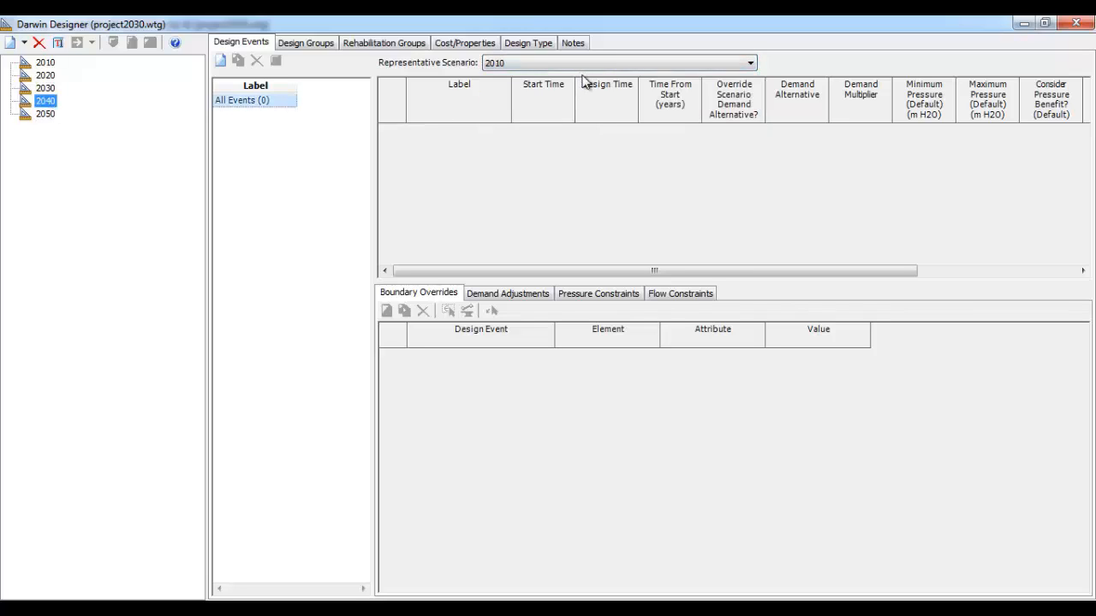
click(585, 64)
click(556, 110)
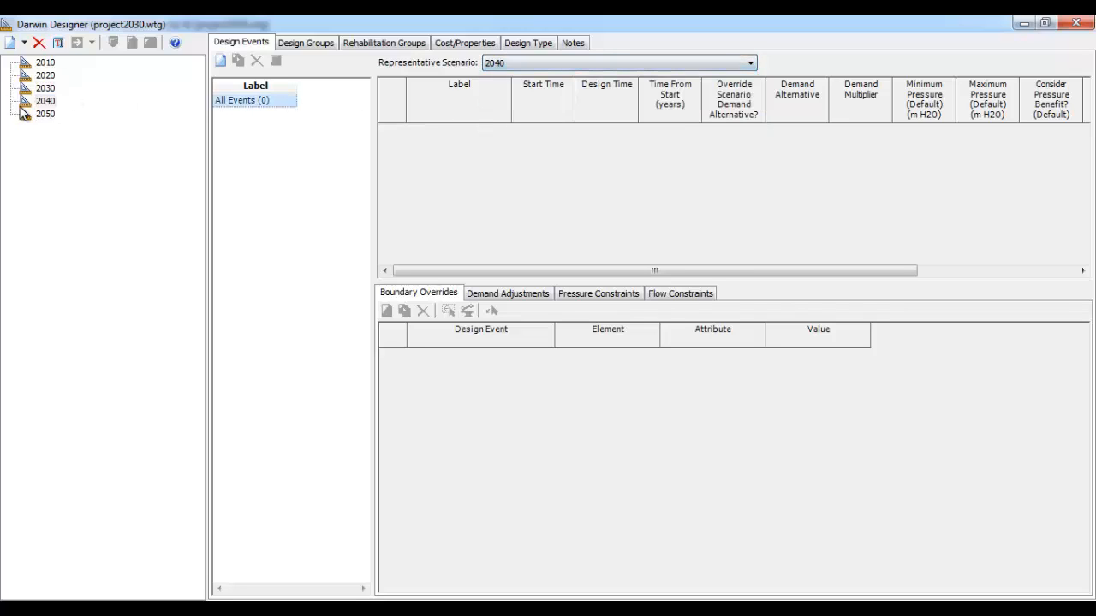
click(45, 114)
click(534, 65)
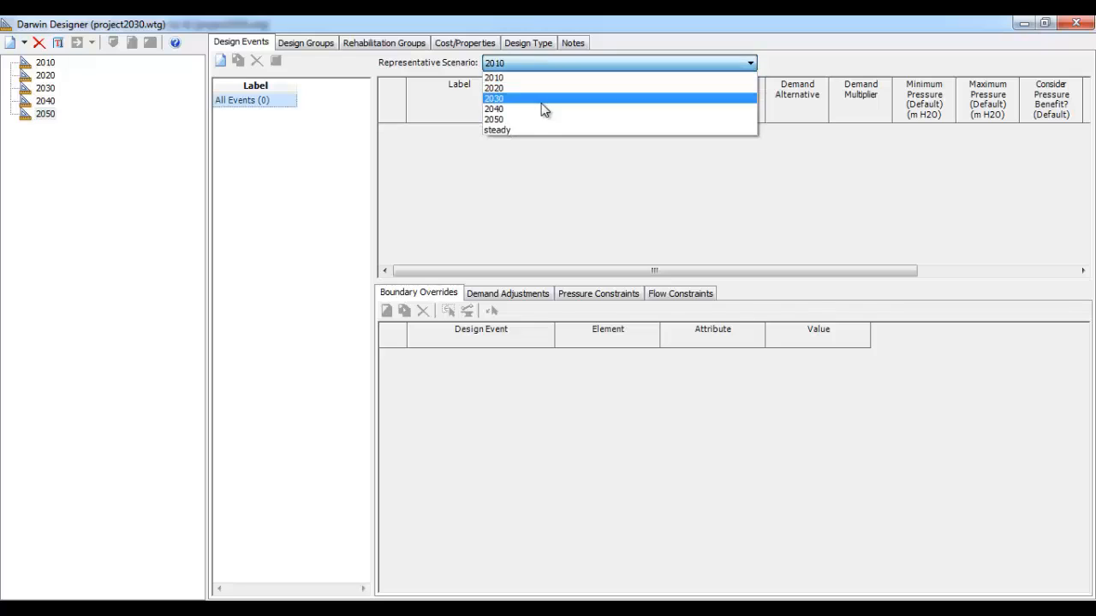
click(537, 120)
Check the representative scenario assigned to each of the five design studies
click(41, 64)
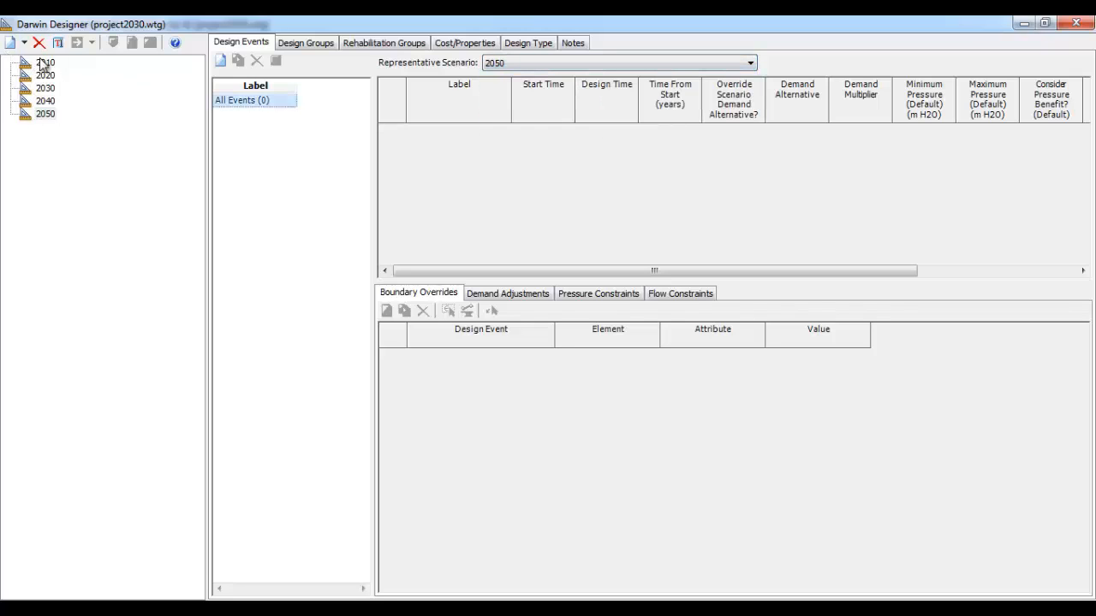
click(44, 75)
click(46, 88)
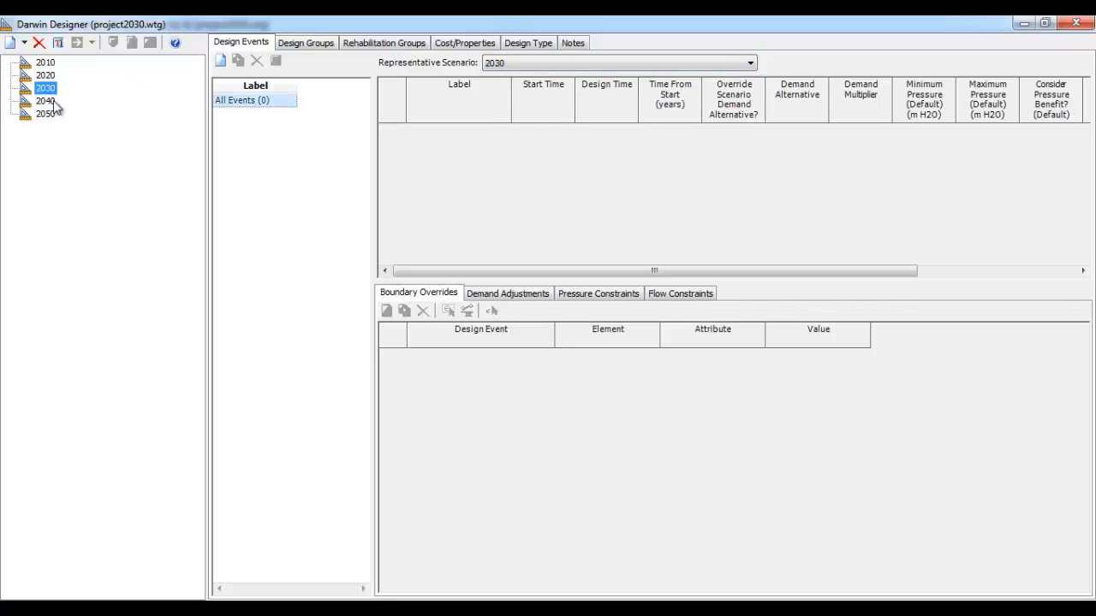
click(46, 101)
click(47, 115)
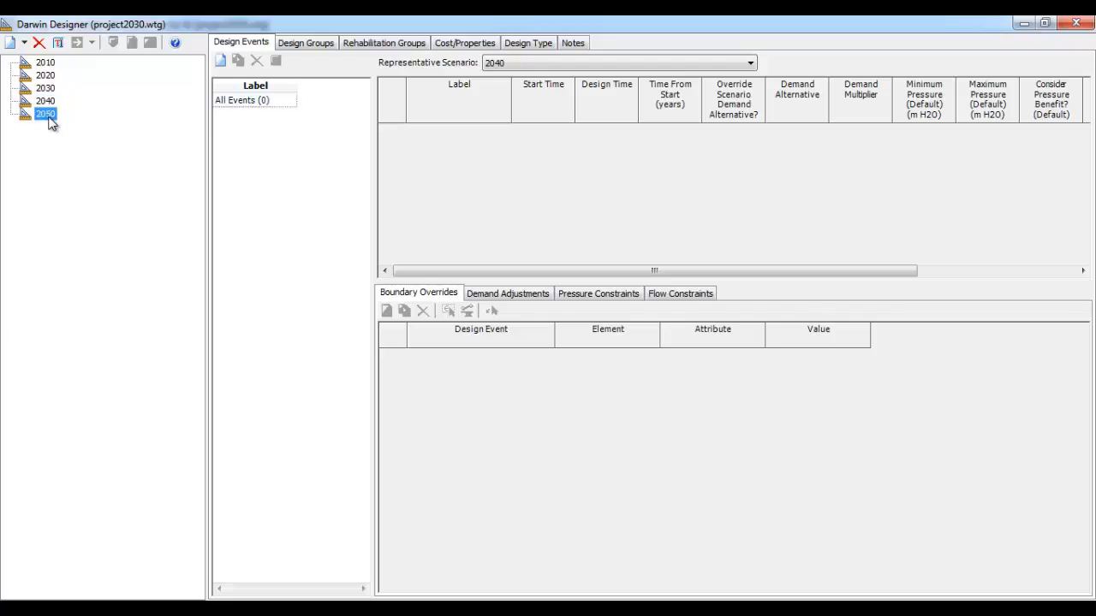
Examine the 2010 study's design events, design and rehabilitation groups, New Pipe and Rehabilitation cost tables, and design type settings
click(42, 63)
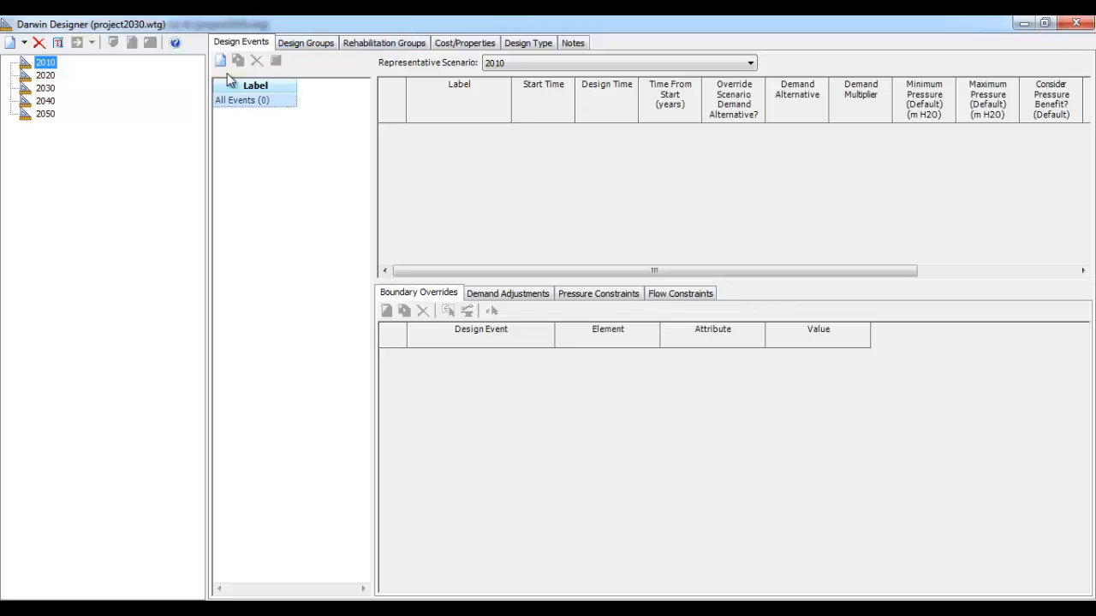
click(320, 45)
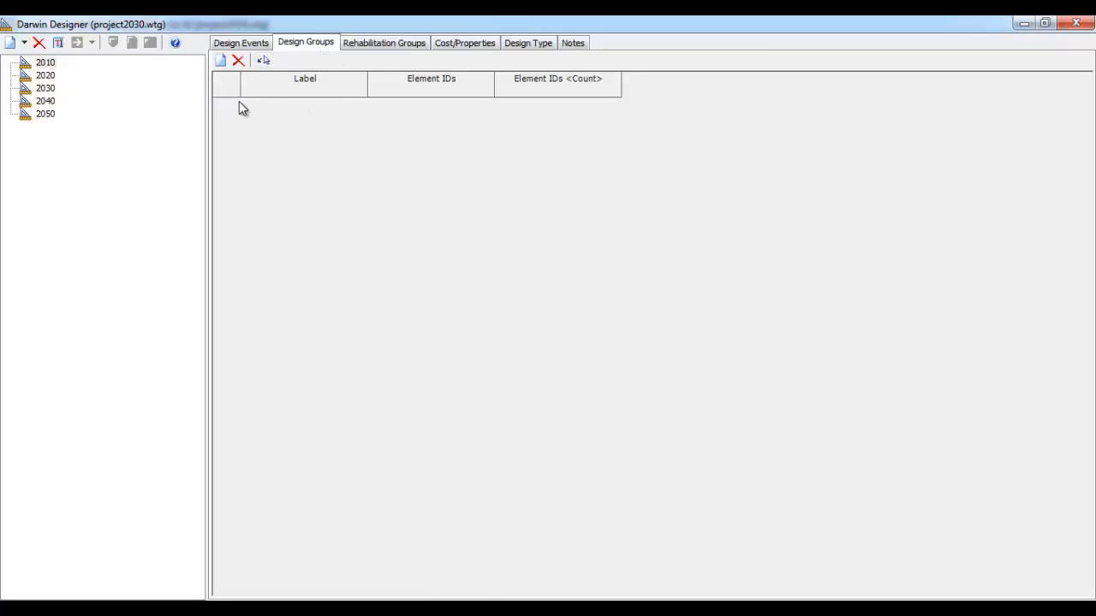
click(243, 44)
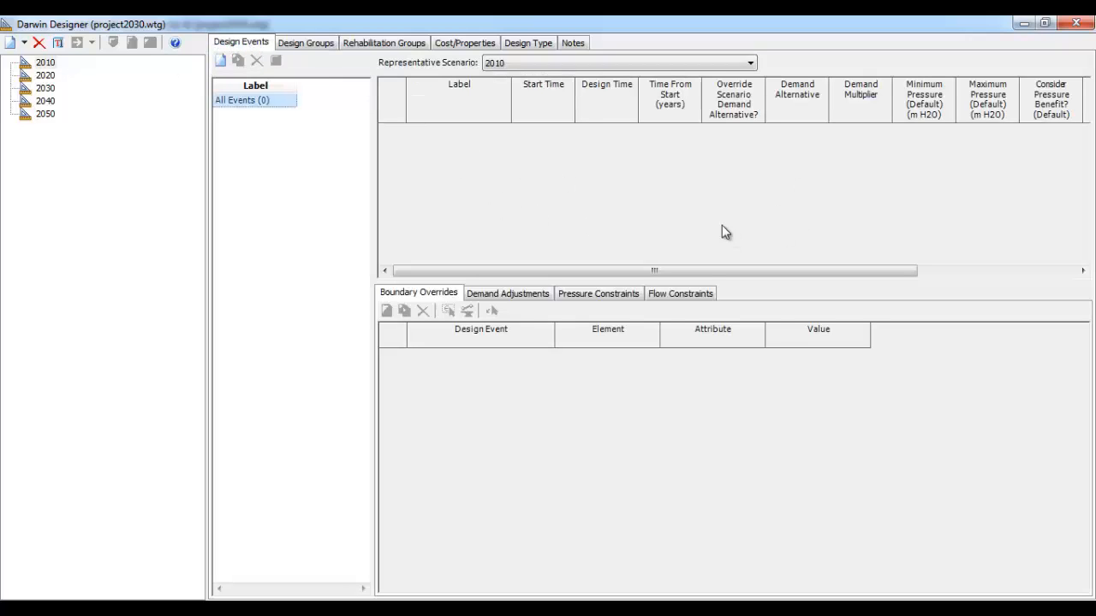
click(306, 44)
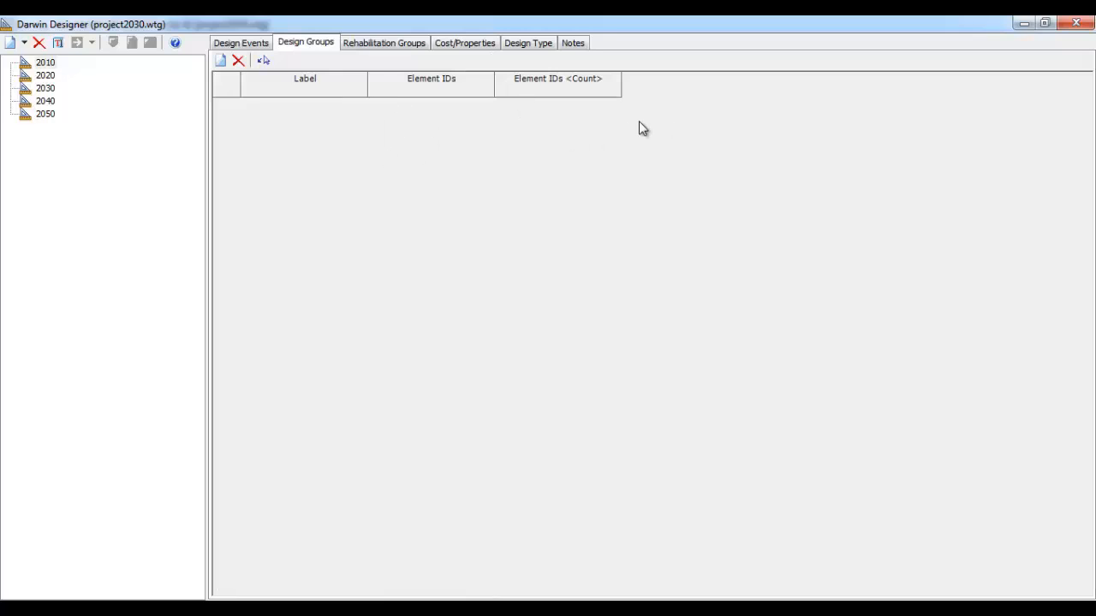
click(400, 51)
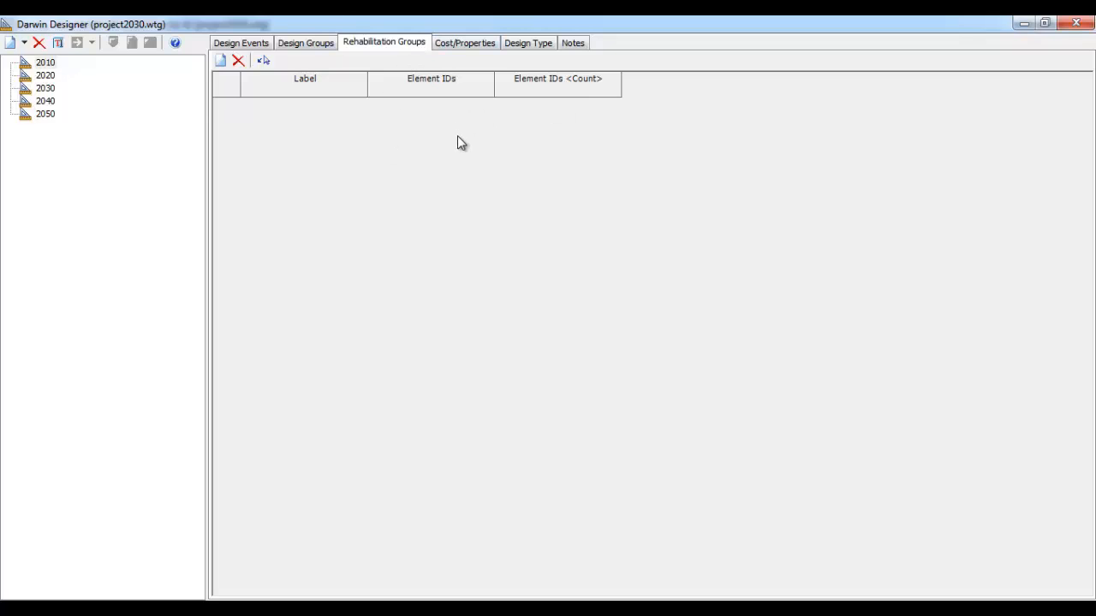
click(463, 42)
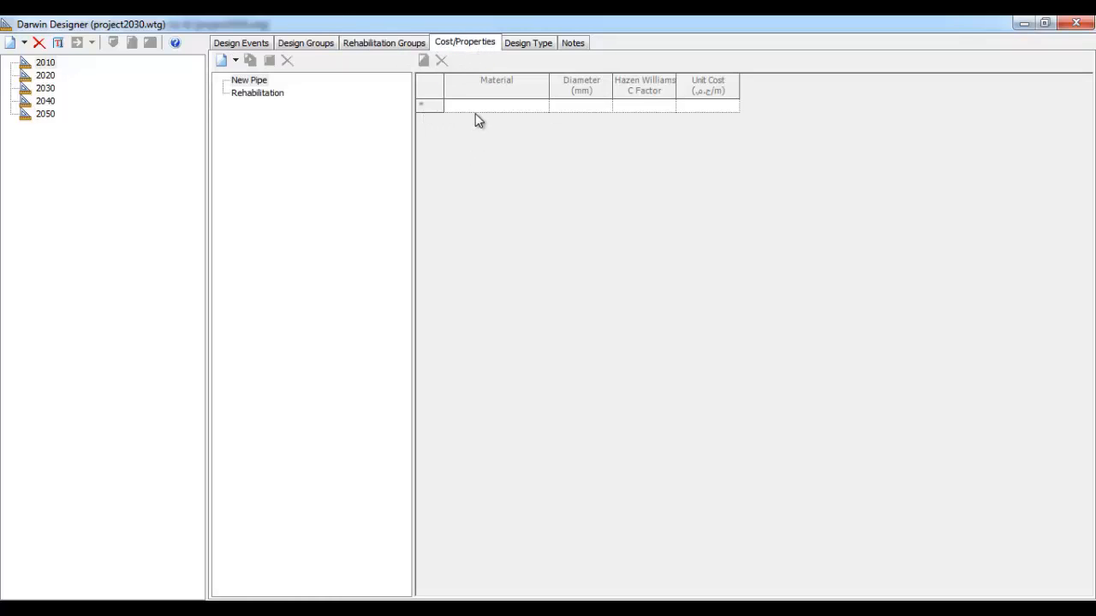
click(274, 95)
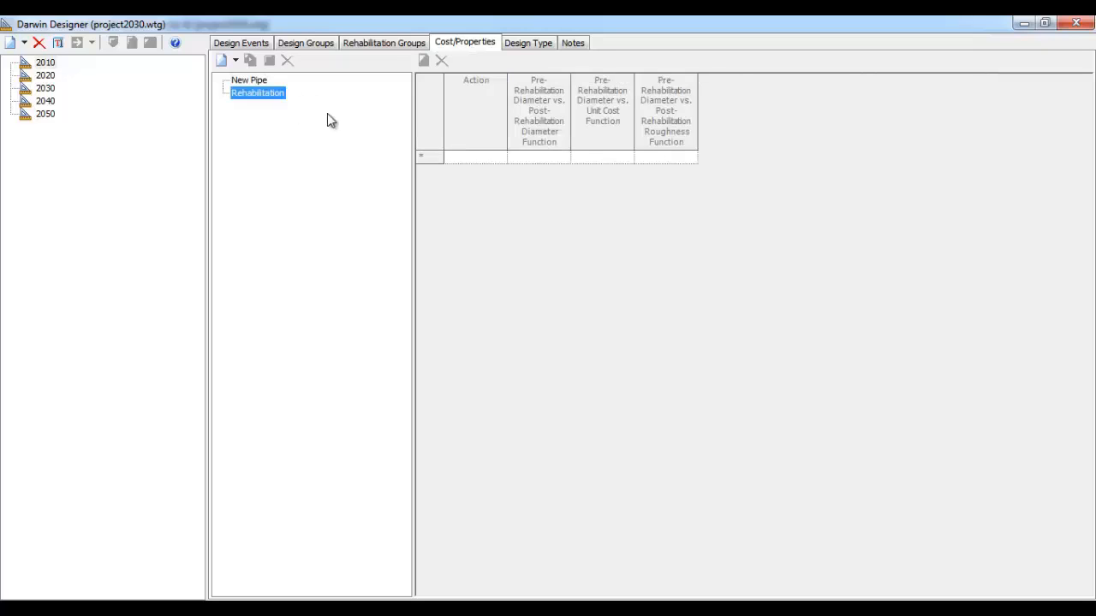
click(256, 82)
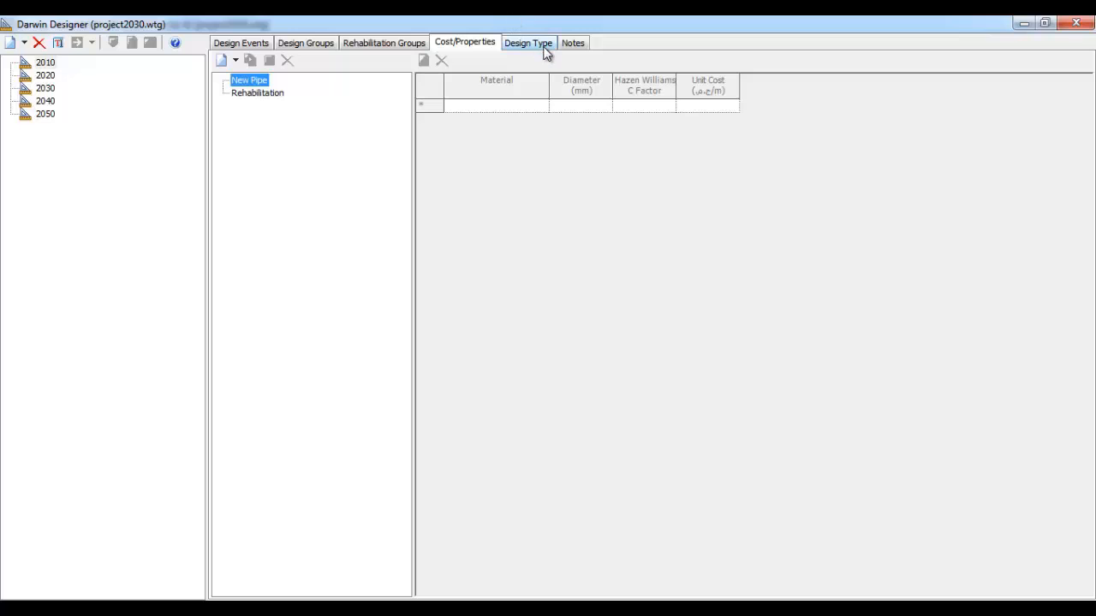
click(257, 94)
click(247, 83)
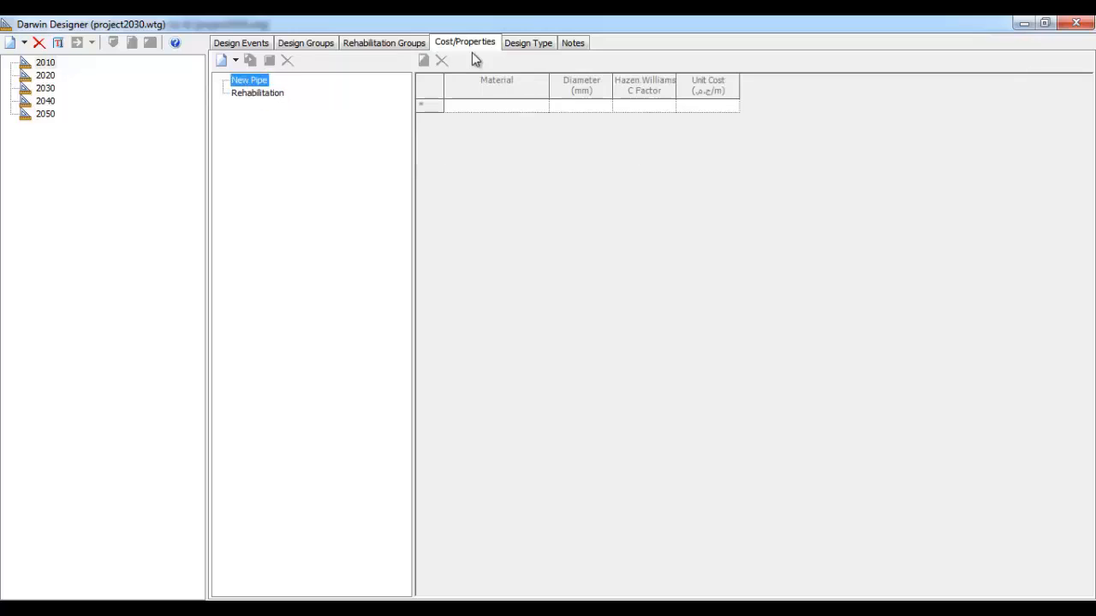
click(525, 43)
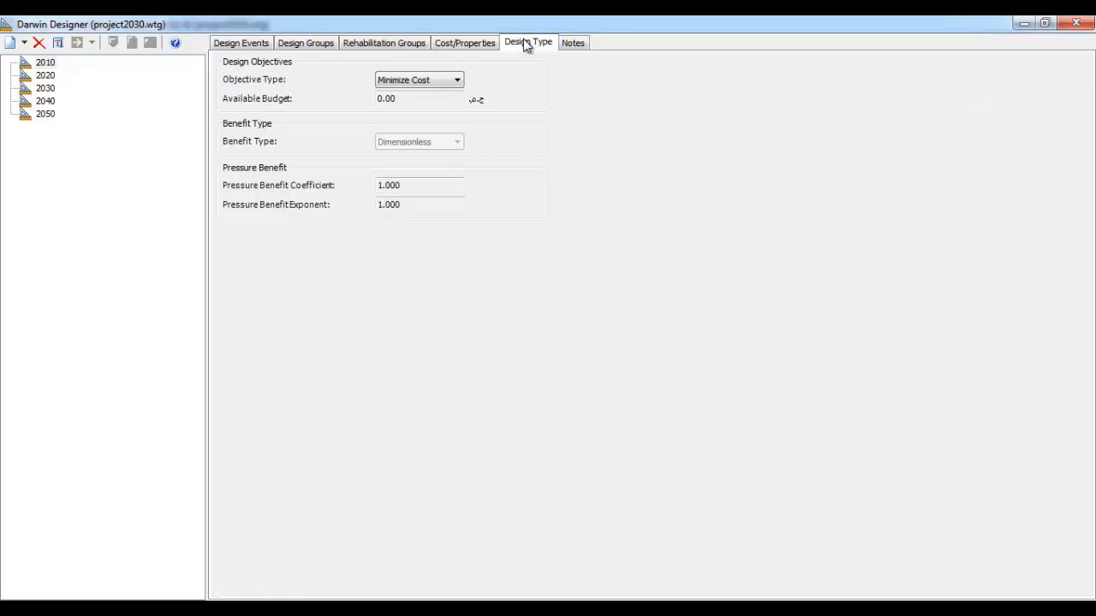
Try the Maximize Benefit objective type for the 2010 study and return it to Minimize Cost
click(456, 81)
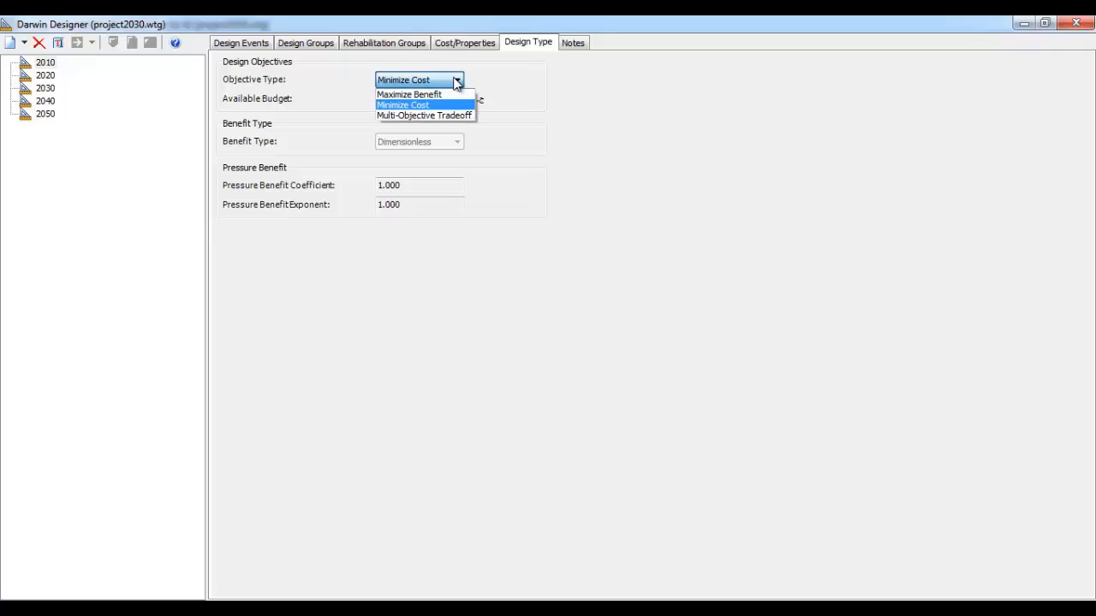
click(451, 96)
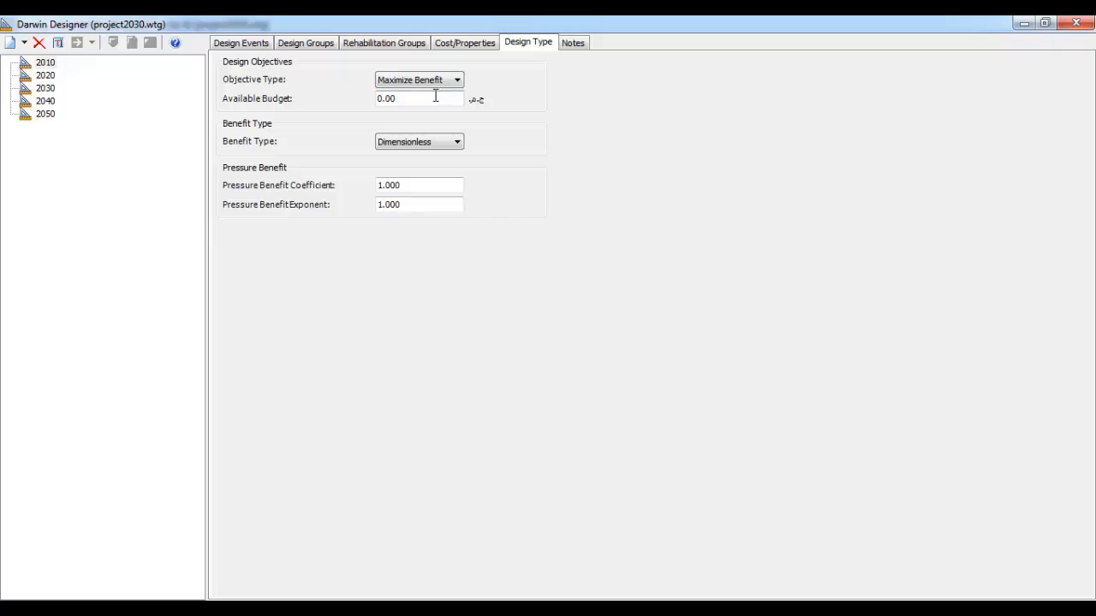
click(435, 97)
click(457, 81)
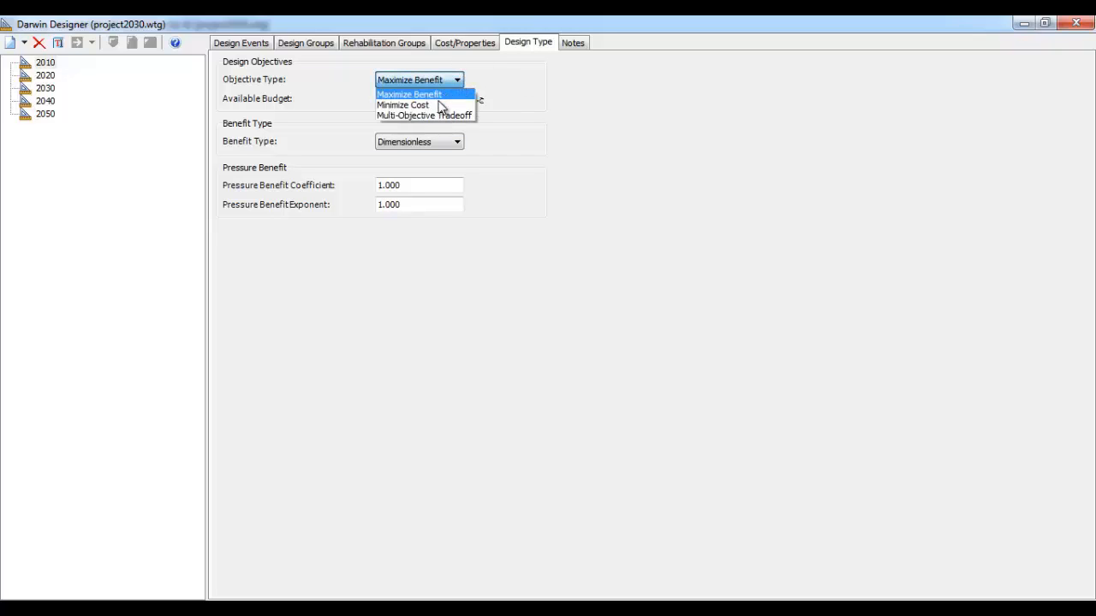
click(442, 103)
Set the 2010 study's objective type to Multi-Objective Tradeoff
click(446, 81)
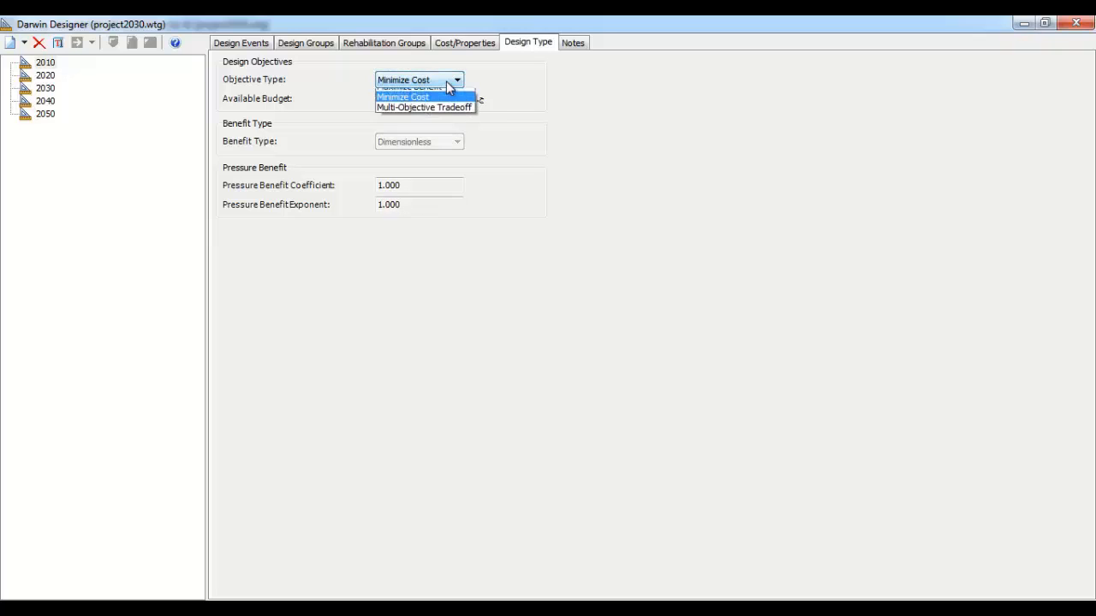
click(433, 114)
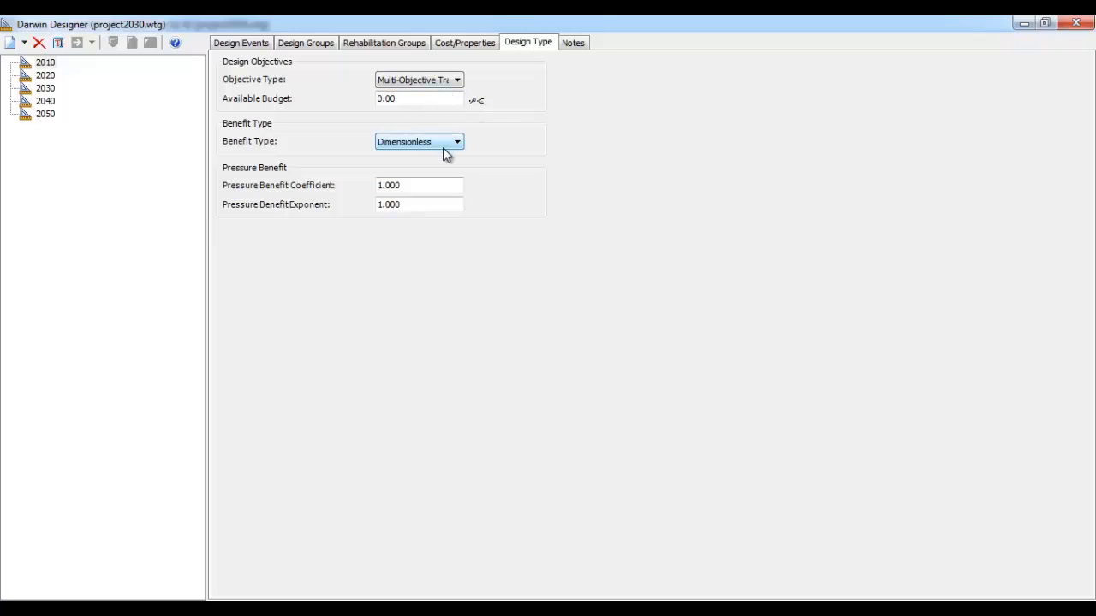
click(389, 187)
drag(377, 187, 410, 188)
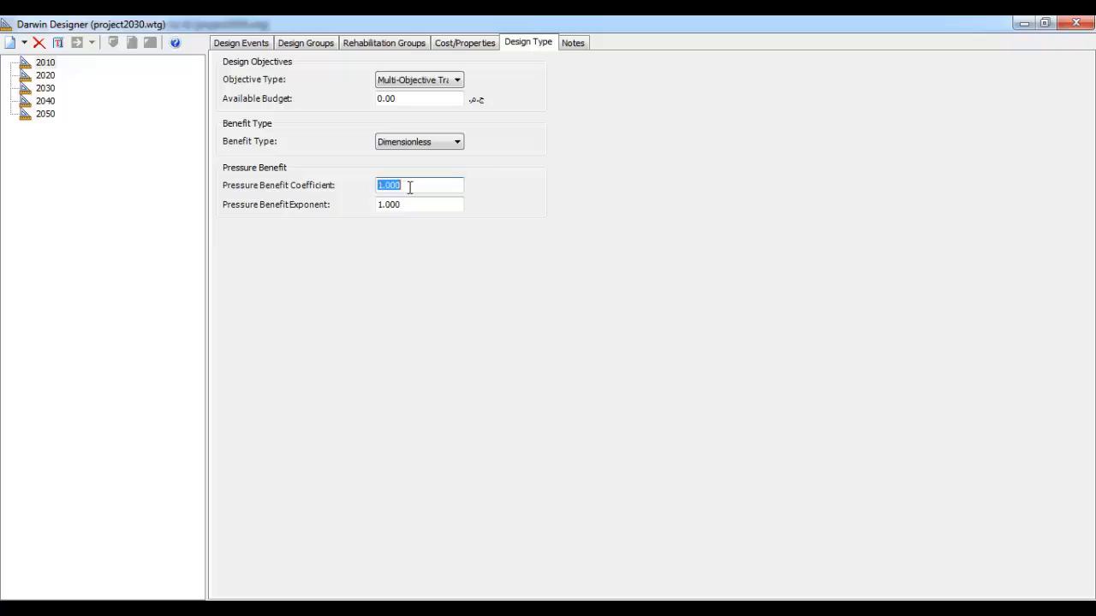
Try the Unitized benefit type for the 2010 study and return it to Dimensionless
click(441, 146)
click(442, 167)
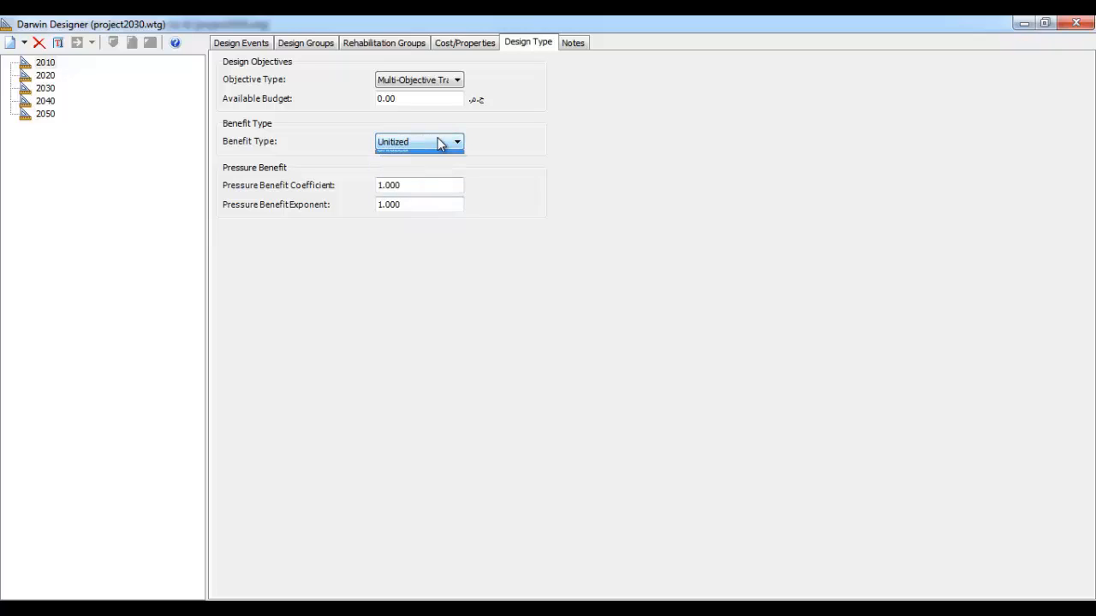
click(442, 143)
click(440, 157)
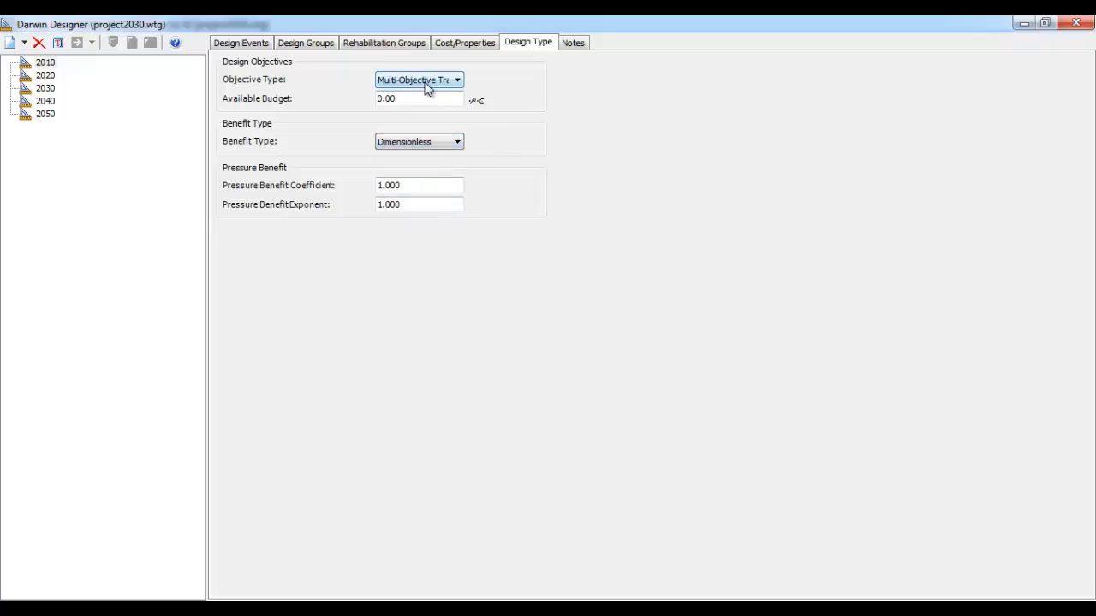
Add a design event to the 2010 study
click(570, 44)
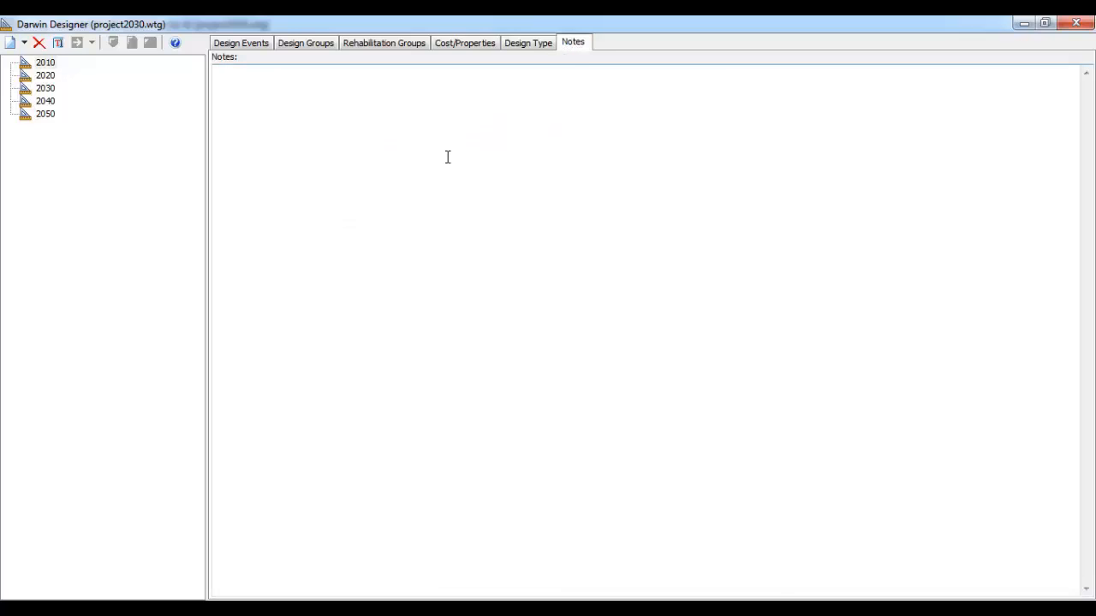
click(246, 48)
click(271, 97)
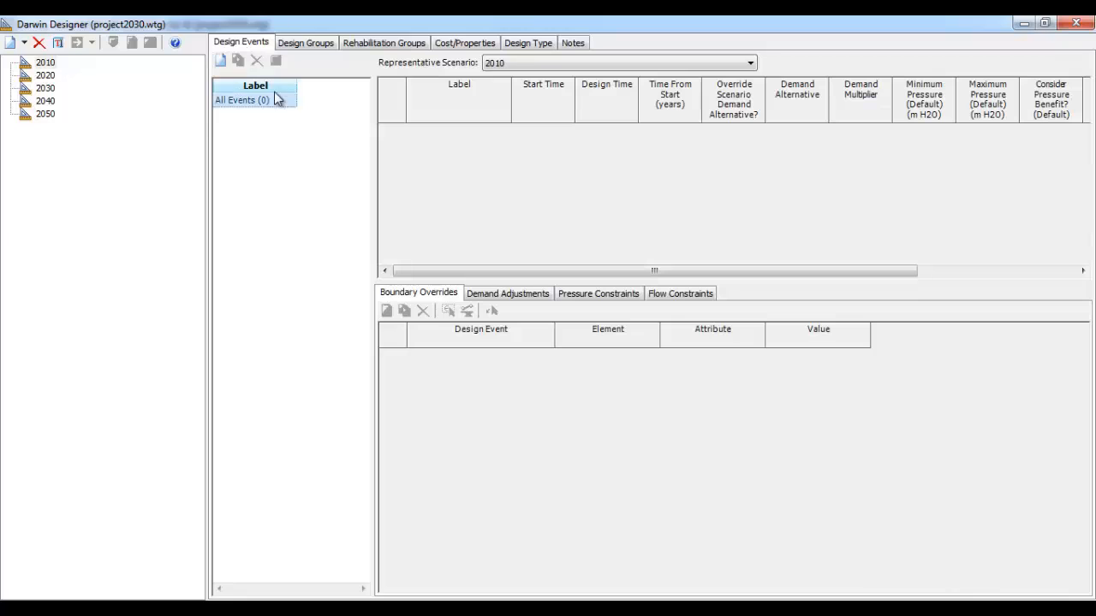
click(45, 63)
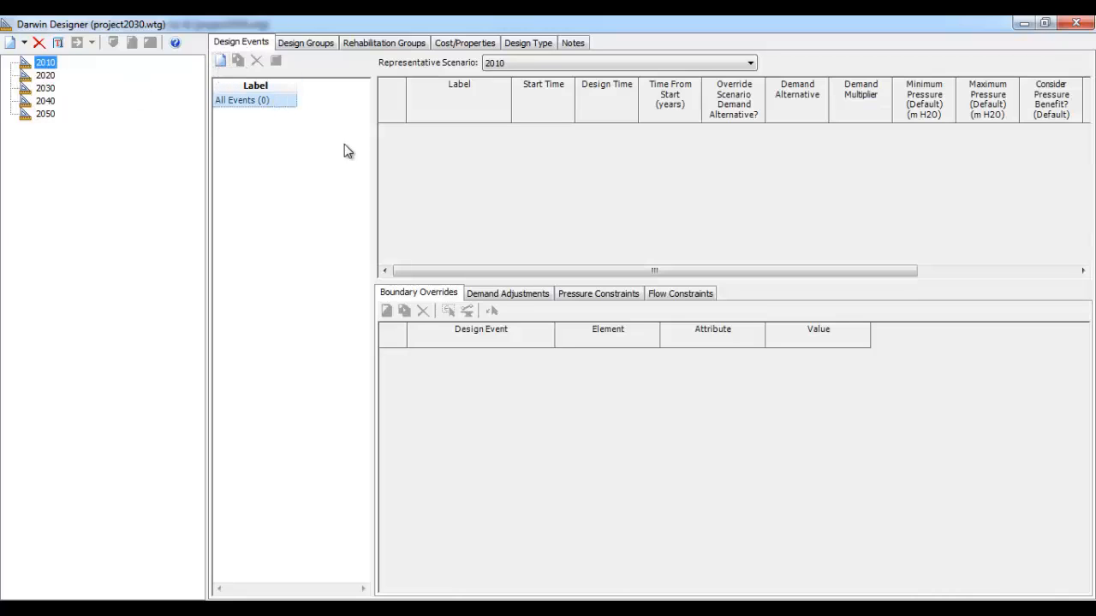
click(220, 59)
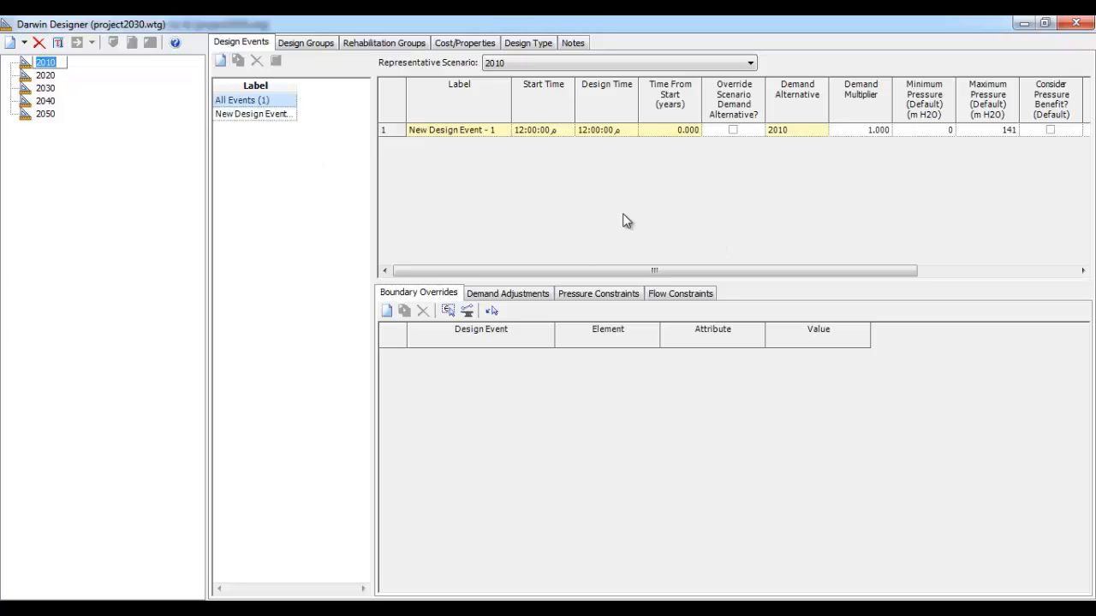
click(249, 113)
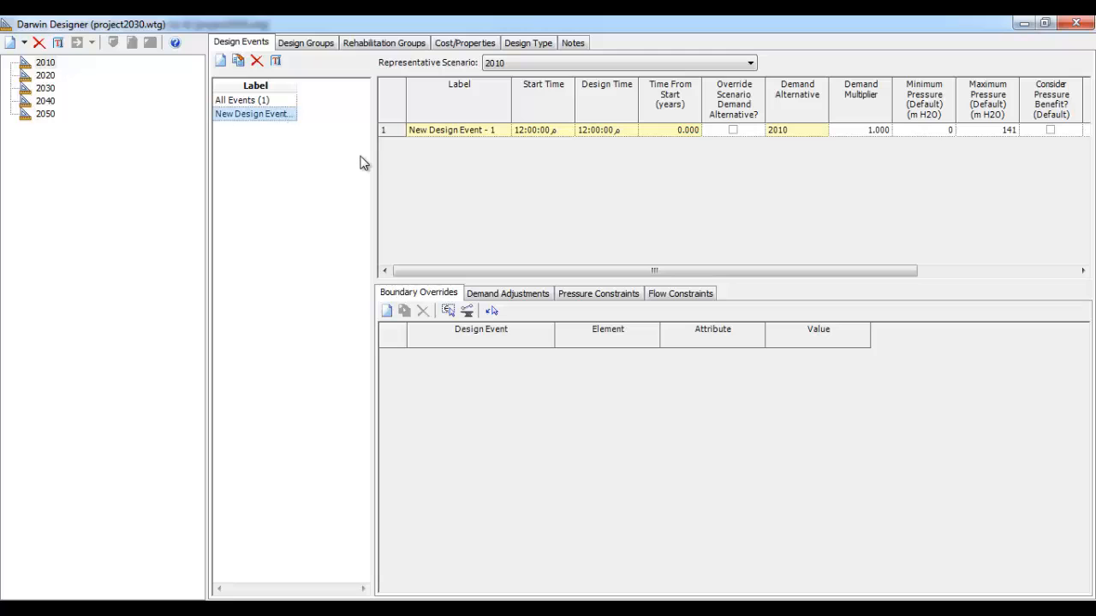
Switch to the WaterGEMS main window, examine the parallel pipelines at the network's southern end, and return to Darwin Designer
click(1024, 24)
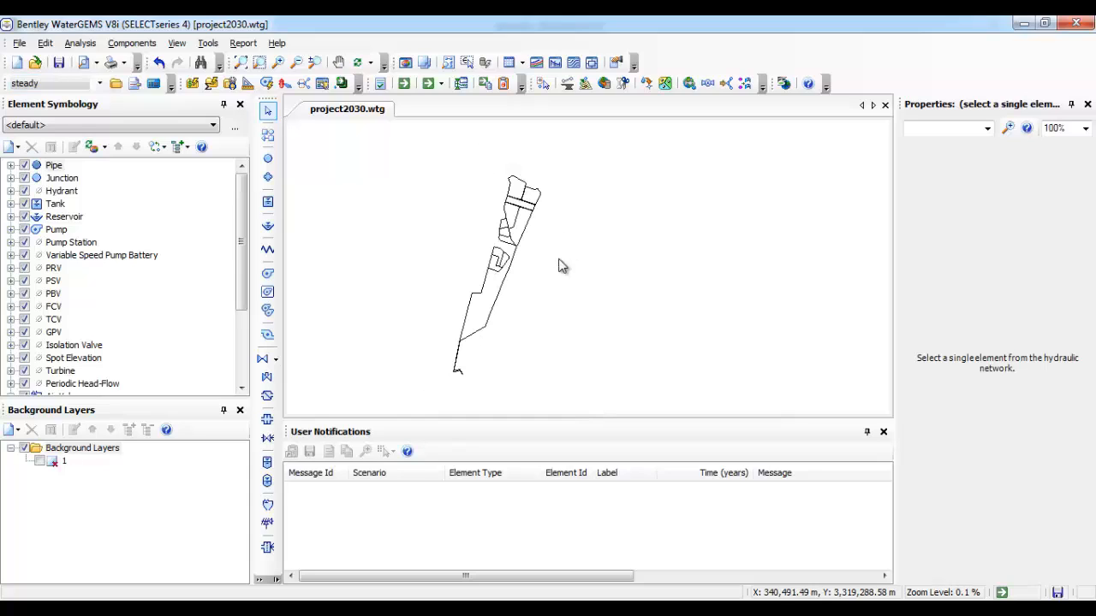
scroll(472, 372, up, 2)
scroll(454, 383, up, 5)
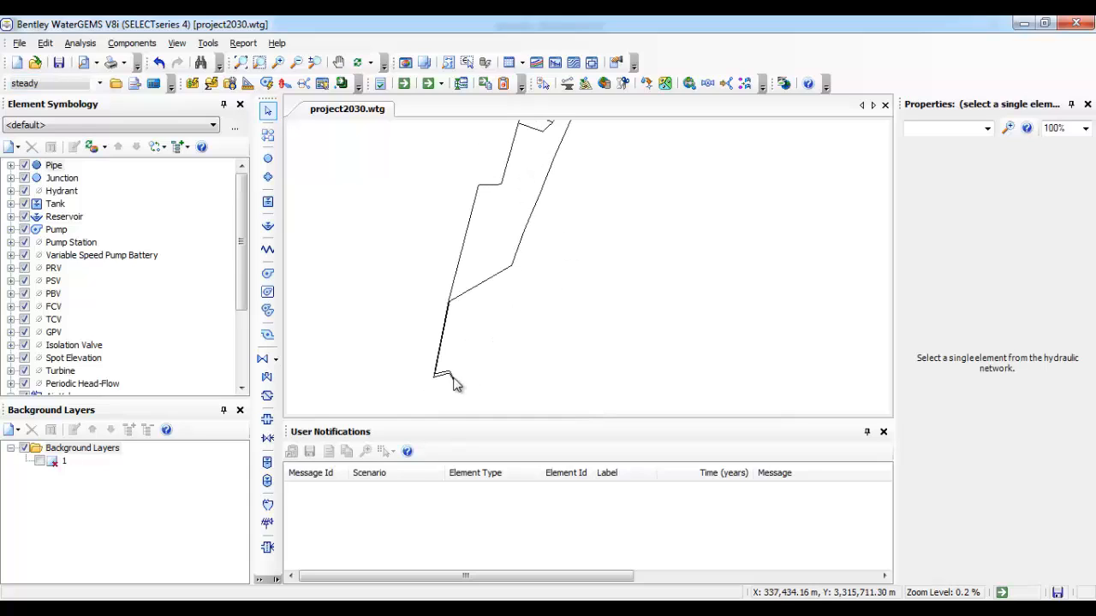
scroll(442, 214, down, 3)
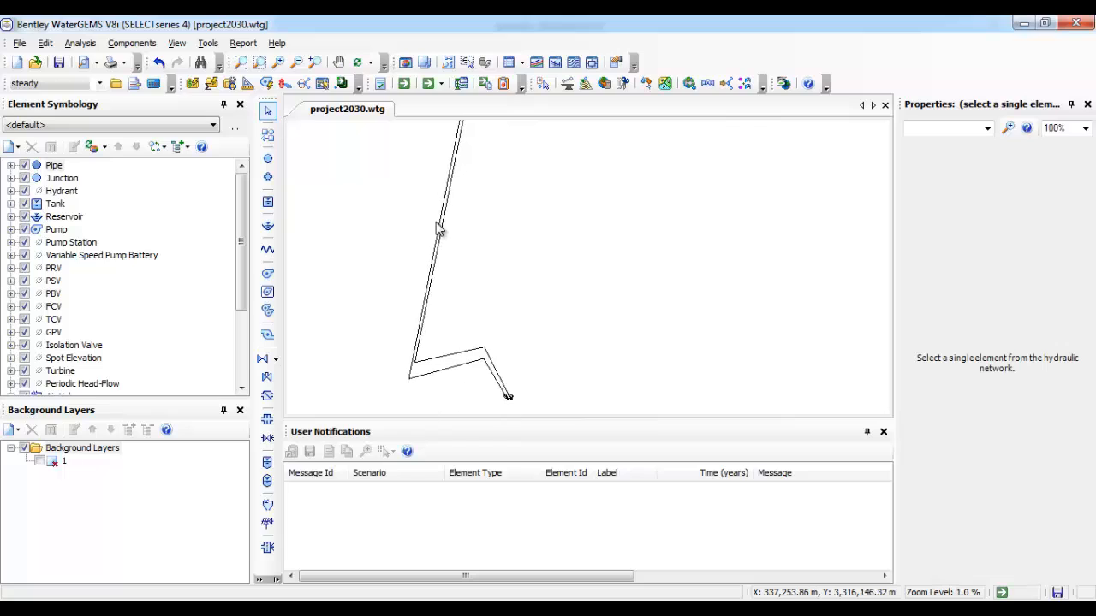
scroll(471, 376, up, 1)
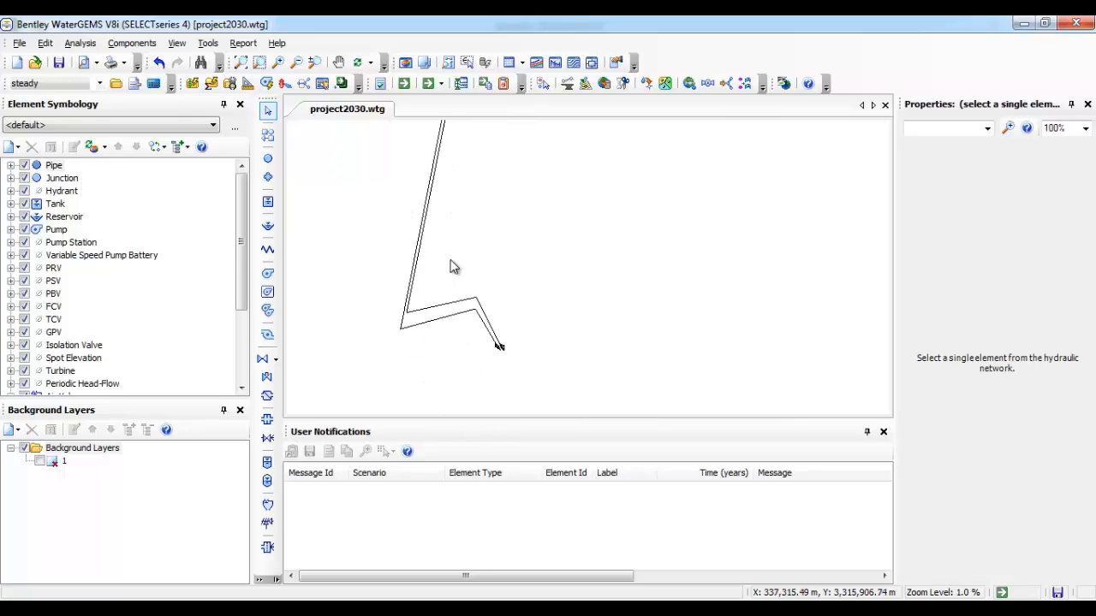
drag(542, 256, 558, 296)
click(241, 62)
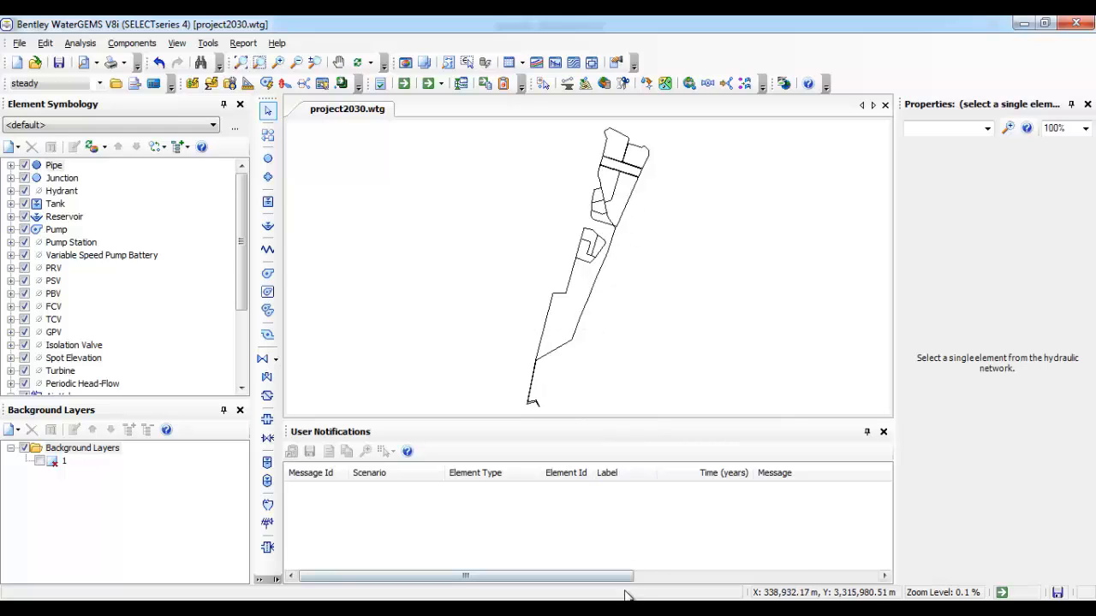
mouse_move(619, 609)
mouse_move(683, 543)
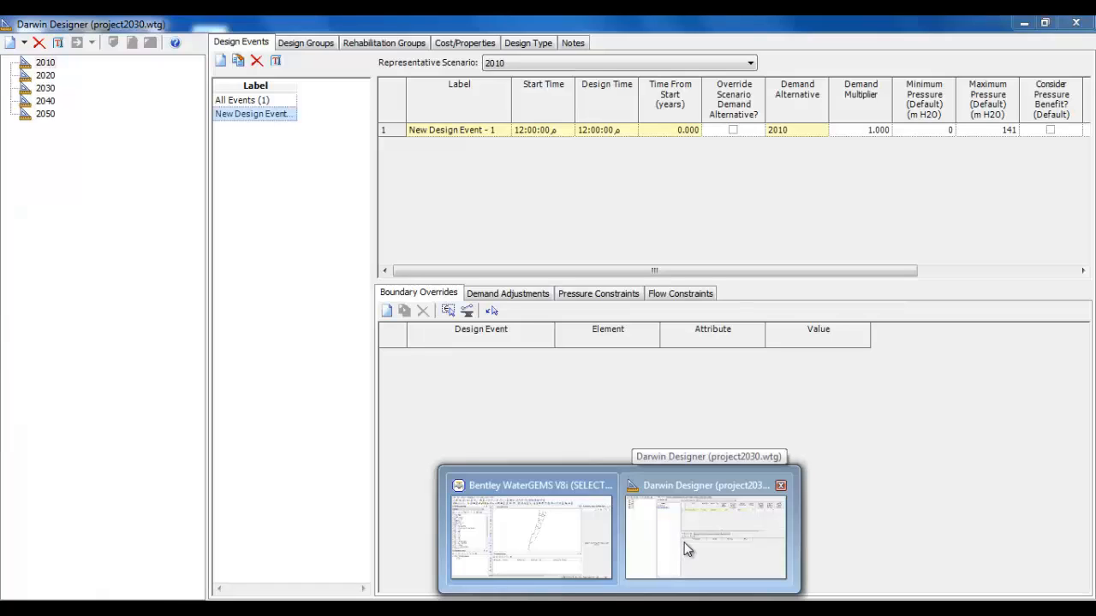
click(684, 542)
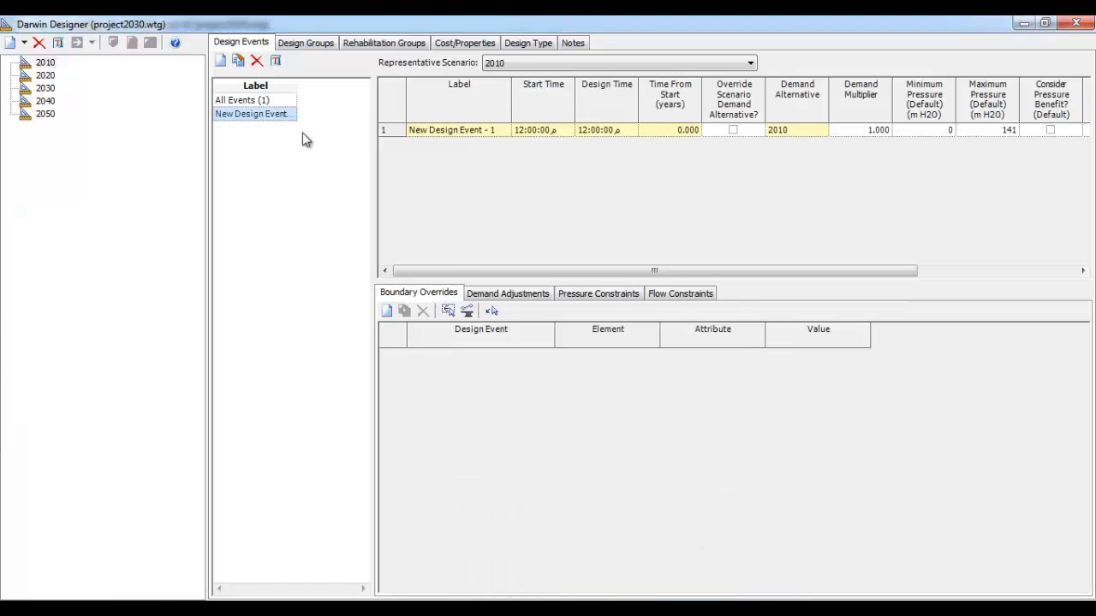
Add a second design event to the 2010 study and two design events to the 2020 study
click(221, 61)
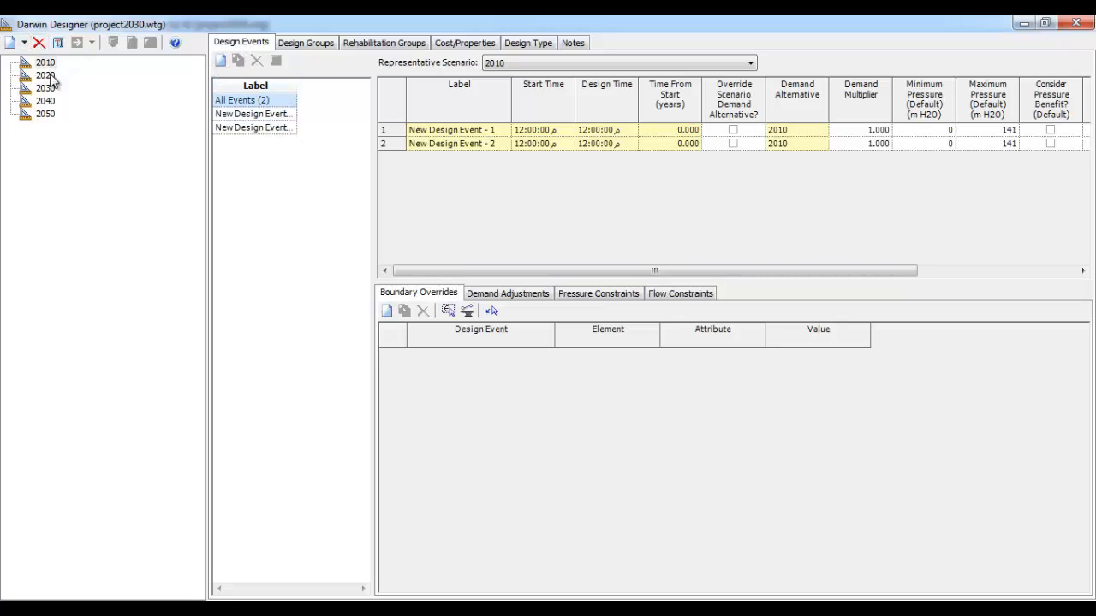
click(49, 75)
click(223, 61)
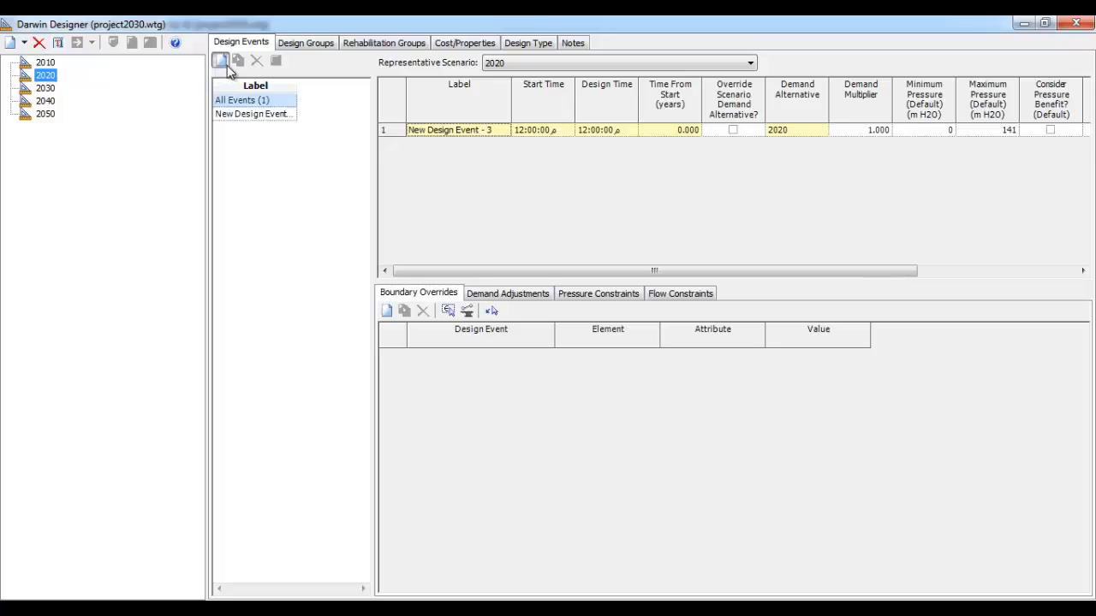
click(223, 62)
Add two design events to each of the 2030, 2040 and 2050 studies
click(46, 88)
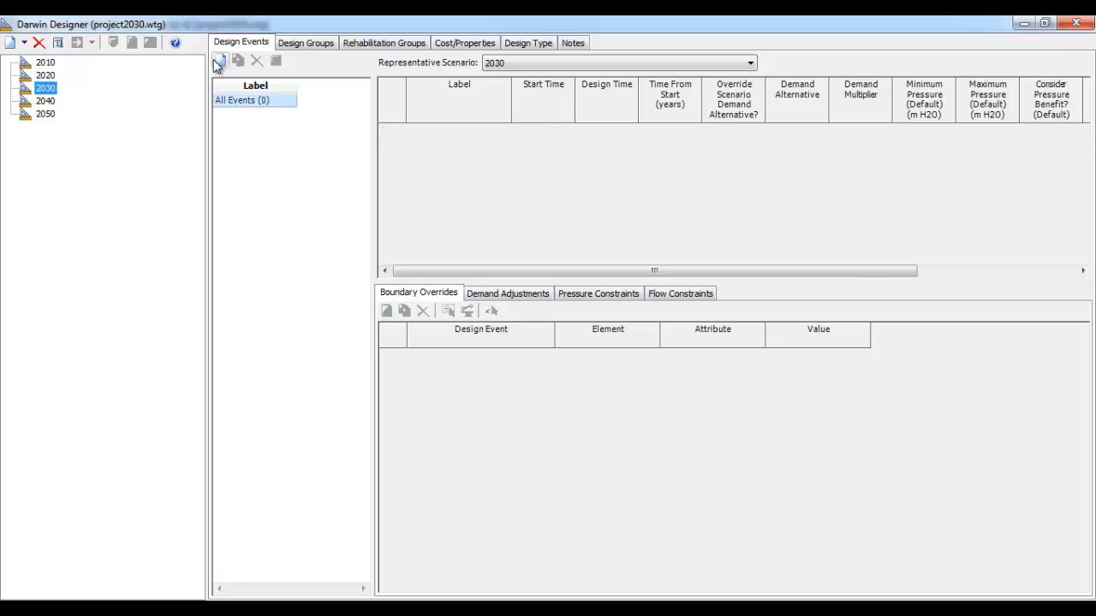
click(221, 61)
click(221, 61)
click(39, 101)
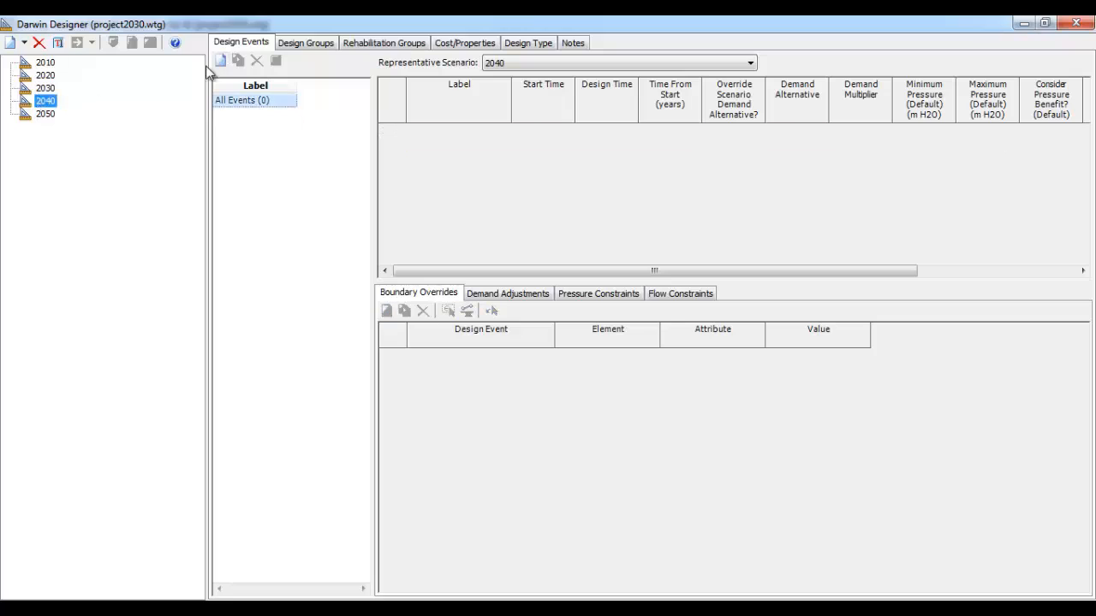
click(221, 61)
click(221, 61)
click(45, 114)
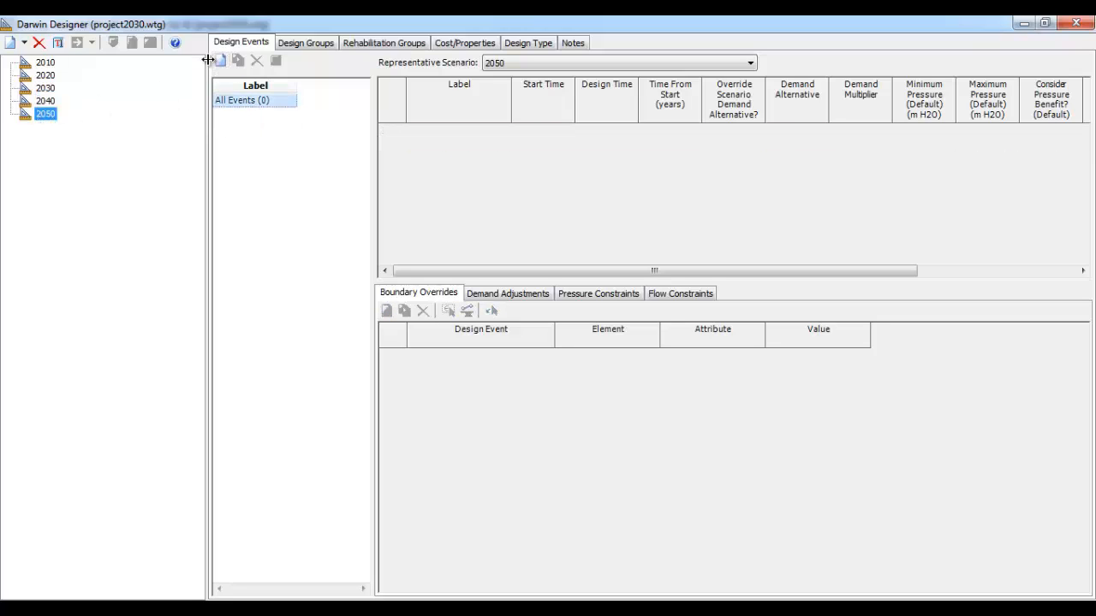
click(221, 61)
click(221, 61)
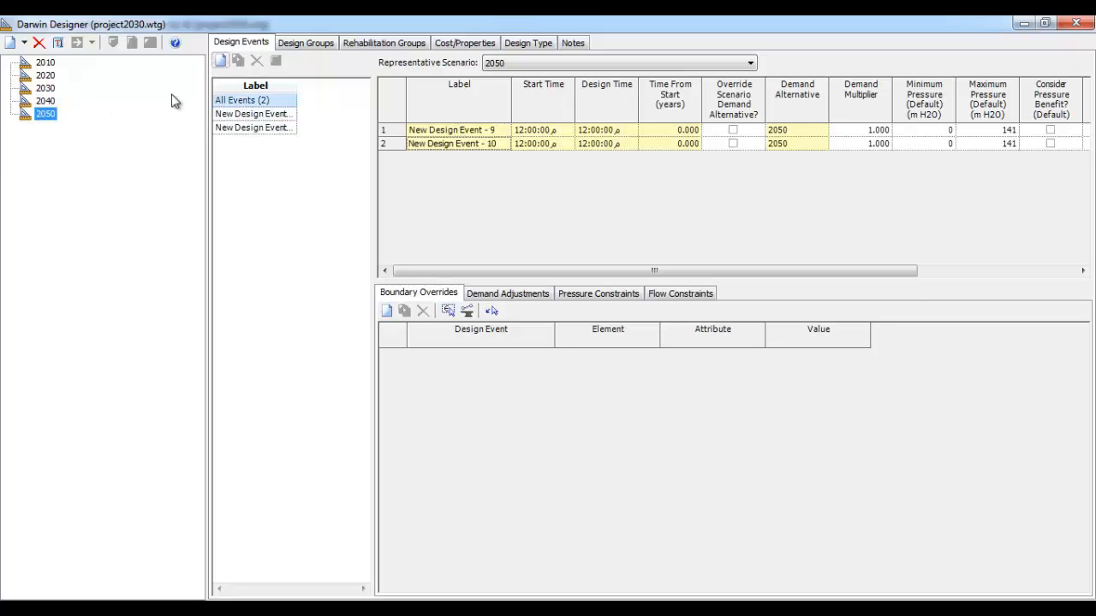
Set the default maximum pressure to 200 m H2O for both design events of the 2010 study
click(46, 63)
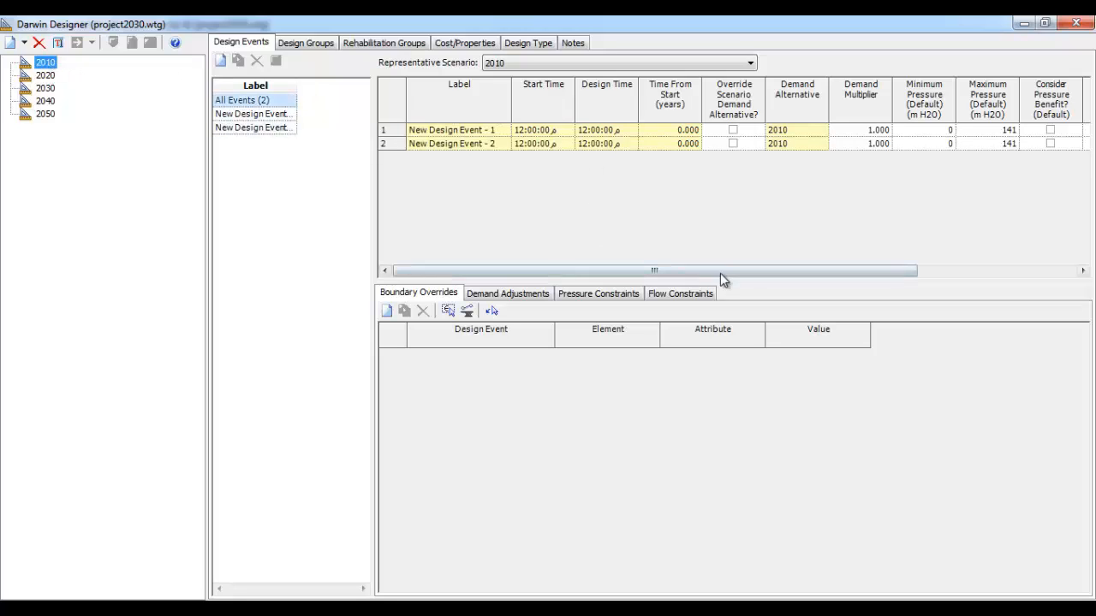
drag(720, 274, 883, 270)
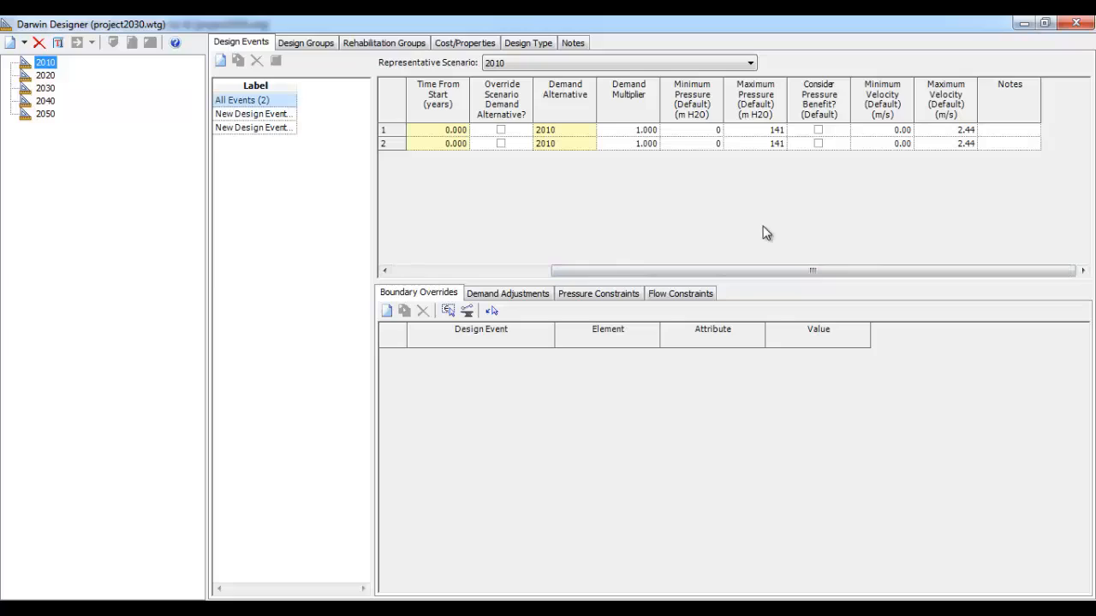
click(753, 130)
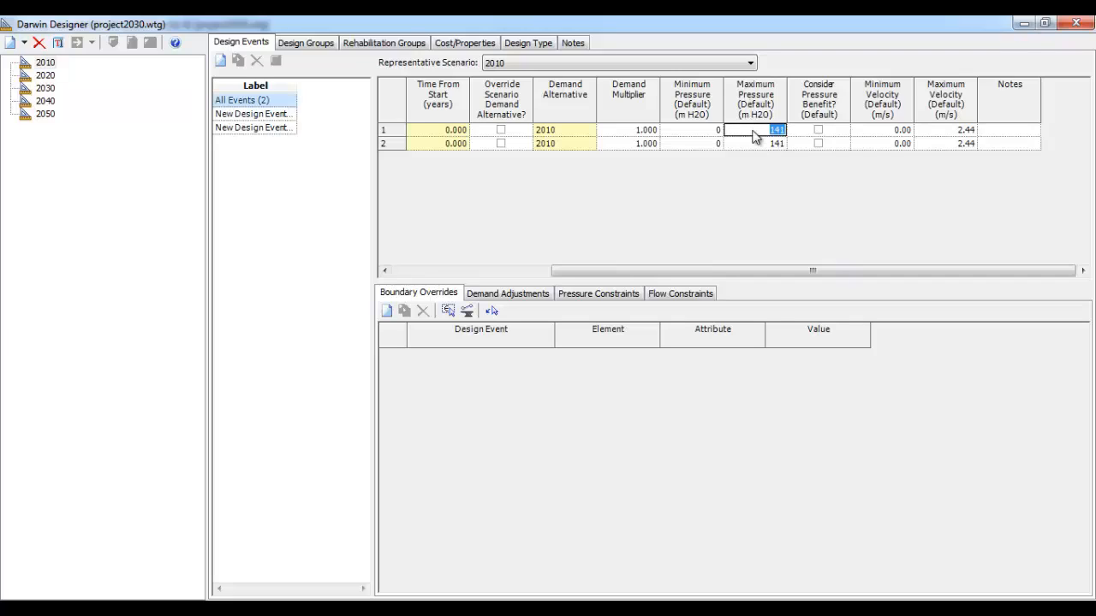
text(7)
click(757, 145)
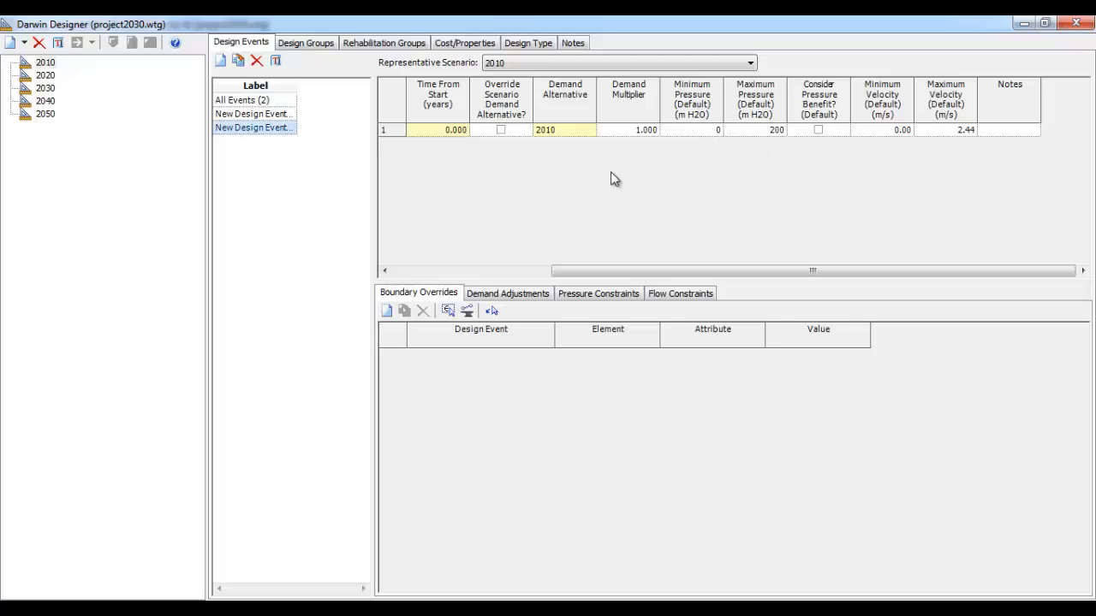
click(276, 114)
click(278, 127)
Set the default minimum pressure of the 2010 study's first design event to 25 m H2O
click(288, 116)
drag(657, 272, 644, 274)
click(714, 130)
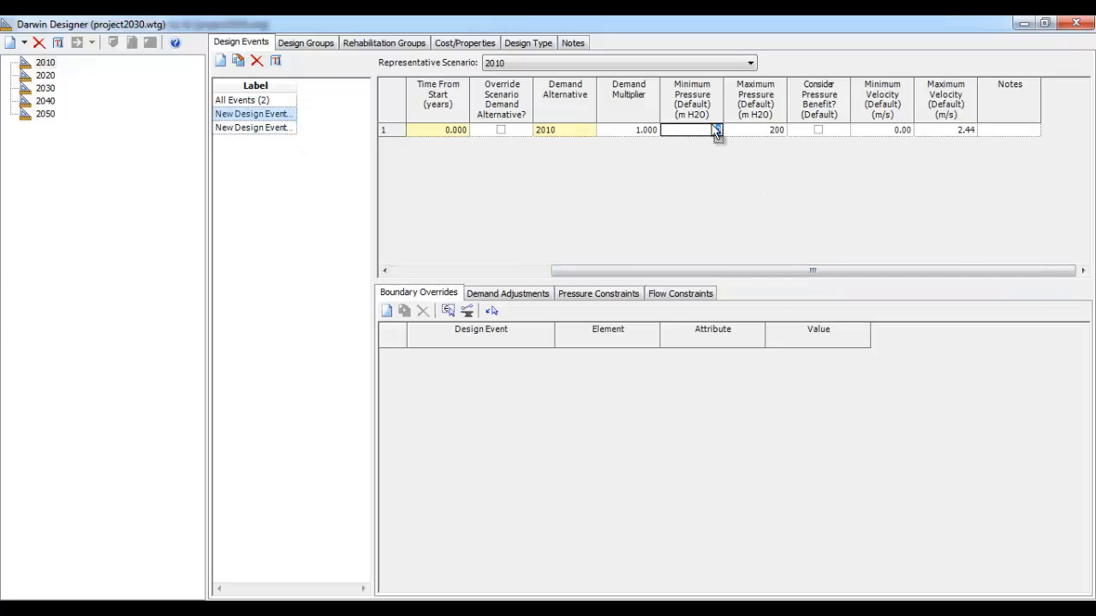
text(105)
Set the first 2010 design event's default minimum velocity to 0.25 m/s and maximum velocity to 1.25 m/s
click(899, 129)
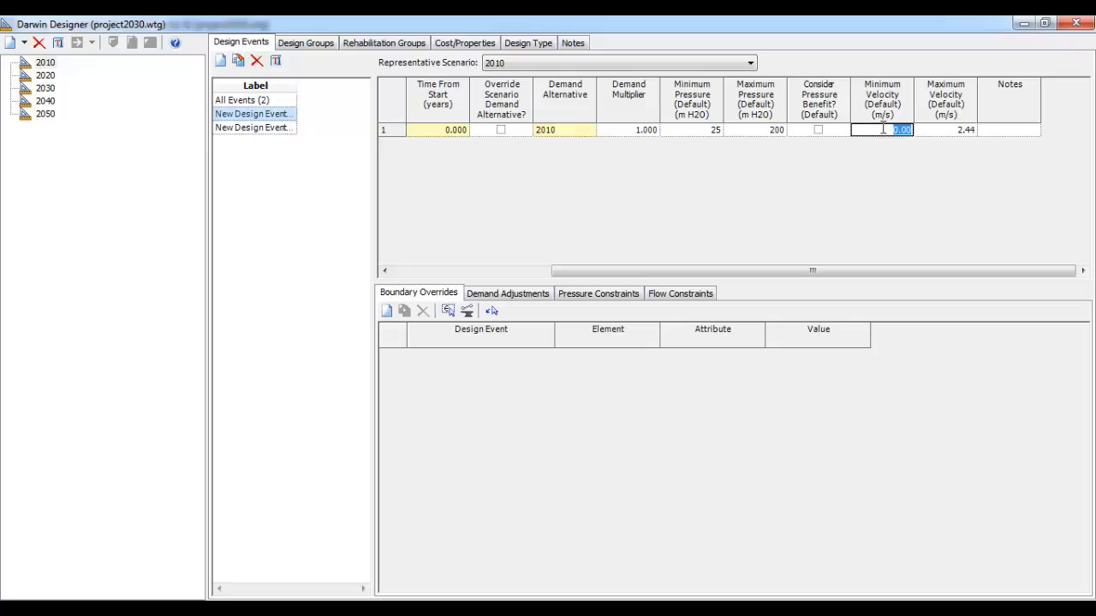
text(1)
click(960, 129)
text(1)
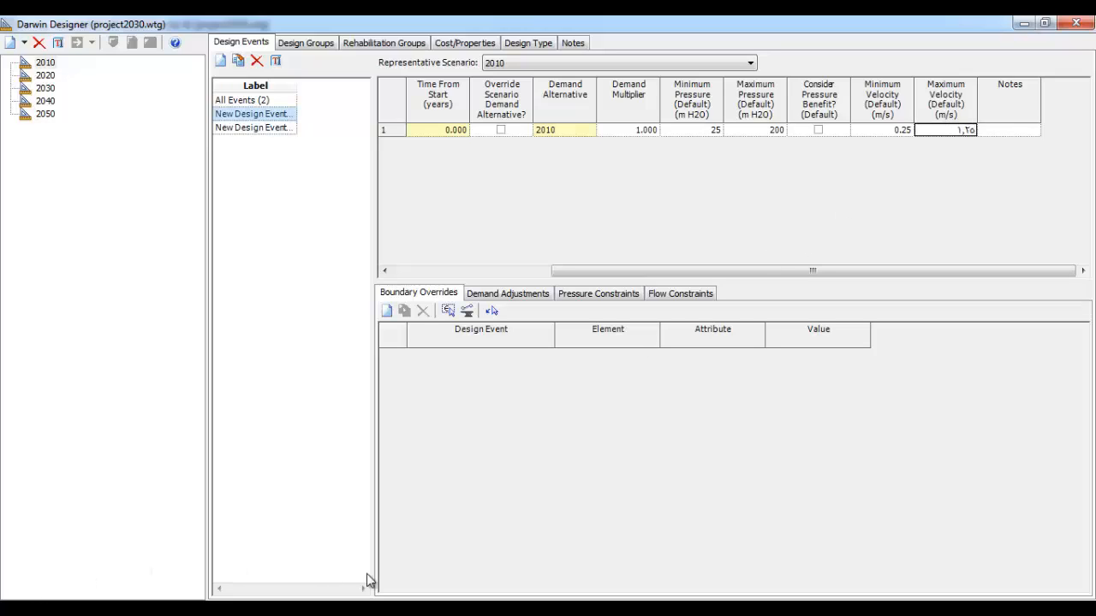
Switch to the Calculator and divide 2.5 by 1.3
click(263, 608)
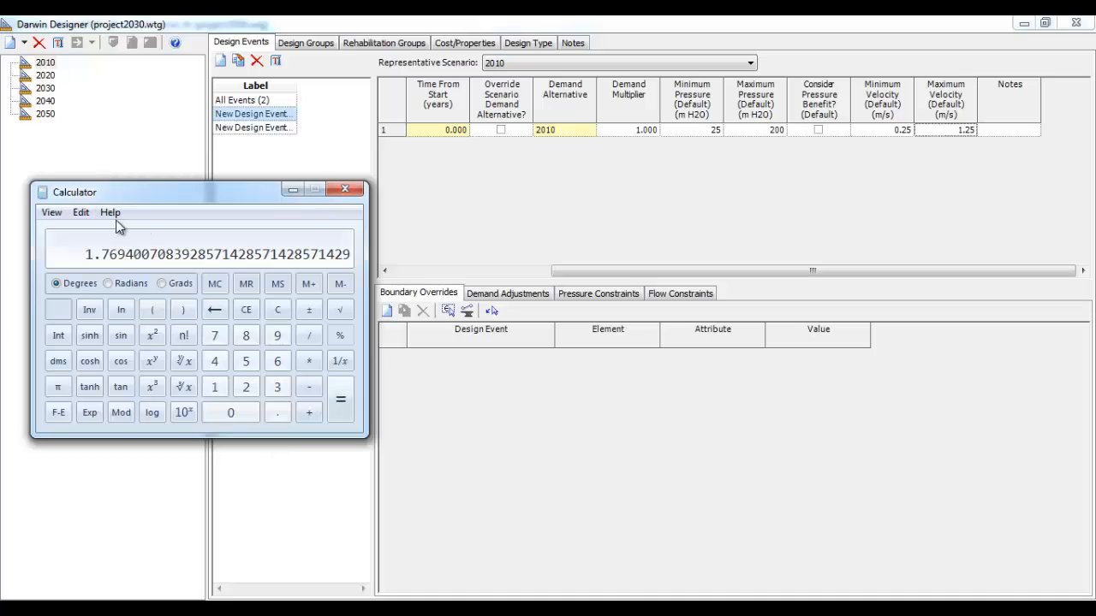
key(Escape)
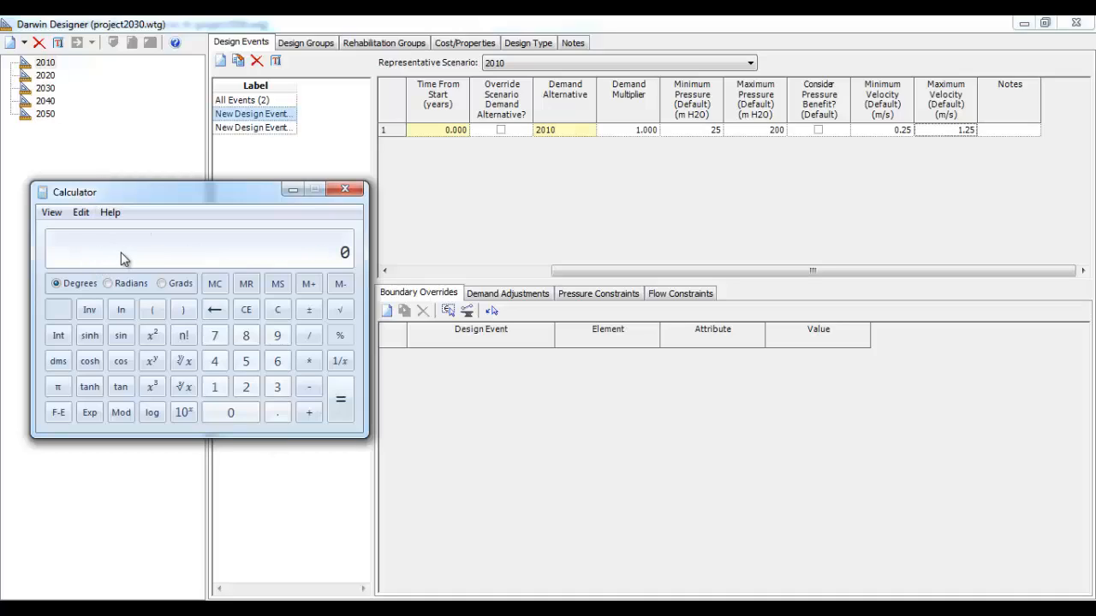
text(2.5/1.3)
key(Return)
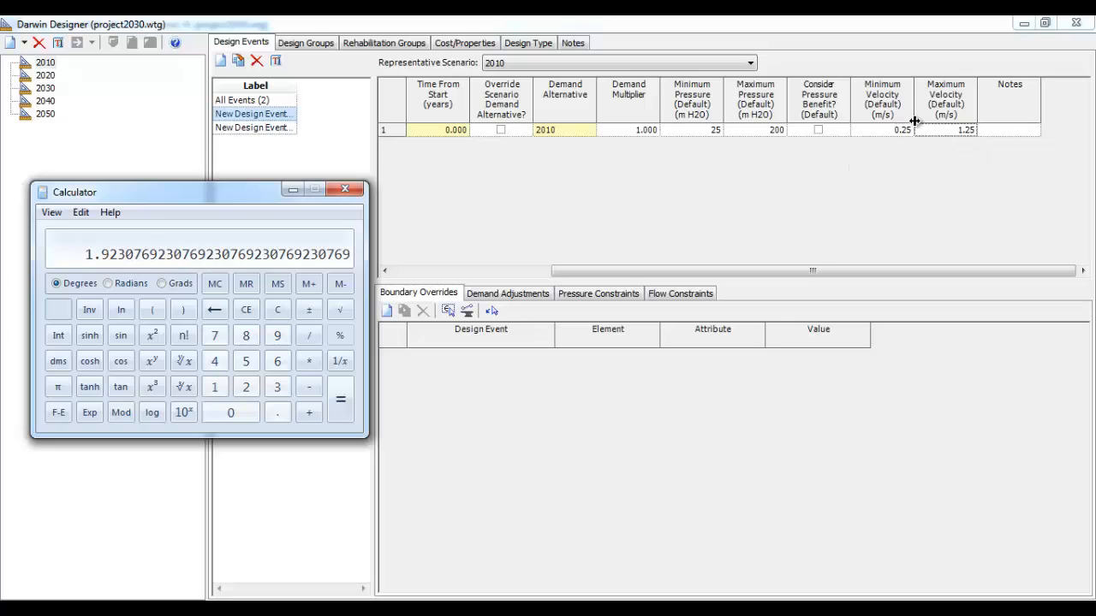
Set the default maximum velocity of the 2010 study's first design event to 1.8 m/s
click(939, 129)
text(1)
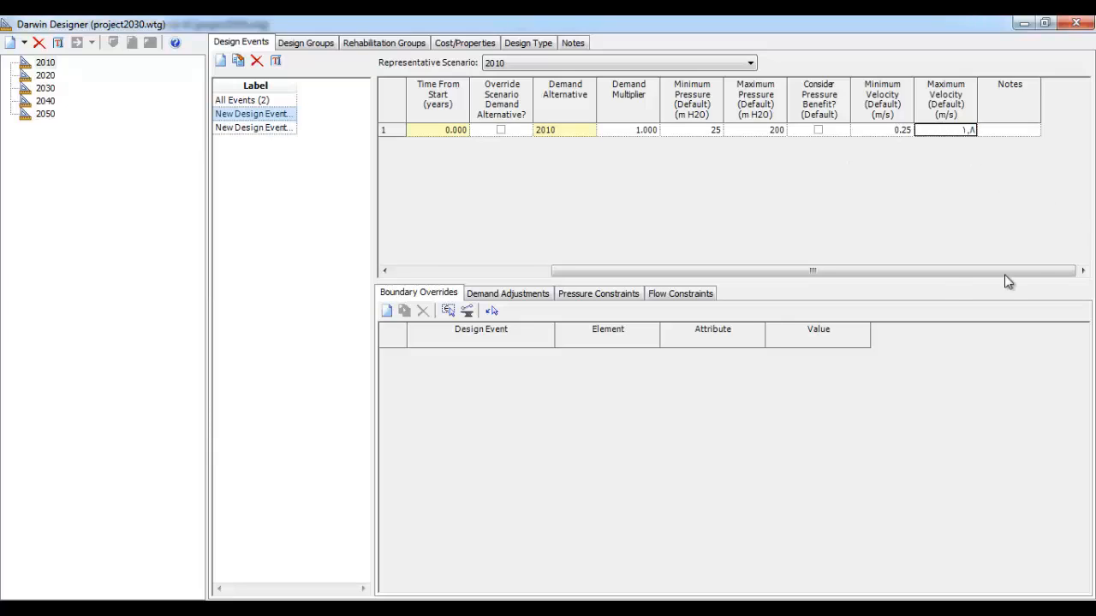
drag(897, 267, 750, 274)
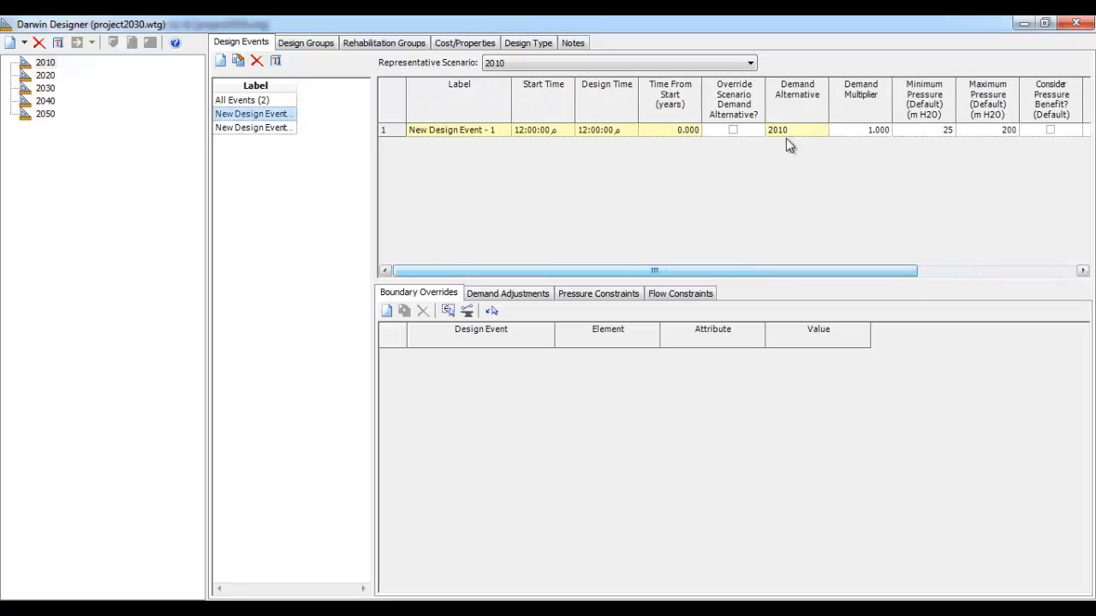
Set the default minimum pressure of the 2010 study's second design event to 25 m H2O, matching the first event
click(264, 130)
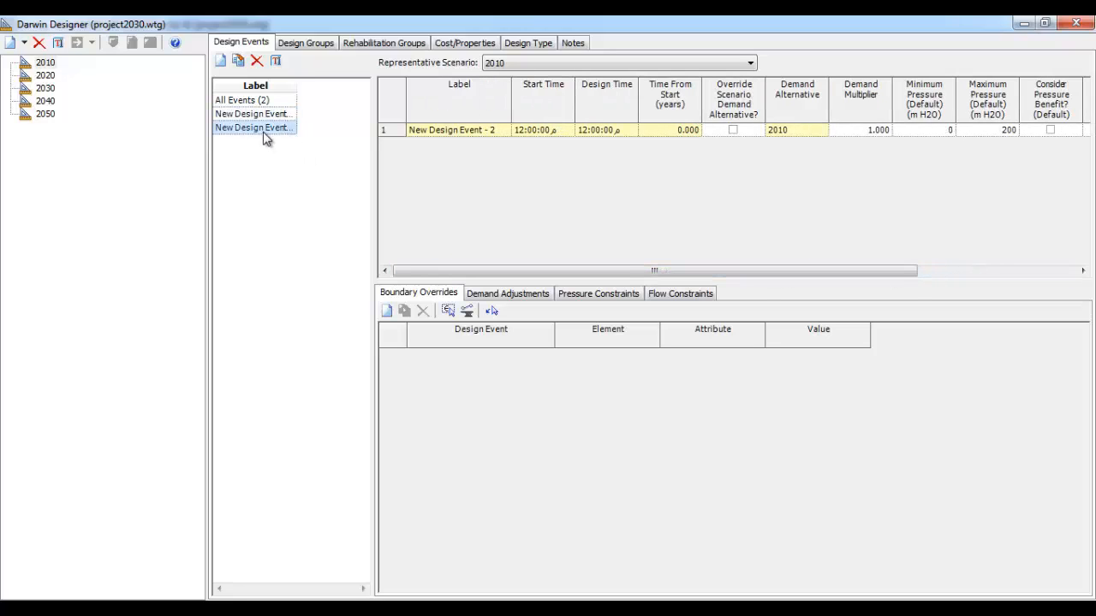
drag(758, 273, 908, 265)
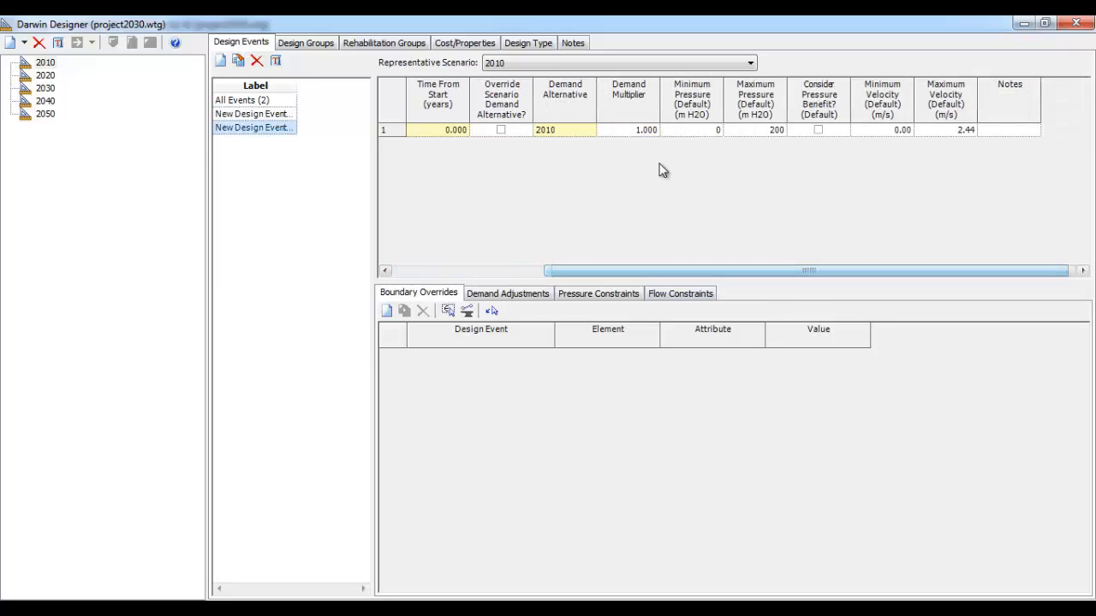
click(715, 129)
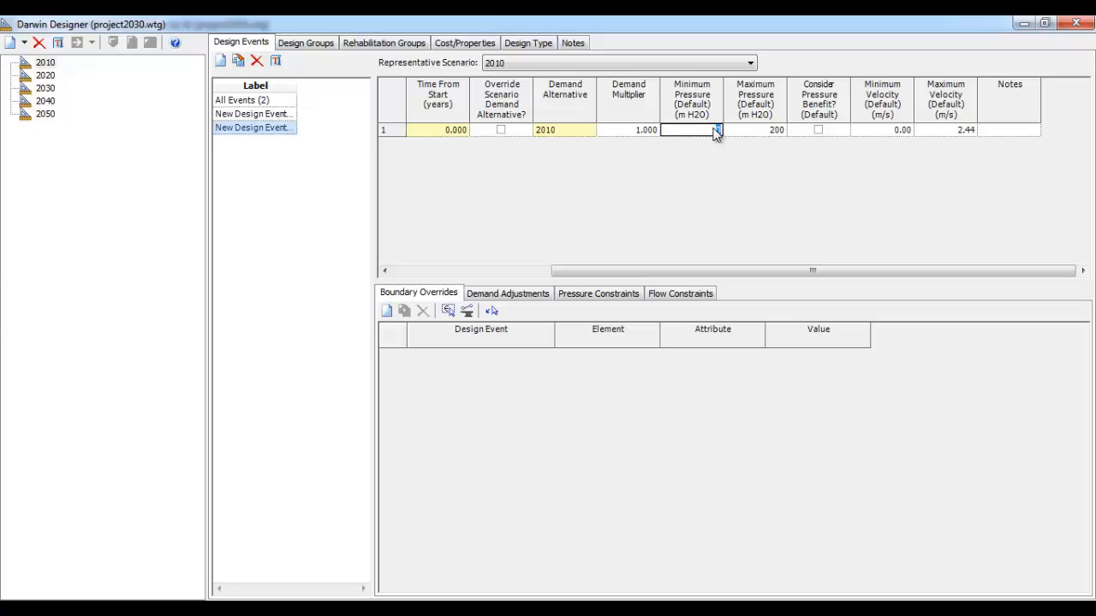
click(272, 114)
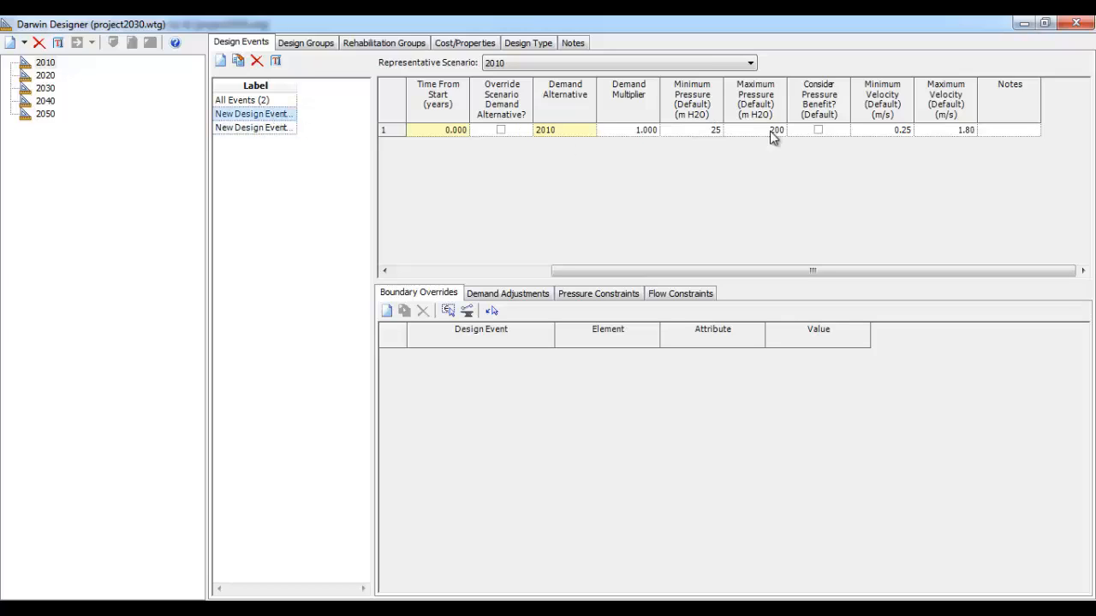
click(265, 130)
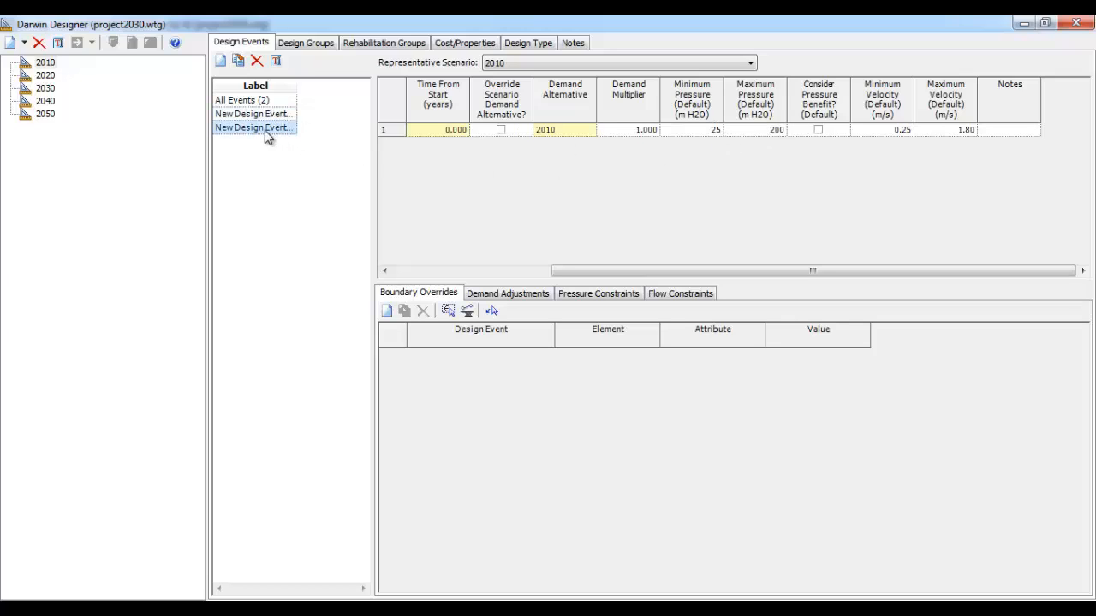
click(689, 131)
Set the second 2010 design event's default minimum velocity to 0.25 m/s and maximum velocity to 1.8 m/s
click(899, 133)
text(1)
click(961, 129)
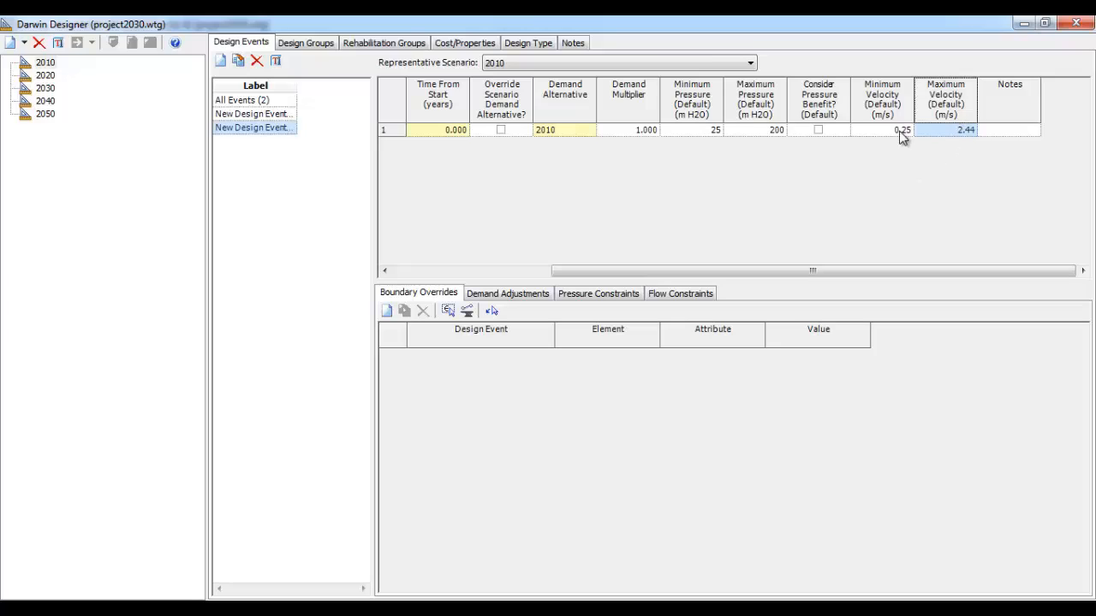
click(936, 129)
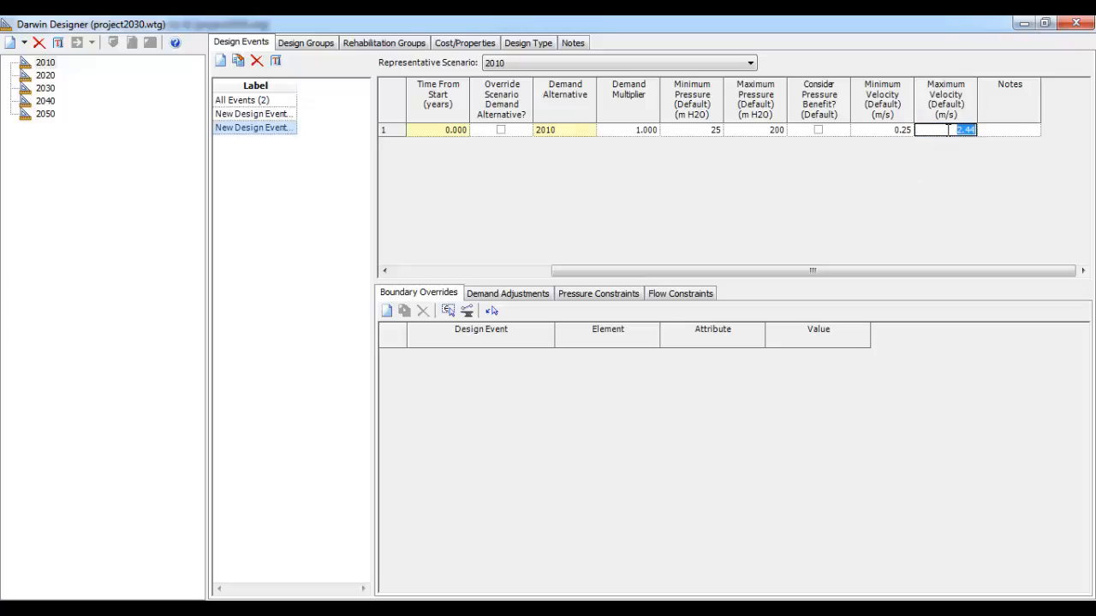
text(1)
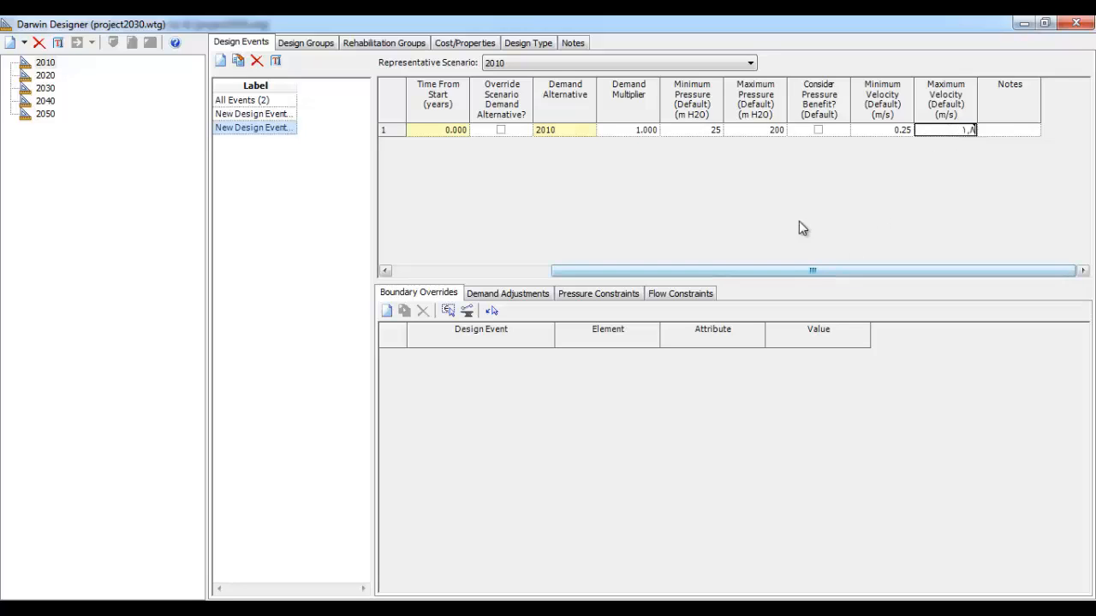
Initialize the pressure constraints of the 2010 study's first design event from the zelzal junctions selection set
drag(793, 272, 651, 274)
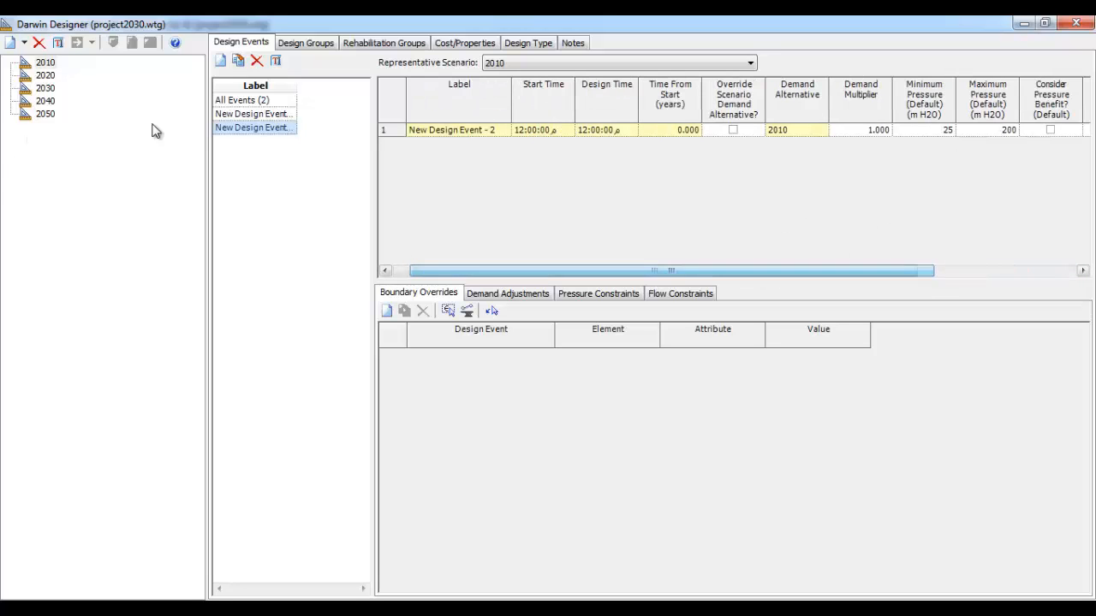
click(265, 116)
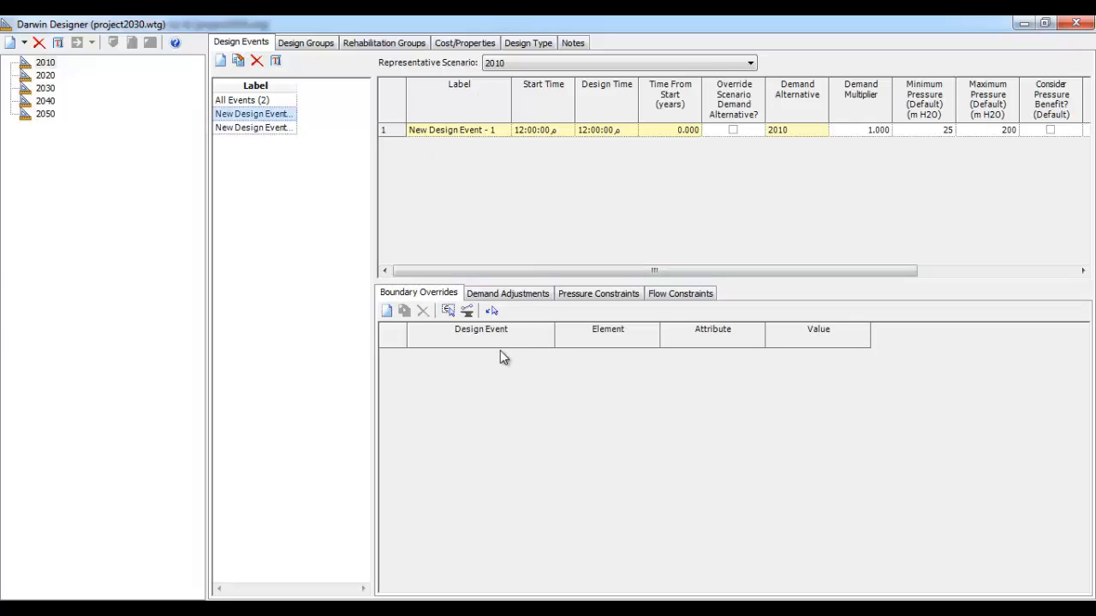
click(618, 296)
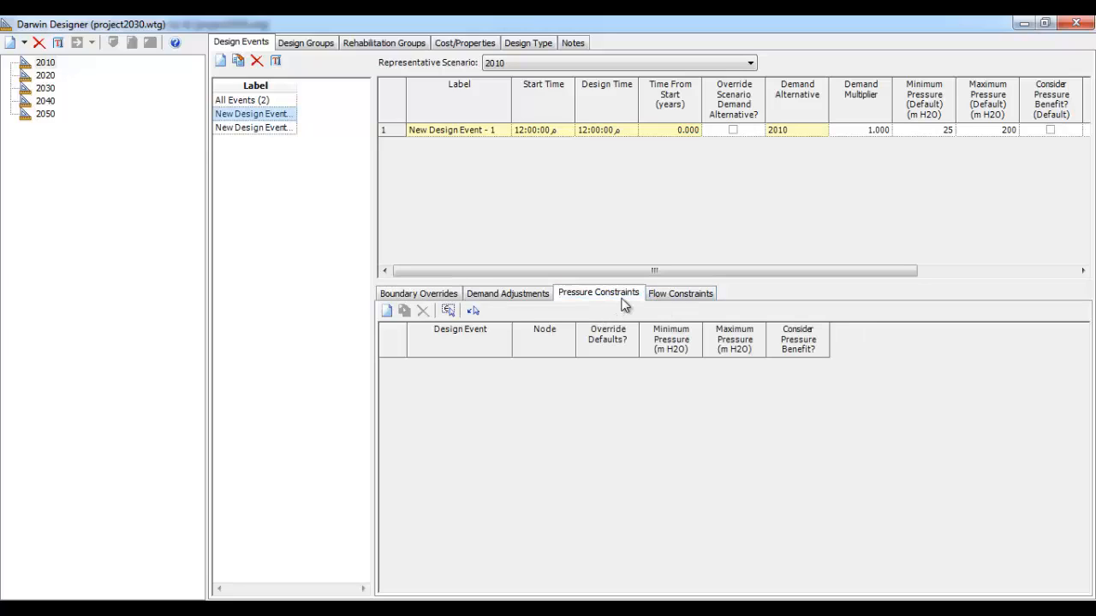
click(449, 311)
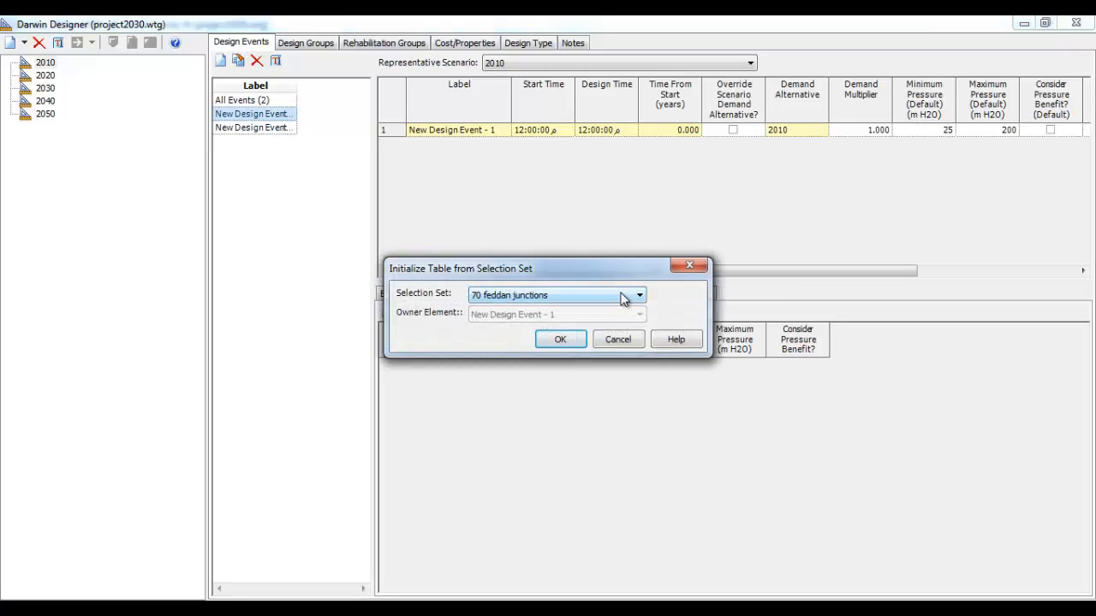
click(622, 296)
click(623, 297)
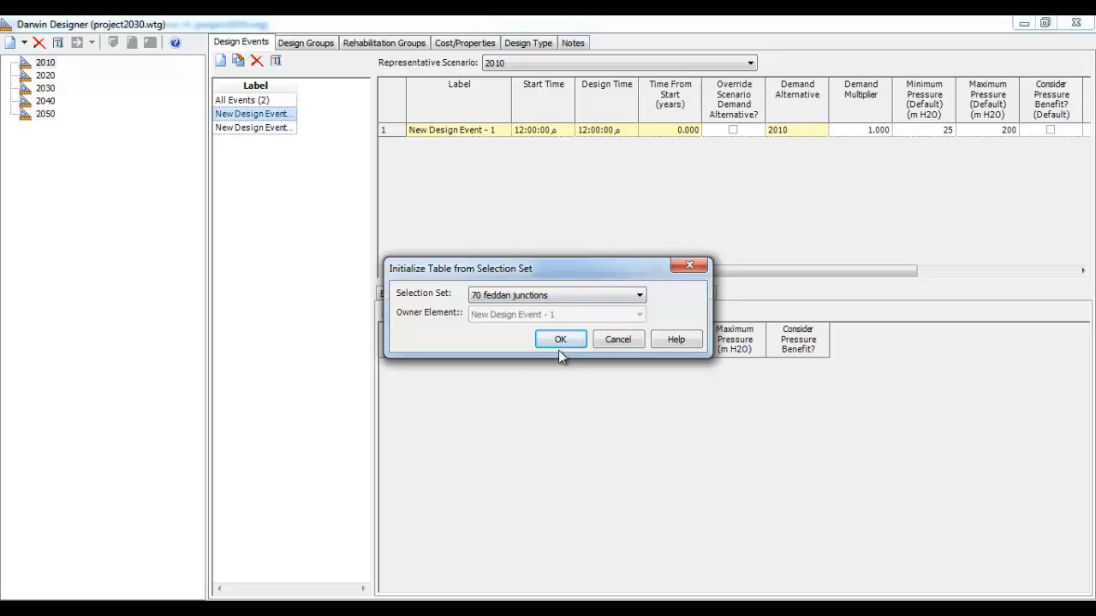
click(580, 297)
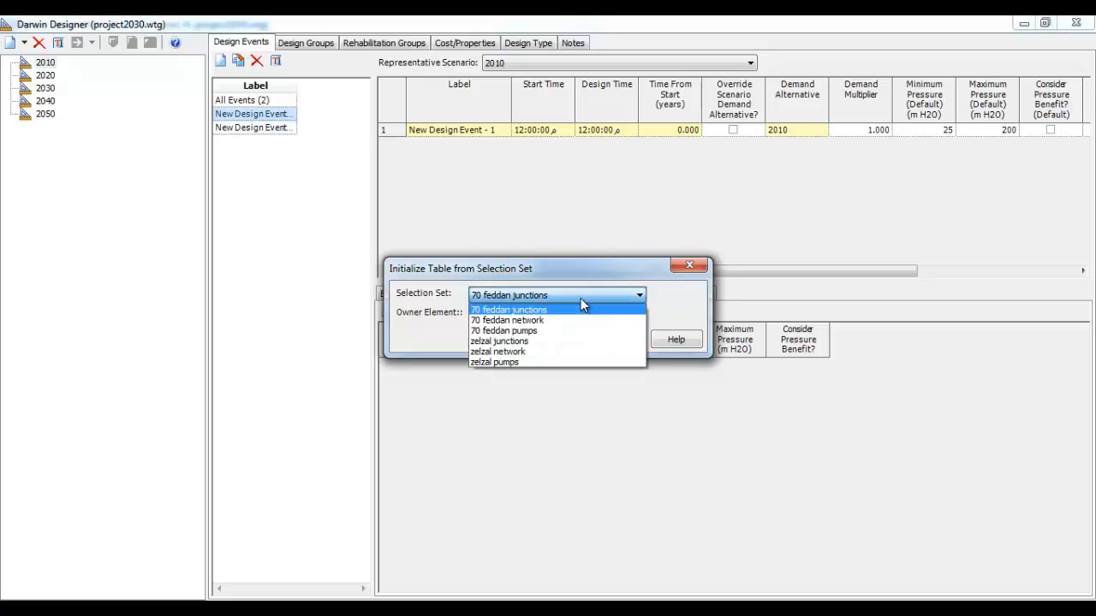
click(543, 341)
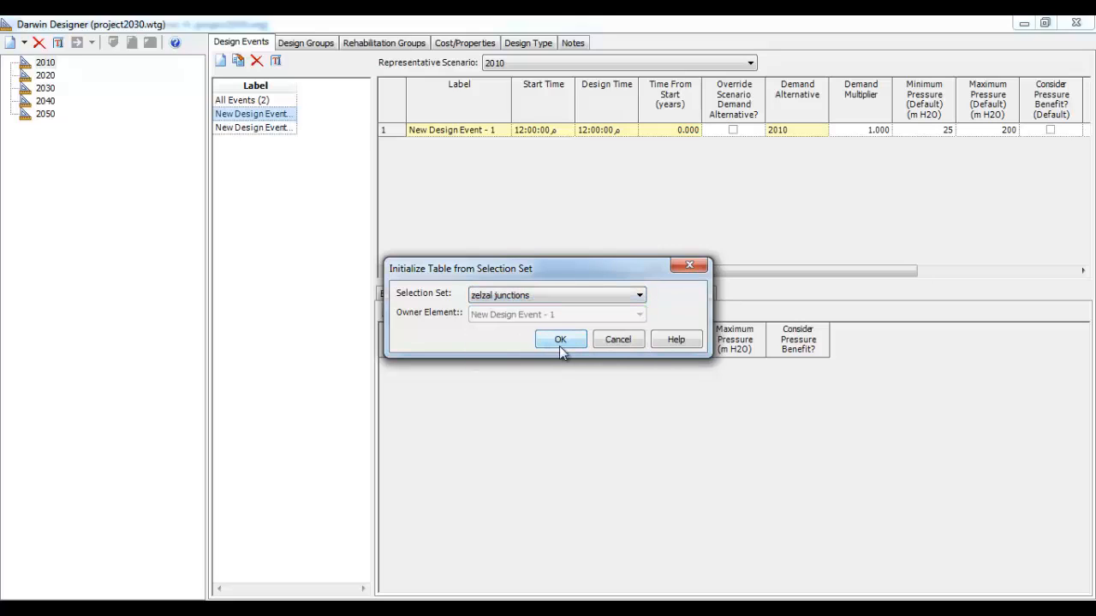
click(560, 339)
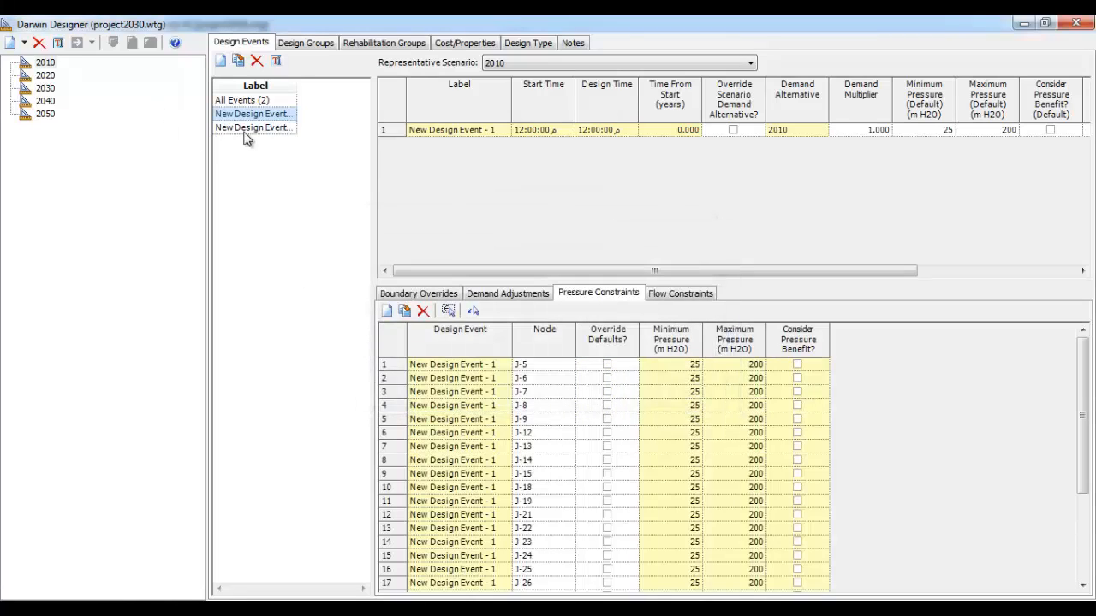
Initialize the pressure constraints of the 2010 study's second design event from the 70 feddan junctions selection set
click(246, 137)
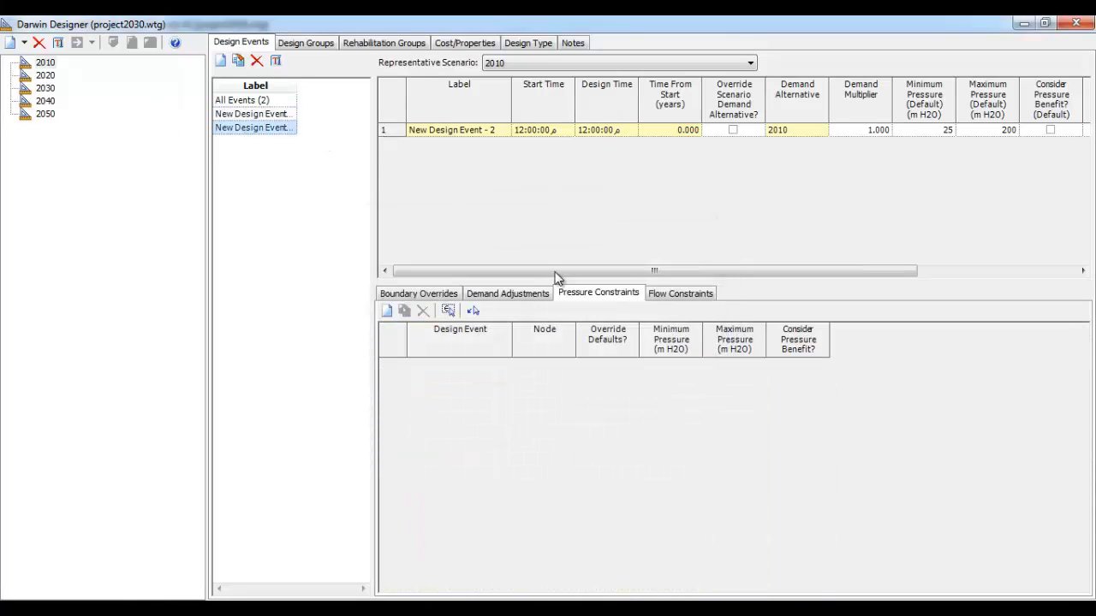
click(451, 312)
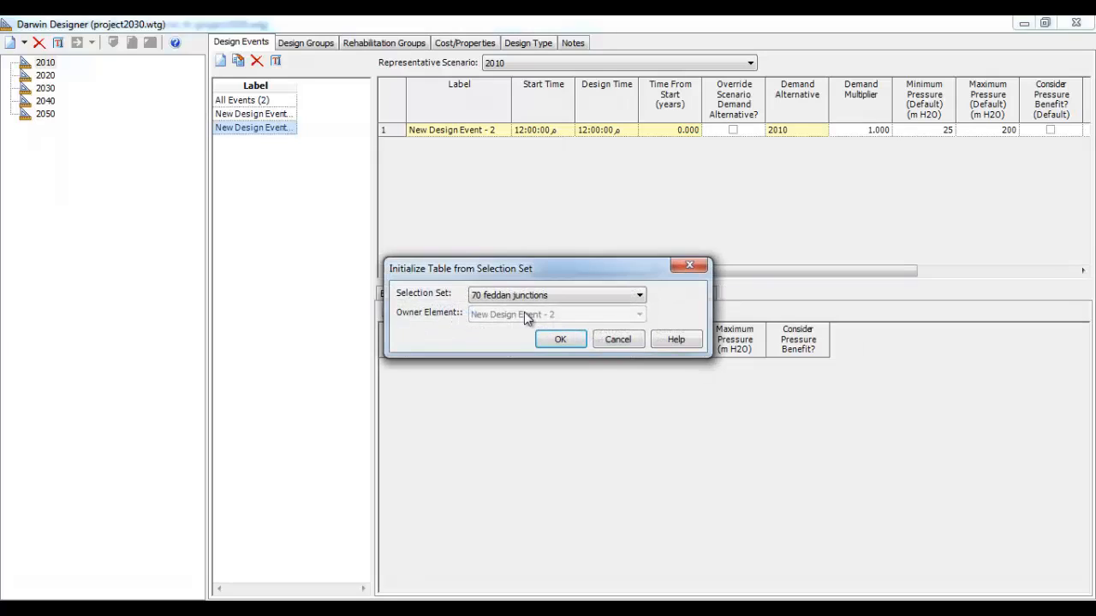
click(559, 339)
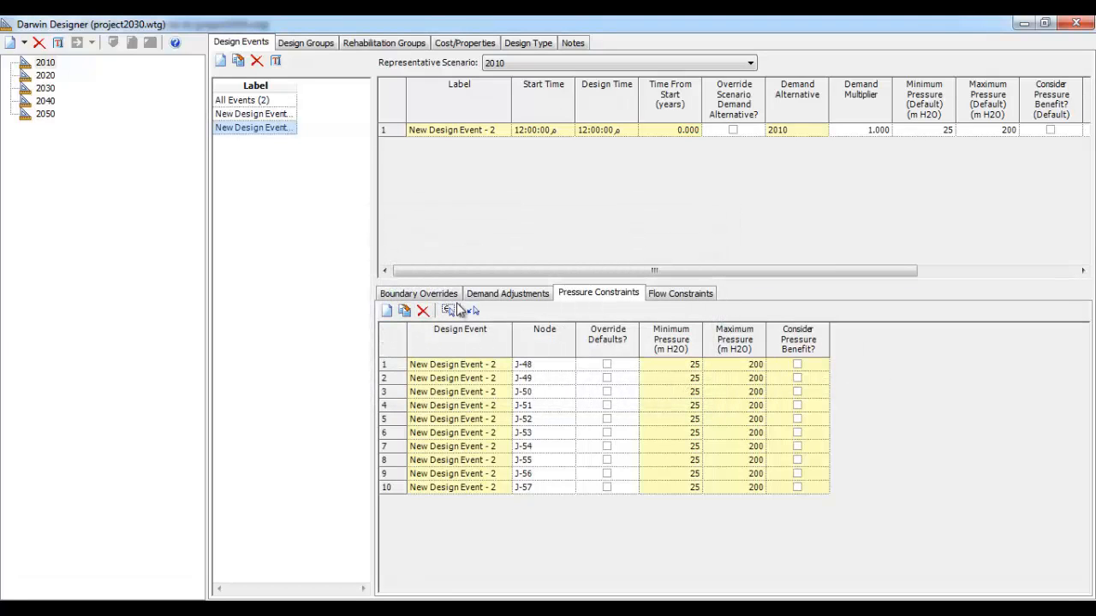
Initialize the flow constraints of the 2010 study's first design event from the zelzal network selection set
click(267, 116)
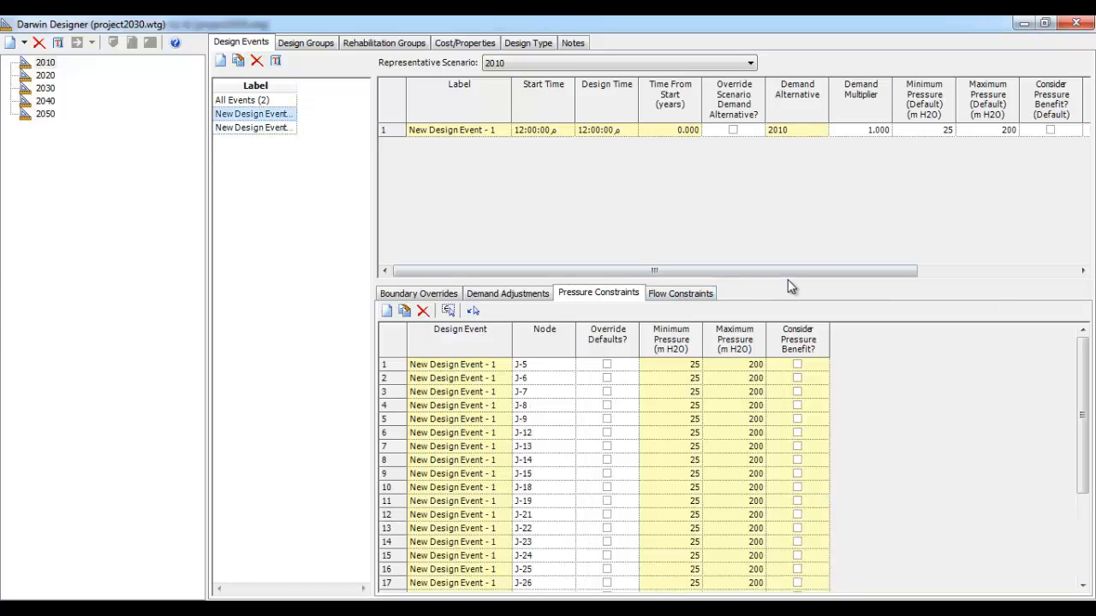
drag(1089, 398, 1070, 538)
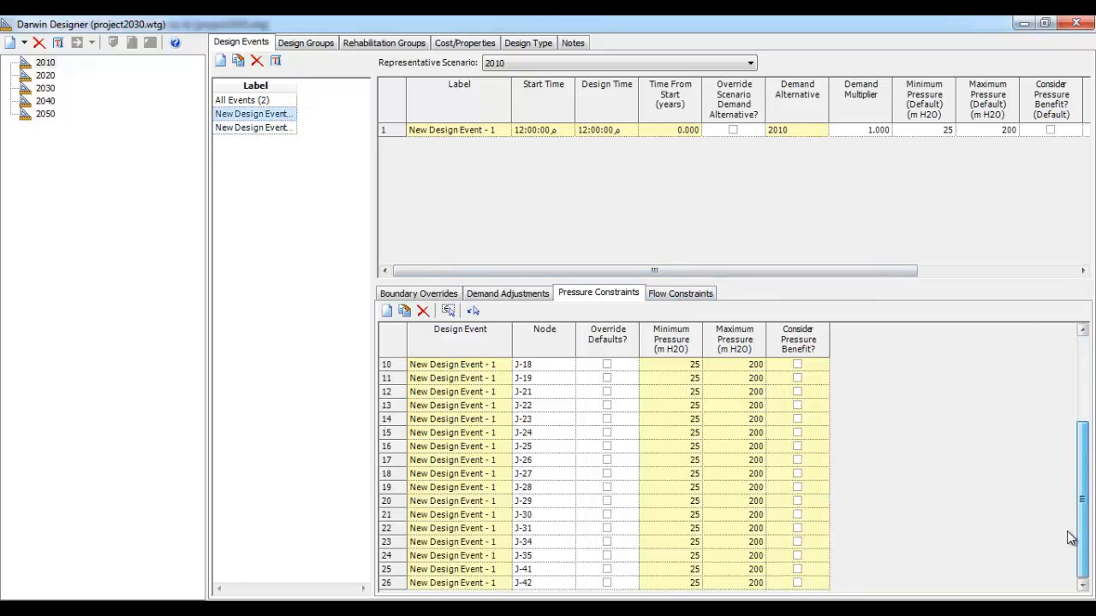
click(682, 294)
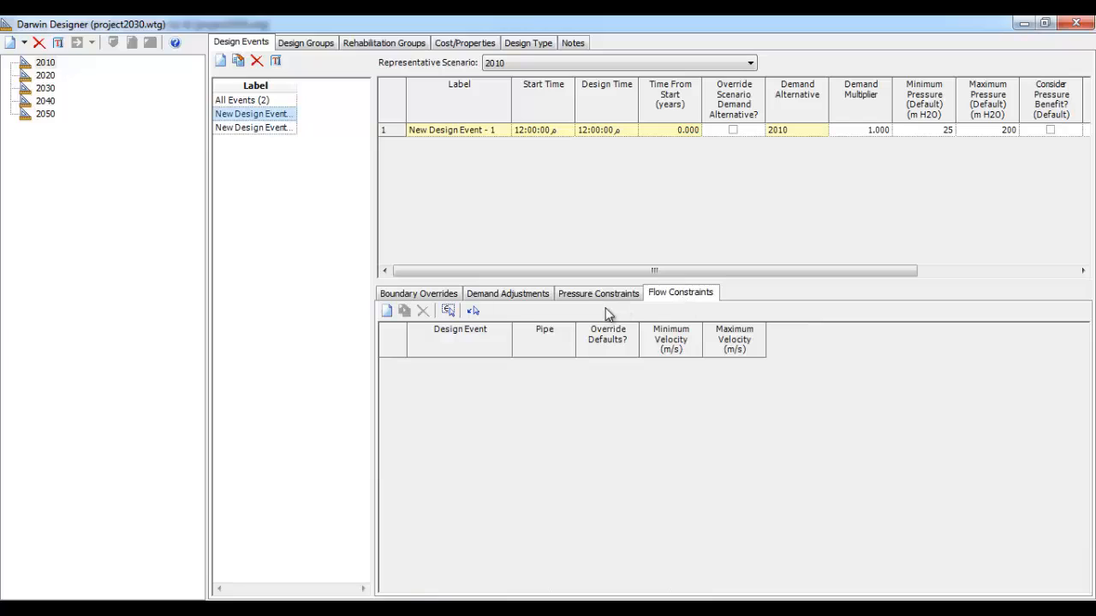
click(449, 314)
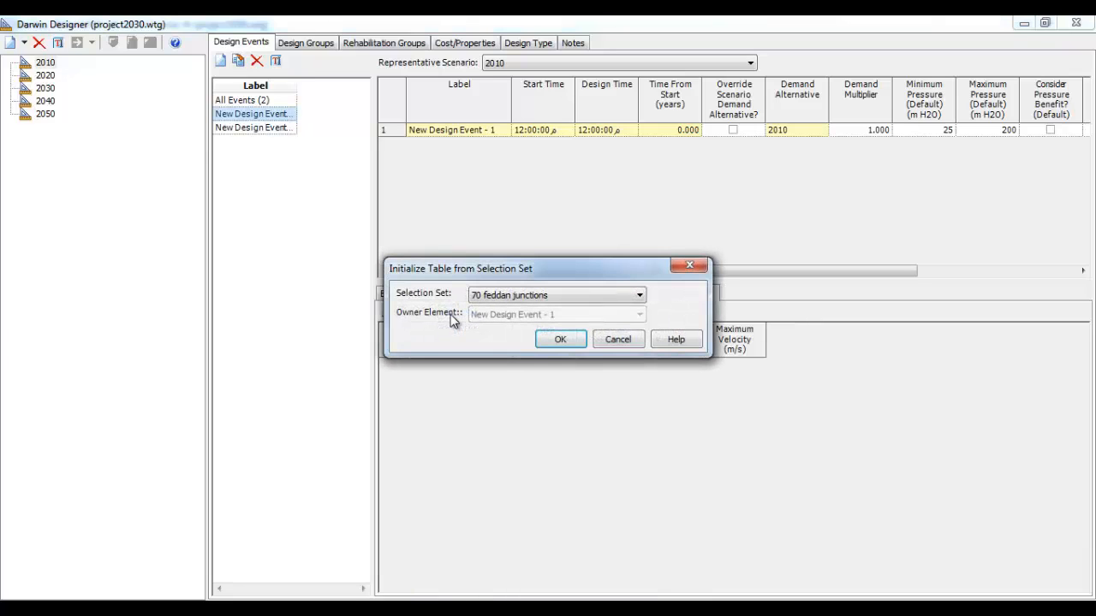
click(557, 296)
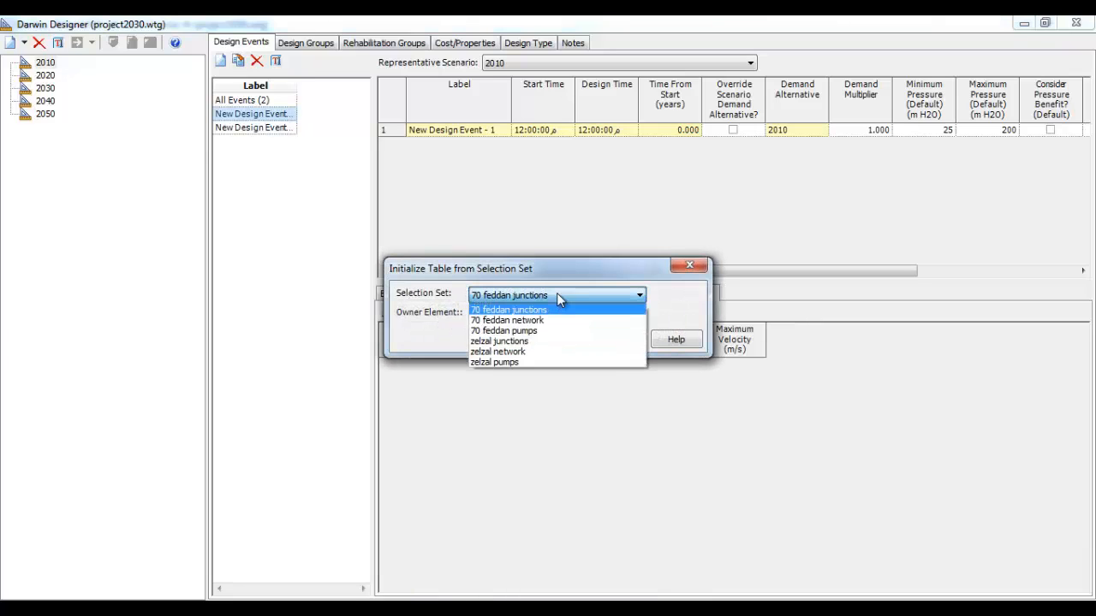
click(524, 351)
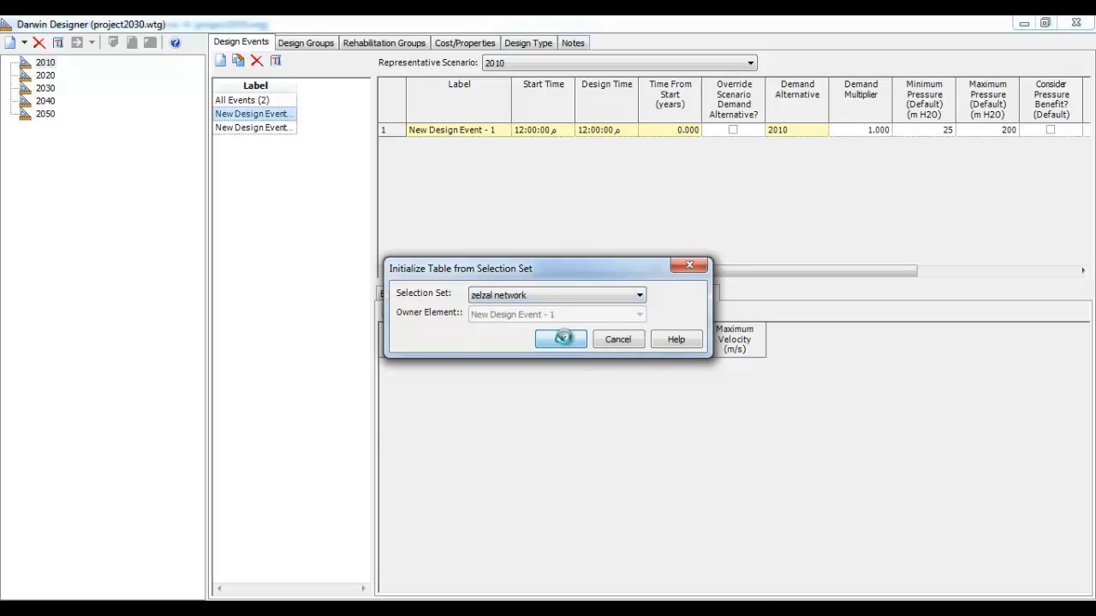
click(562, 340)
drag(1084, 374, 1085, 556)
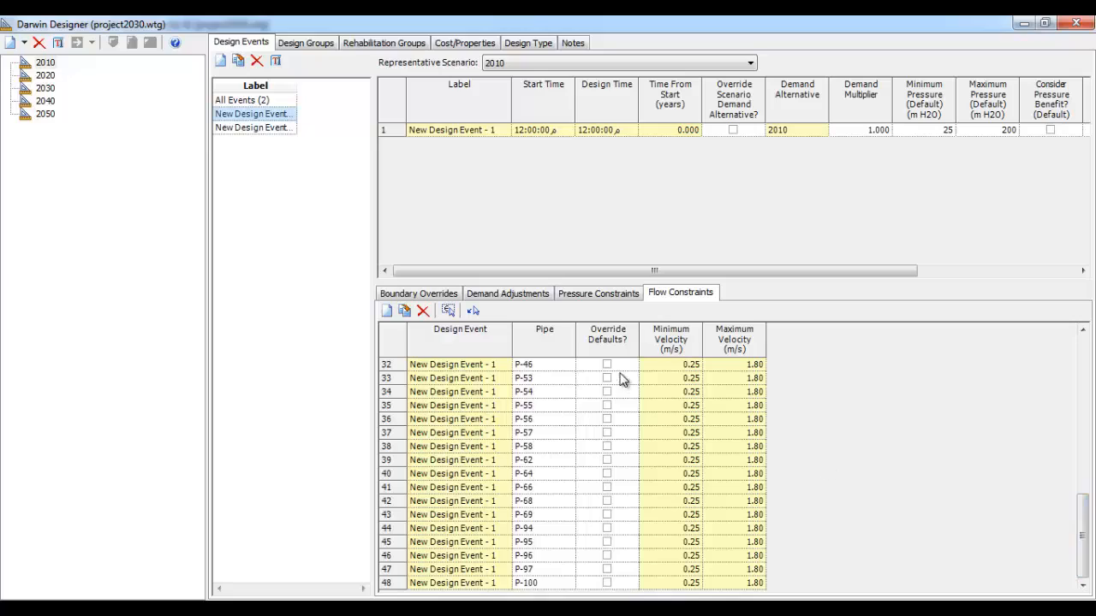
Initialize the flow constraints of the 2010 study's second design event from the 70 feddan network selection set
click(262, 130)
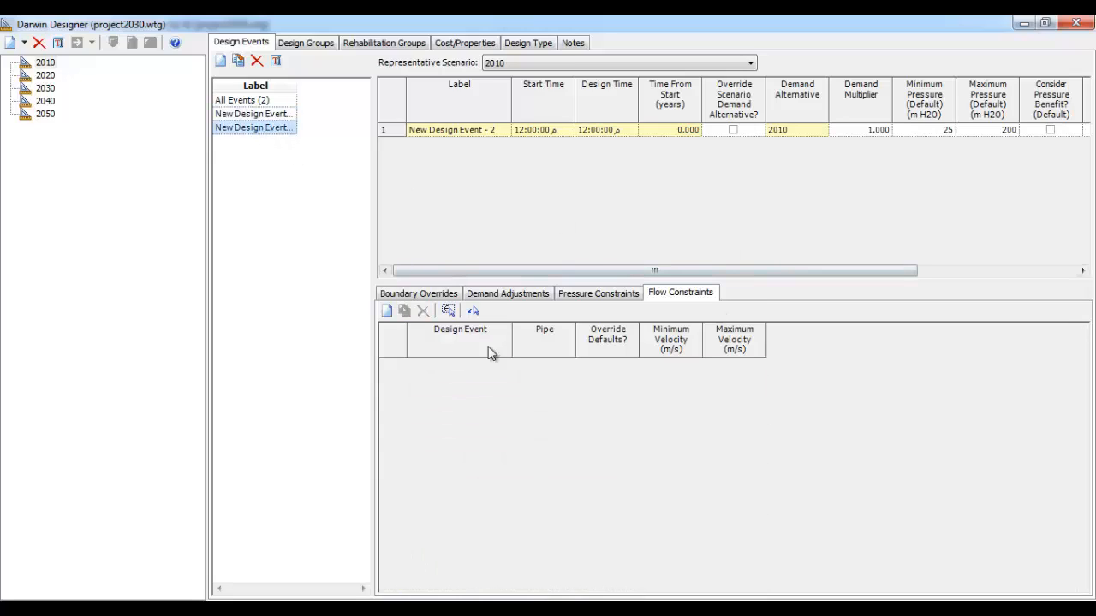
click(446, 312)
click(587, 295)
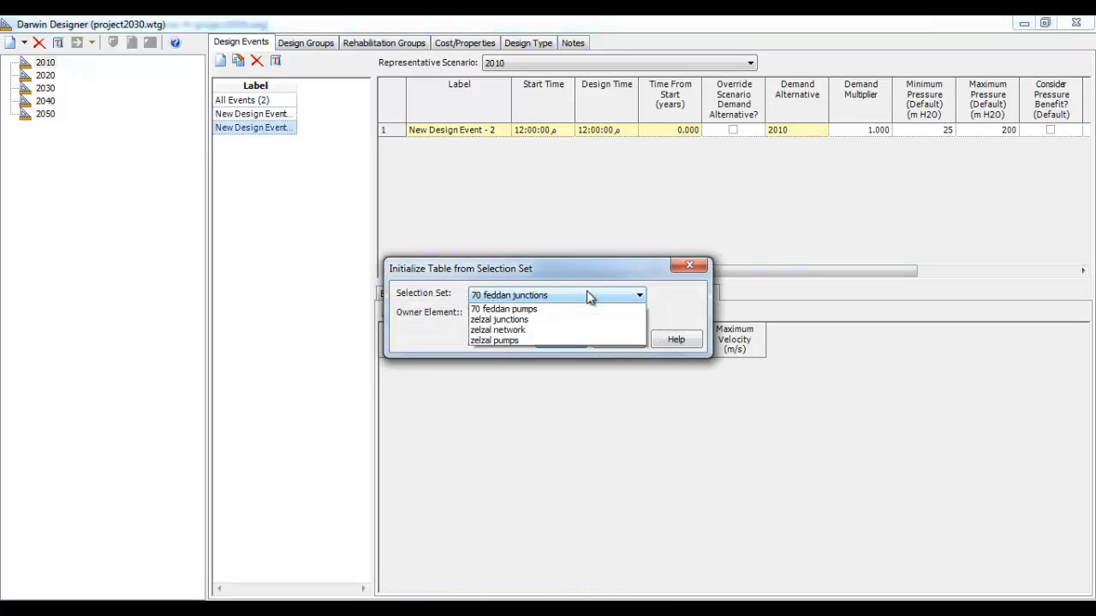
click(514, 320)
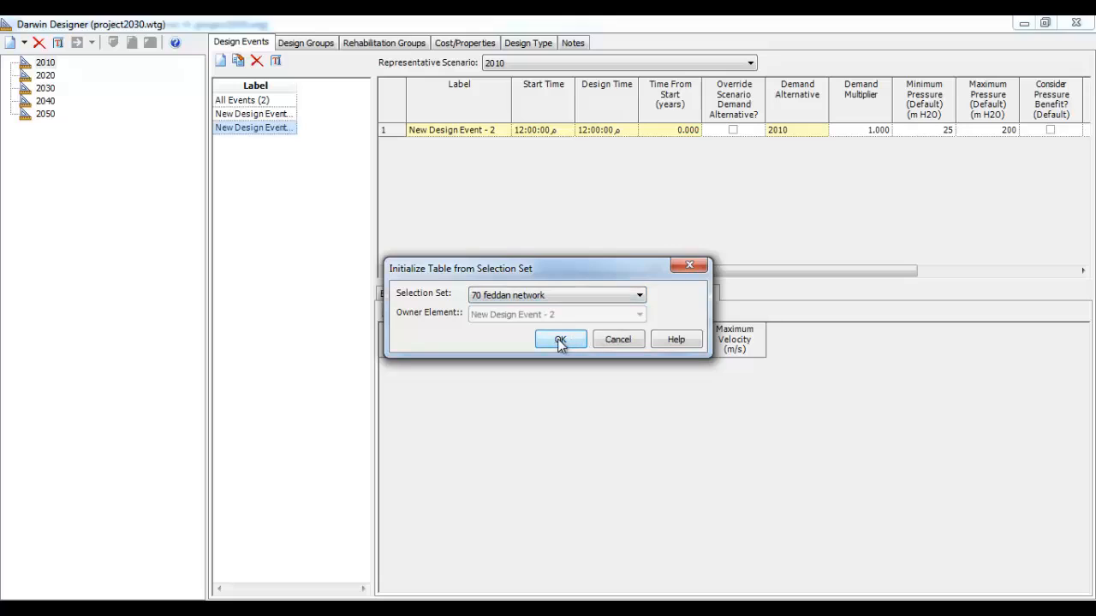
click(559, 341)
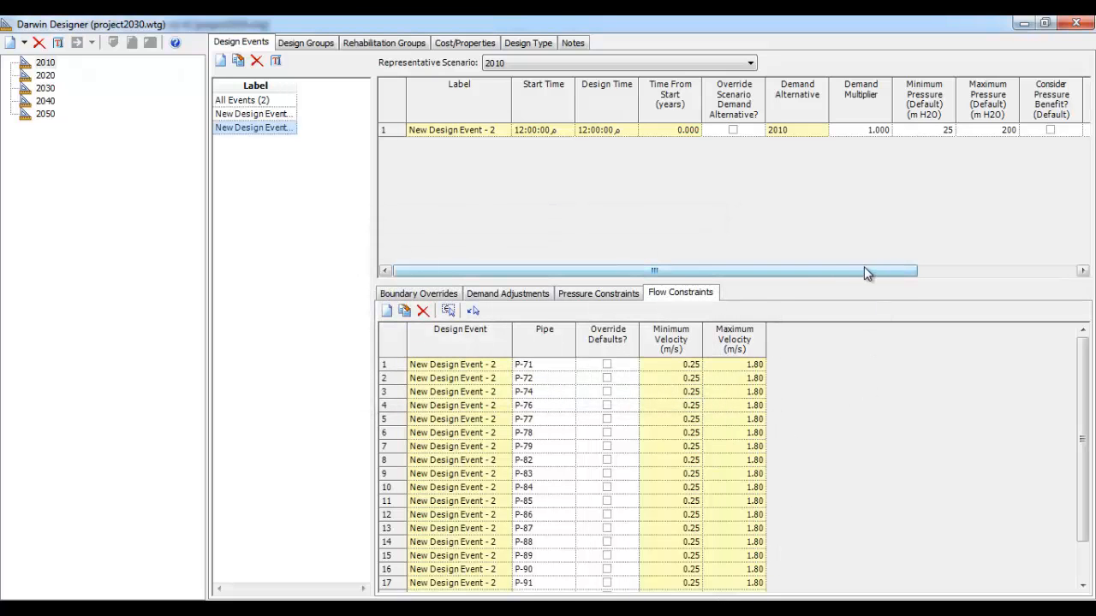
Add a new optimized design run to the 2010 study and review its design events and design groups
drag(864, 269, 824, 281)
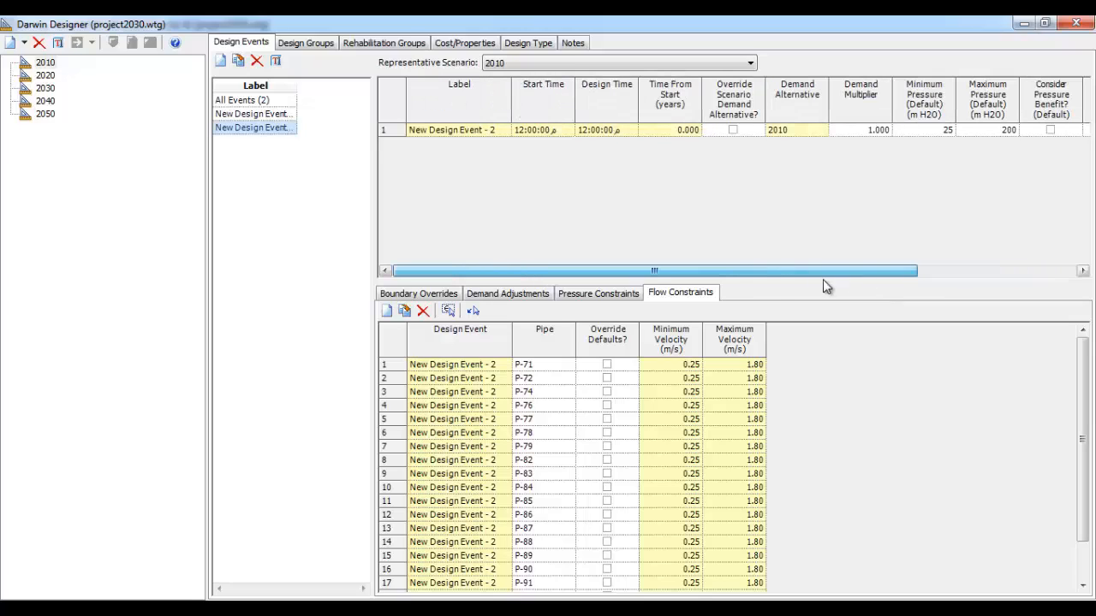
click(41, 63)
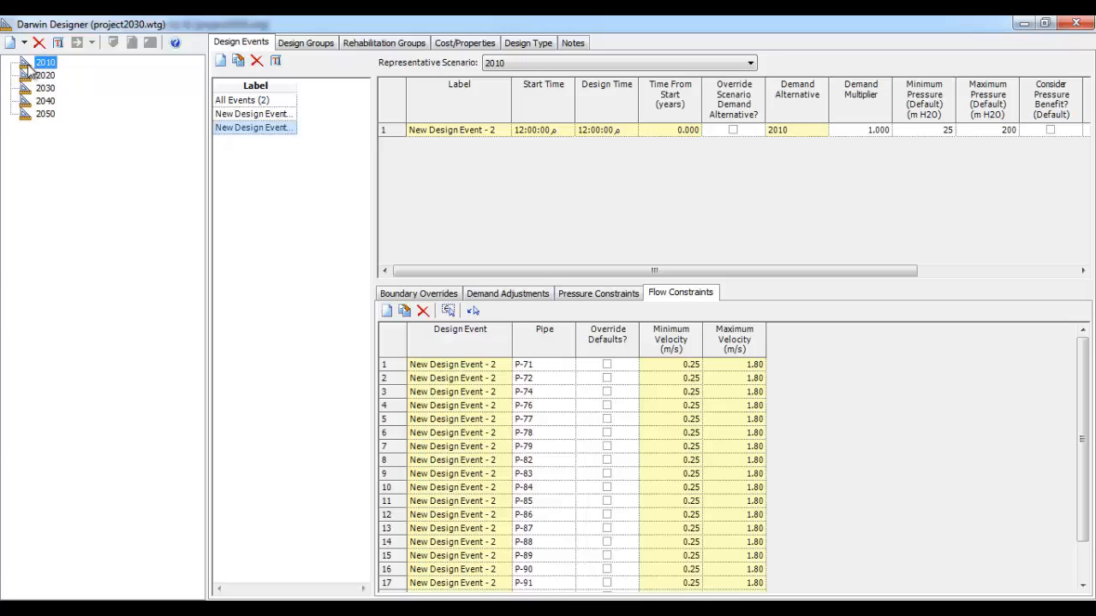
right_click(28, 65)
mouse_move(79, 81)
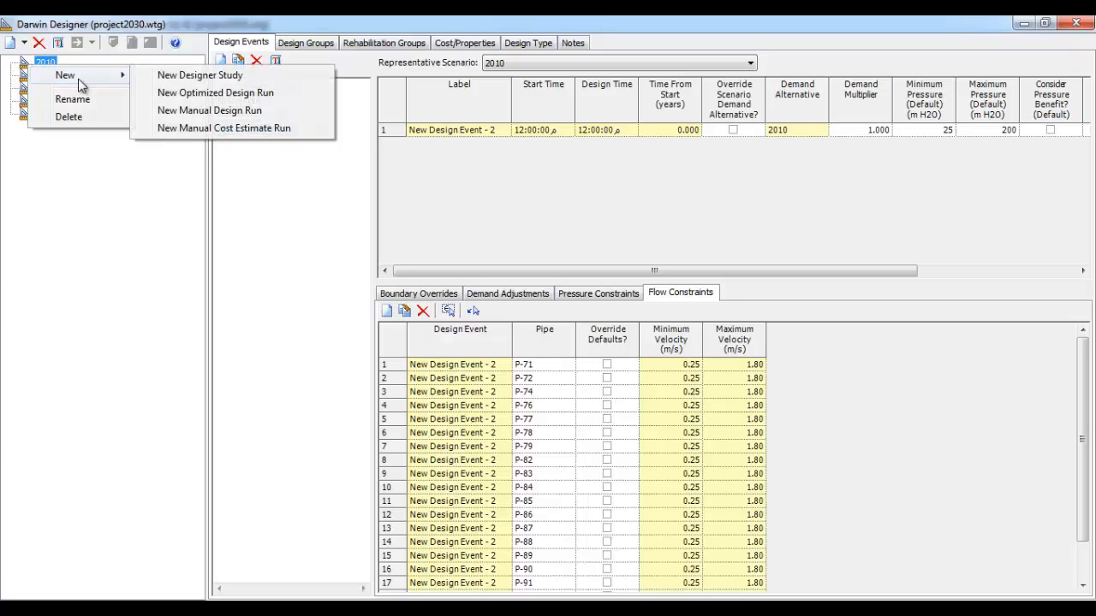
click(25, 42)
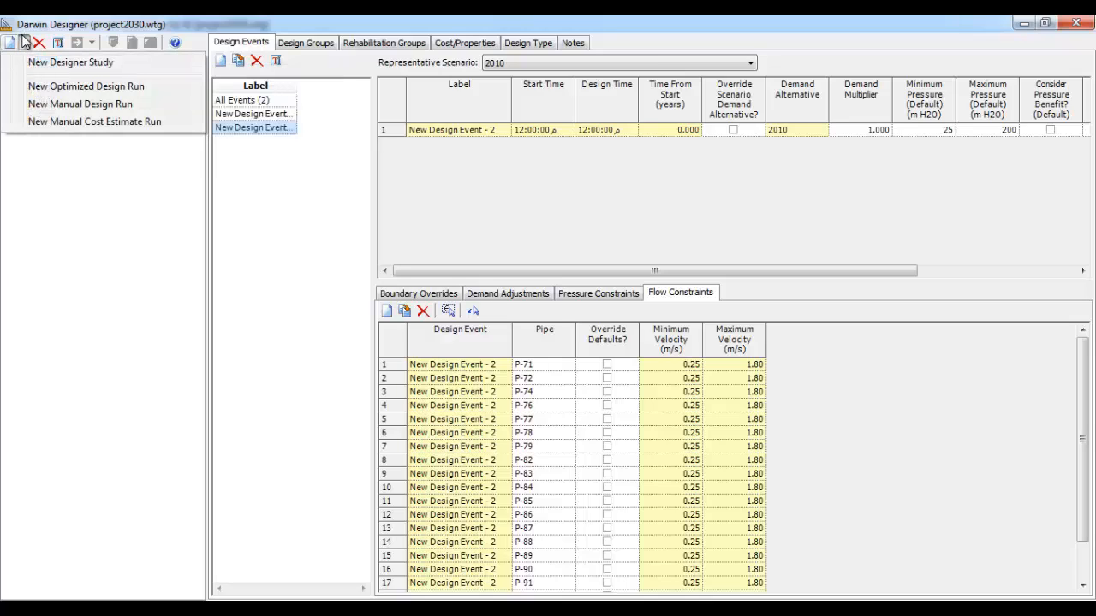
click(125, 86)
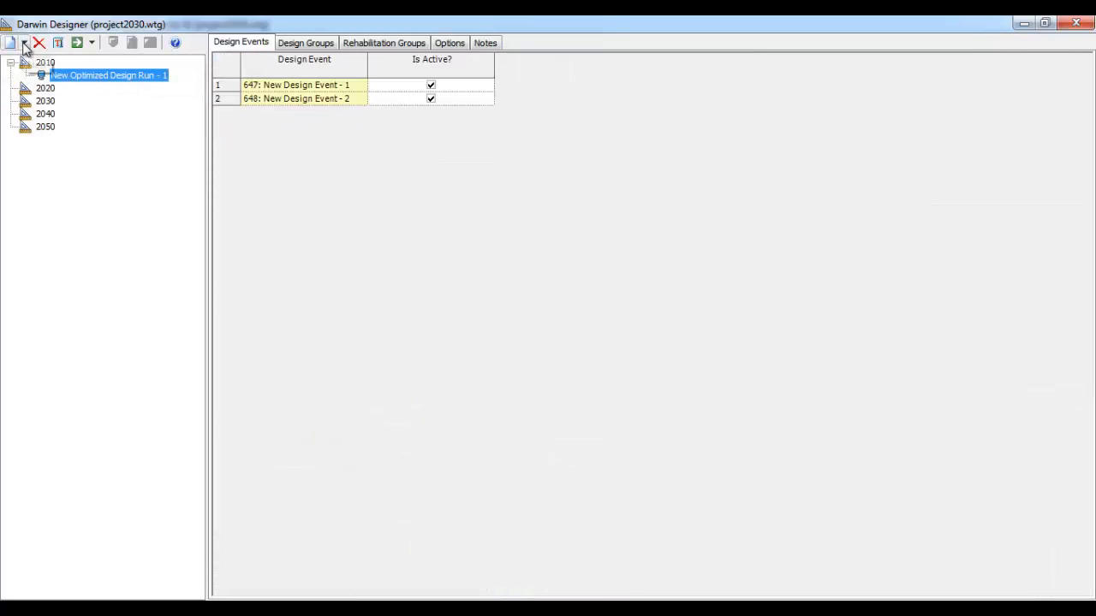
click(24, 45)
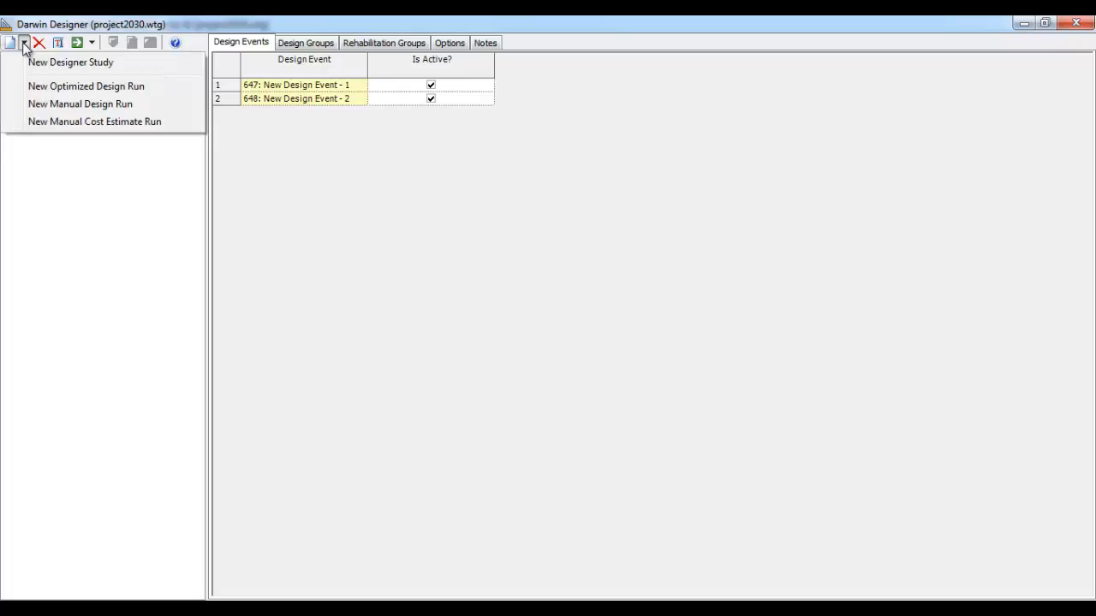
click(77, 85)
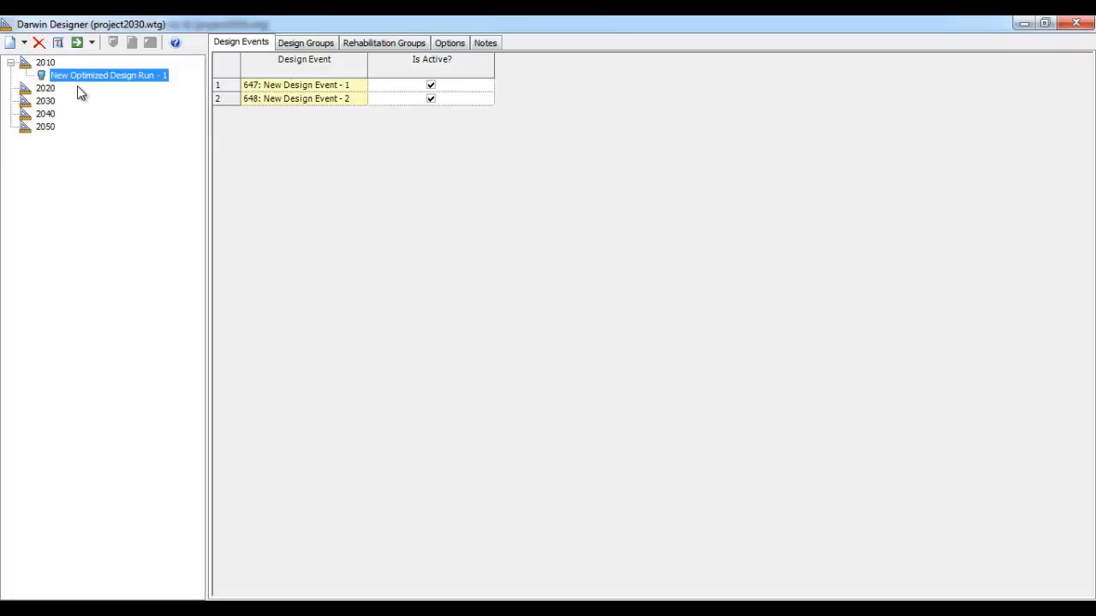
click(323, 43)
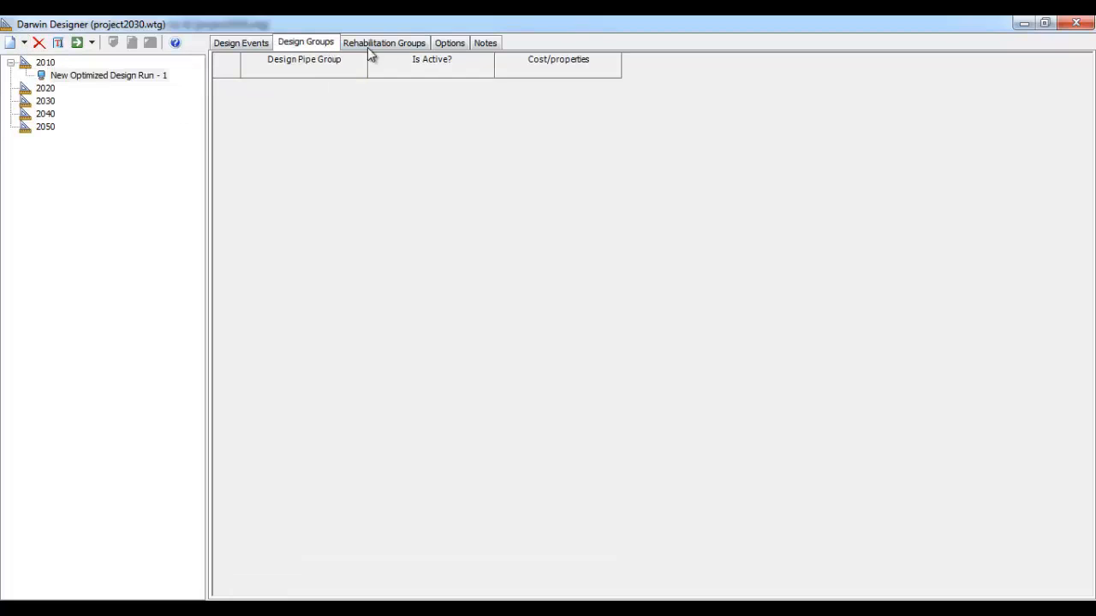
click(262, 43)
click(300, 43)
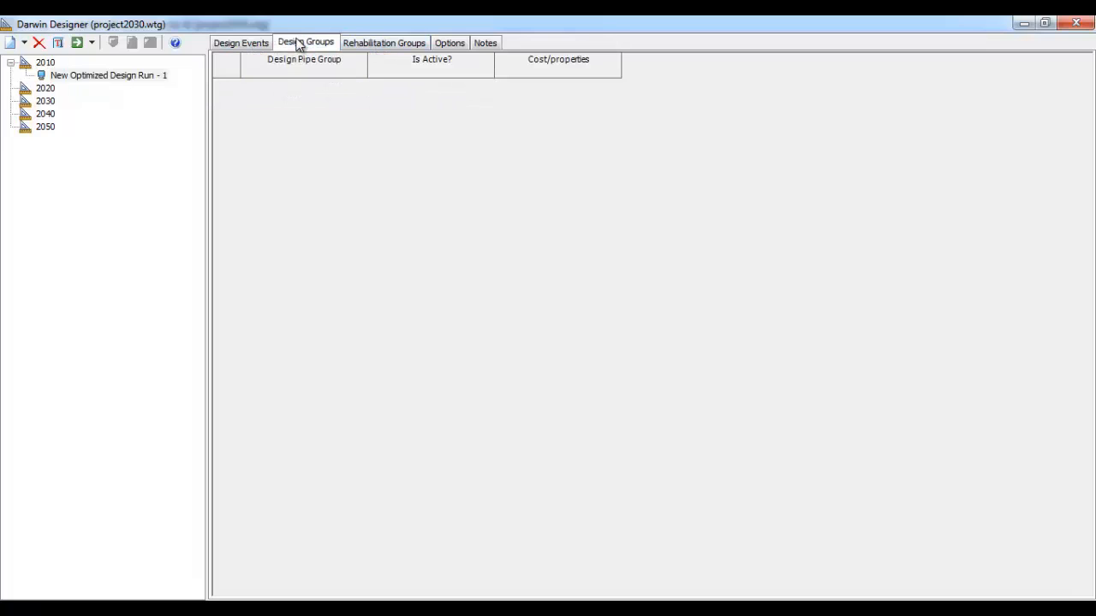
Create the 2010 study's pipe design groups from the zelzal network selection set
click(45, 63)
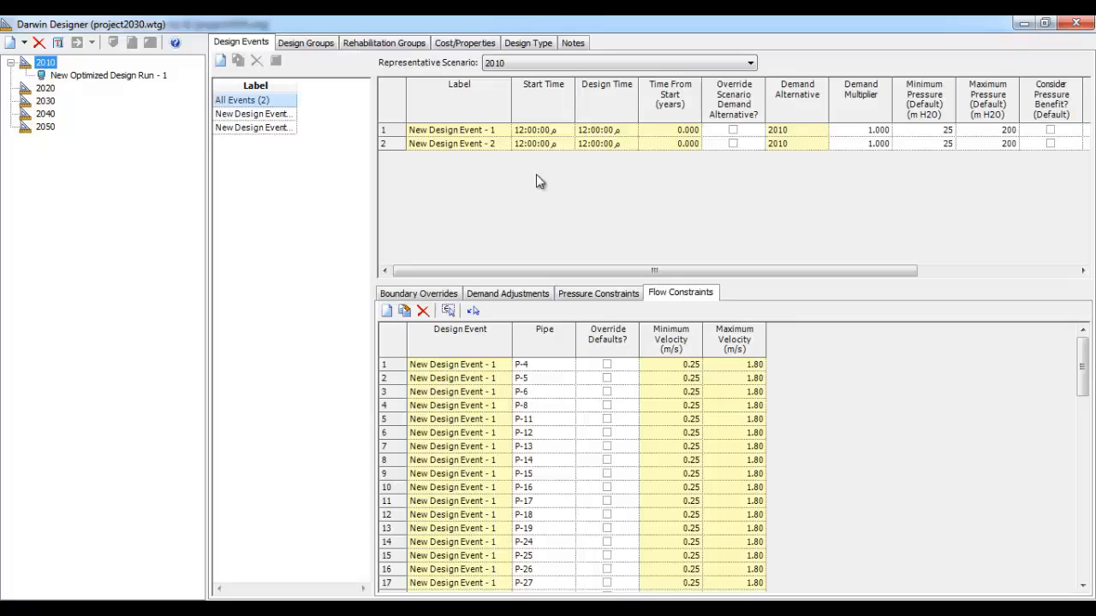
click(301, 43)
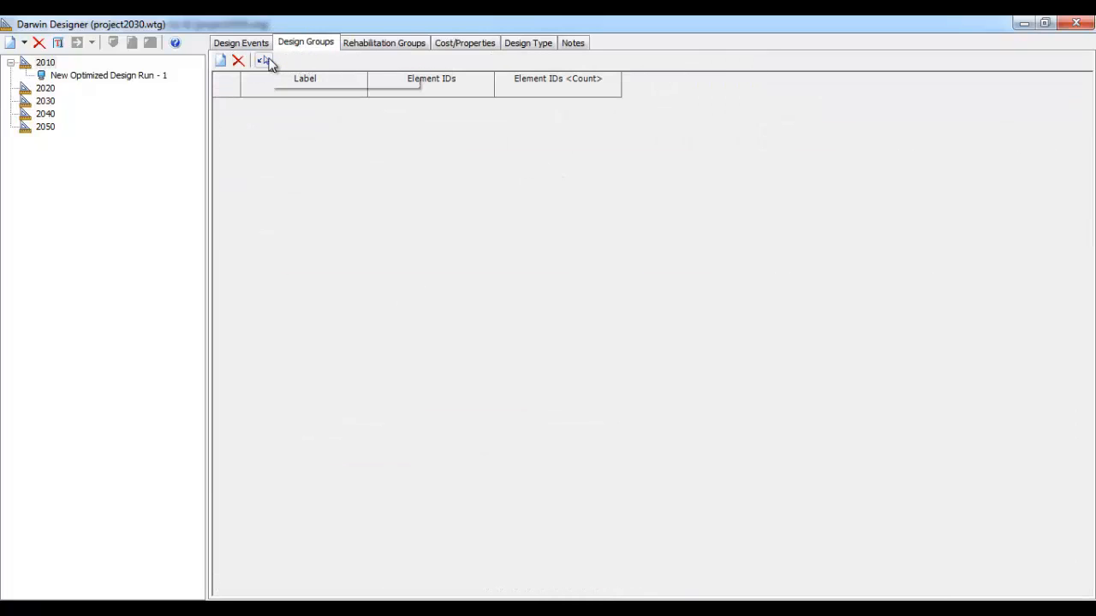
click(264, 61)
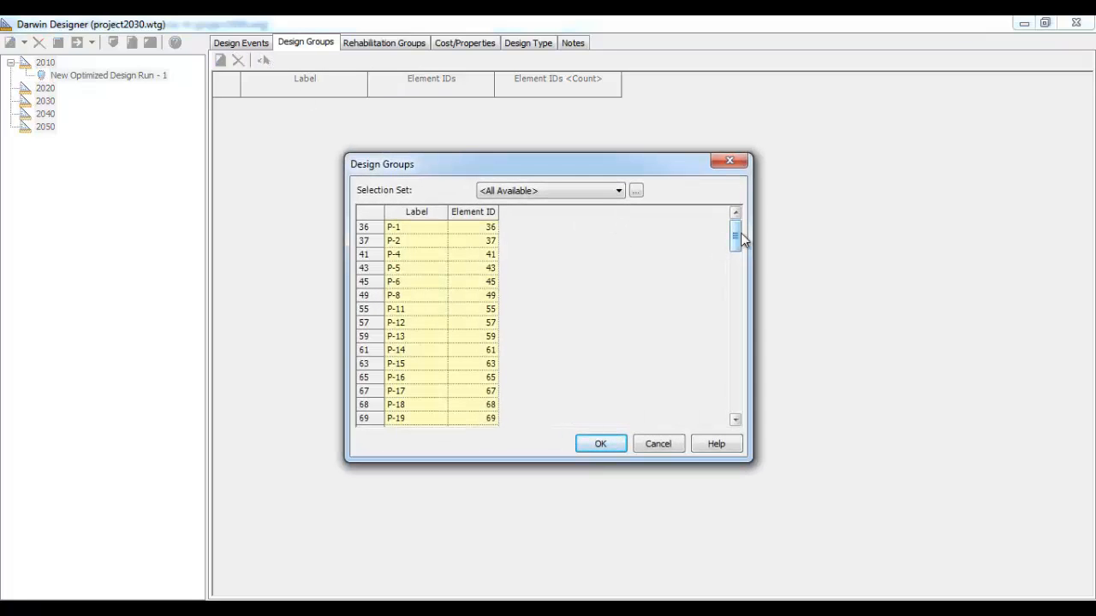
drag(734, 244, 758, 387)
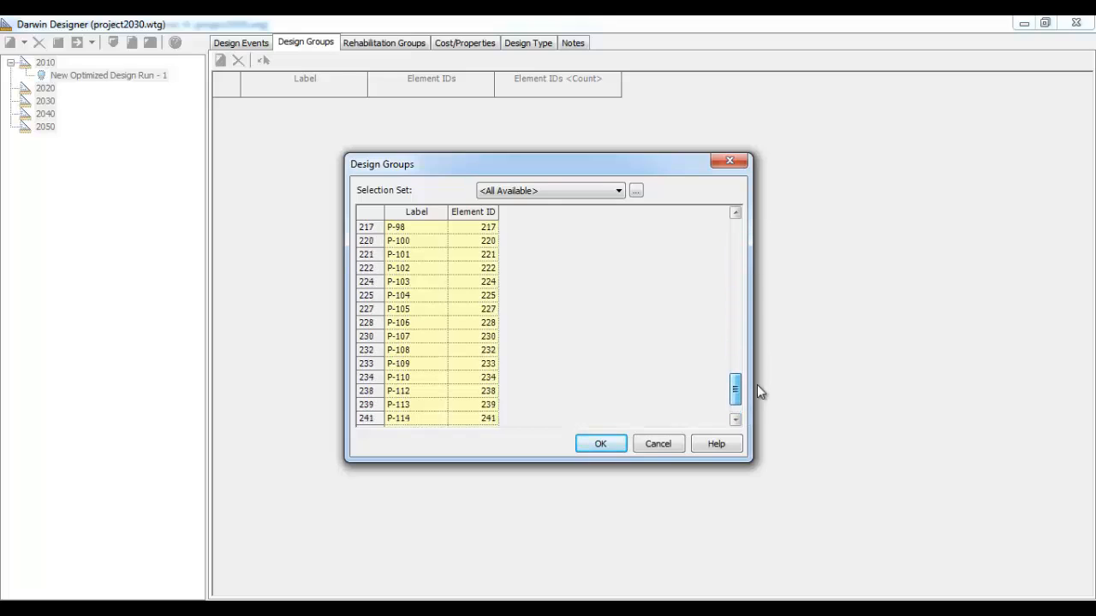
click(620, 192)
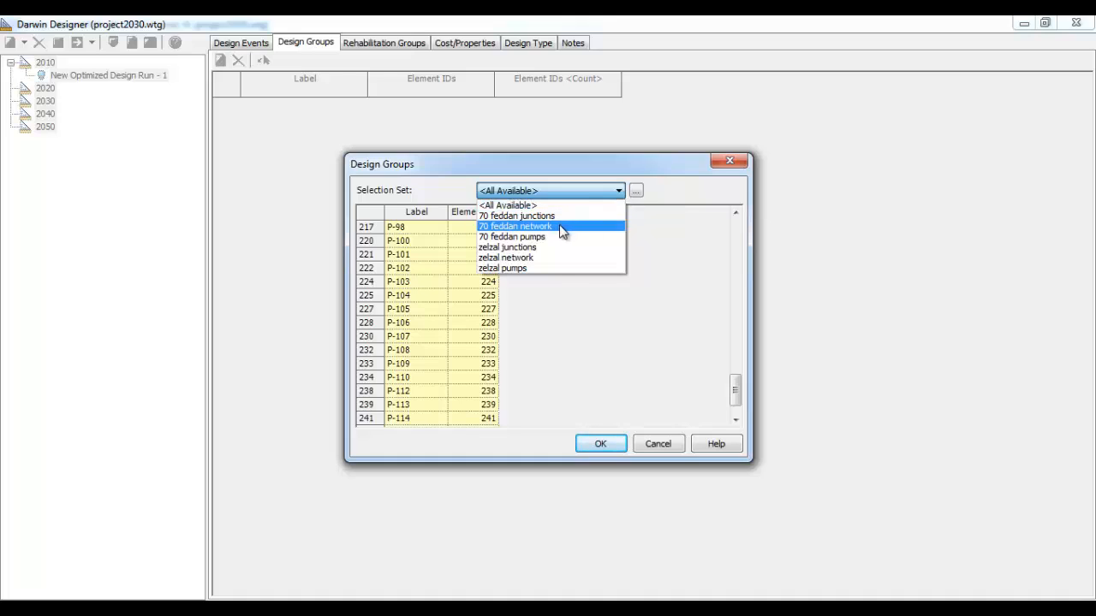
click(549, 258)
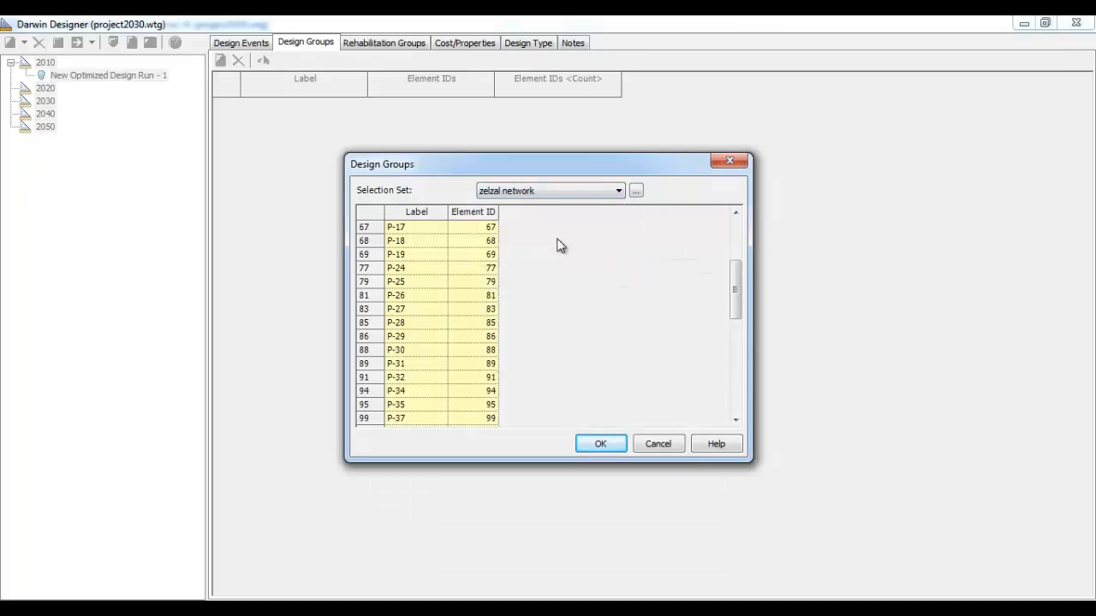
click(618, 191)
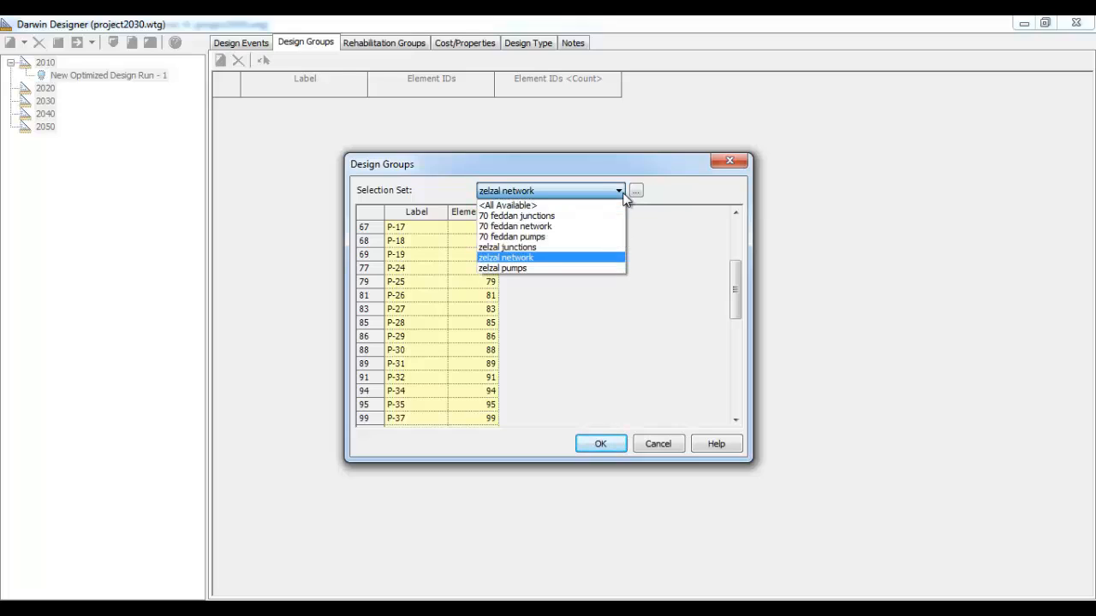
click(625, 196)
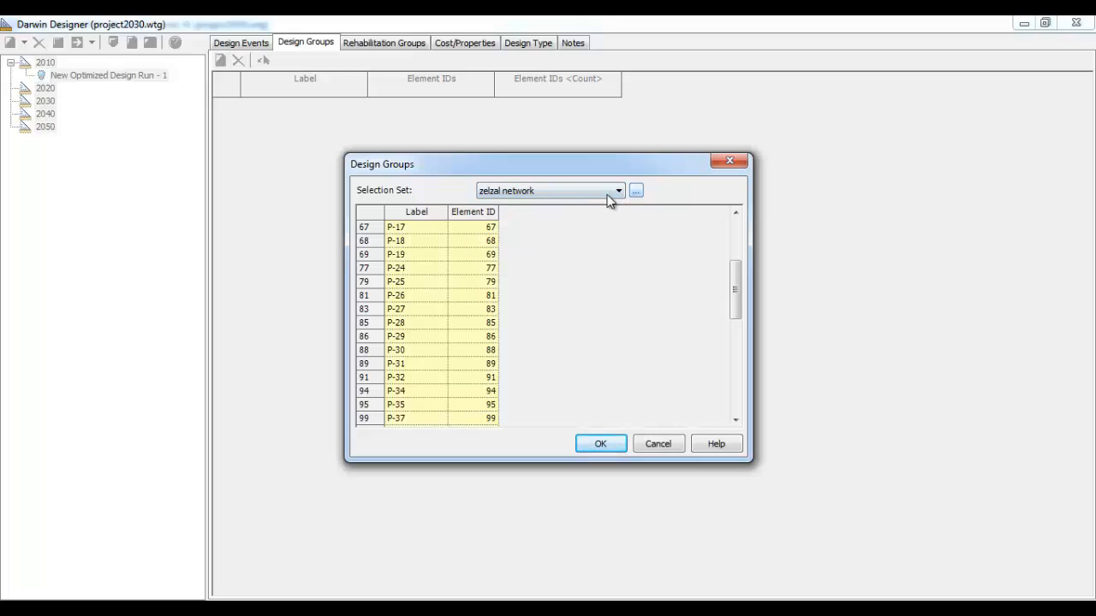
click(611, 195)
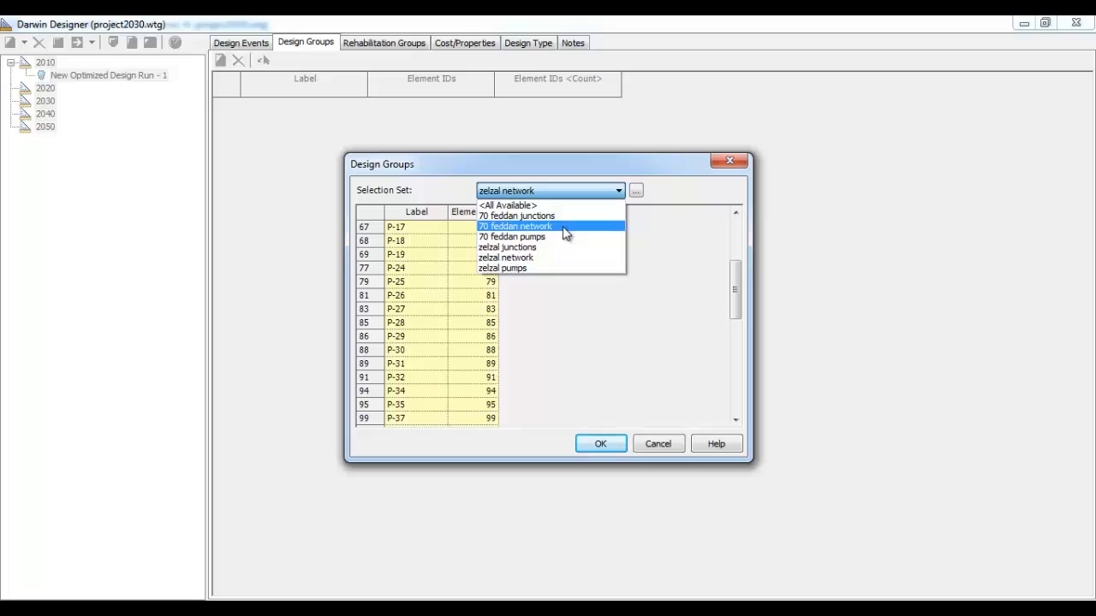
click(741, 293)
drag(743, 291, 736, 389)
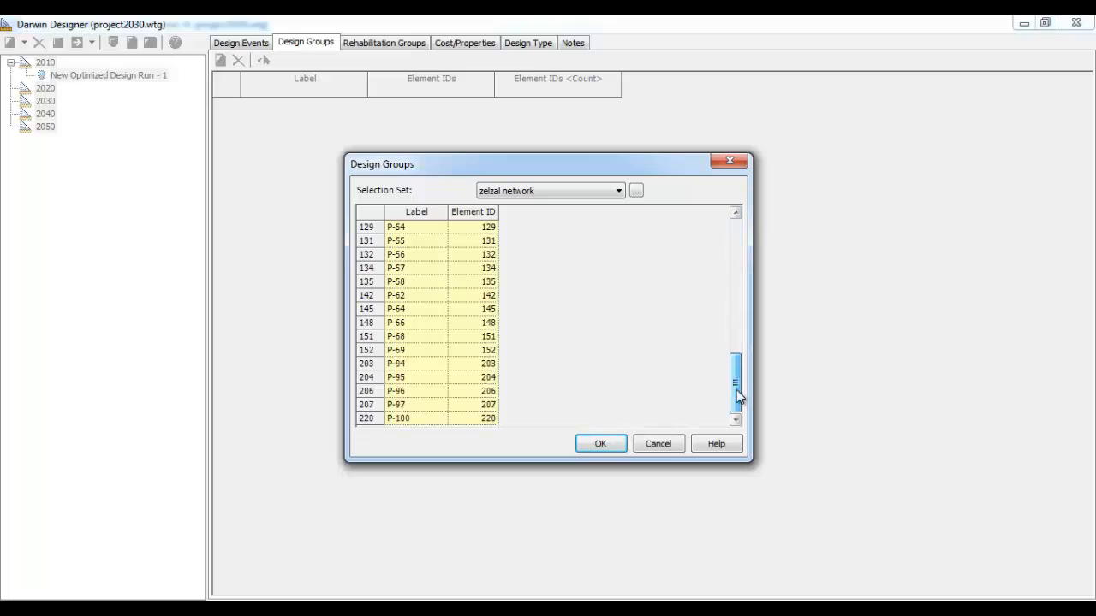
click(600, 444)
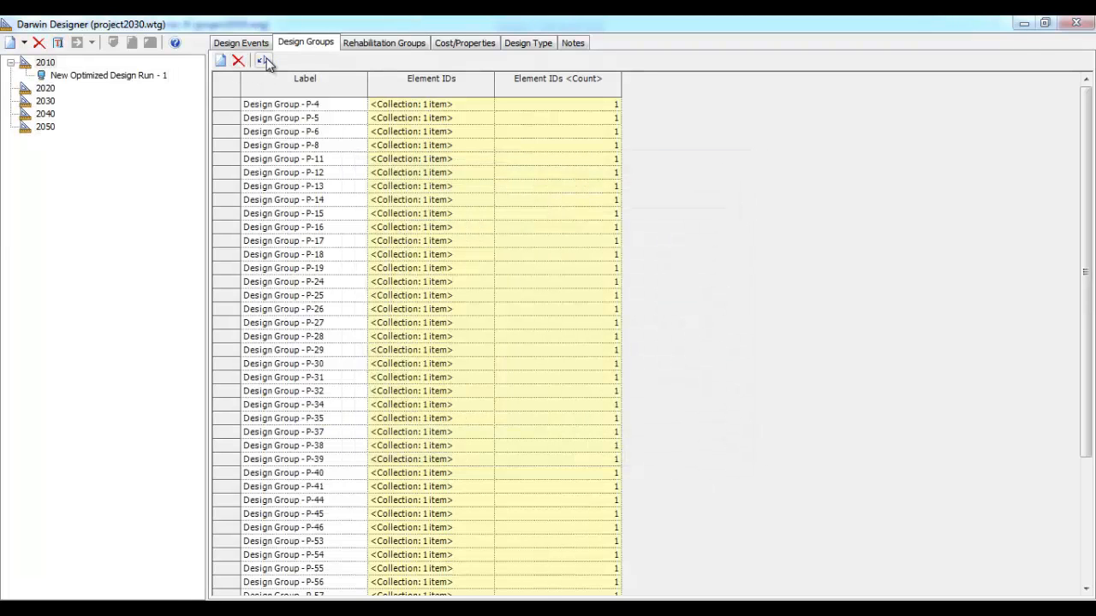
Add pipe design groups from the 70 feddan network selection set to the 2010 study and review the full list
click(265, 61)
click(595, 194)
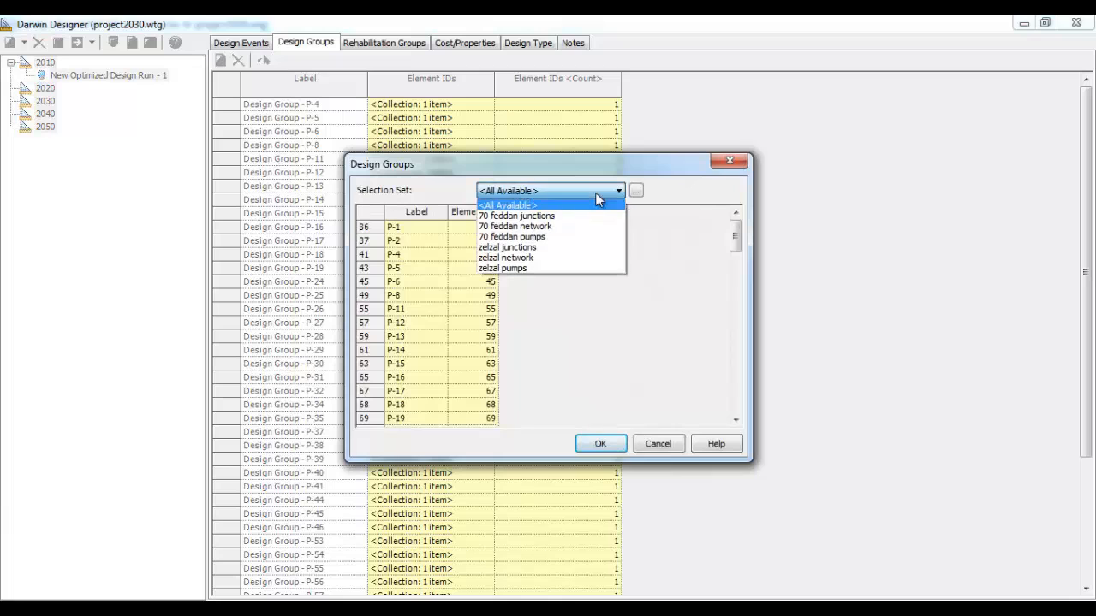
click(585, 228)
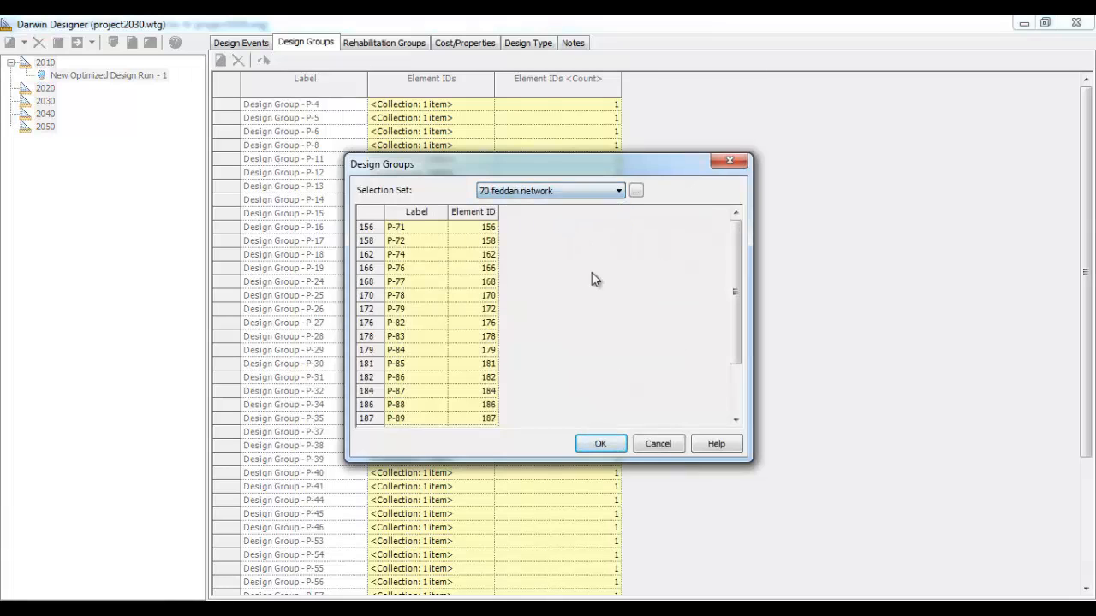
click(590, 444)
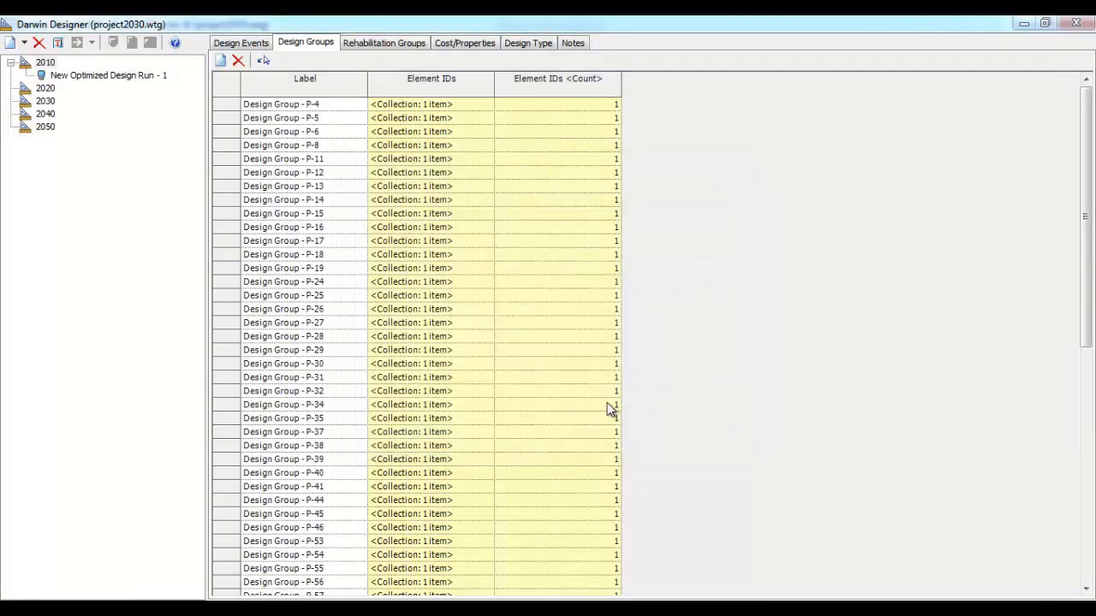
scroll(610, 410, down, 10)
scroll(416, 343, down, 1)
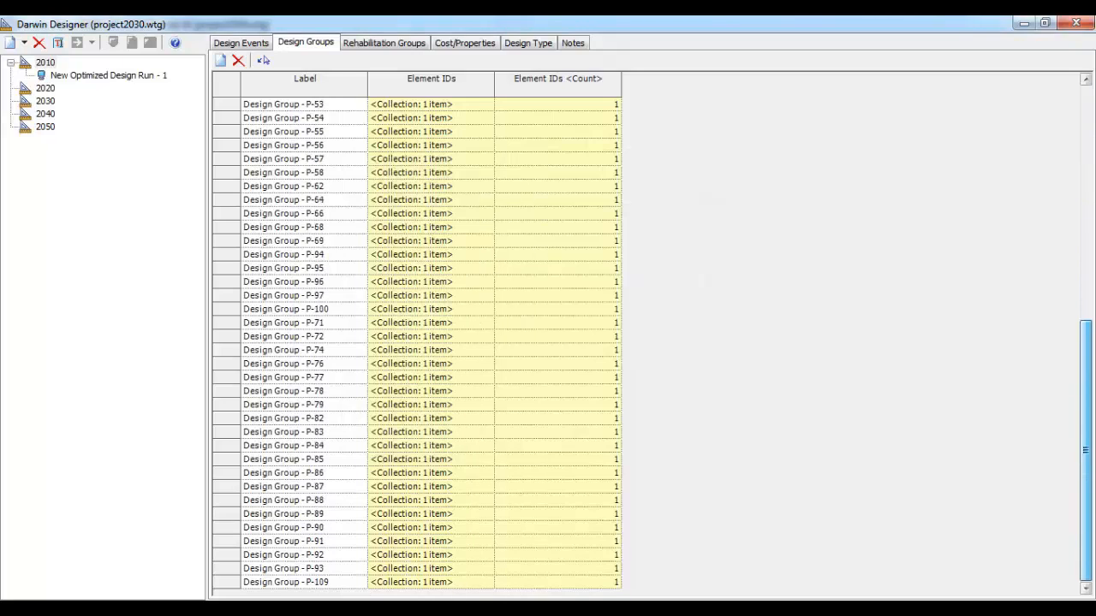
drag(1086, 445, 1090, 145)
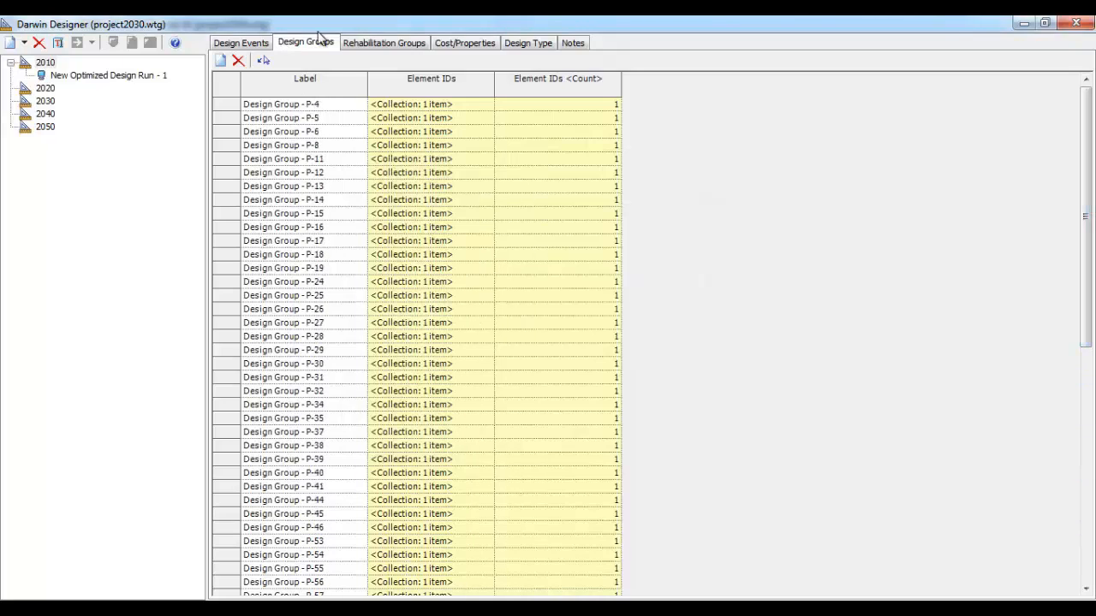
Create a new pipe design option group in the 2010 study's cost properties
click(402, 44)
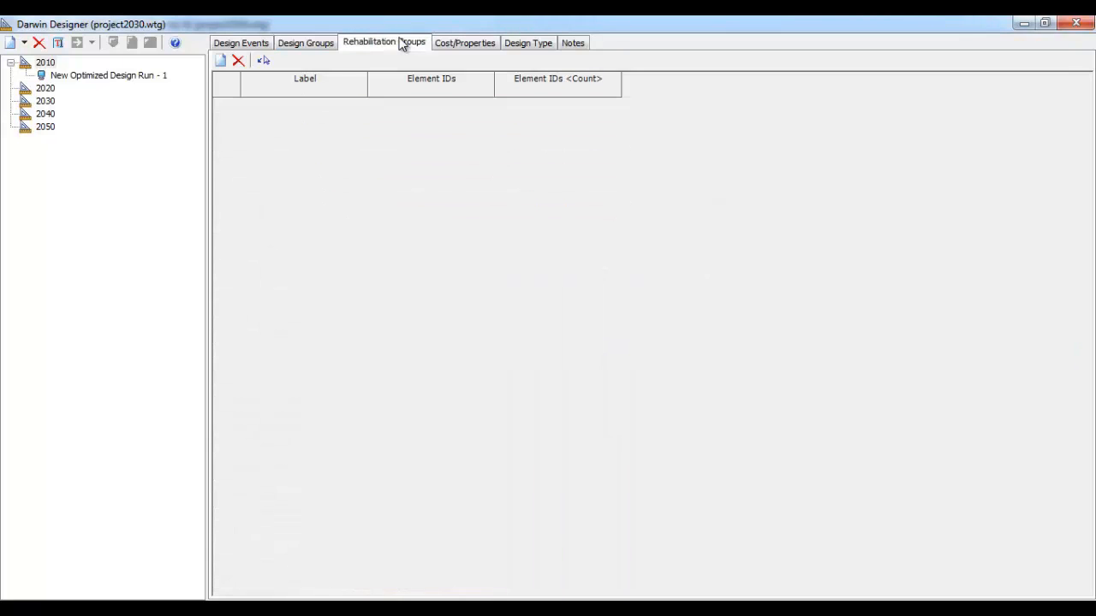
click(473, 40)
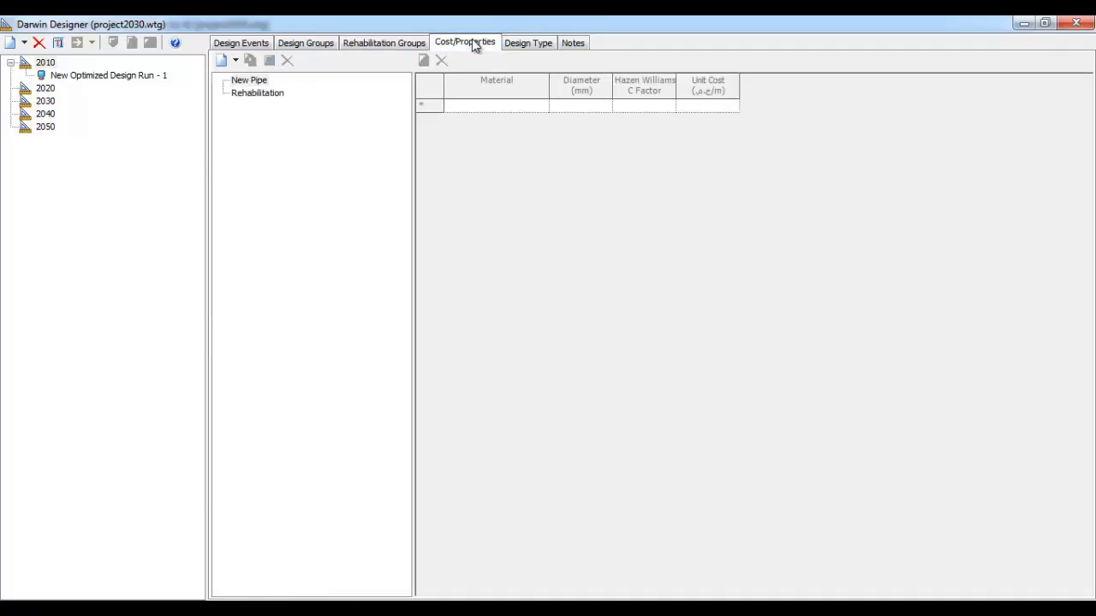
click(235, 61)
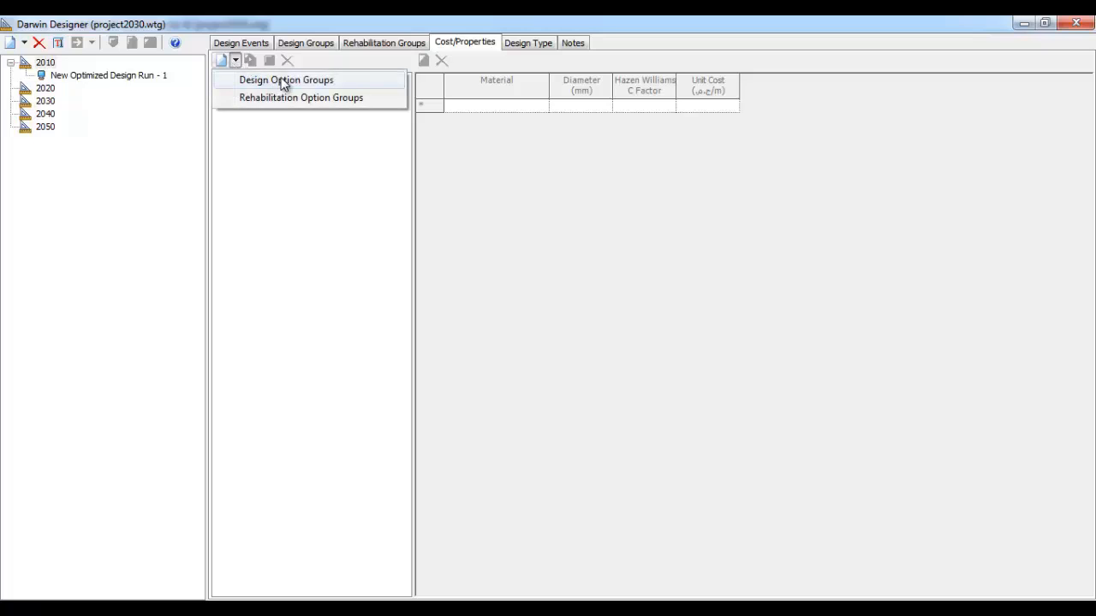
click(351, 78)
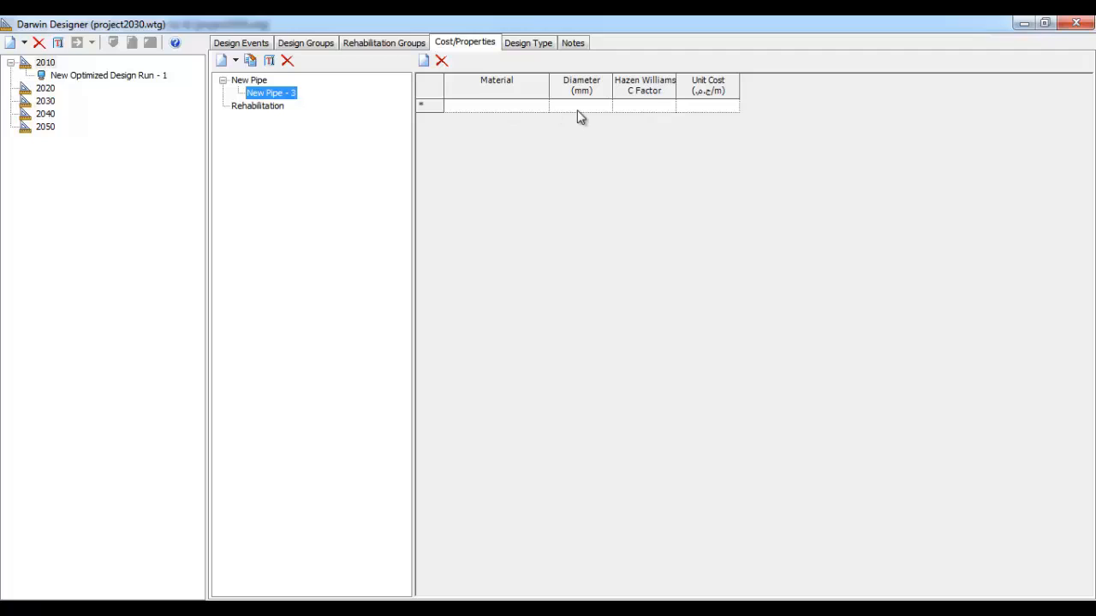
Add a pipe entry to the new option group with Cast iron from the material library
click(510, 104)
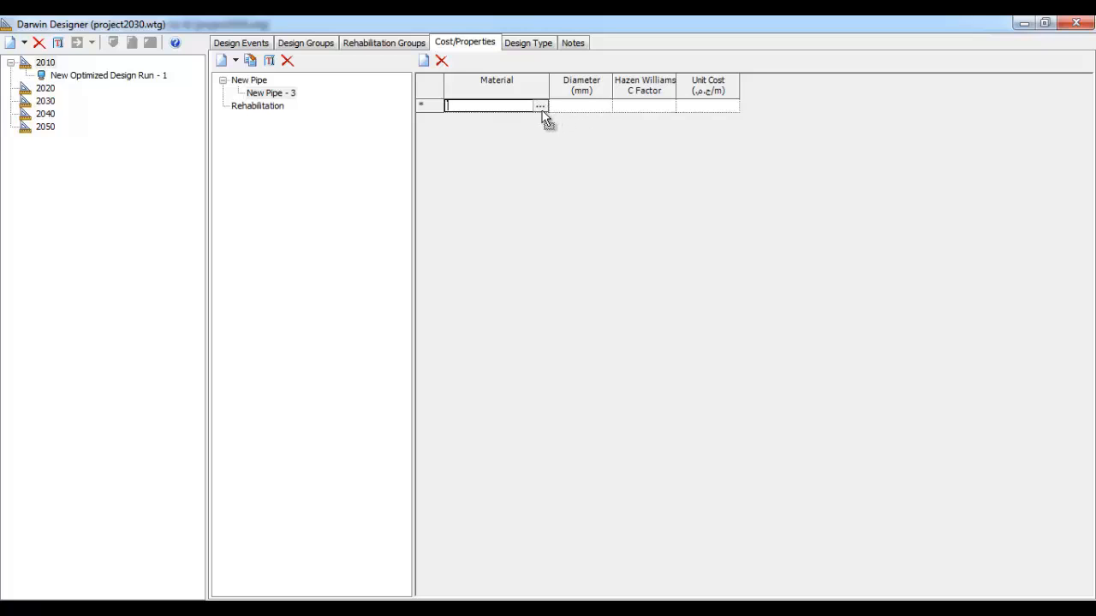
click(540, 106)
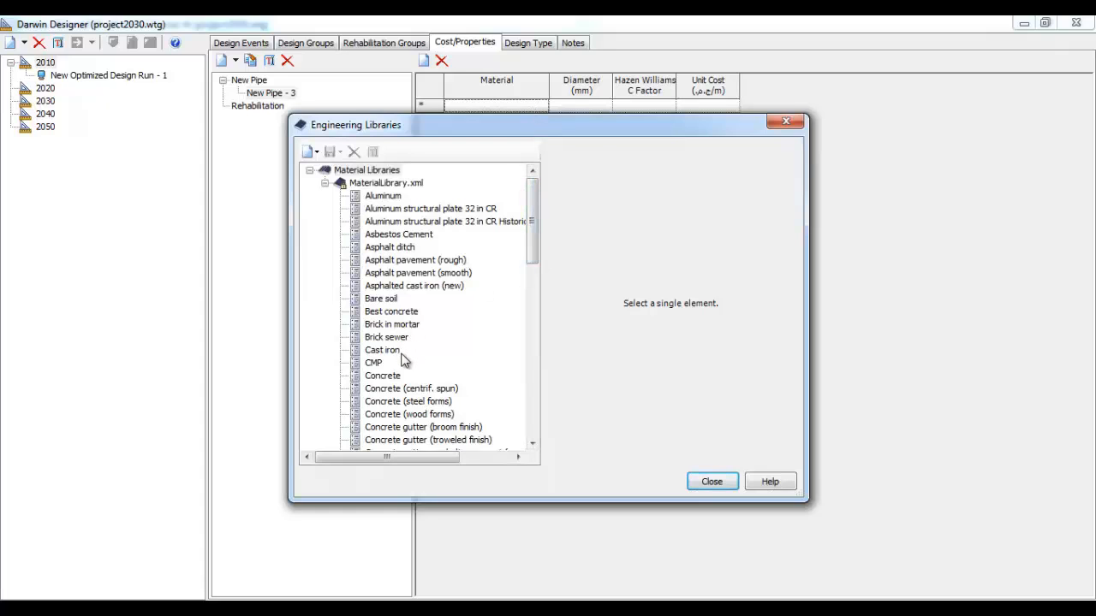
click(395, 354)
click(675, 484)
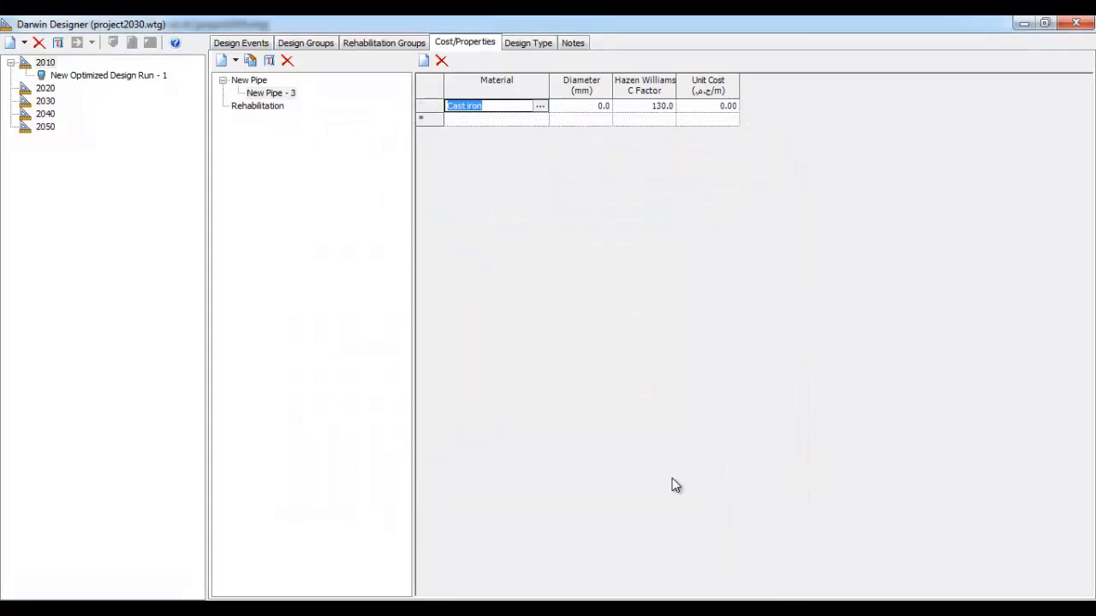
Set the first Cast iron entry's diameter to 200 mm and its unit cost to 100
click(591, 105)
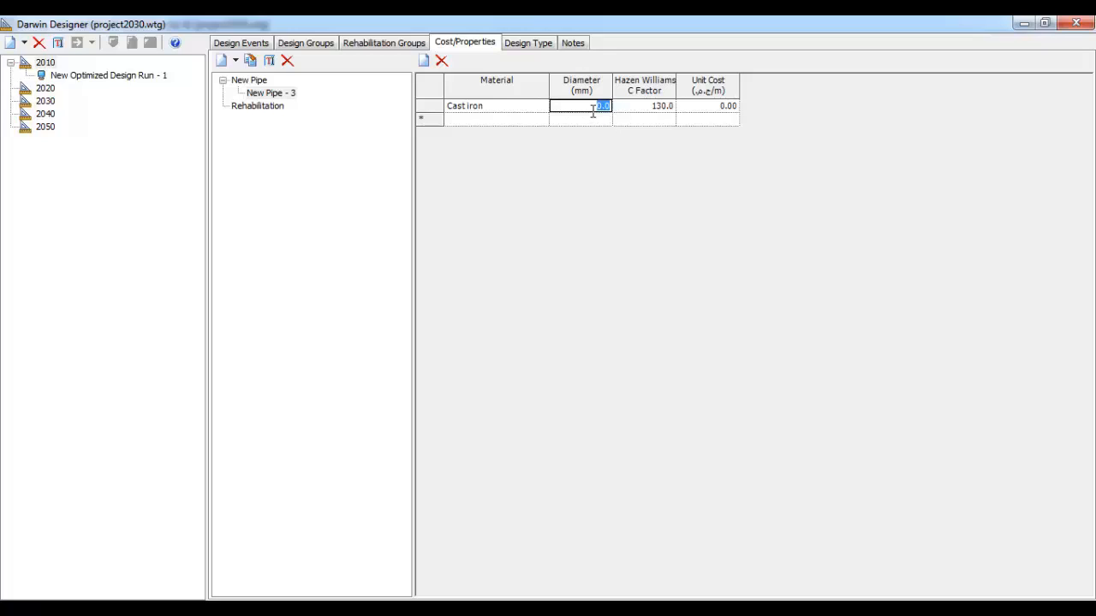
text(130.0)
click(640, 106)
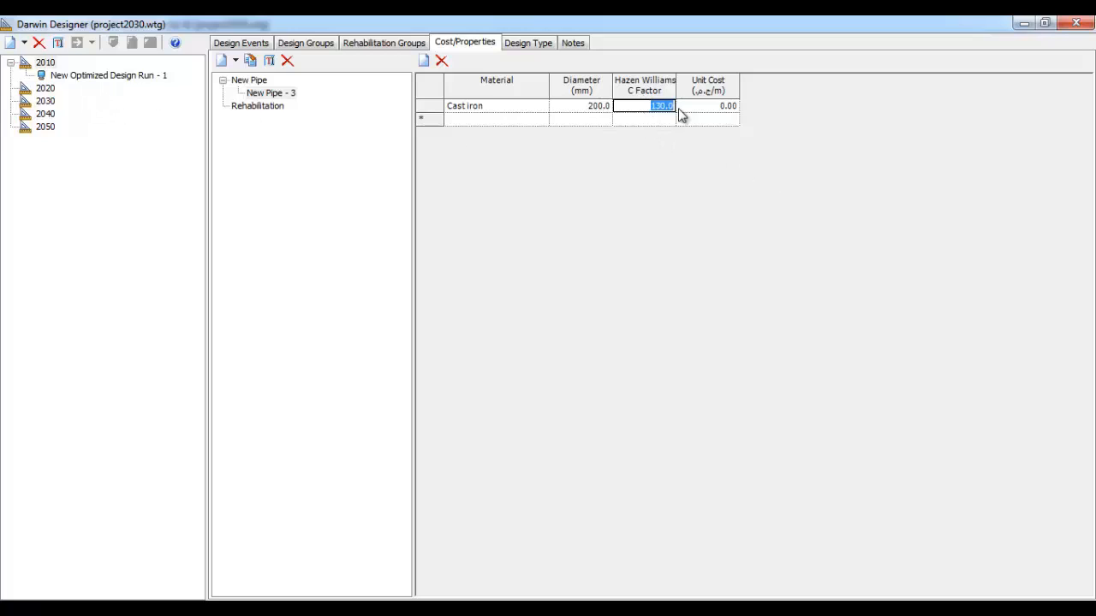
click(718, 108)
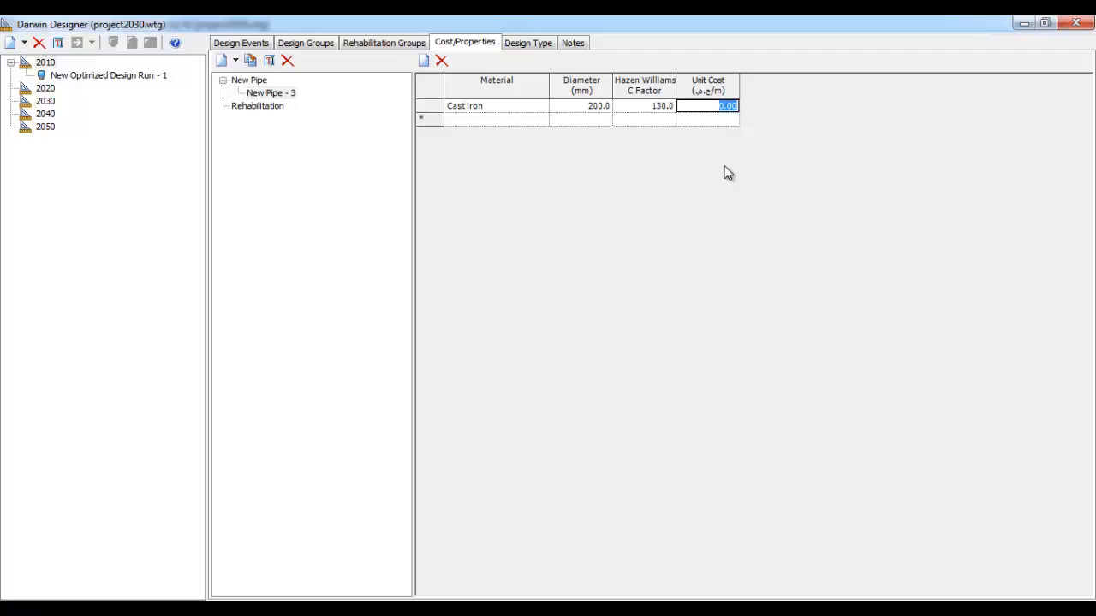
text(100)
Add six more blank pipe entries to the new pipe option group below the 200 mm Cast iron entry
click(488, 119)
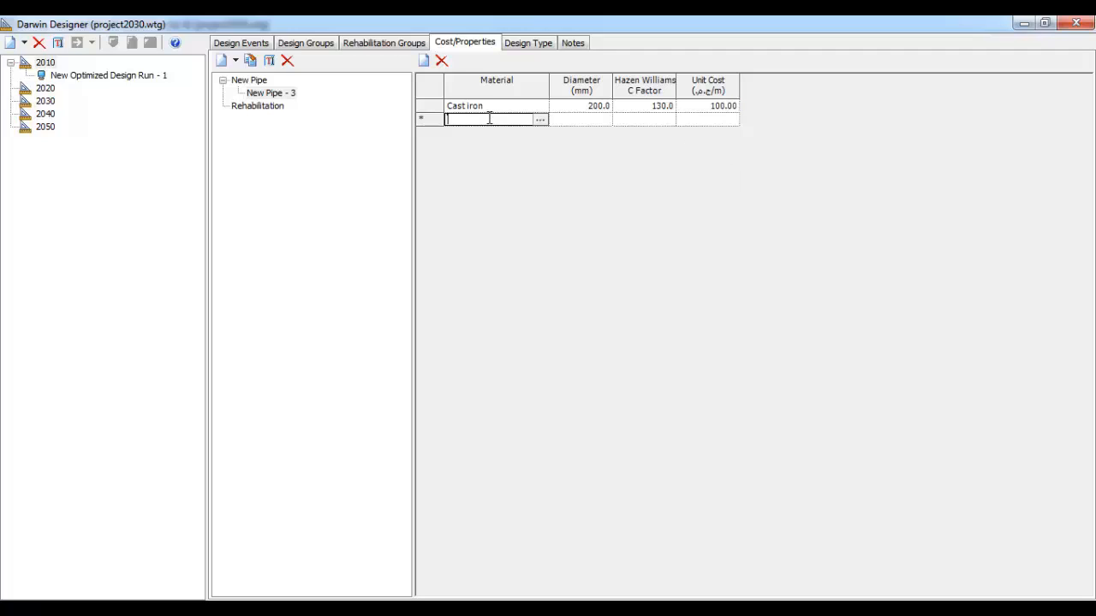
click(423, 65)
click(423, 66)
click(423, 65)
click(423, 65)
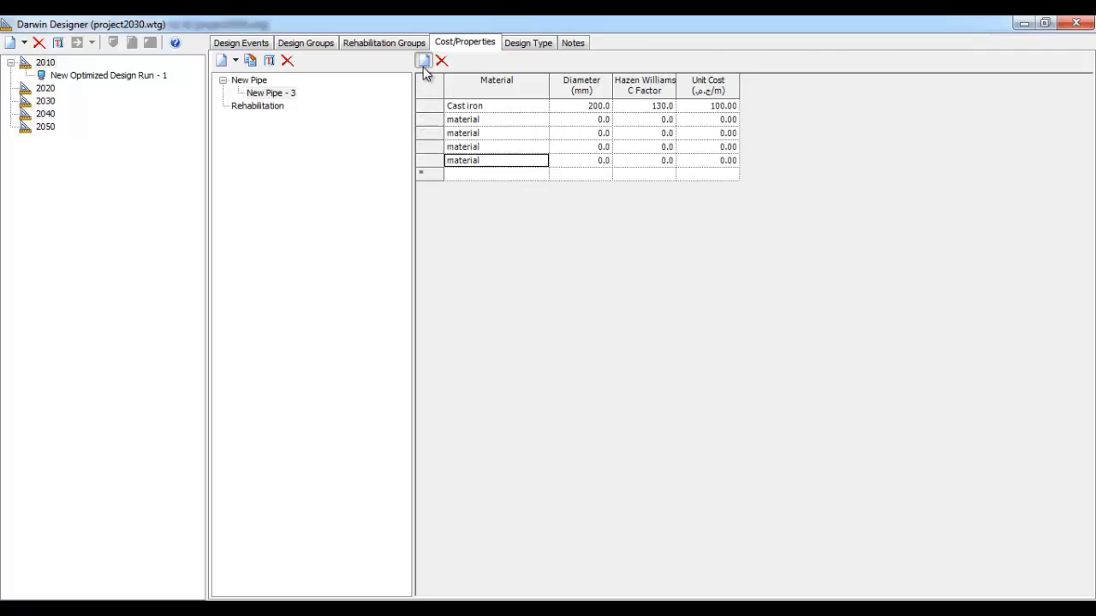
click(423, 65)
click(423, 65)
Assign Cast iron from the material library to the second, third and fourth pipe entries
click(485, 120)
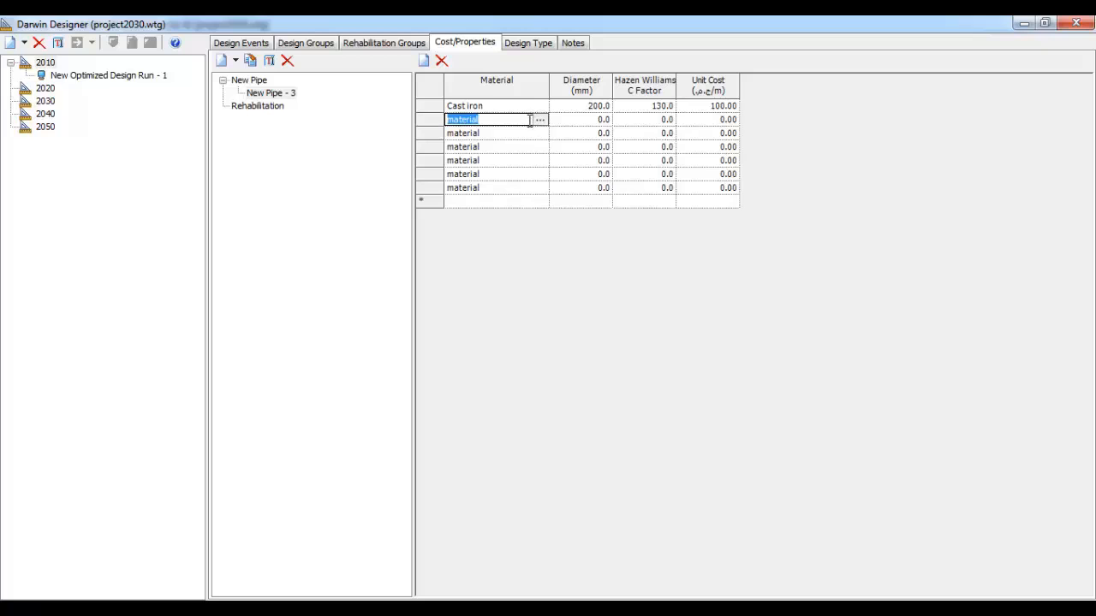
click(539, 120)
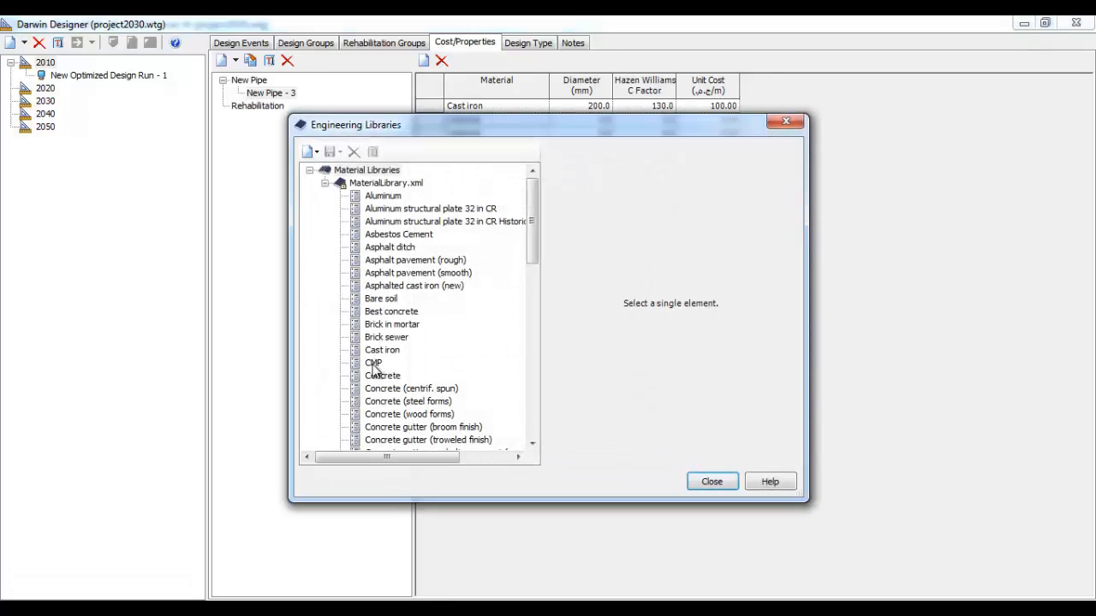
click(382, 350)
click(661, 483)
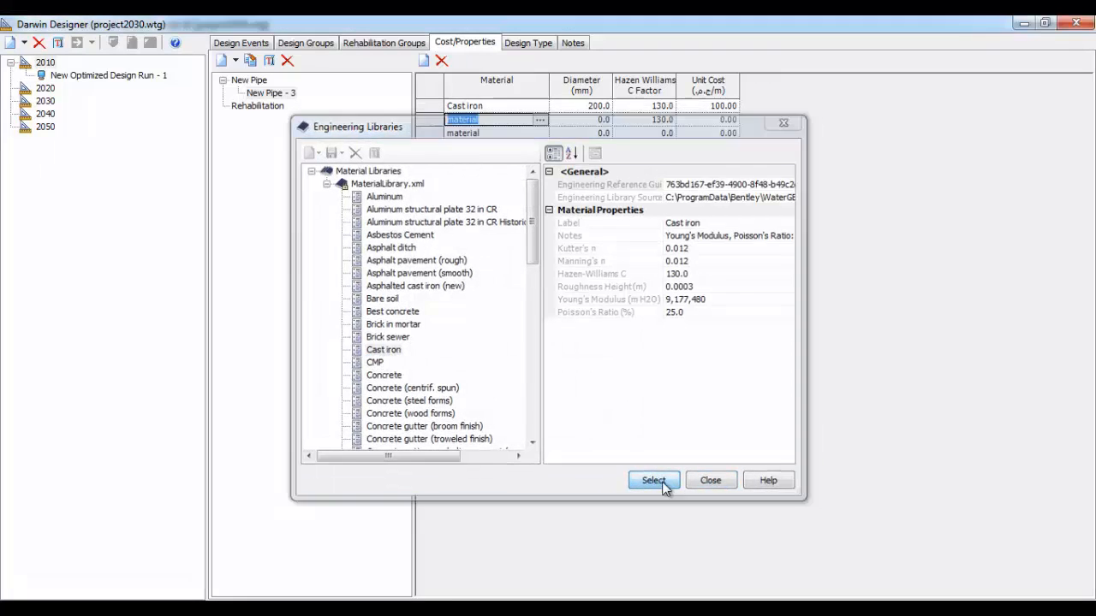
click(531, 133)
click(539, 134)
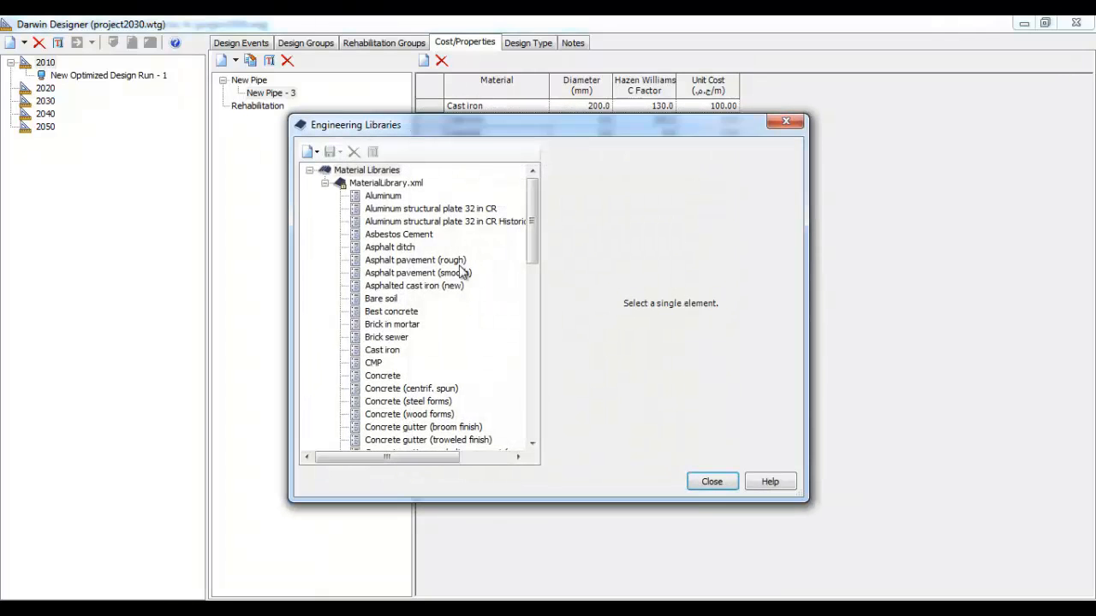
click(392, 352)
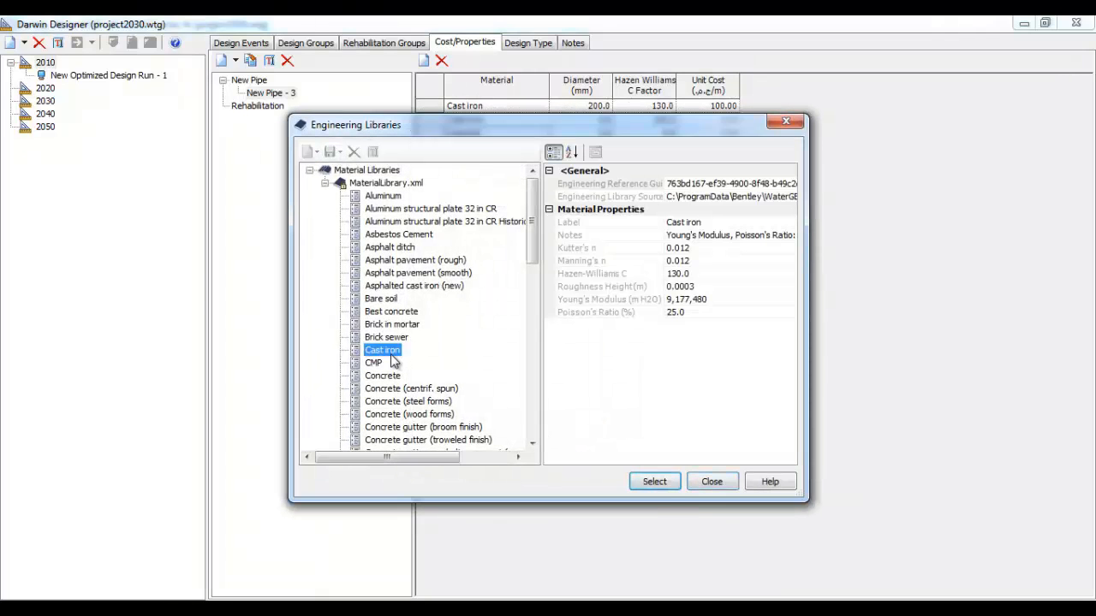
click(654, 482)
click(510, 147)
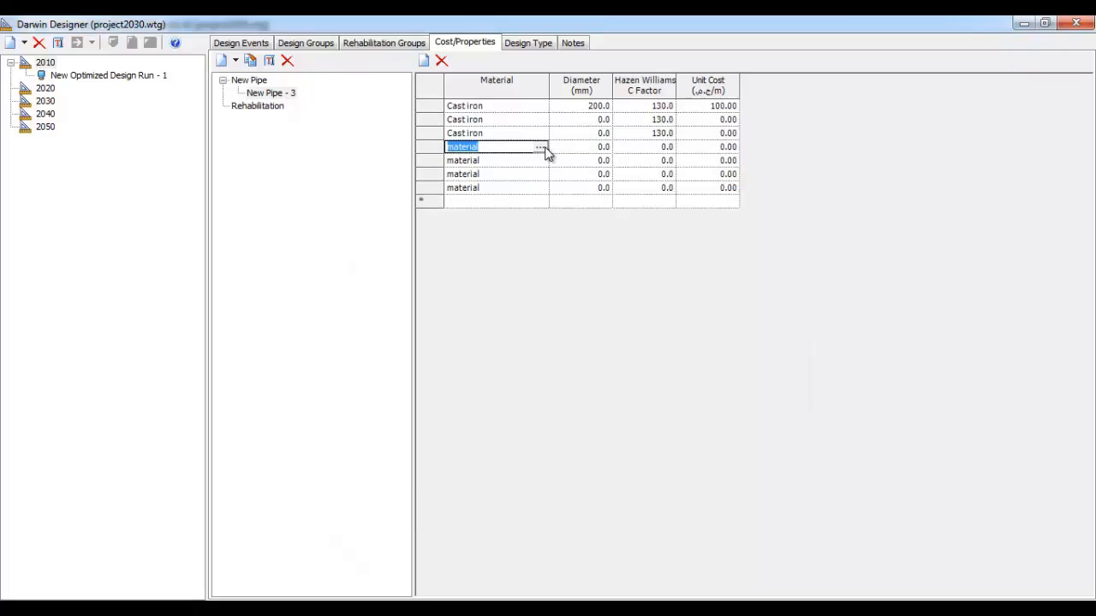
click(540, 148)
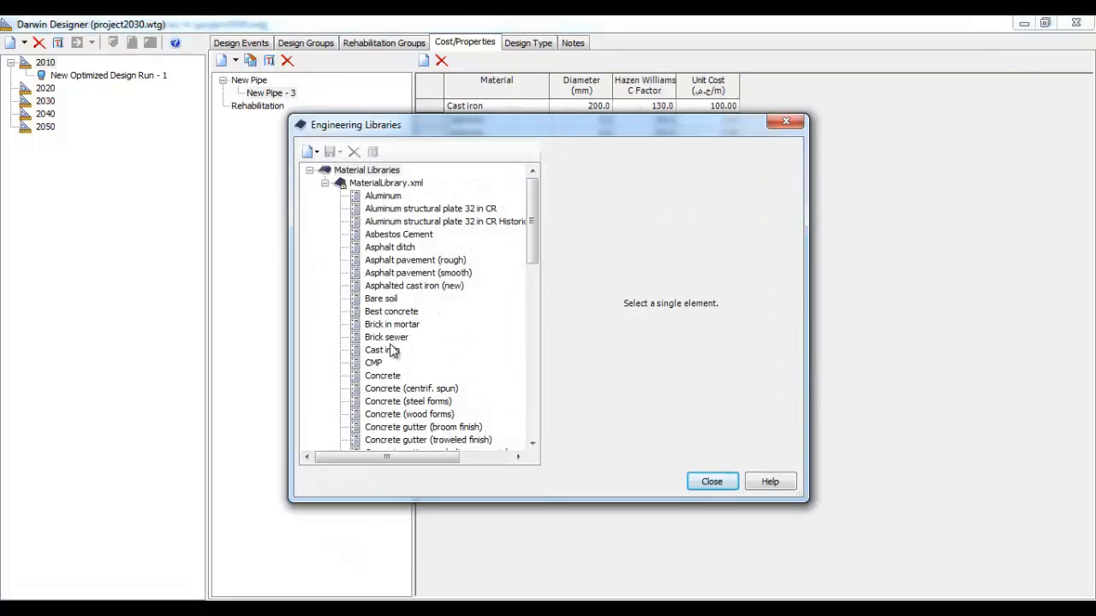
click(392, 352)
click(652, 481)
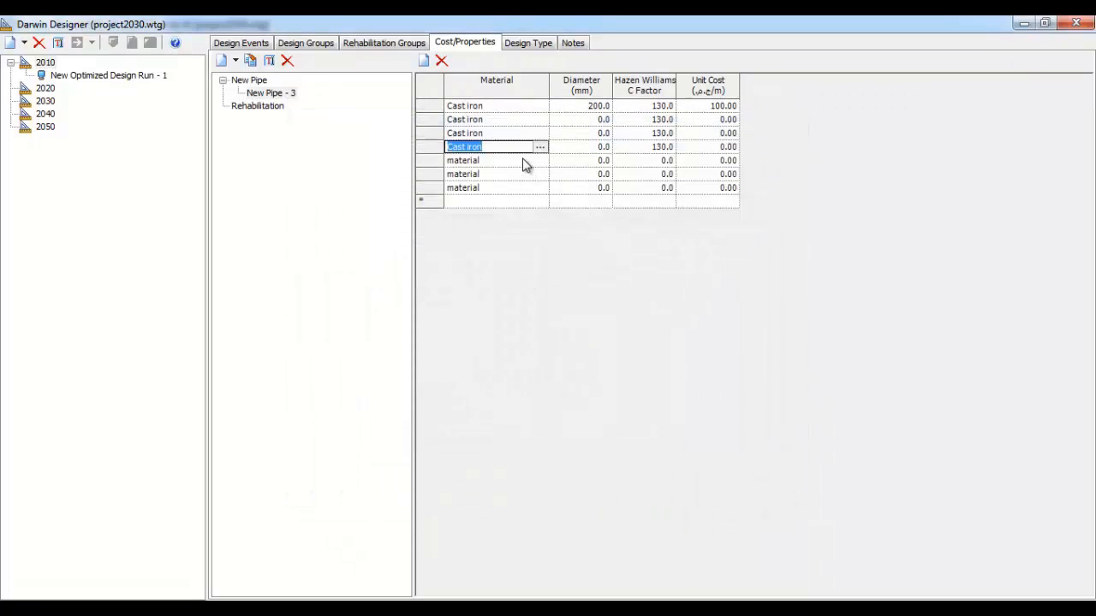
Assign Cast iron from the material library to the fifth, sixth and seventh pipe entries
click(525, 162)
click(540, 162)
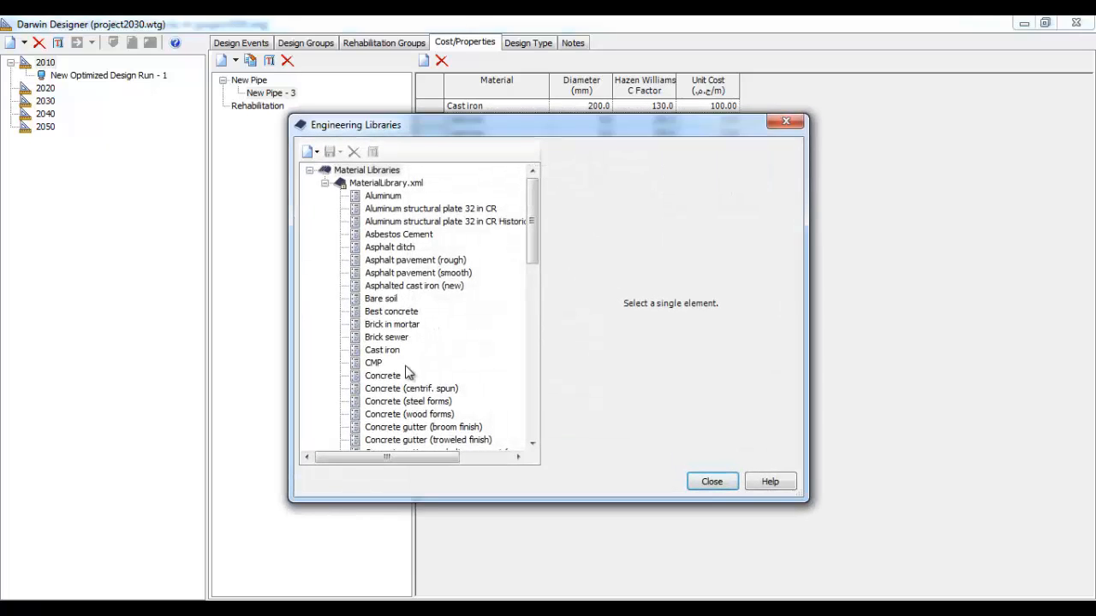
click(390, 350)
click(652, 481)
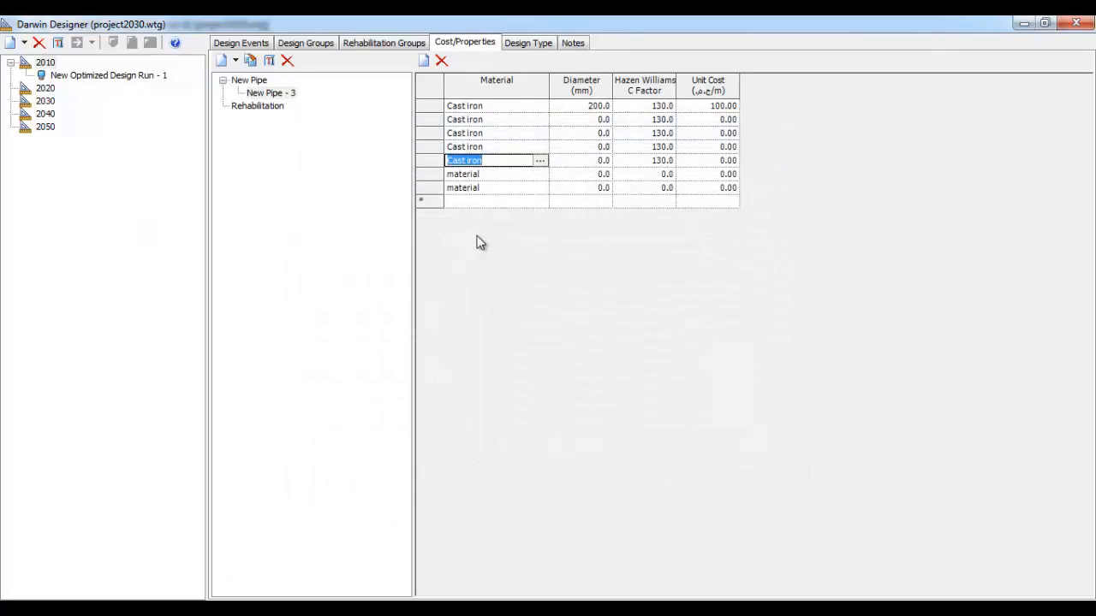
click(518, 174)
click(540, 175)
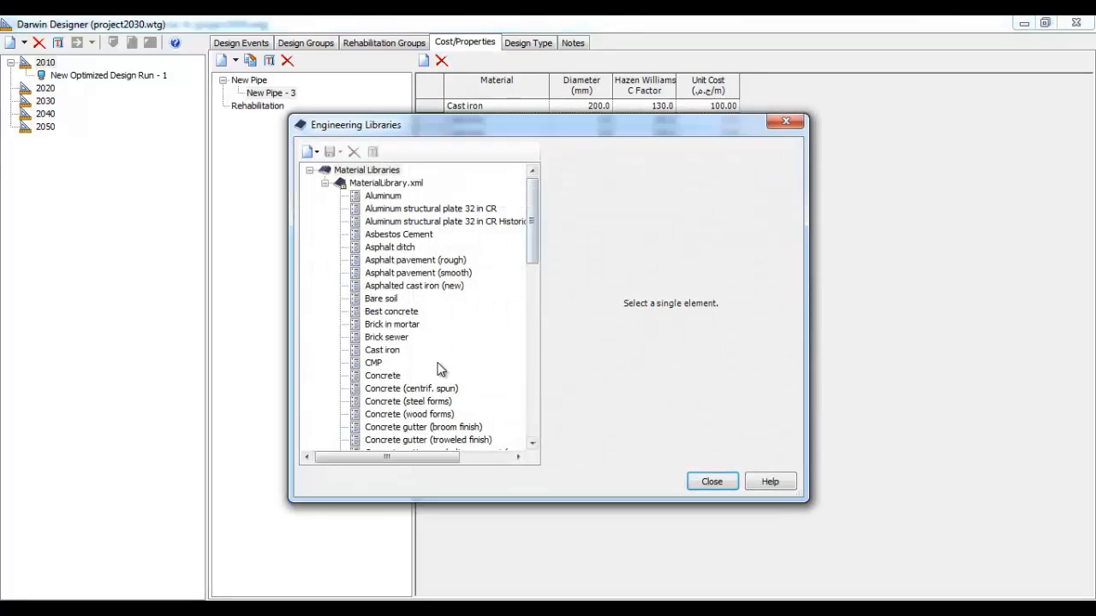
click(391, 351)
click(654, 482)
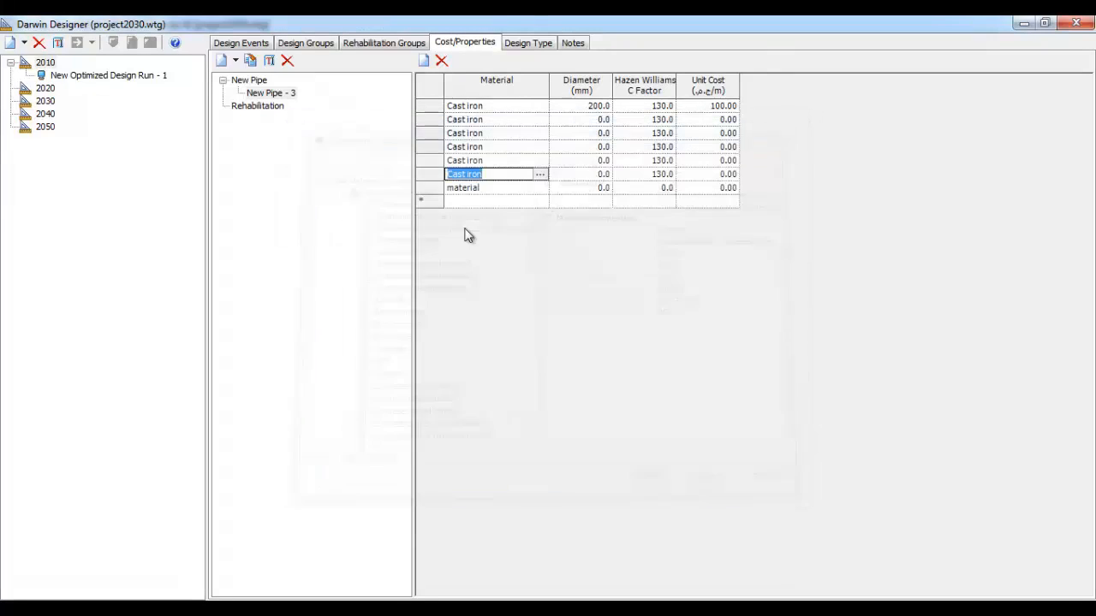
click(518, 188)
click(540, 188)
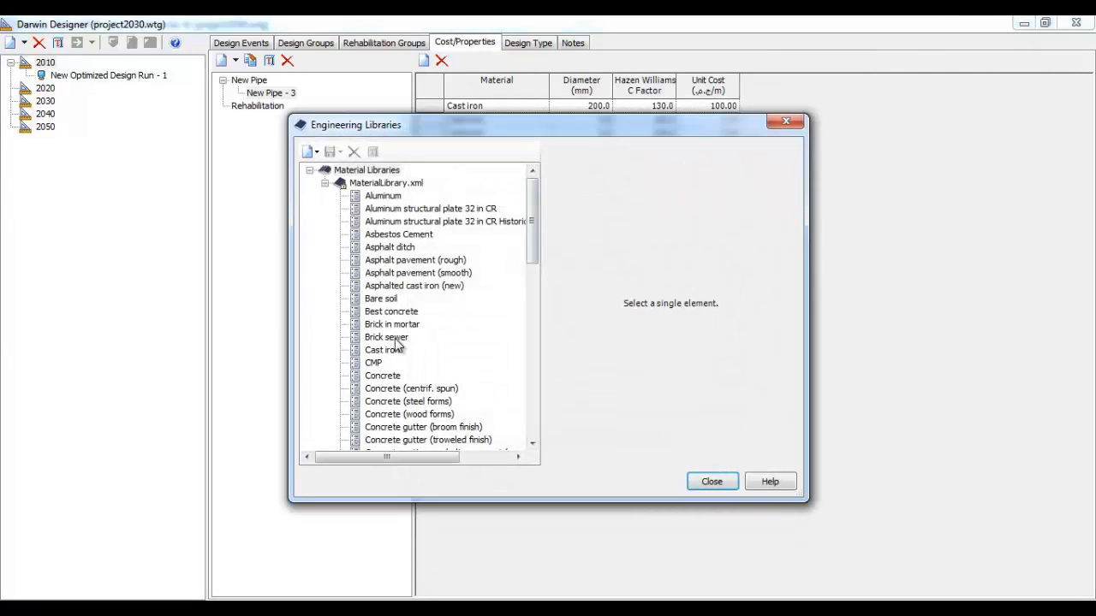
click(391, 351)
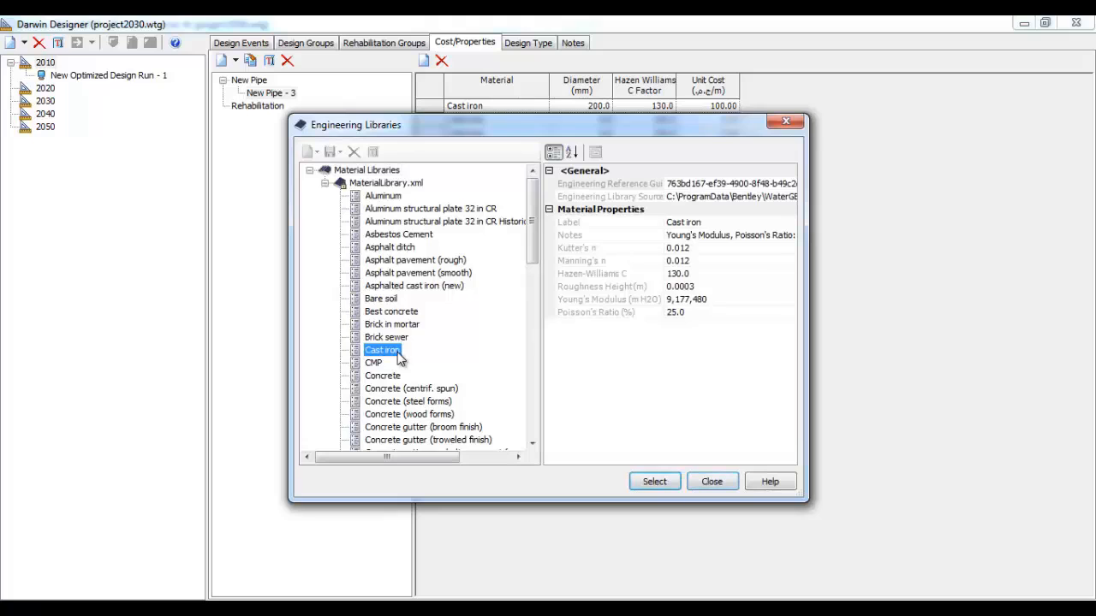
click(654, 482)
Set the diameters of the second through seventh pipe entries to 300, 400, 500, 600, 700 and 800 mm
click(603, 120)
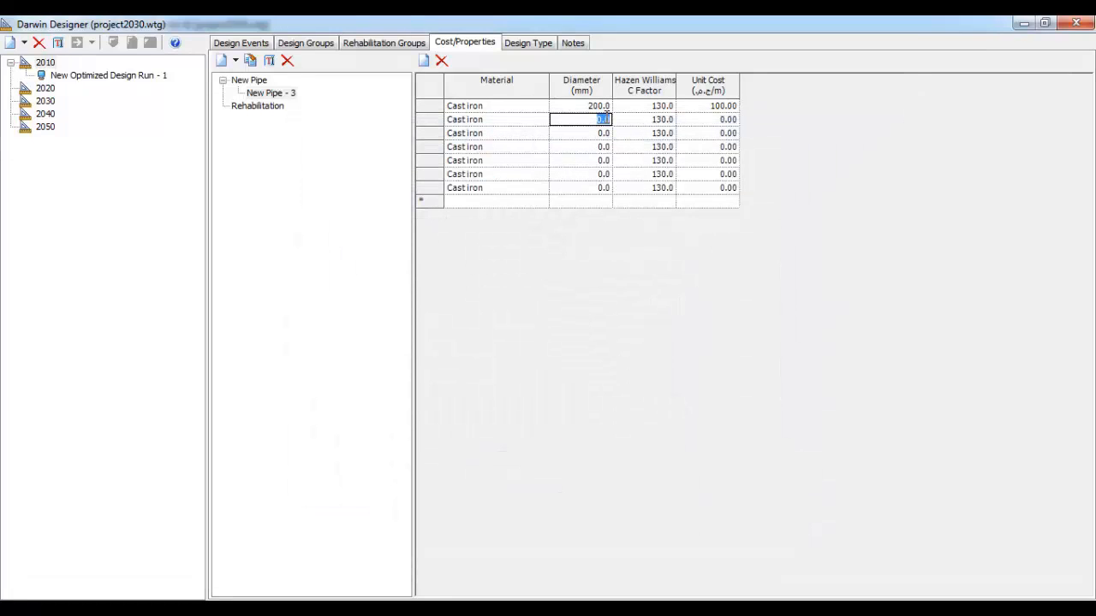
text(100)
click(605, 133)
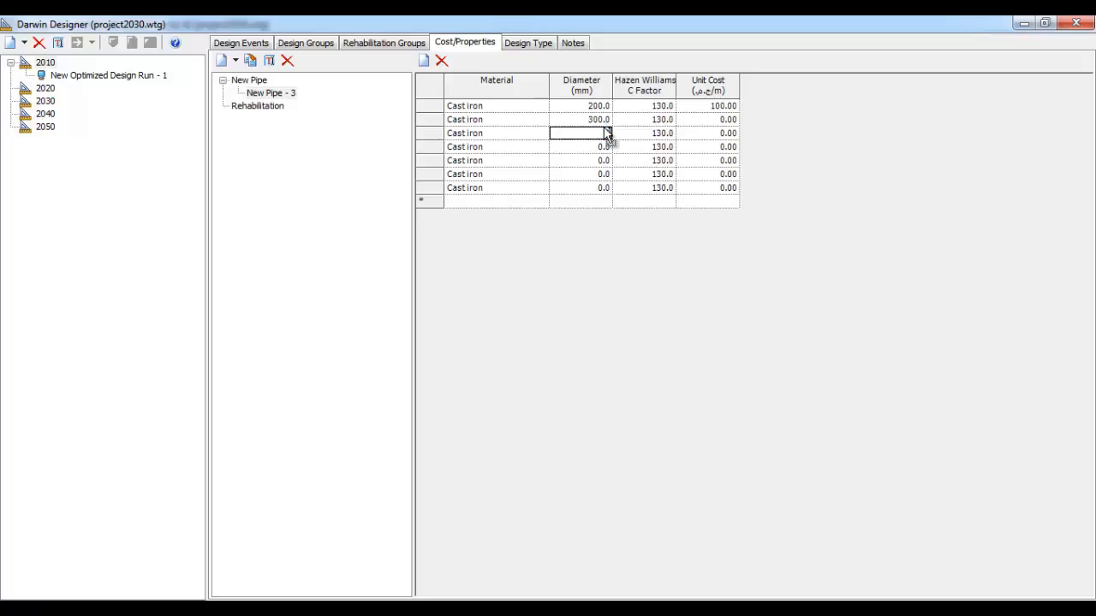
click(590, 148)
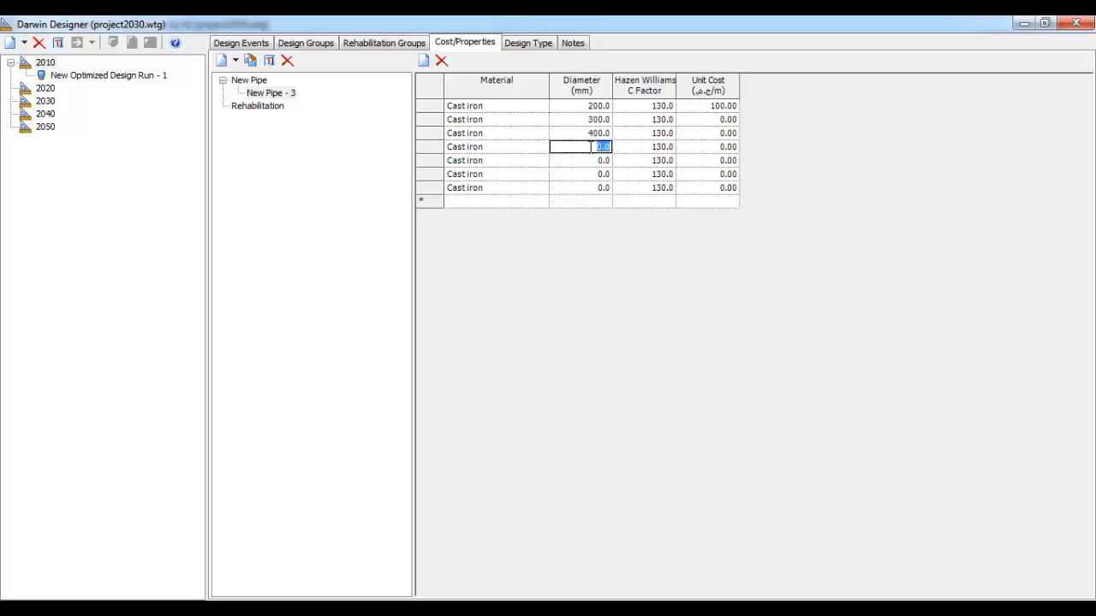
text(500)
click(598, 168)
text(600)
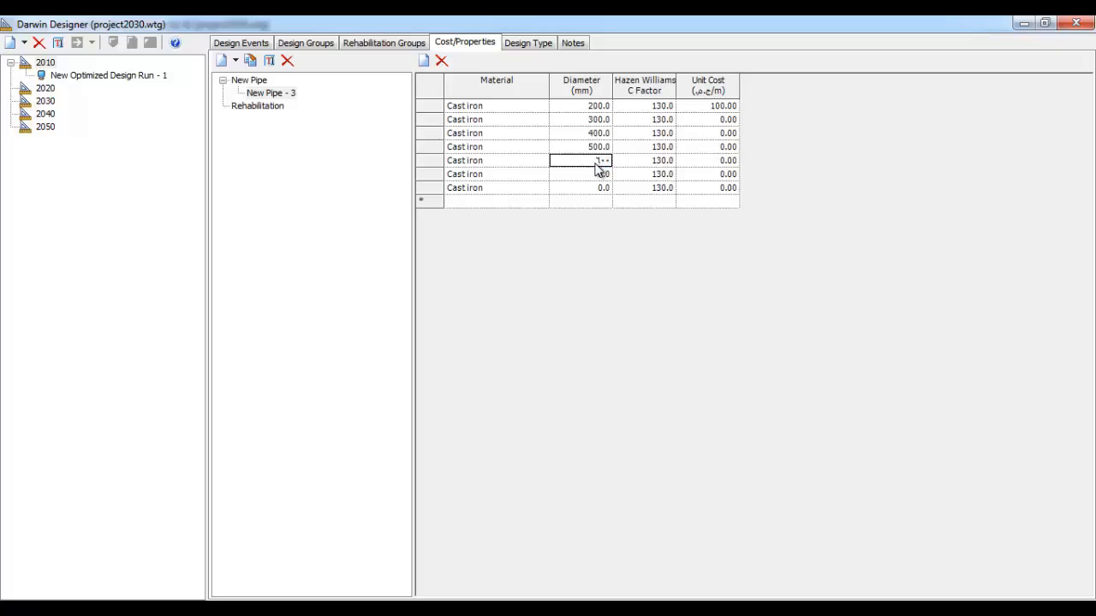
click(603, 175)
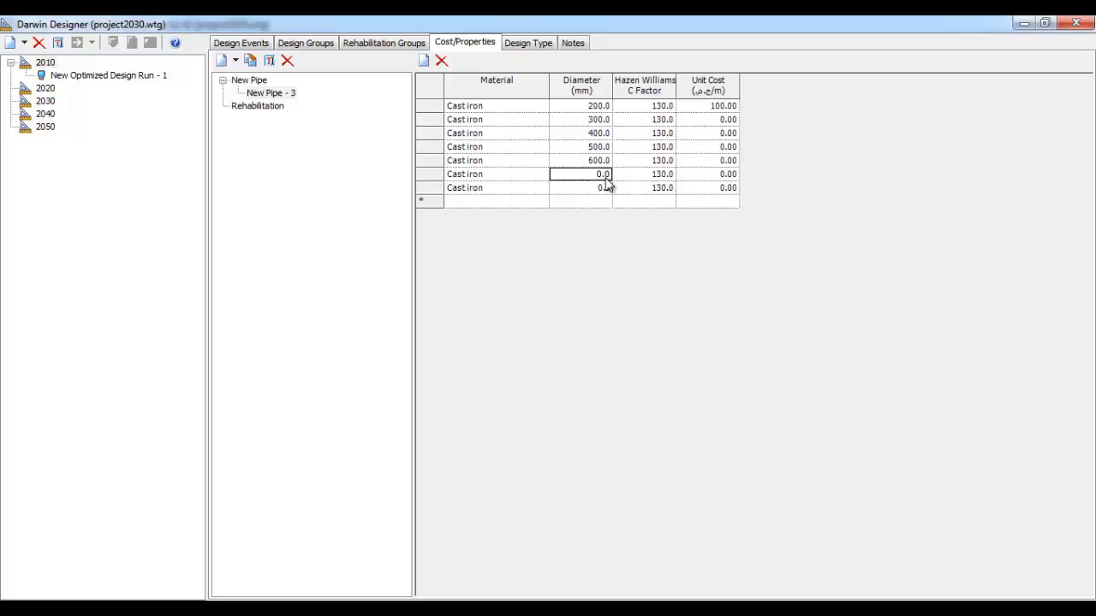
double_click(603, 173)
key(BackSpace)
double_click(593, 187)
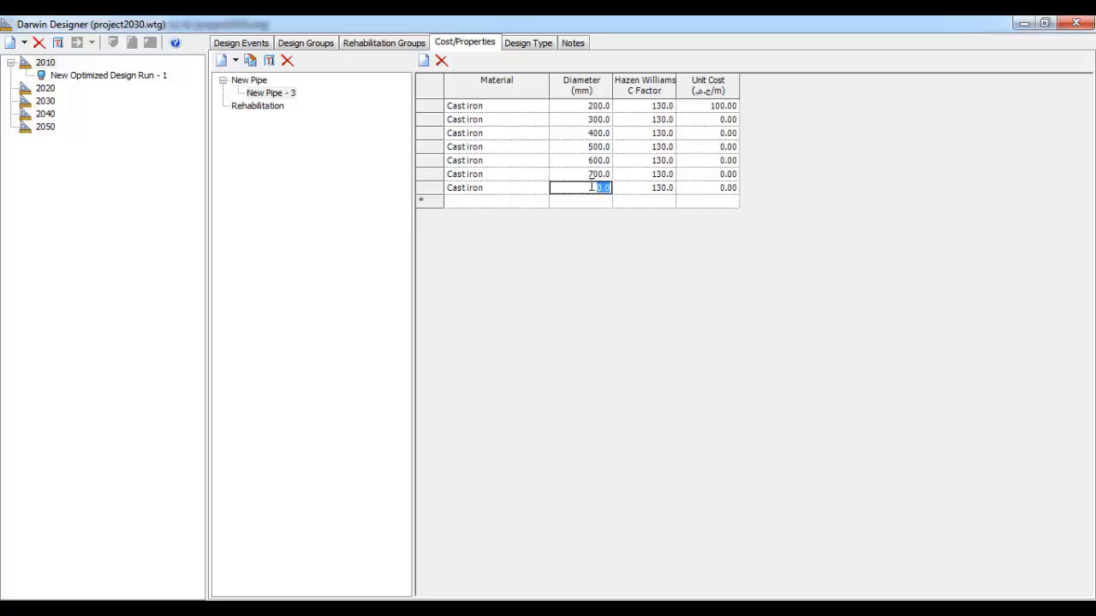
text(800)
Set the unit costs of the 300 to 800 mm pipes, in ascending order, to 150, 220, 350, 460, 580 and 700
double_click(726, 120)
text(1)
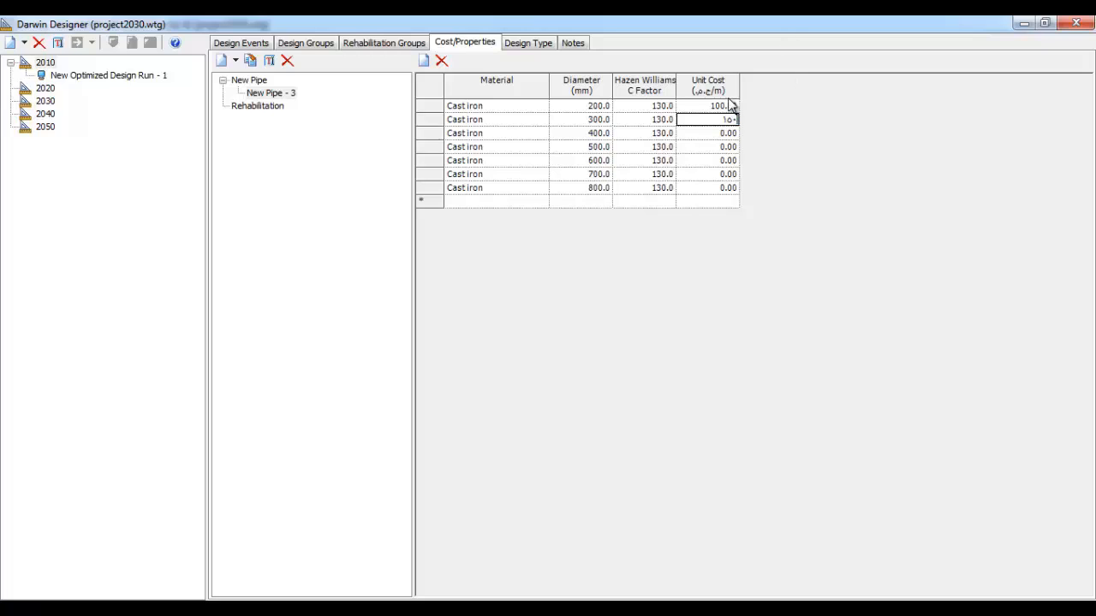
text(50)
key(Return)
text(2)
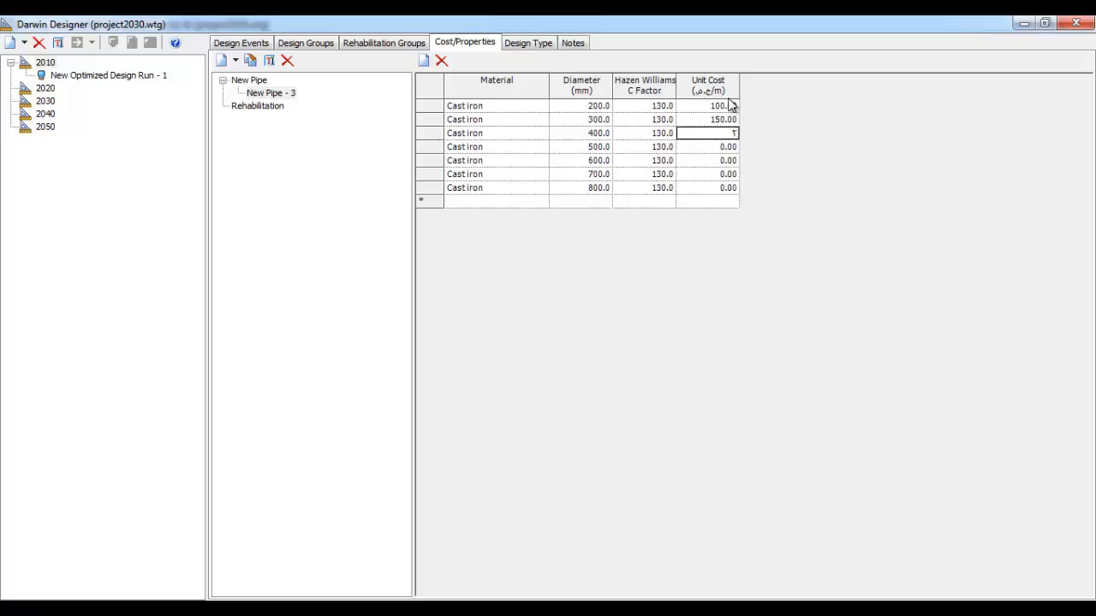
key(Return)
text(3)
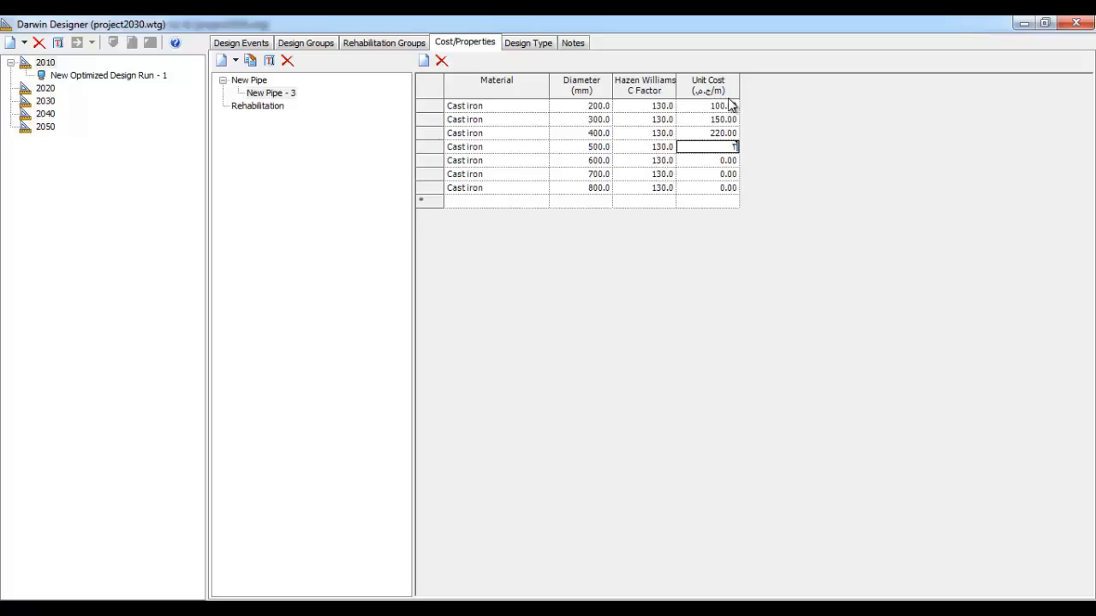
text(50)
key(Return)
text(4)
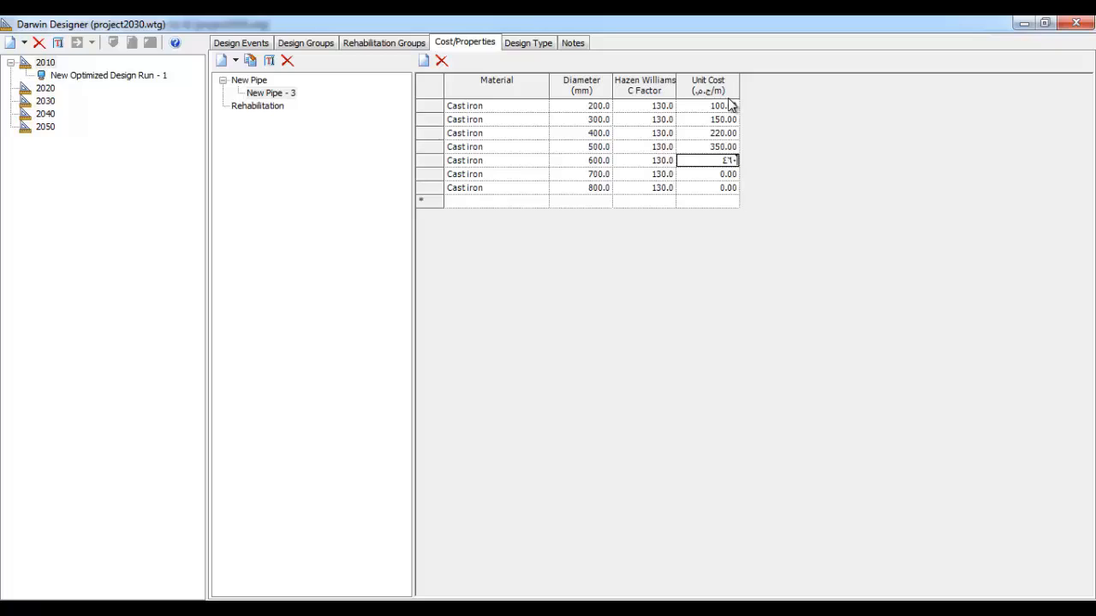
key(Return)
text(5)
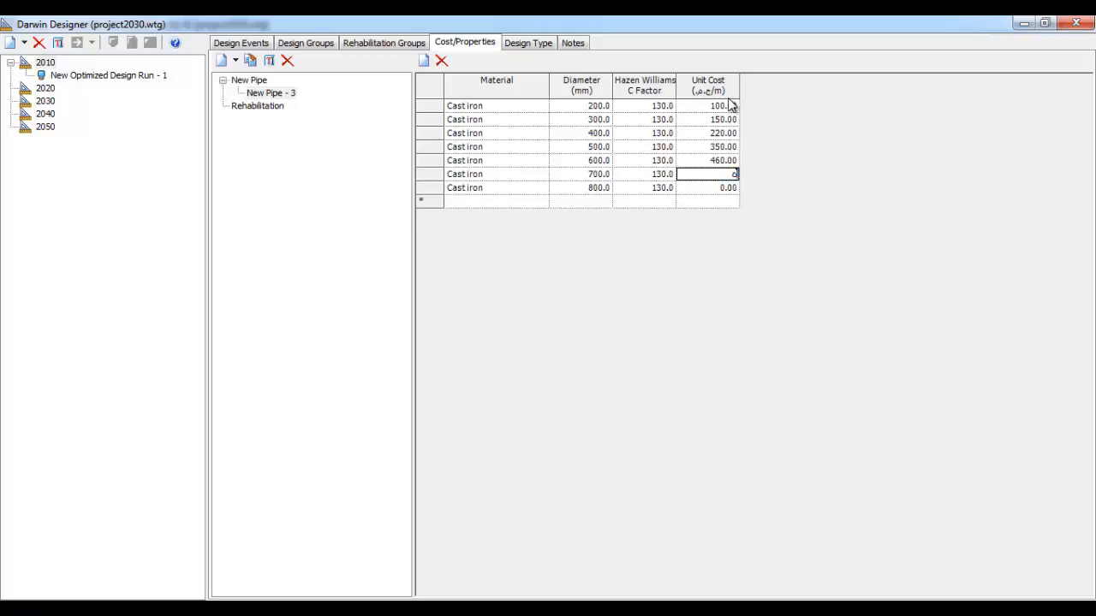
key(Return)
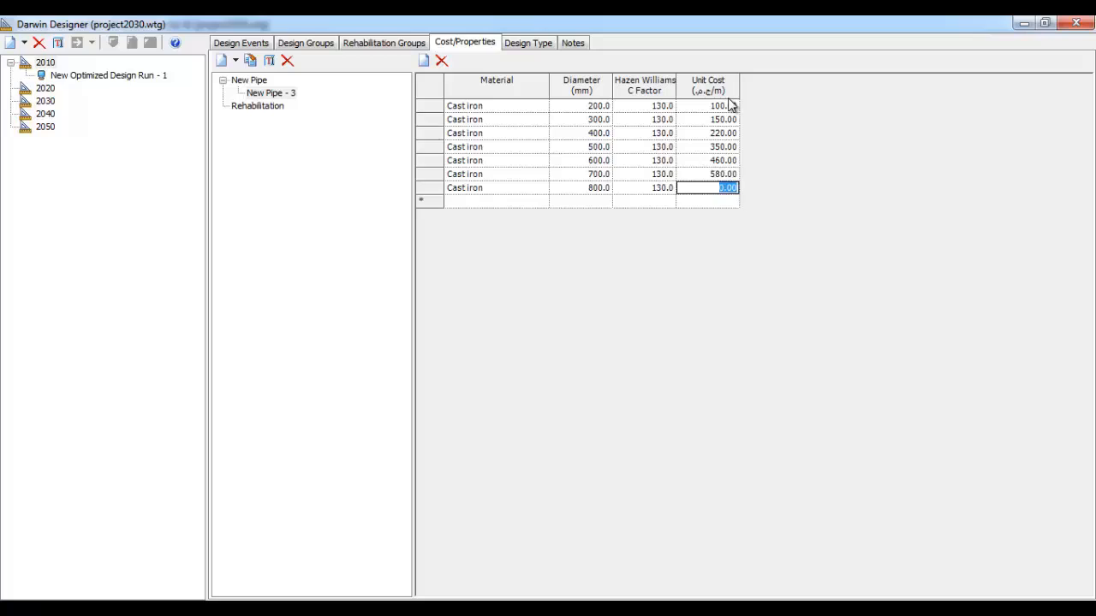
text(70)
Check the 2010 study's design groups and pipe cost entries, and set its design objective type to Minimize Cost
click(303, 44)
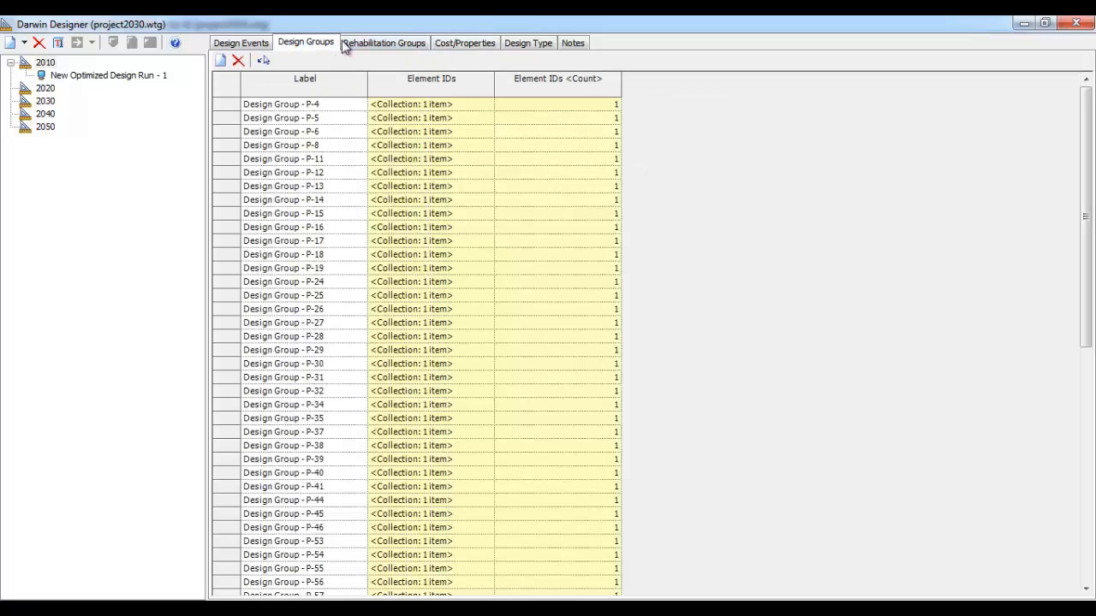
click(363, 47)
click(441, 44)
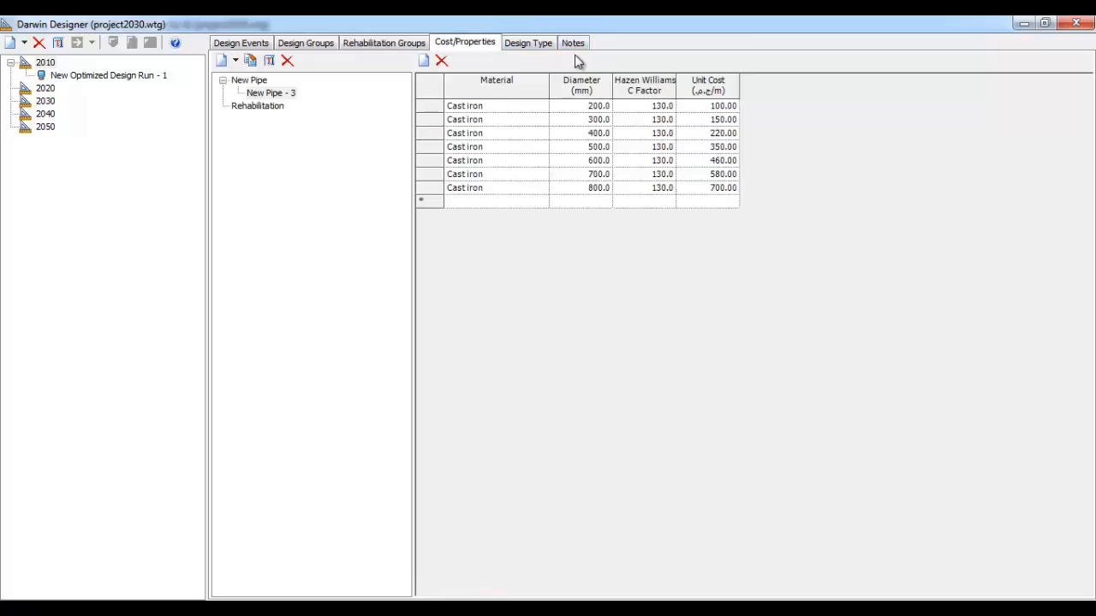
click(531, 42)
click(452, 81)
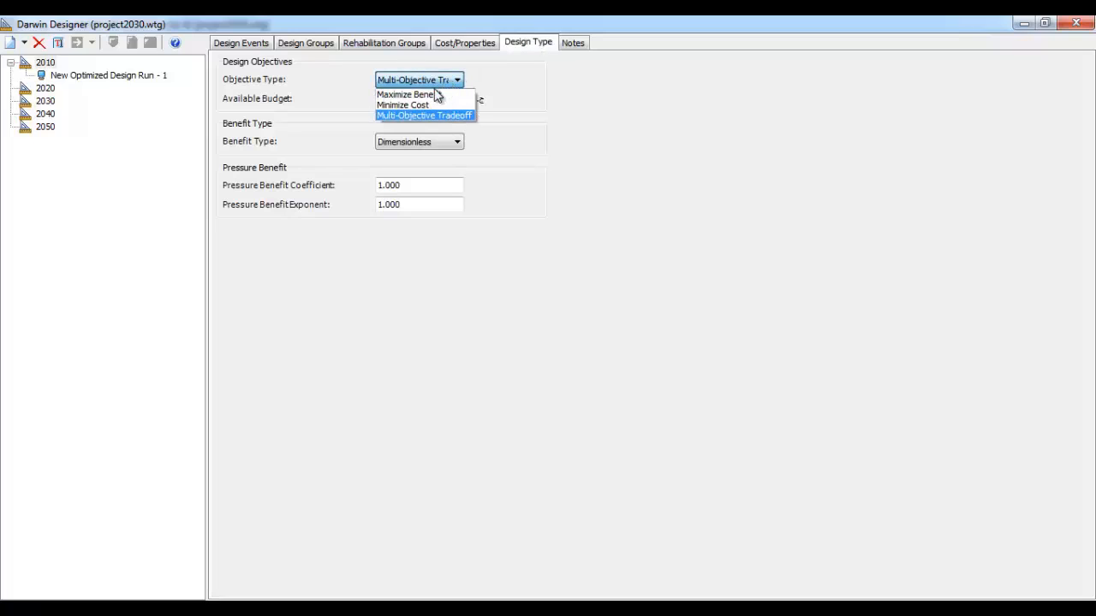
click(432, 106)
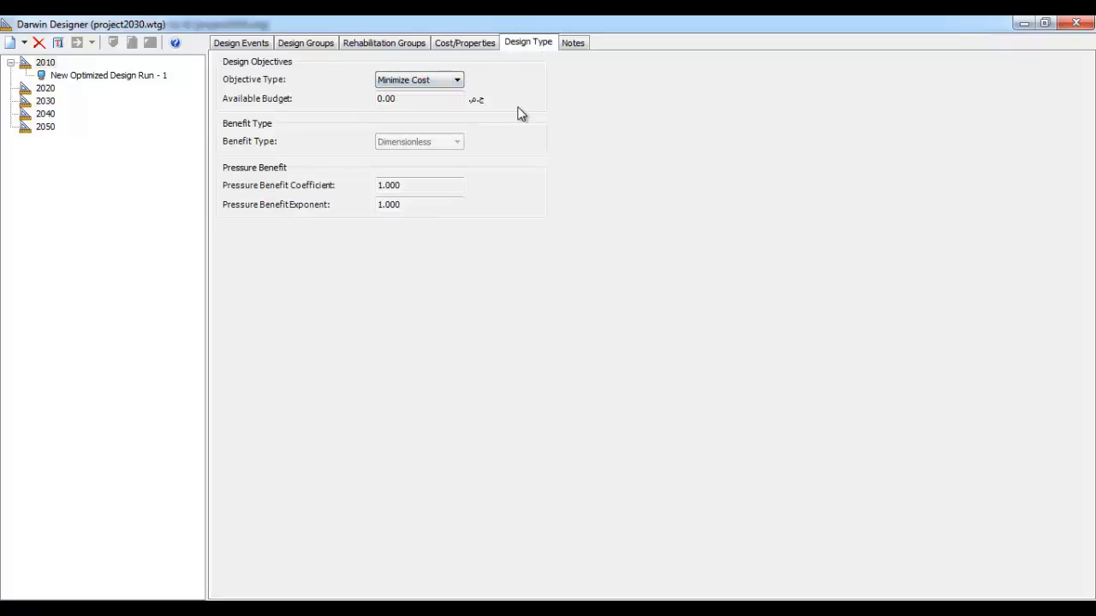
Assign the New Pipe - 3 cost/properties option to all design pipe groups of the 2010 study's optimized design run
click(252, 46)
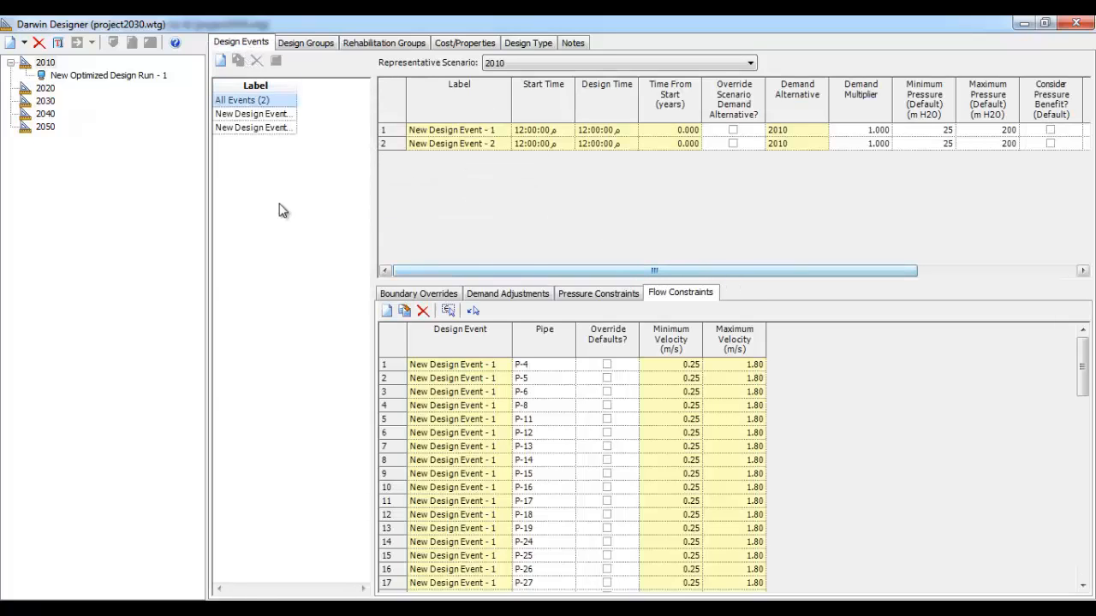
click(75, 77)
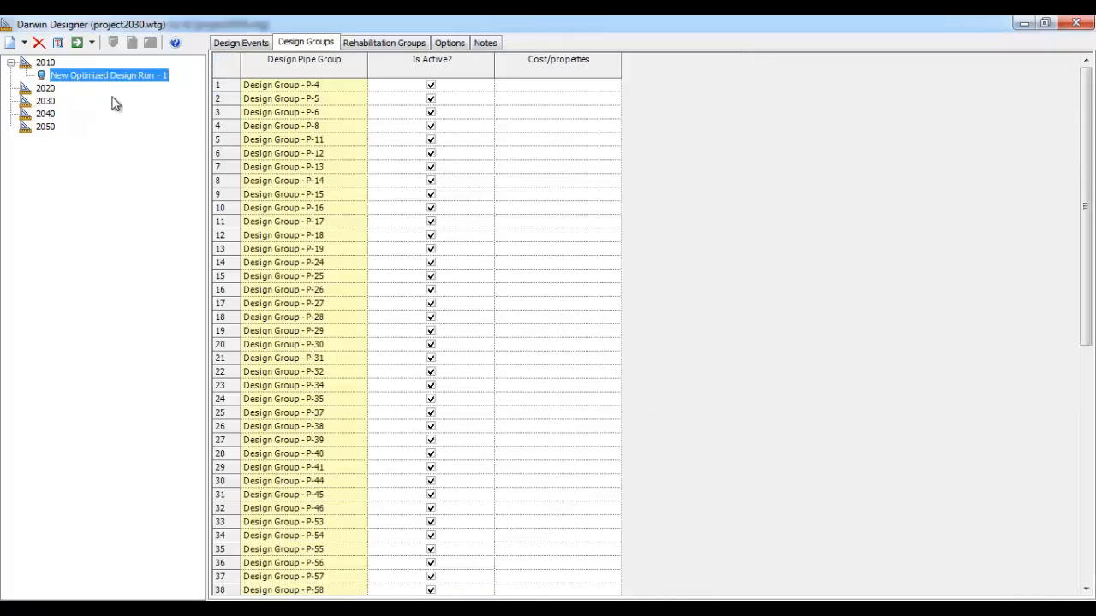
drag(1085, 206, 1091, 163)
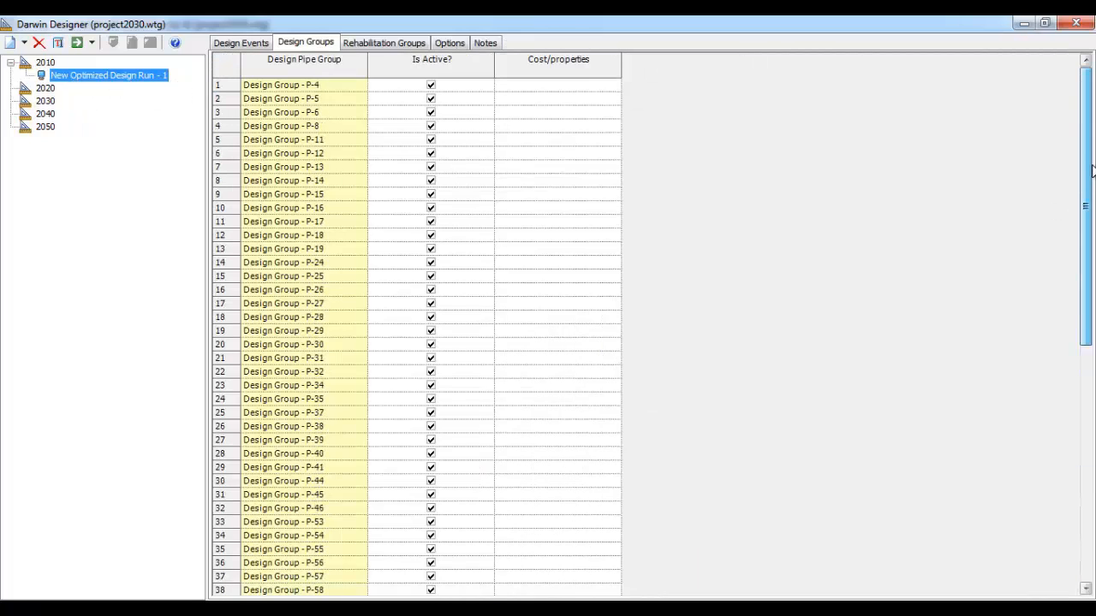
right_click(577, 61)
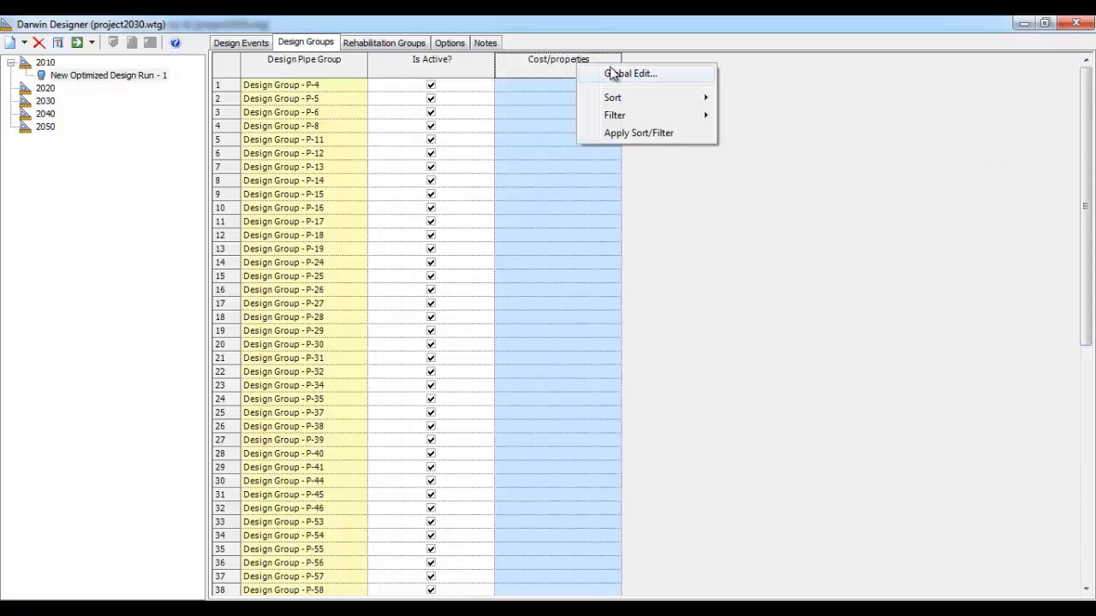
click(613, 75)
click(555, 274)
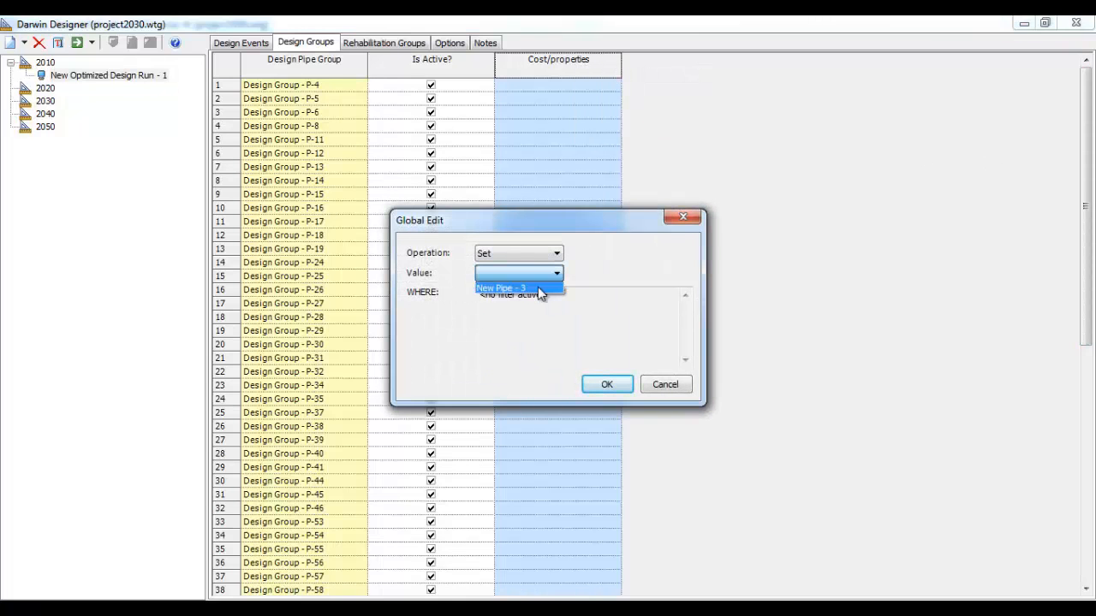
click(537, 289)
click(611, 385)
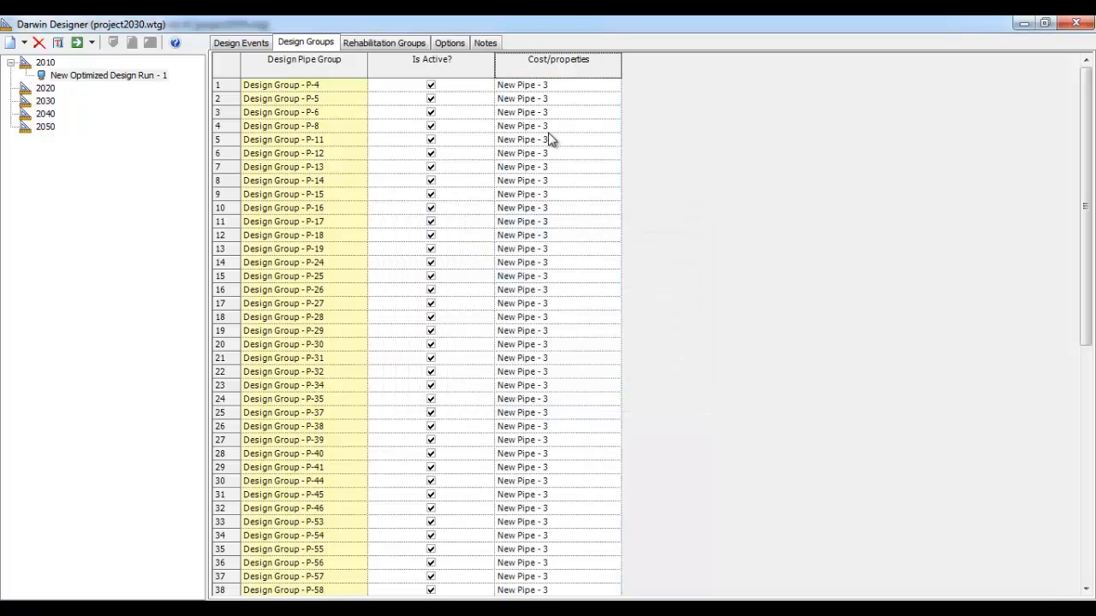
Rename the 2010 study's New Pipe - 3 cost option table as 2010
click(44, 64)
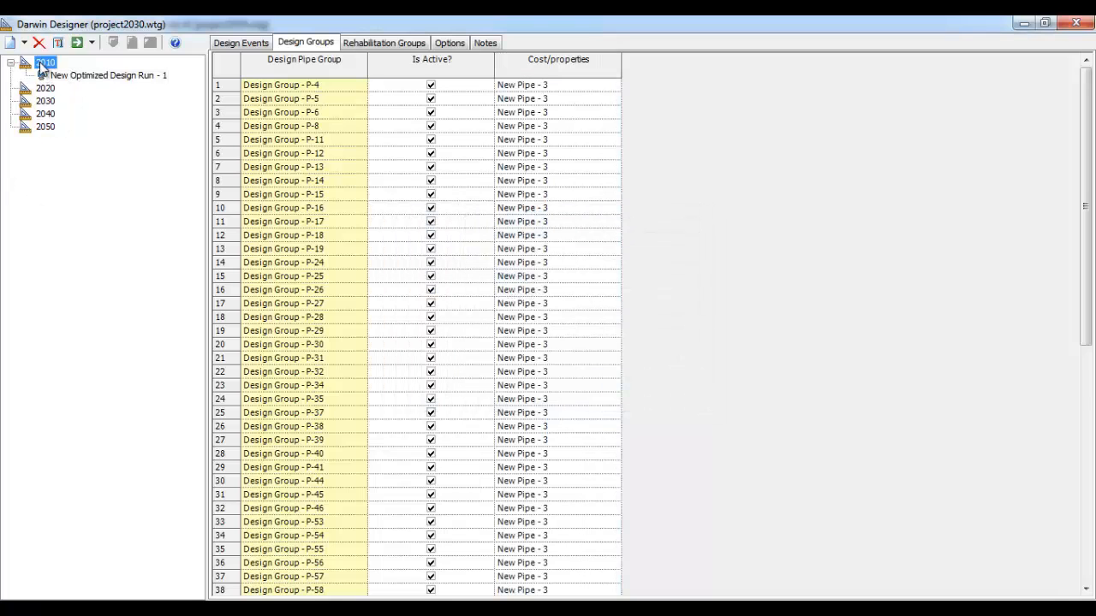
click(539, 46)
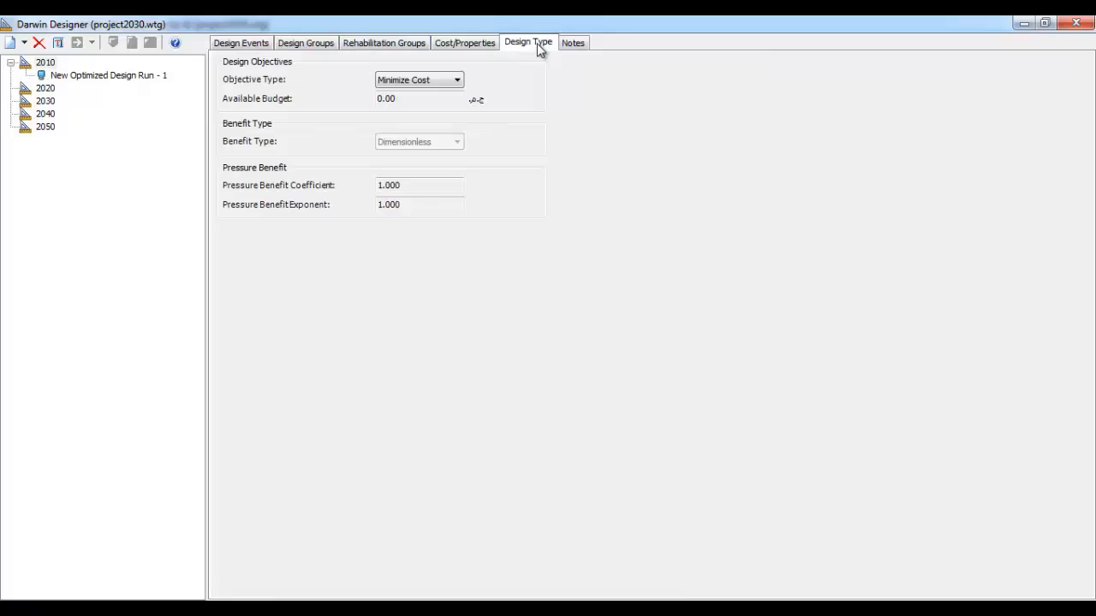
click(486, 46)
click(272, 93)
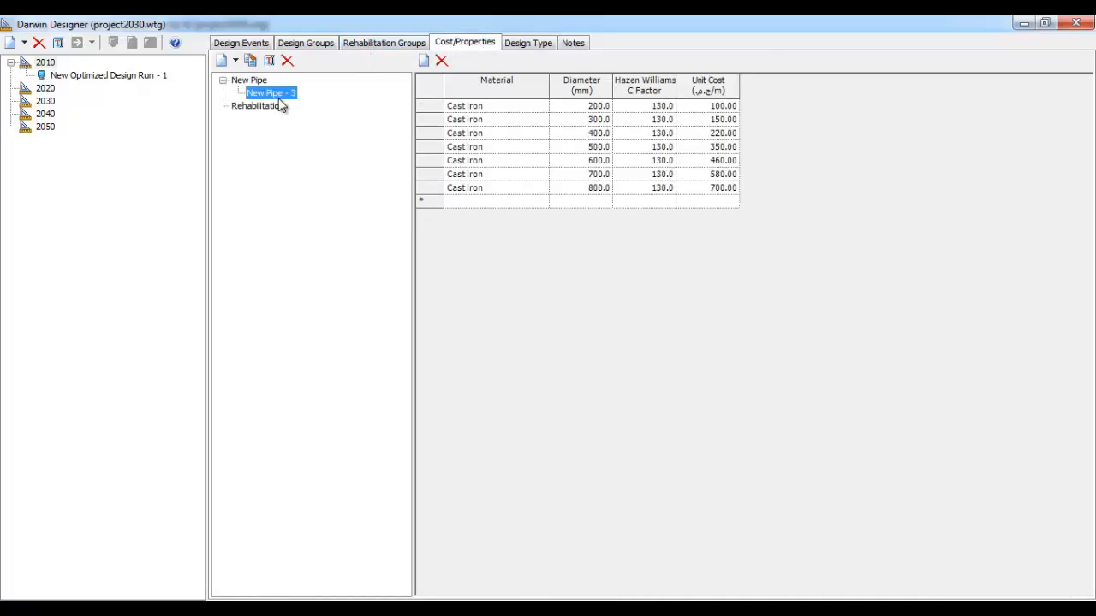
right_click(282, 103)
click(300, 127)
click(296, 91)
key(BackSpace)
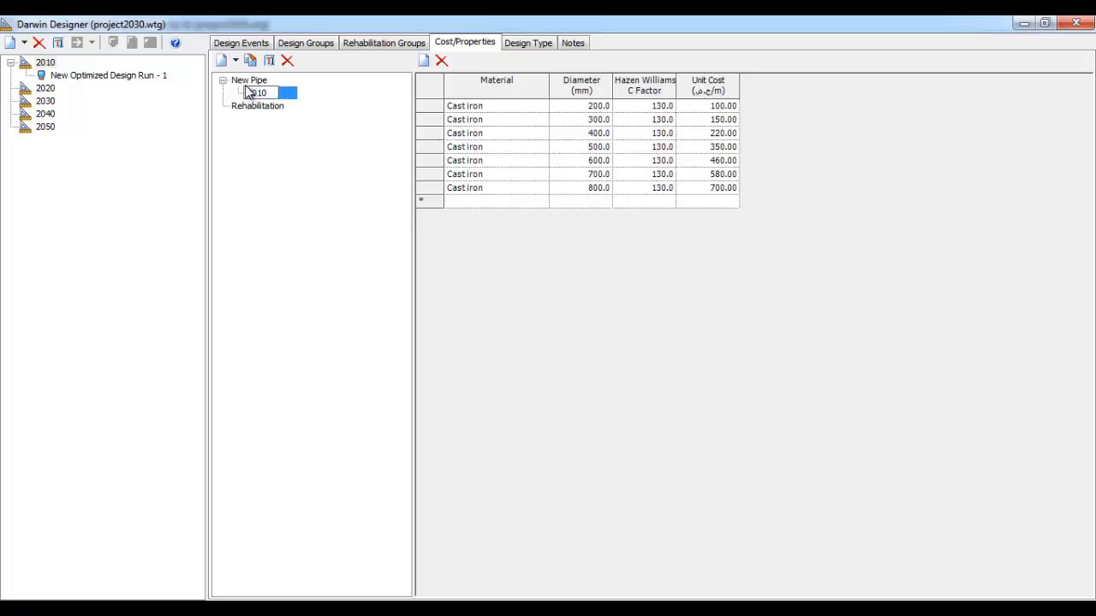
text(2010)
key(Return)
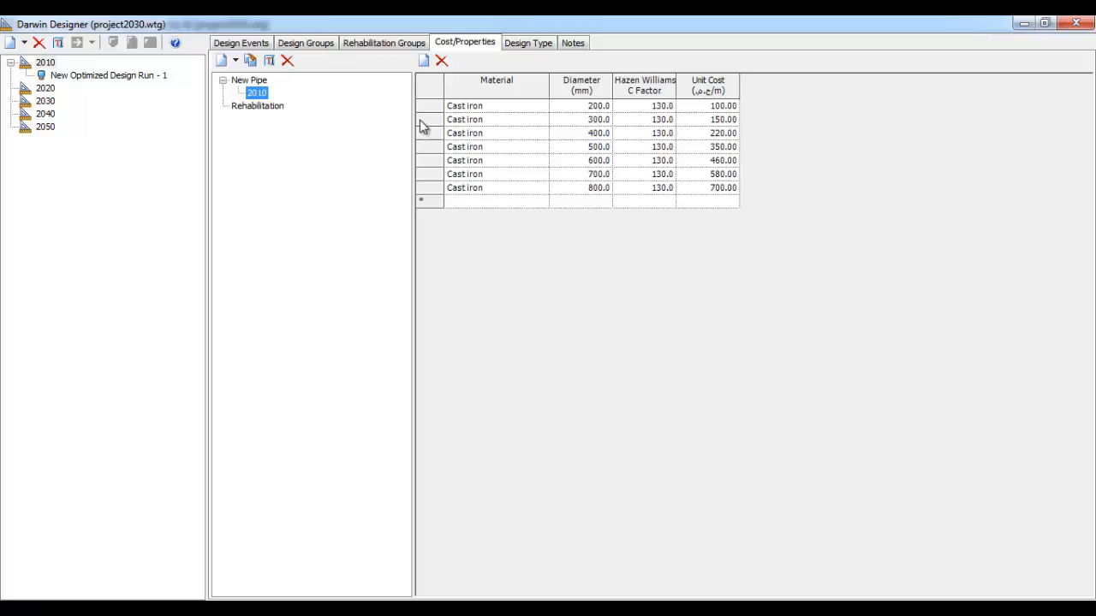
Check the cost assignments of the 2010 study's optimized design run and compute the run
click(66, 76)
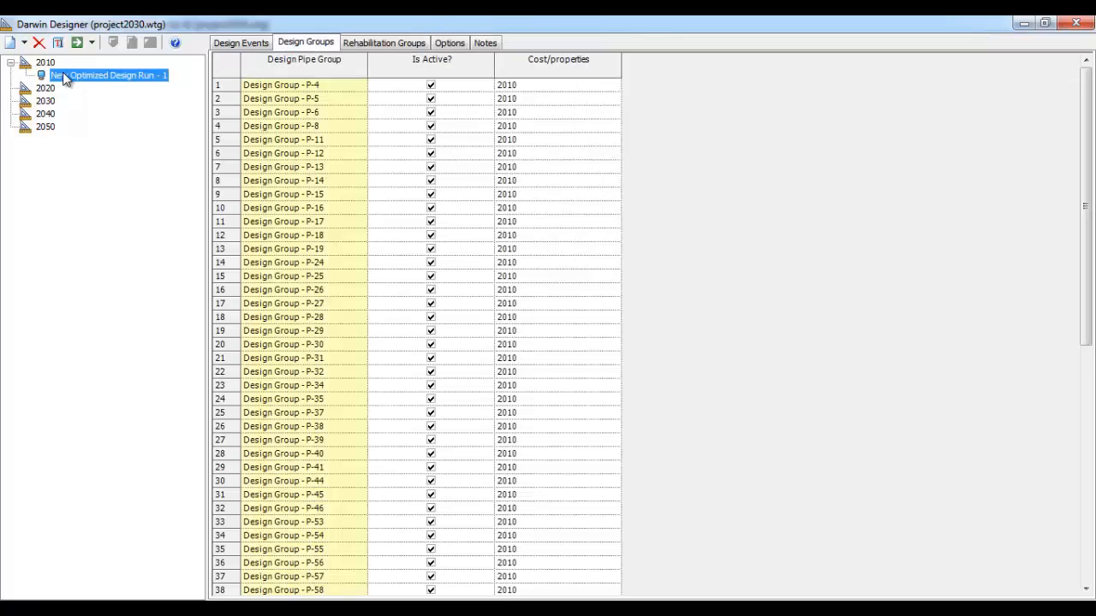
drag(1085, 206, 1090, 447)
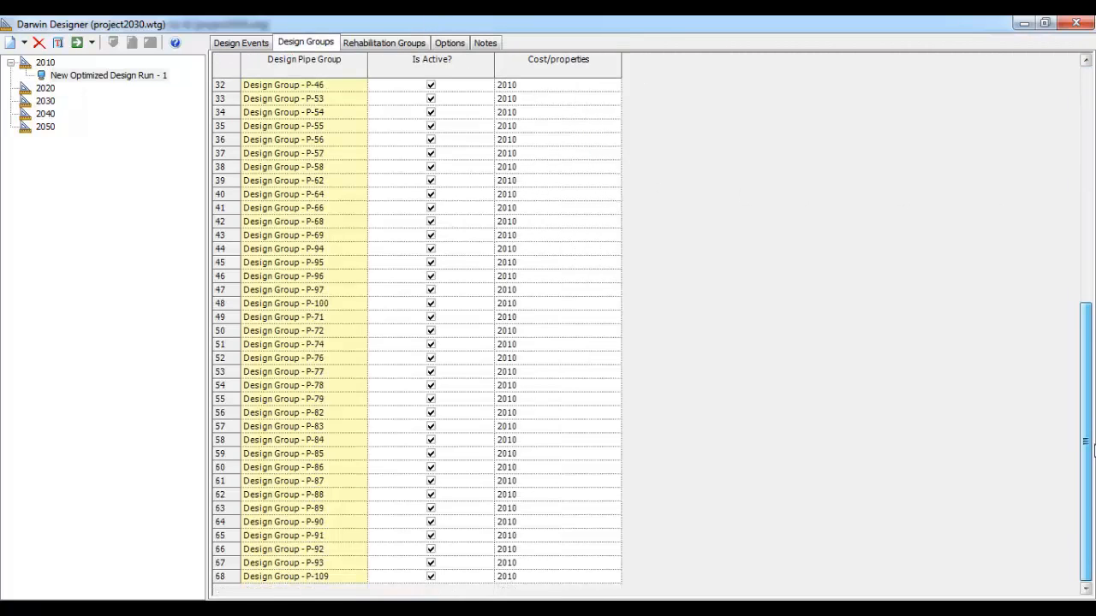
drag(1091, 509, 1093, 150)
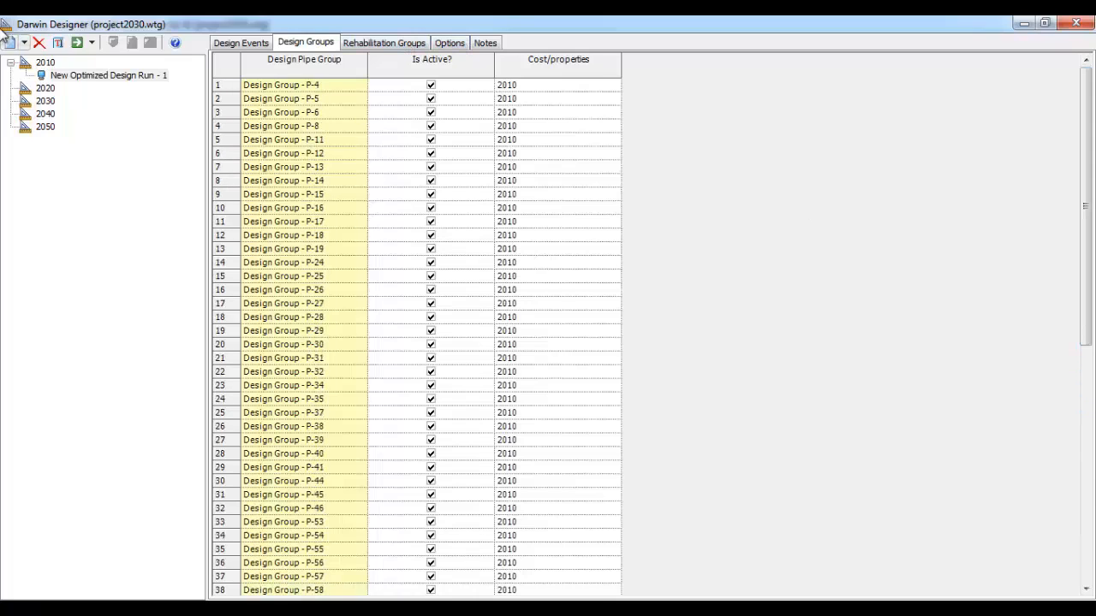
click(103, 75)
click(76, 45)
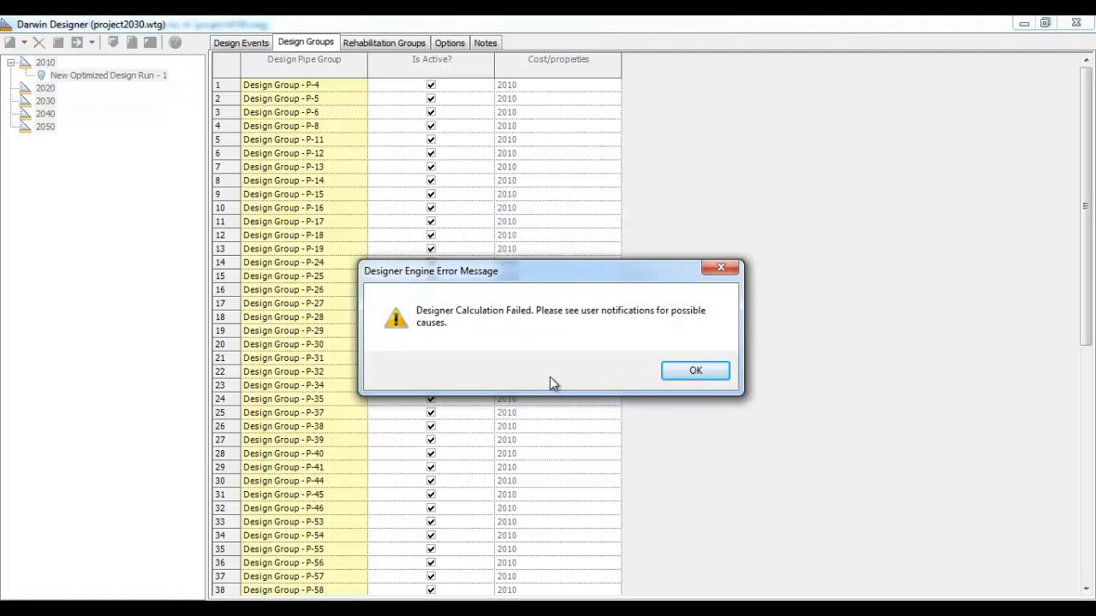
click(706, 371)
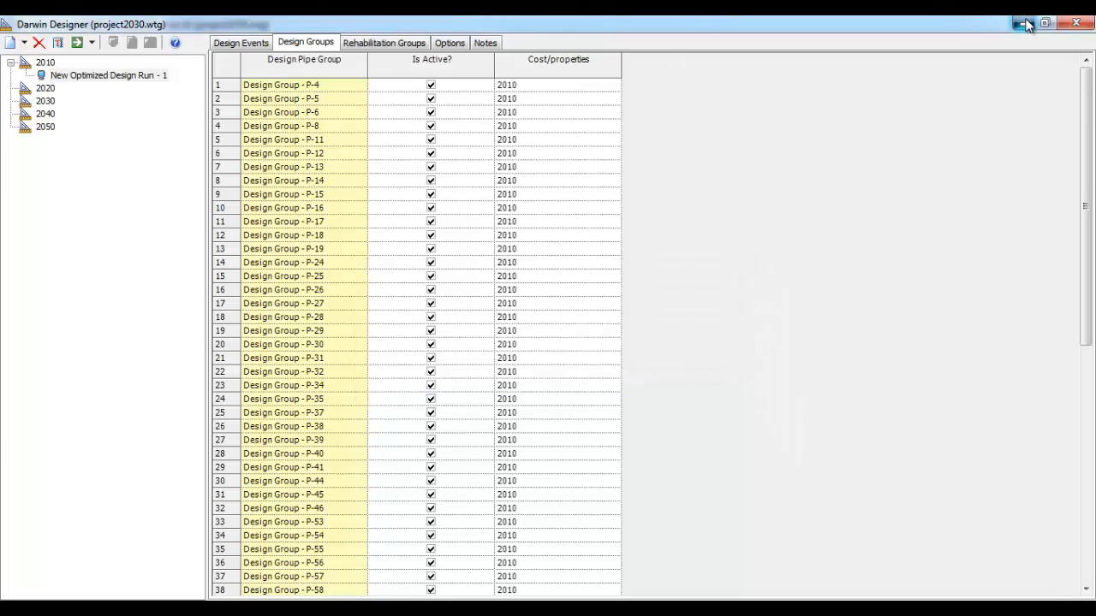
Switch to the WaterGEMS model window and zoom in on pump PMP-1 from its user notification
click(1025, 24)
double_click(727, 494)
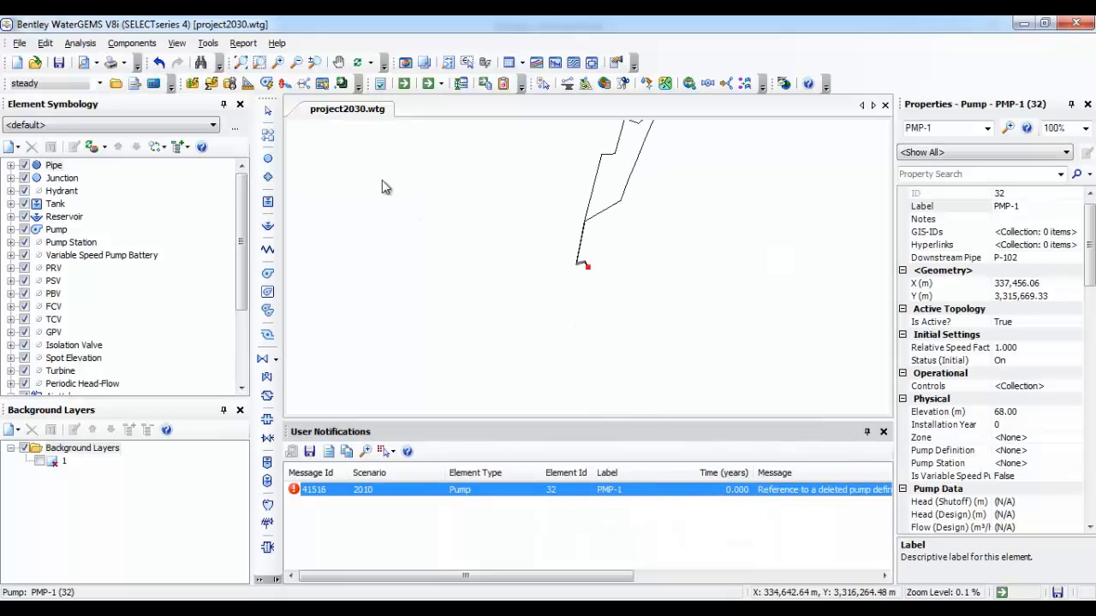
click(258, 64)
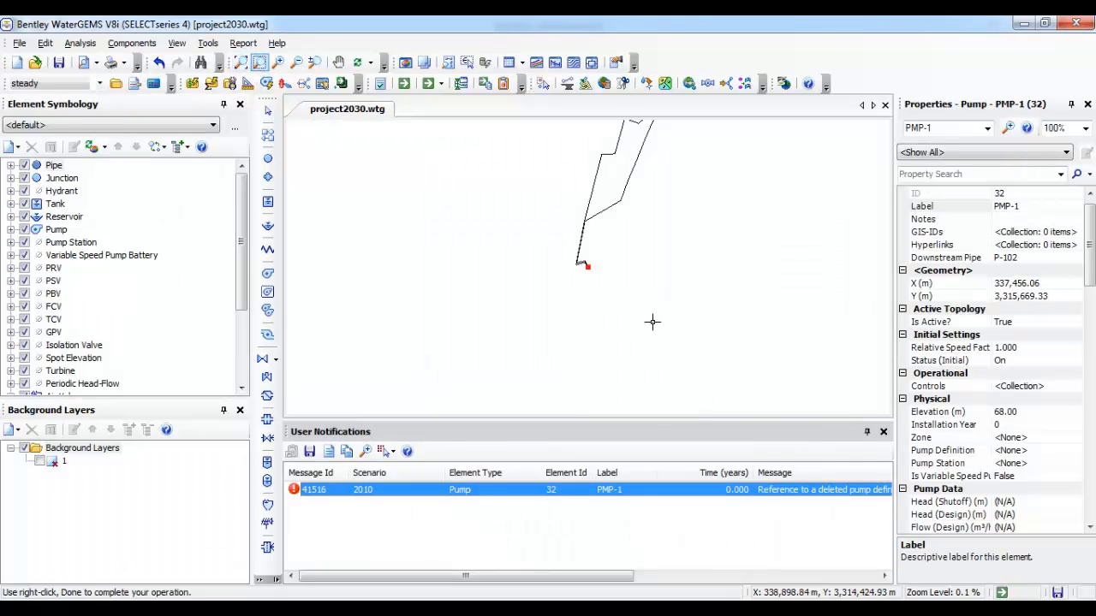
drag(583, 288, 598, 250)
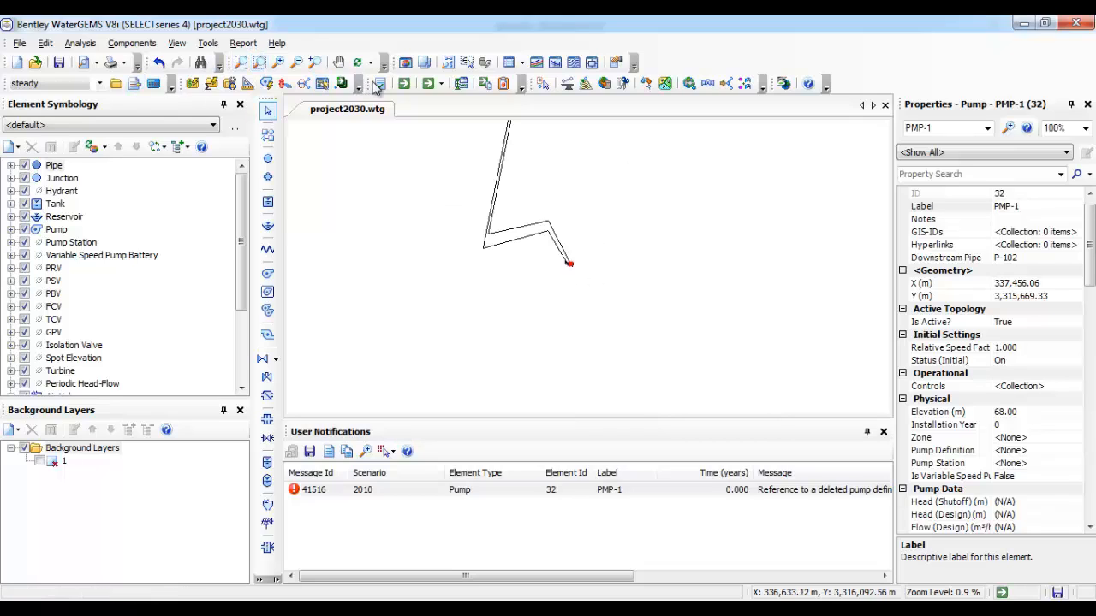
click(258, 63)
drag(544, 272, 604, 243)
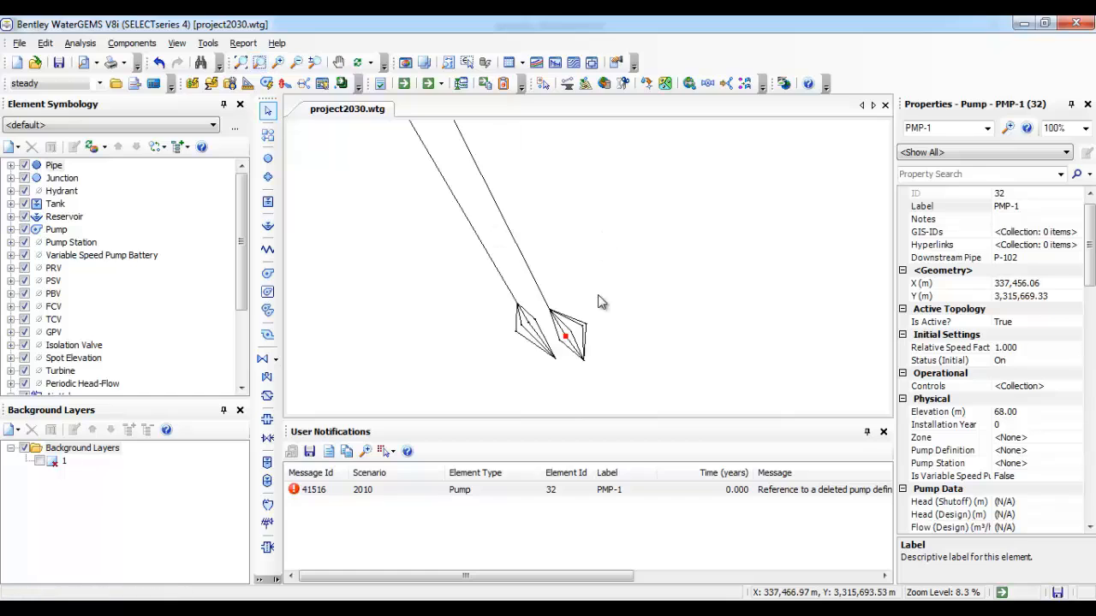
click(45, 44)
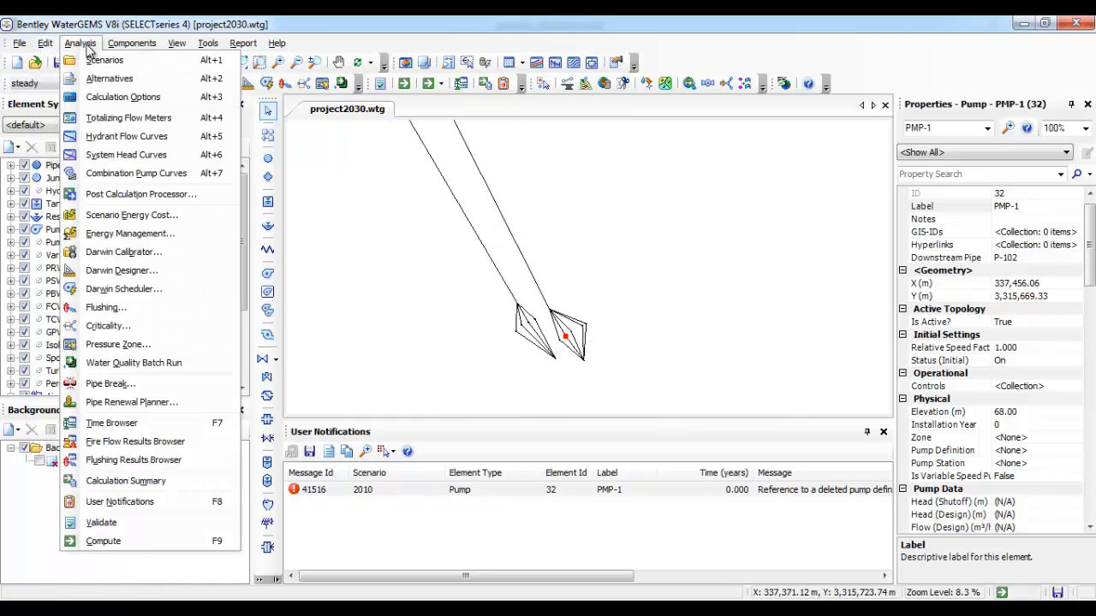
mouse_move(133, 44)
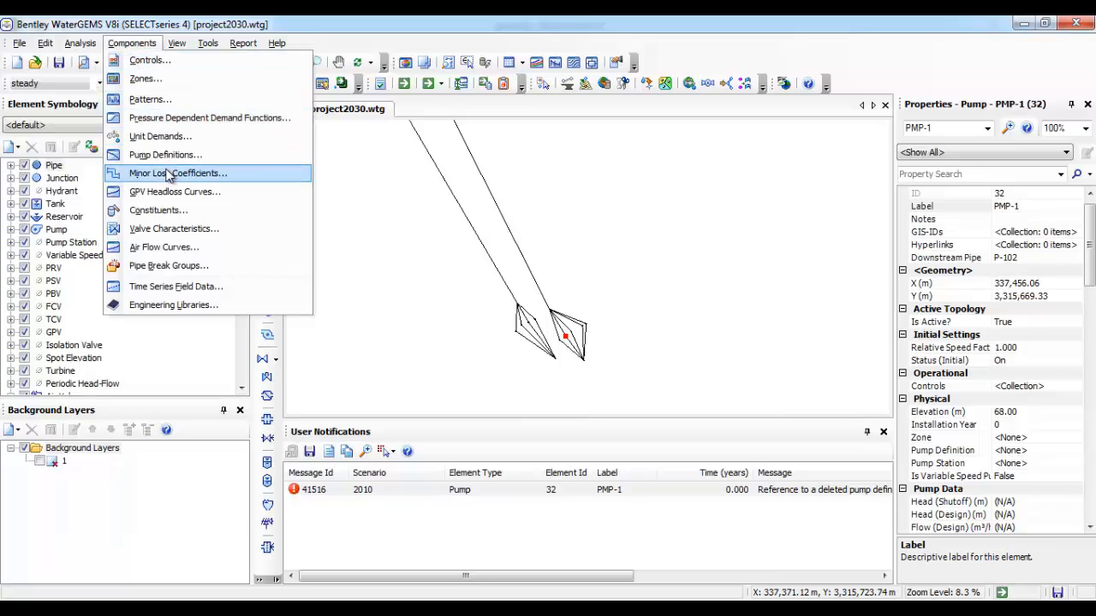
click(180, 141)
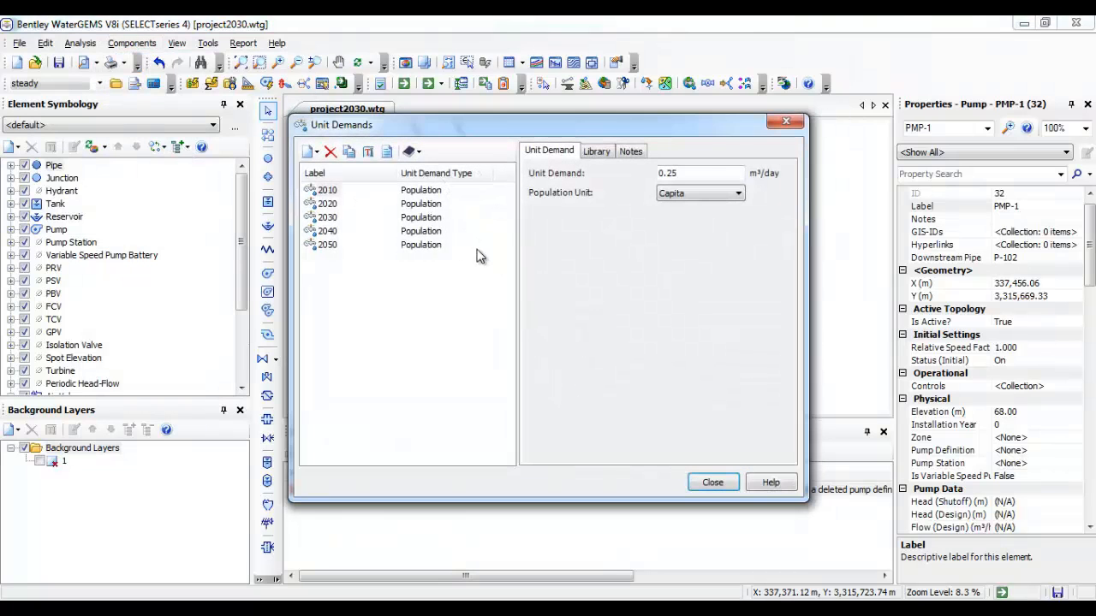
click(715, 483)
click(97, 44)
mouse_move(124, 44)
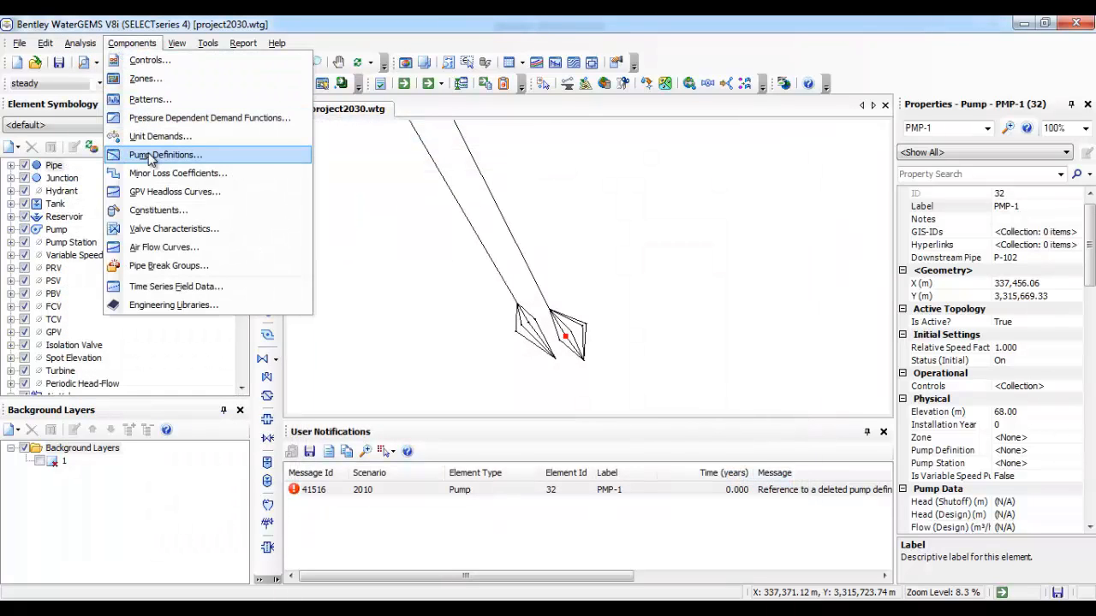
click(537, 111)
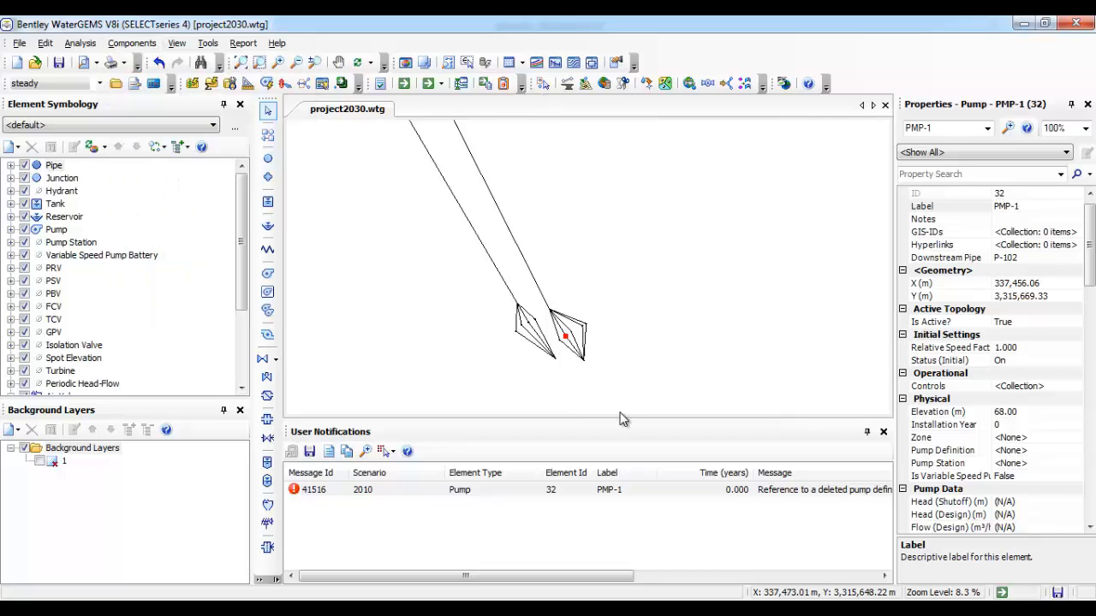
Set the pump definition of PMP-1 to zelzal
scroll(560, 374, down, 1)
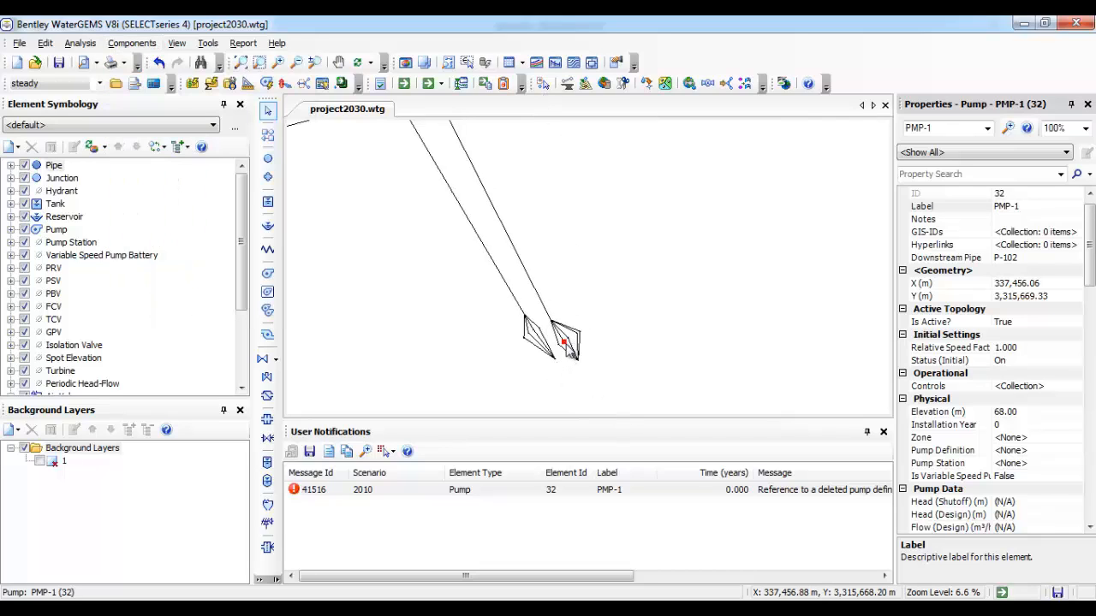
drag(1091, 271, 1092, 318)
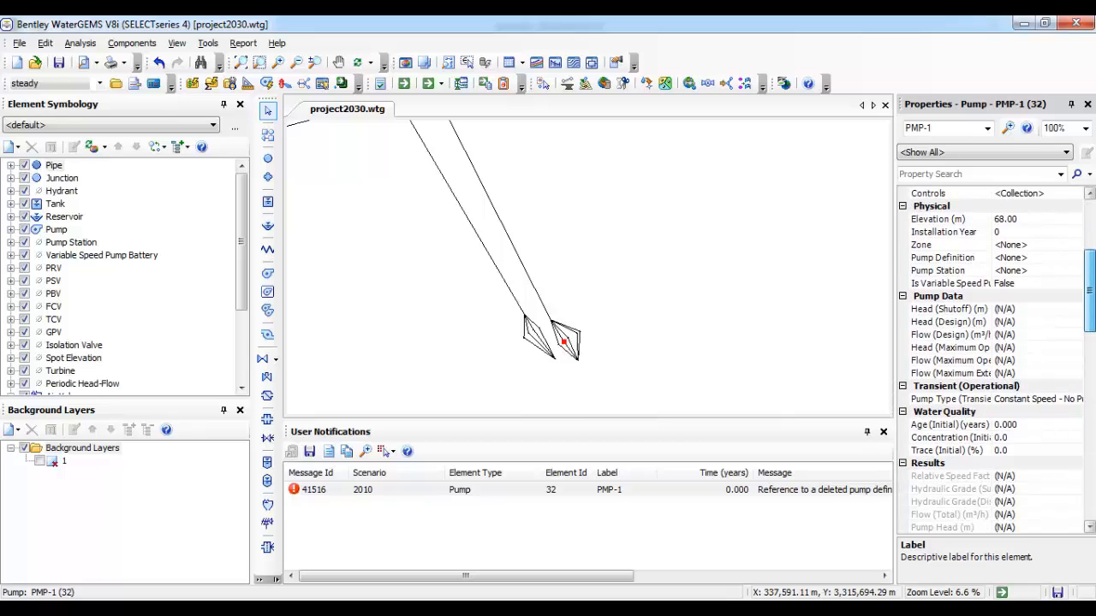
click(1049, 258)
click(1076, 257)
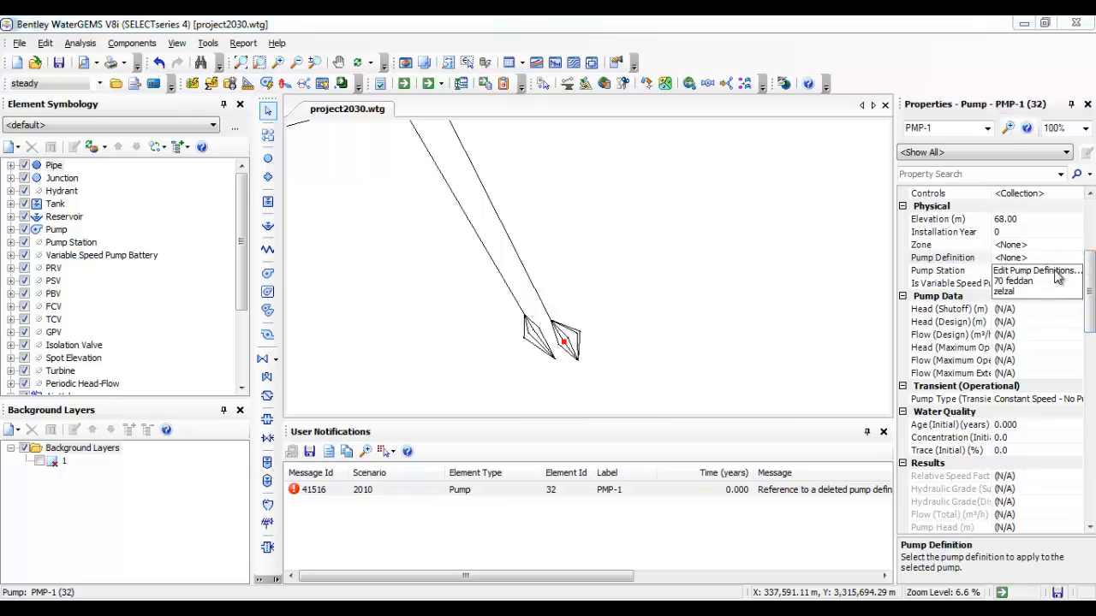
click(1012, 293)
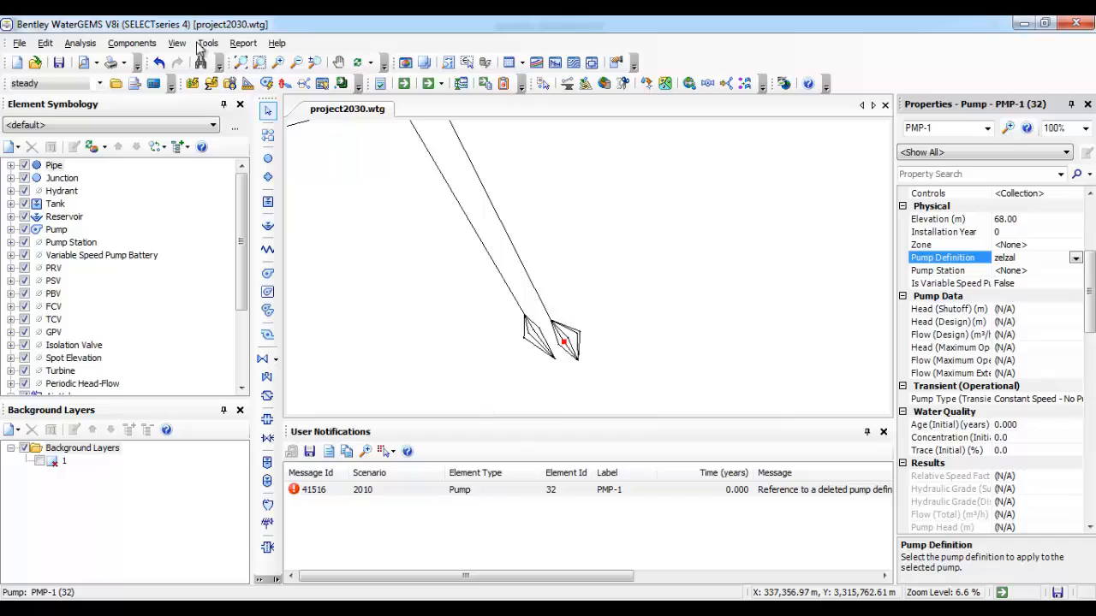
Set the pump definition of the neighbouring pump PMP-5 to zelzal
click(259, 62)
drag(561, 373, 590, 322)
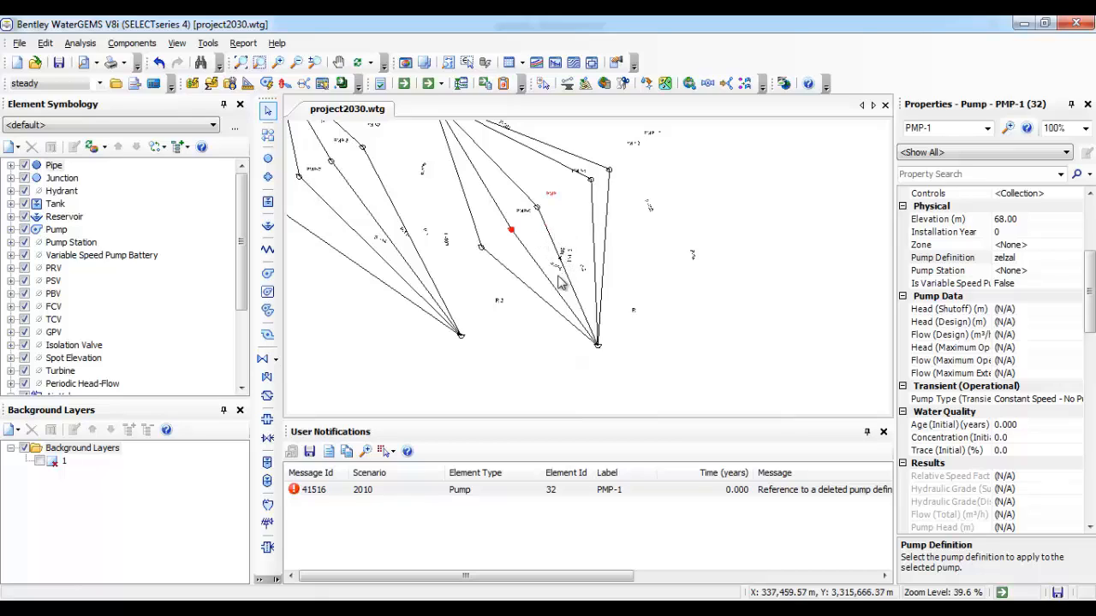
click(536, 205)
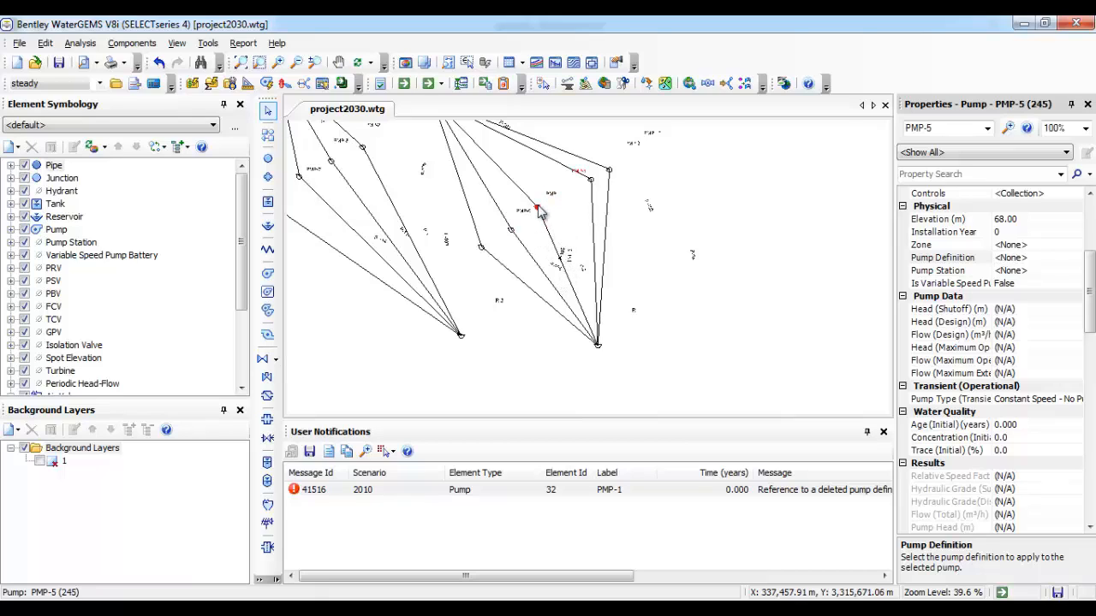
click(1052, 270)
click(1070, 259)
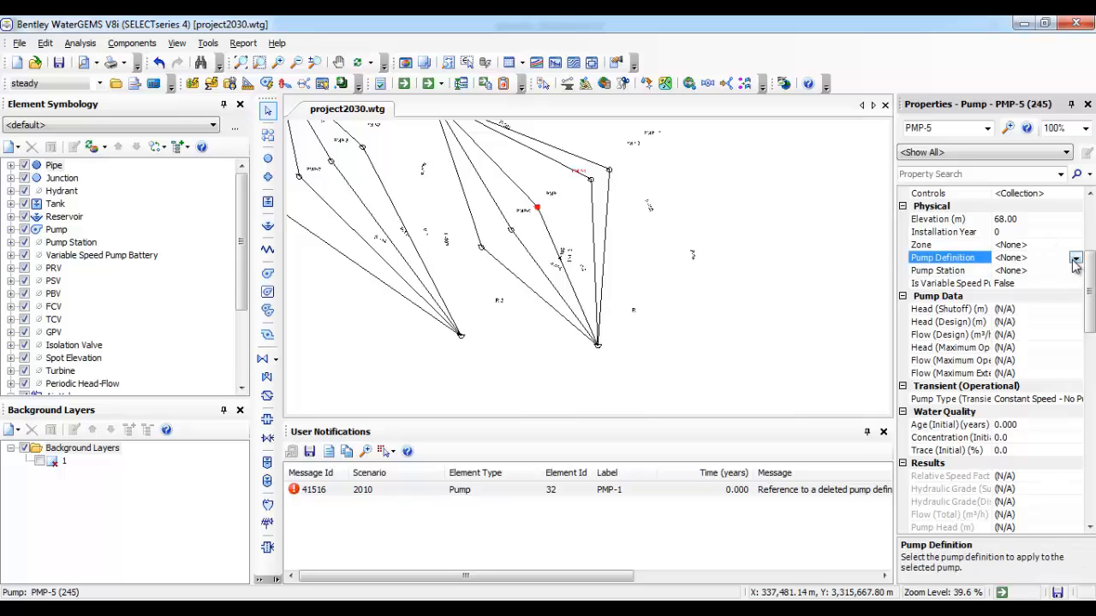
click(1075, 258)
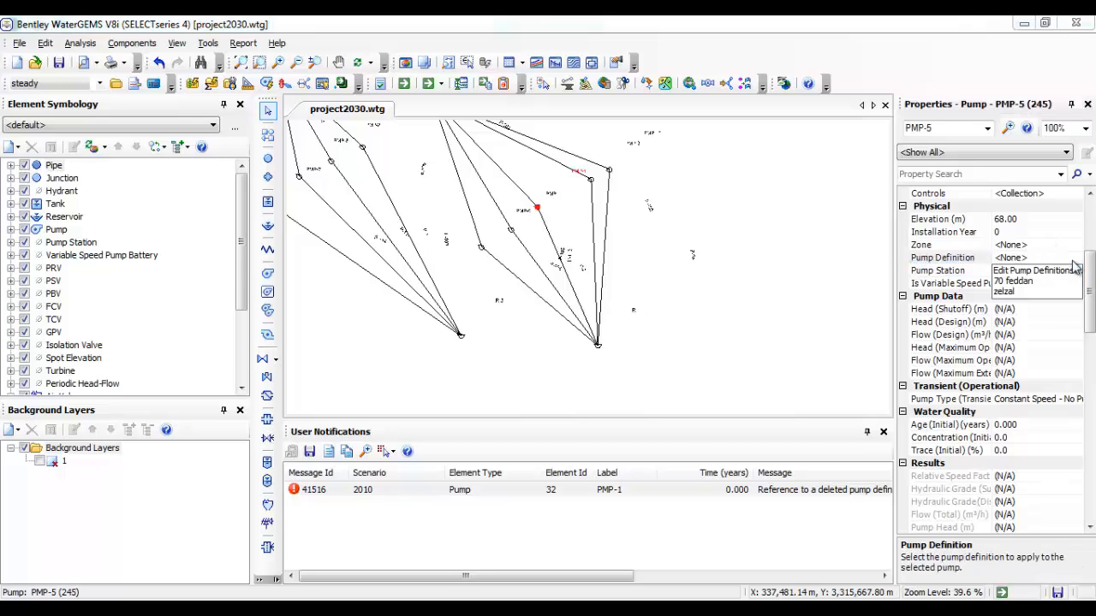
click(1015, 292)
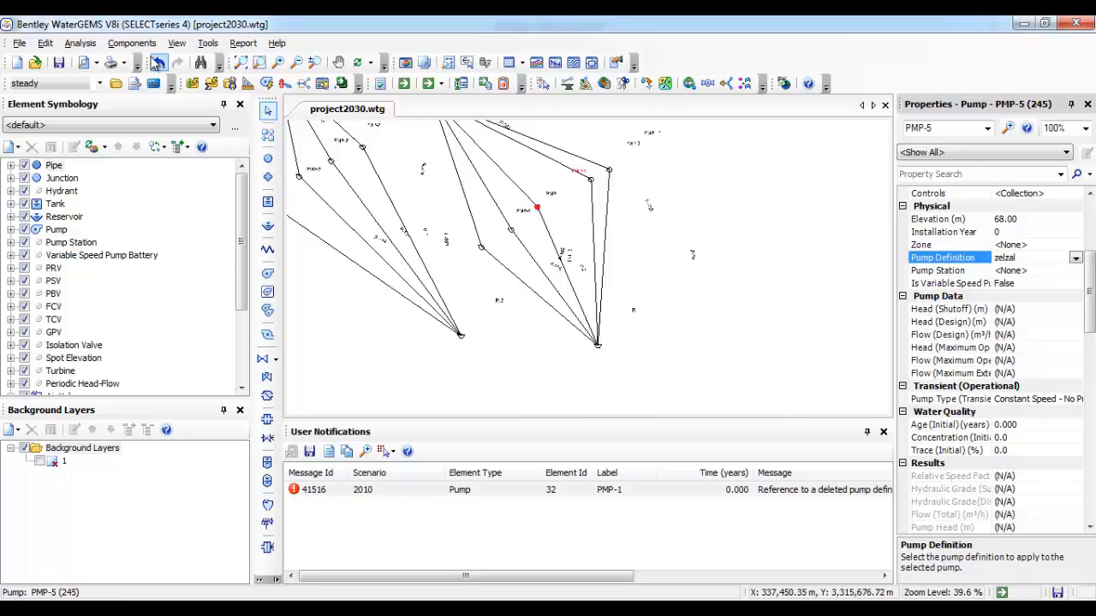
Select the zelzal pumps selection set in the drawing and check which pumps it contains
click(131, 45)
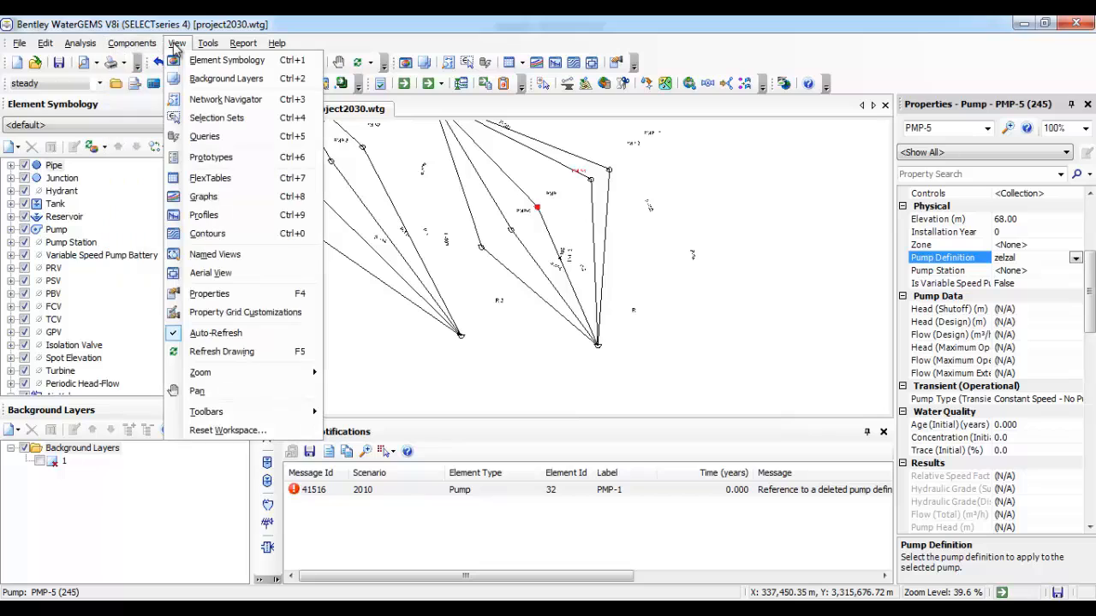
click(213, 125)
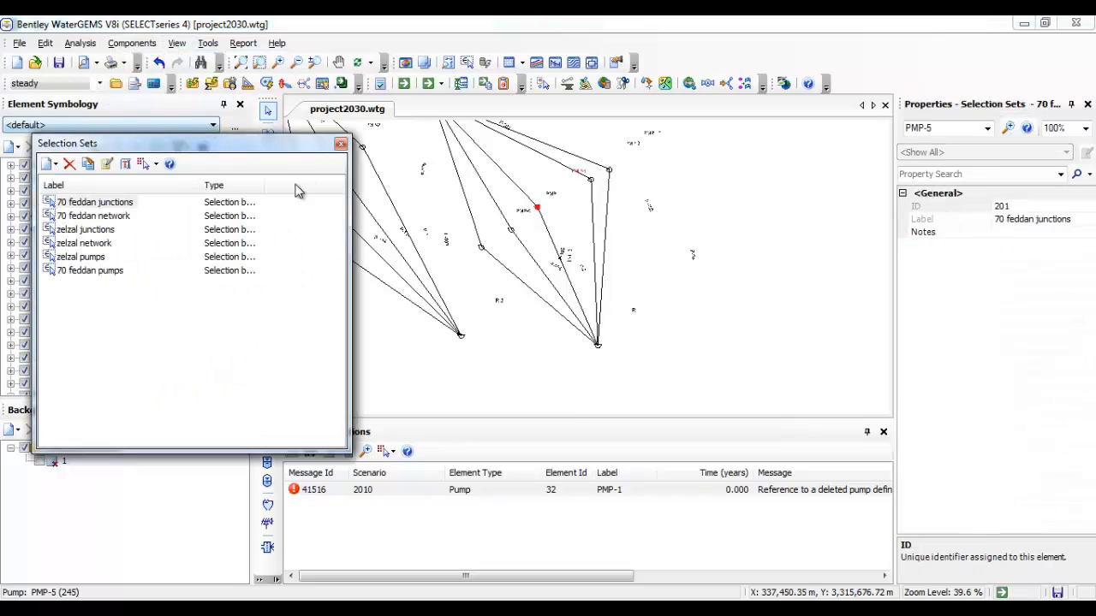
click(89, 259)
right_click(99, 261)
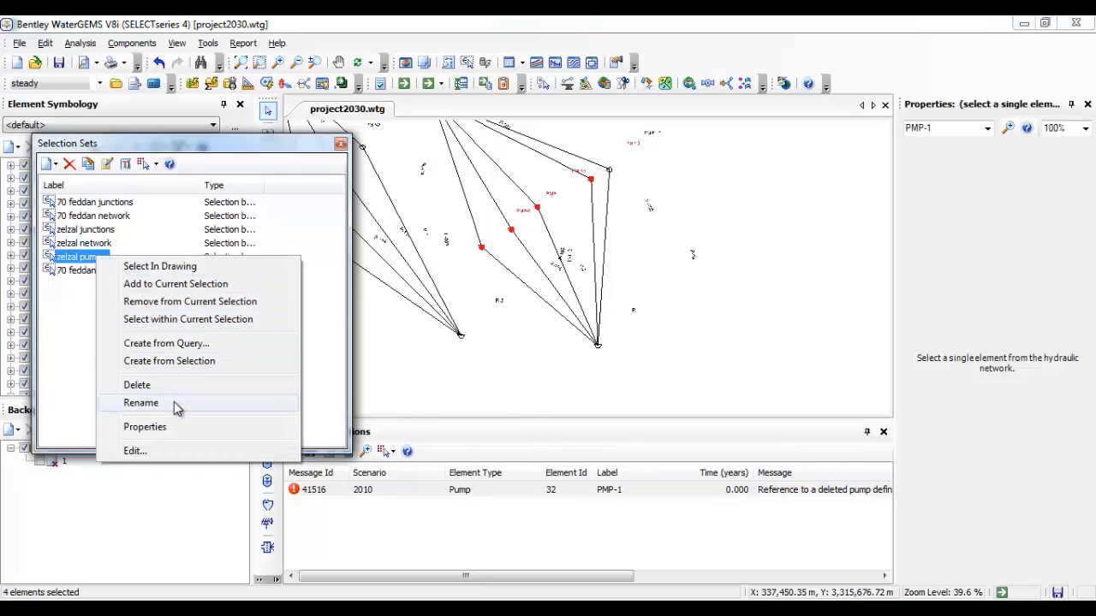
click(167, 452)
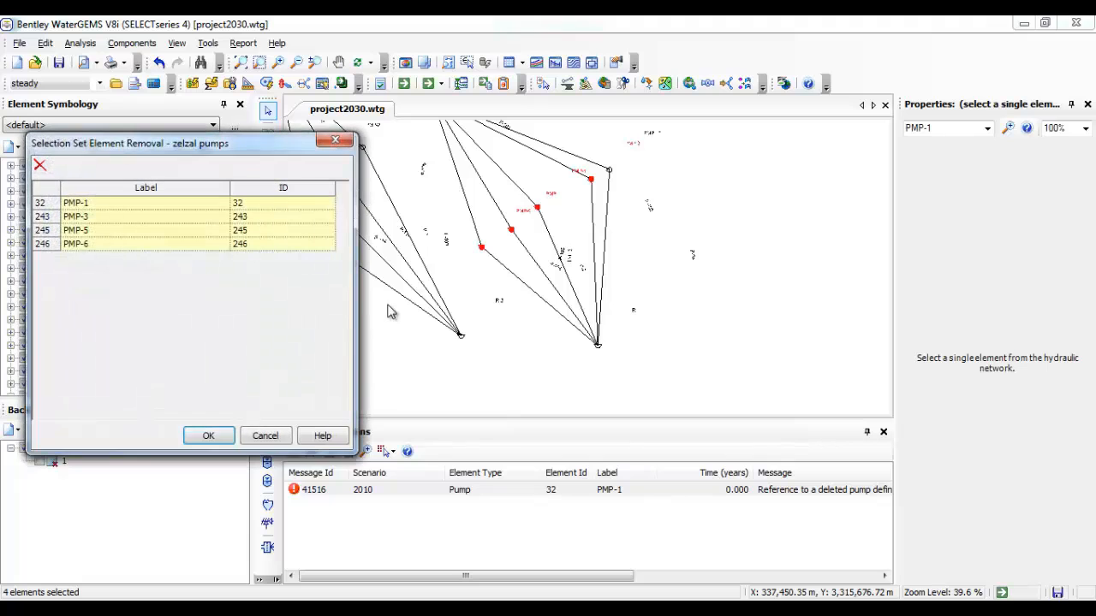
click(335, 143)
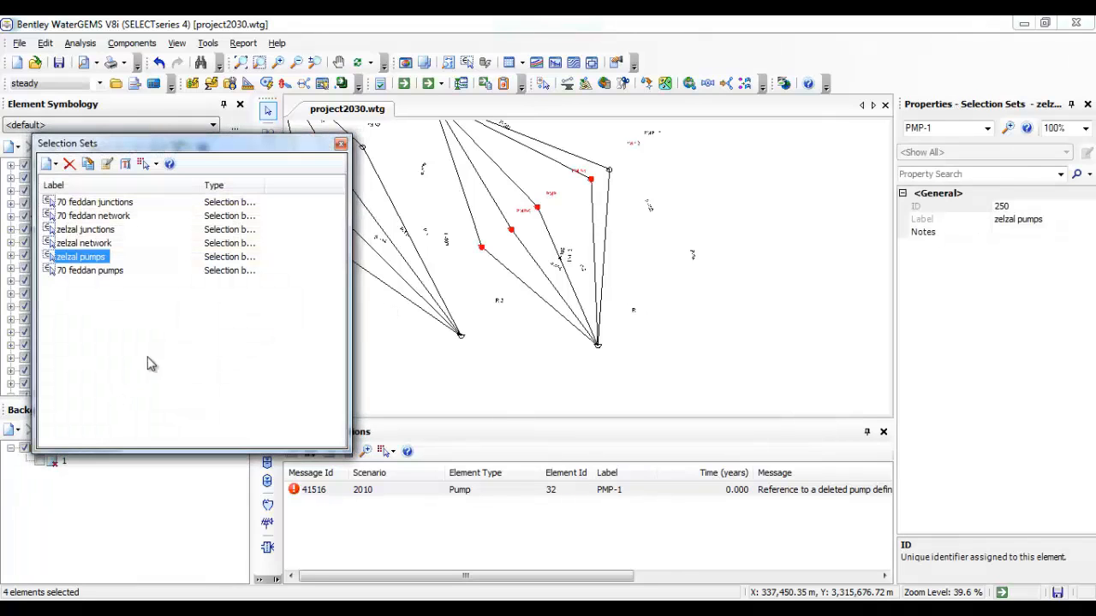
Open the selected zelzal pumps as a group in the predefined Pump Table and enlarge the table
right_click(539, 210)
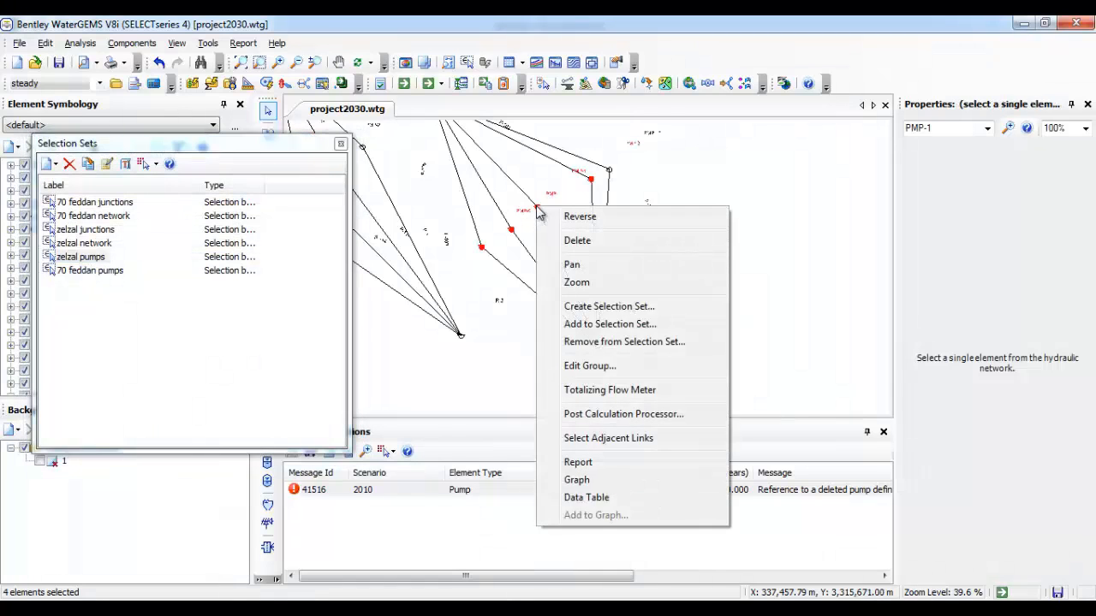
click(592, 365)
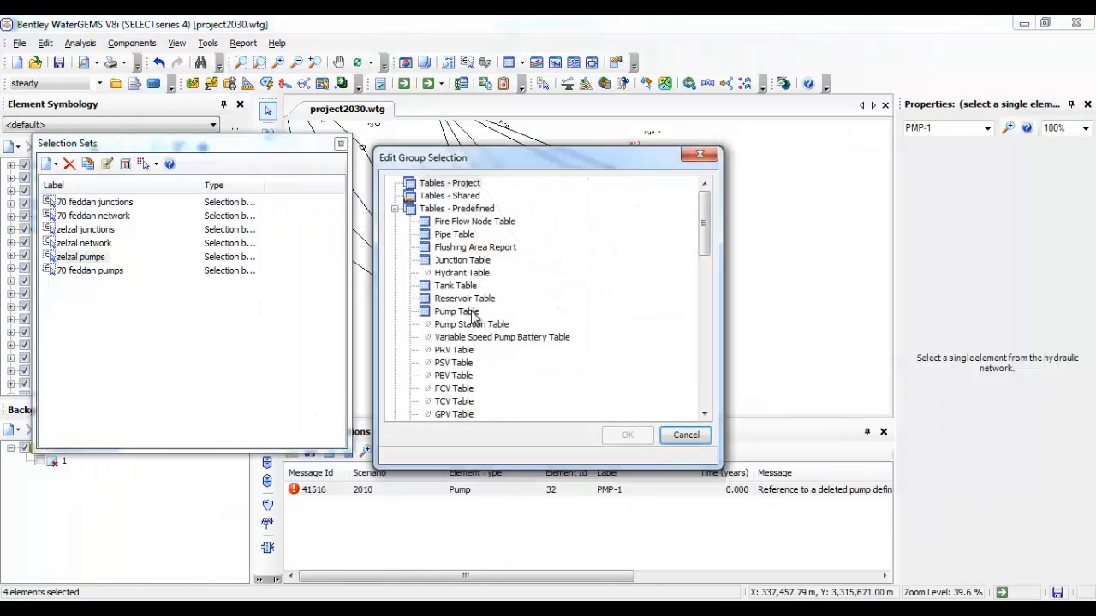
double_click(456, 312)
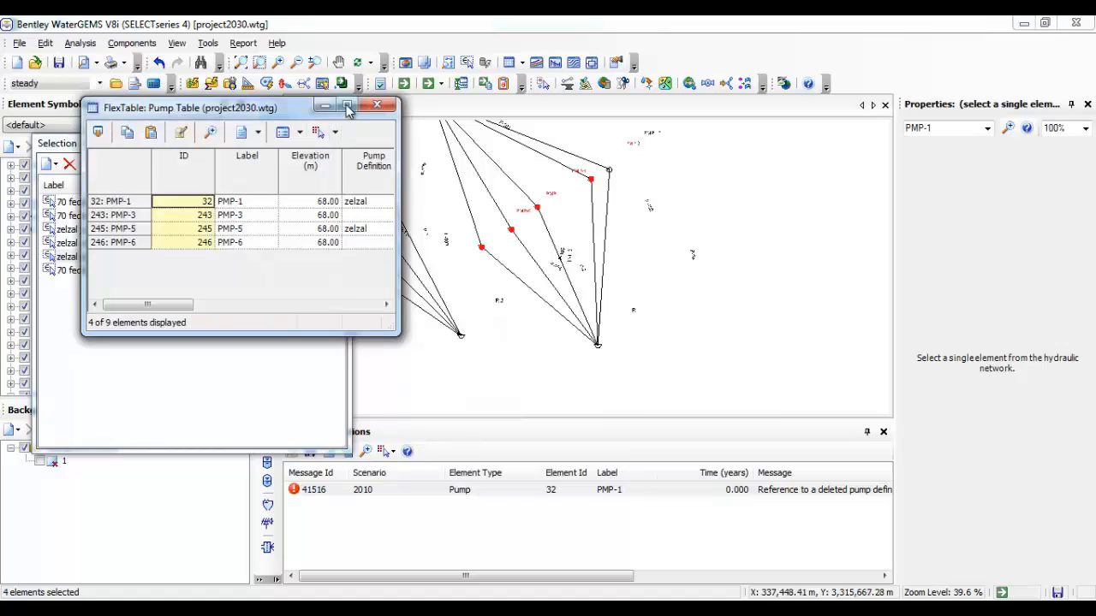
click(347, 106)
Globally set the pump definition of PMP-1, PMP-3, PMP-5 and PMP-6 to zelzal and close the table
click(289, 78)
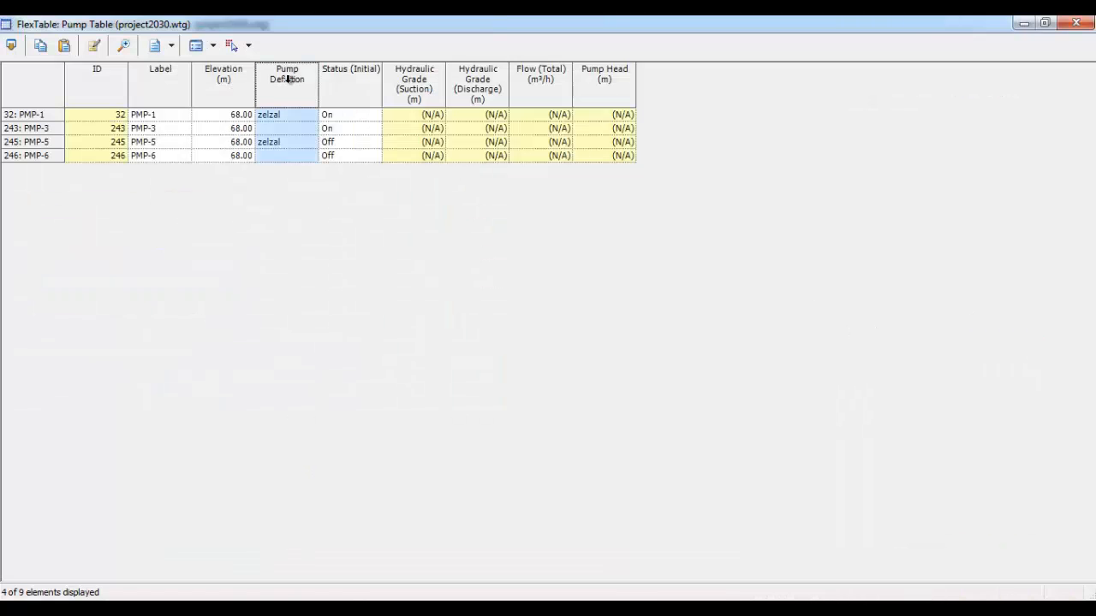
right_click(290, 79)
click(315, 88)
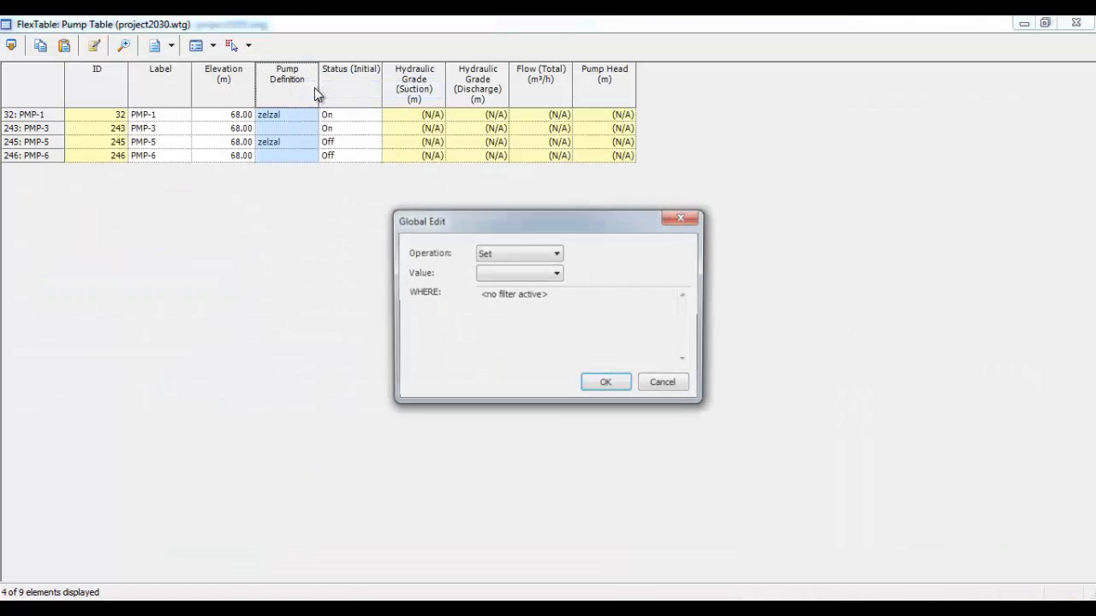
click(555, 274)
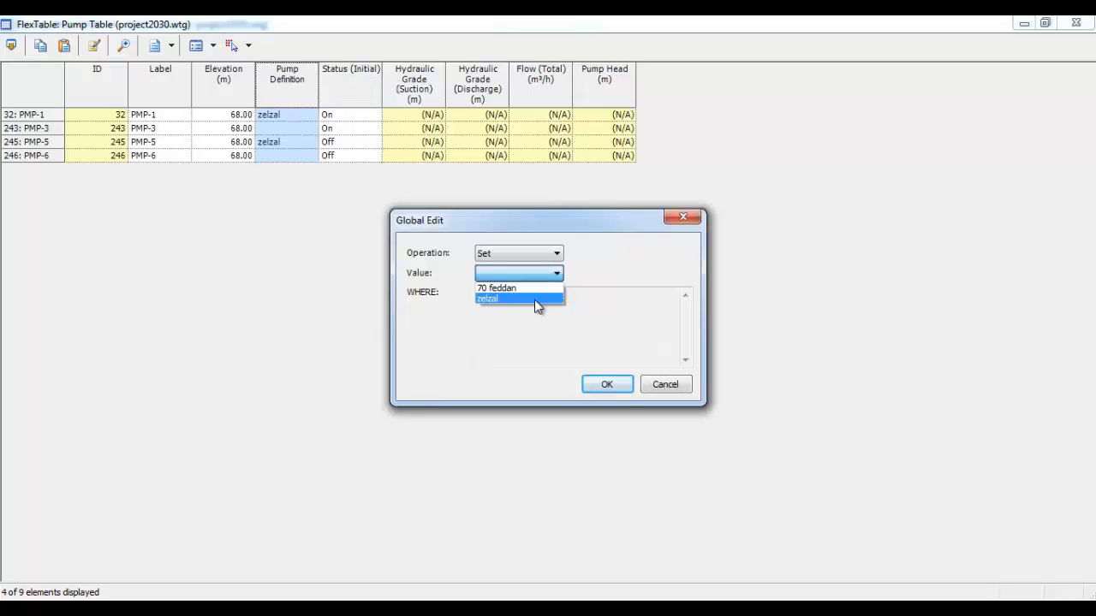
click(534, 299)
click(606, 385)
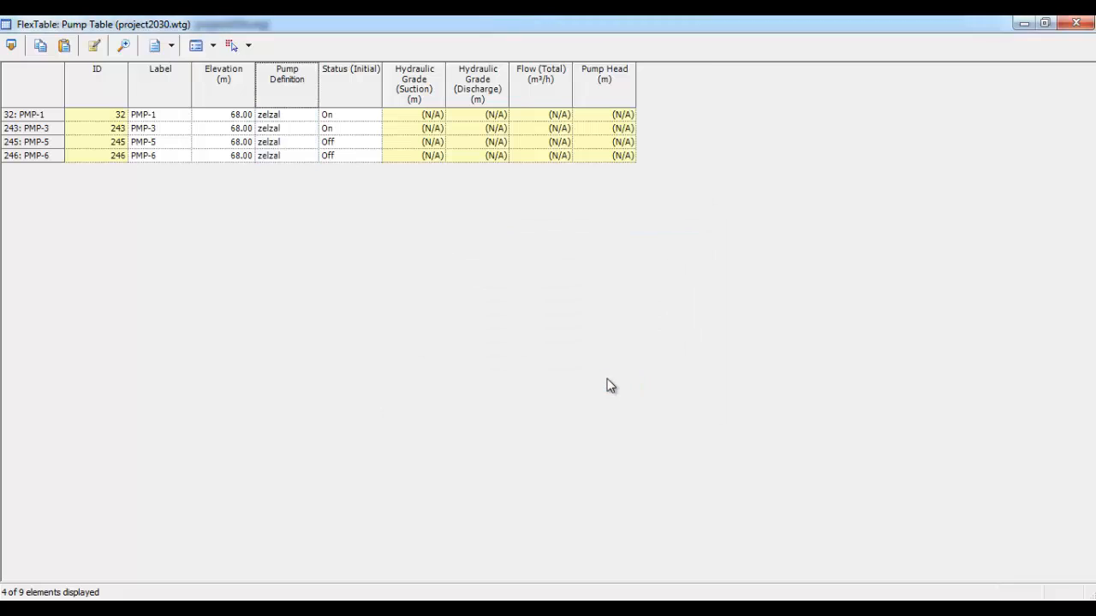
click(1077, 24)
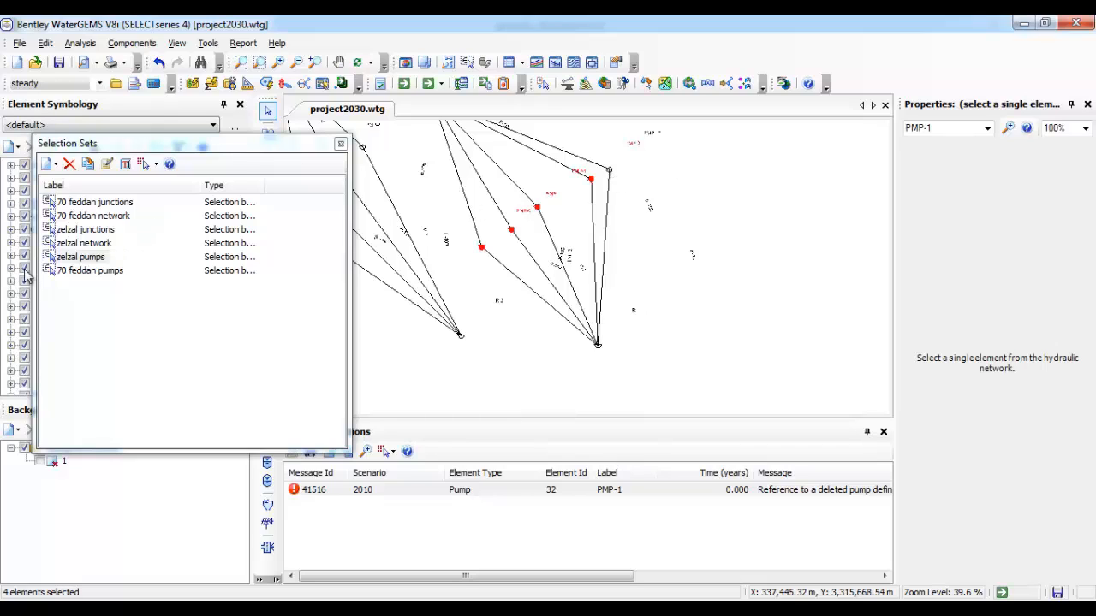
Add pump PMP-10 to the zelzal pumps selection set
right_click(610, 173)
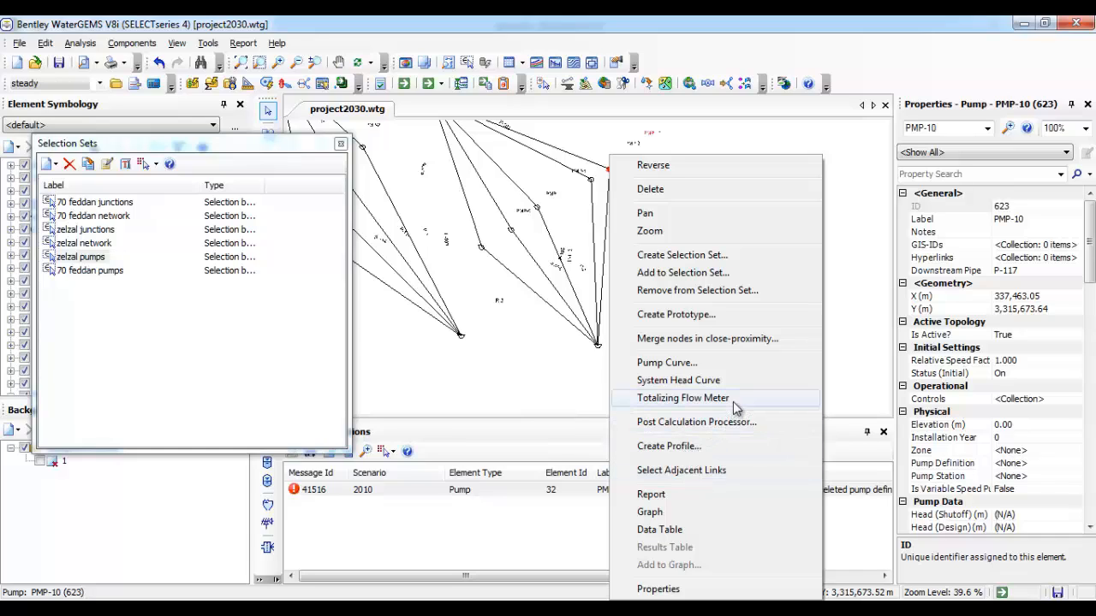
click(726, 279)
click(676, 303)
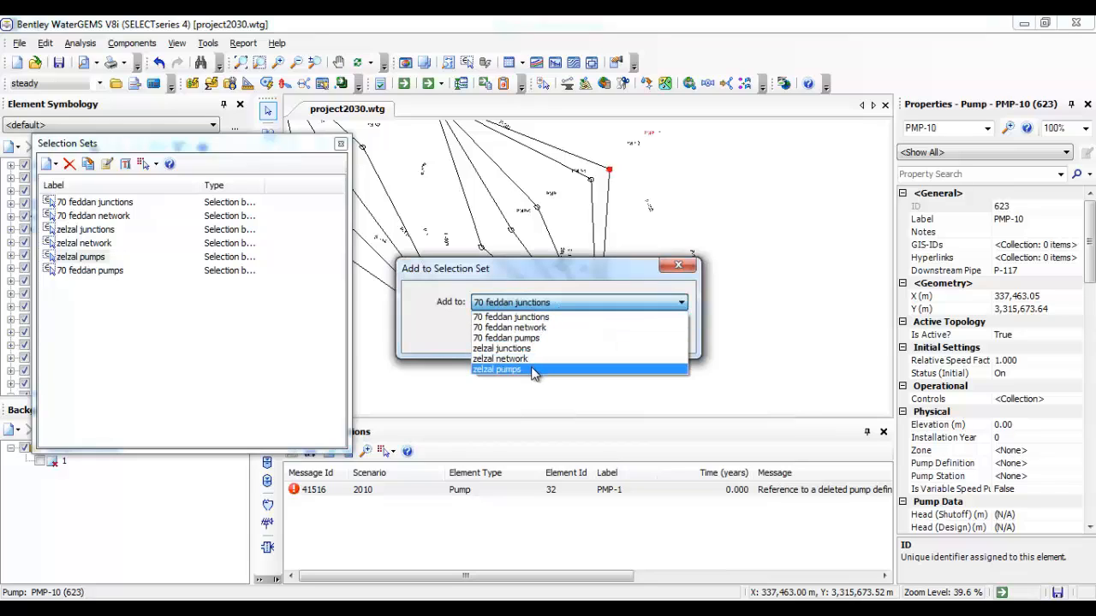
click(532, 370)
click(524, 338)
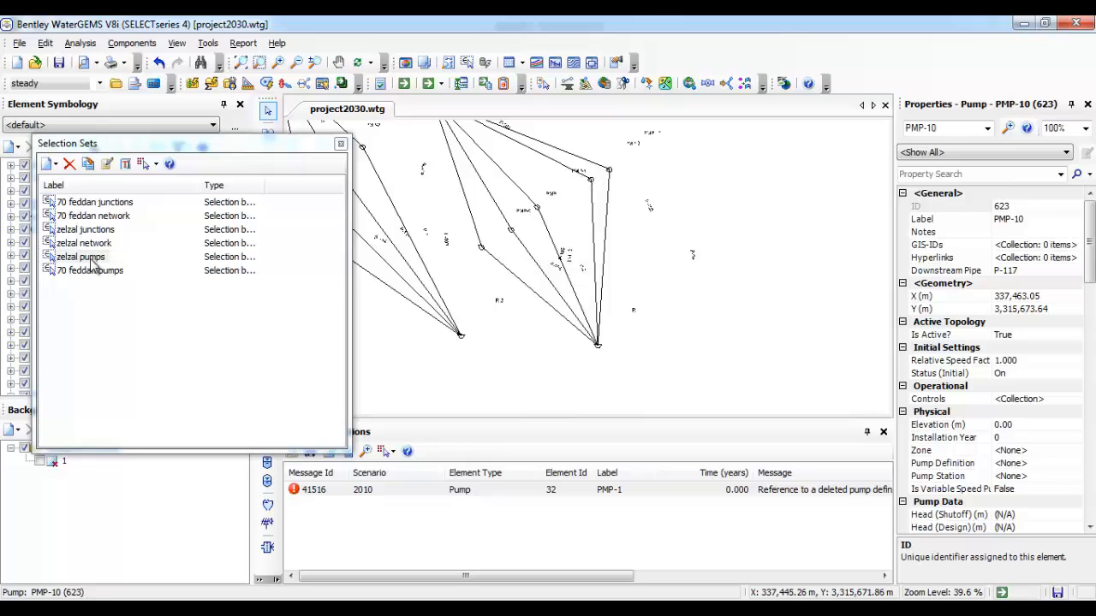
Reselect the zelzal pumps set including PMP-10 and open its pumps for group editing in the Pump Table
double_click(86, 257)
right_click(590, 177)
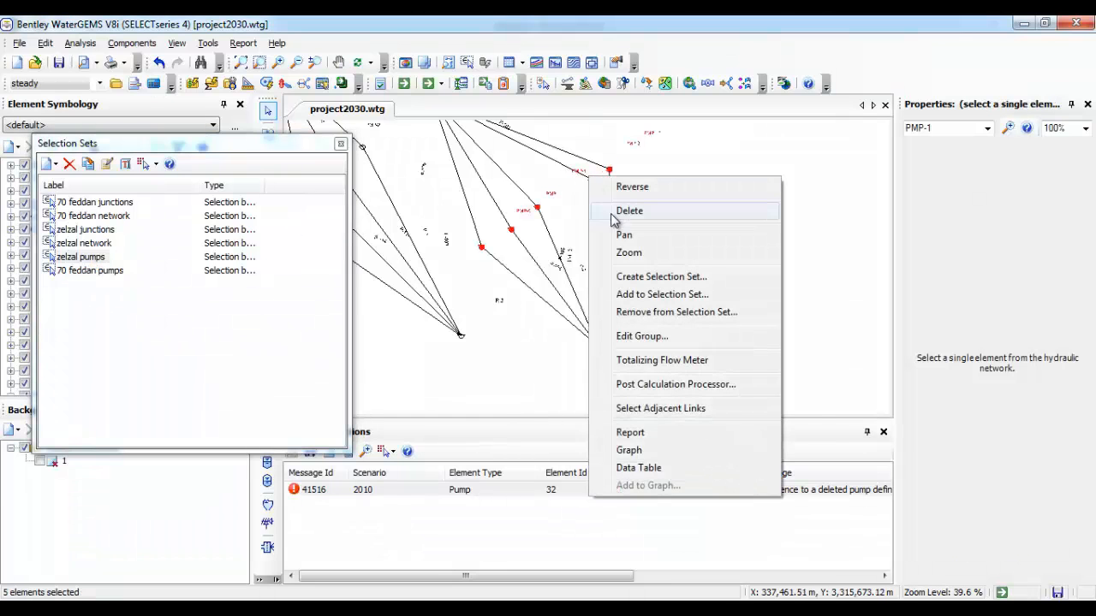
click(655, 336)
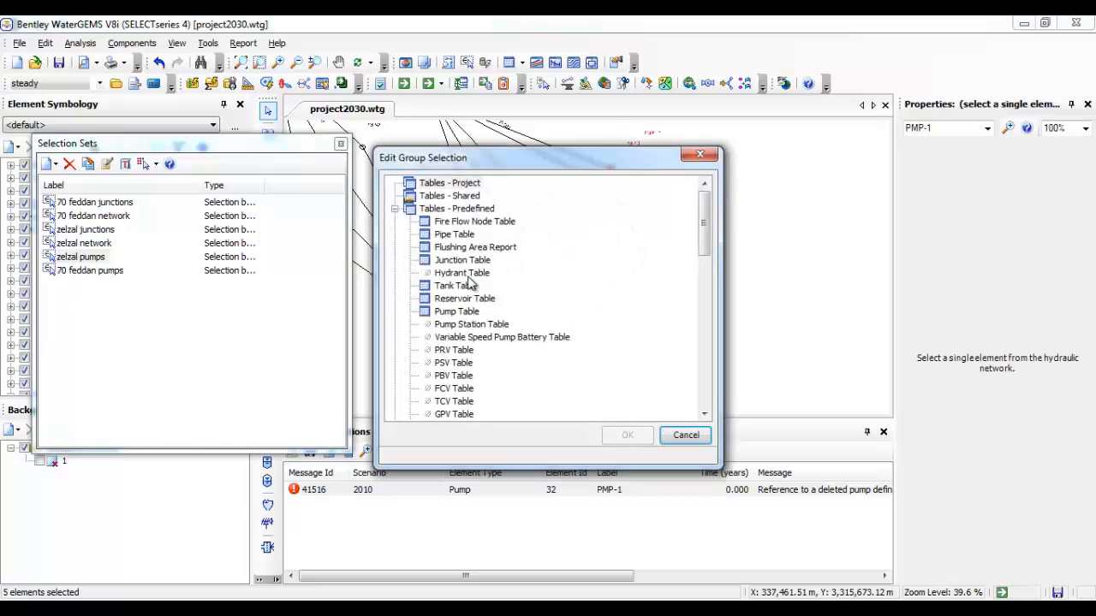
double_click(459, 313)
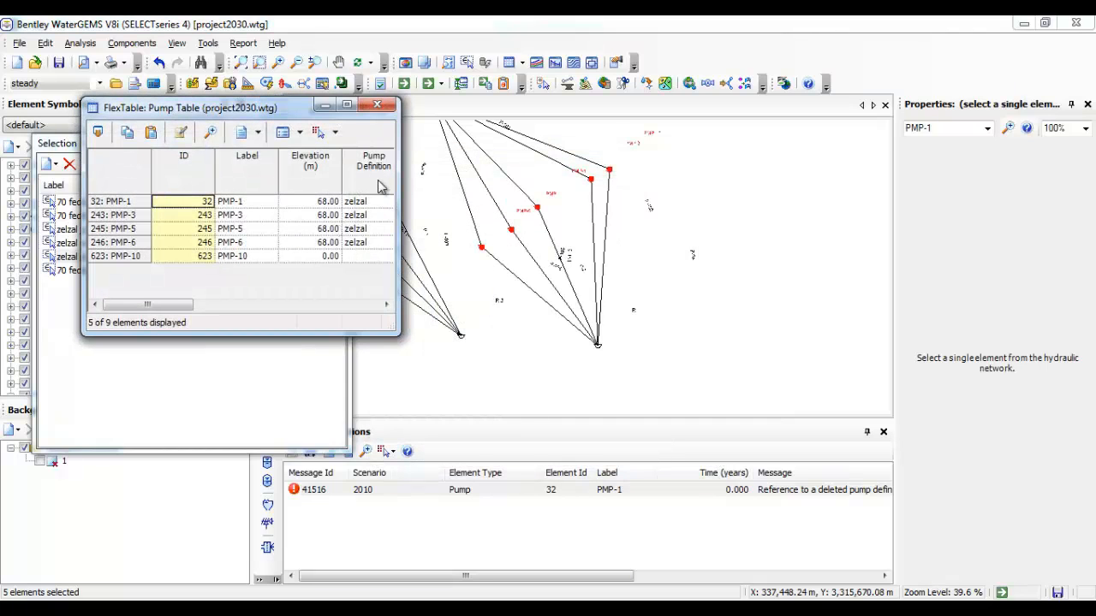
Apply the zelzal pump definition to every pump in the table, including PMP-10, and close the table and the selection sets
right_click(381, 187)
click(449, 188)
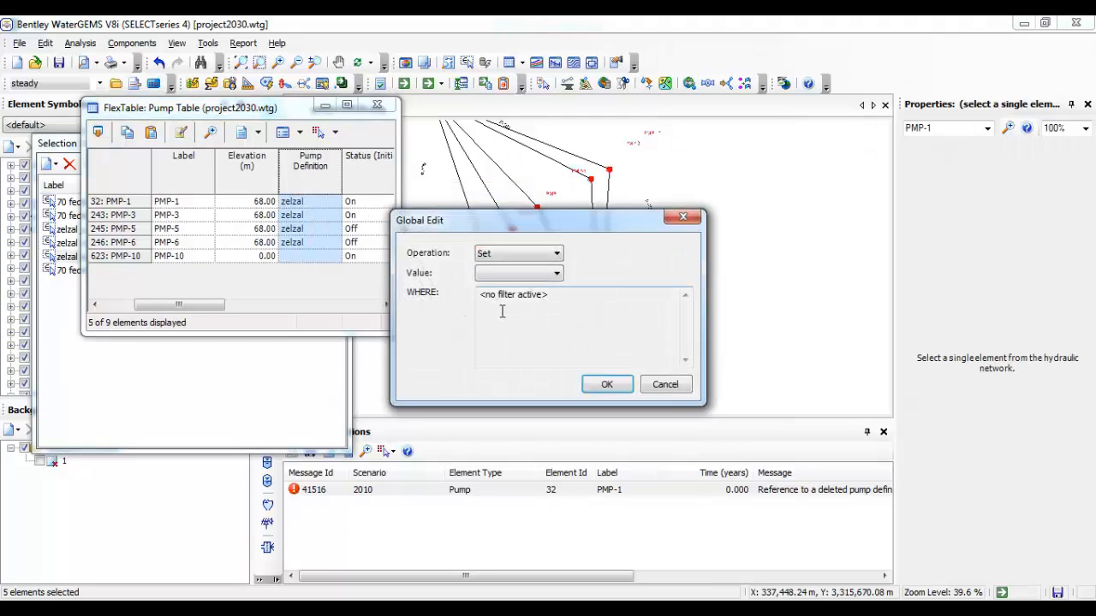
click(556, 273)
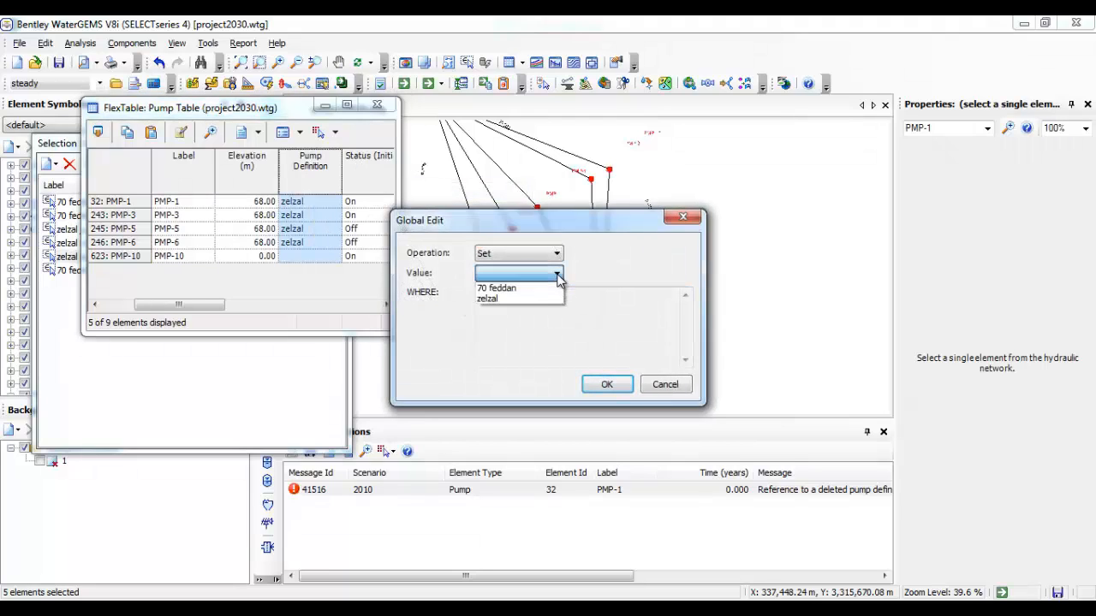
click(540, 299)
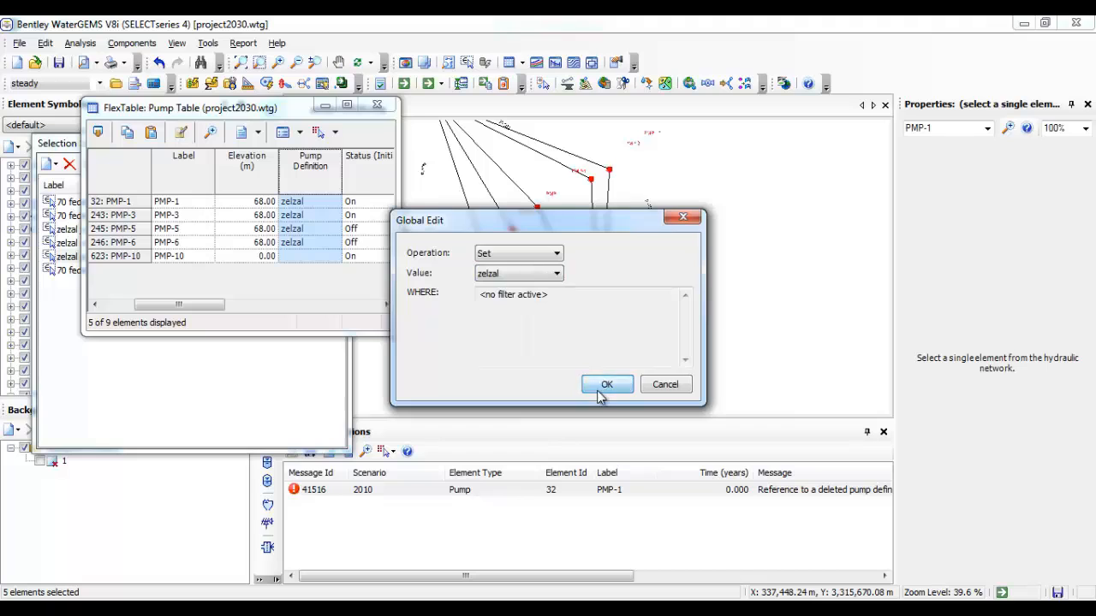
click(606, 384)
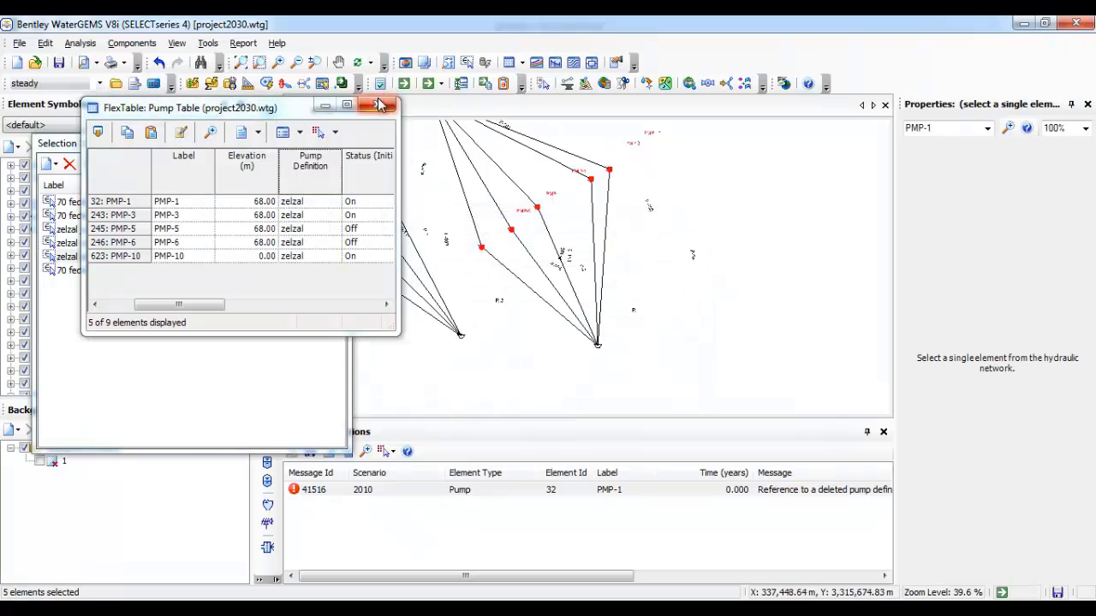
click(377, 104)
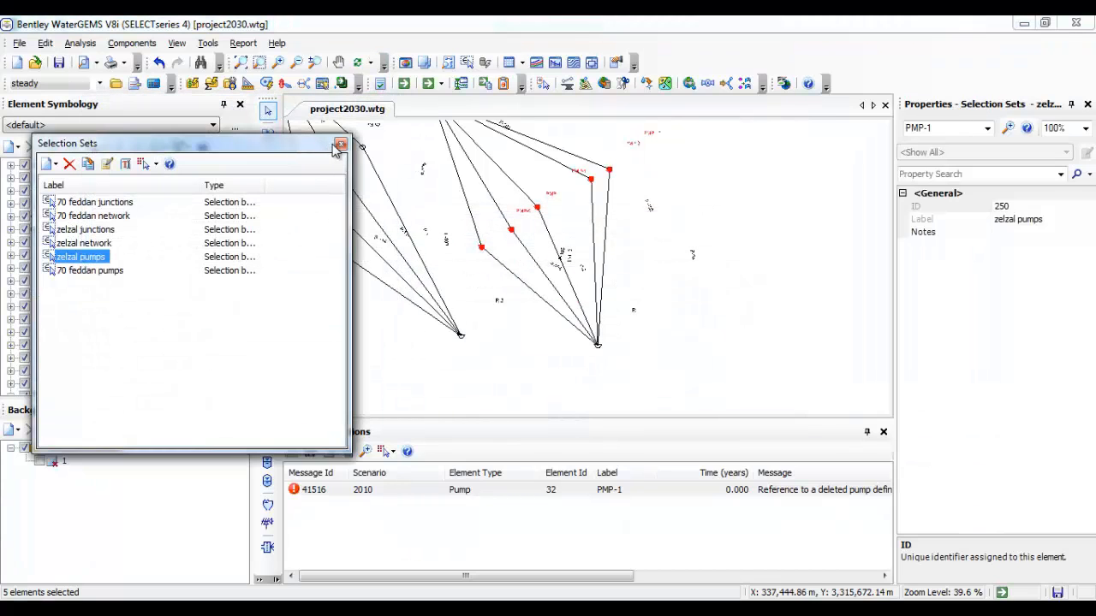
click(339, 143)
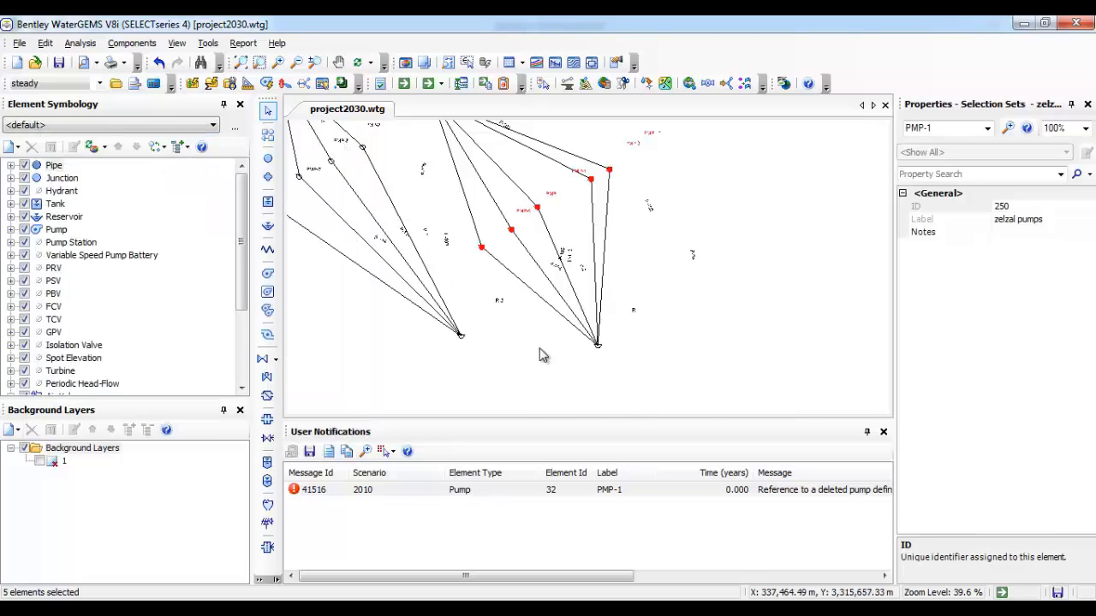
Select the 70 feddan pumps selection set in the drawing and start a group edit of its pumps
scroll(428, 340, down, 2)
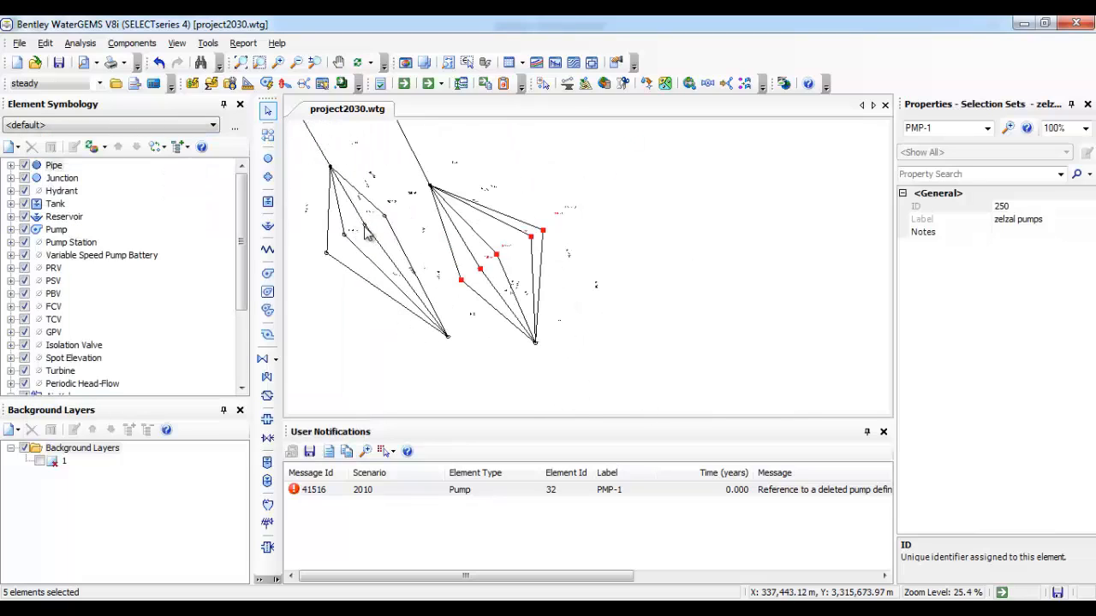
click(208, 43)
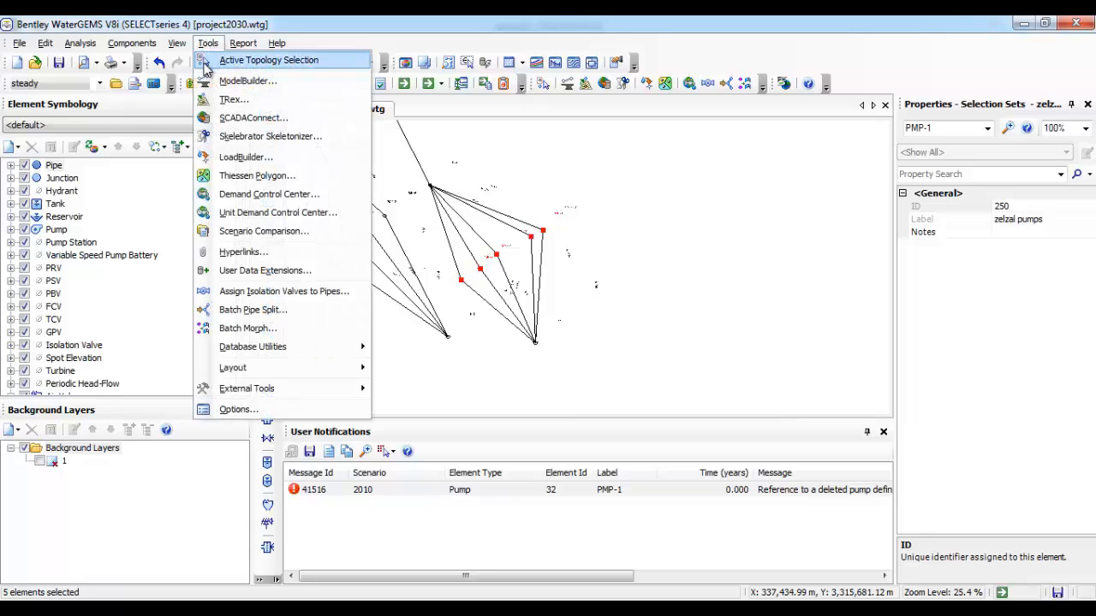
mouse_move(176, 43)
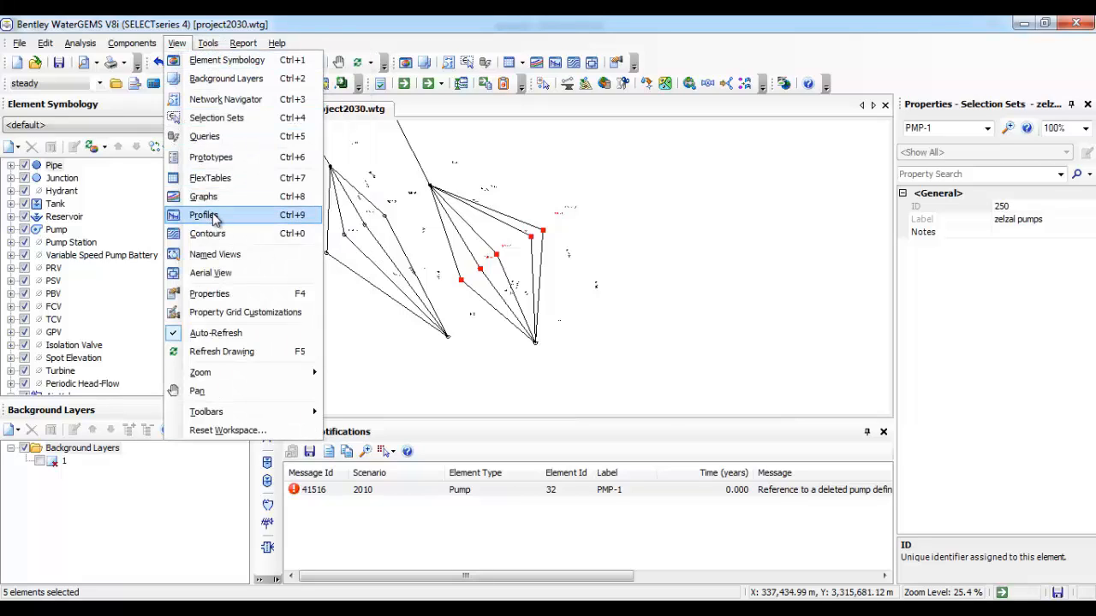
click(212, 125)
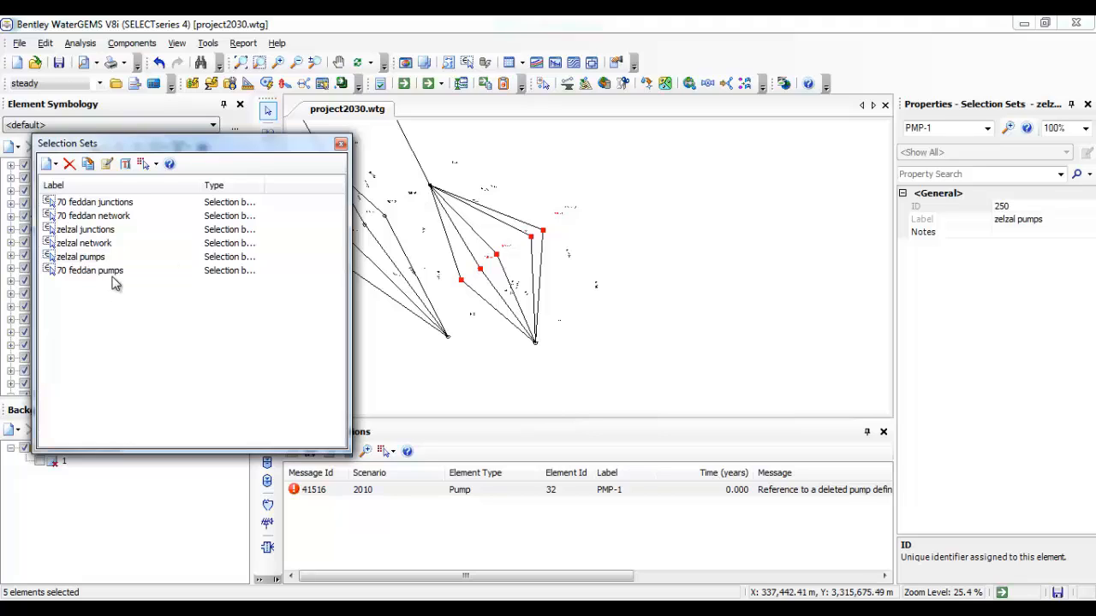
double_click(118, 271)
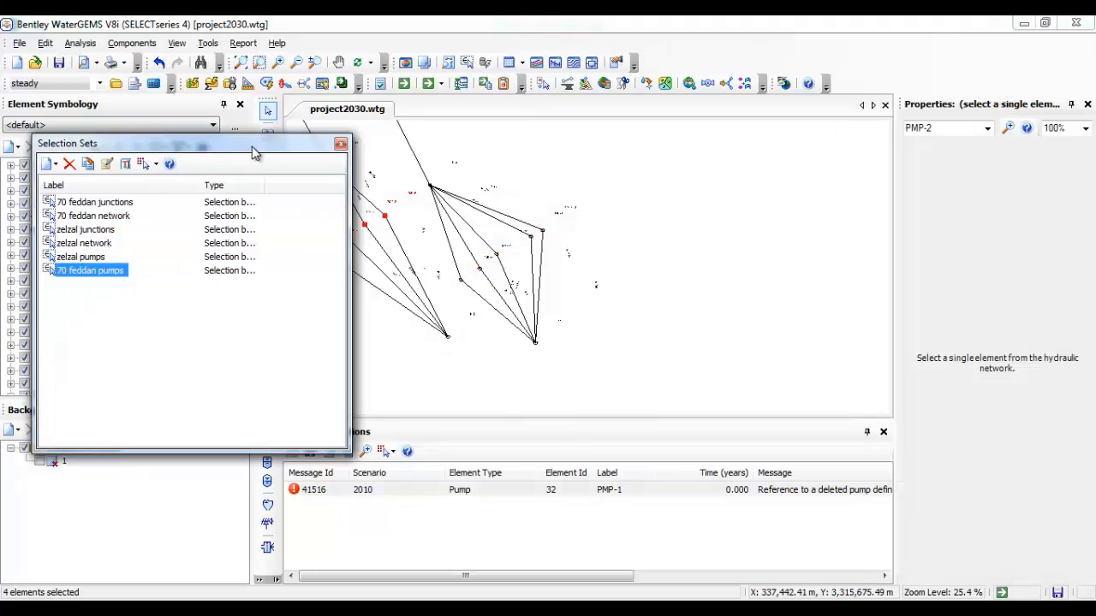
drag(254, 152, 274, 277)
right_click(366, 226)
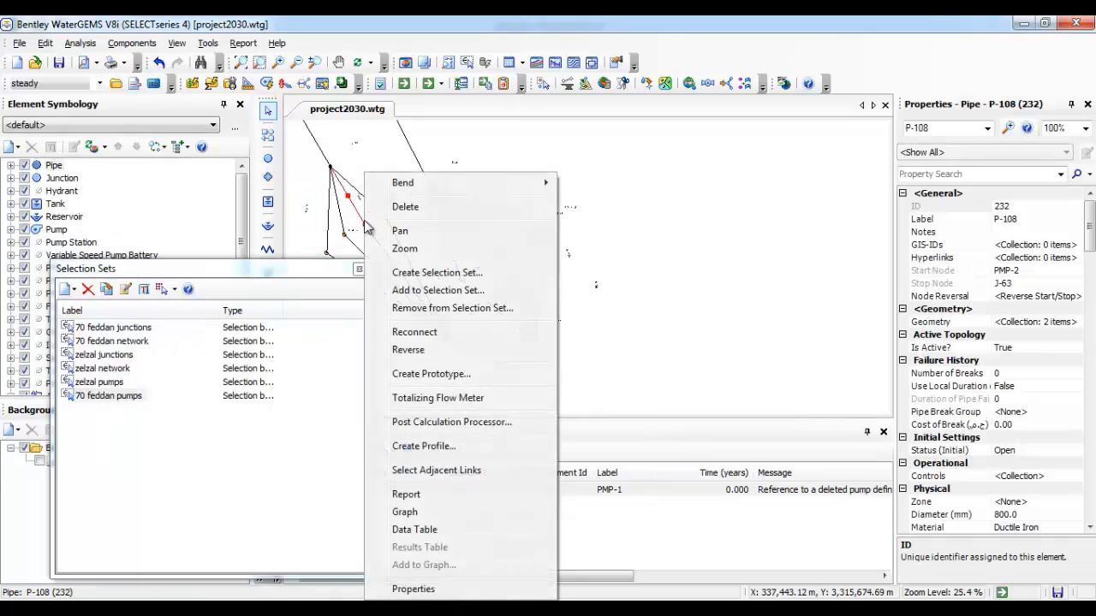
double_click(112, 395)
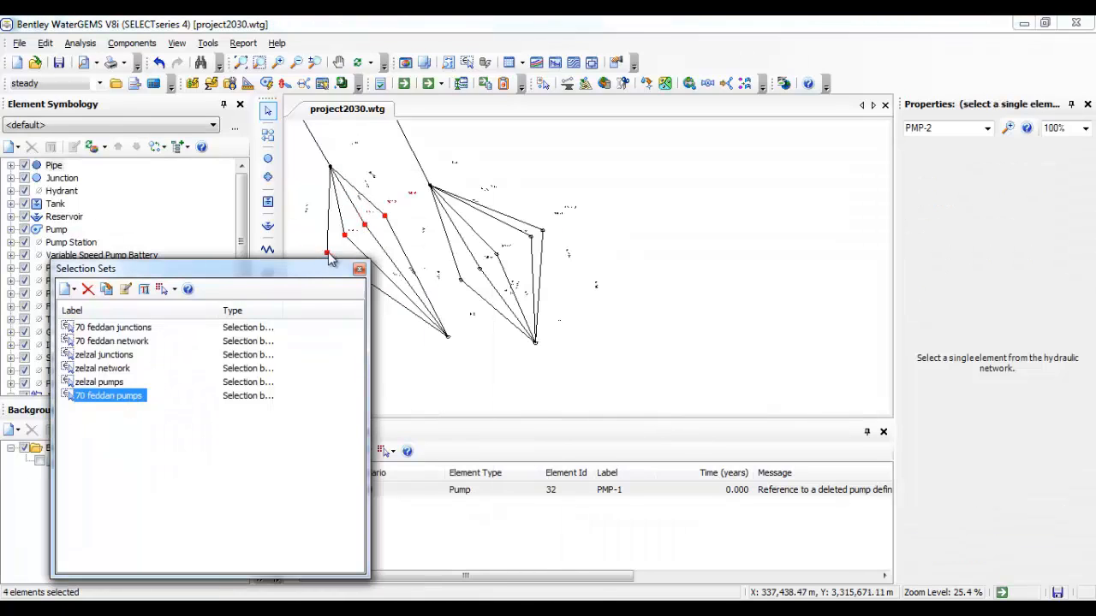
right_click(367, 228)
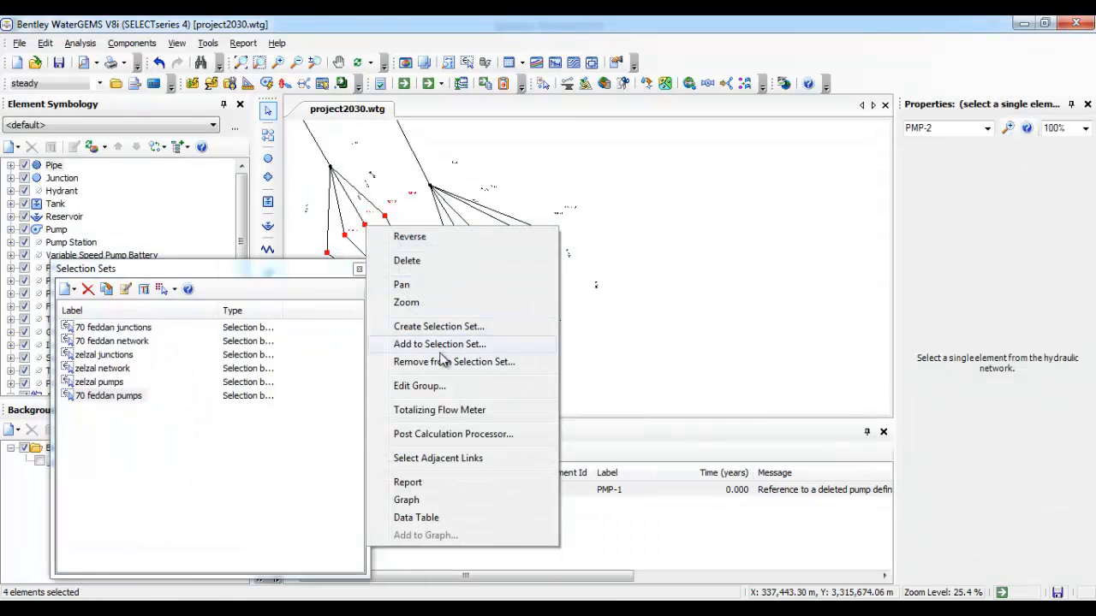
click(442, 386)
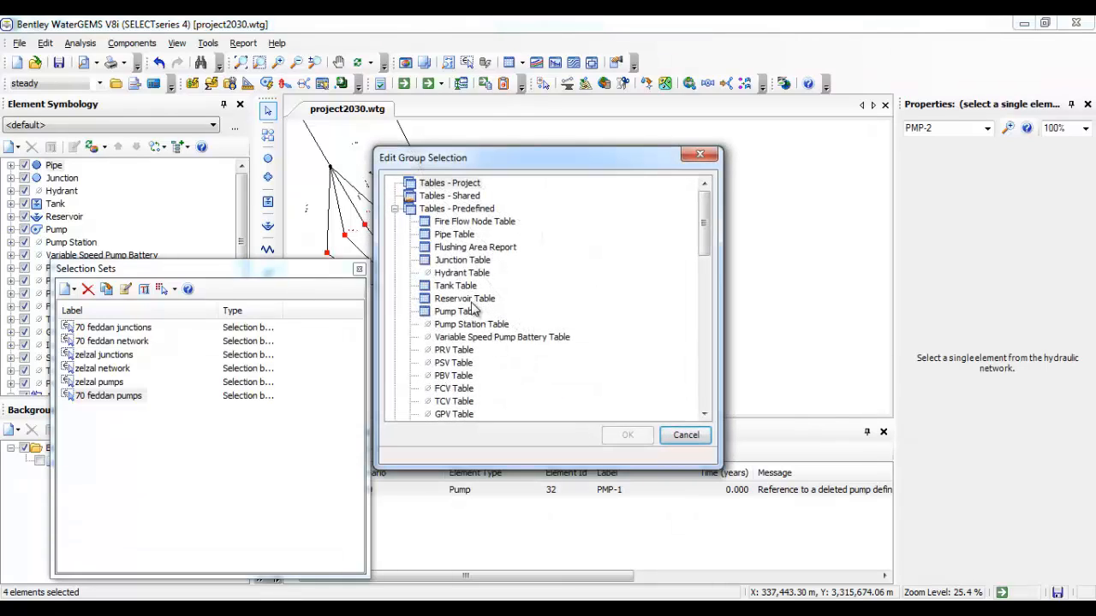
Open the pump table for the selected 70 feddan pumps and globally set their pump definition to 70 feddan
double_click(456, 312)
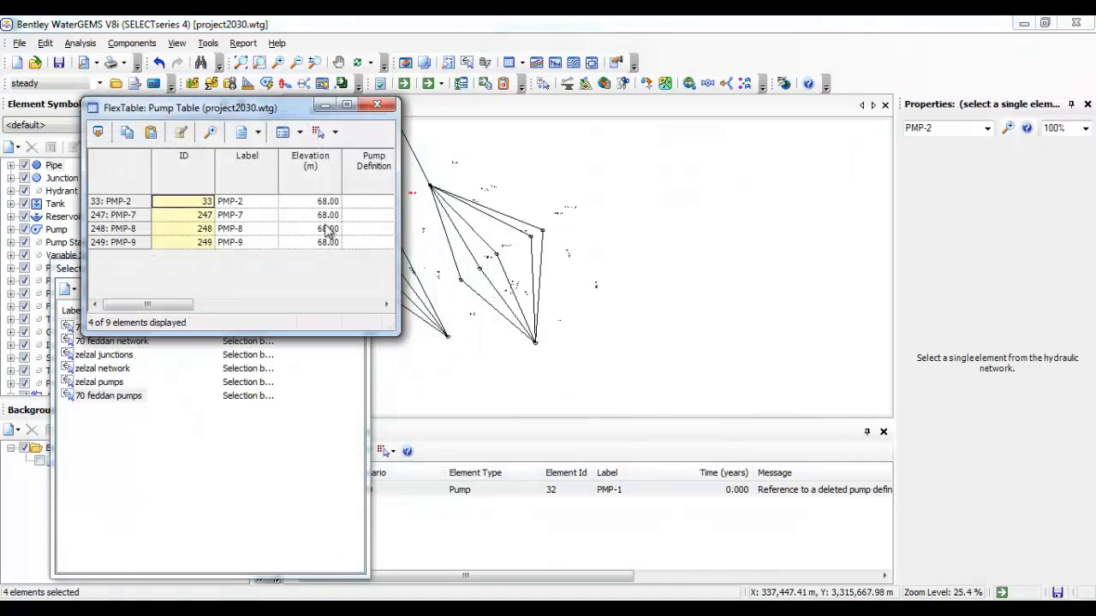
click(348, 105)
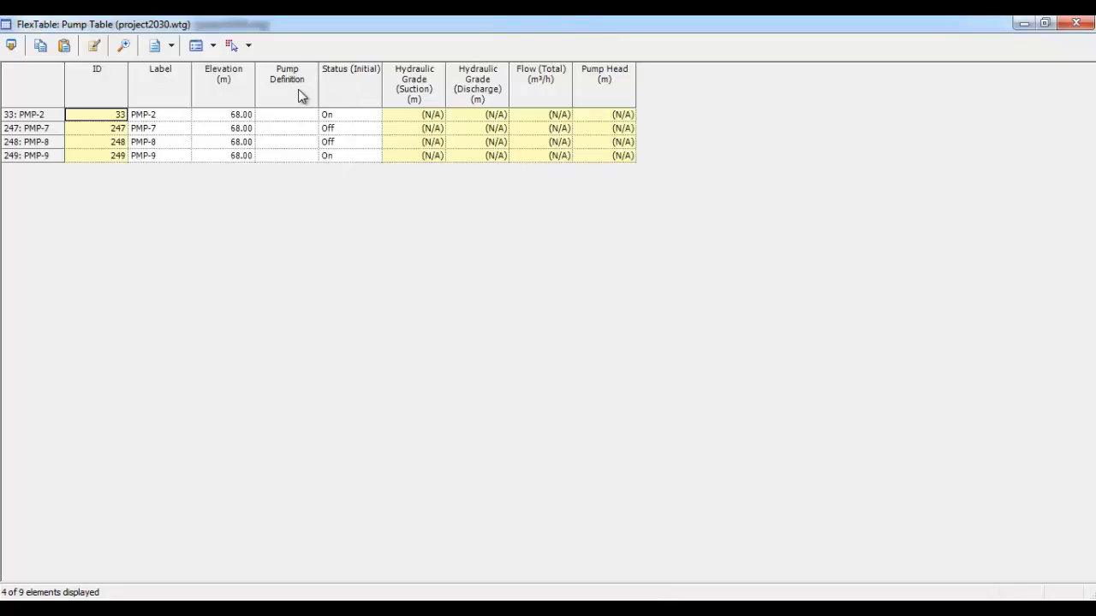
right_click(297, 89)
click(334, 100)
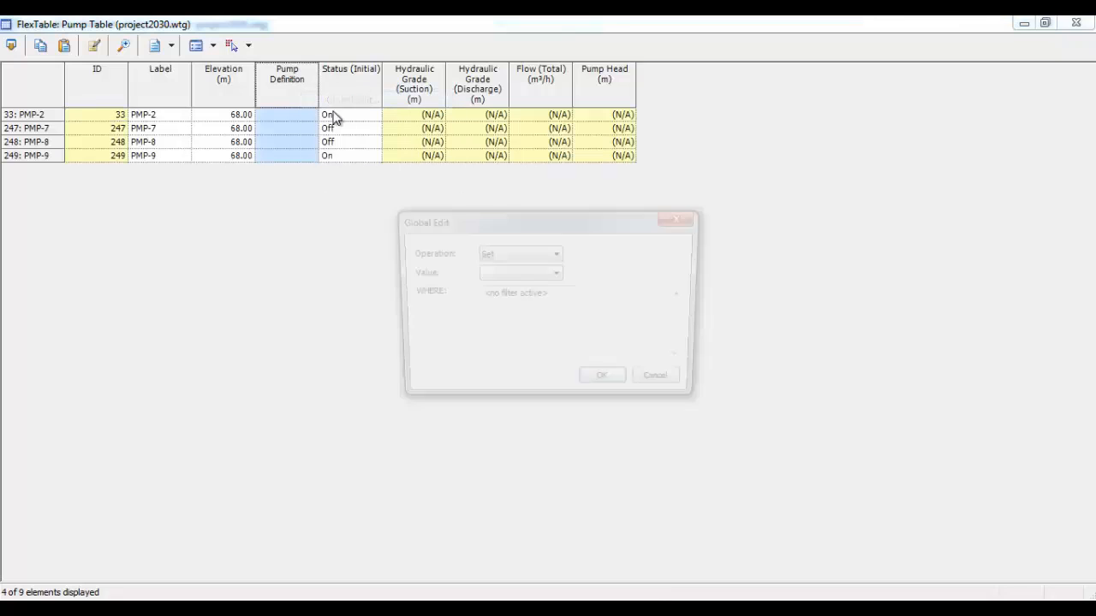
click(529, 272)
click(523, 288)
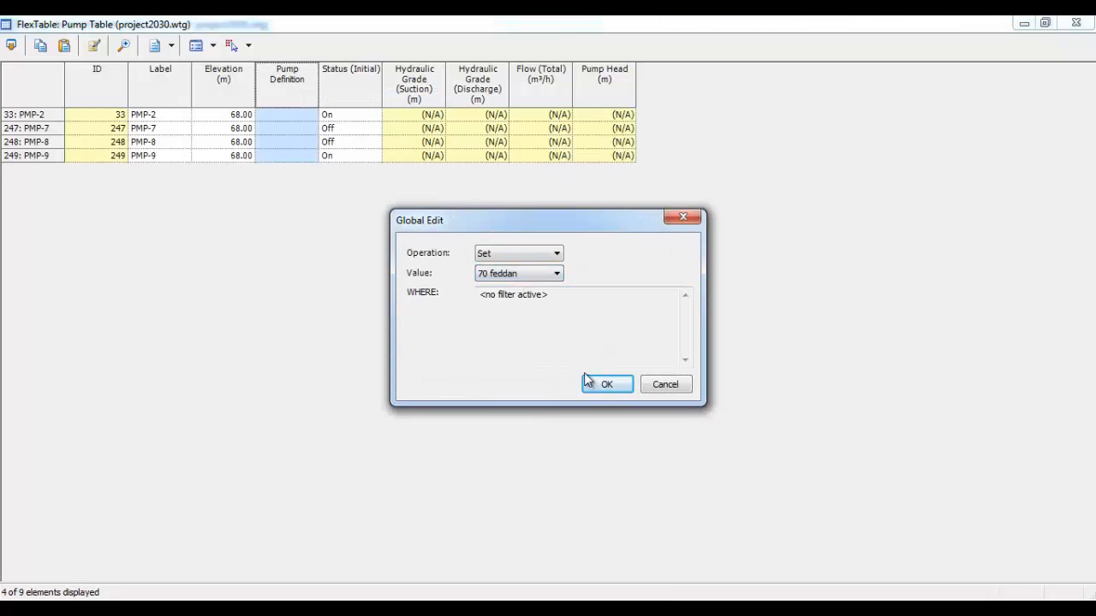
click(591, 384)
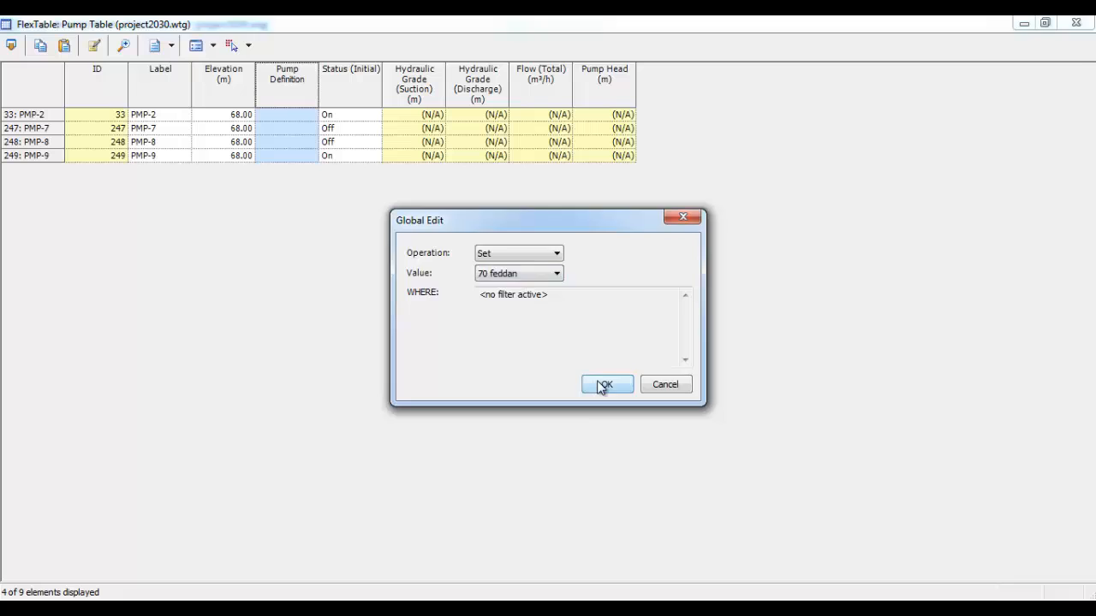
click(1084, 23)
click(359, 268)
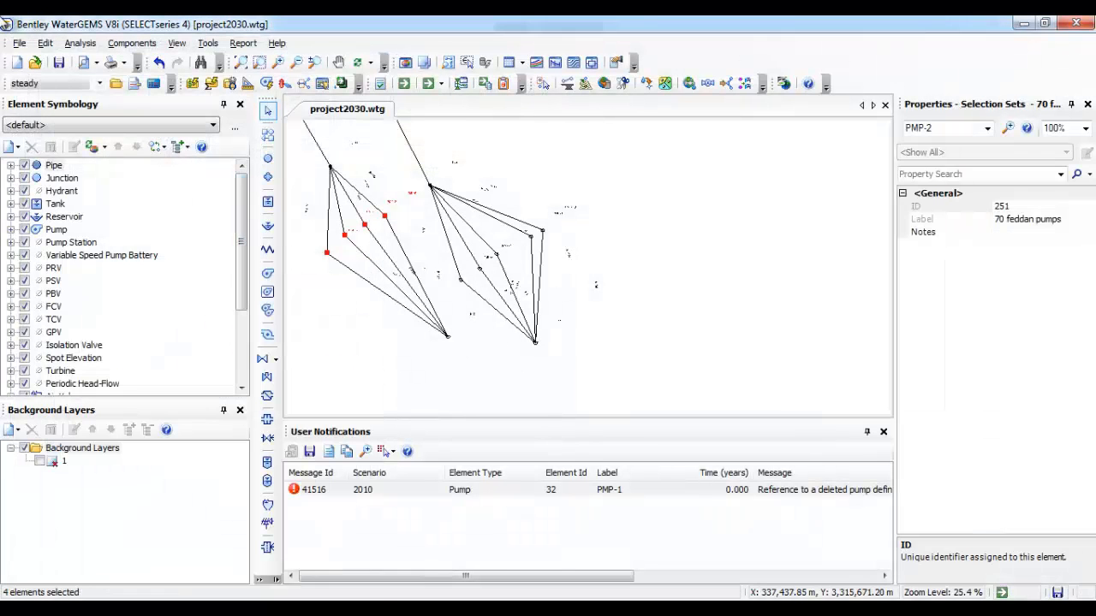
Activate the 2010 scenario and check the pump definitions of the four 70 feddan pumps in their pump table
click(100, 83)
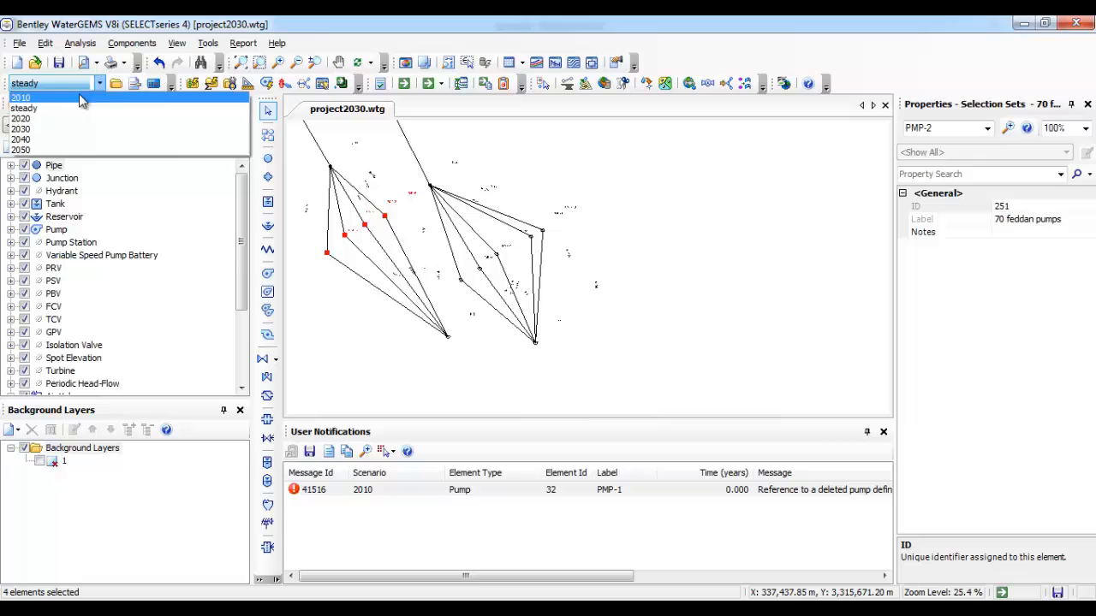
click(80, 98)
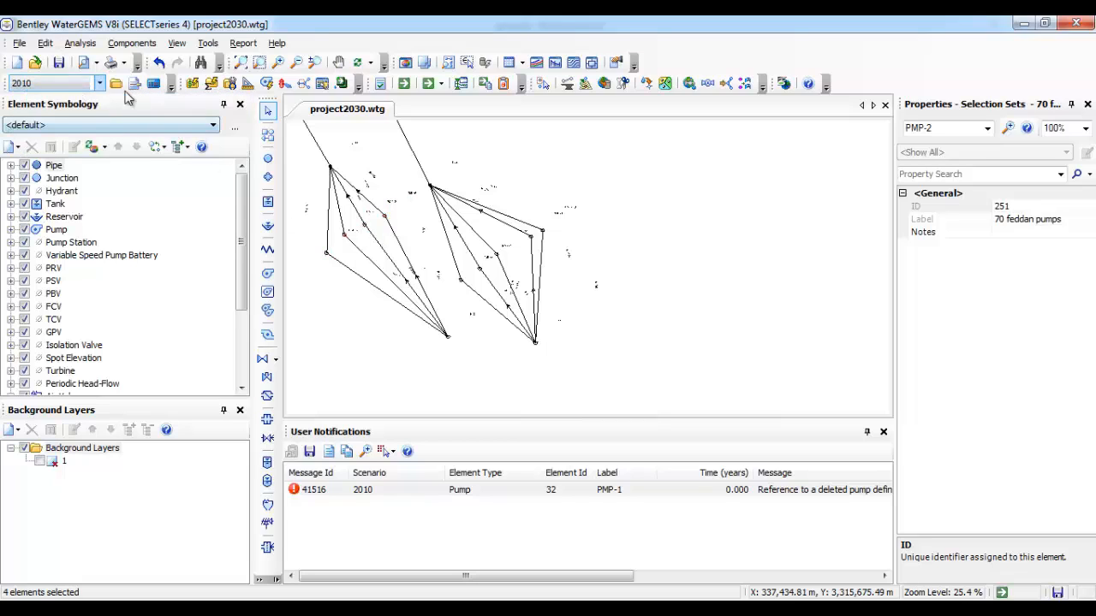
click(384, 216)
ctrl+click(365, 224)
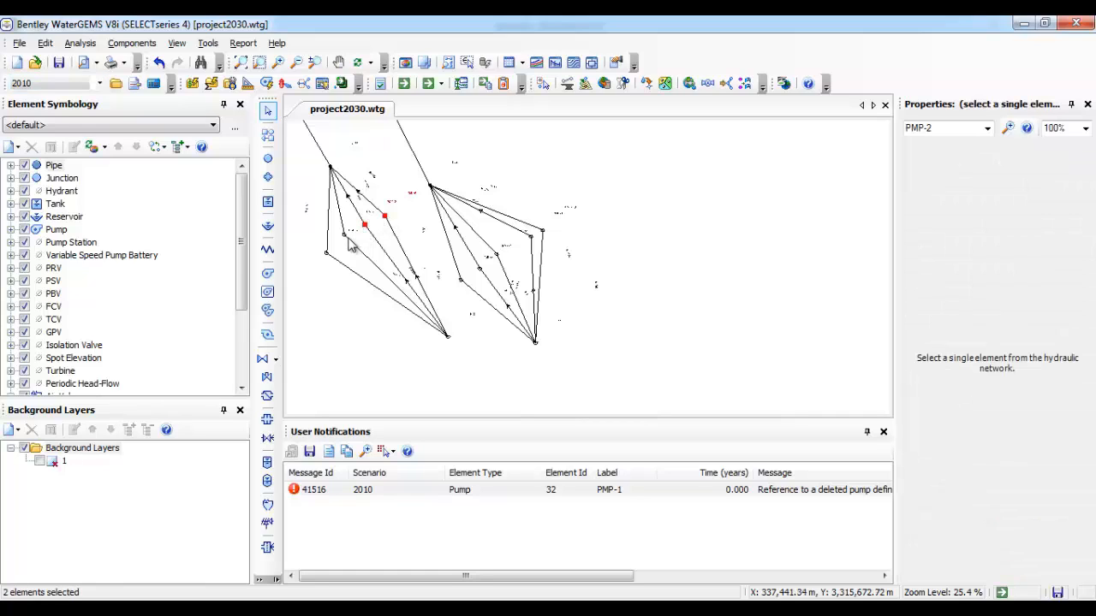
ctrl+click(325, 253)
right_click(326, 256)
click(387, 416)
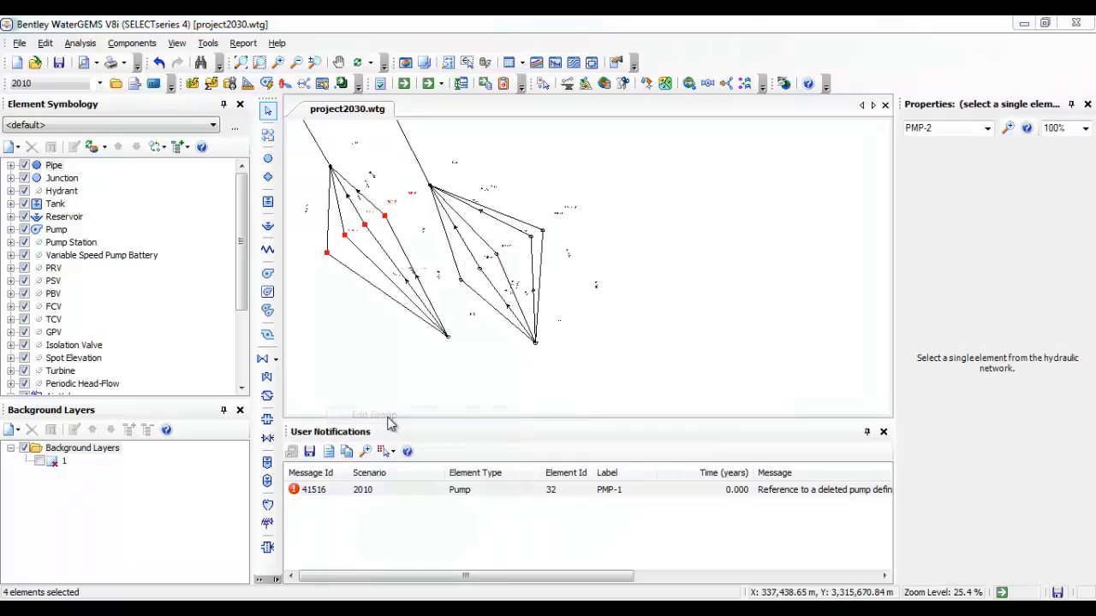
double_click(454, 311)
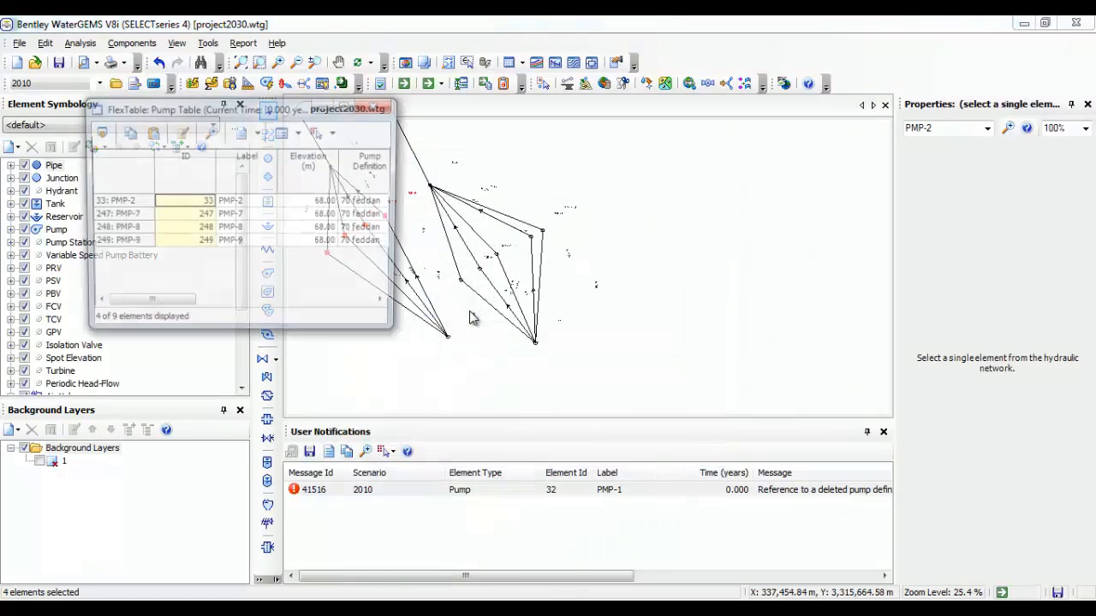
click(376, 105)
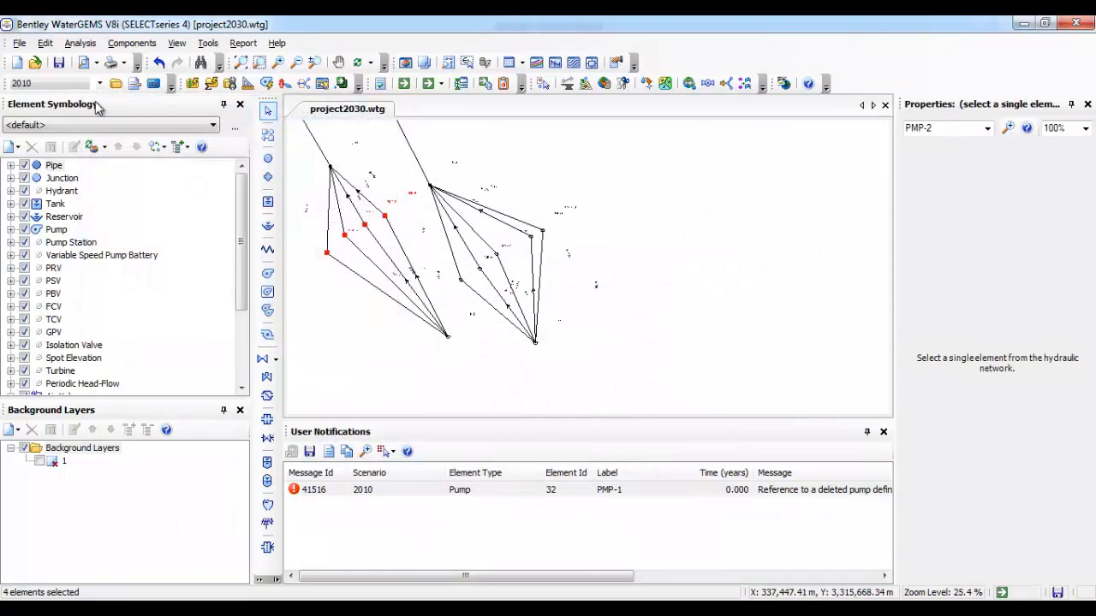
Activate the 2020 scenario and open the pump table for the 70 feddan pumps selection set
click(100, 83)
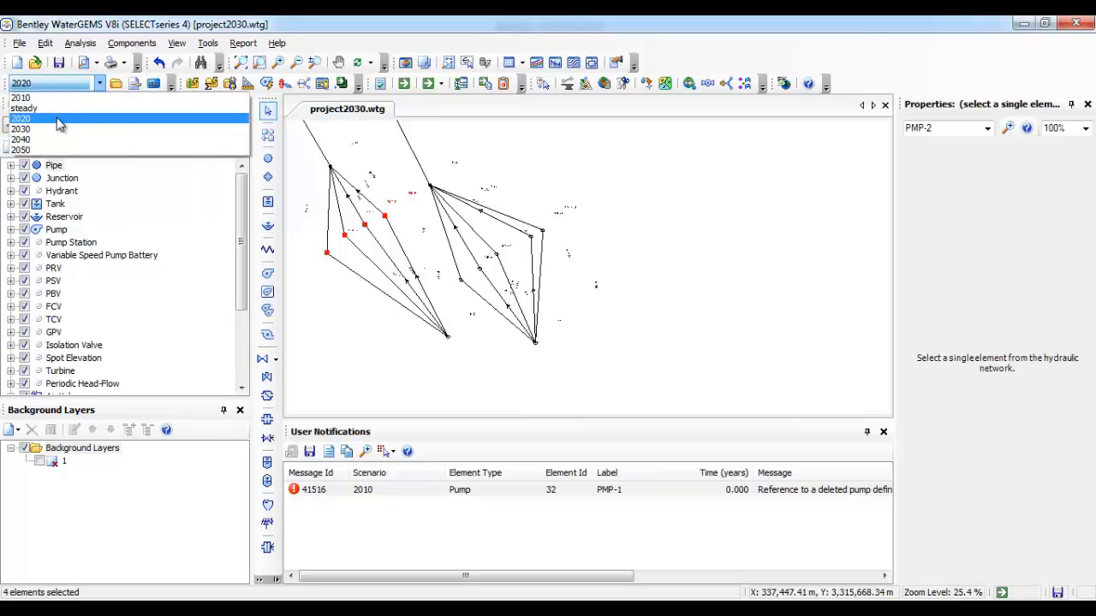
click(52, 112)
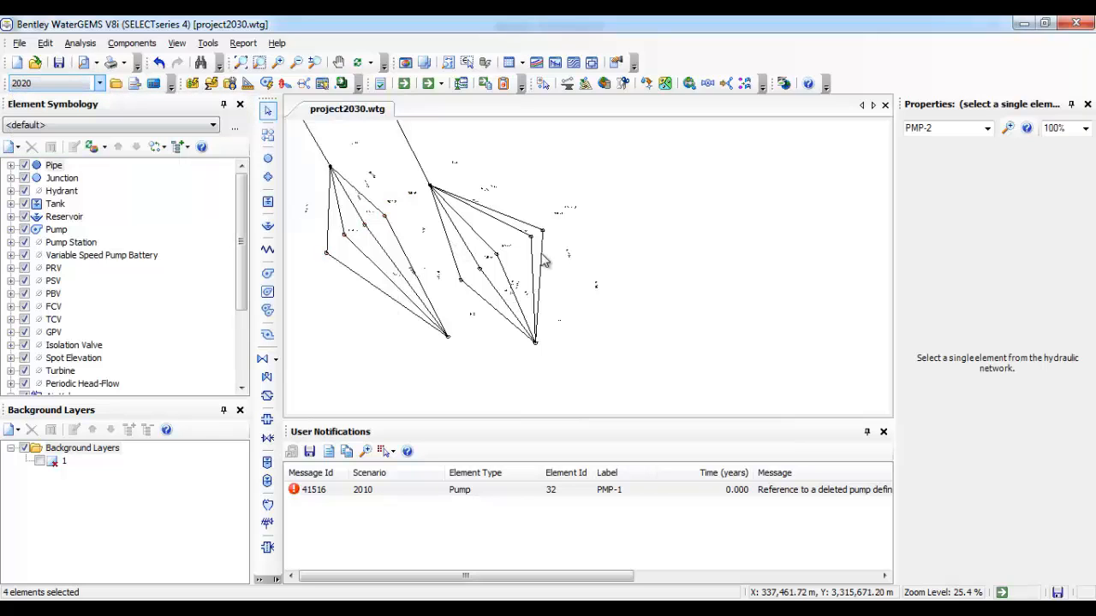
click(207, 43)
mouse_move(178, 44)
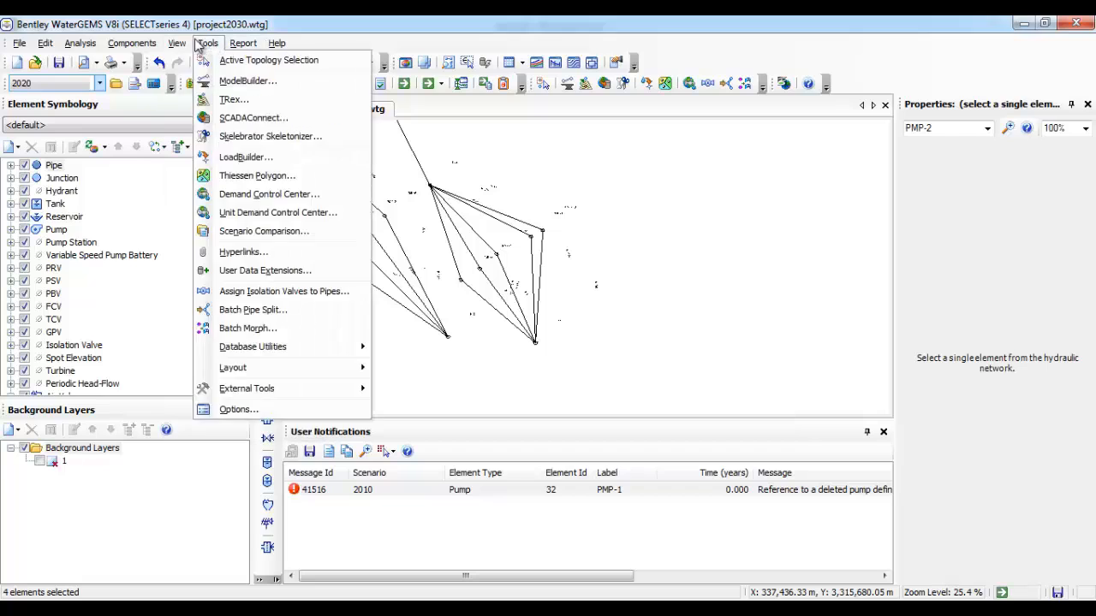
click(216, 117)
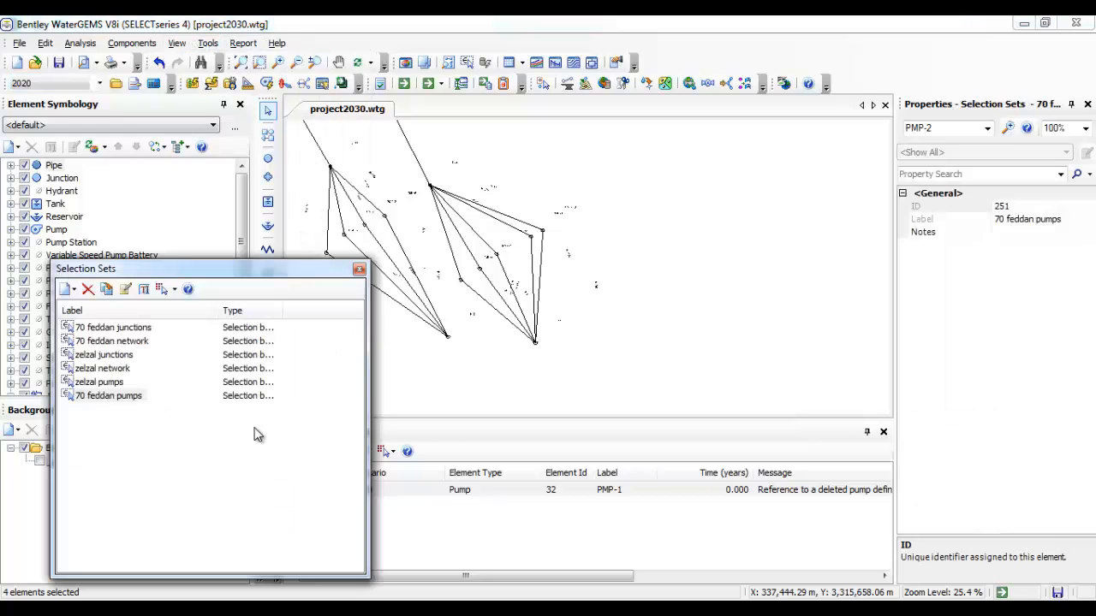
click(100, 396)
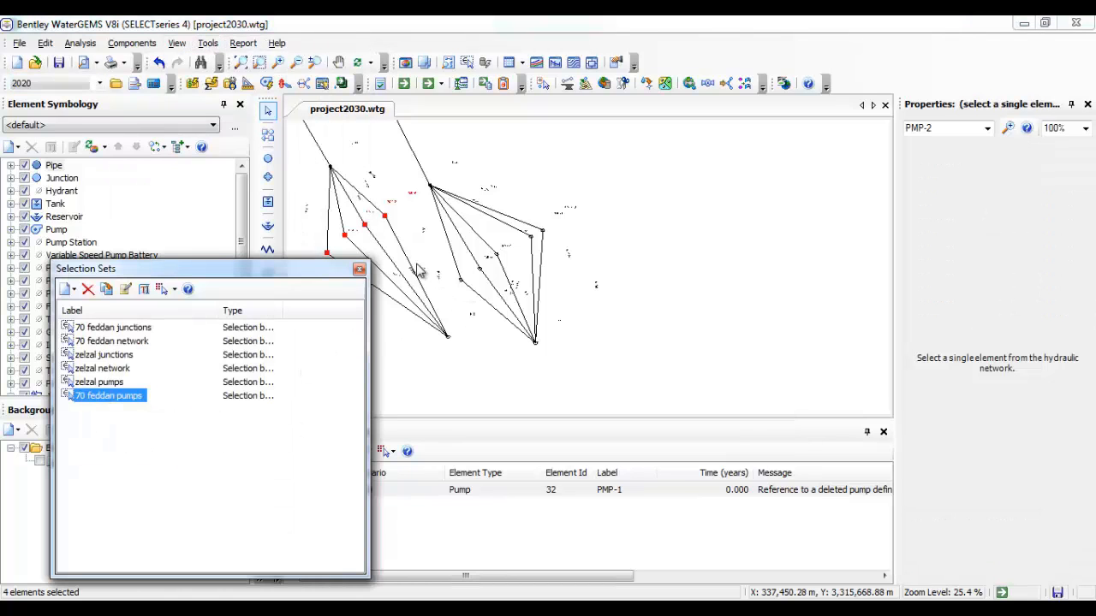
right_click(384, 217)
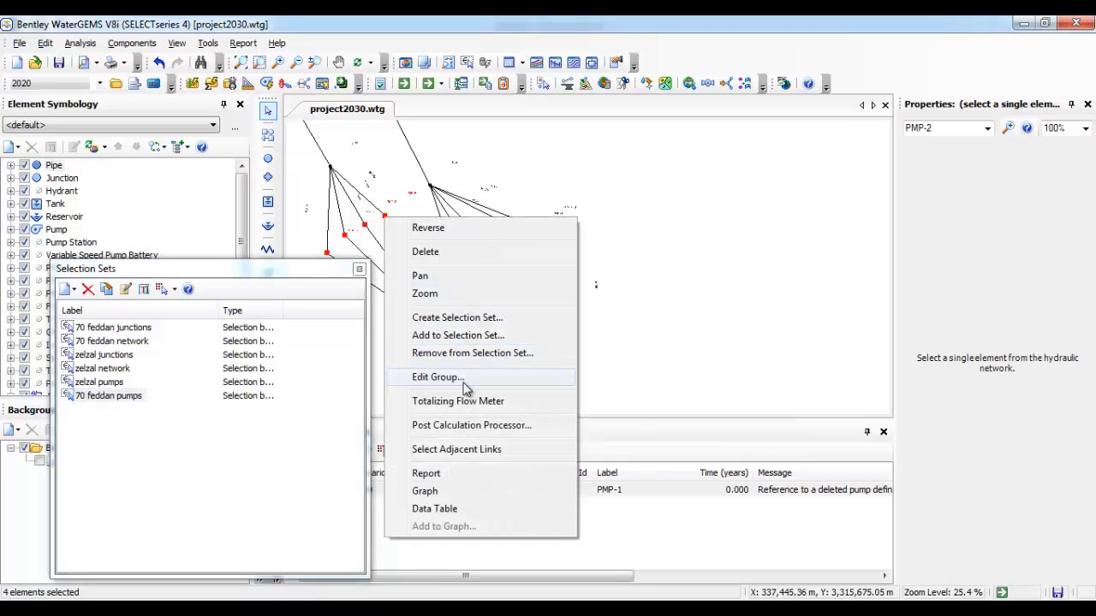
click(435, 376)
double_click(469, 312)
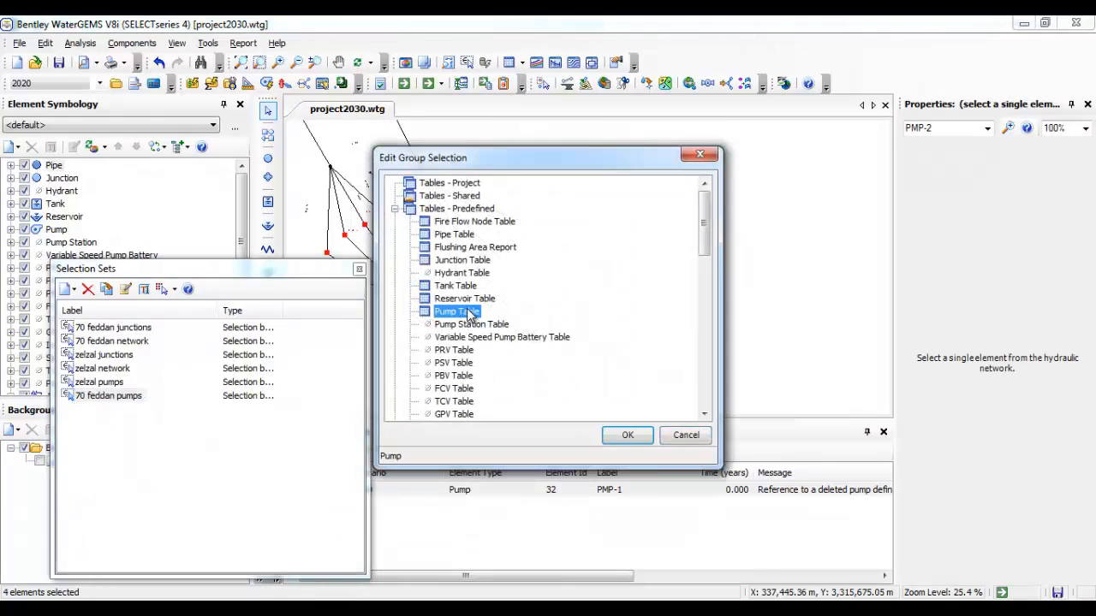
click(347, 105)
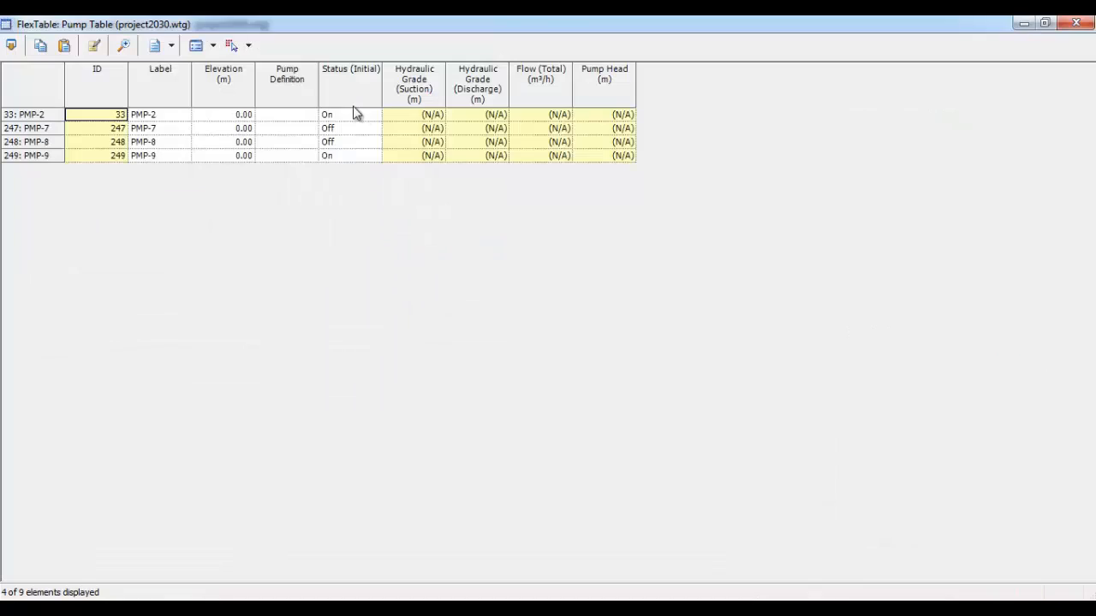
Globally set the pump definition of all listed 70 feddan pumps to 70 feddan and close the table
click(272, 105)
right_click(276, 83)
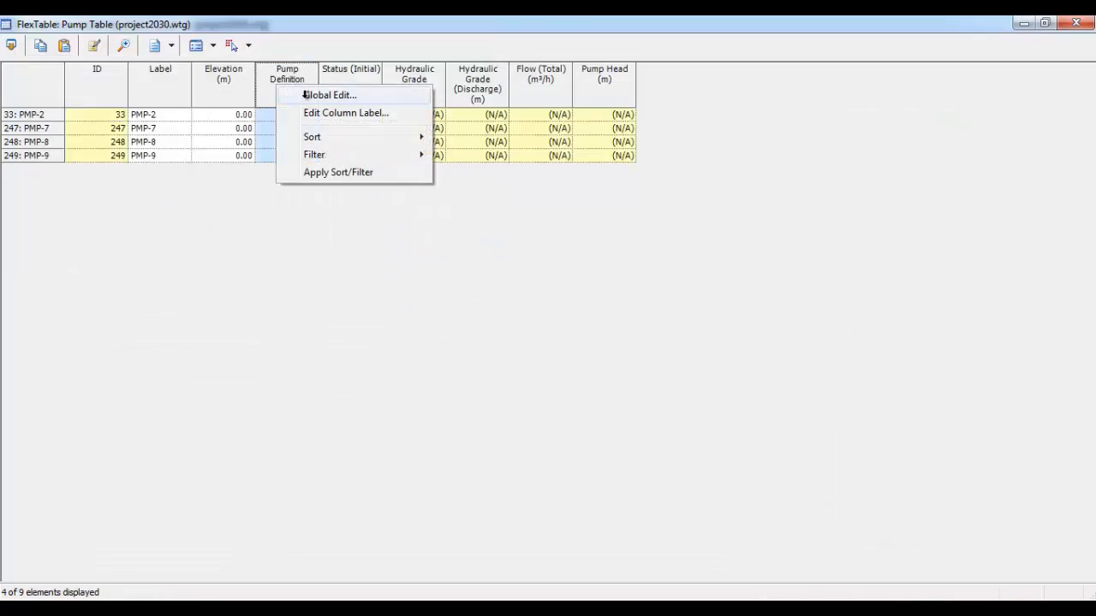
click(307, 92)
click(559, 274)
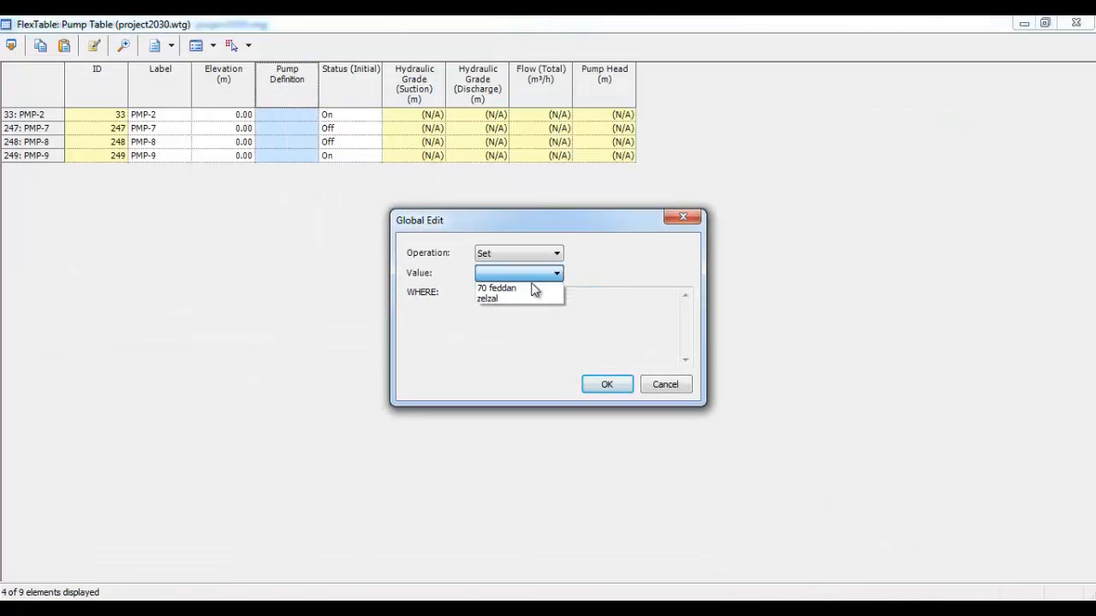
click(528, 286)
click(607, 384)
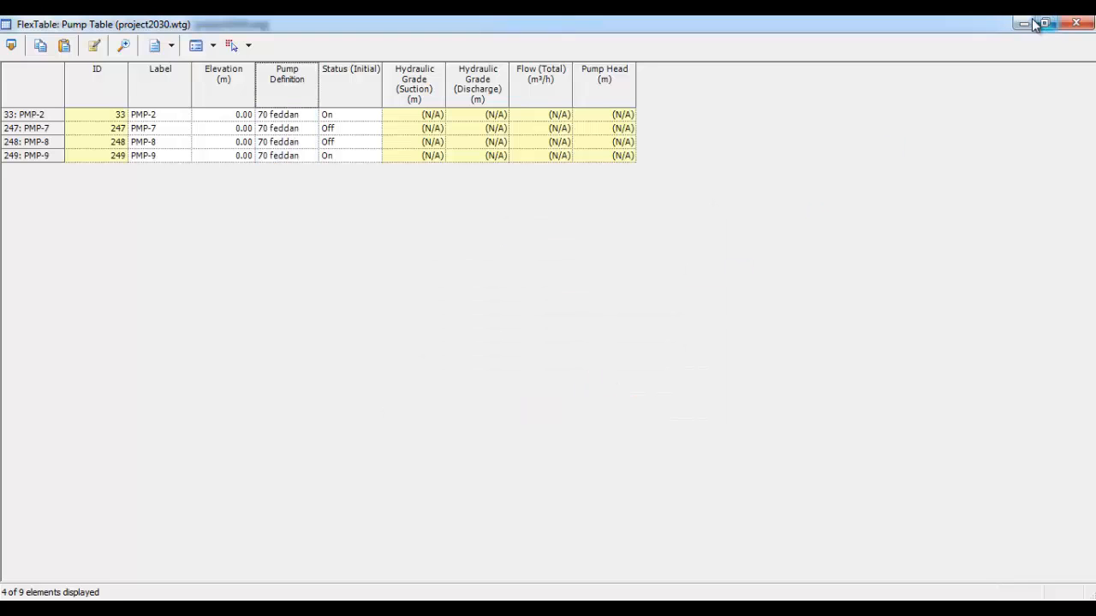
click(1076, 23)
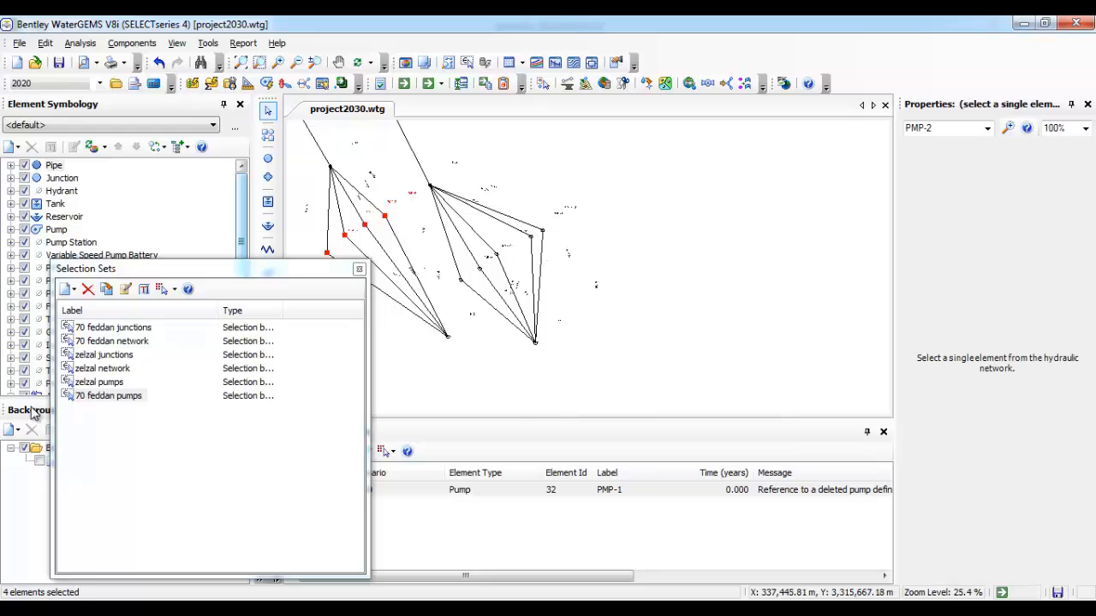
Select the zelzal pumps selection set in the network and open its pump table for group editing
double_click(104, 383)
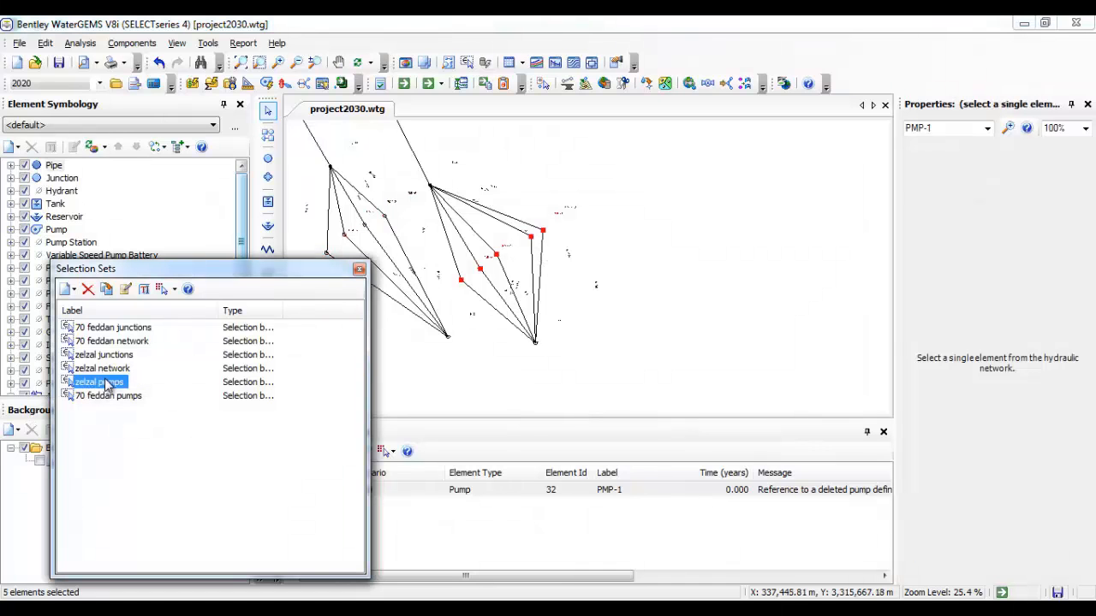
right_click(530, 238)
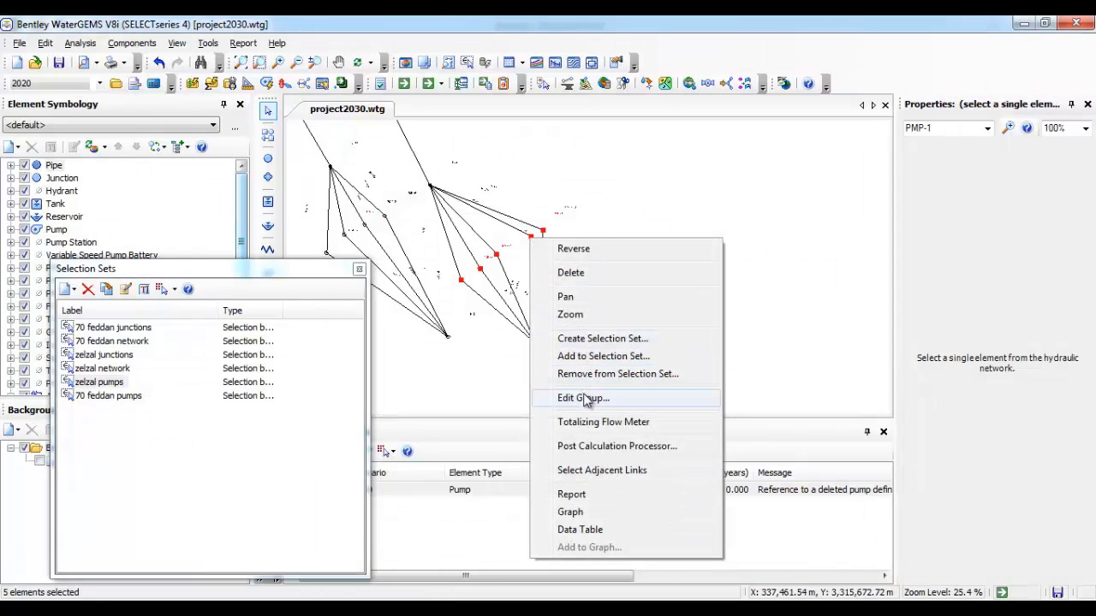
click(584, 399)
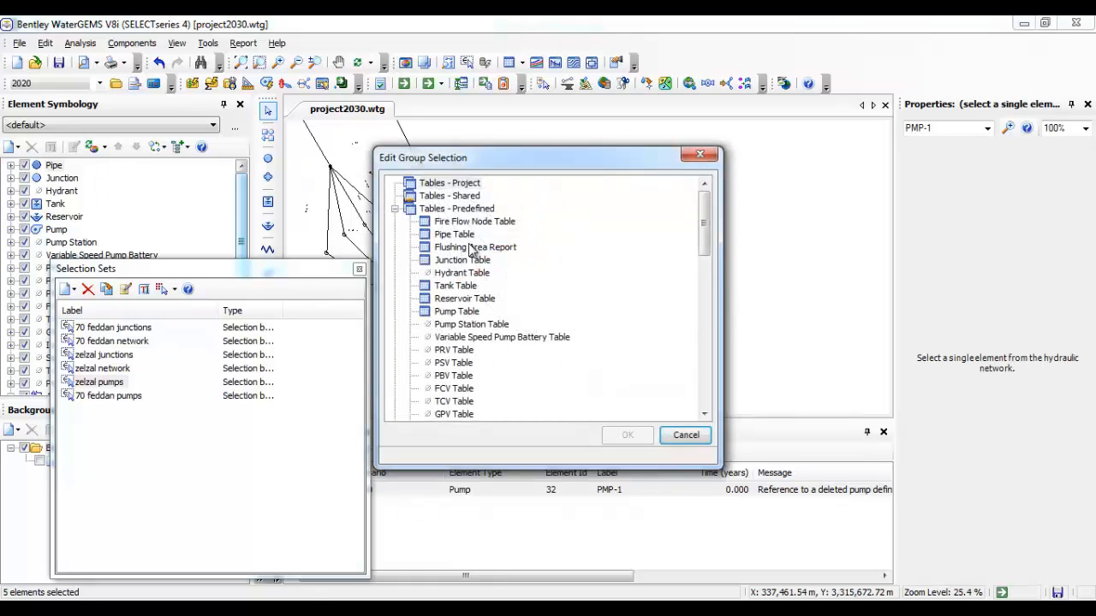
double_click(456, 312)
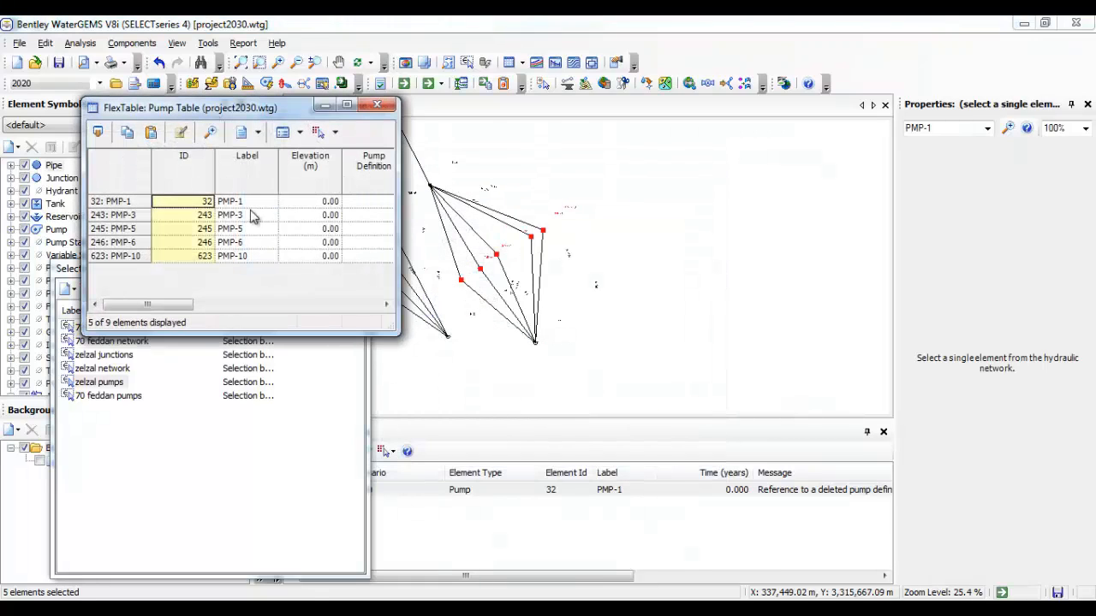
click(347, 105)
Globally set the pump definition of all listed zelzal pumps to zelzal and close the table
click(291, 93)
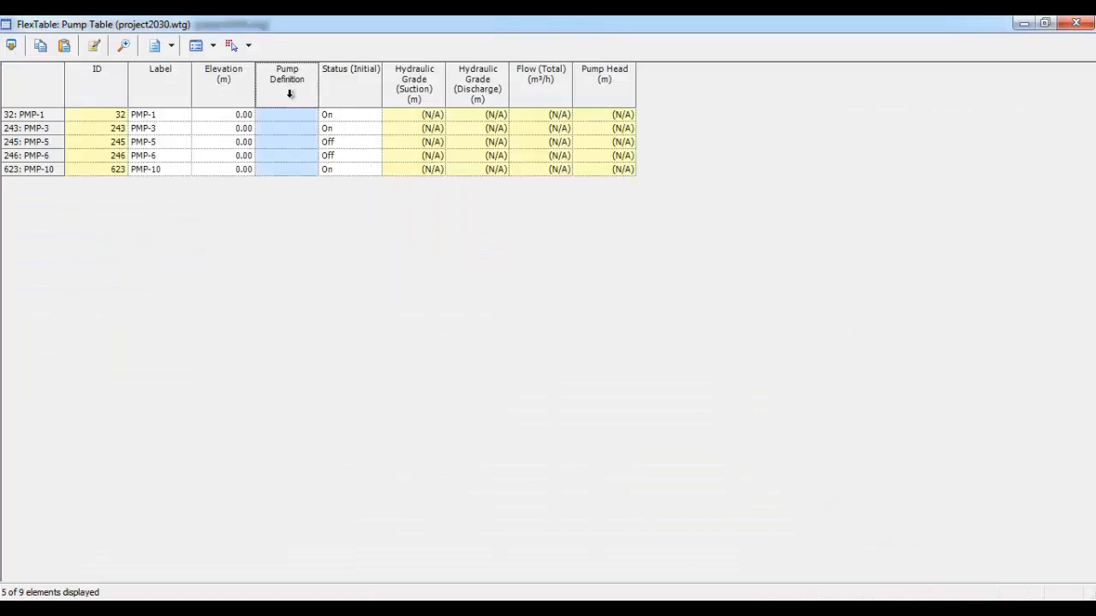
right_click(291, 95)
click(328, 104)
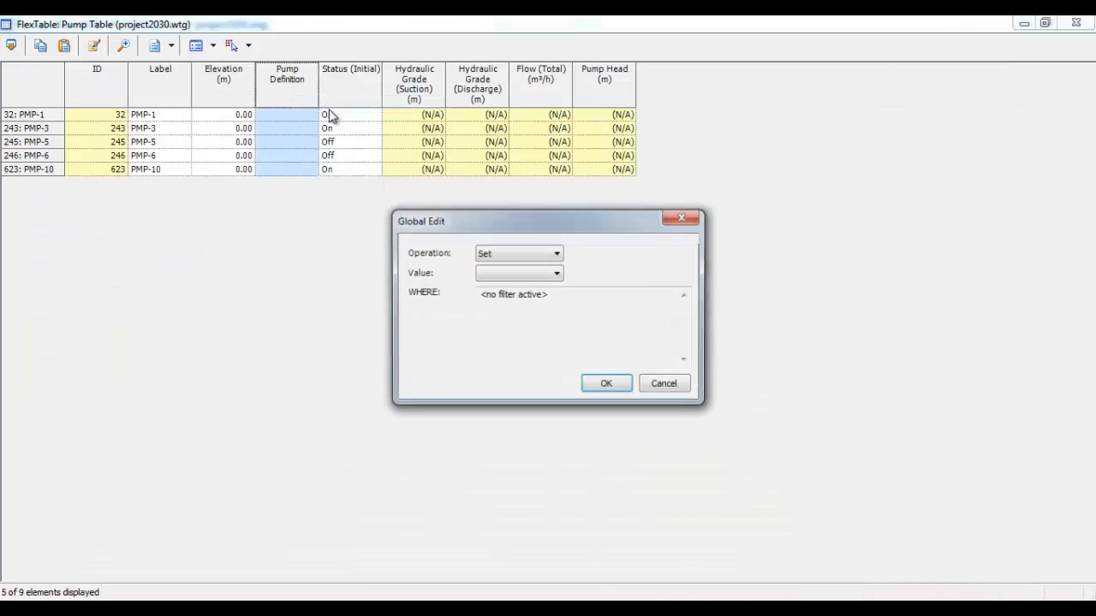
click(507, 272)
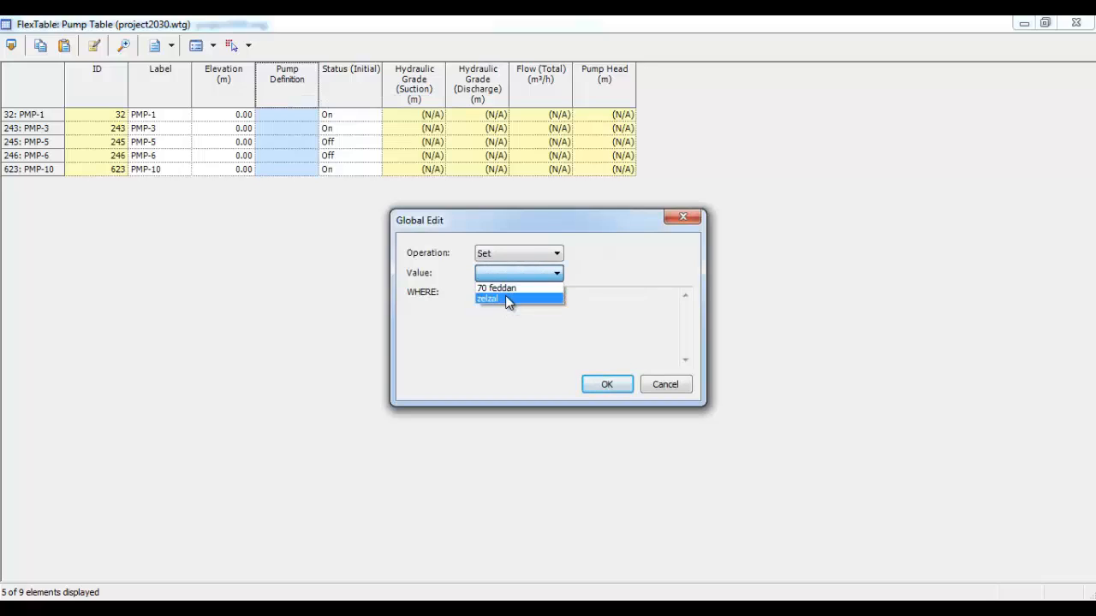
click(499, 299)
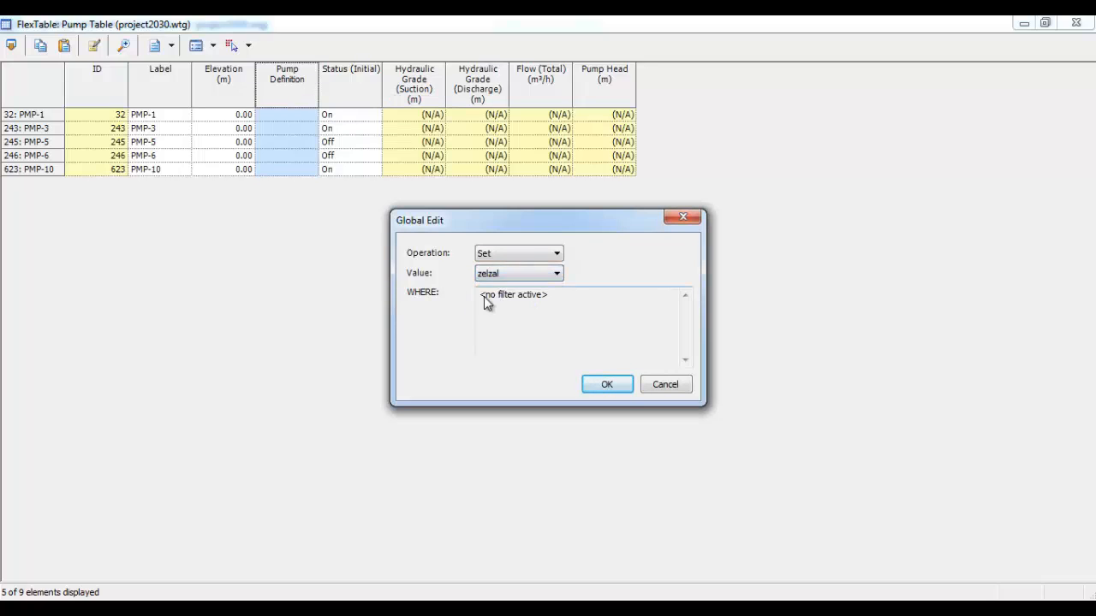
click(618, 385)
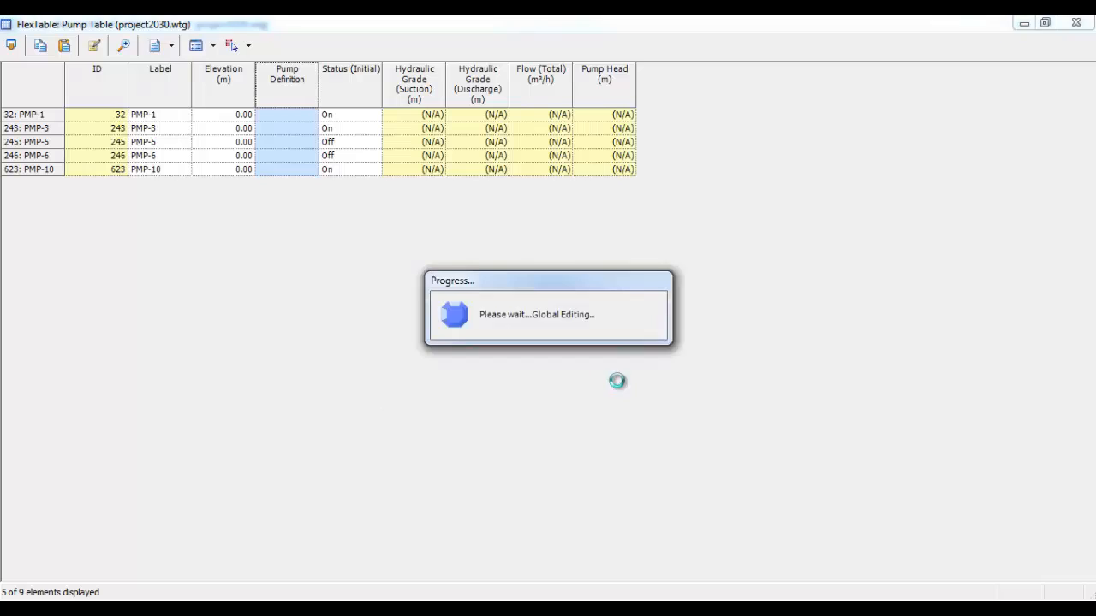
click(1077, 23)
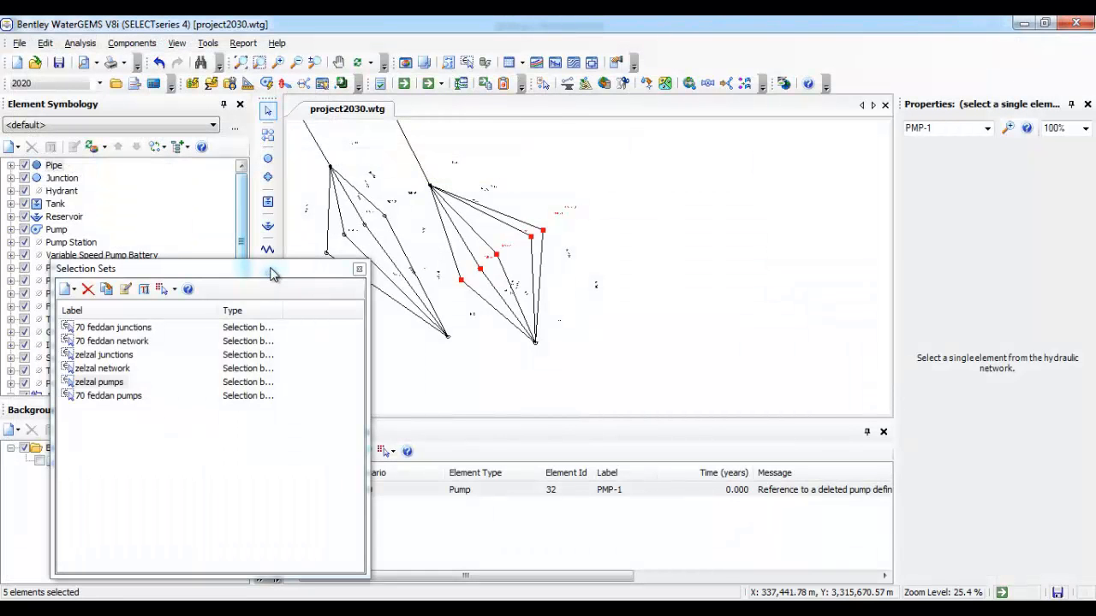
Open the junction table for the 2020 scenario, examine its elevation and result columns, and close it
click(77, 45)
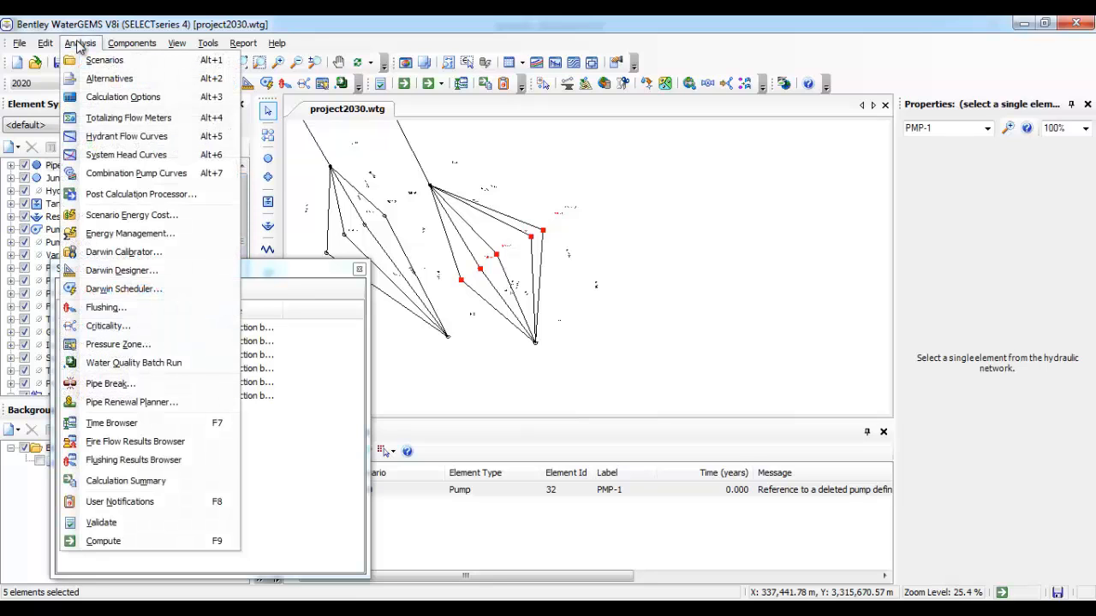
click(77, 45)
click(224, 44)
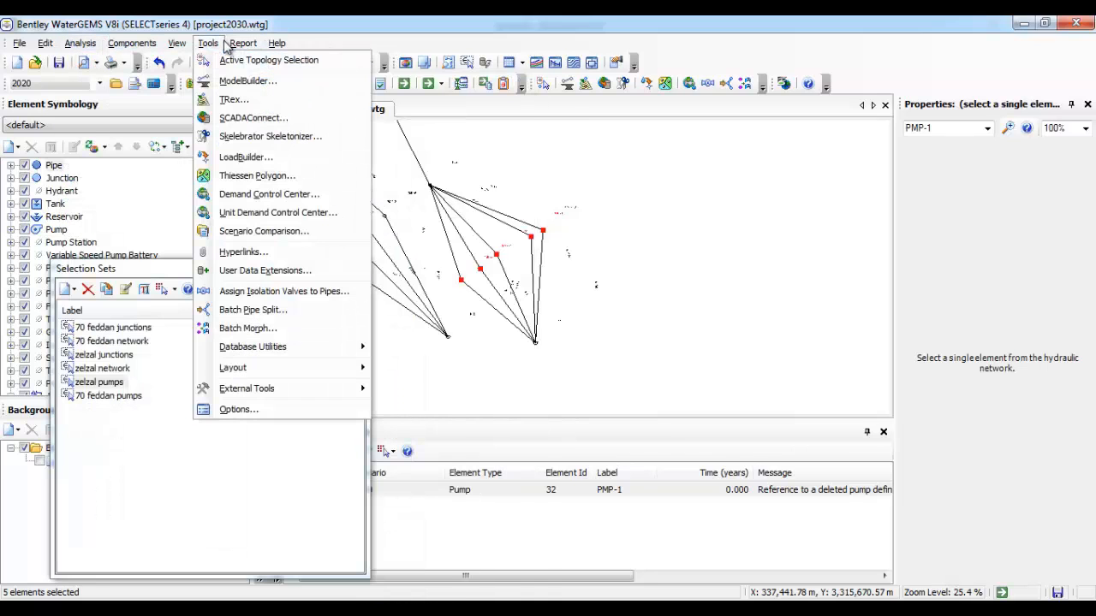
mouse_move(245, 59)
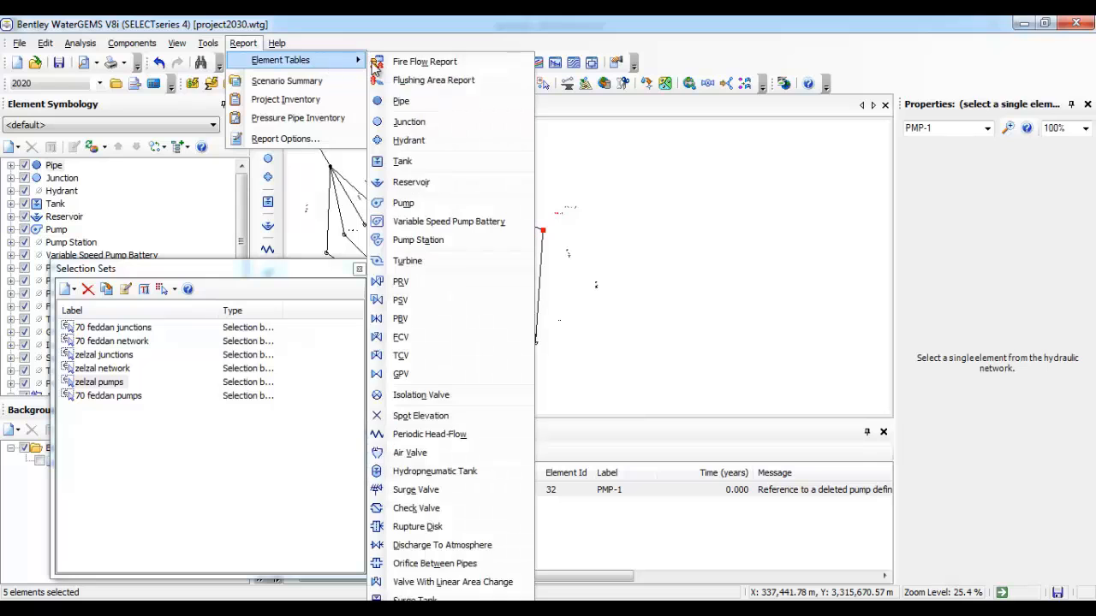
click(385, 115)
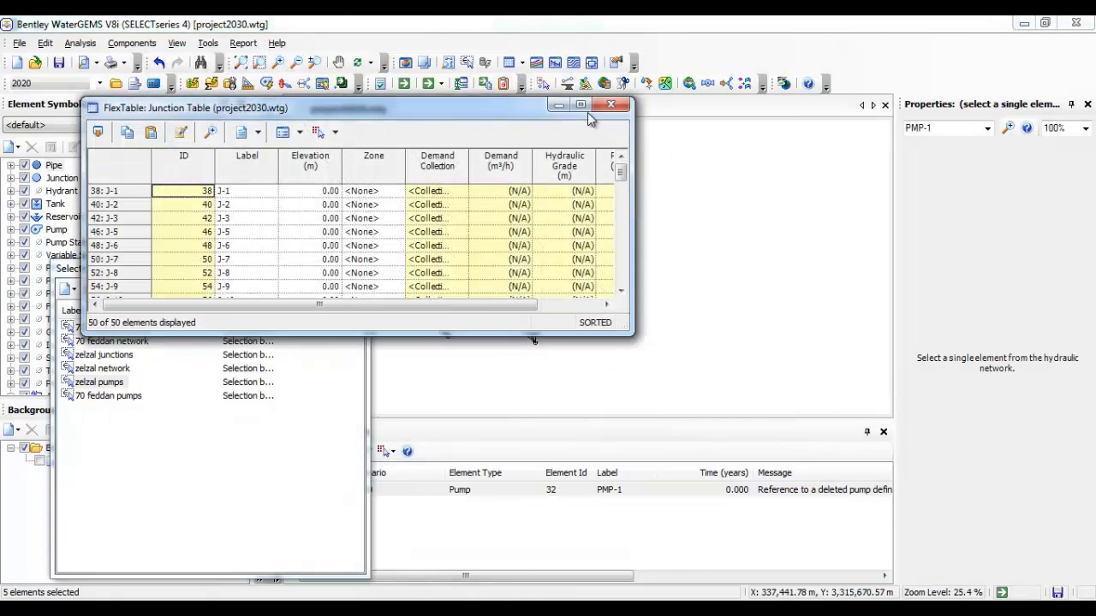
click(581, 105)
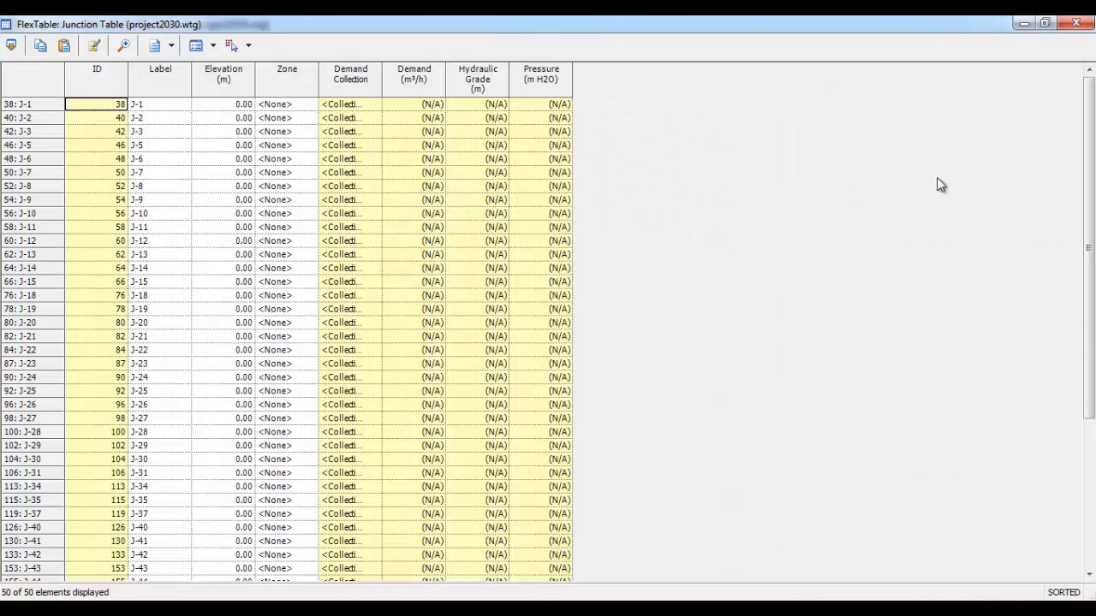
mouse_move(1089, 247)
mouse_down()
mouse_move(1088, 395)
mouse_move(1089, 249)
mouse_up()
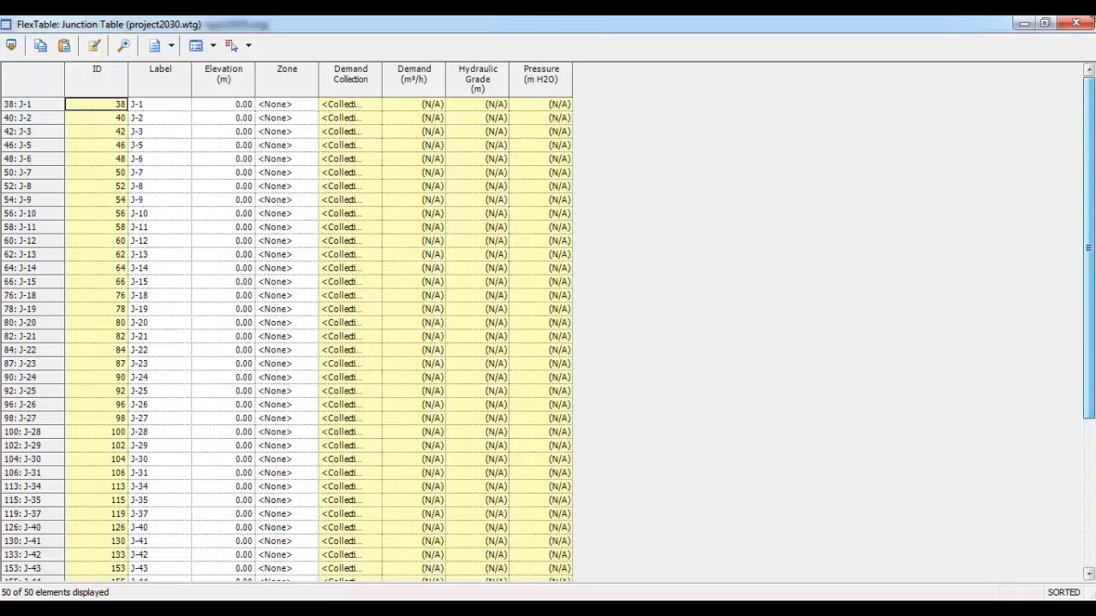
click(1076, 23)
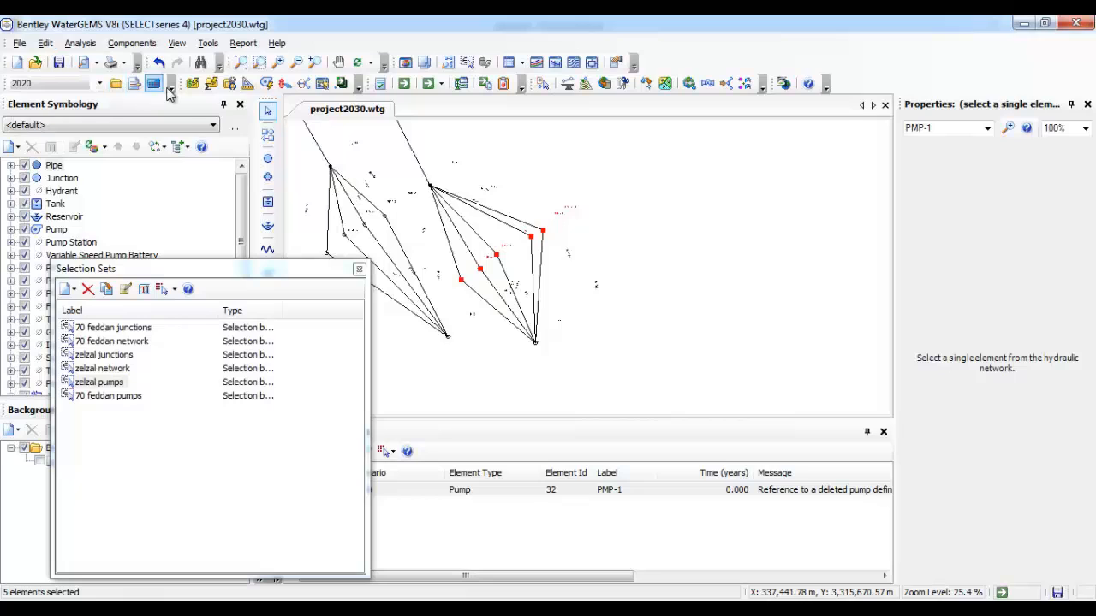
Review the alternatives assigned to the 2030, 2040, 2050 and 2010 scenarios and close the scenario manager
click(116, 83)
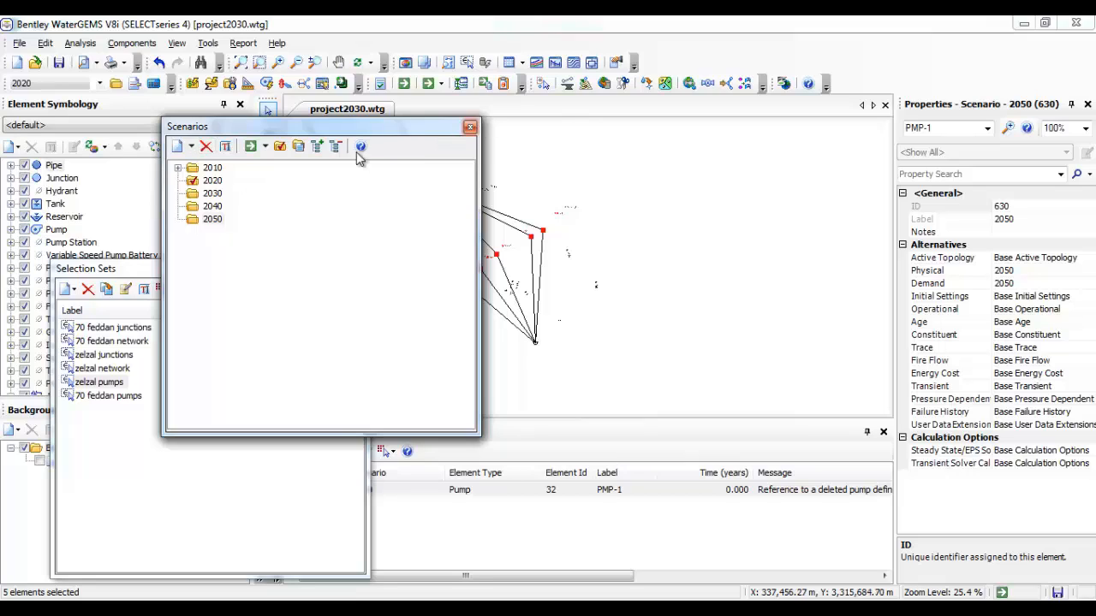
click(211, 195)
click(213, 207)
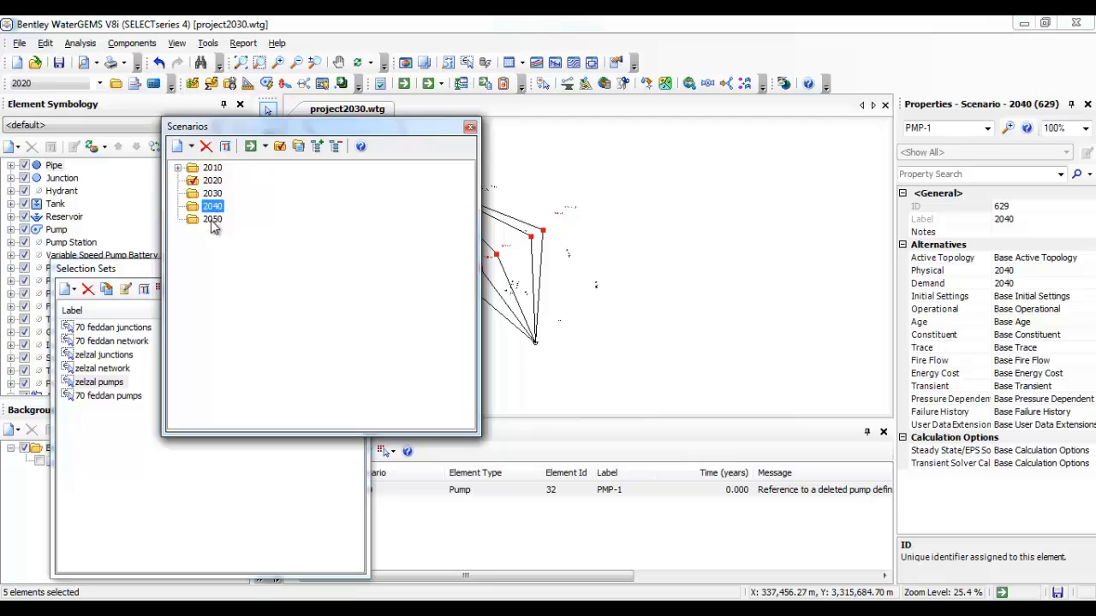
click(213, 221)
click(214, 168)
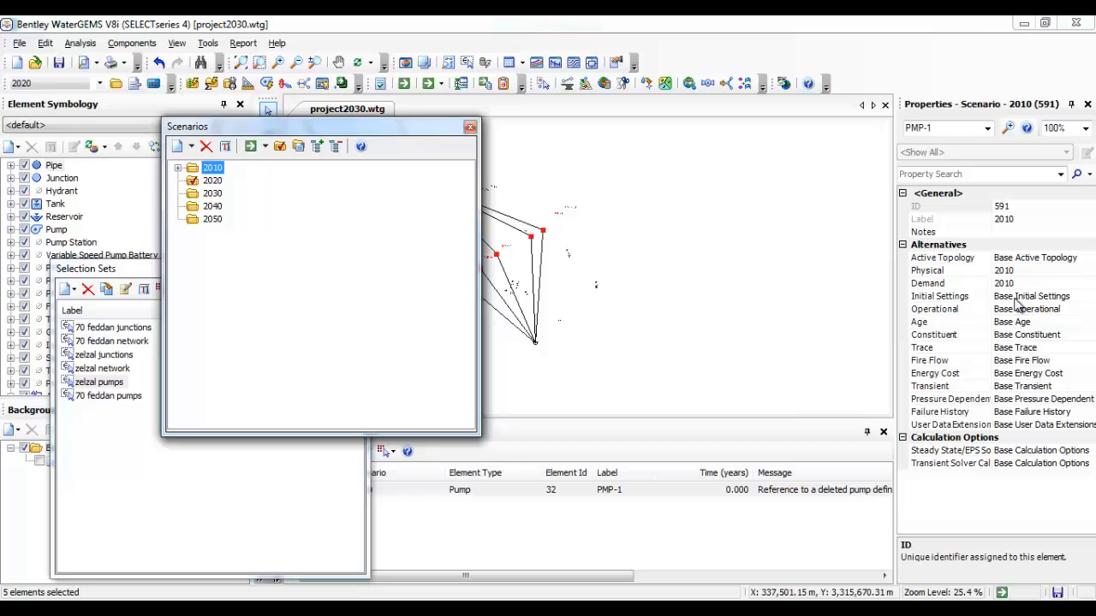
click(469, 127)
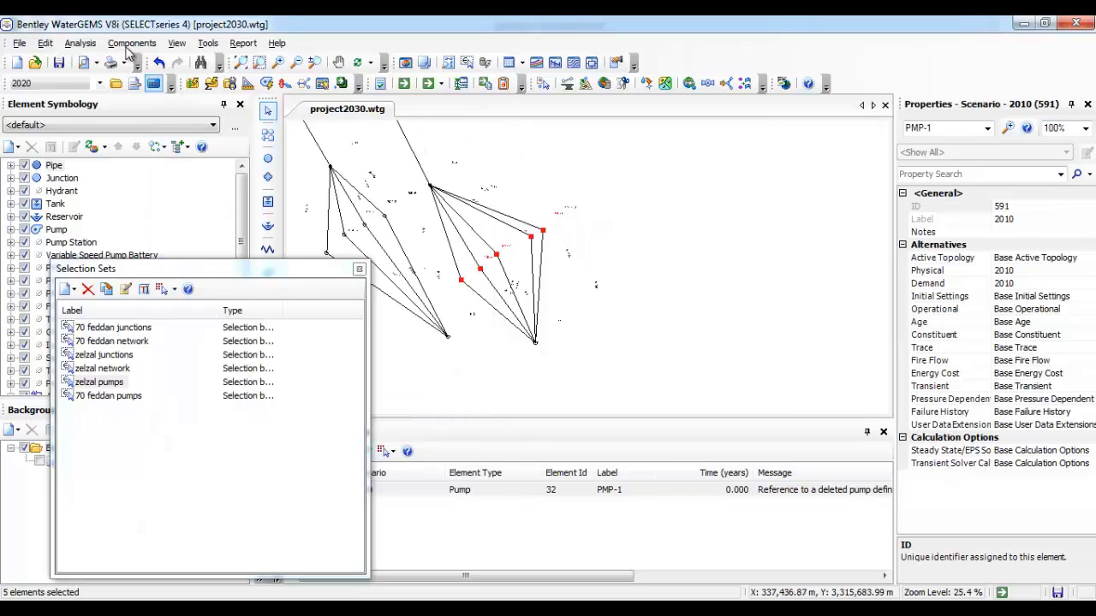
Activate the 2010 scenario and examine the junction elevations across its full junction table, closing the table when done
click(65, 83)
click(77, 114)
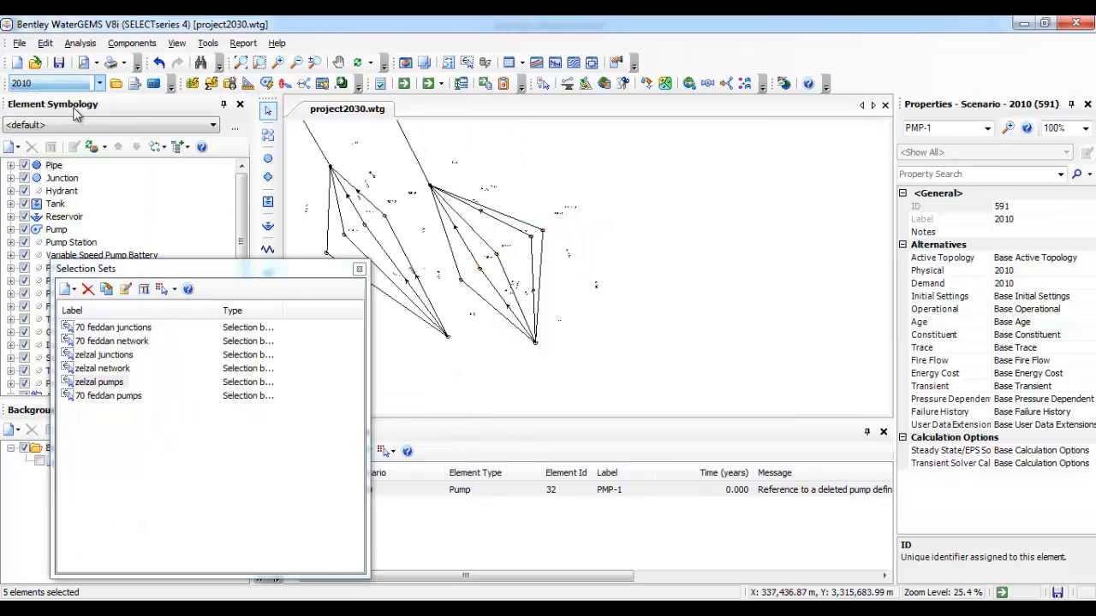
click(237, 46)
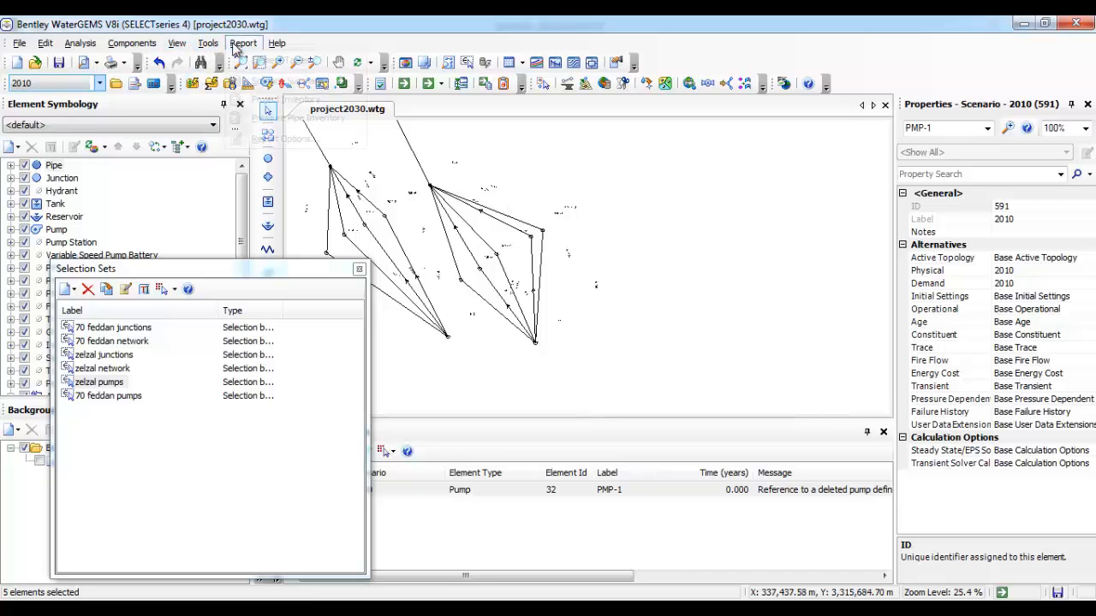
mouse_move(282, 60)
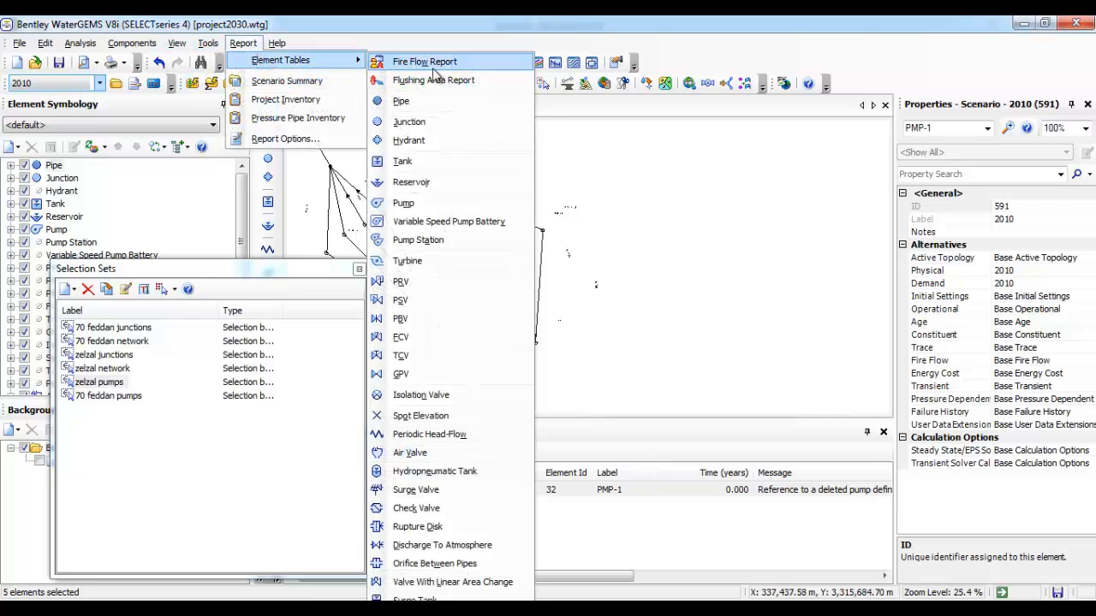
click(432, 125)
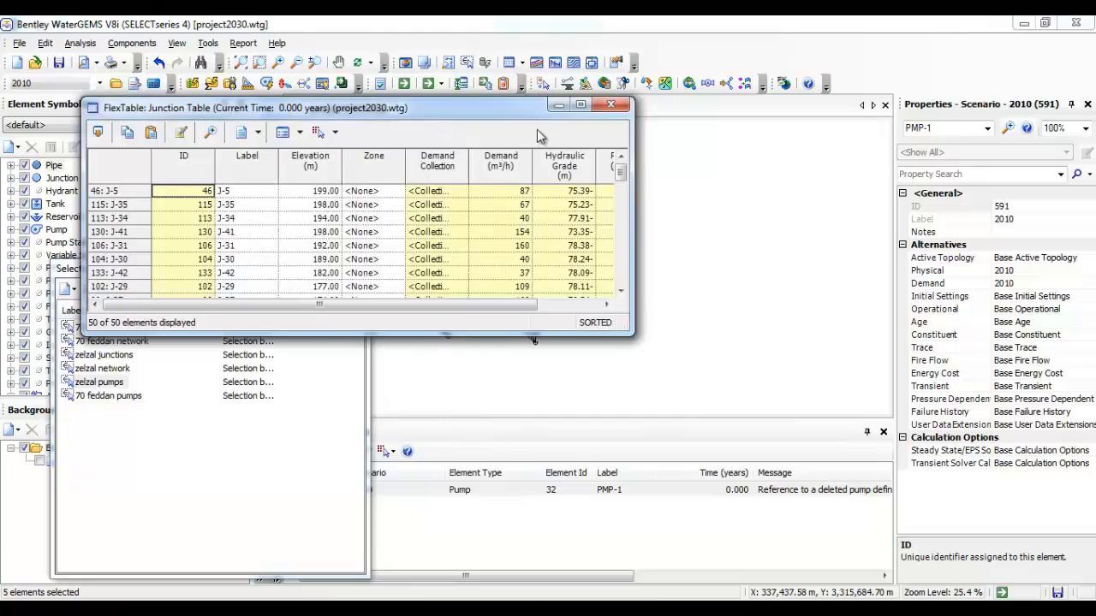
click(580, 104)
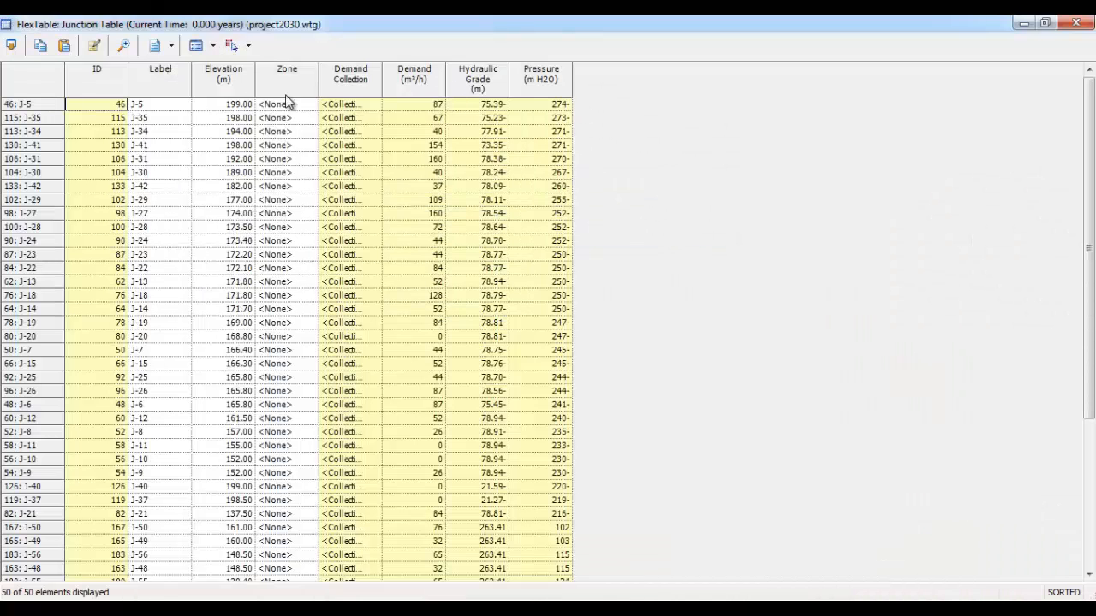
click(237, 88)
drag(1087, 376, 1087, 526)
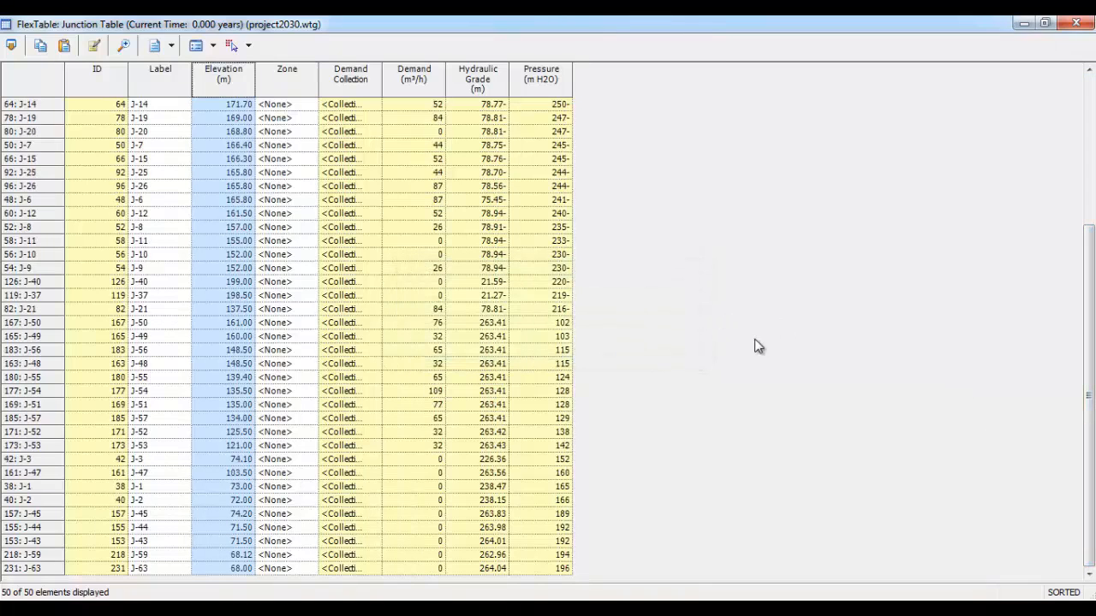
scroll(761, 341, up, 5)
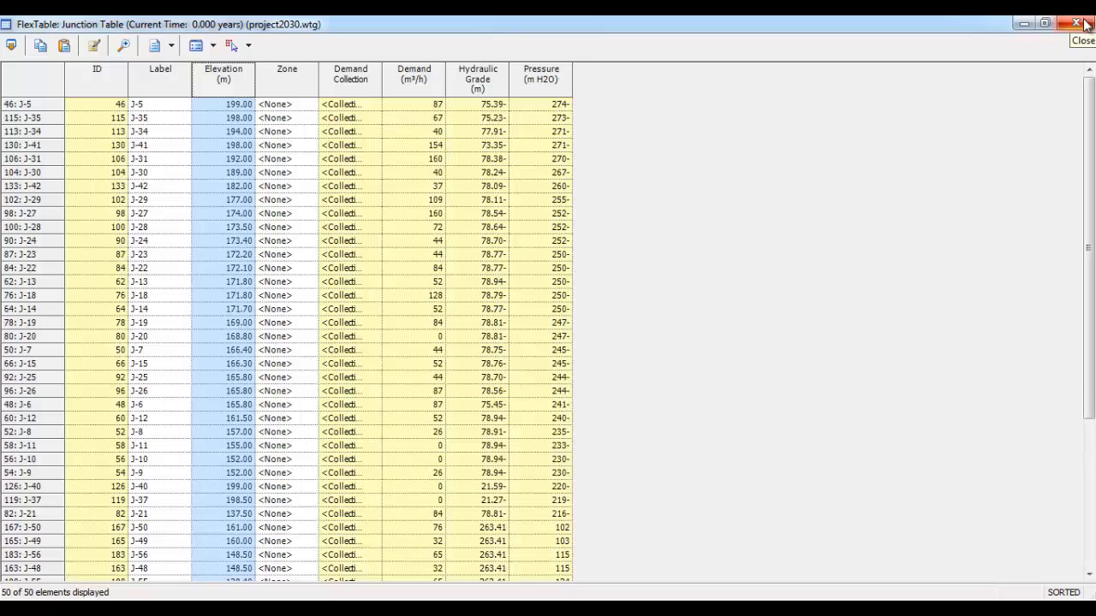
click(1084, 24)
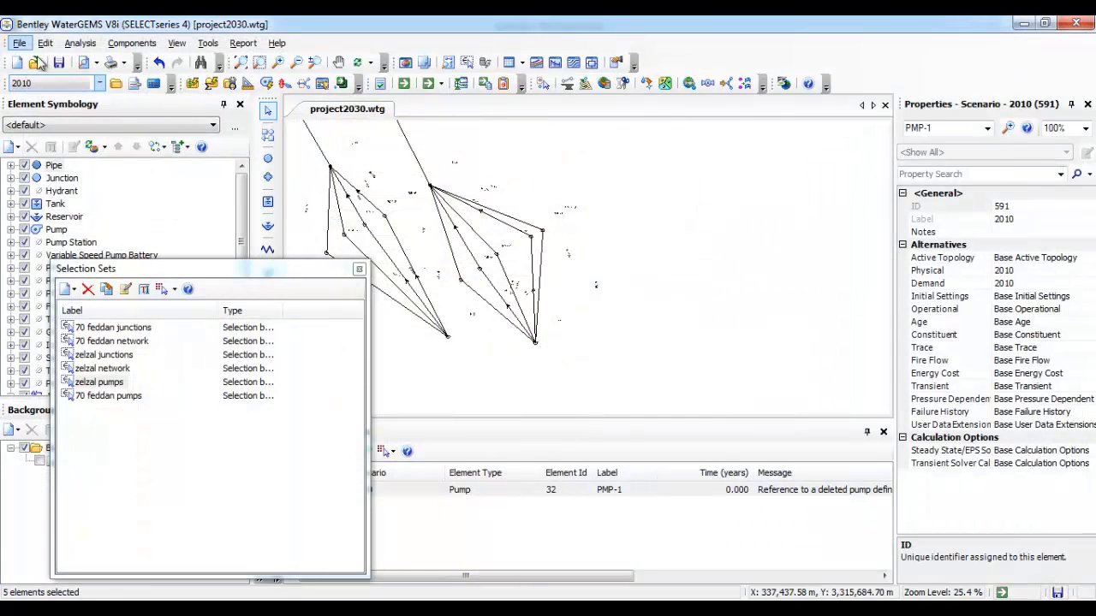
Switch back to the 2020 scenario and check the elevations in its junction table, then close the table
click(99, 83)
click(52, 120)
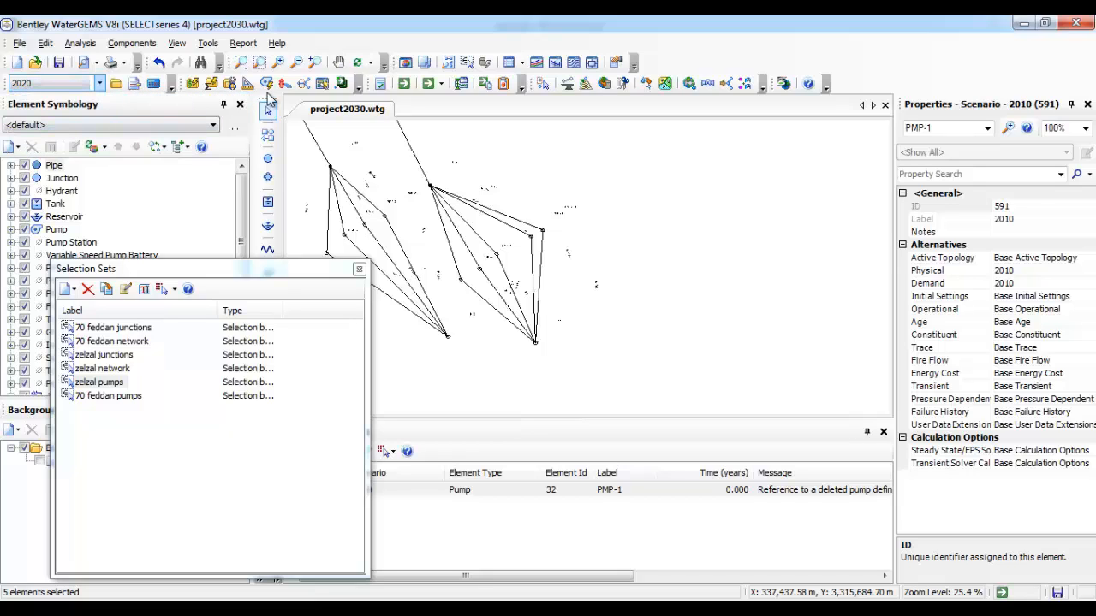
click(214, 45)
mouse_move(243, 43)
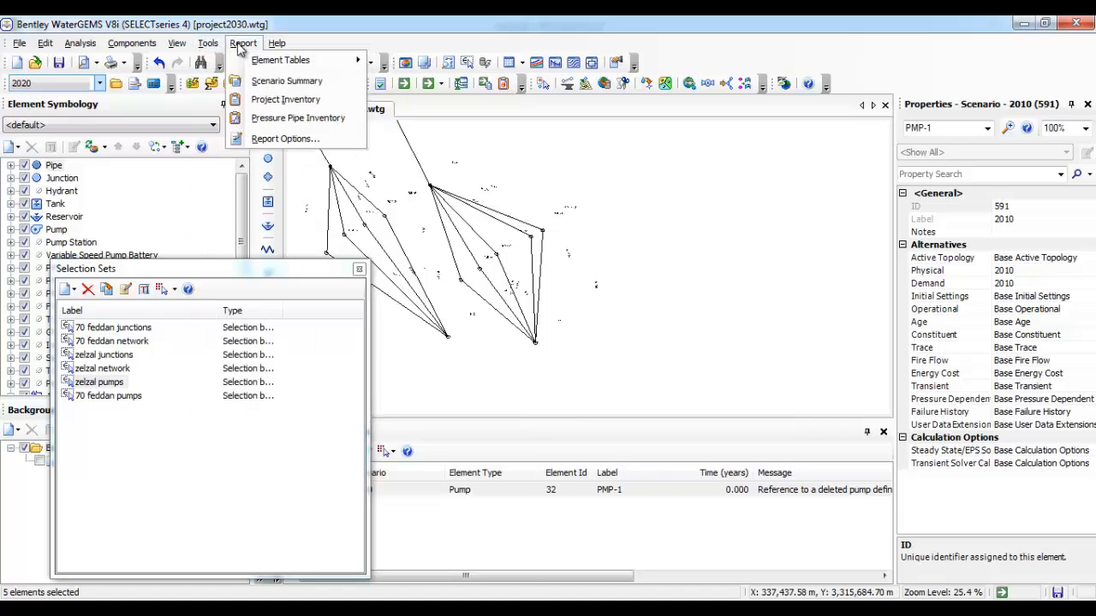
mouse_move(291, 60)
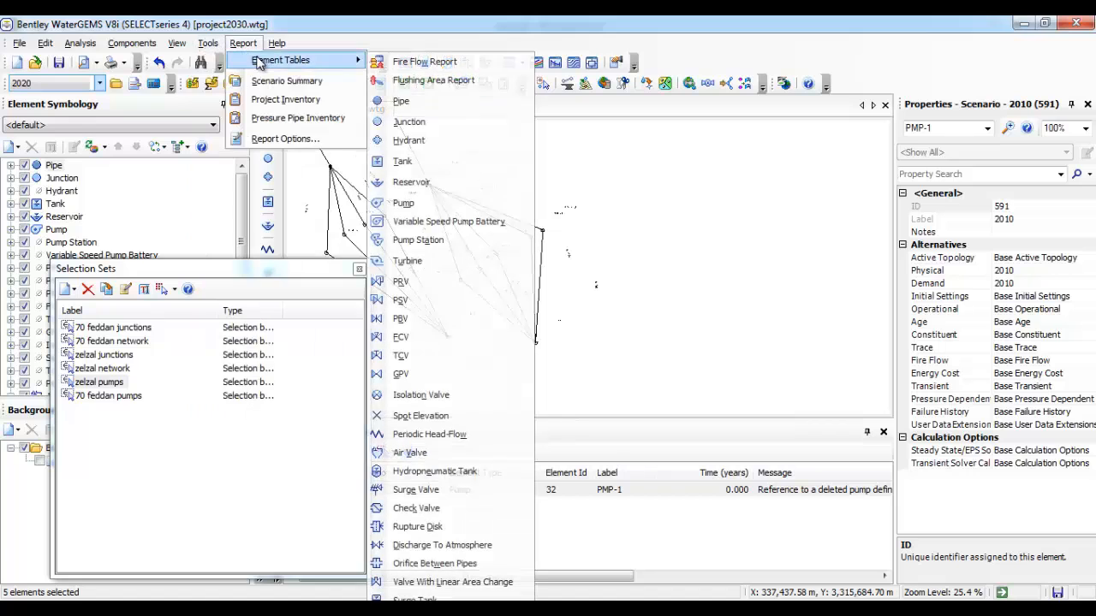
click(434, 121)
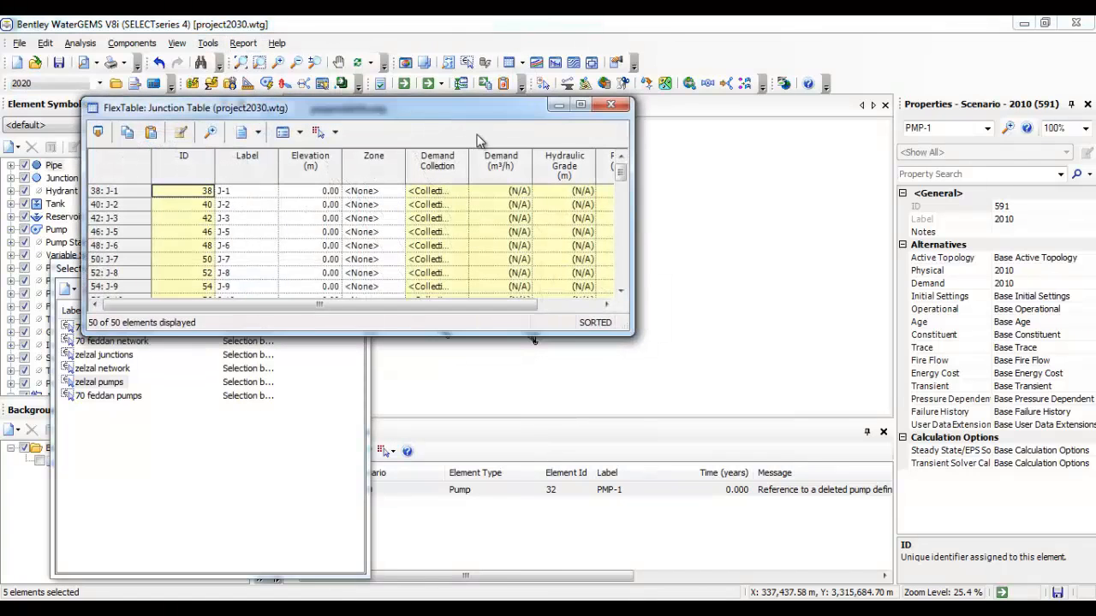
click(581, 105)
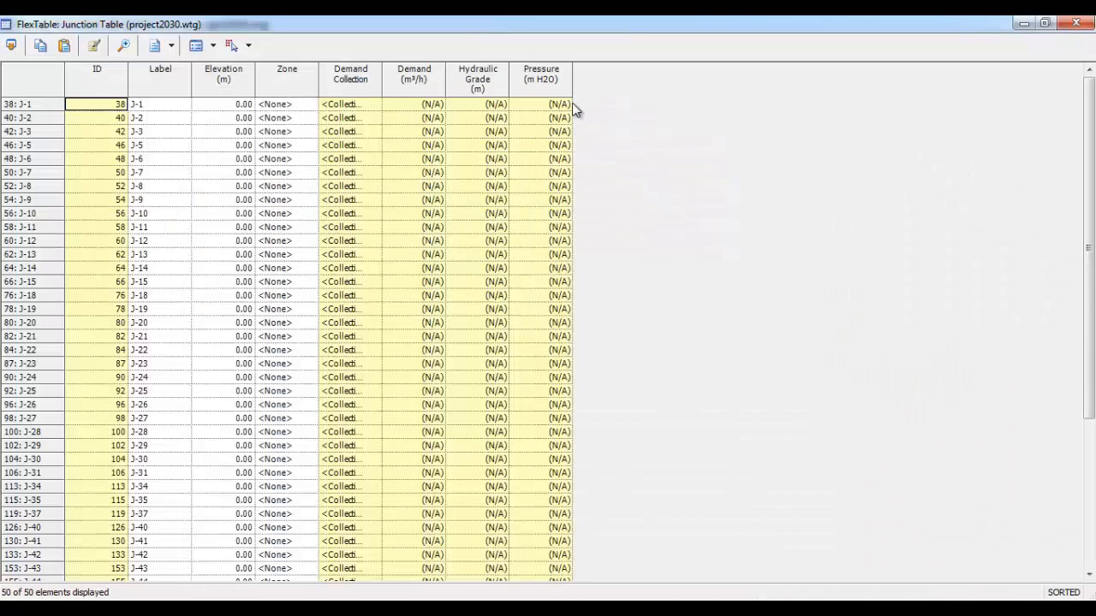
click(1076, 23)
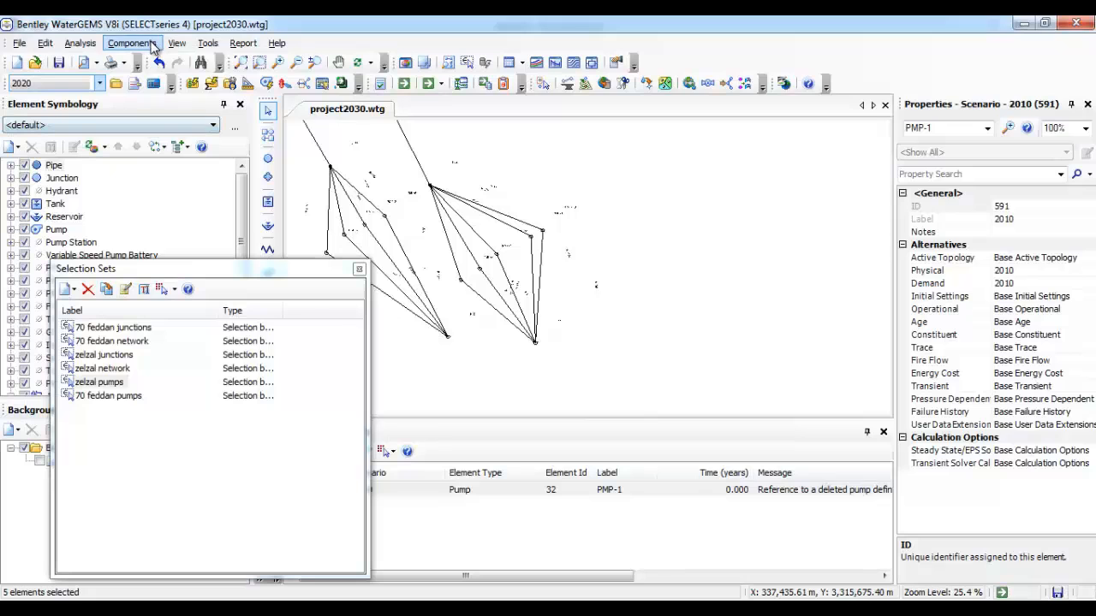
Reopen the 2020 junction table to check its row order and close it again
click(152, 47)
click(208, 44)
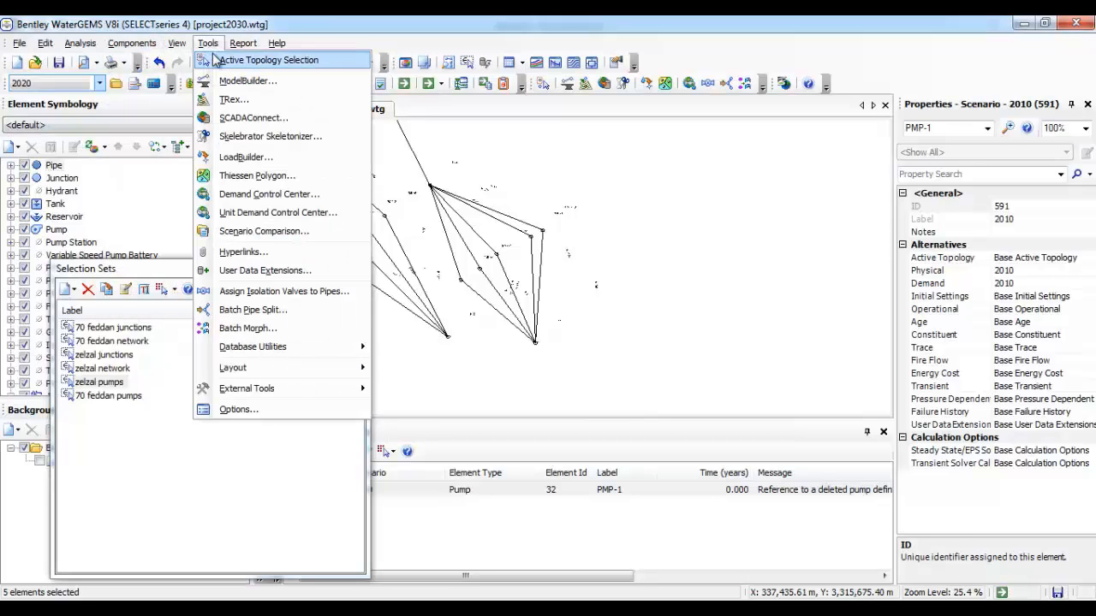
mouse_move(243, 43)
mouse_move(282, 60)
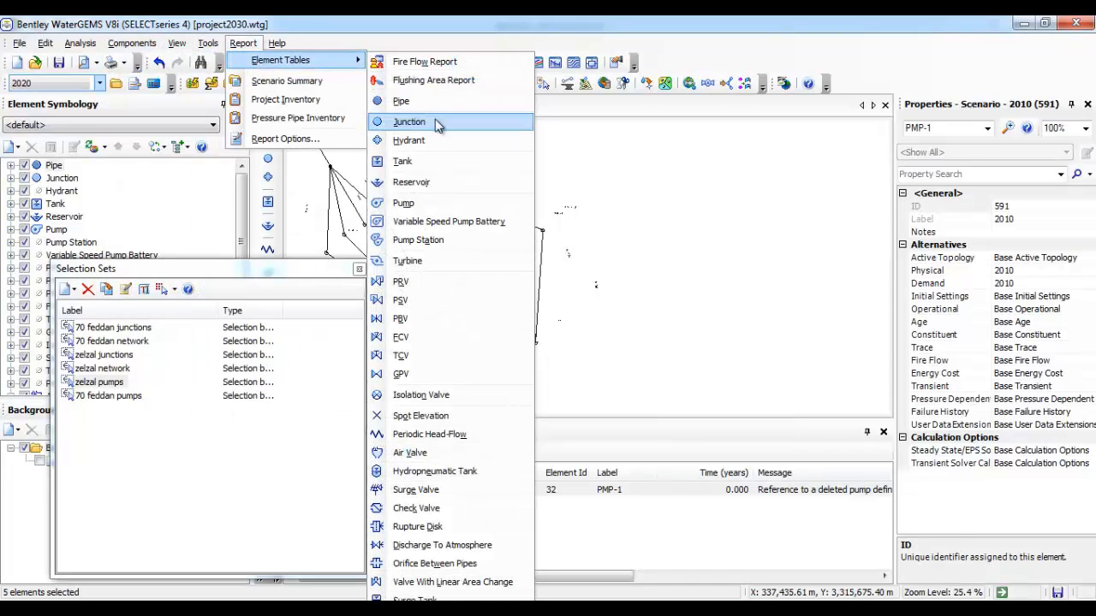
click(437, 125)
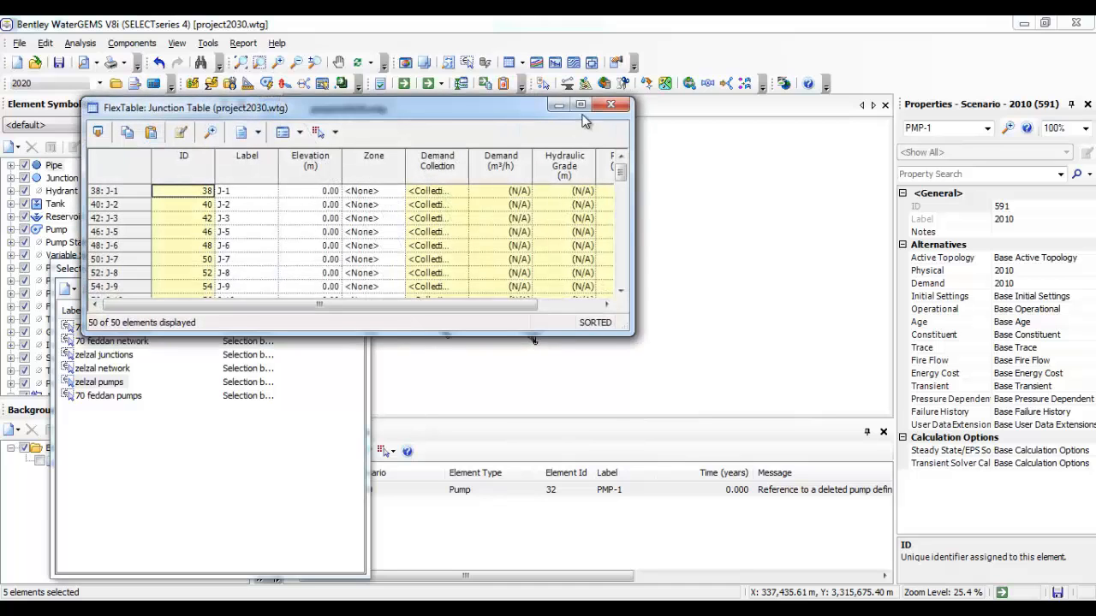
click(611, 104)
Activate the 2010 scenario and open its junction table at full size
click(76, 82)
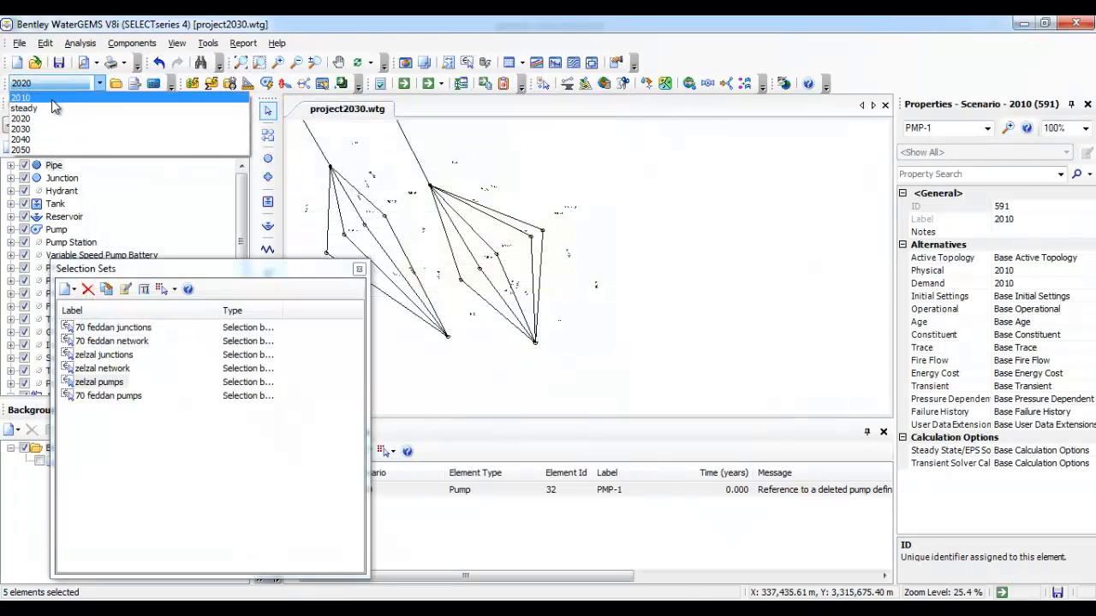
click(51, 99)
click(242, 42)
mouse_move(214, 48)
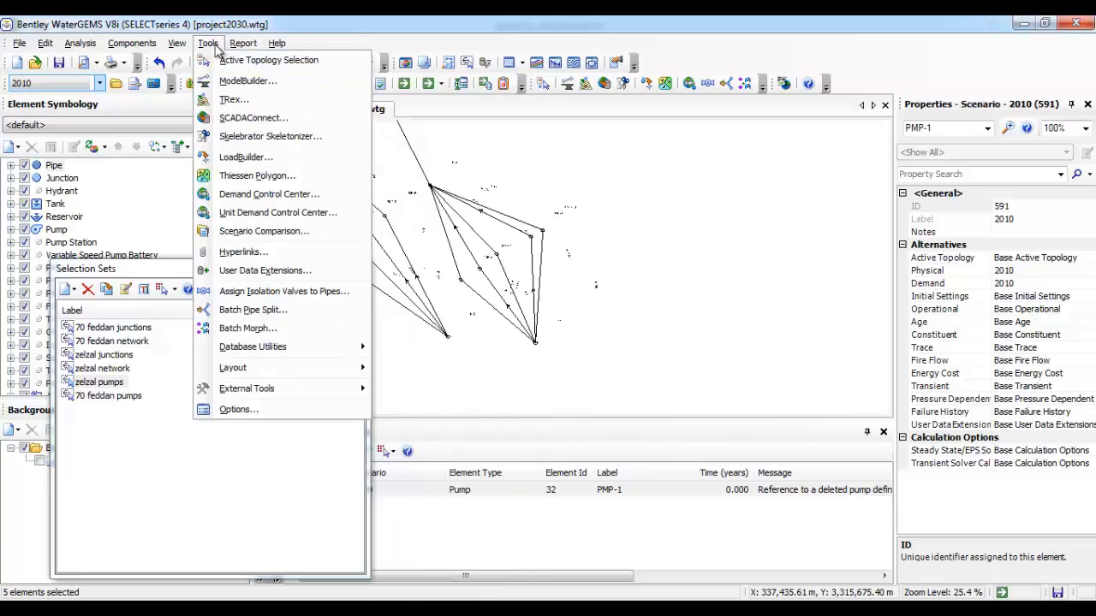
mouse_move(283, 60)
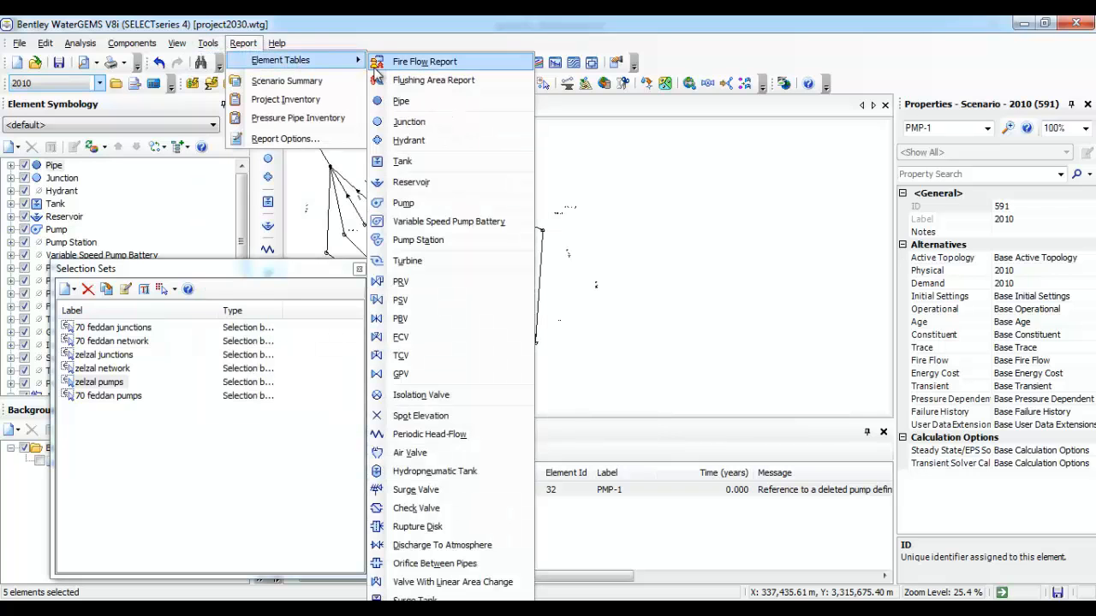
click(389, 122)
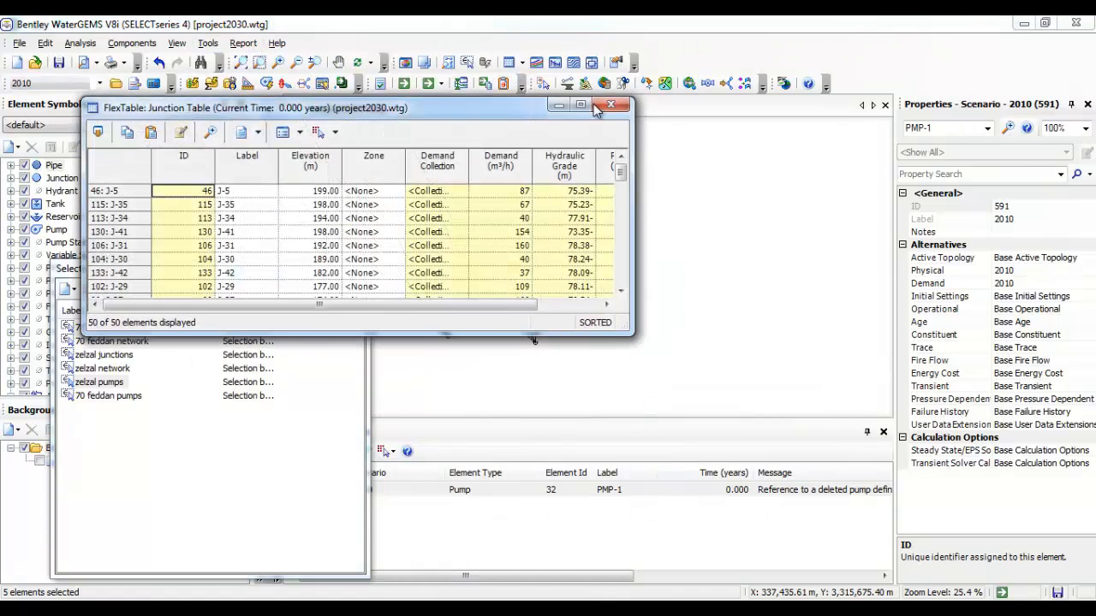
click(580, 105)
Sort the 2010 junction table by label in ascending order and select the entire Elevation column
right_click(152, 92)
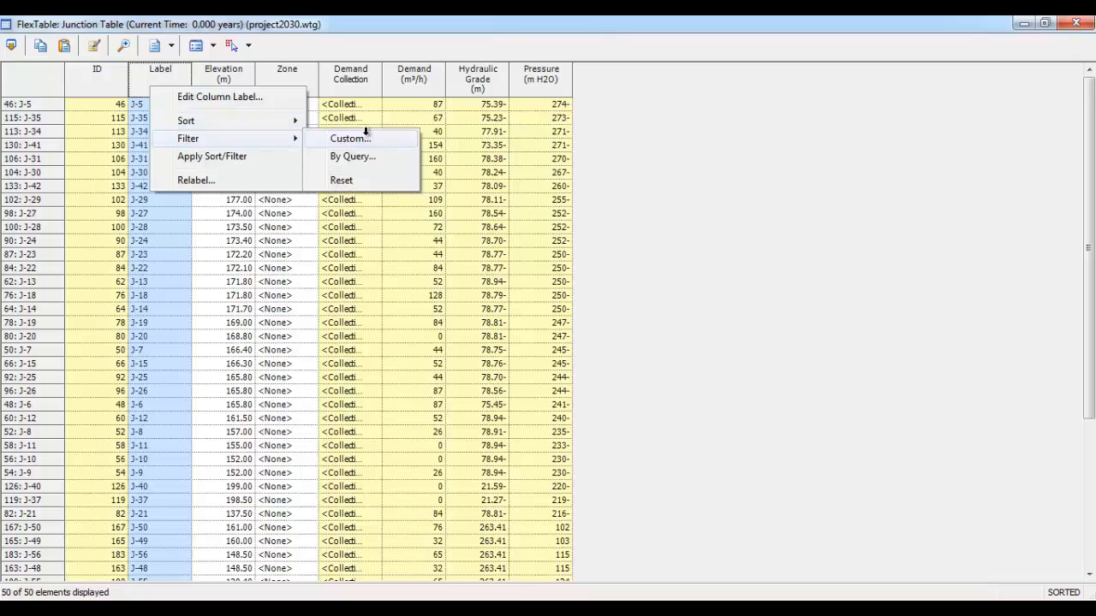
mouse_move(291, 121)
click(351, 121)
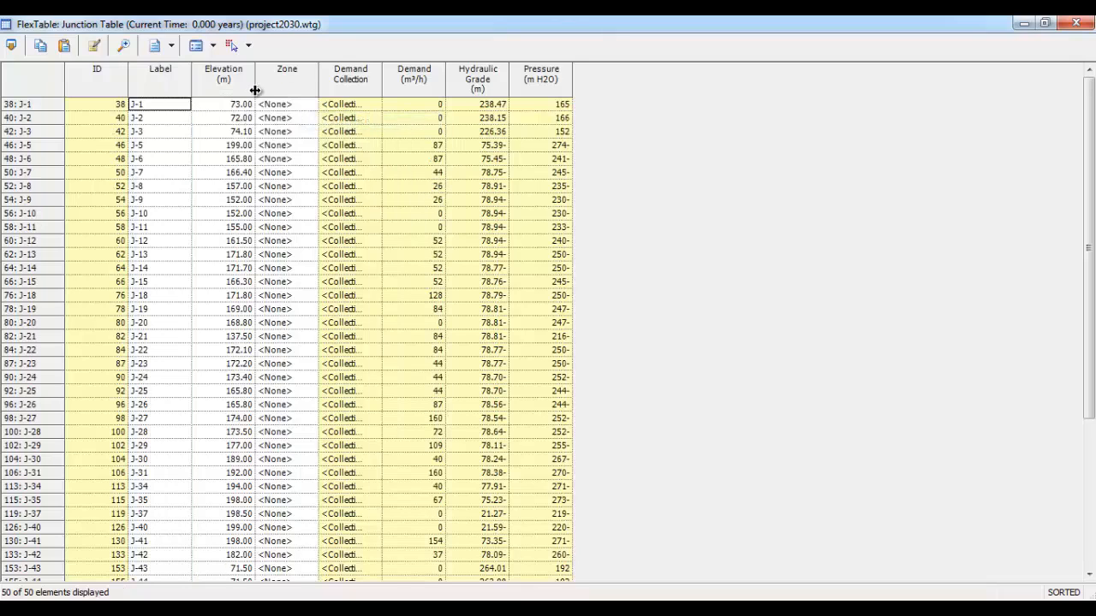
click(226, 77)
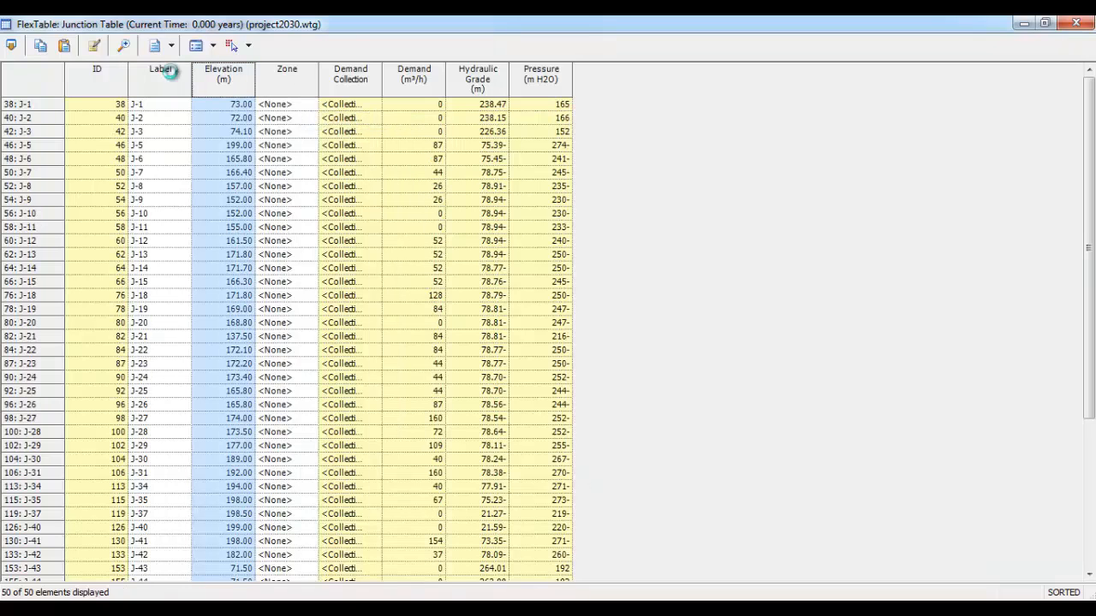
Copy the selected elevations from the 2010 junction table, close the table and activate the 2020 scenario
drag(1089, 248, 1089, 395)
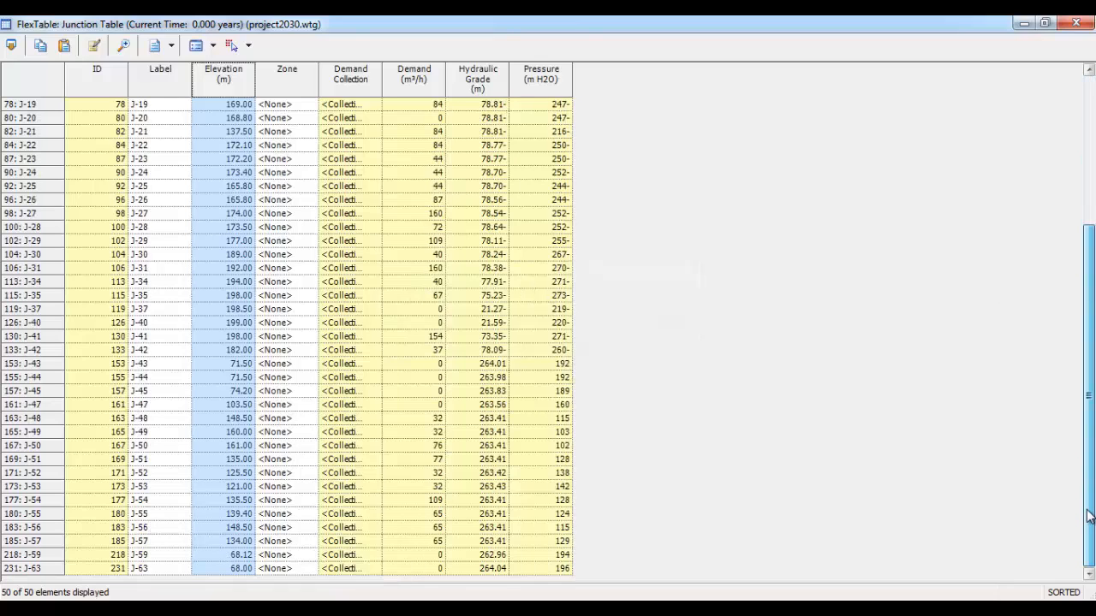
click(1076, 24)
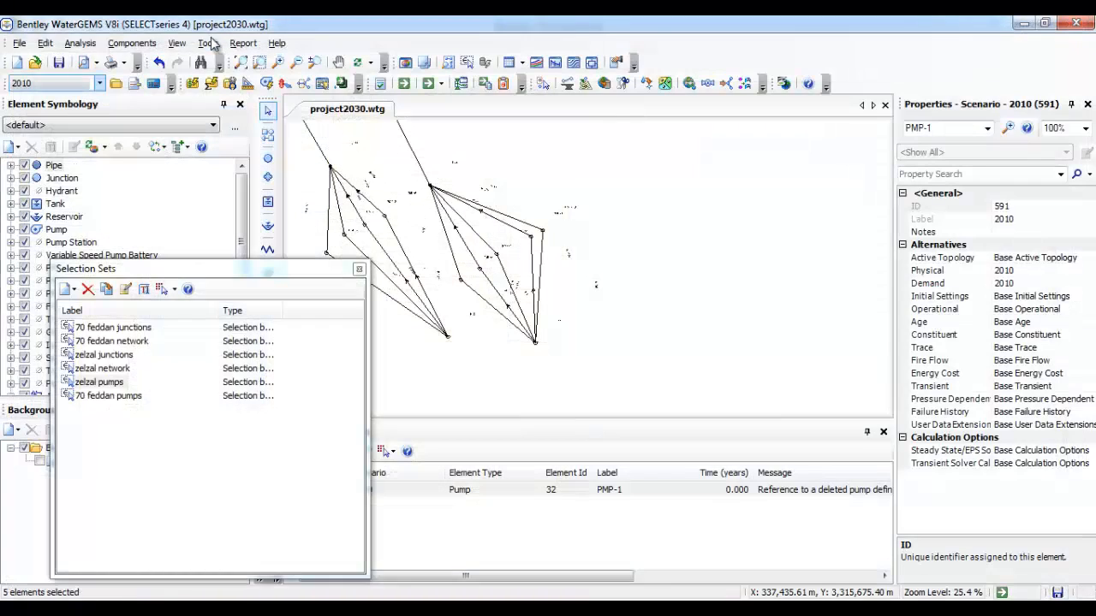
click(210, 43)
click(69, 82)
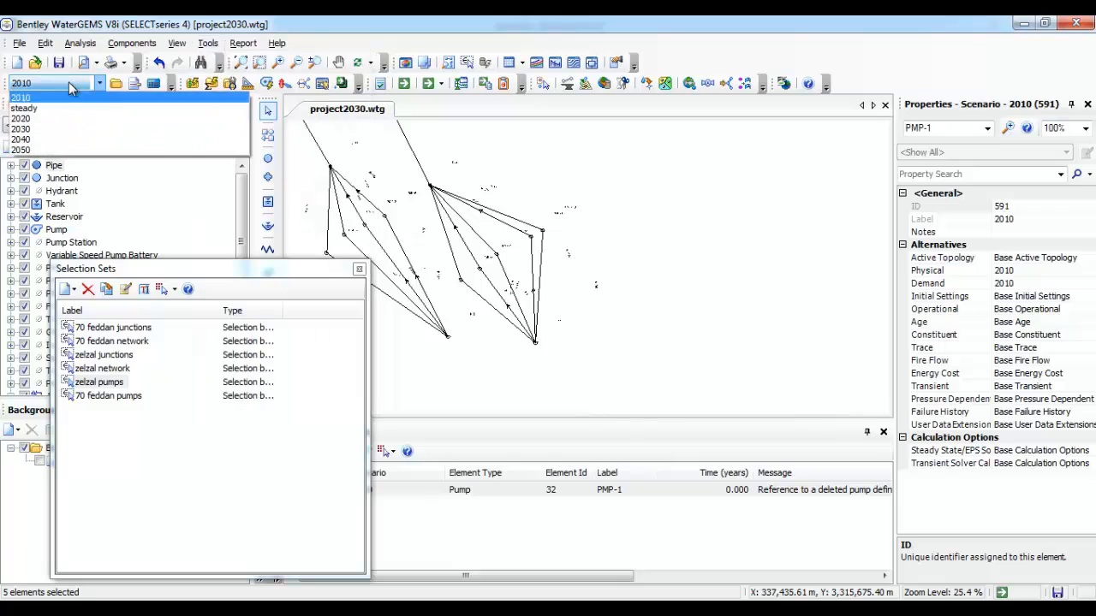
click(21, 118)
Open the 2020 junction table, paste the copied elevations with the whole Elevation column selected, check the rows and close the table
click(243, 43)
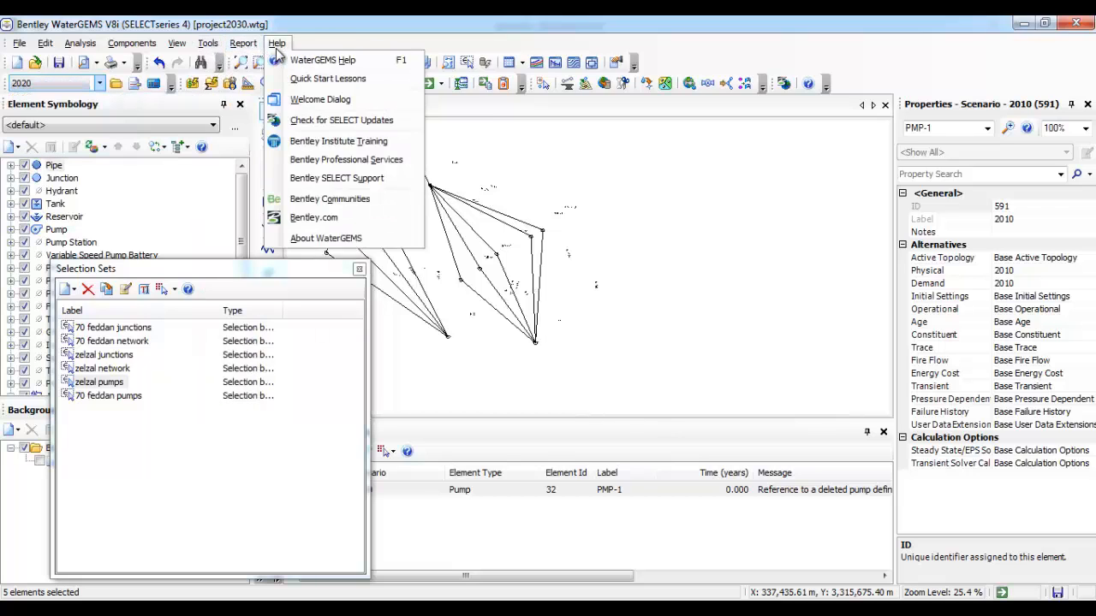
mouse_move(308, 60)
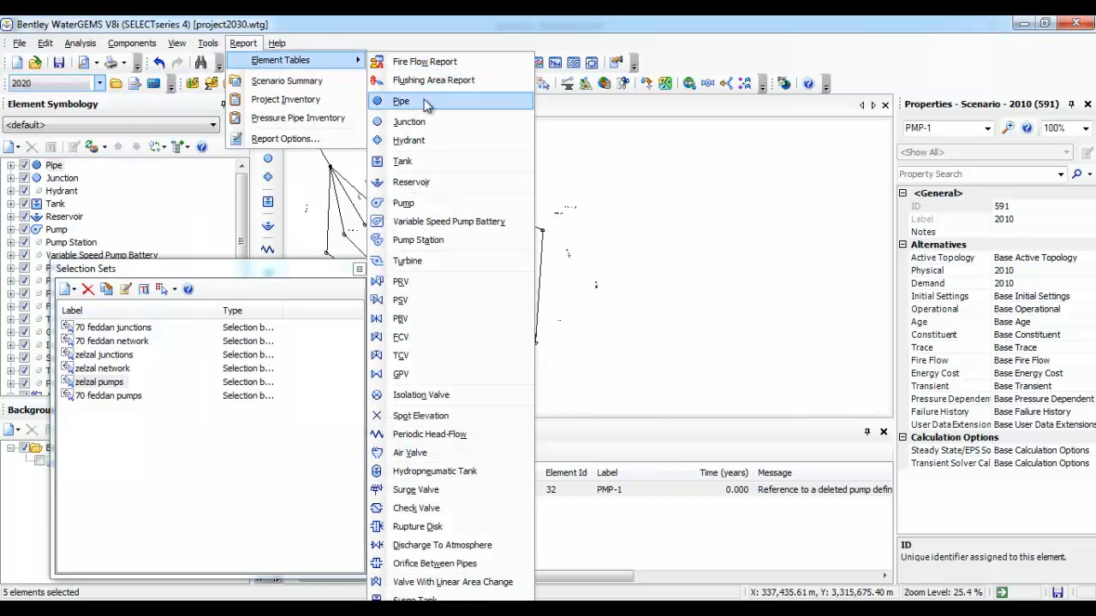
click(409, 121)
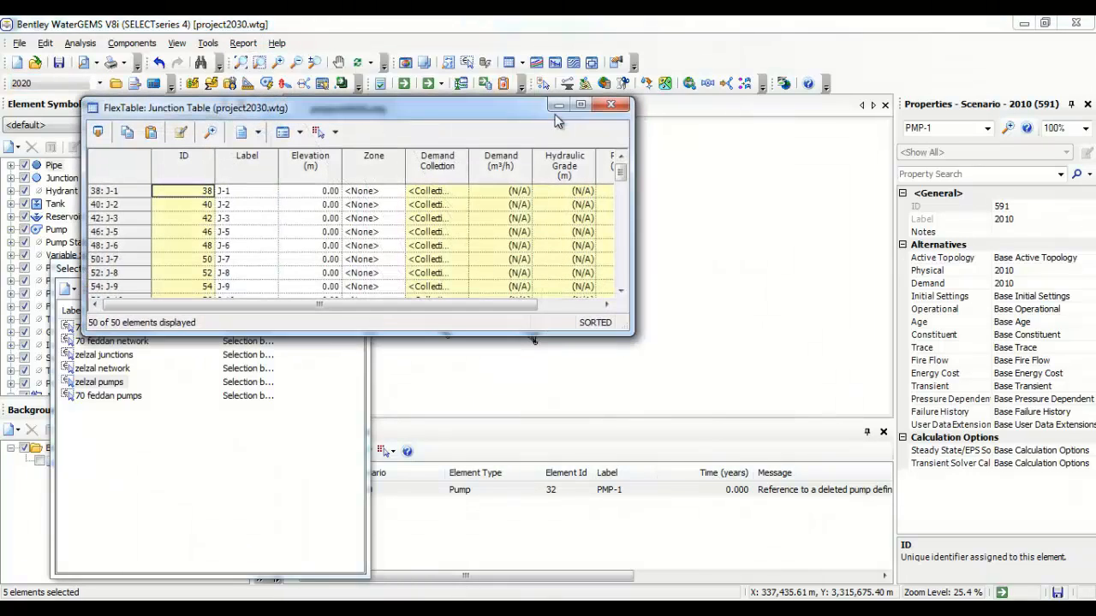
click(579, 107)
click(245, 78)
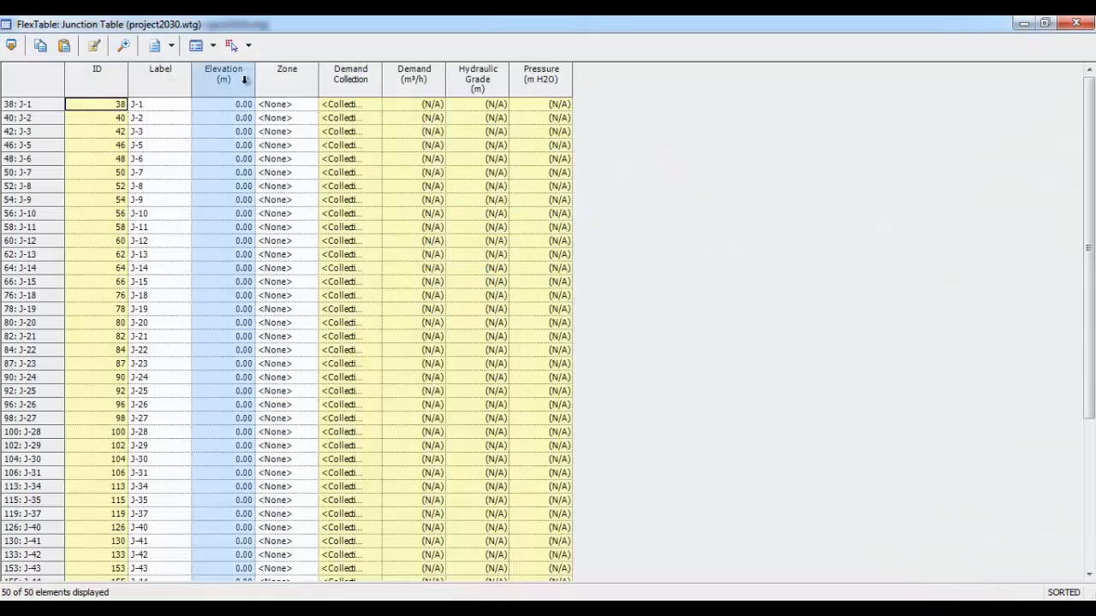
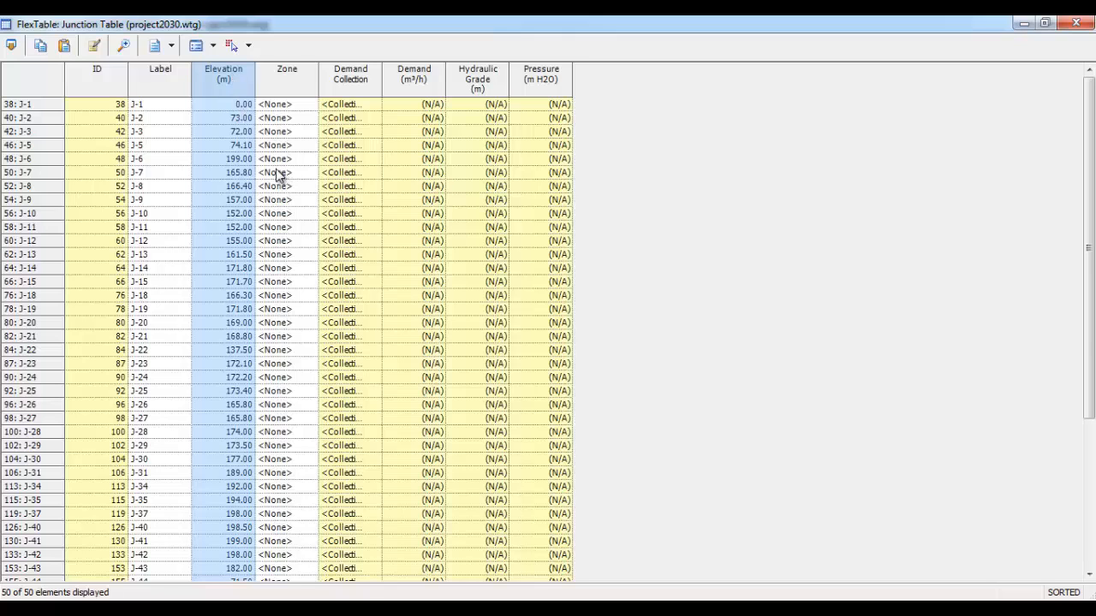
drag(1093, 301, 1093, 449)
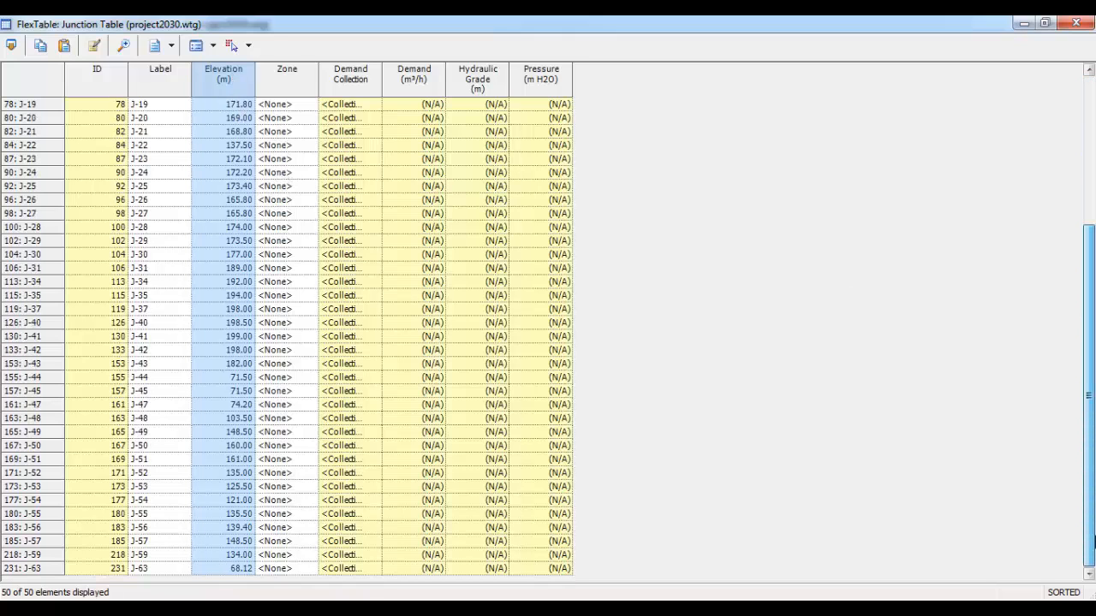
click(1075, 23)
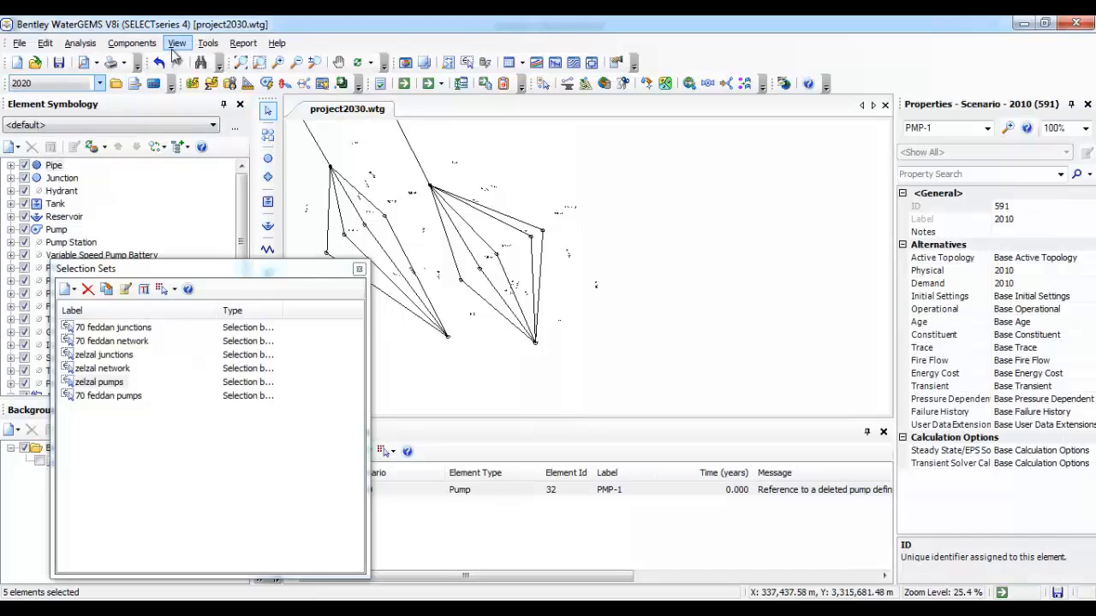
Activate the 2010 scenario again and open its junction table at full size
click(176, 43)
mouse_move(205, 50)
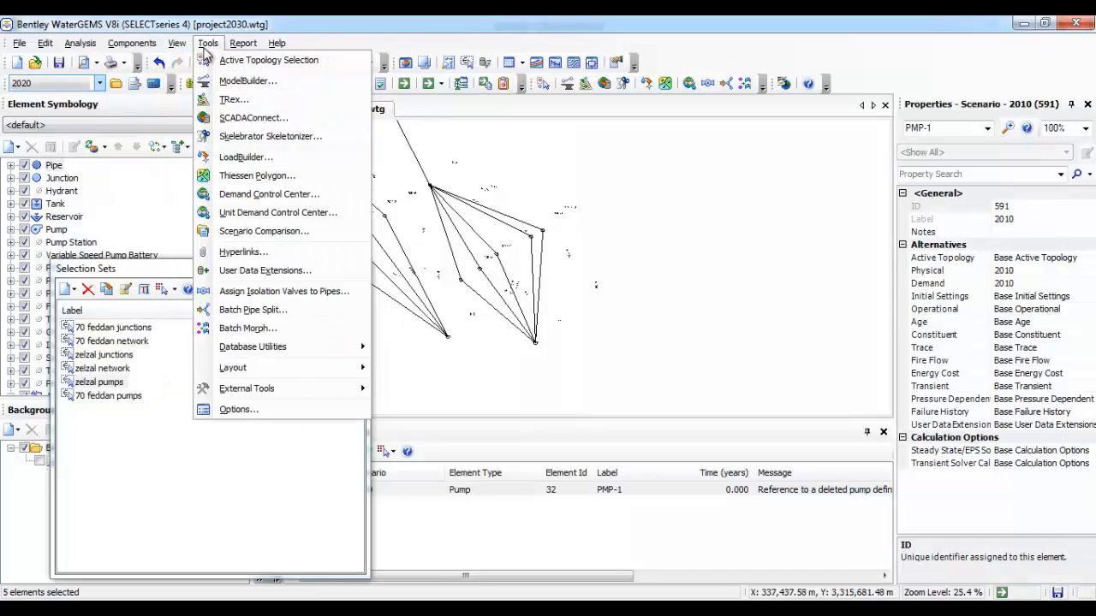
click(91, 83)
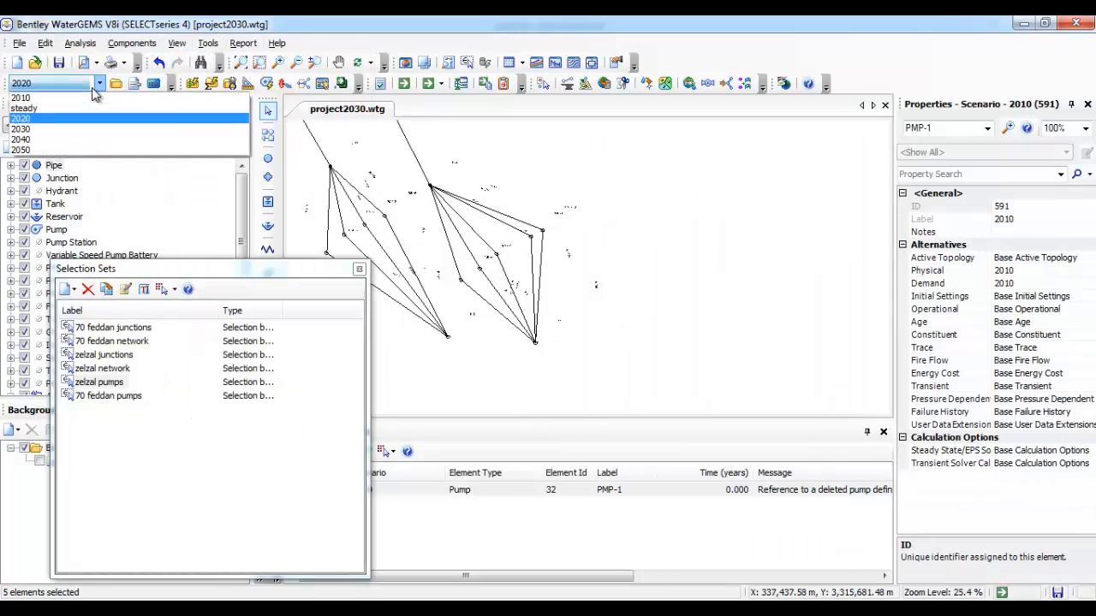
click(51, 97)
click(242, 43)
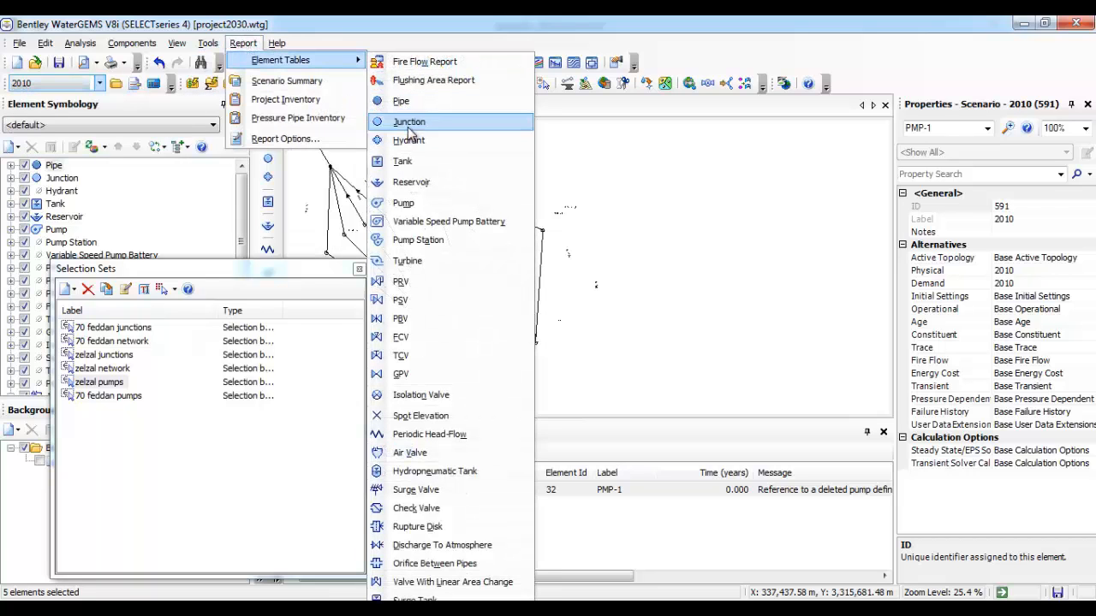
click(408, 127)
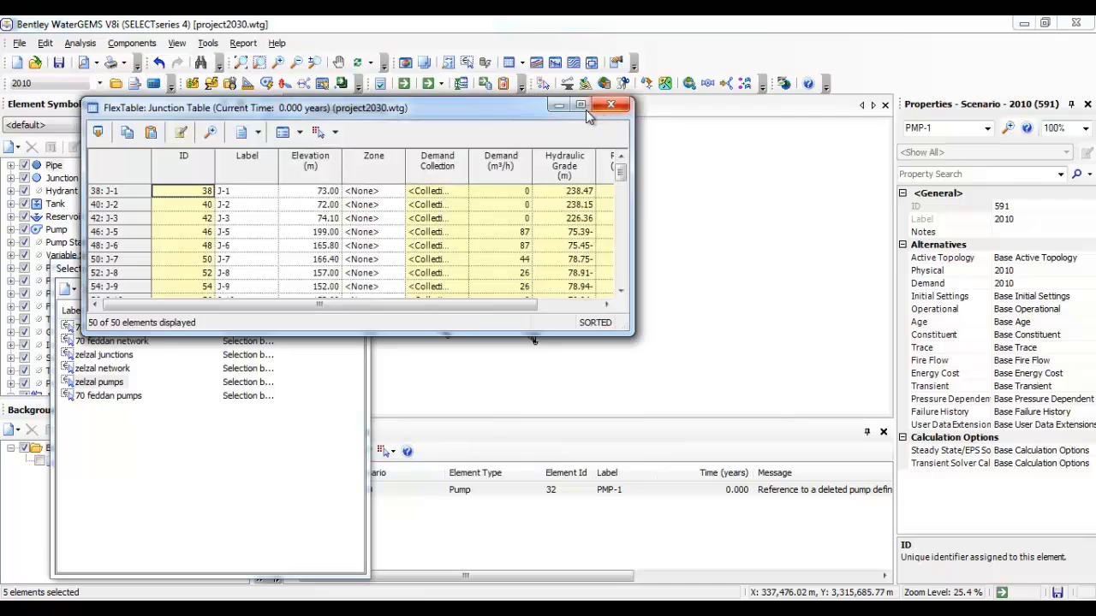
click(585, 107)
Copy the elevation values of all junctions from J-1 down to J-63 and close the 2010 junction table
drag(227, 104, 210, 584)
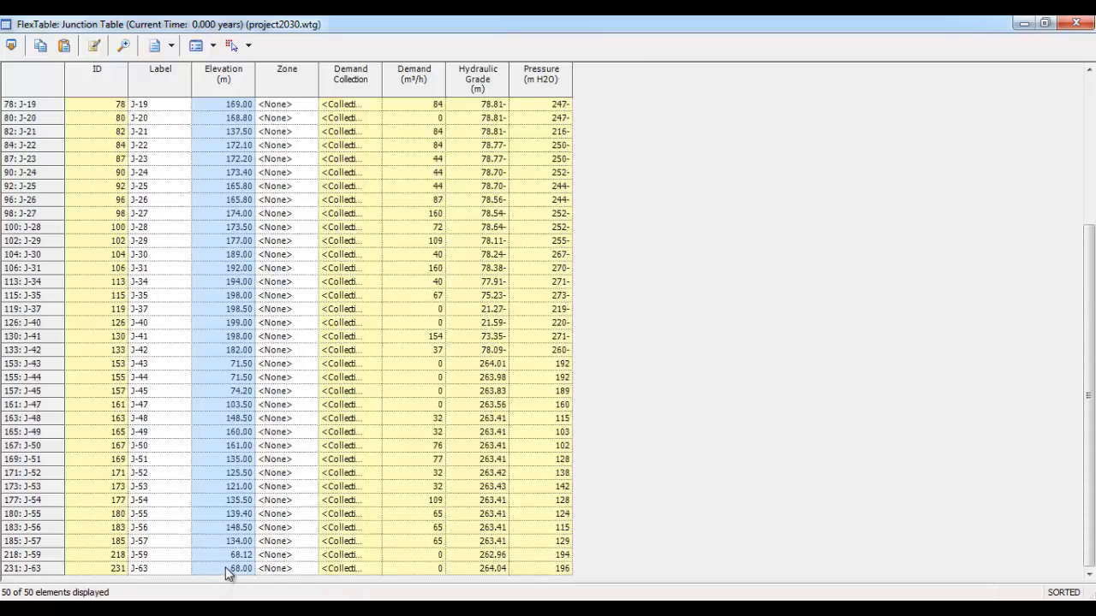
key(ctrl+c)
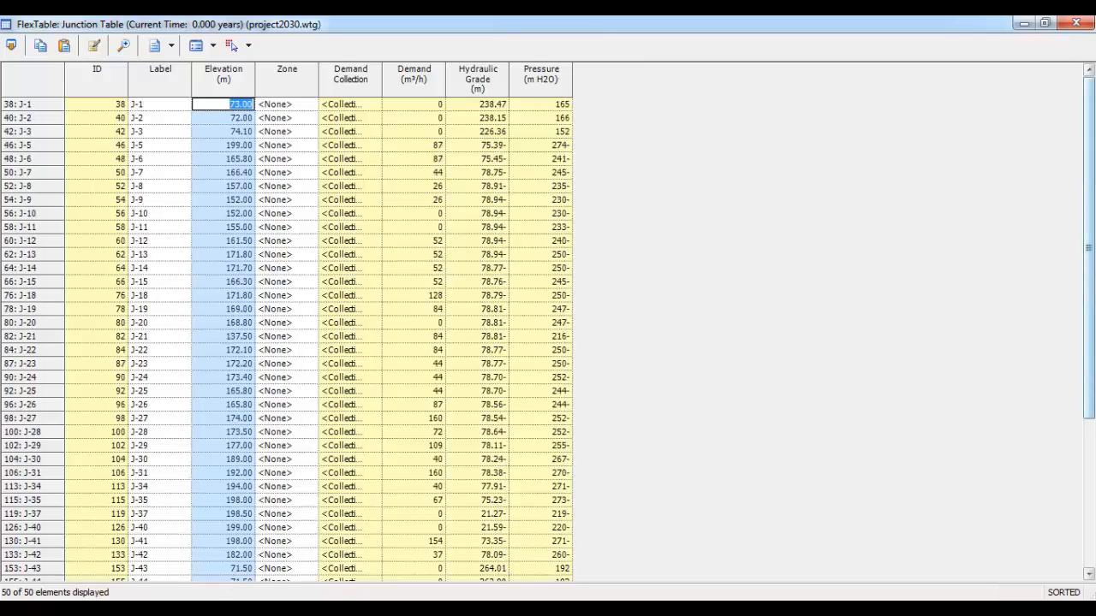
scroll(1023, 428, down, 6)
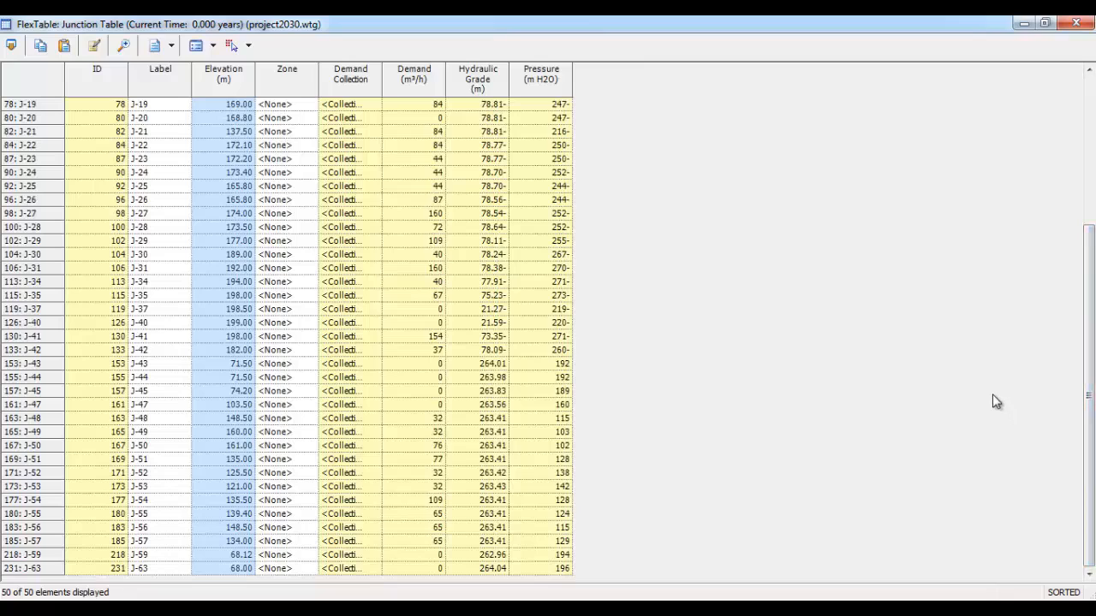
key(ctrl+c)
click(1083, 27)
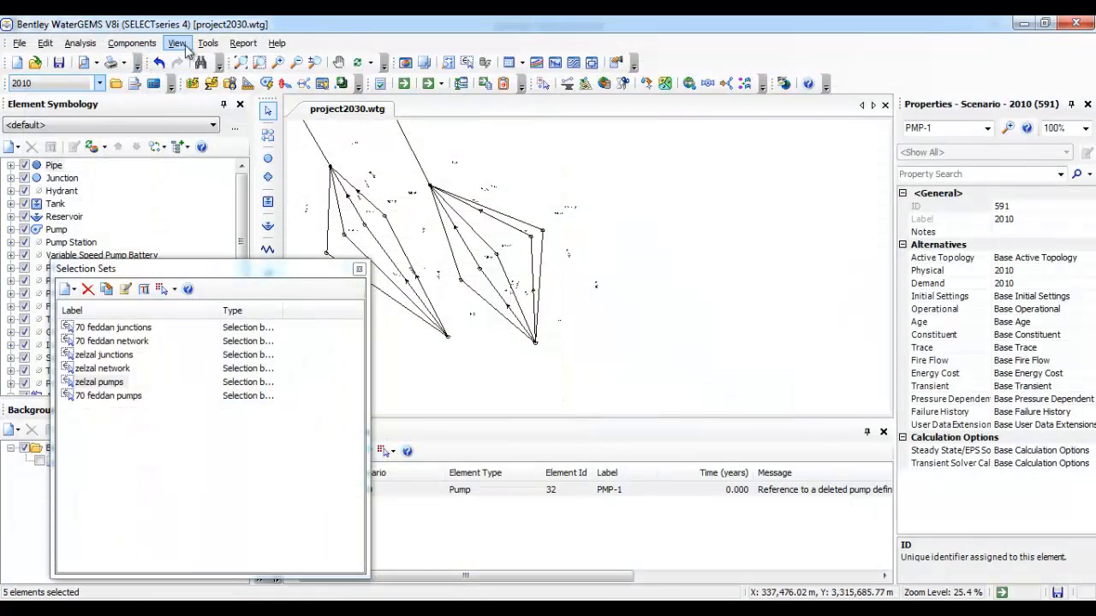
Paste the copied 2010 elevations into the 2020 scenario's junction table starting at J-1, check them to the last row and close the table
click(60, 83)
click(52, 127)
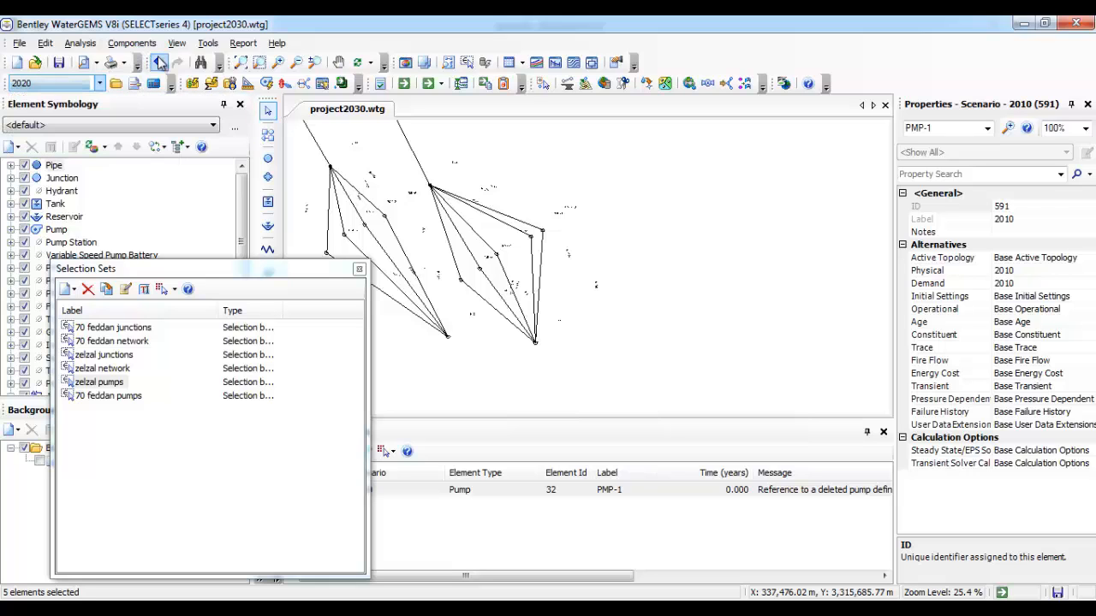
click(178, 45)
mouse_move(243, 43)
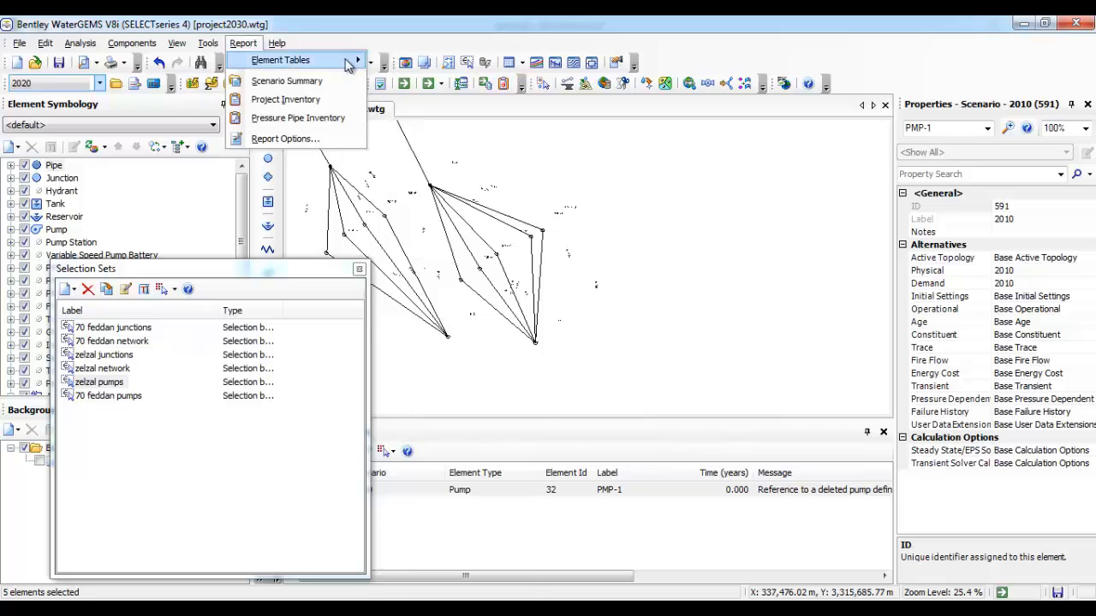
mouse_move(355, 60)
click(406, 122)
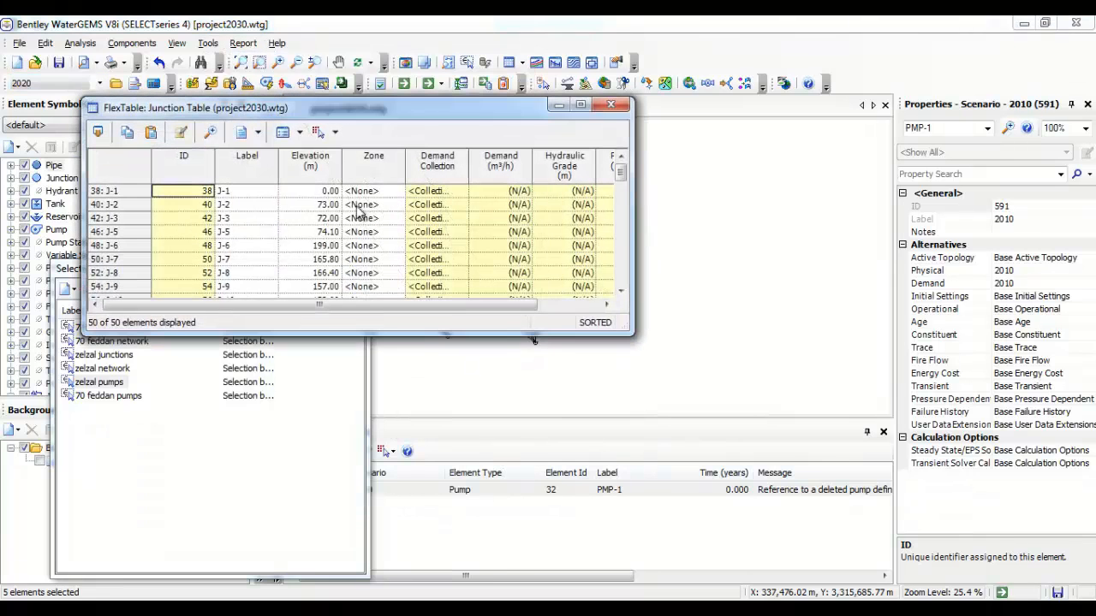
click(602, 103)
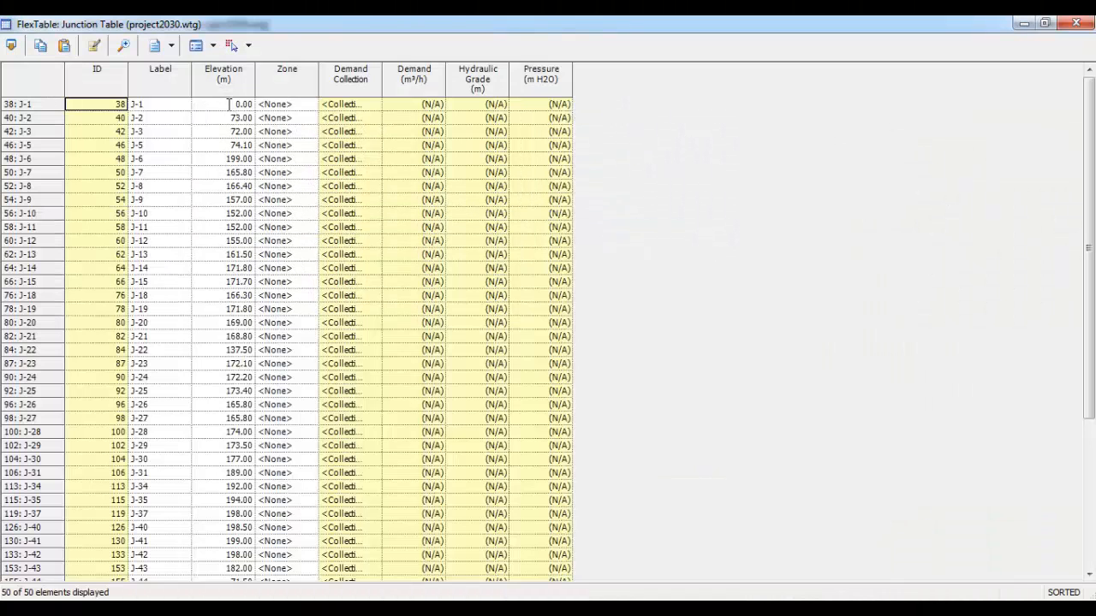
click(228, 104)
key(ctrl+v)
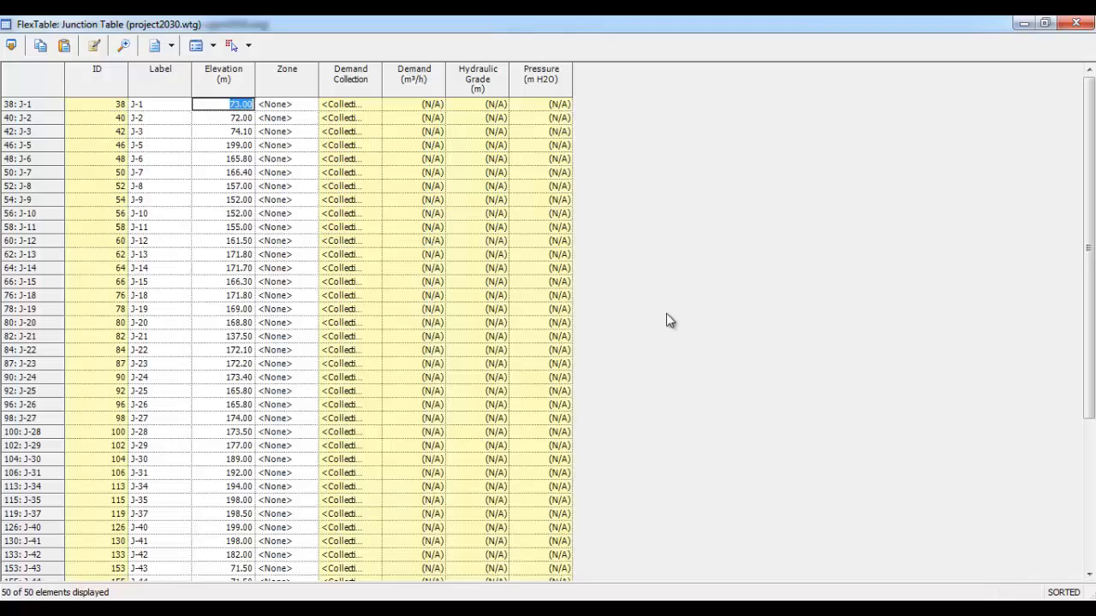
scroll(1089, 300, down, 5)
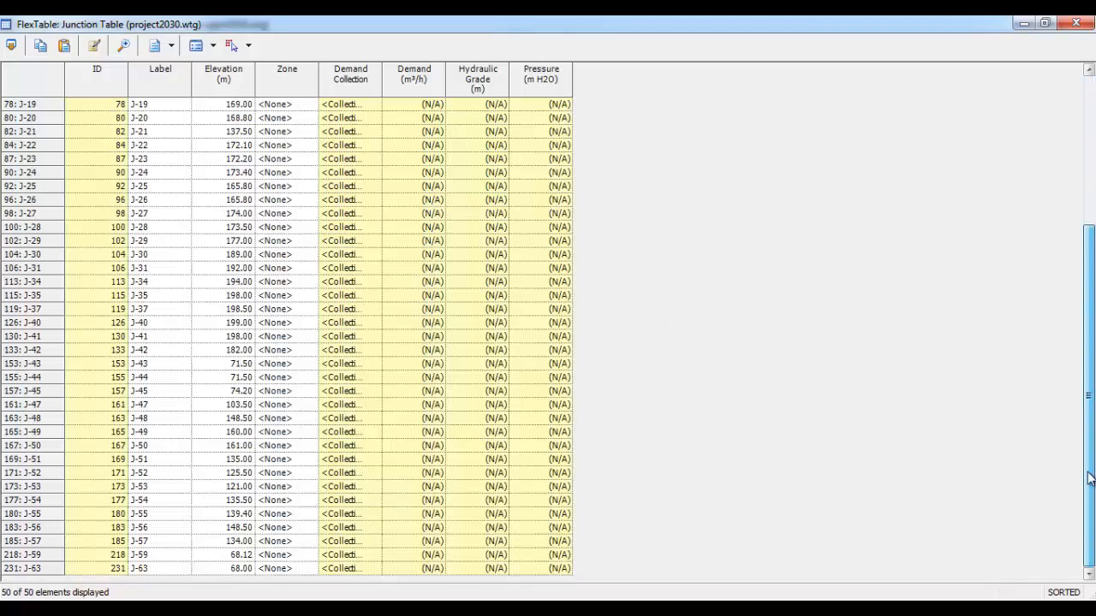
click(1080, 23)
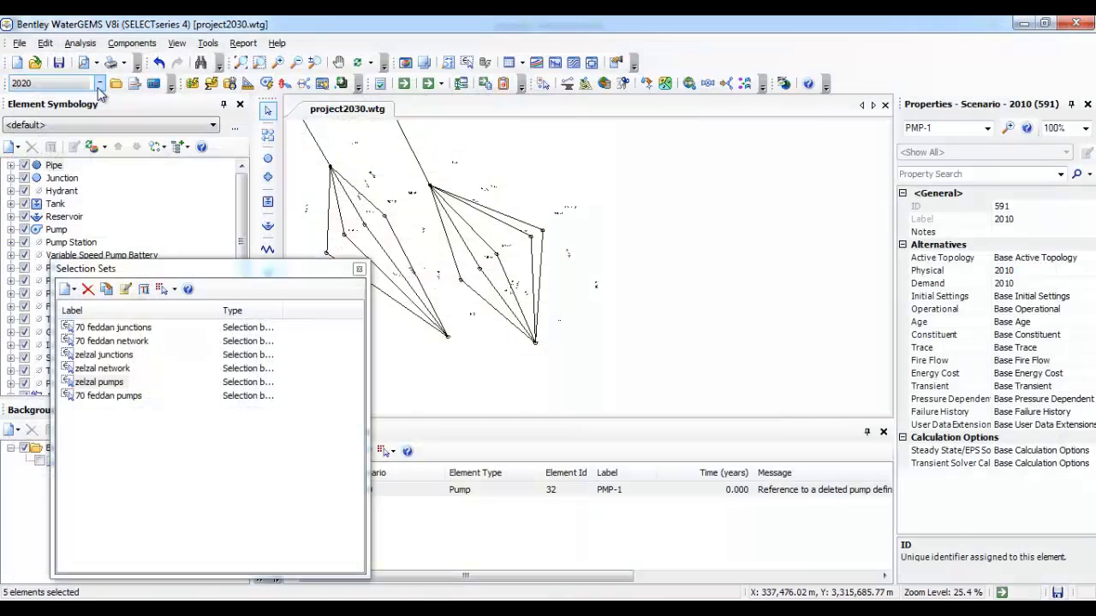
Paste the copied 2010 elevations into the 2030 scenario's junction table starting at J-1 and close the table
click(67, 84)
click(54, 128)
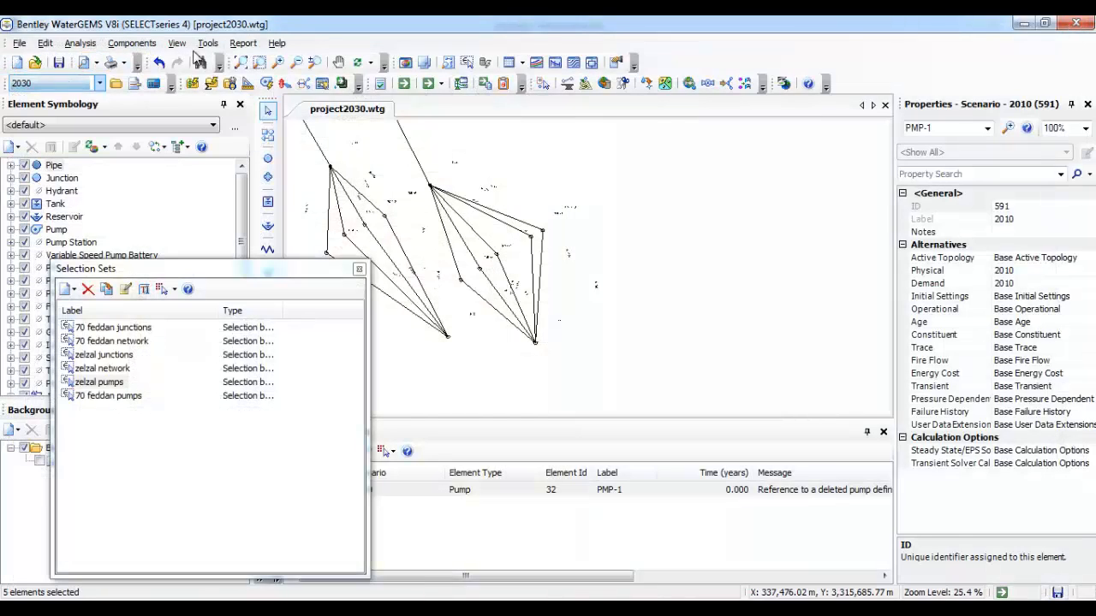
click(240, 45)
mouse_move(306, 61)
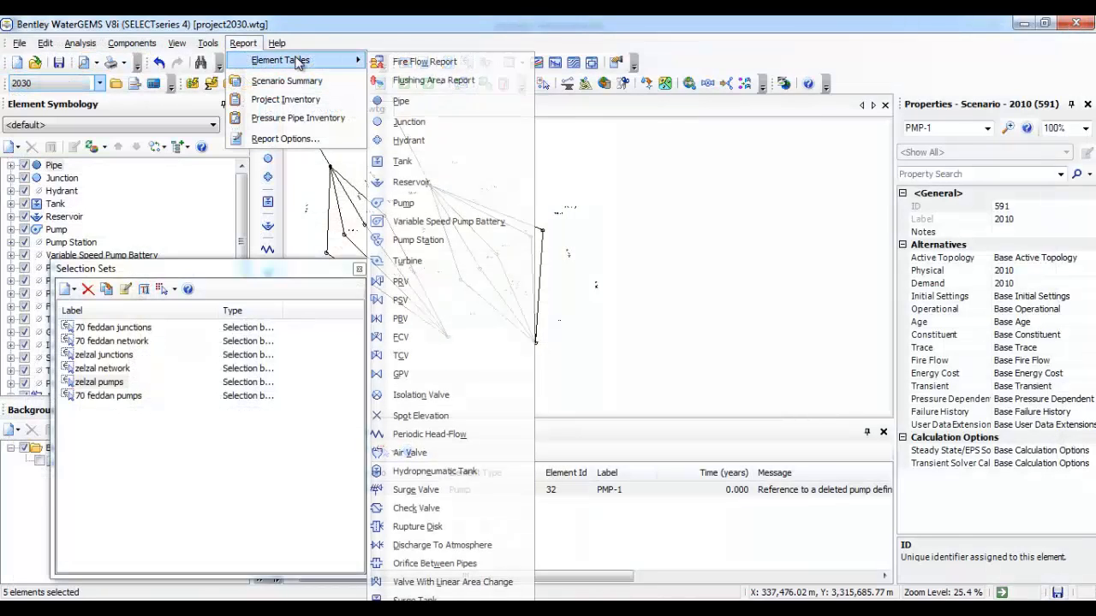
click(405, 124)
click(580, 105)
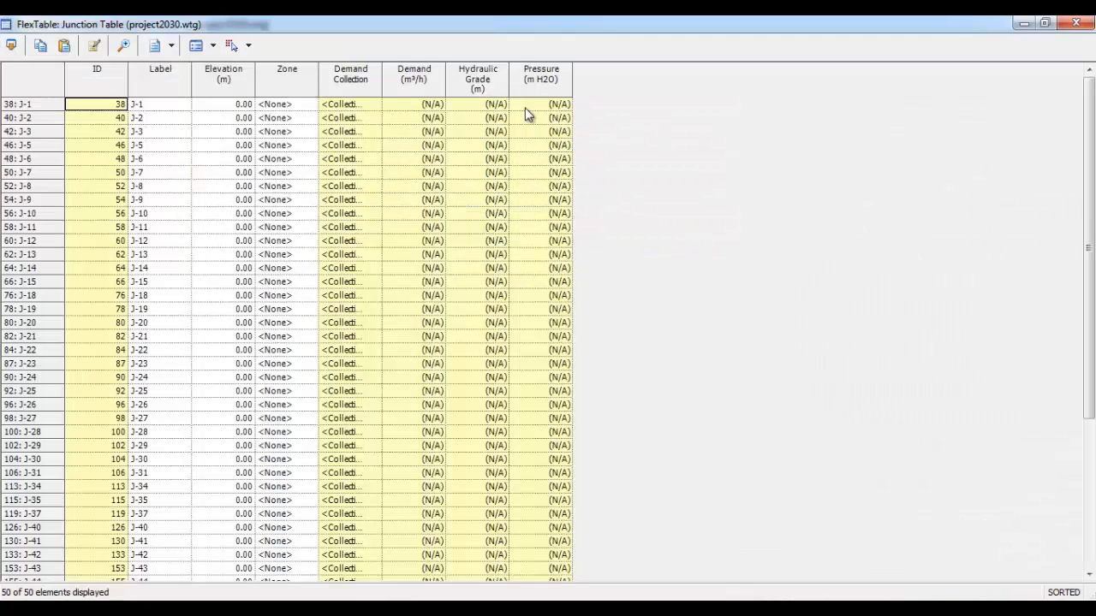
click(237, 109)
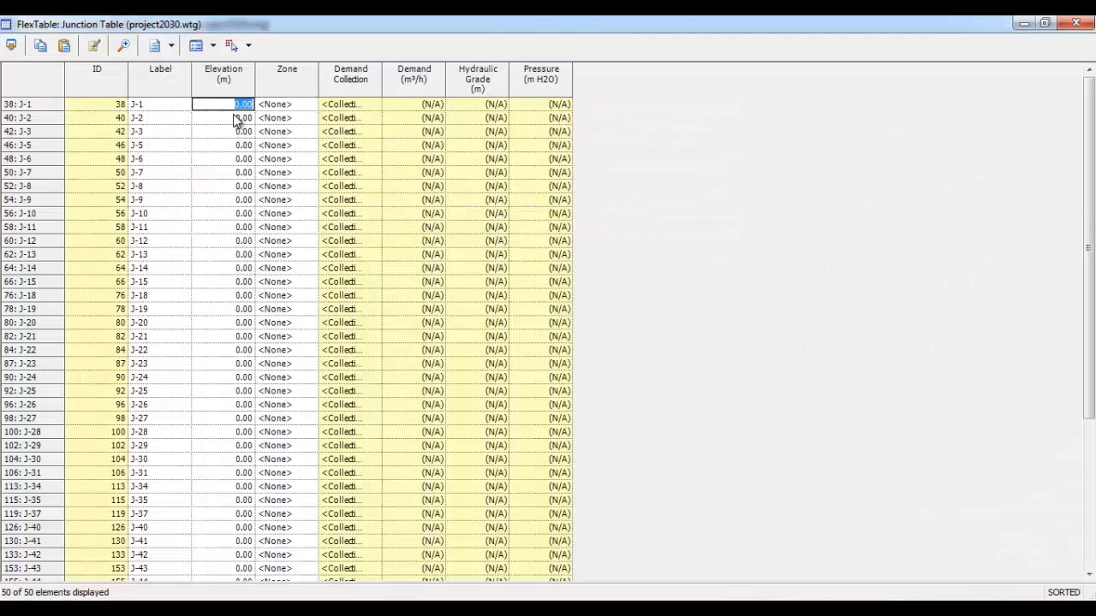
key(ctrl+v)
click(1076, 23)
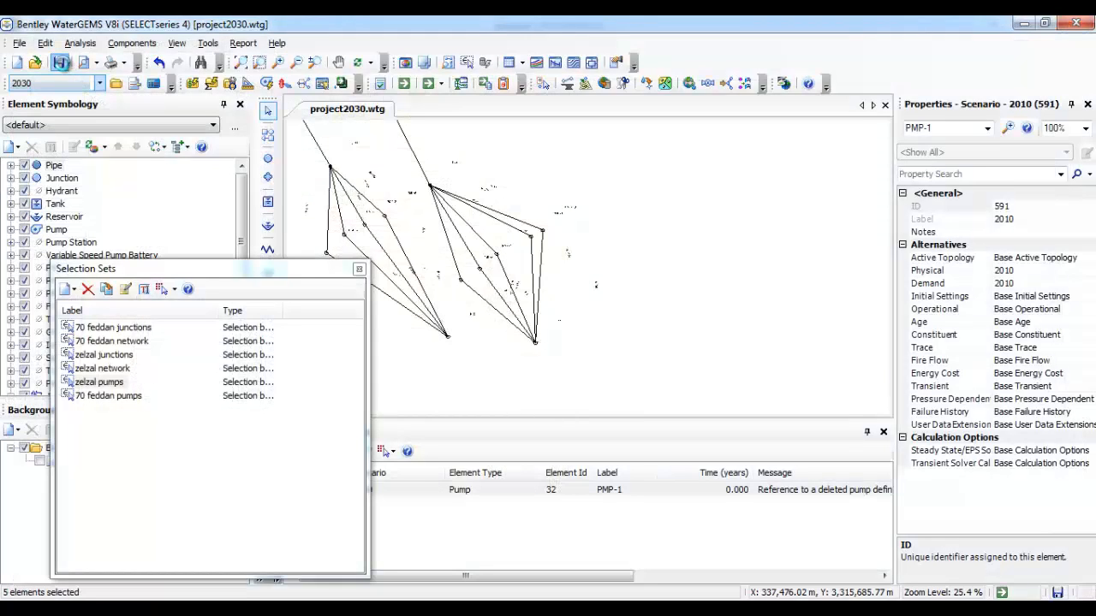
Activate the 2040 scenario and paste the copied 2010 elevations into its junction table starting at J-1
click(99, 83)
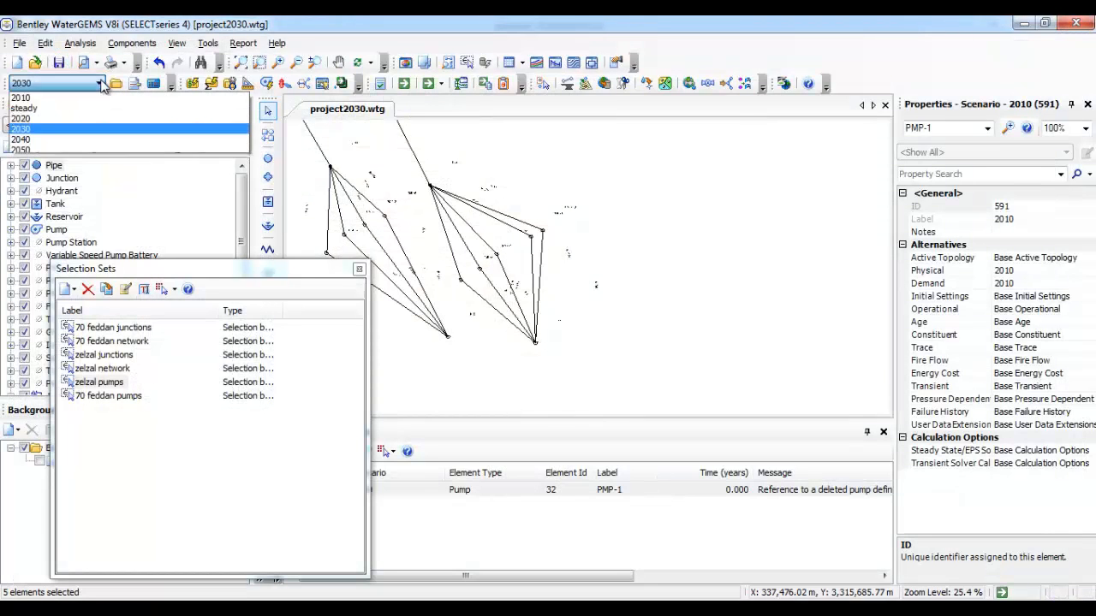
click(71, 146)
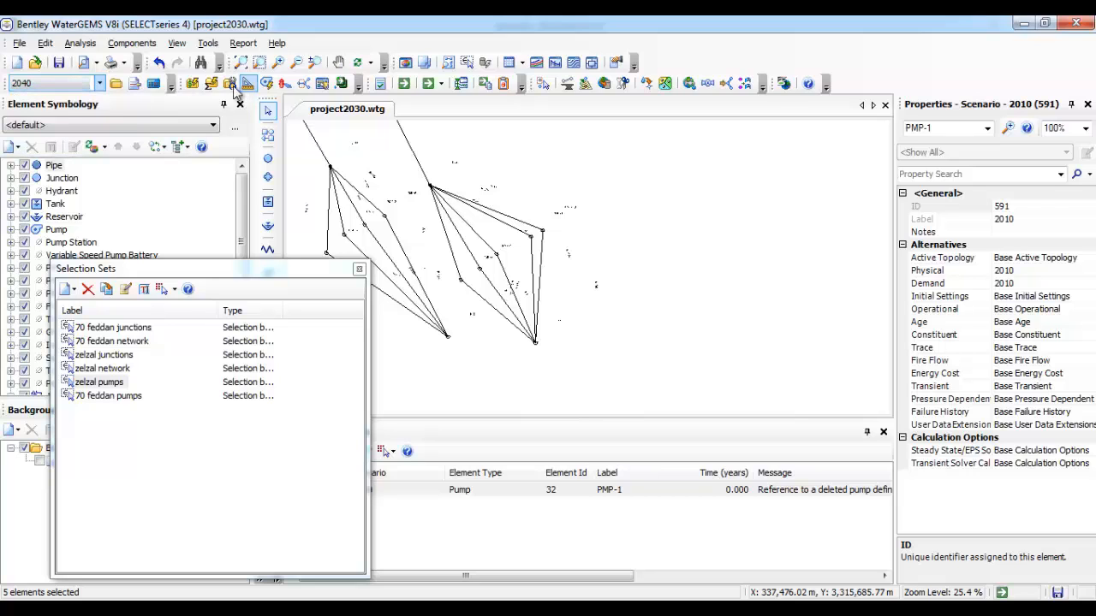
click(207, 42)
mouse_move(243, 43)
mouse_move(257, 60)
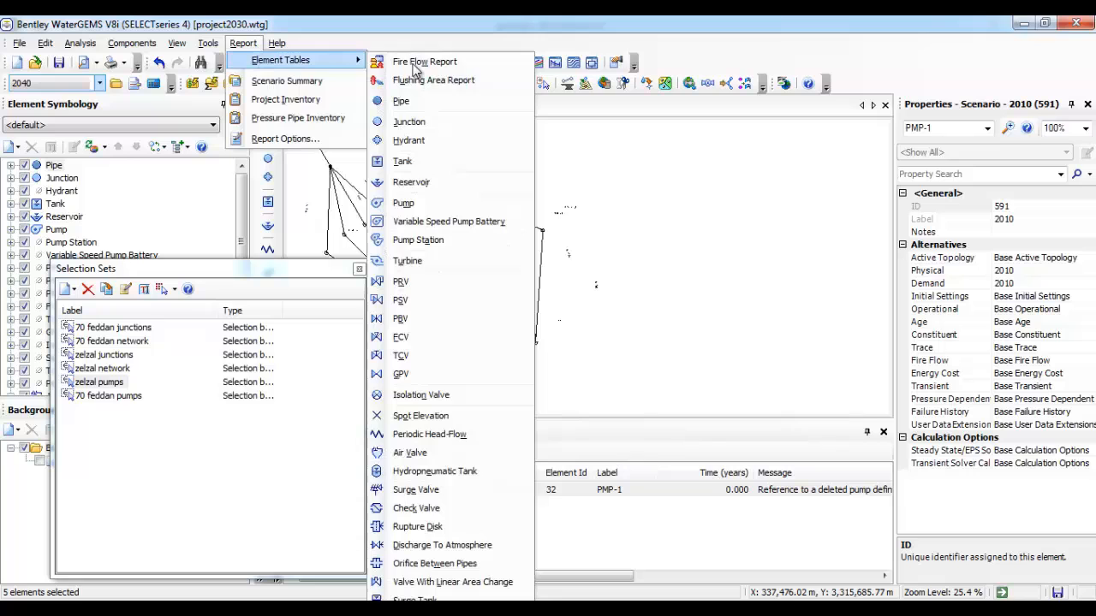
click(417, 121)
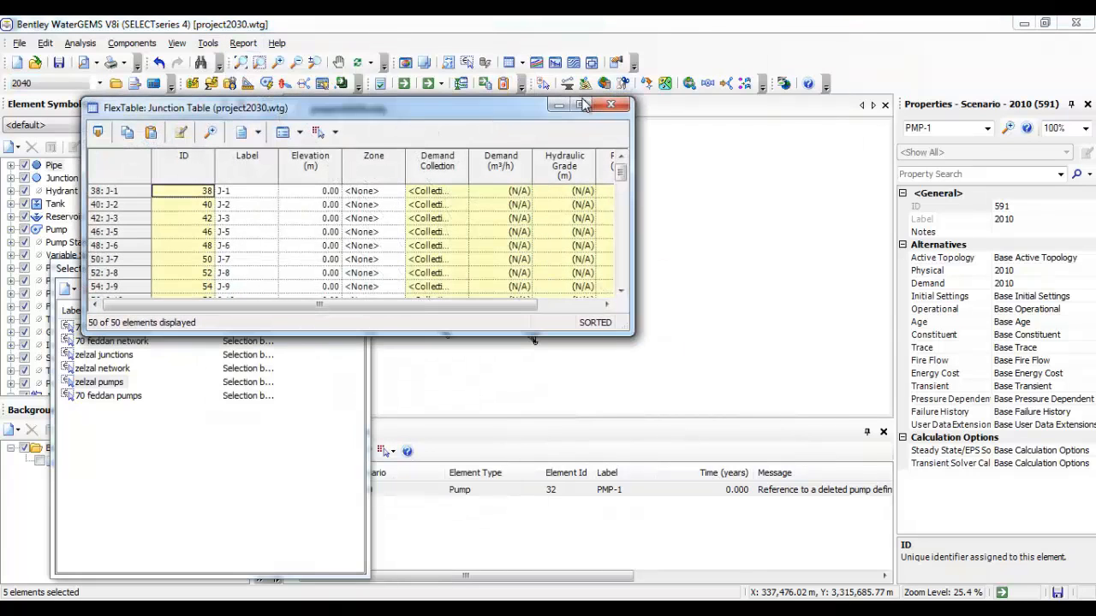
click(581, 105)
click(218, 103)
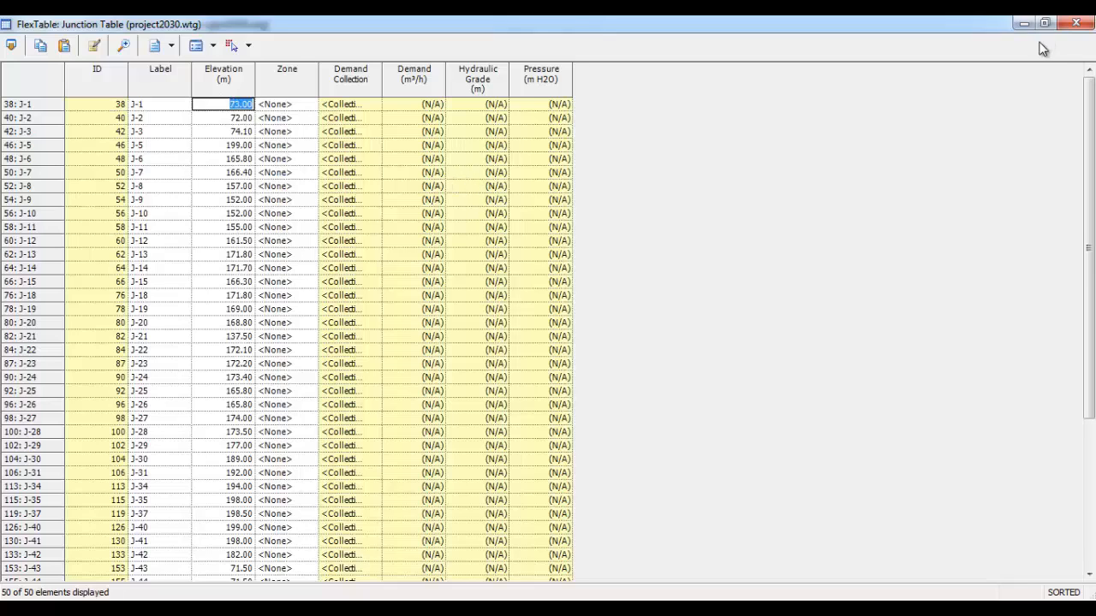
Close the 2040 scenario's junction table and activate the 2050 scenario
click(1079, 26)
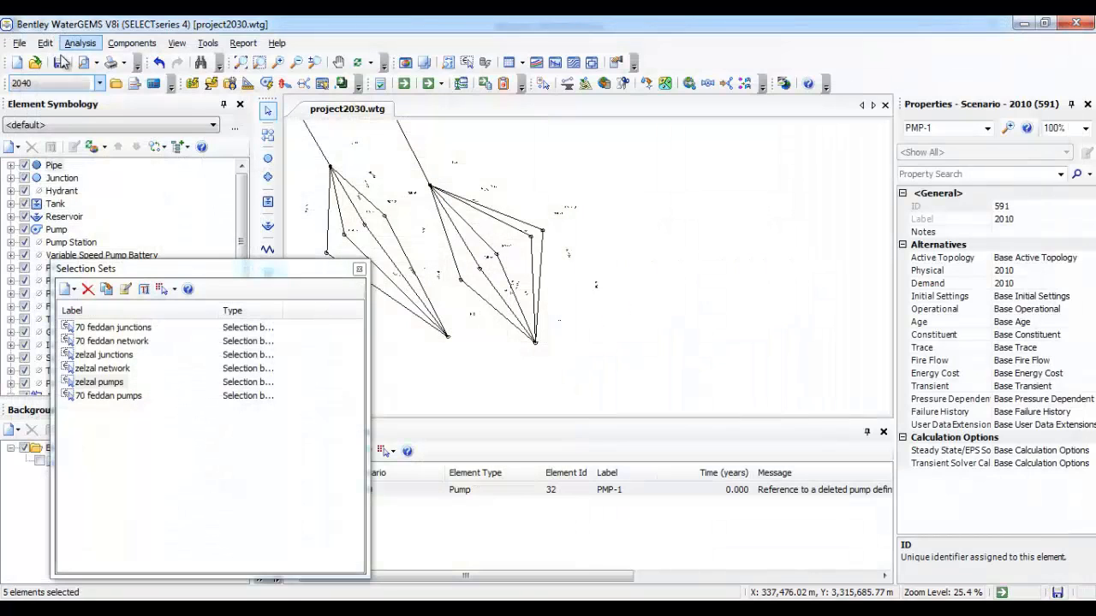
click(99, 83)
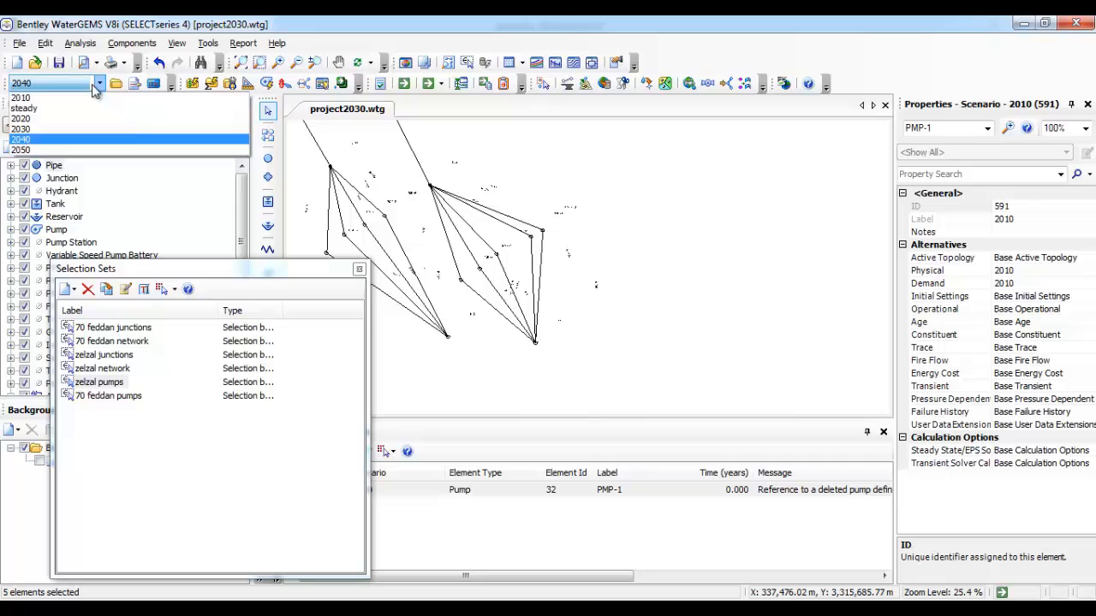
click(34, 137)
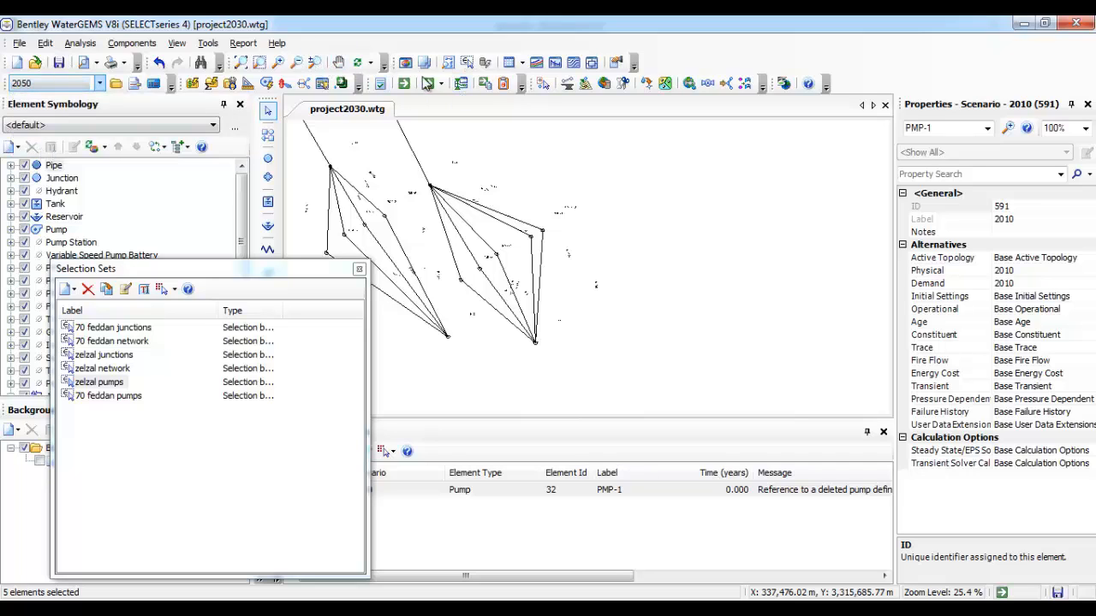
Paste the copied 2010 elevations into the 2050 scenario's junction table starting at J-1, check them to the last row and close the table
click(210, 45)
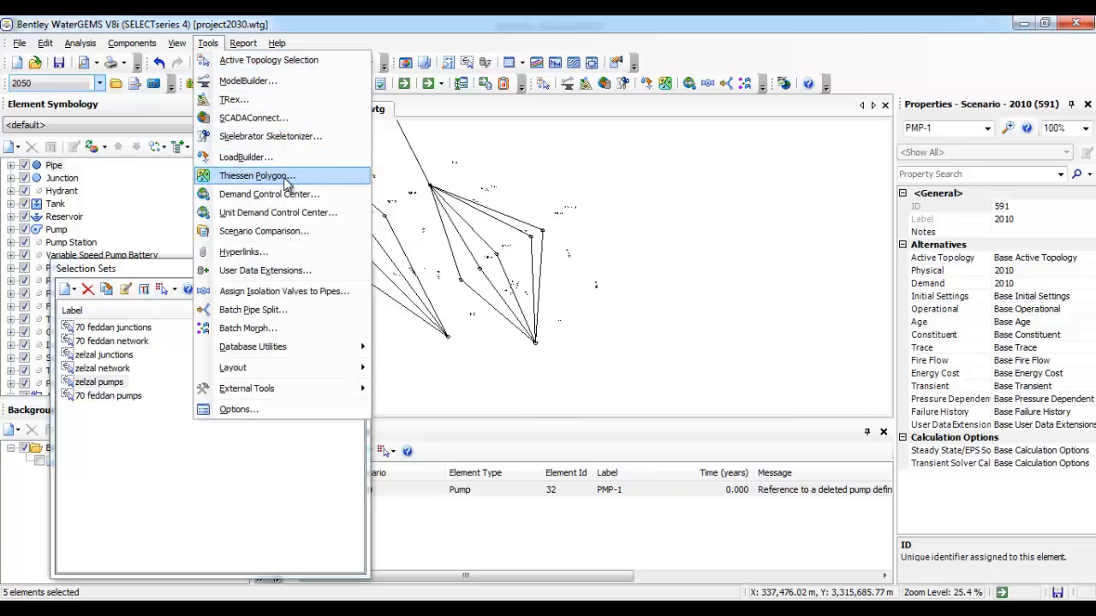
mouse_move(257, 43)
mouse_move(287, 58)
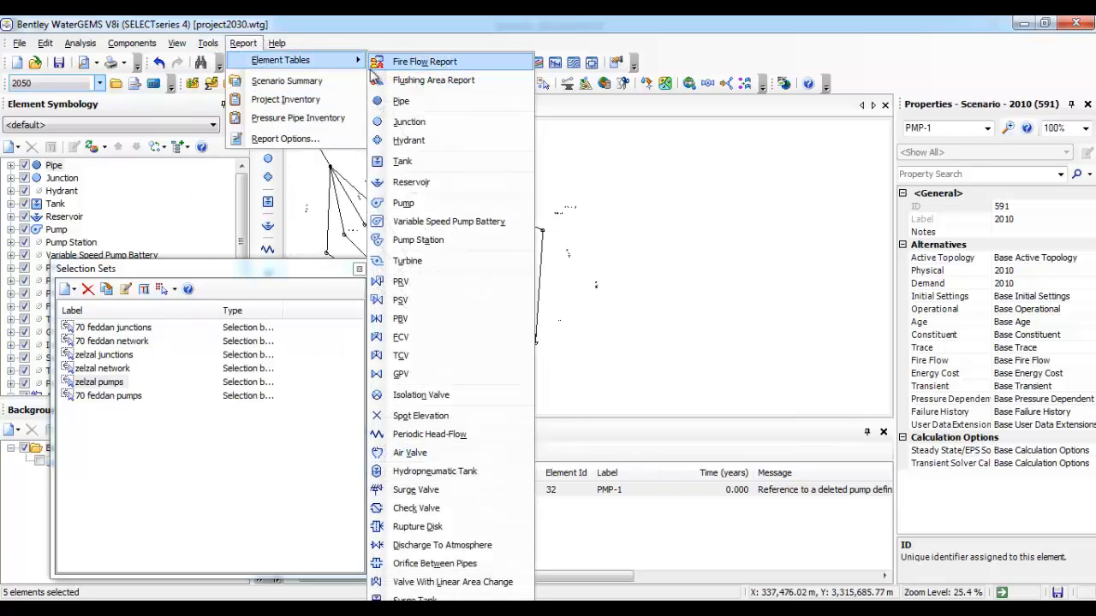
click(411, 123)
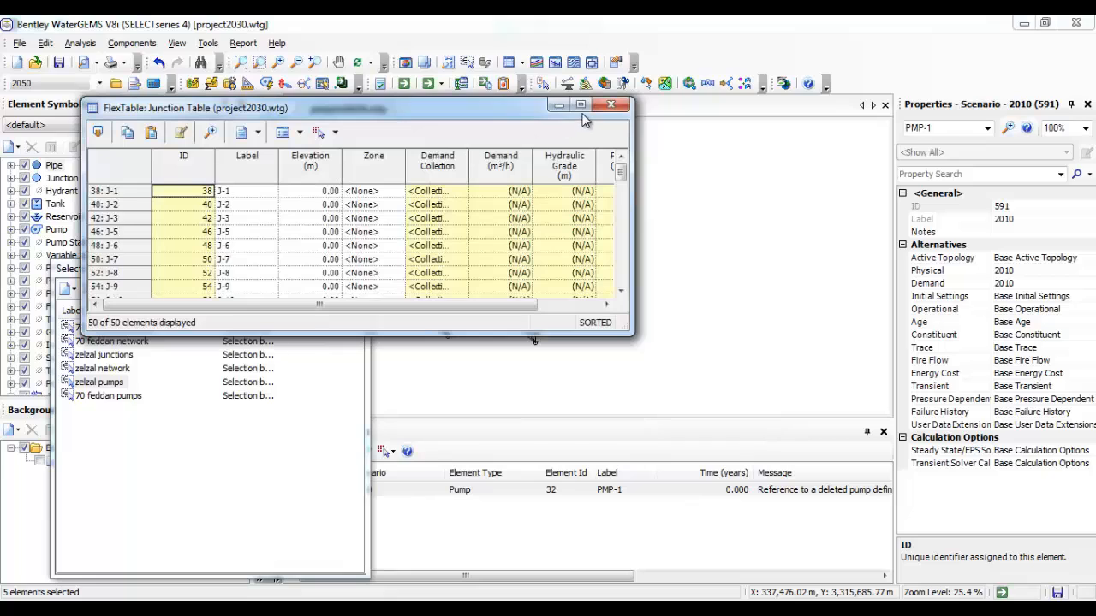
click(581, 104)
click(240, 106)
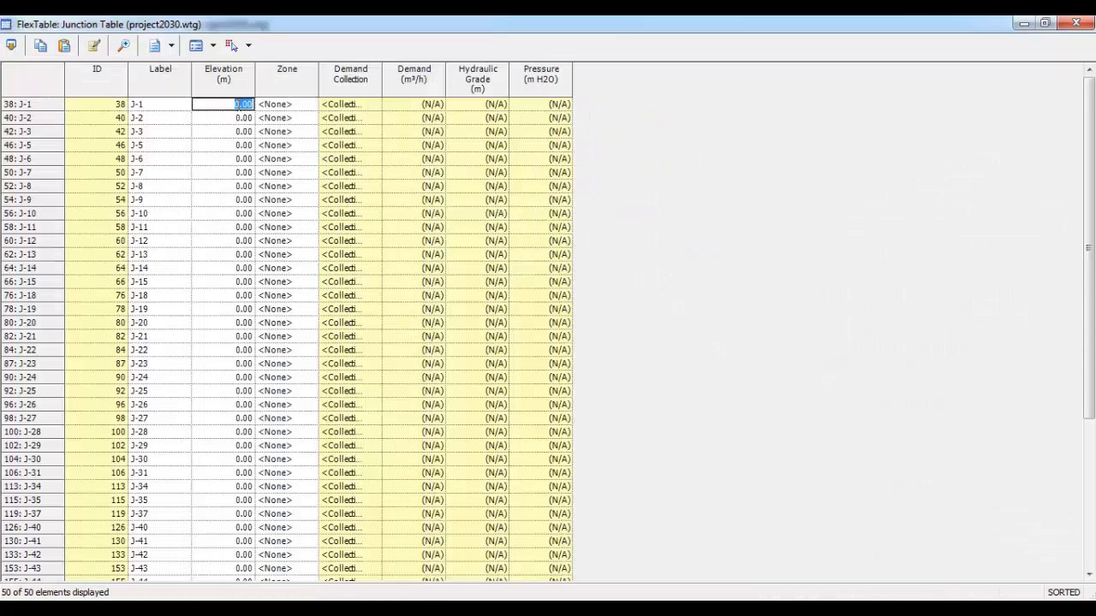
key(ctrl+v)
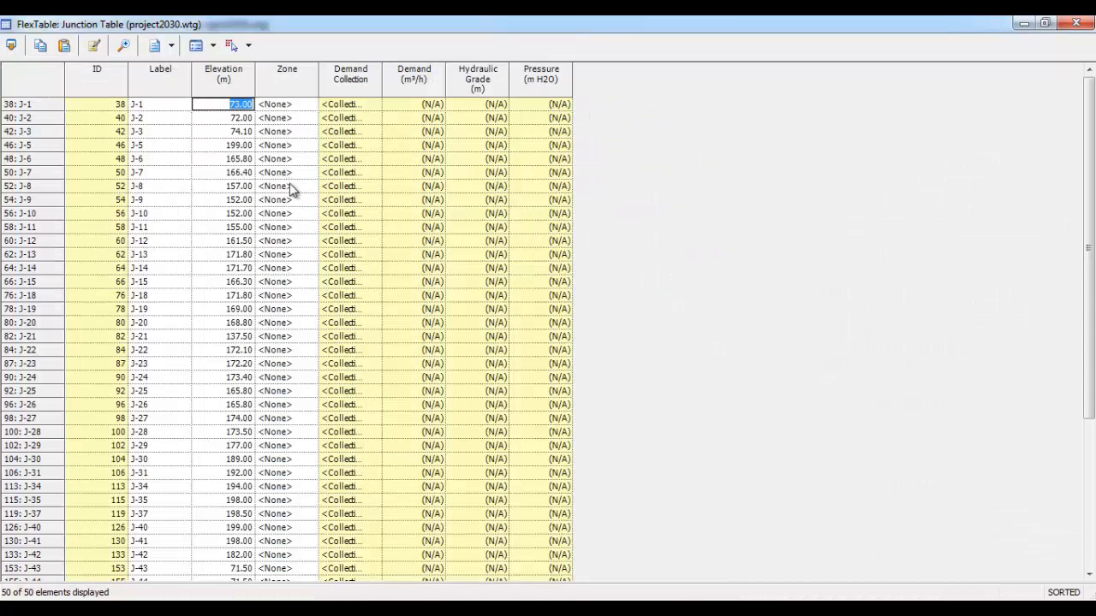
drag(1085, 225, 1085, 373)
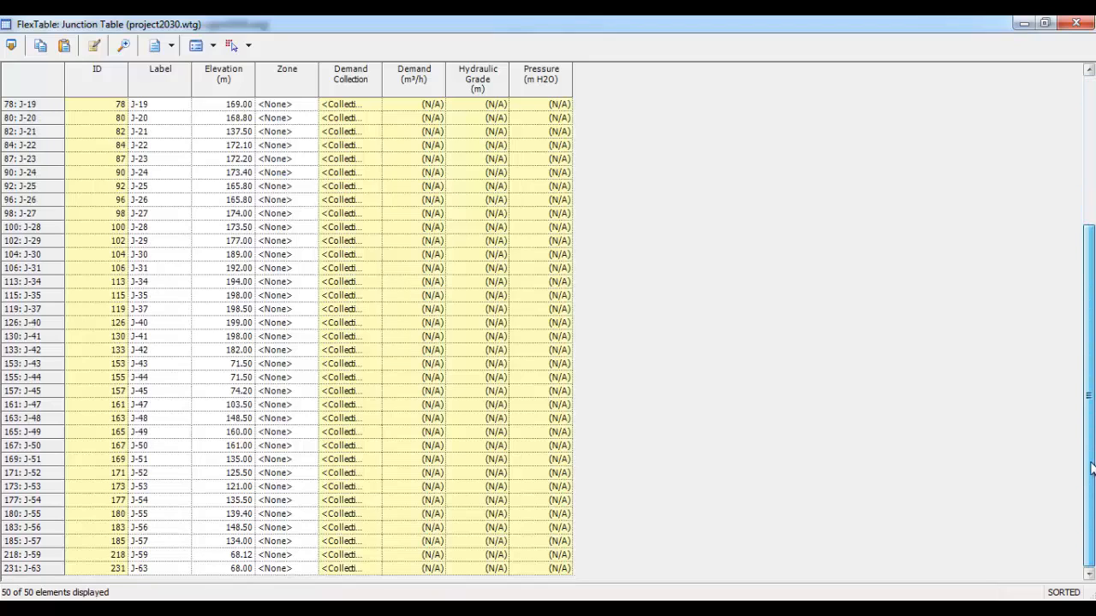
click(1072, 23)
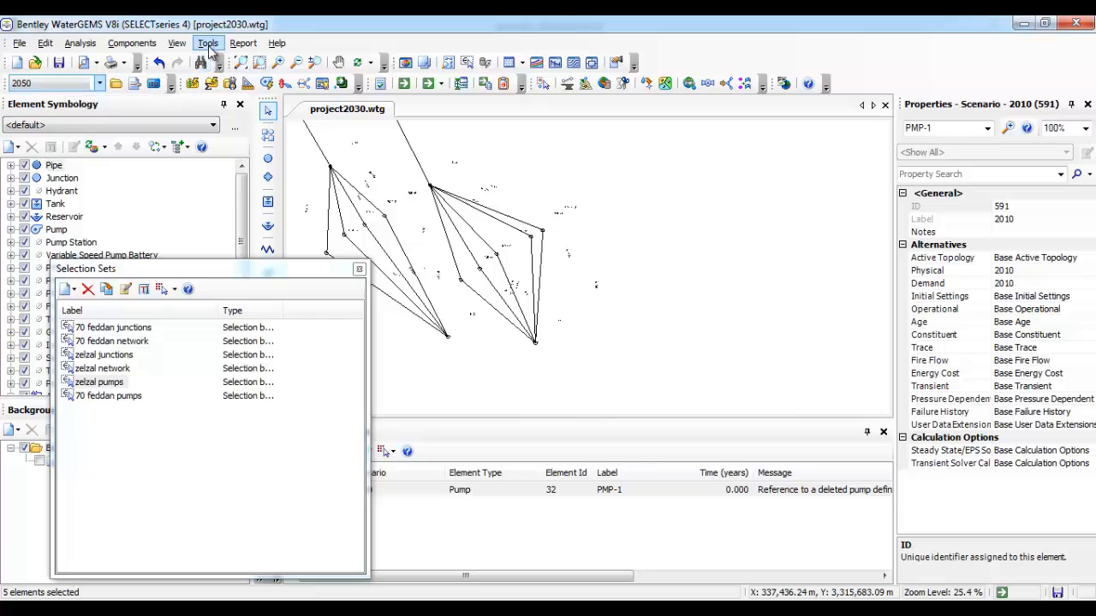
Set the elevation of both reservoirs in the 2050 scenario to 68 m with a global edit and close the reservoir table
click(246, 44)
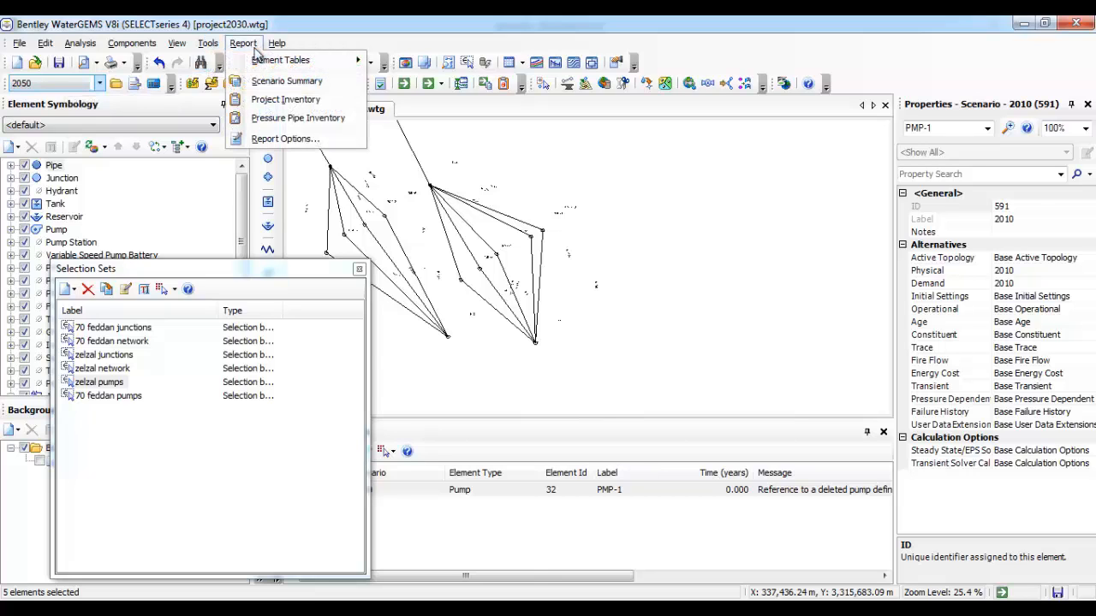
mouse_move(256, 67)
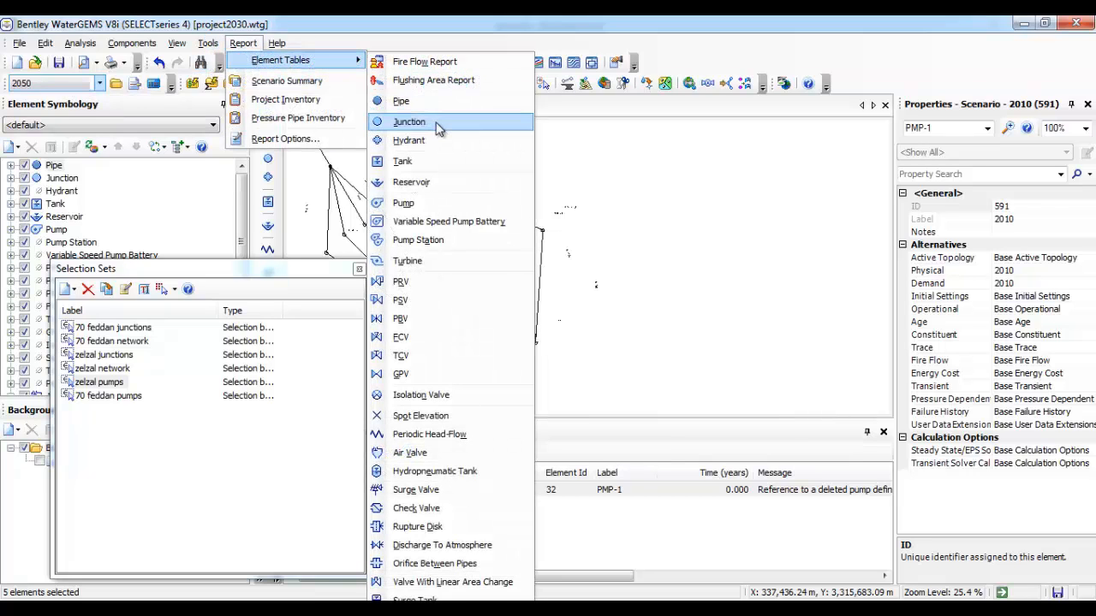
click(419, 182)
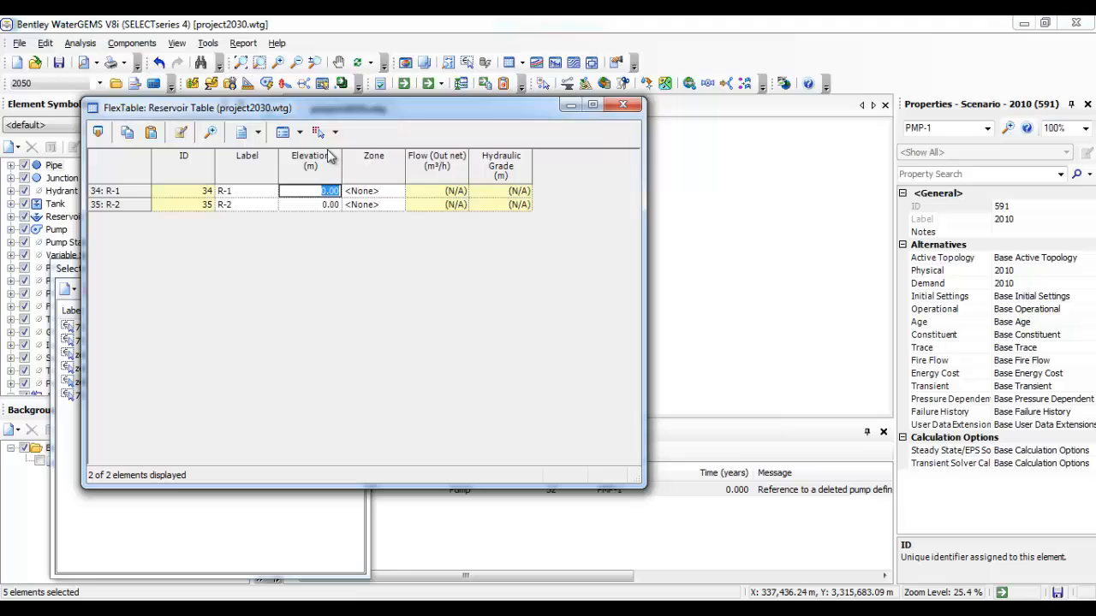
right_click(328, 164)
click(377, 195)
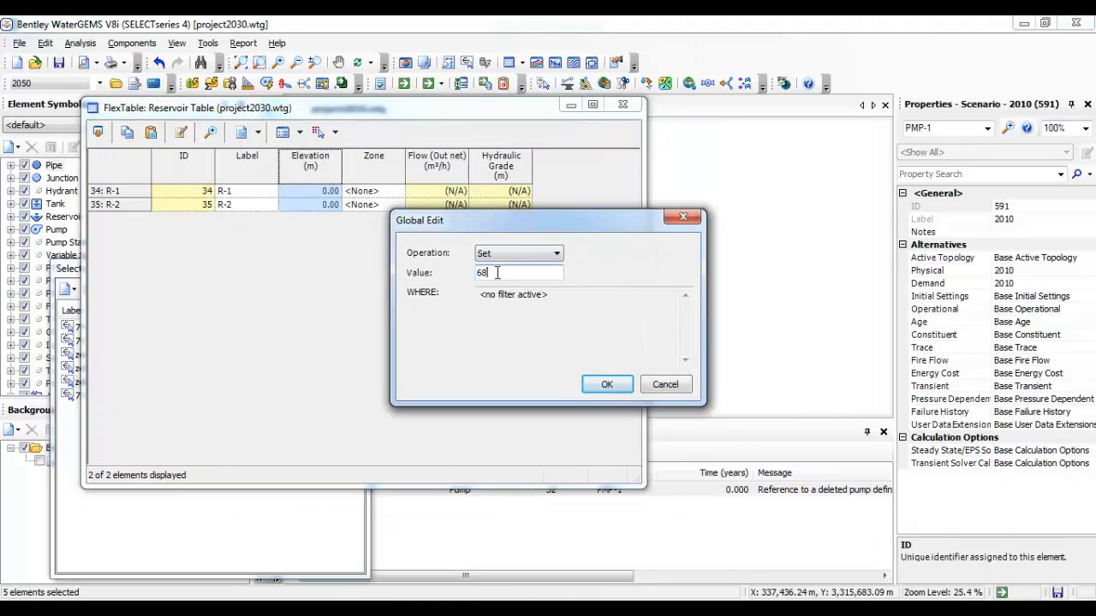
key(Return)
click(625, 106)
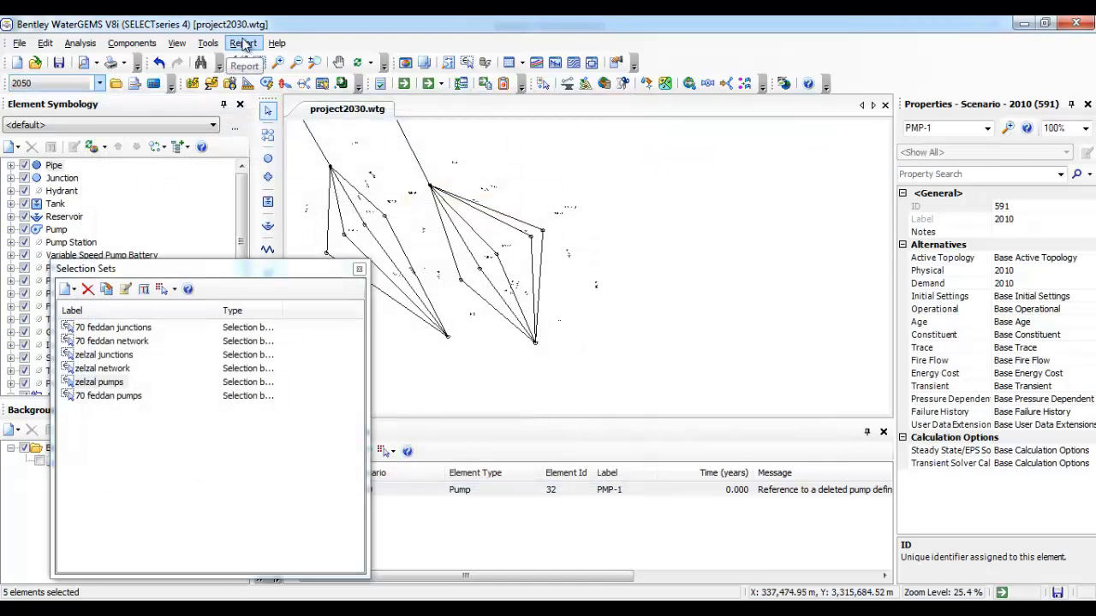
Set the elevation of all pumps in the 2050 scenario to 68 m with a global edit and close the pump table
click(244, 43)
mouse_move(254, 62)
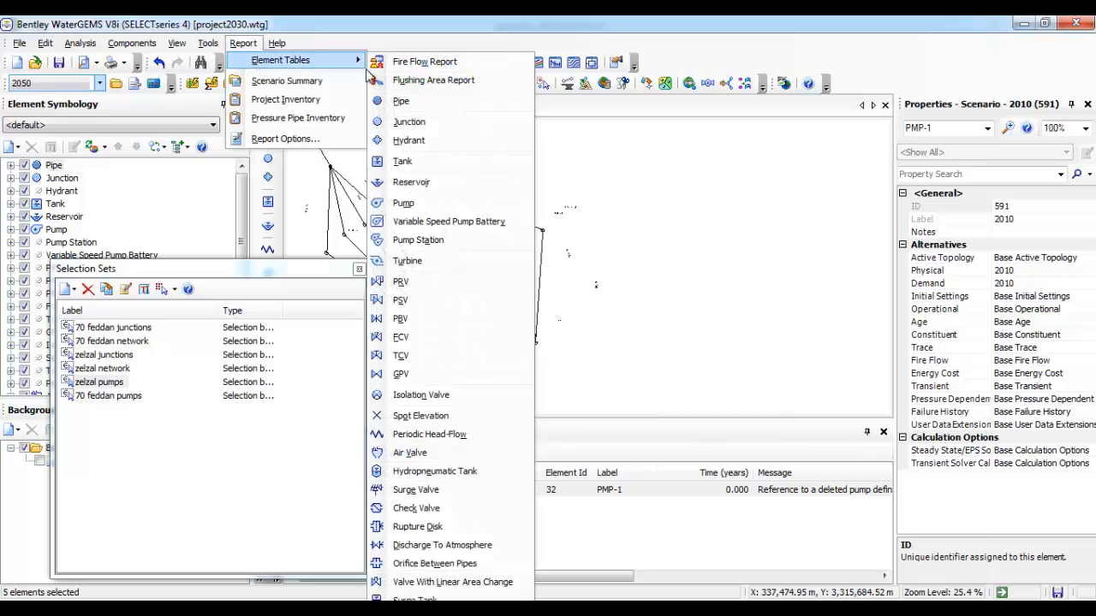
click(444, 209)
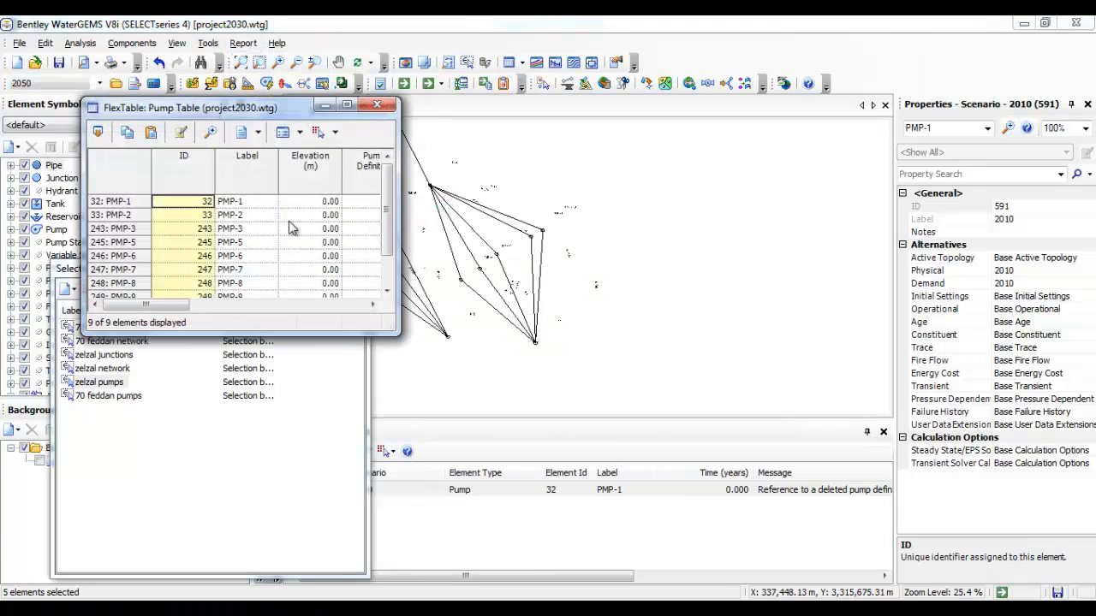
click(347, 105)
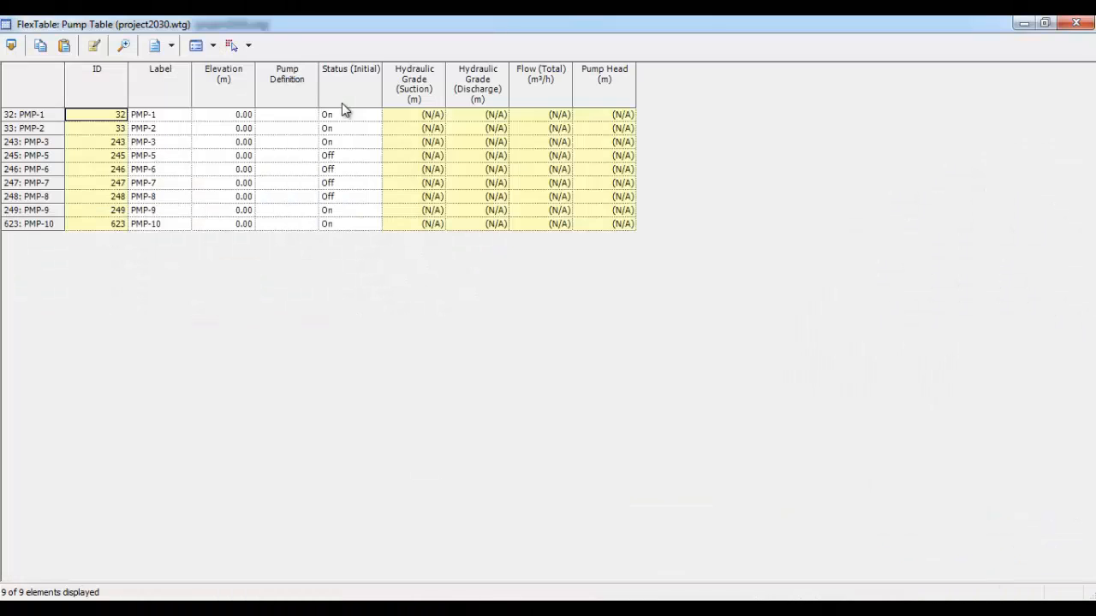
right_click(223, 95)
click(262, 141)
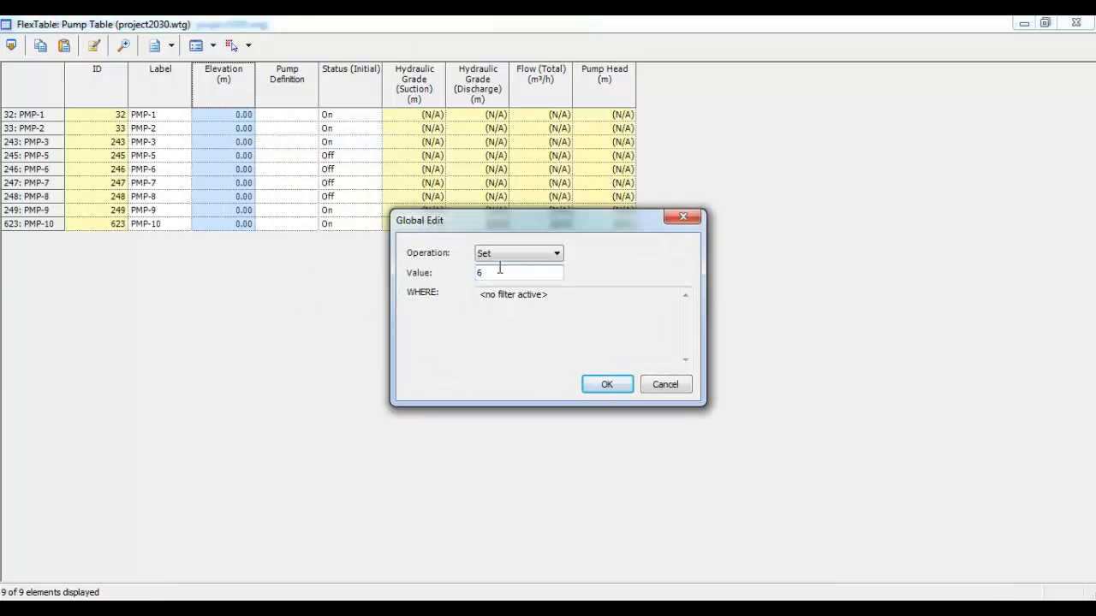
key(Return)
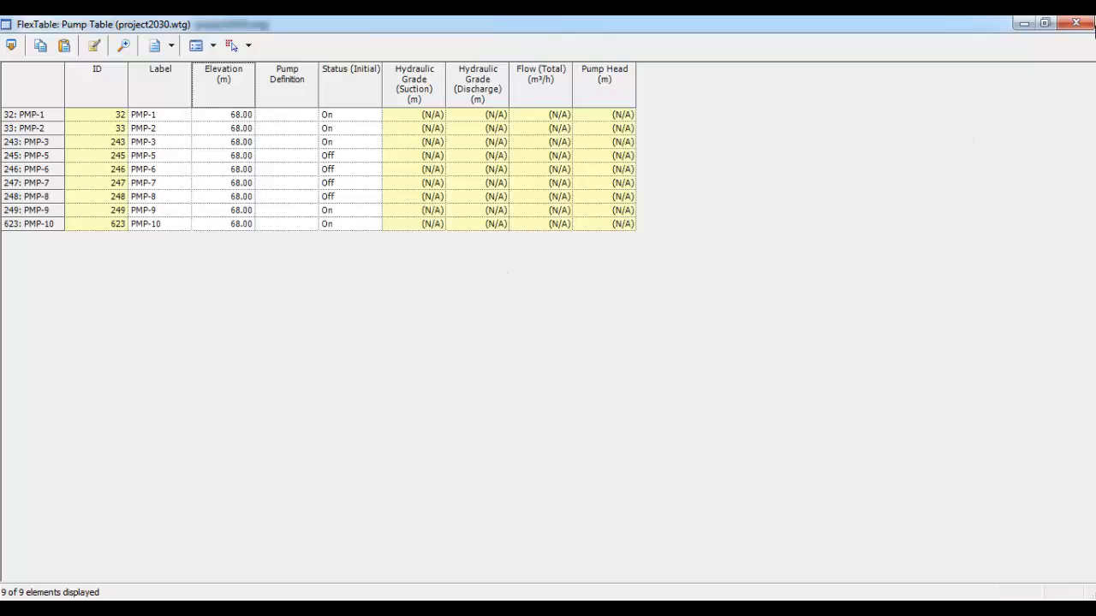
click(1076, 23)
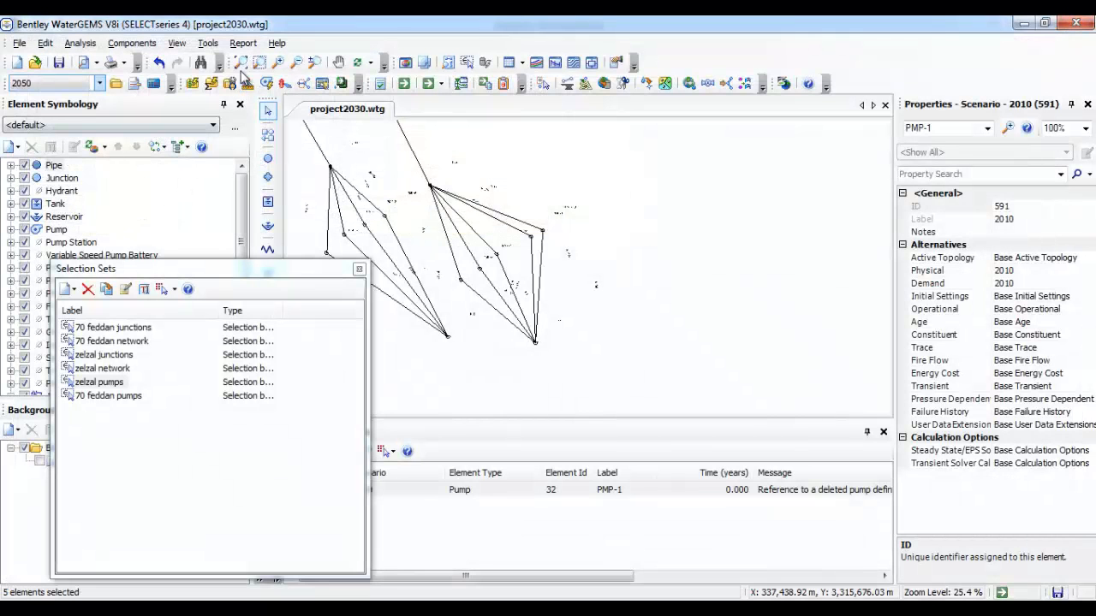
Check the elevations in the 2050 scenario's air valve table and close it
click(243, 43)
mouse_move(257, 60)
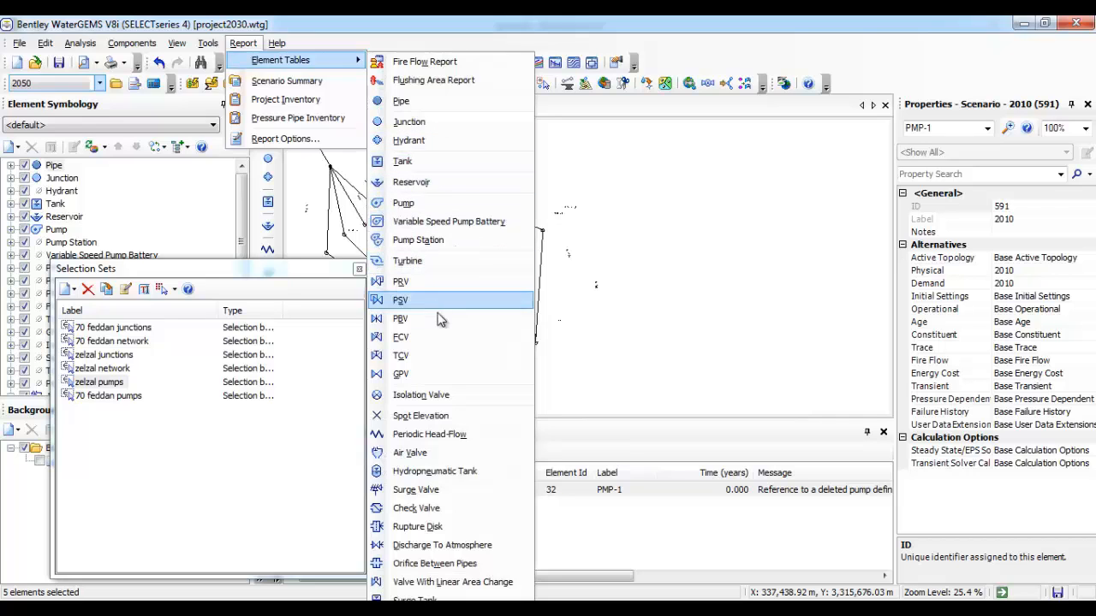
click(454, 462)
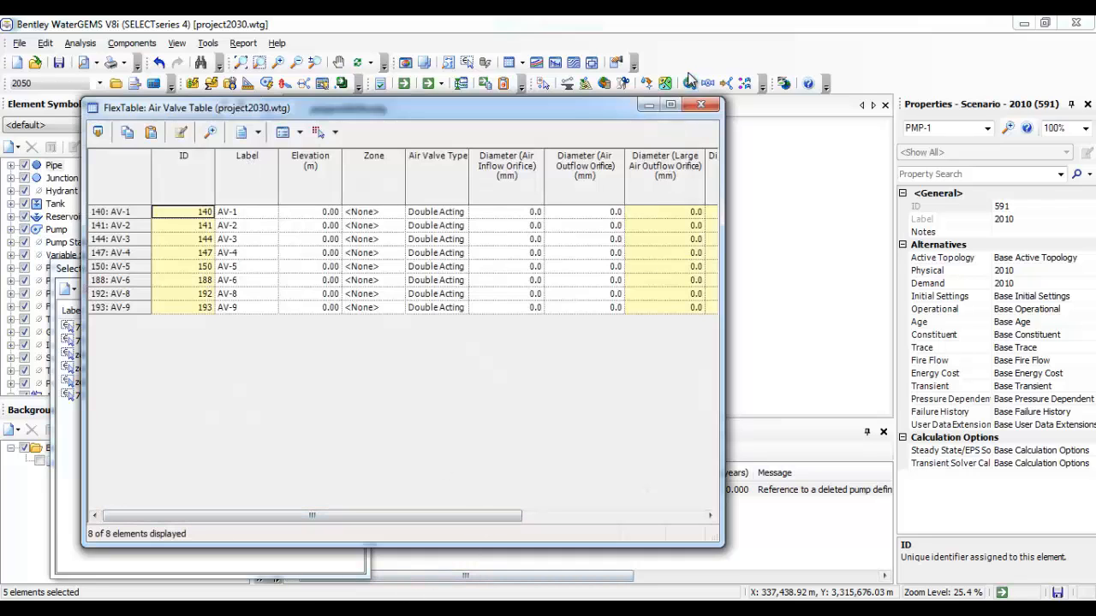
click(701, 104)
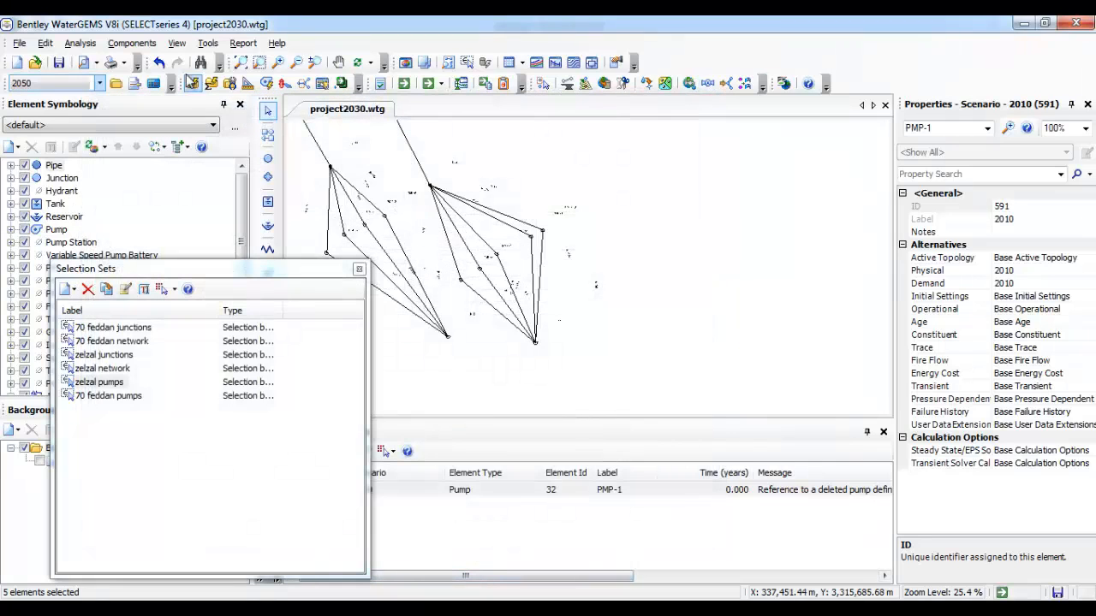
Activate the 2040 scenario, set the elevation of all its pumps to 68 m with a global edit and close the pump table
click(61, 88)
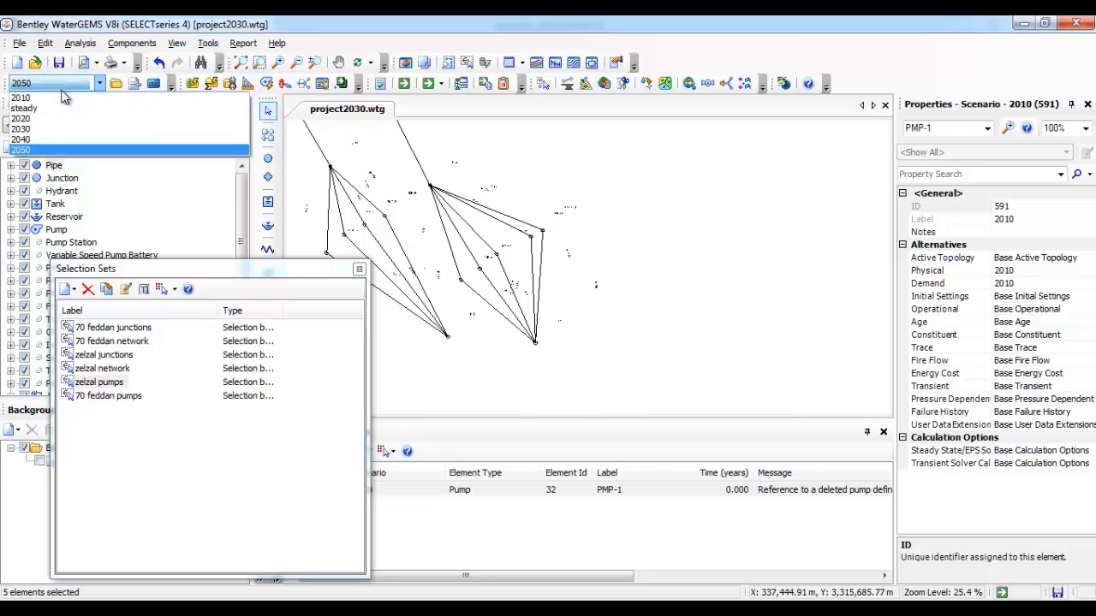
click(43, 142)
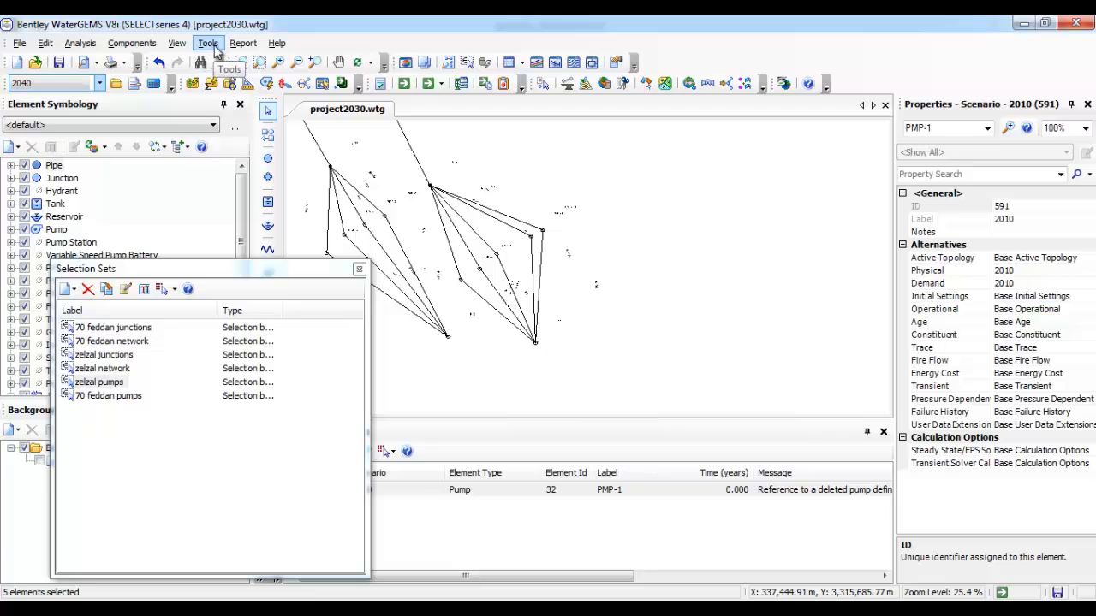
click(242, 43)
mouse_move(259, 47)
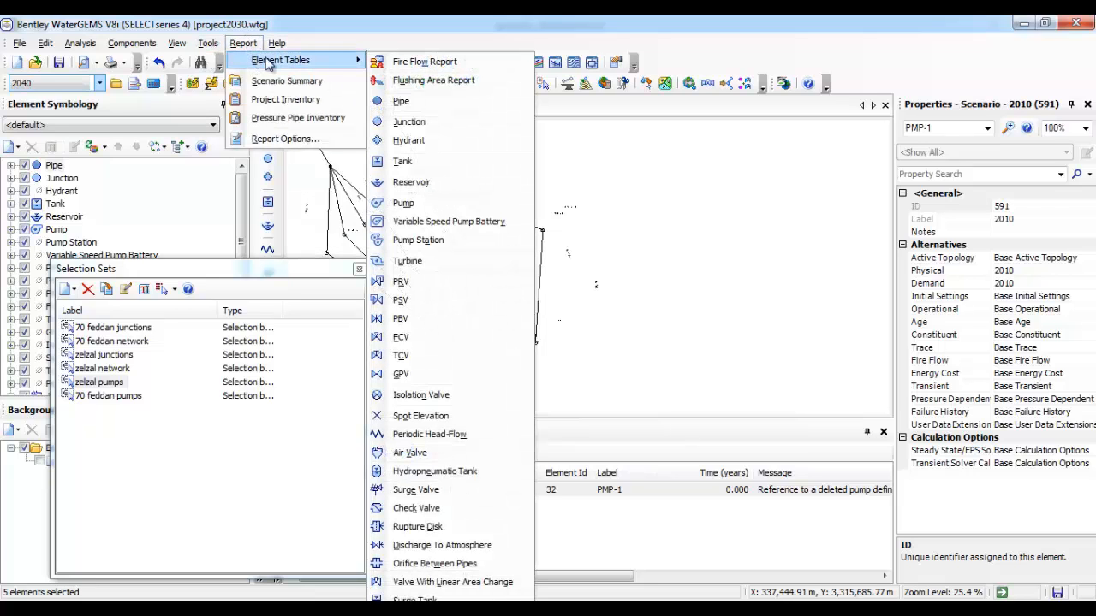
click(409, 203)
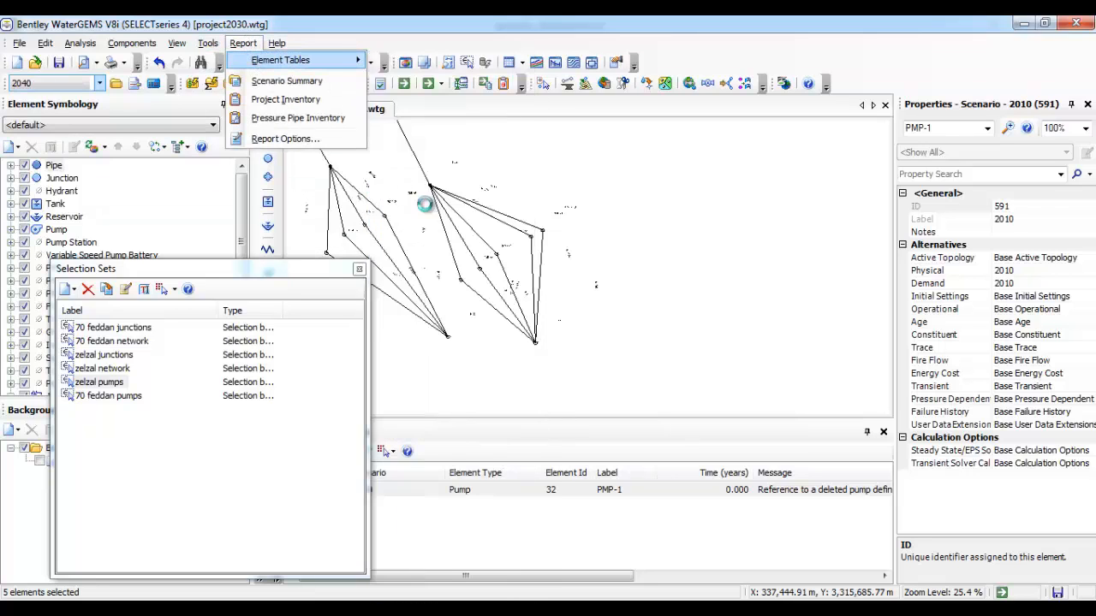
click(313, 171)
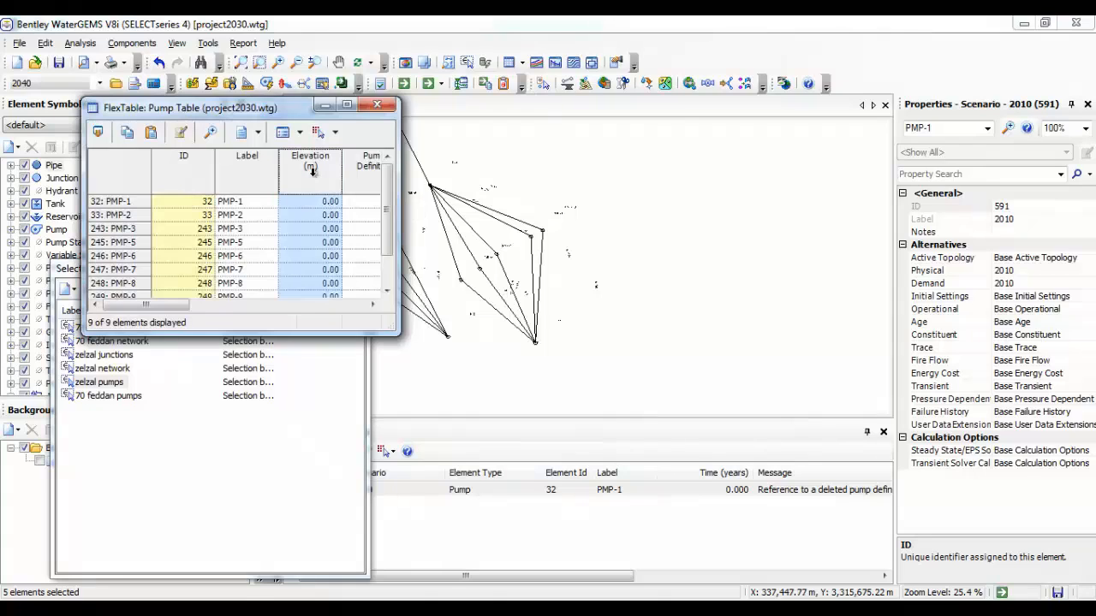
right_click(313, 175)
click(342, 216)
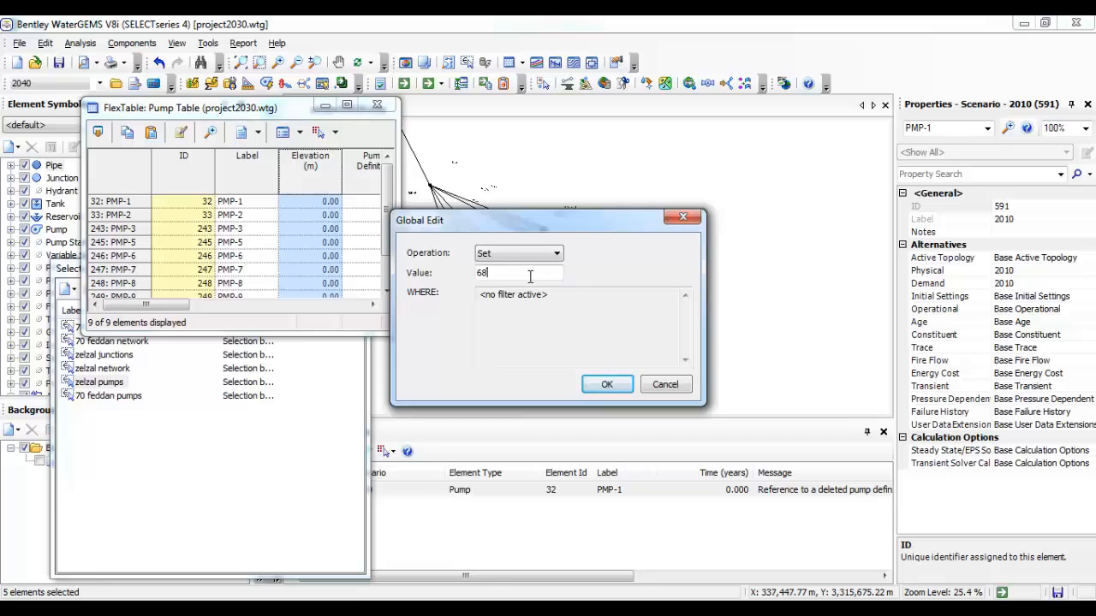
text(68)
key(Return)
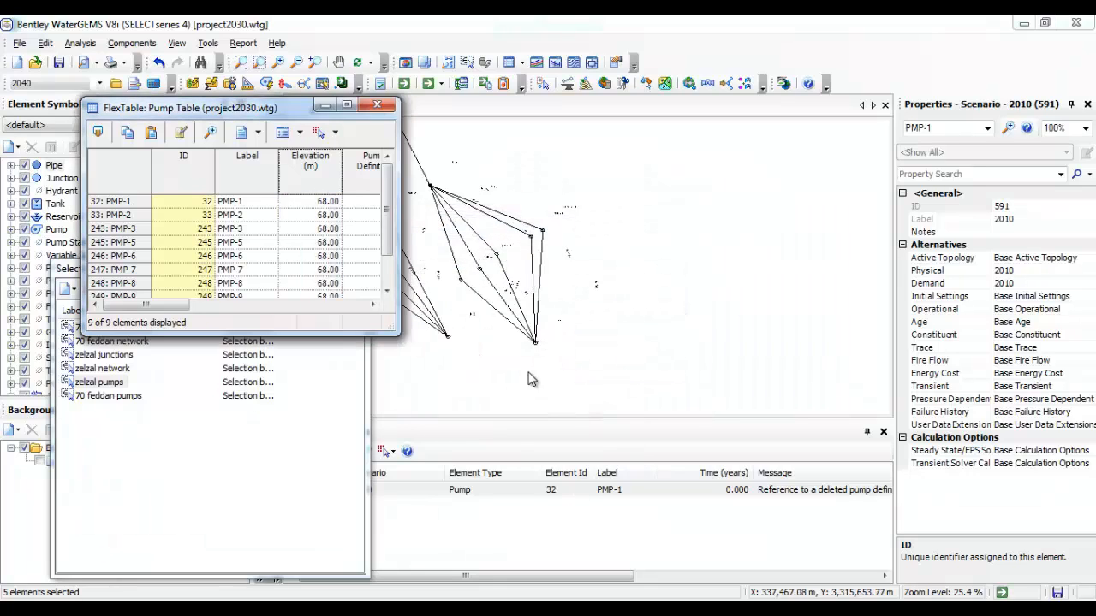
click(377, 106)
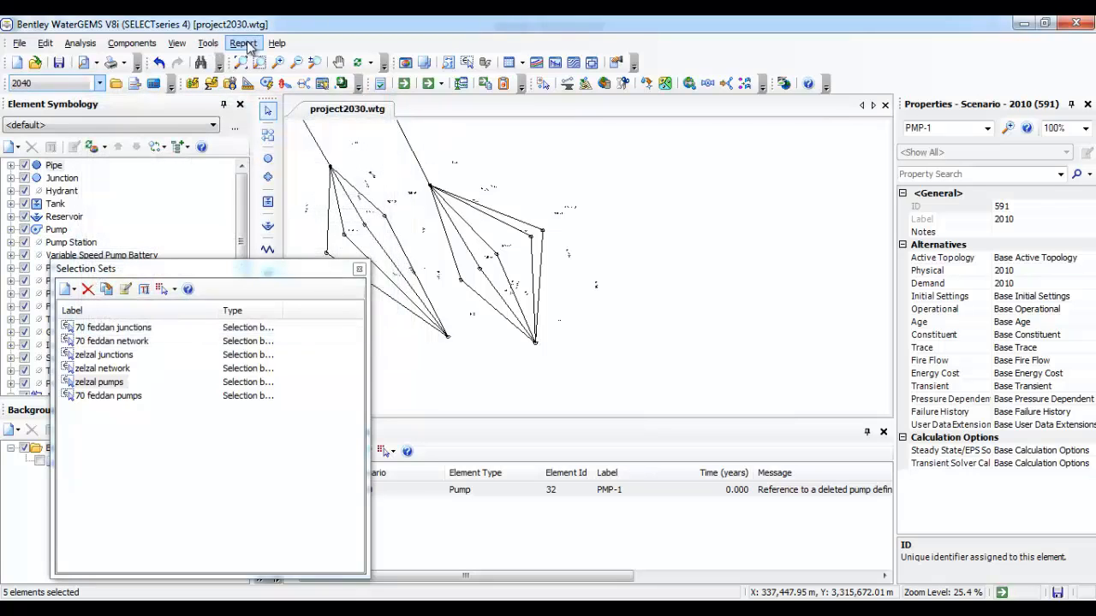
Reopen the 2040 scenario's pump table for a brief look and close it
click(208, 44)
mouse_move(243, 42)
mouse_move(280, 60)
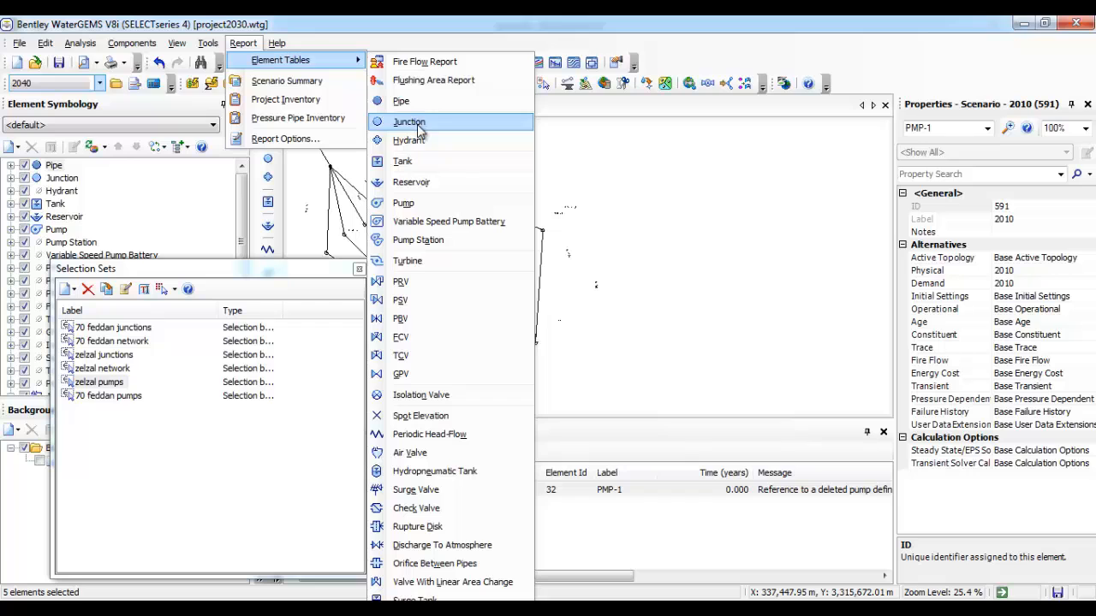
click(425, 203)
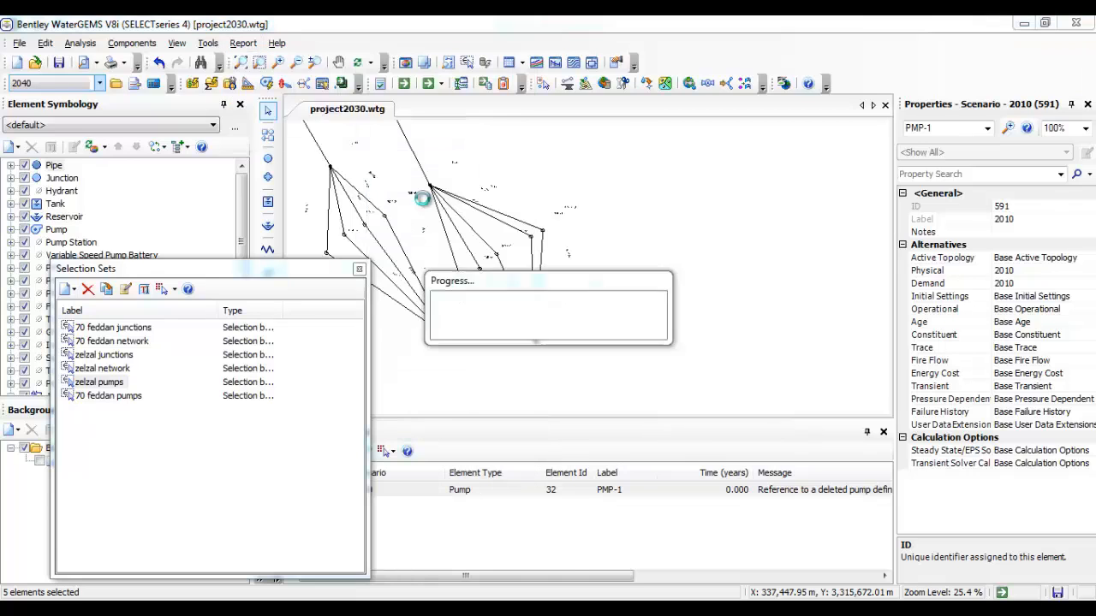
click(377, 105)
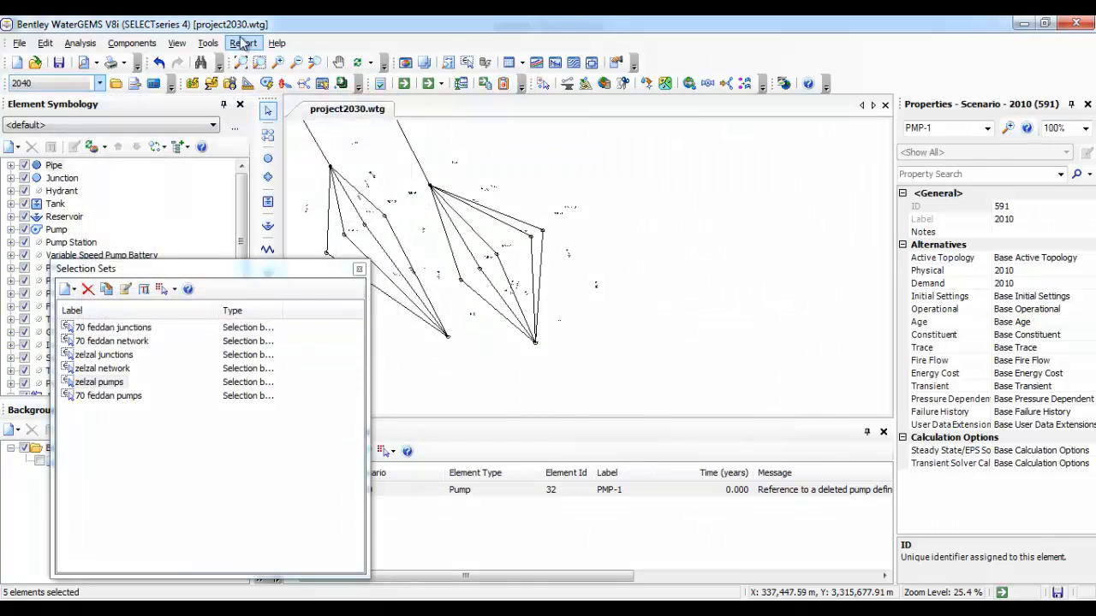
Set the elevation of both reservoirs in the 2040 scenario to 68 m with a global edit and close the reservoir table
click(242, 43)
mouse_move(291, 60)
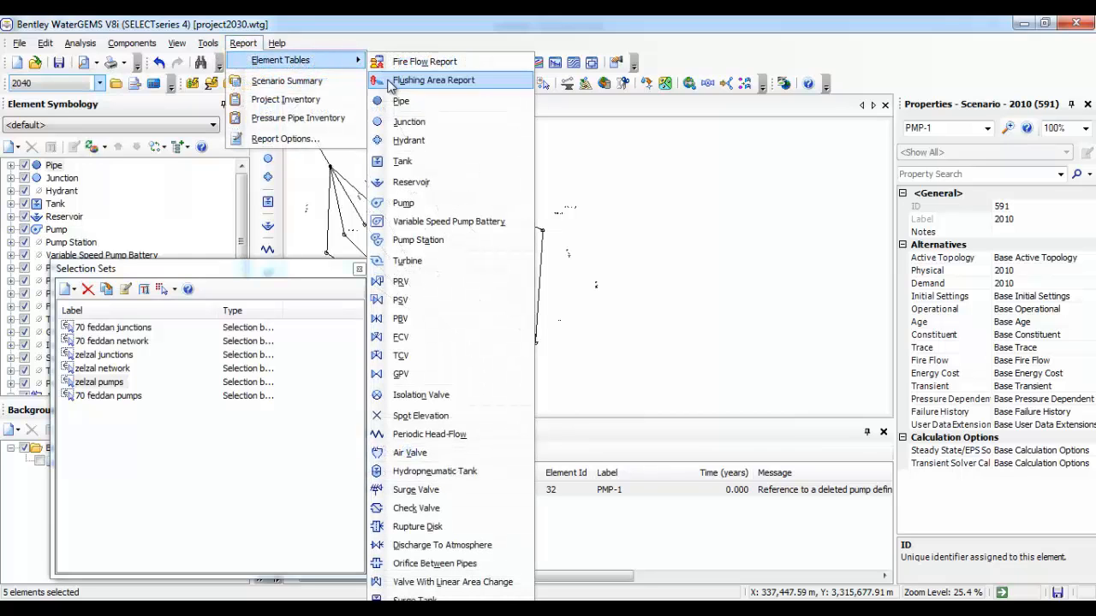
click(411, 181)
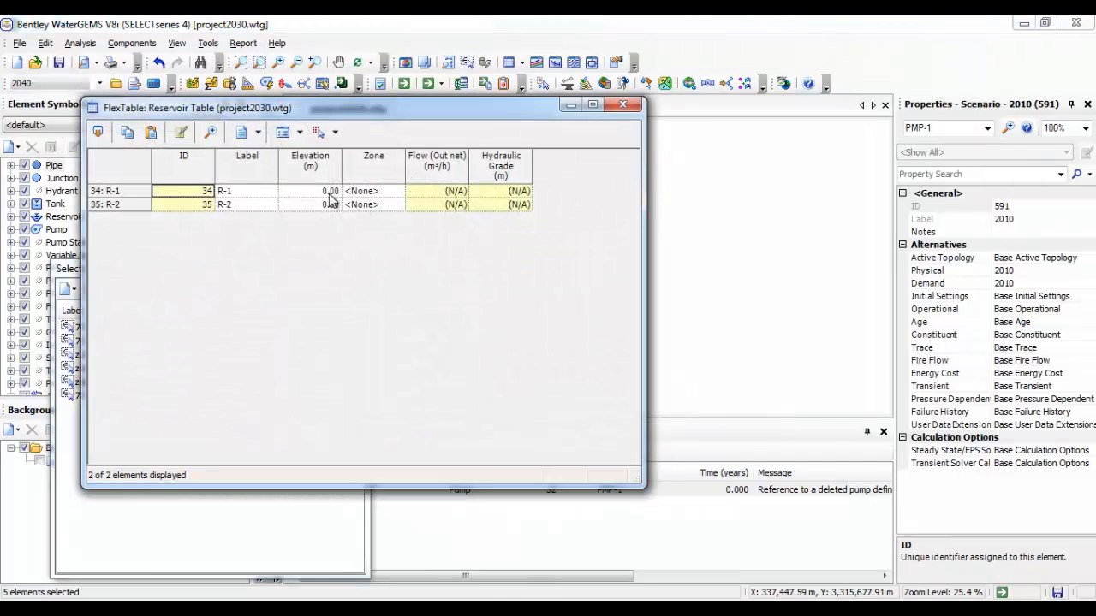
right_click(315, 172)
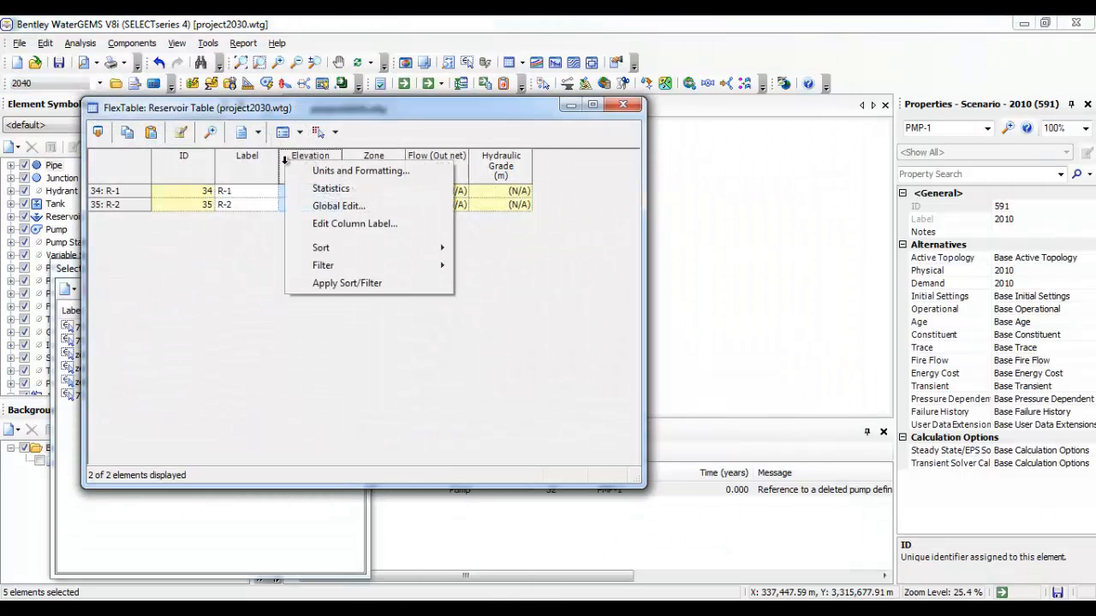
click(334, 206)
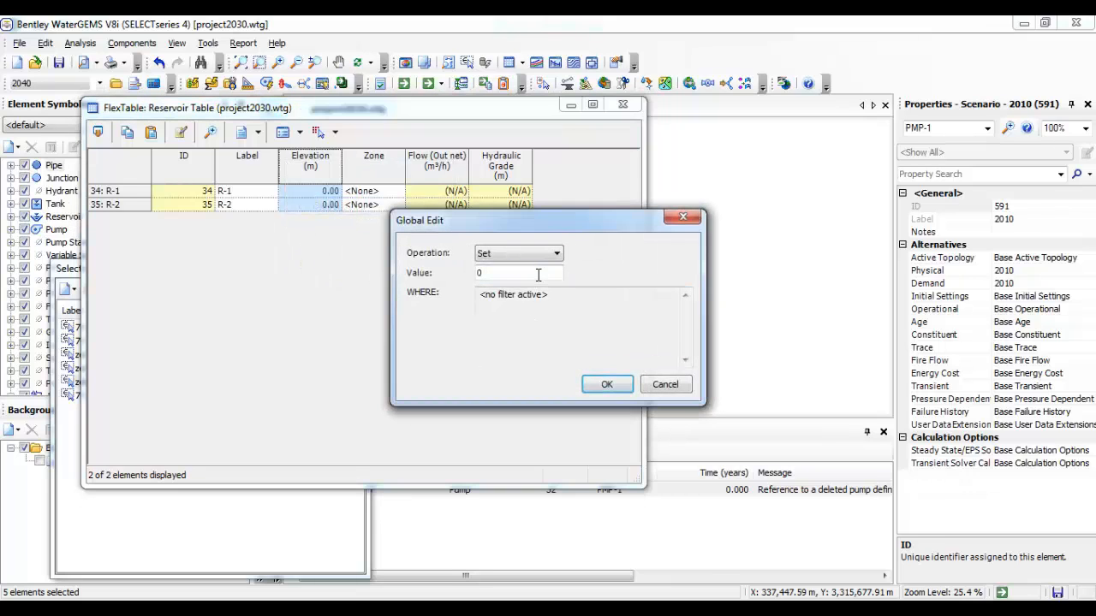
text(68)
key(Return)
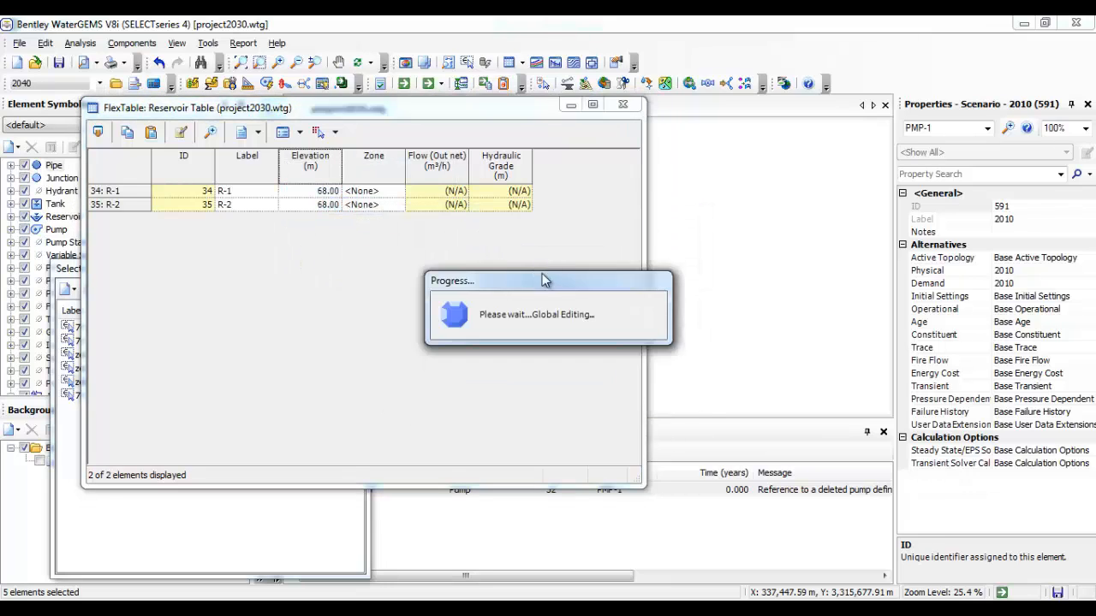
click(623, 104)
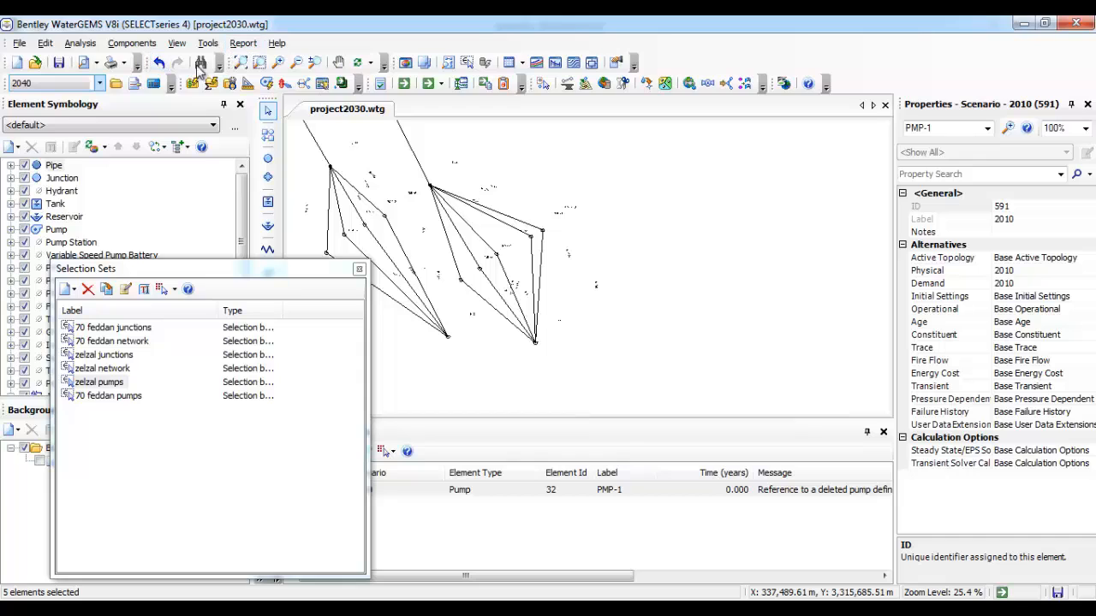
Activate the 2030 scenario and save the project
click(100, 83)
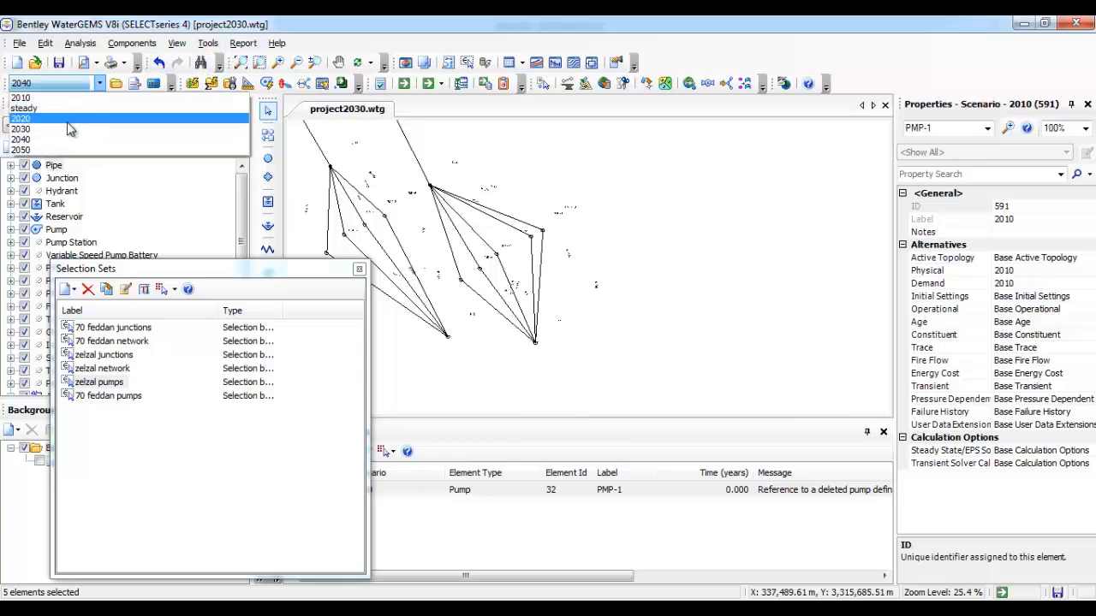
click(171, 128)
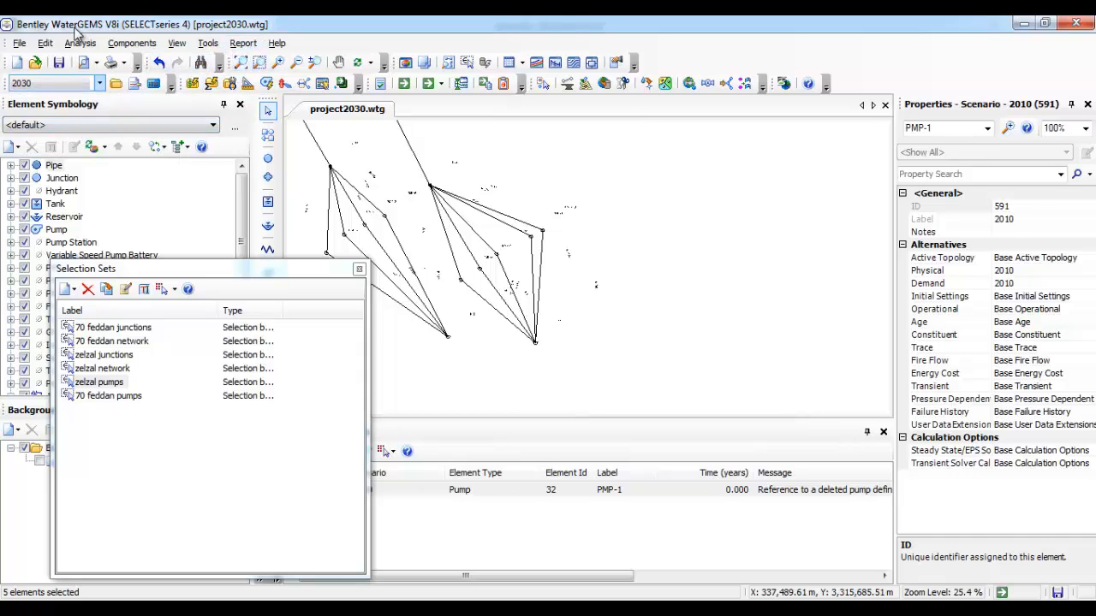
click(57, 63)
Set the elevation of both reservoirs in the 2030 scenario to 68 m with a global edit and close the reservoir table
click(243, 43)
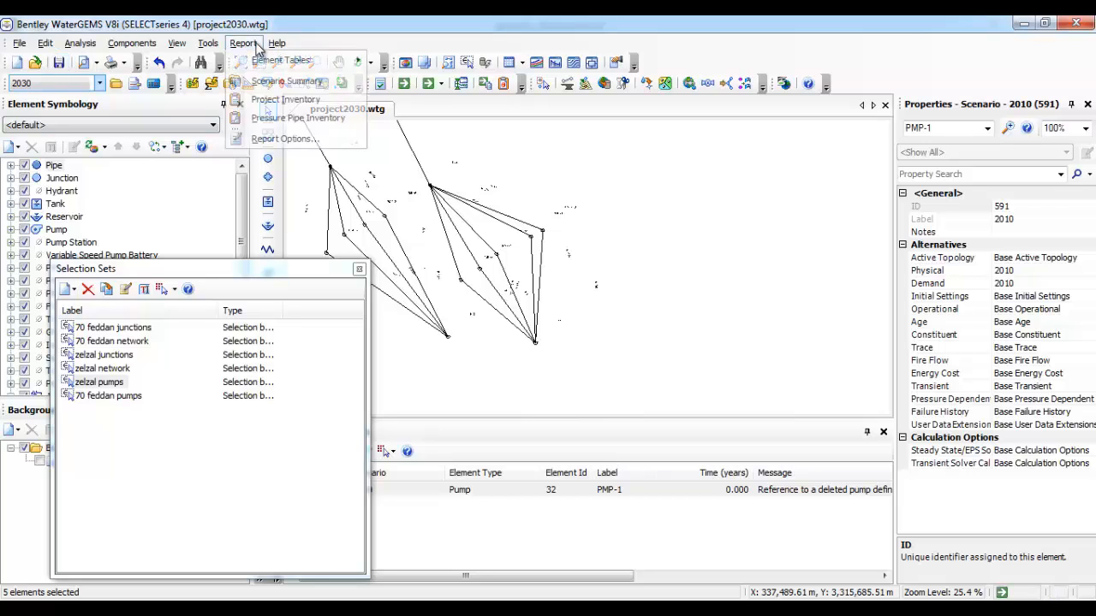
mouse_move(248, 61)
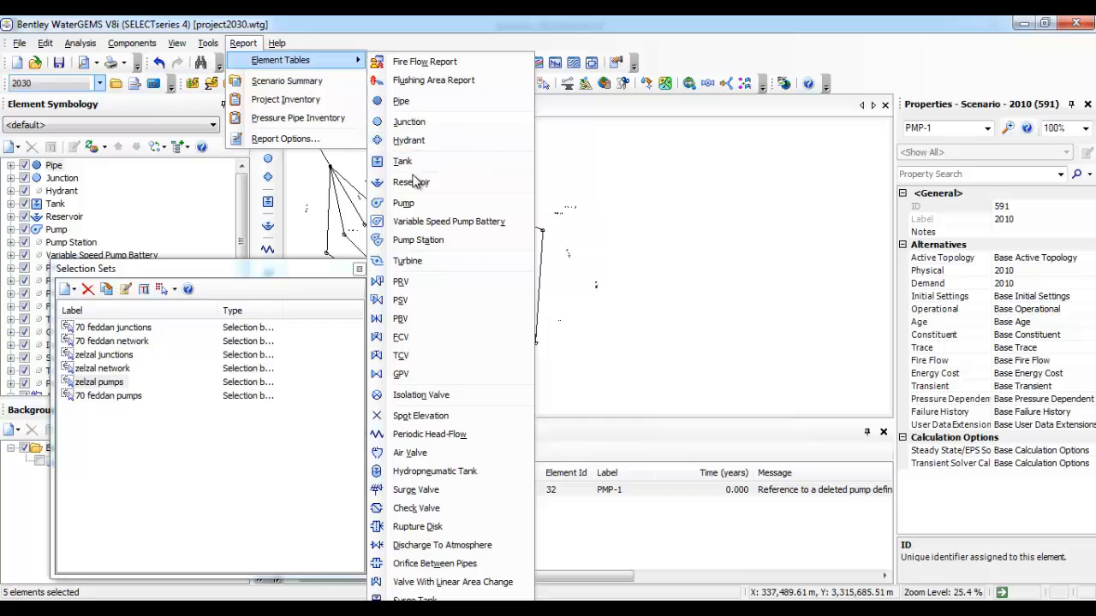
click(411, 181)
right_click(325, 169)
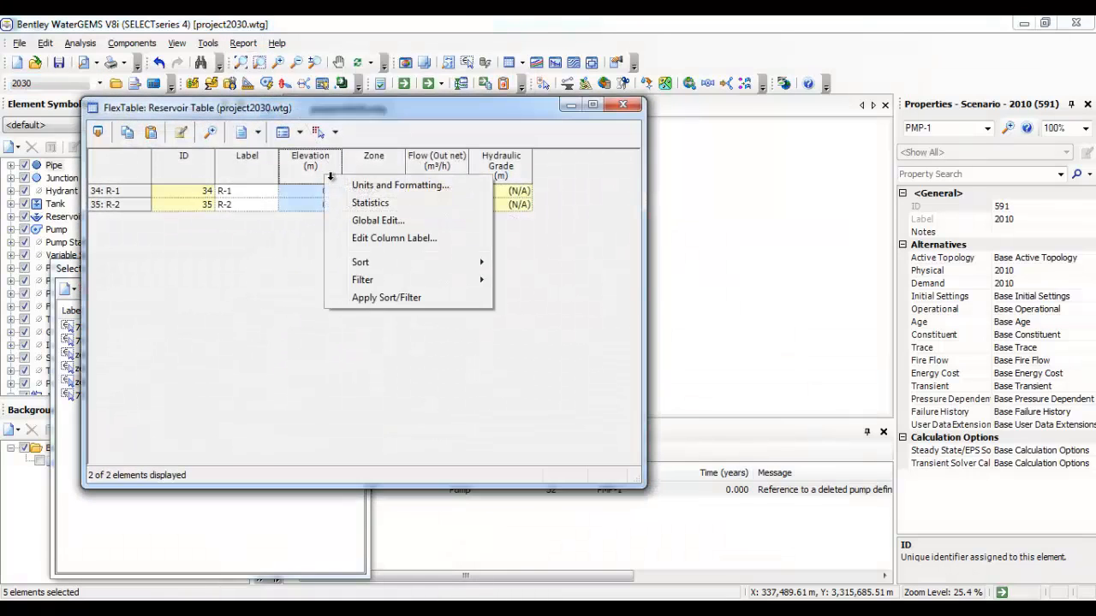
click(376, 220)
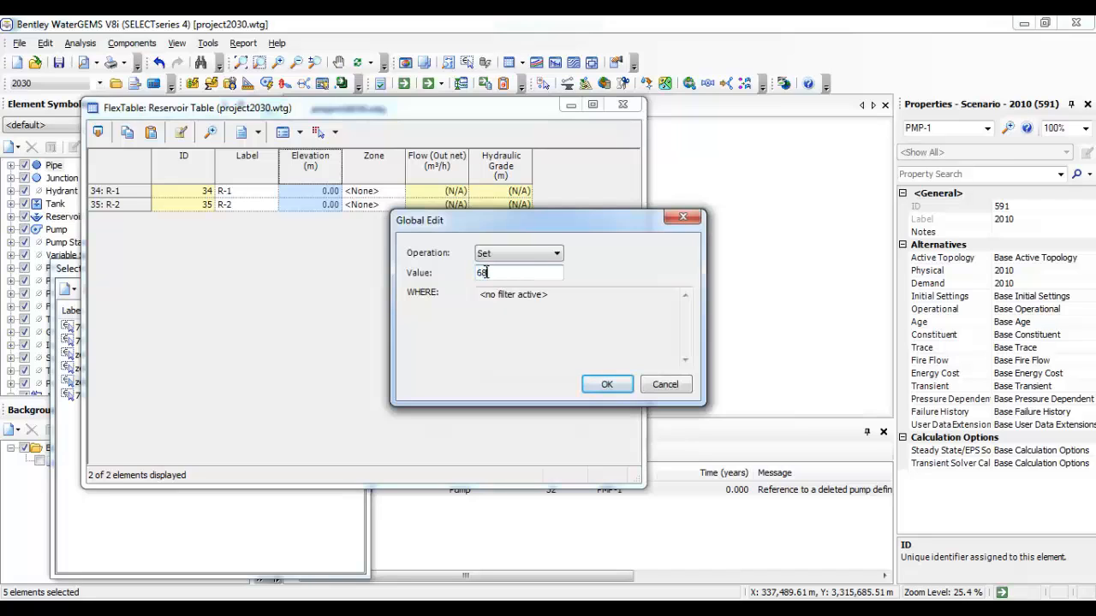
key(Return)
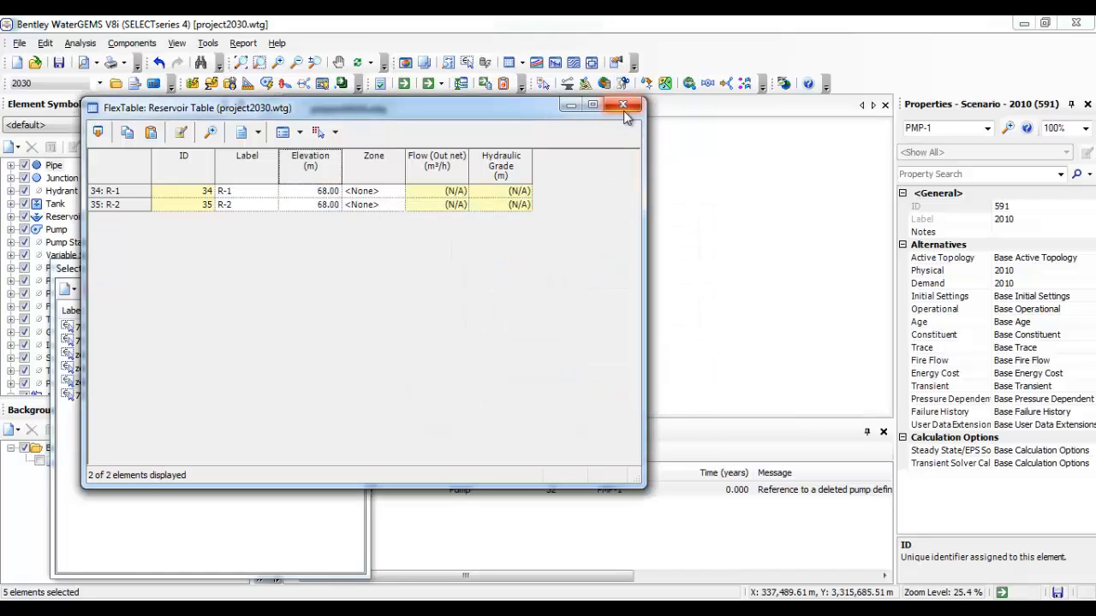
click(626, 103)
Set the elevation of all pumps in the 2030 scenario to 68 m with a global edit and close the pump table
click(243, 42)
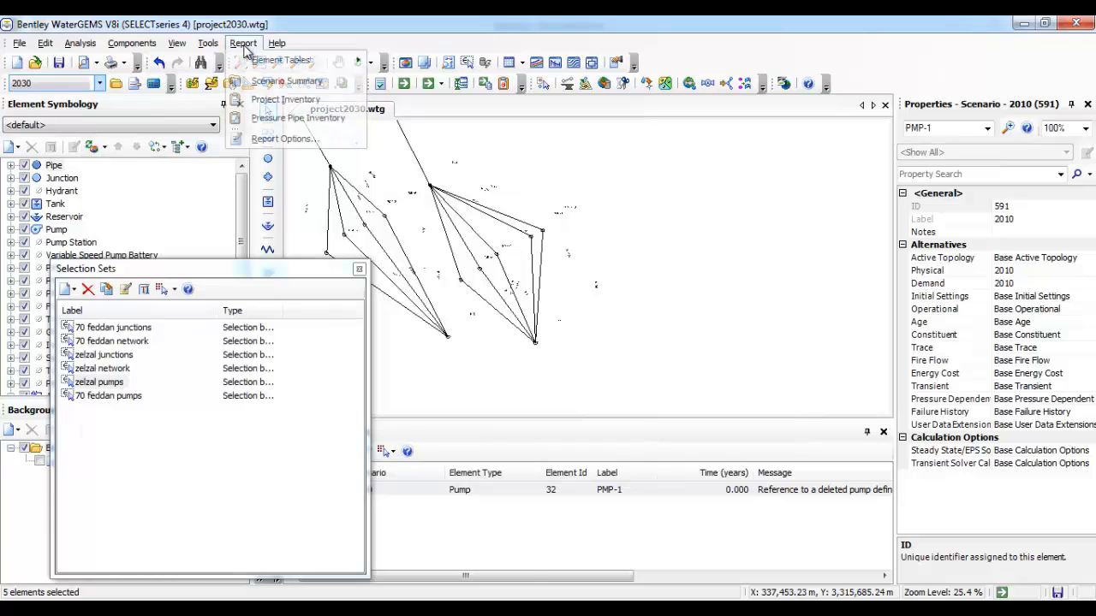
mouse_move(300, 67)
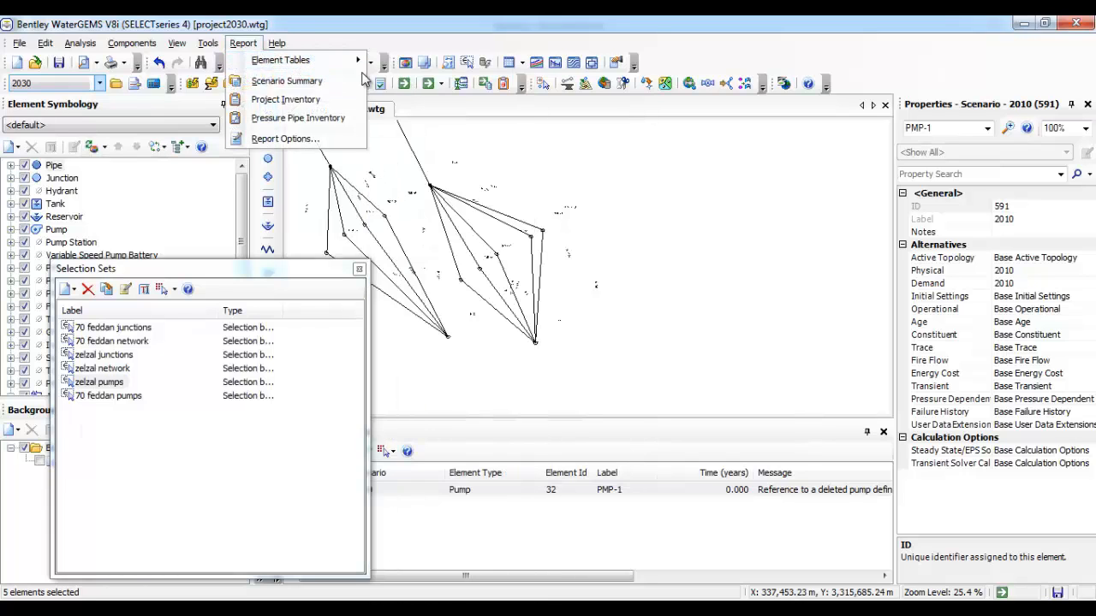
click(423, 209)
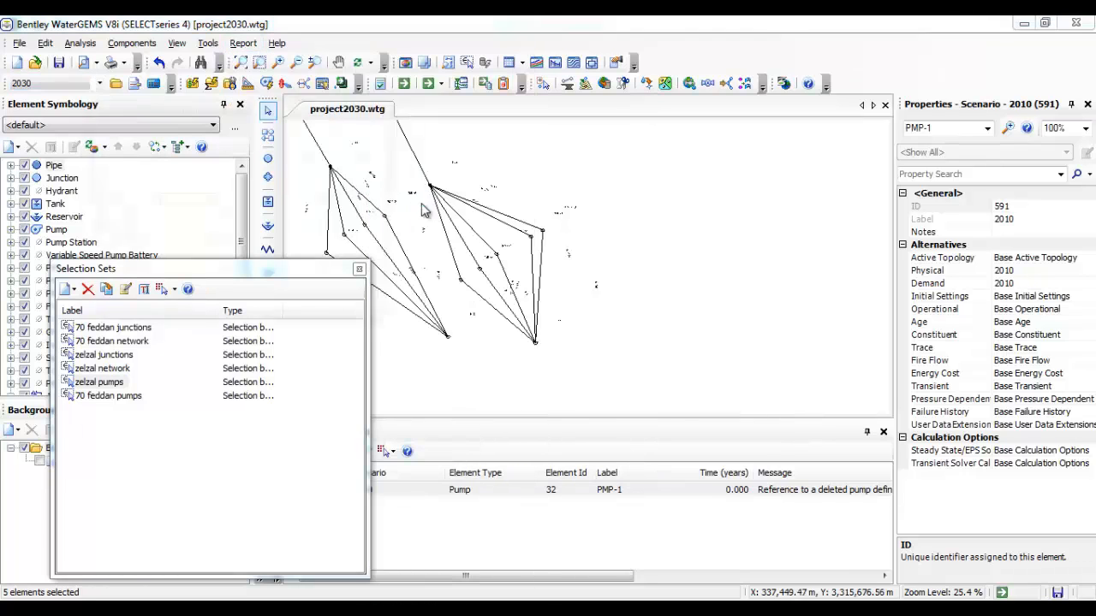
click(347, 103)
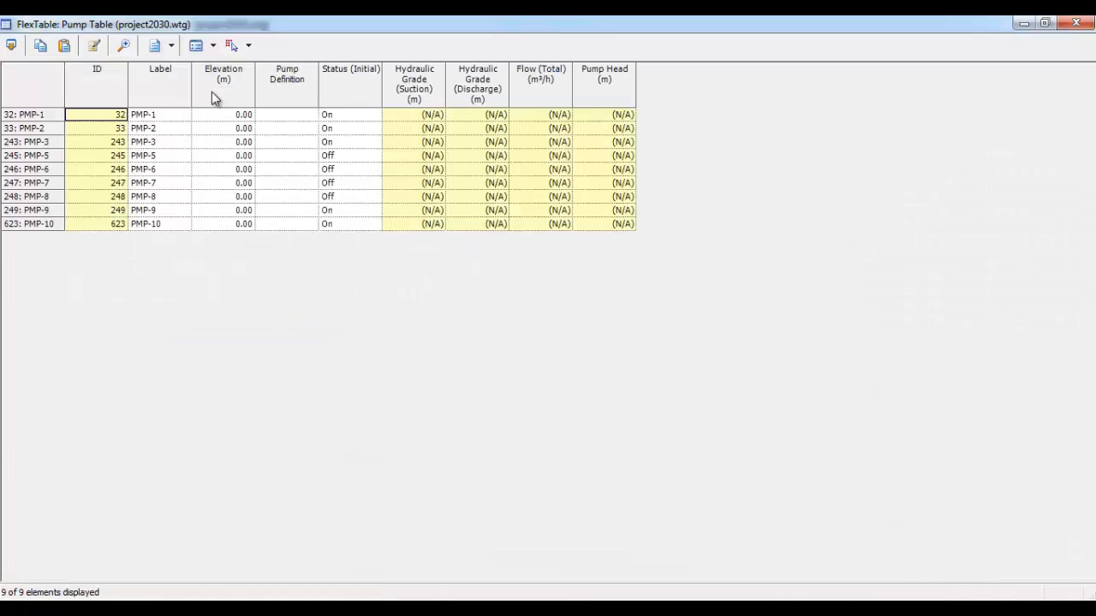
right_click(213, 92)
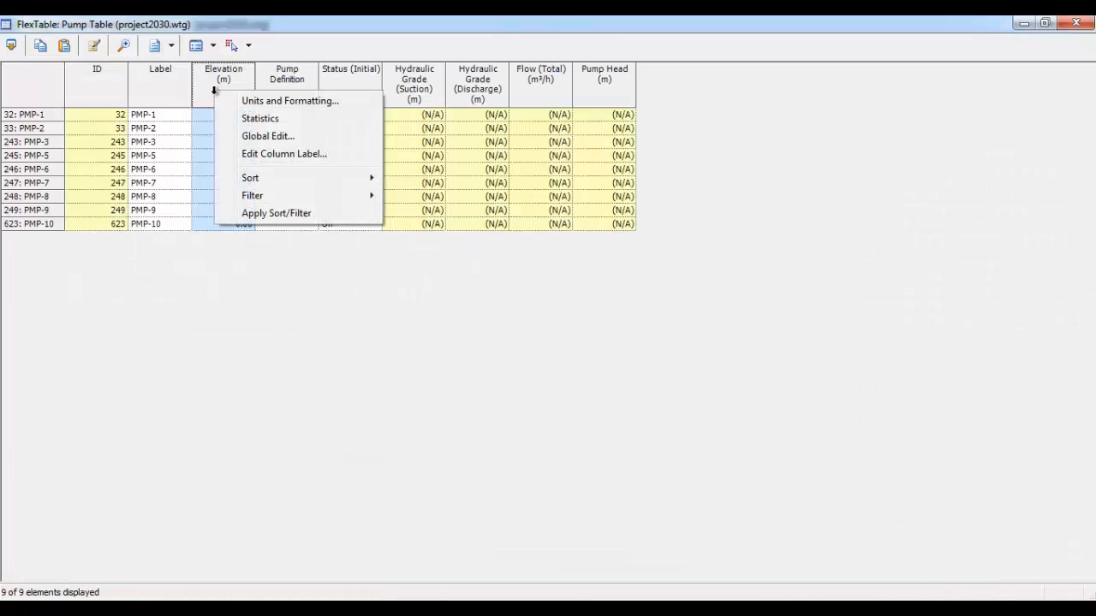
click(261, 134)
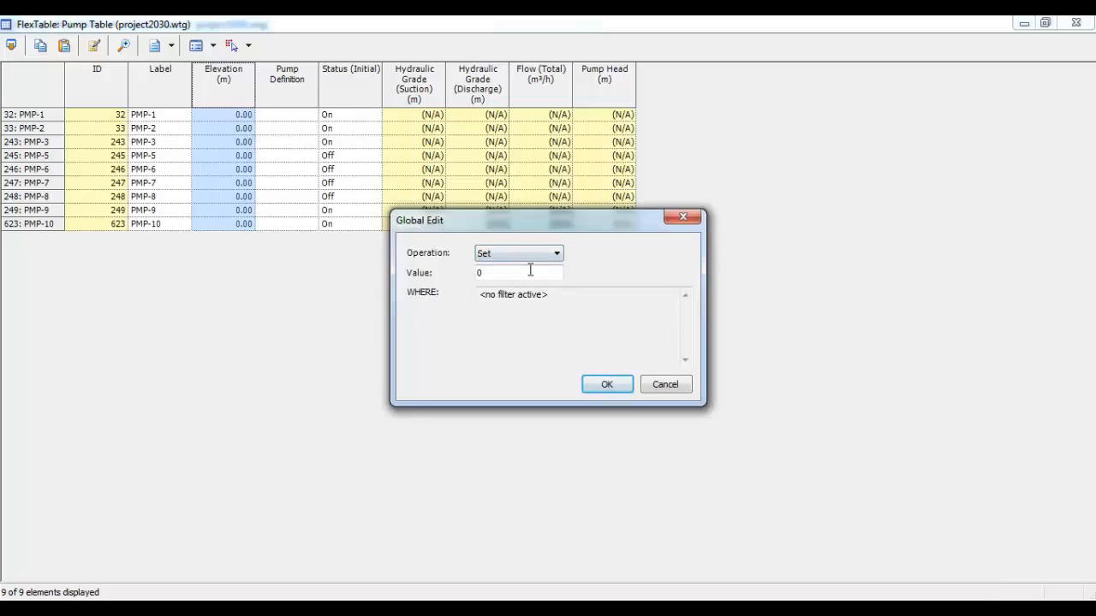
click(539, 255)
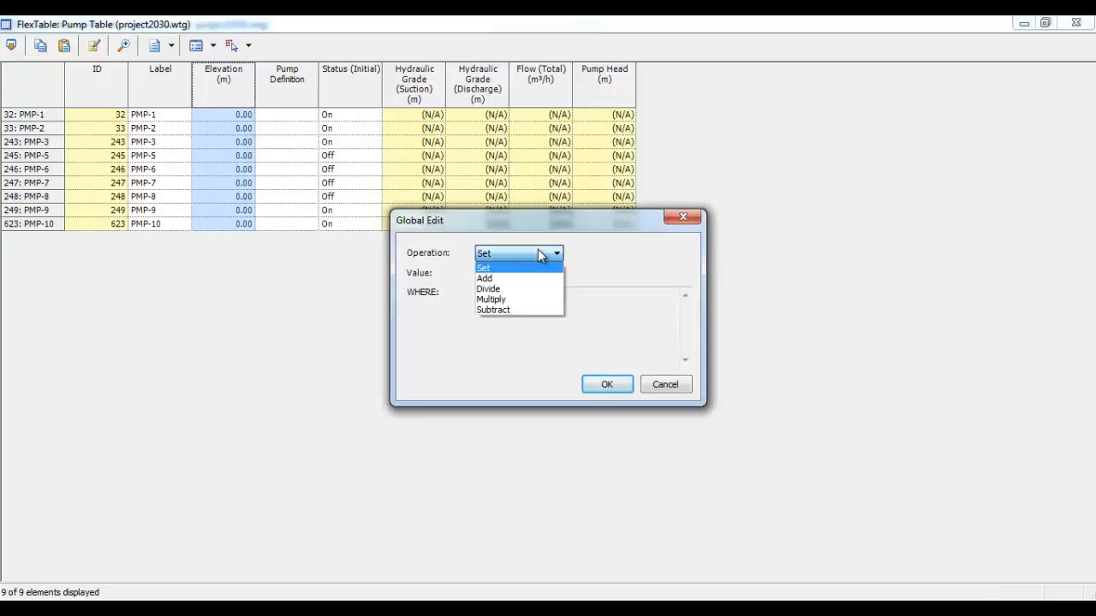
click(537, 251)
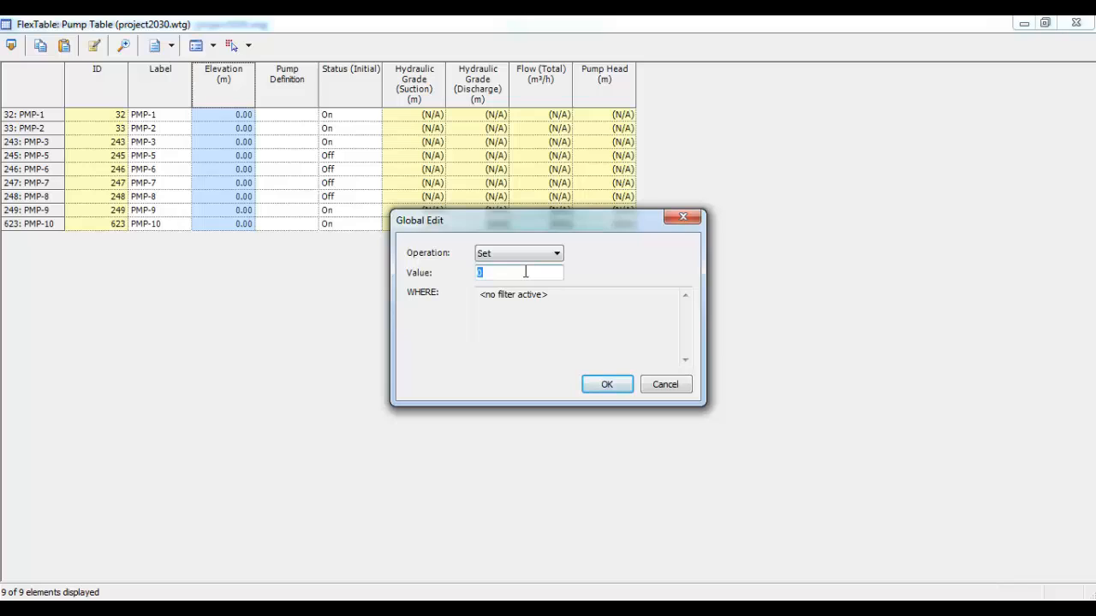
click(526, 272)
text(68)
key(Return)
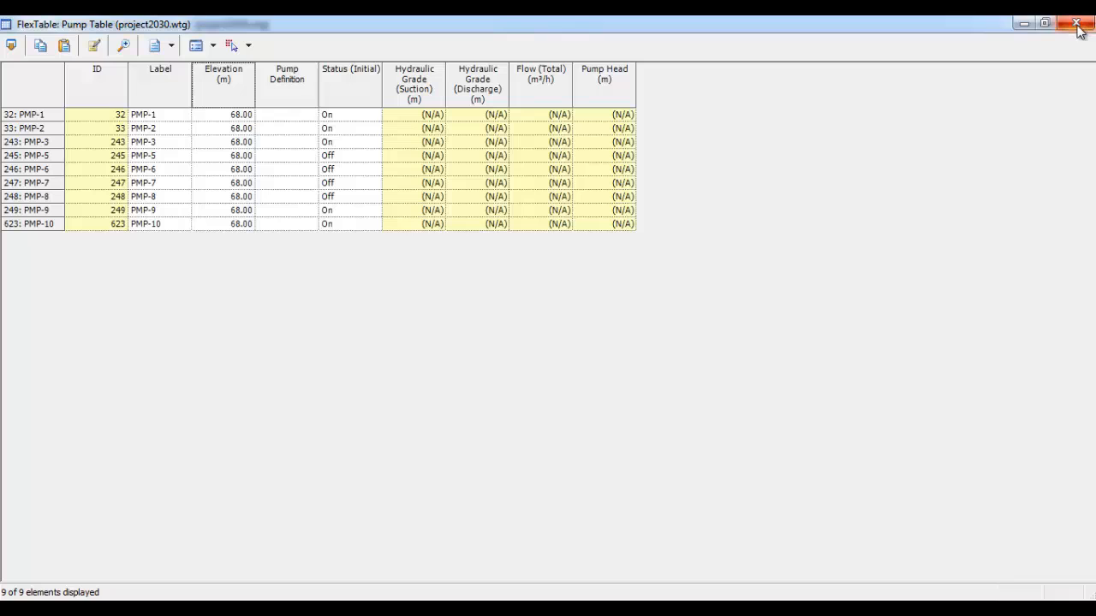
click(291, 115)
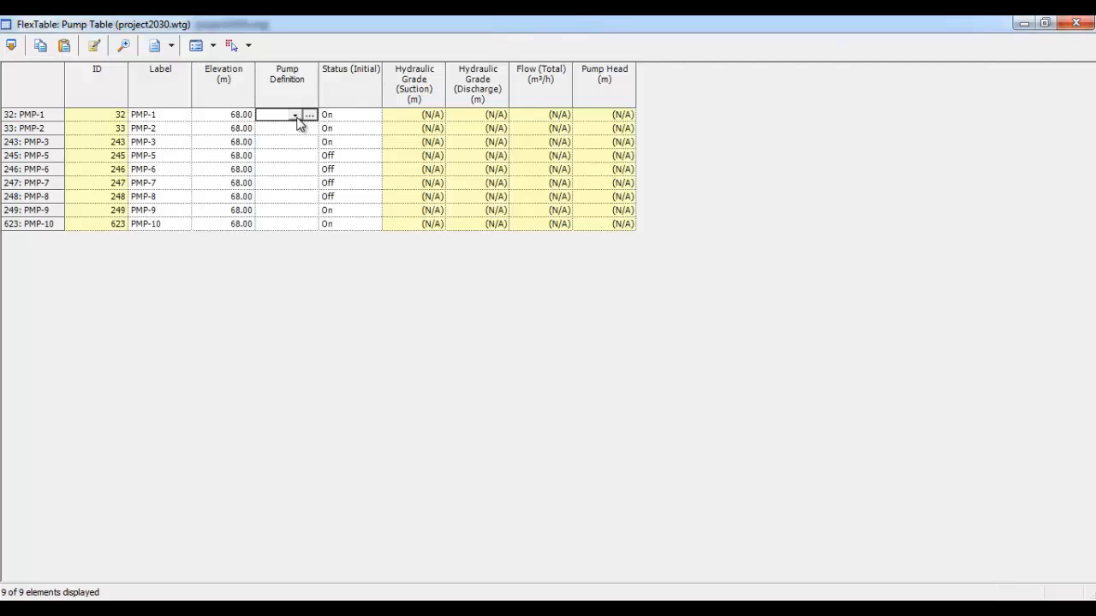
click(1075, 24)
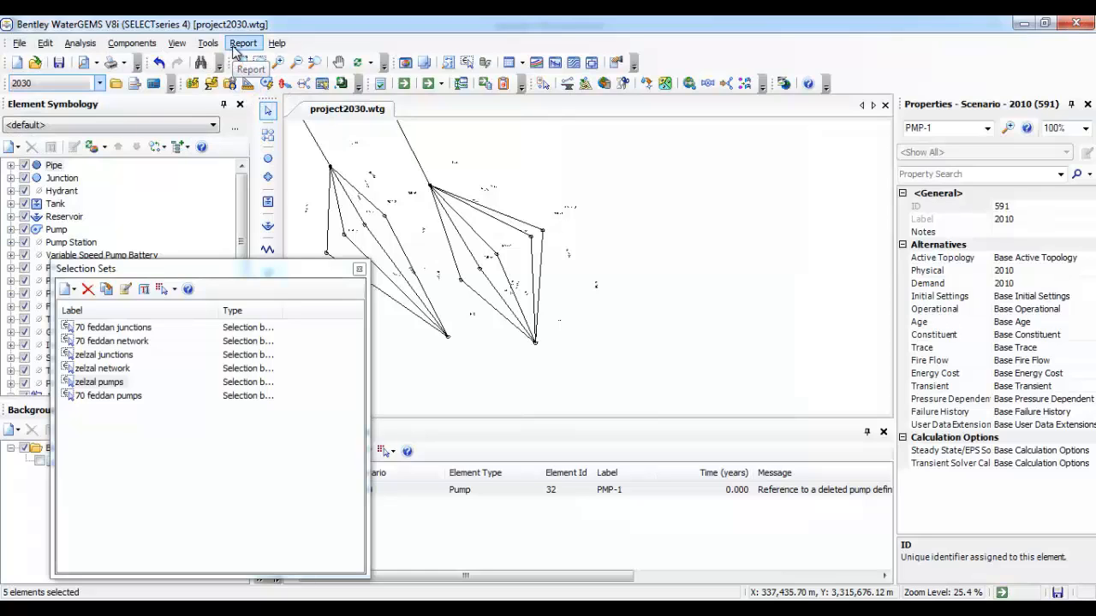
Select the elements of the zelzal pumps selection set and open a maximized pump table for only those pumps
click(233, 47)
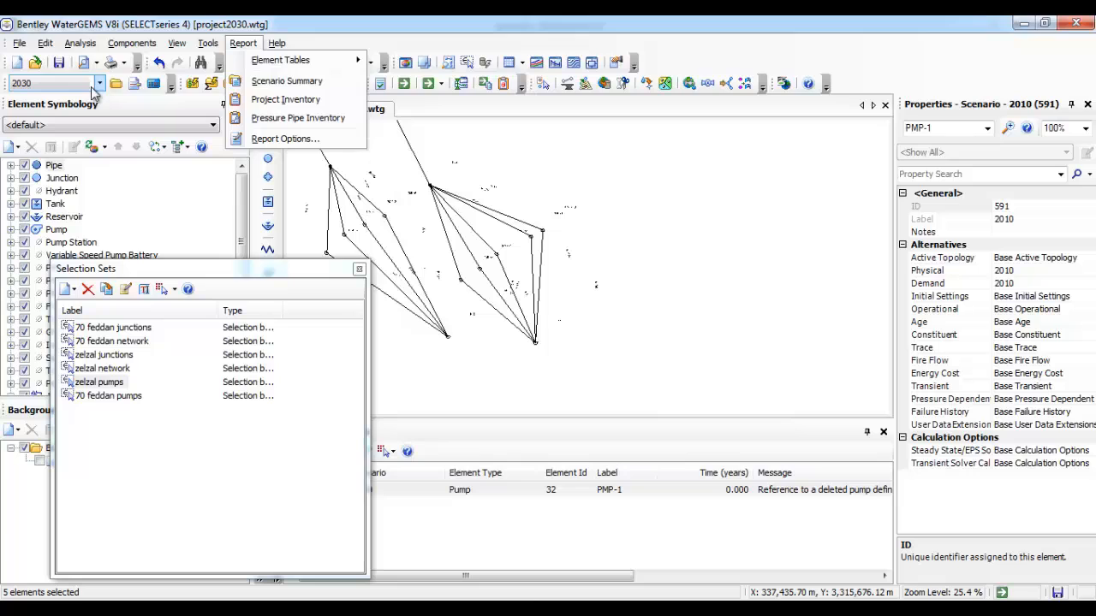
double_click(117, 384)
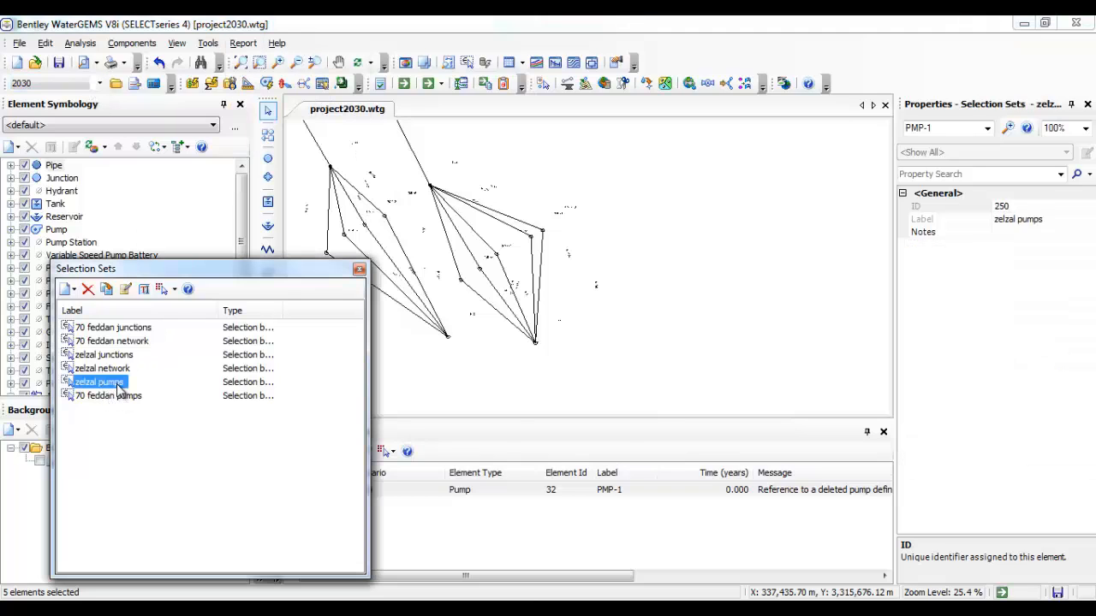
right_click(535, 246)
click(599, 399)
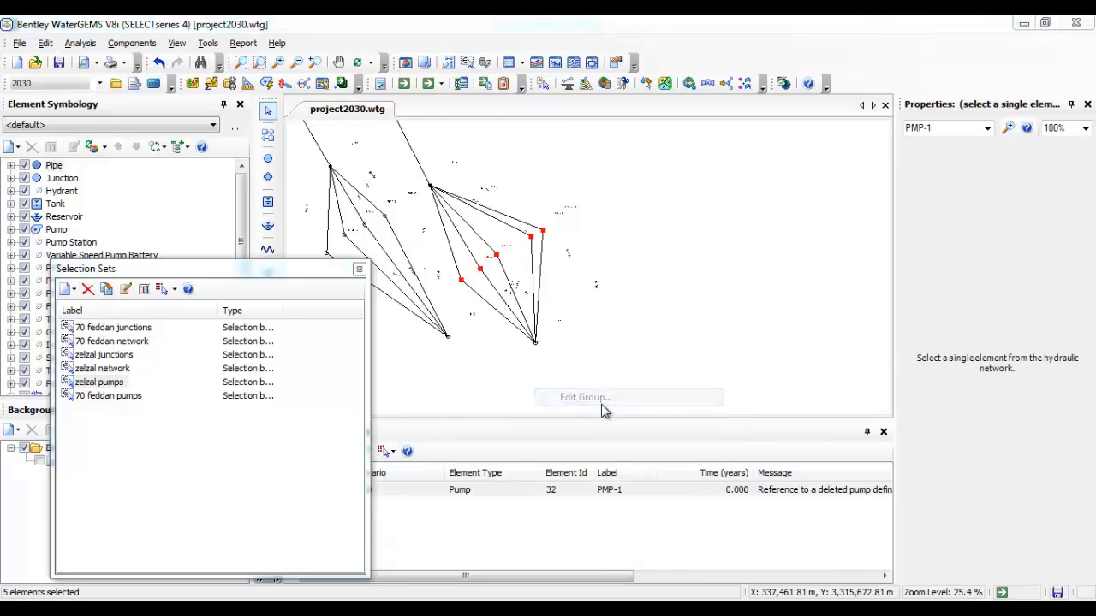
double_click(469, 311)
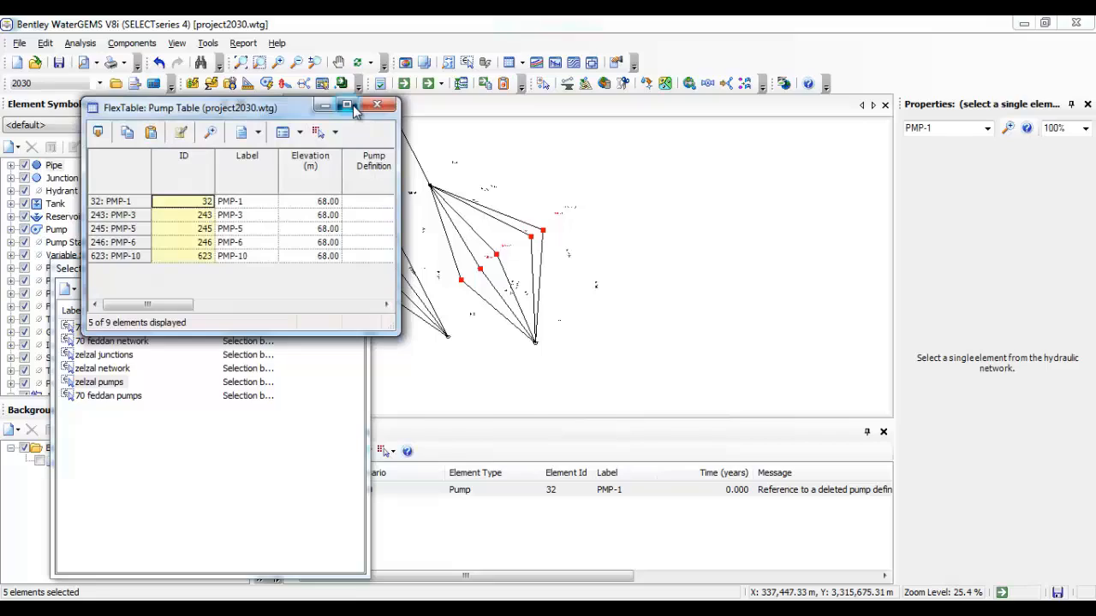
click(345, 104)
Assign the zelzal pump definition to all the listed pumps with a global edit and close the pump table
right_click(306, 100)
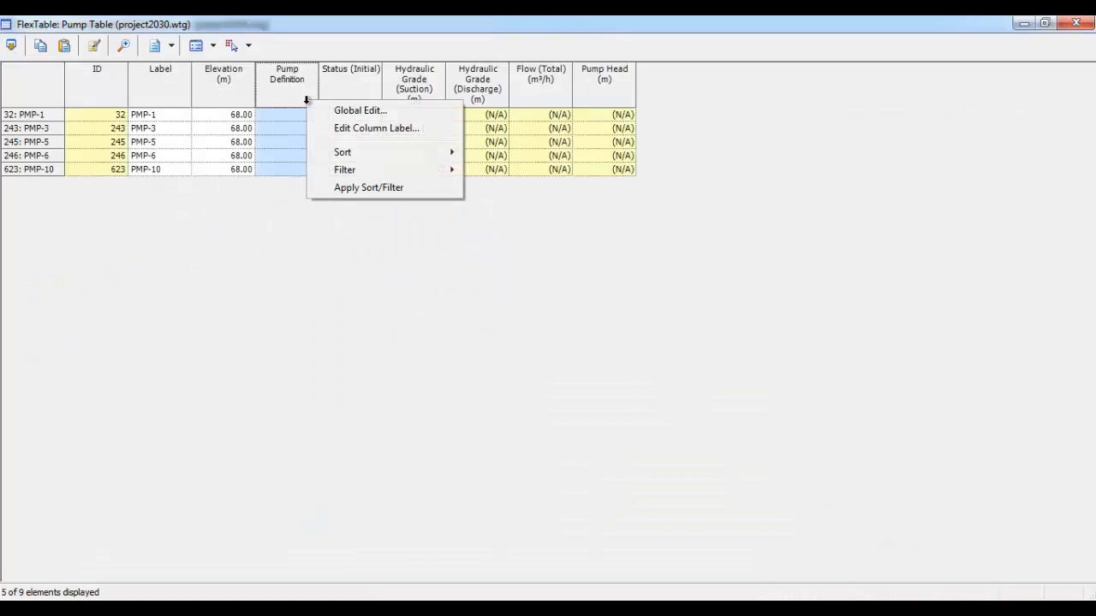
click(343, 112)
click(519, 272)
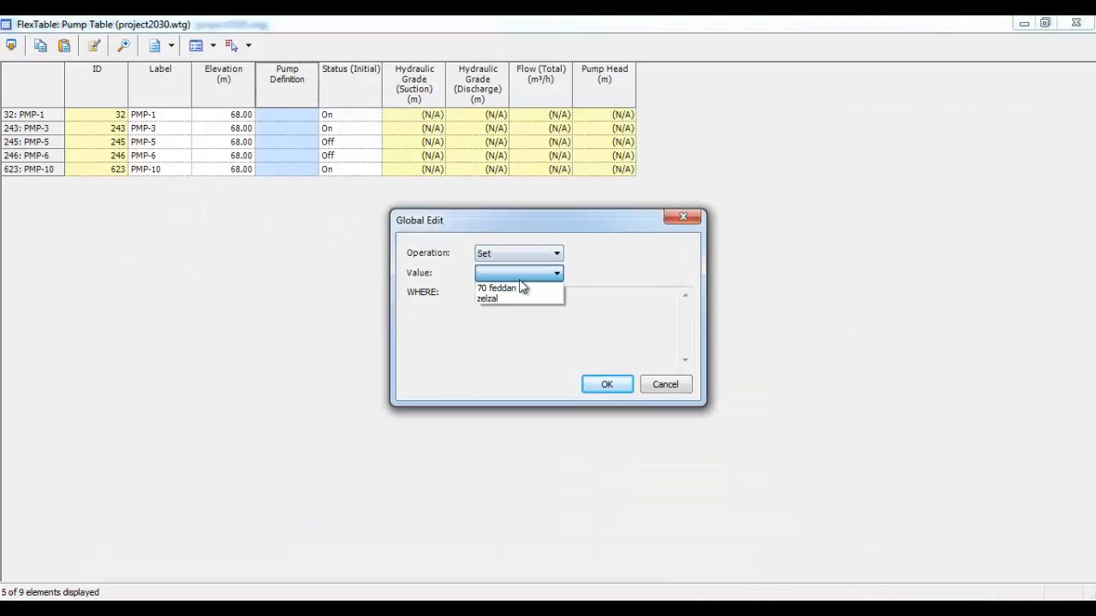
click(510, 295)
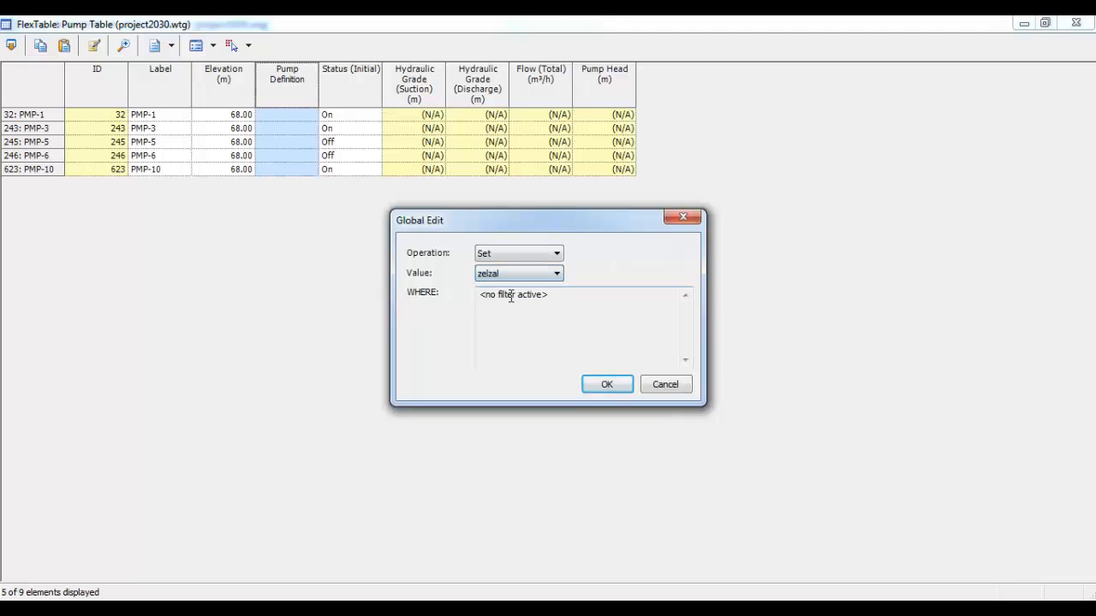
click(599, 384)
click(1075, 23)
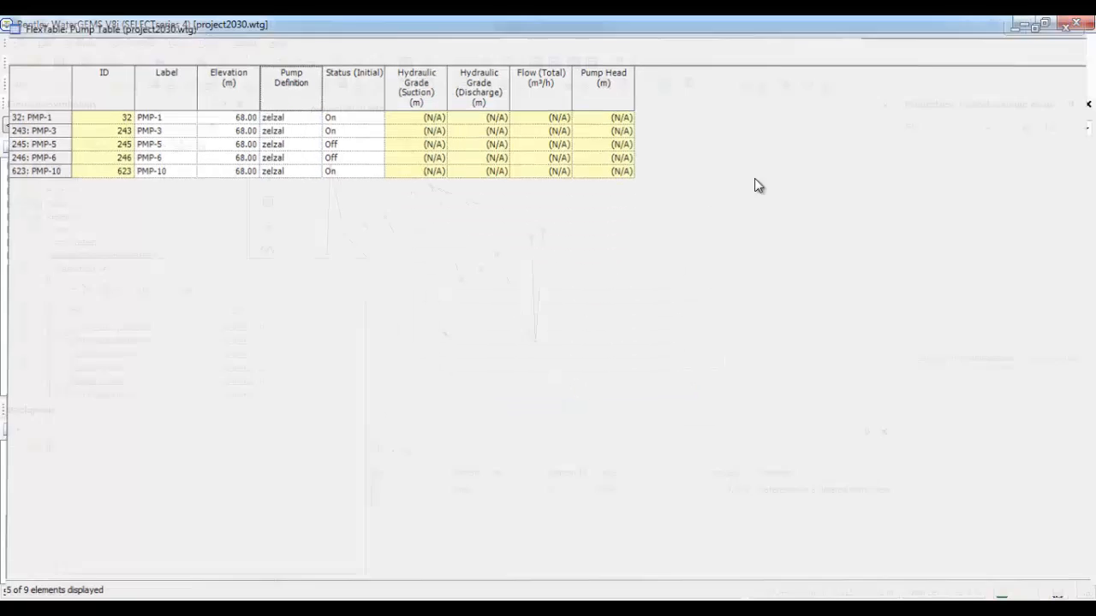
Switch to the 2050 scenario, select the zelzal pumps selection set and open a maximized pump table for only those pumps
click(43, 84)
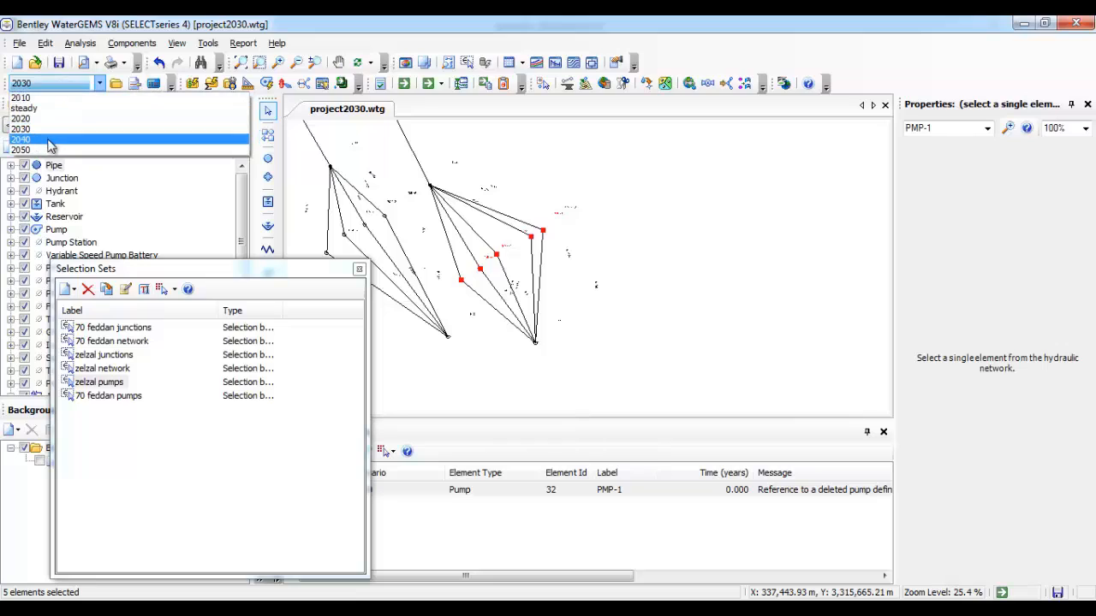
click(35, 150)
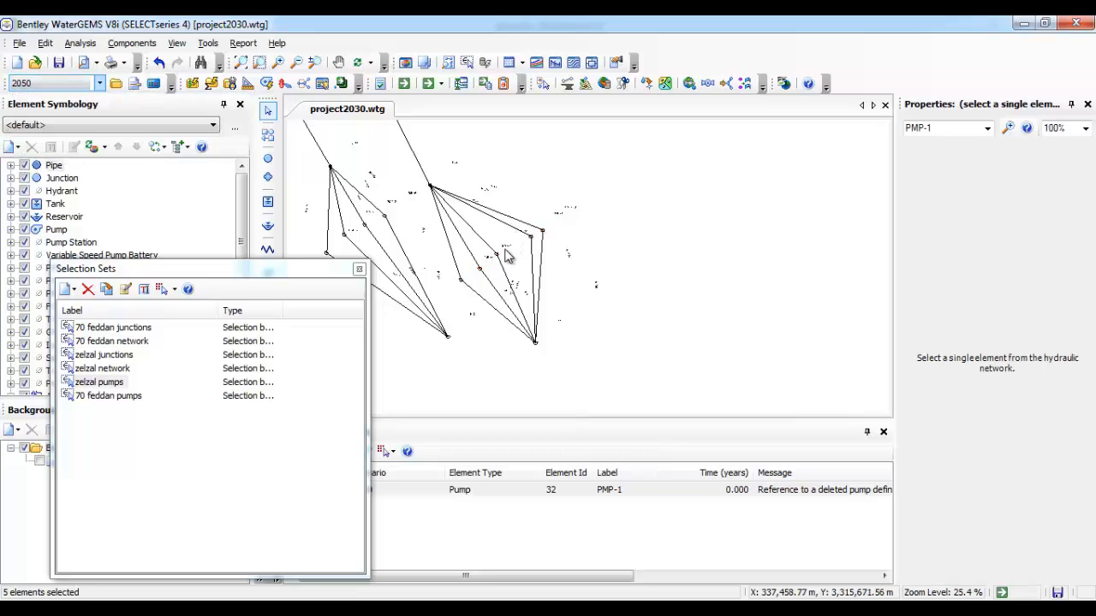
click(220, 385)
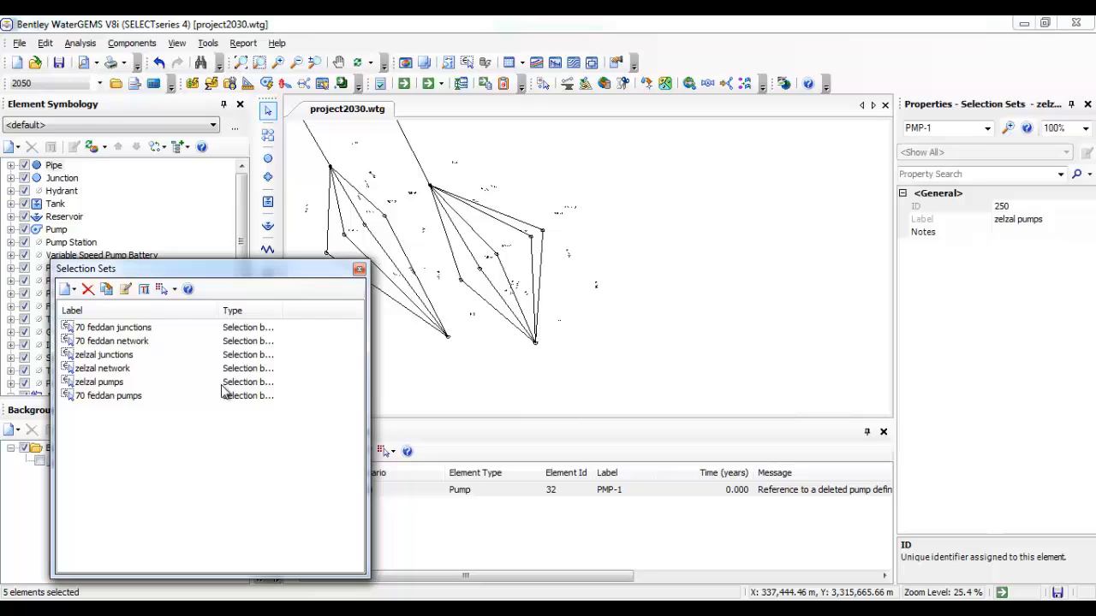
double_click(114, 384)
right_click(529, 242)
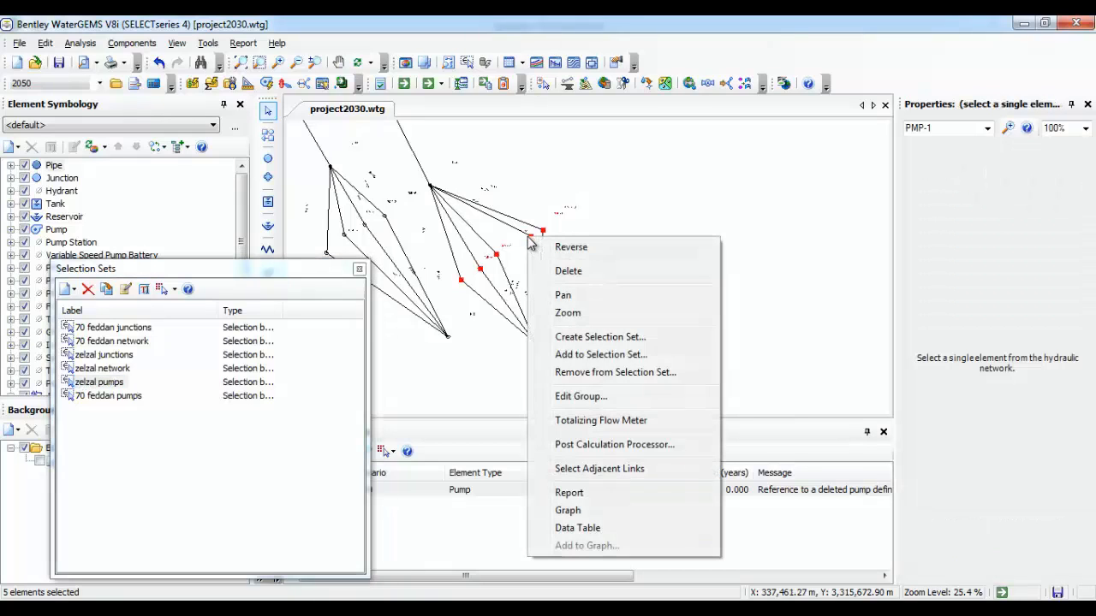
click(594, 398)
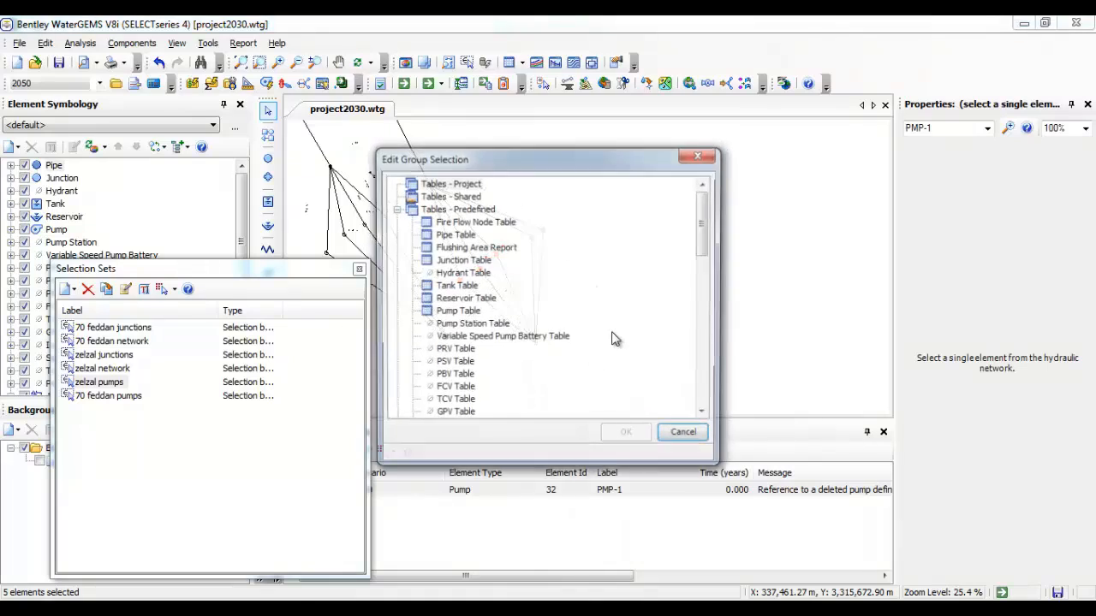
double_click(447, 314)
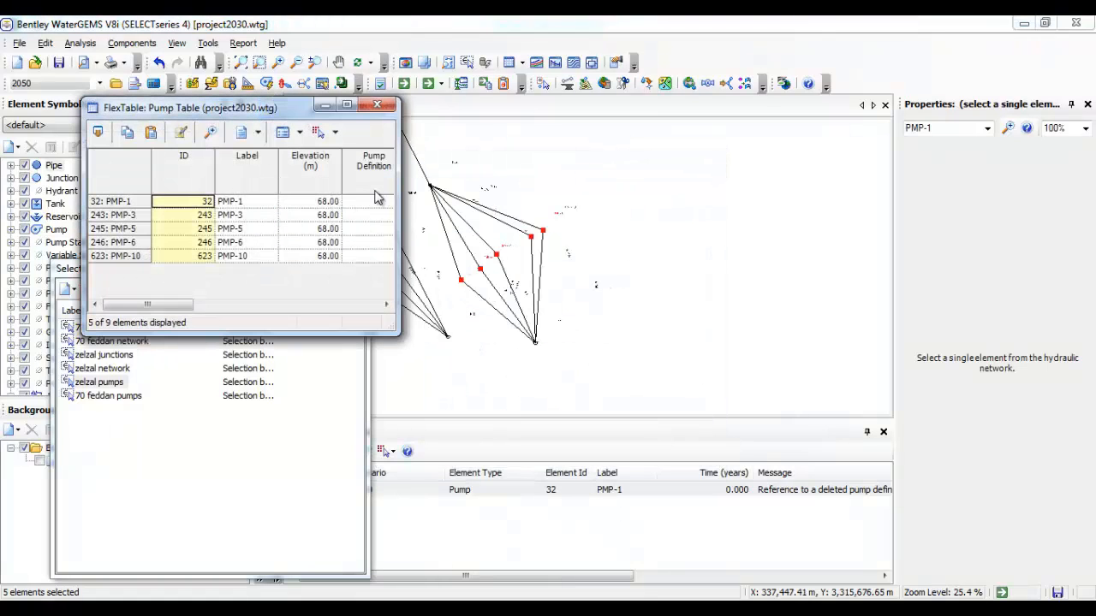
click(347, 104)
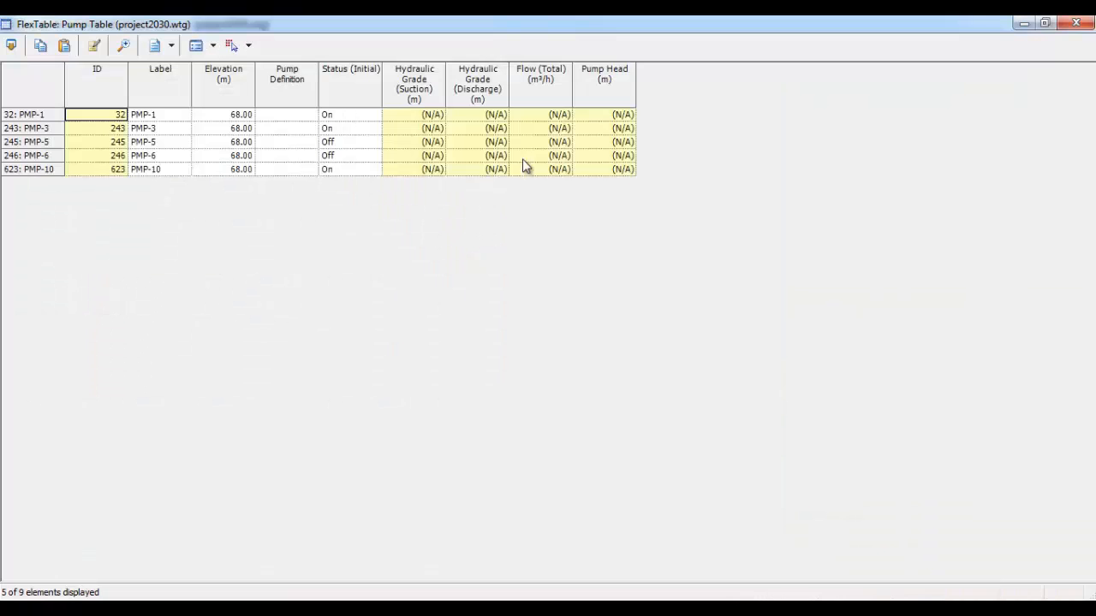
Assign the zelzal pump definition to all listed pumps in the 2050 scenario with a global edit and close the pump table
right_click(289, 84)
click(341, 95)
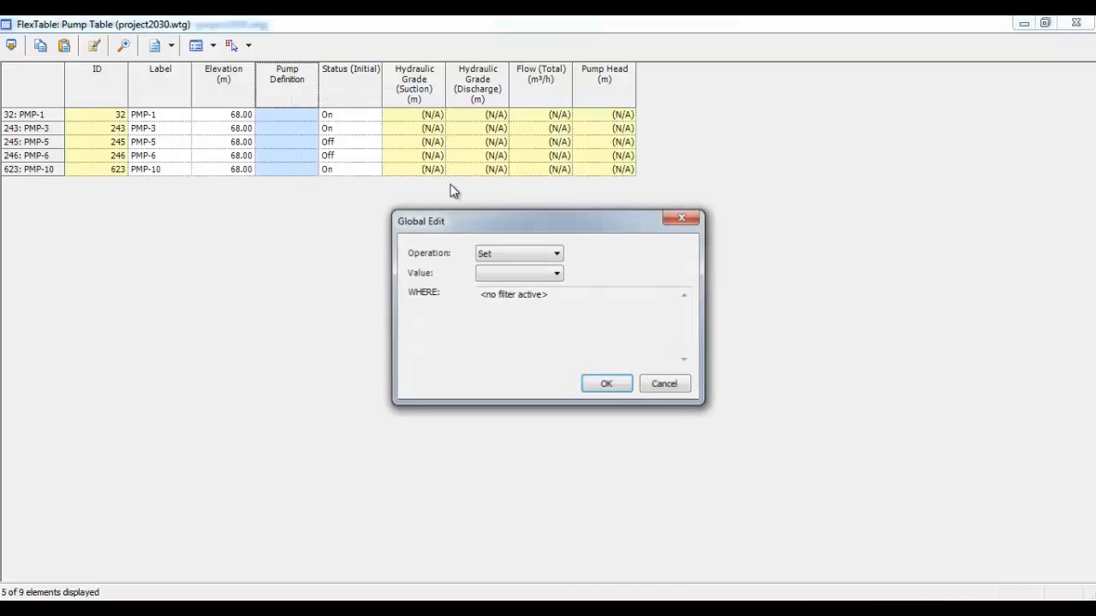
click(511, 274)
click(505, 287)
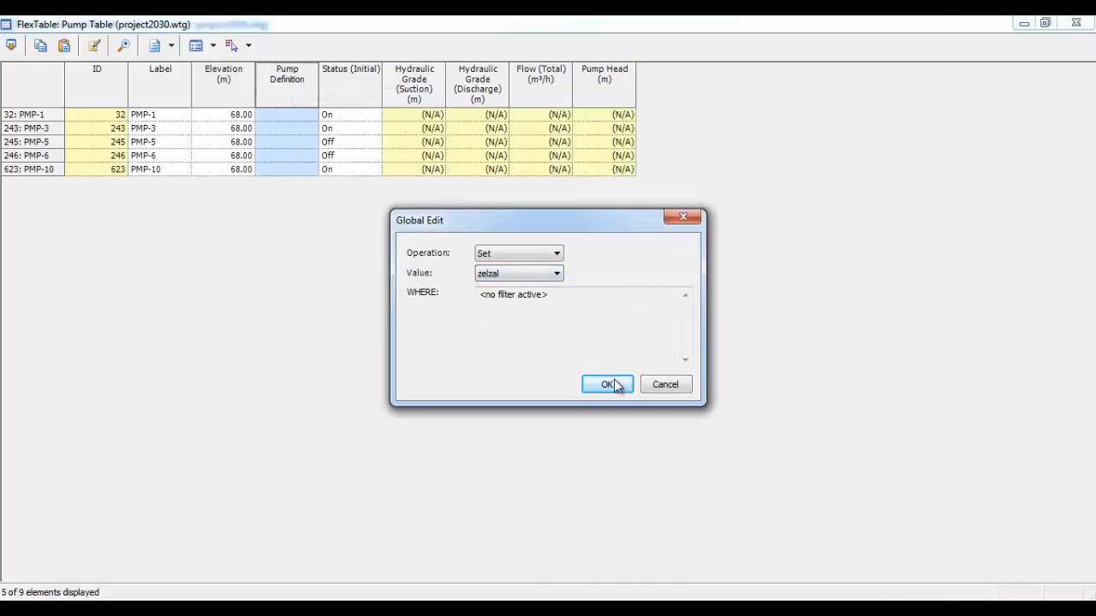
click(608, 384)
click(1075, 24)
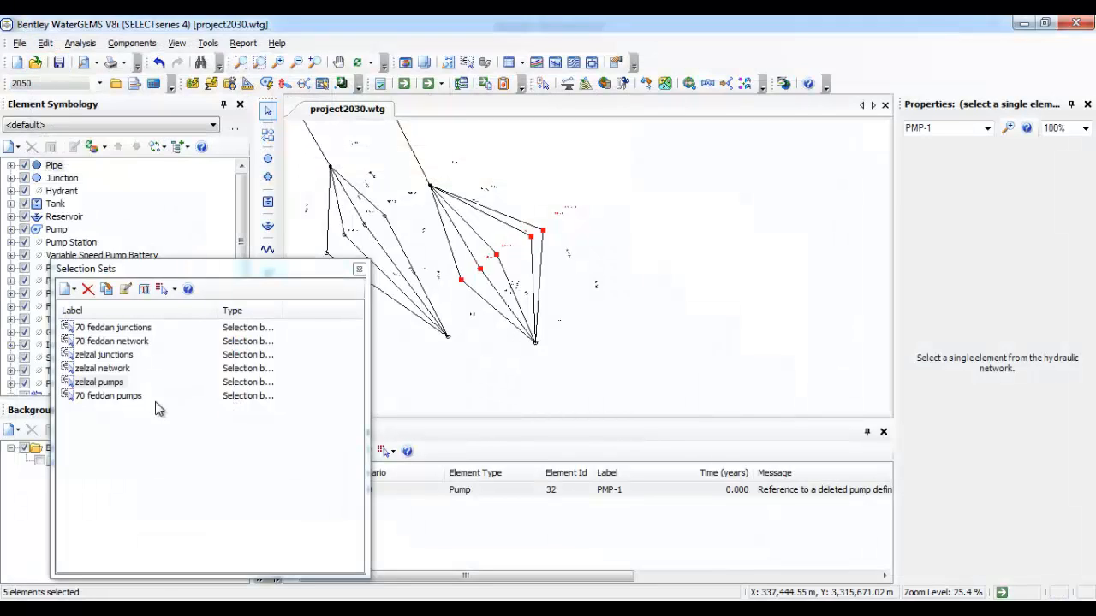
Select the elements of the 70 feddan pumps selection set and open a pump table for only those pumps
double_click(126, 396)
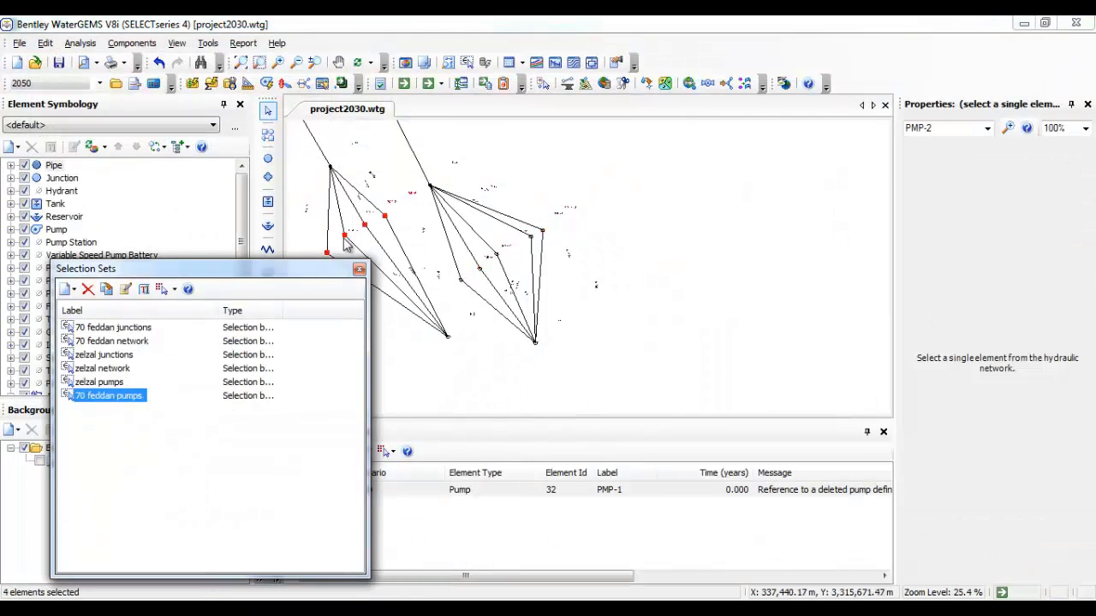
right_click(385, 220)
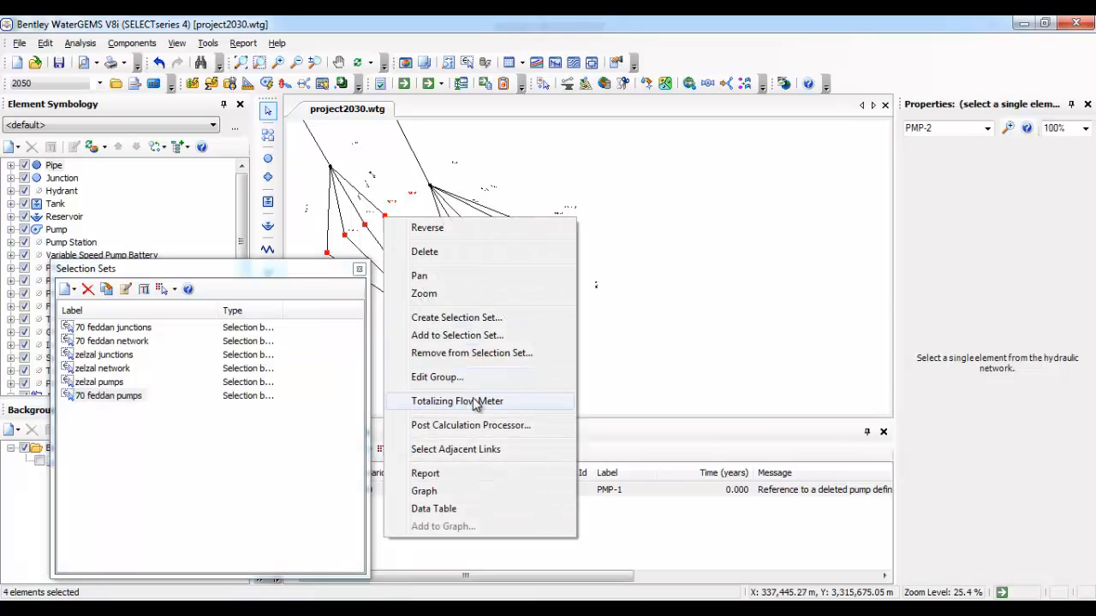
click(455, 377)
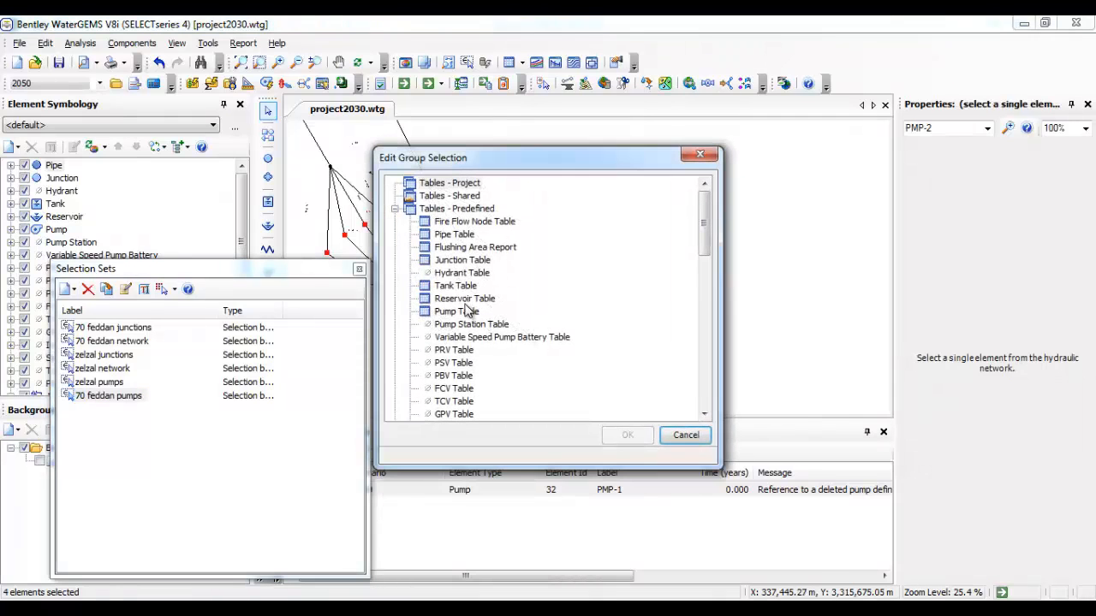
double_click(467, 310)
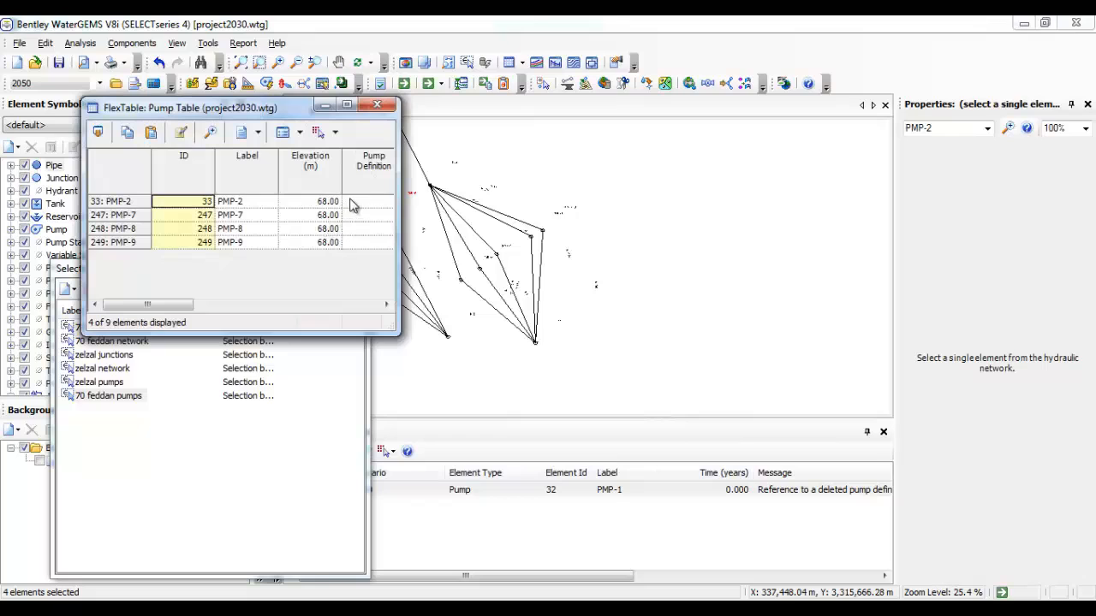
Assign the 70 feddan pump definition to all listed pumps with a global edit, close the table and save the project
click(358, 175)
right_click(355, 178)
click(377, 192)
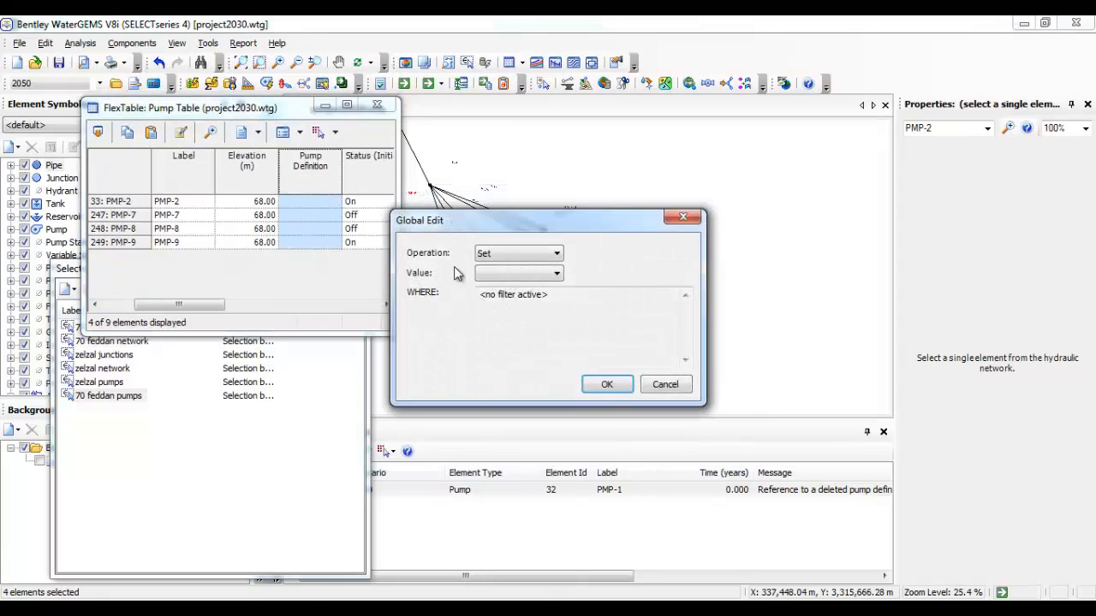
click(519, 273)
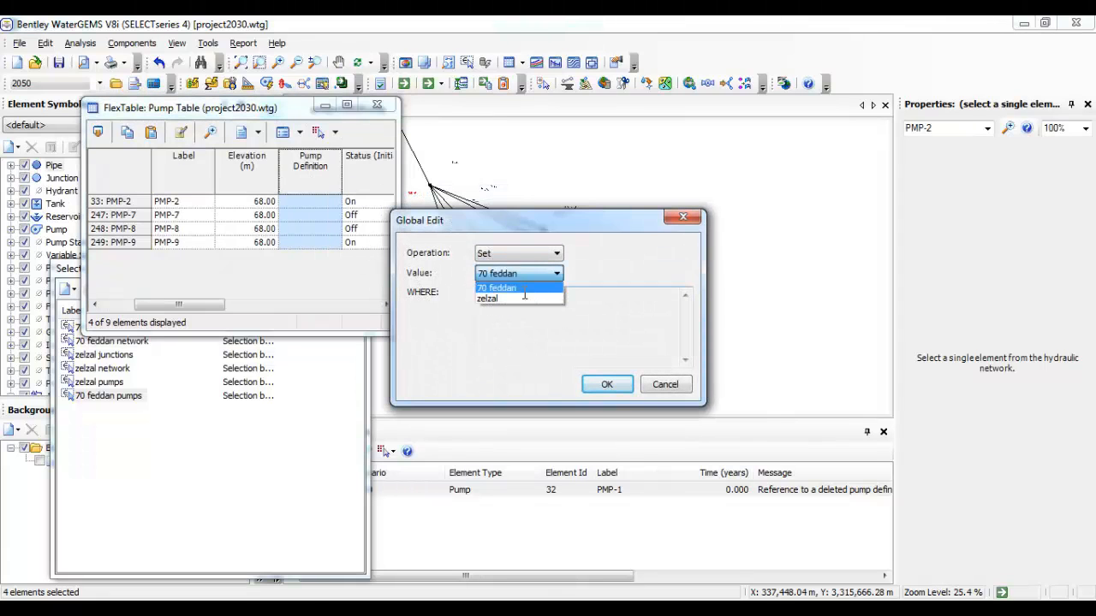
click(523, 289)
click(607, 384)
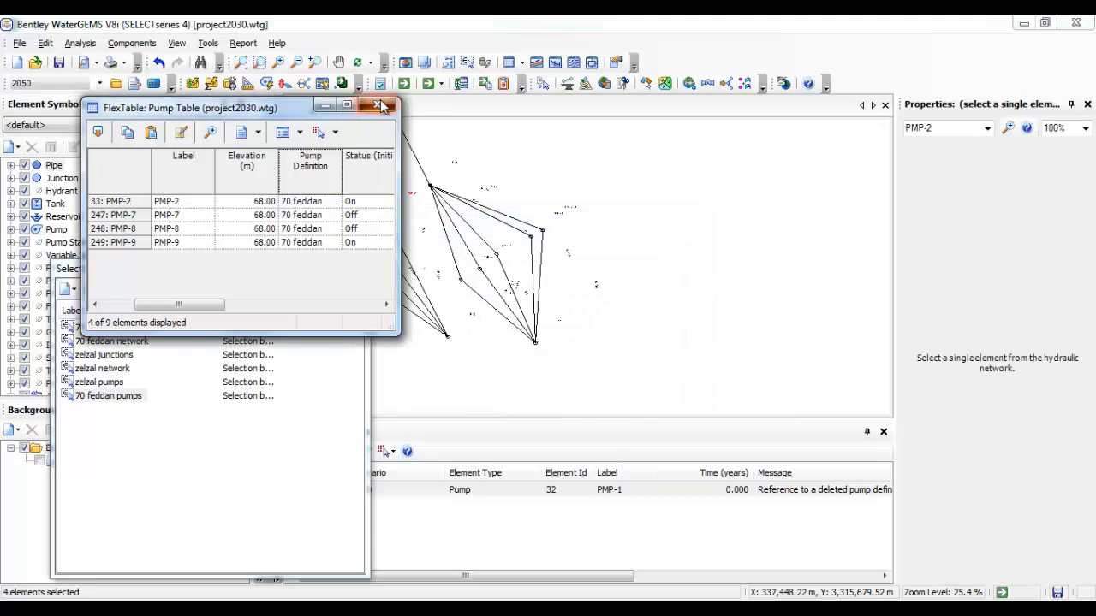
click(382, 104)
click(58, 63)
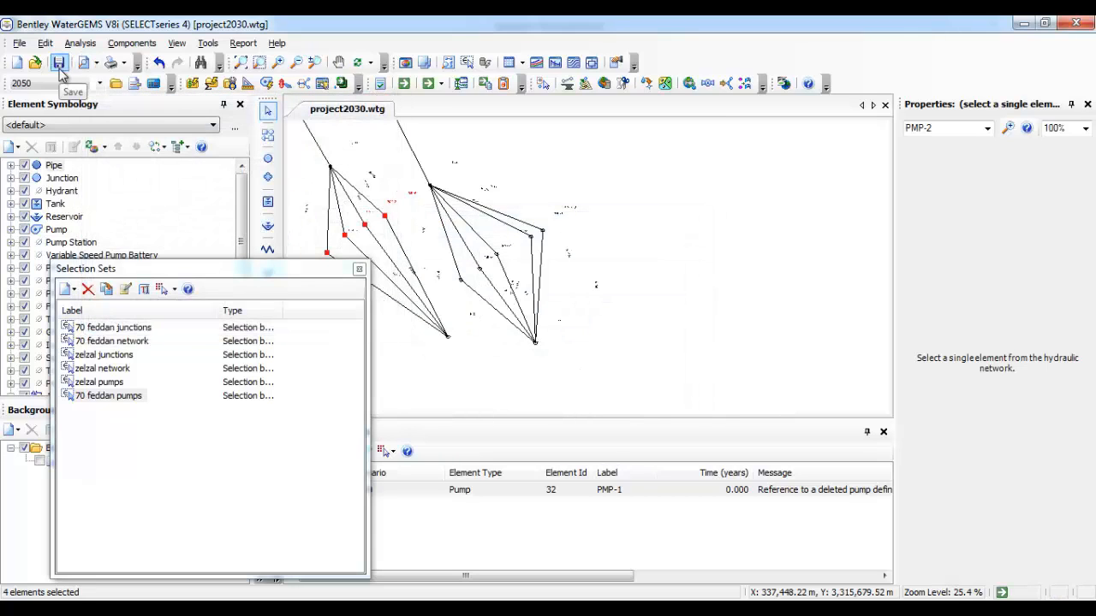
click(59, 66)
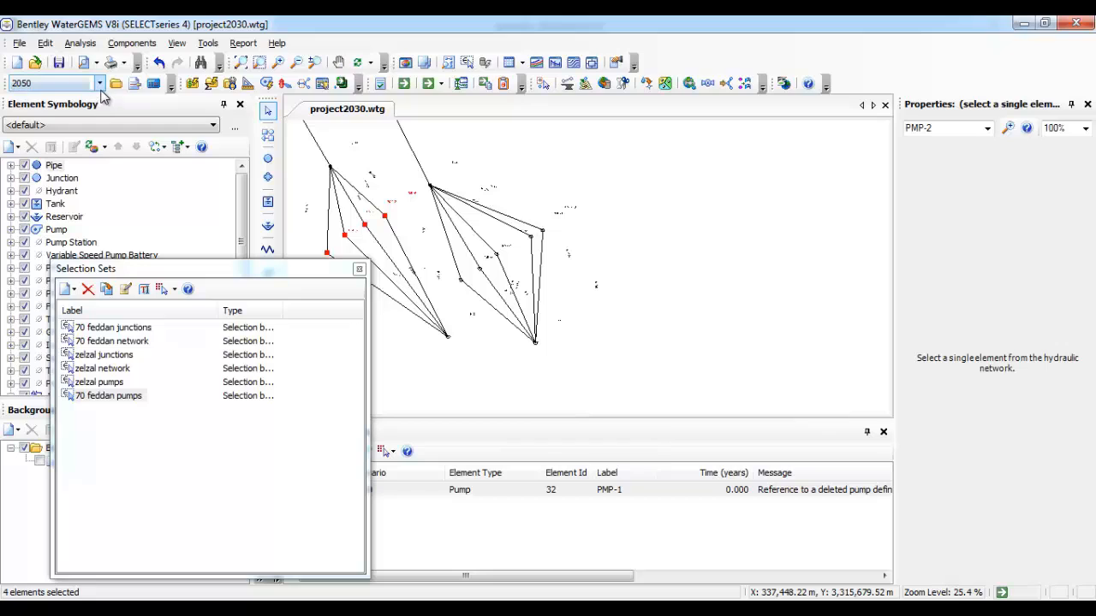
Check the pump definitions of the 70 feddan pumps in the 2050 scenario through their pump table and close it
click(100, 83)
click(81, 139)
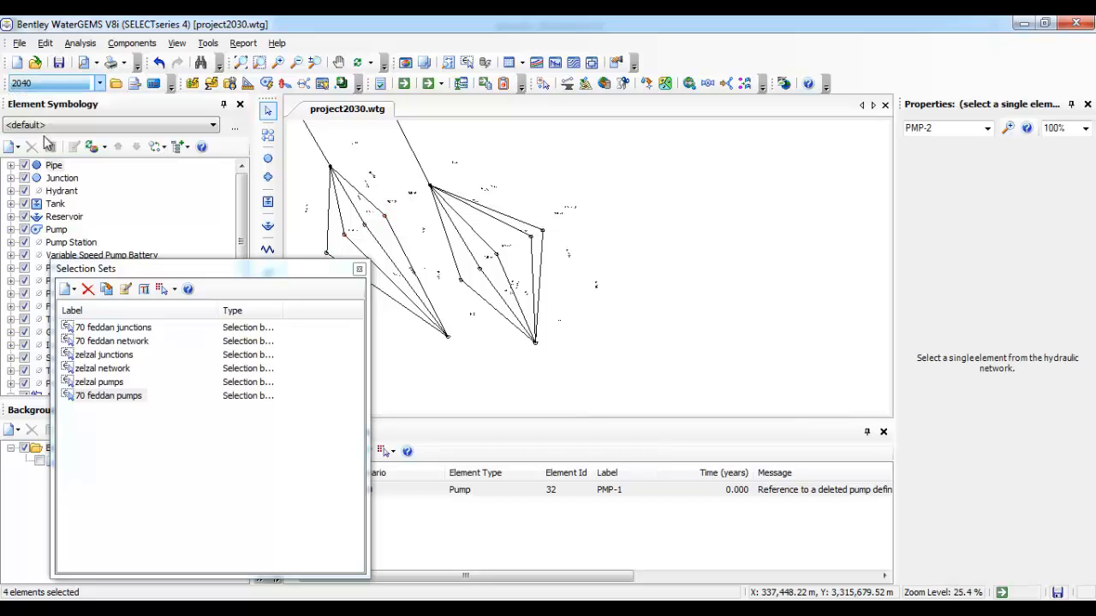
click(99, 83)
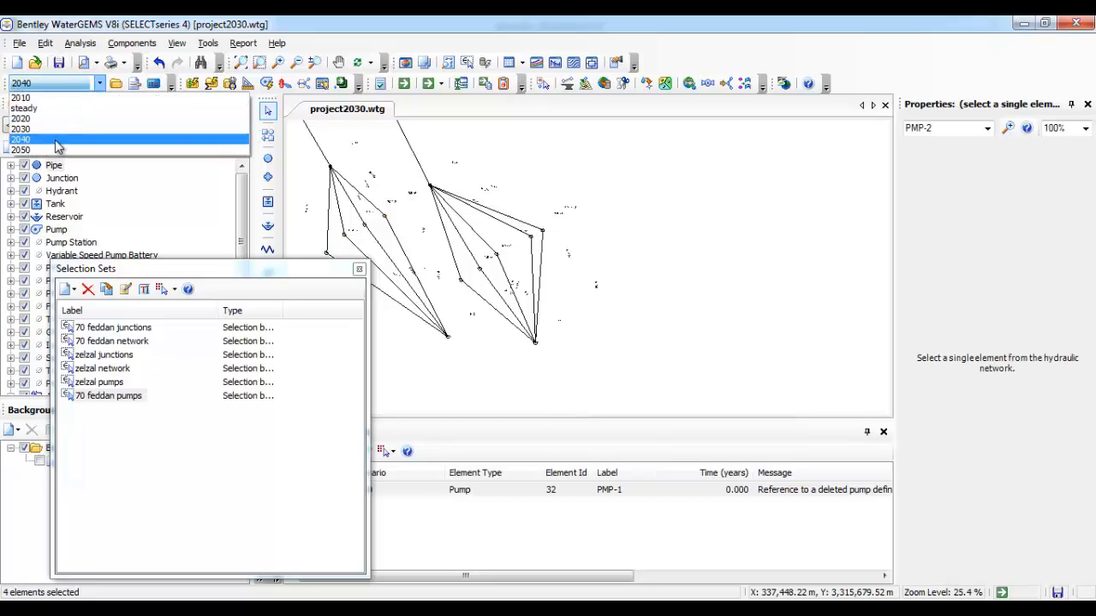
click(57, 149)
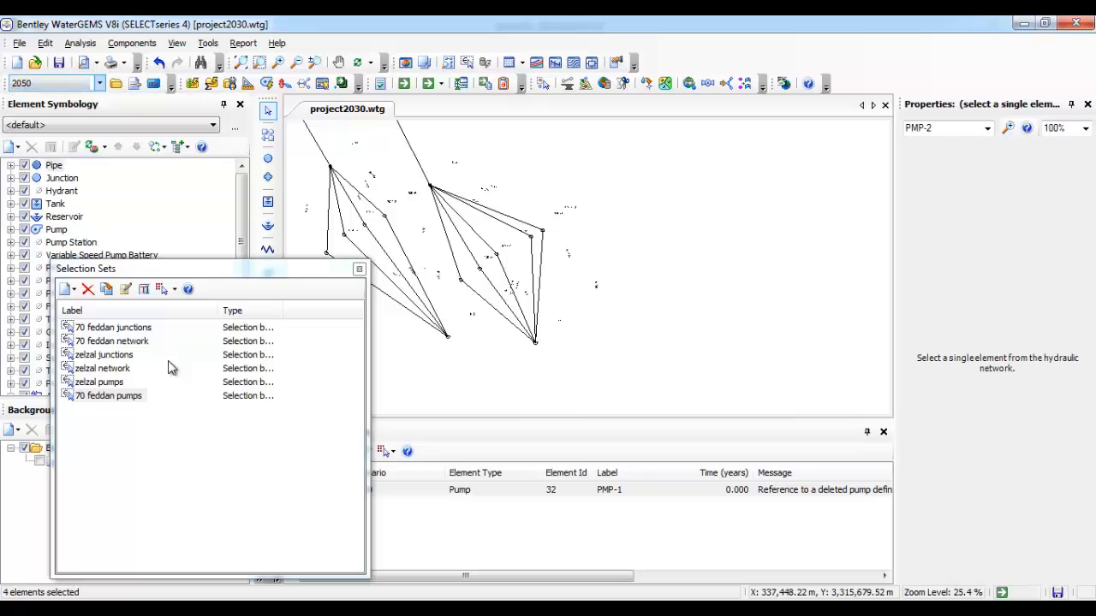
click(137, 398)
right_click(390, 221)
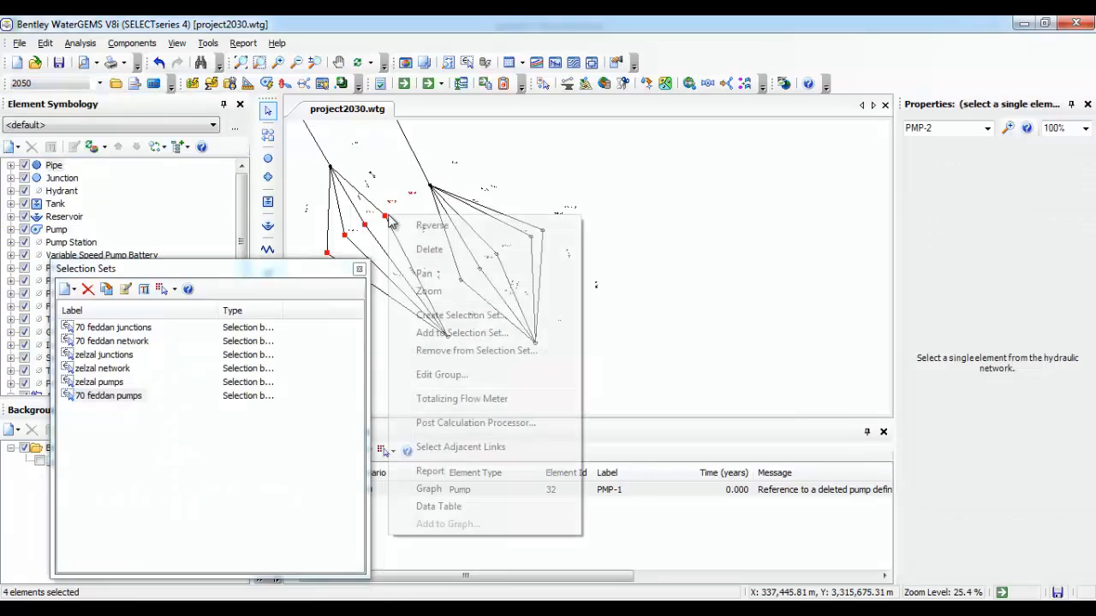
click(479, 377)
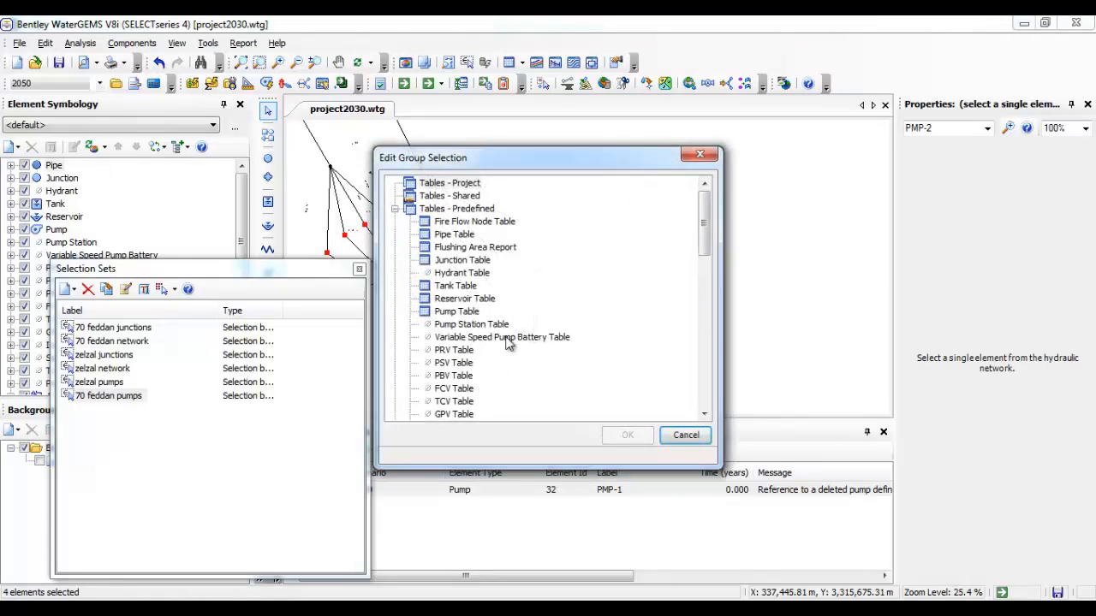
double_click(469, 313)
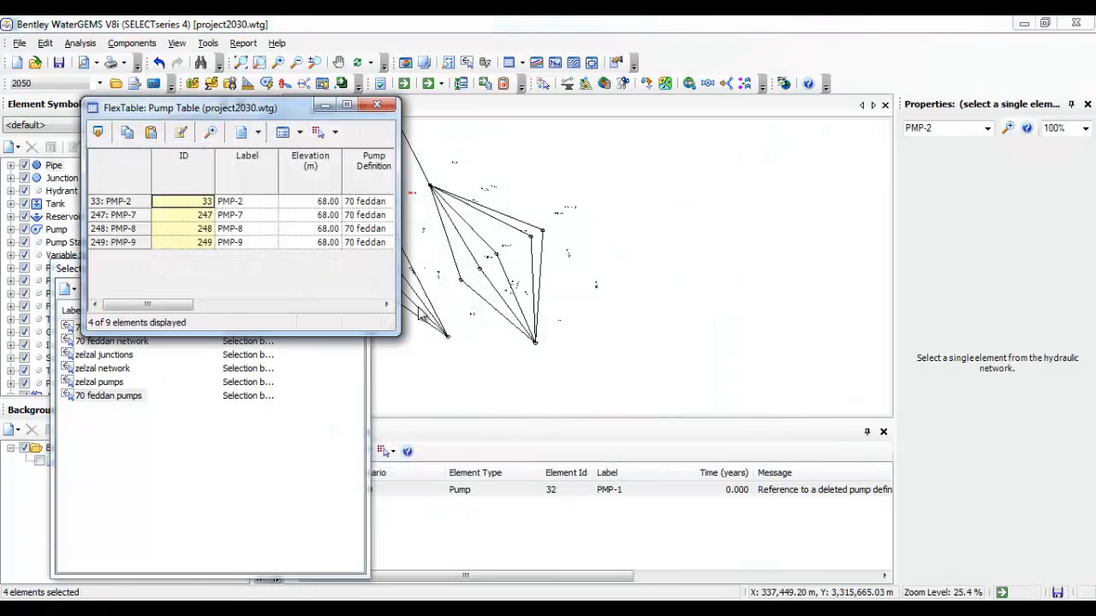
click(375, 105)
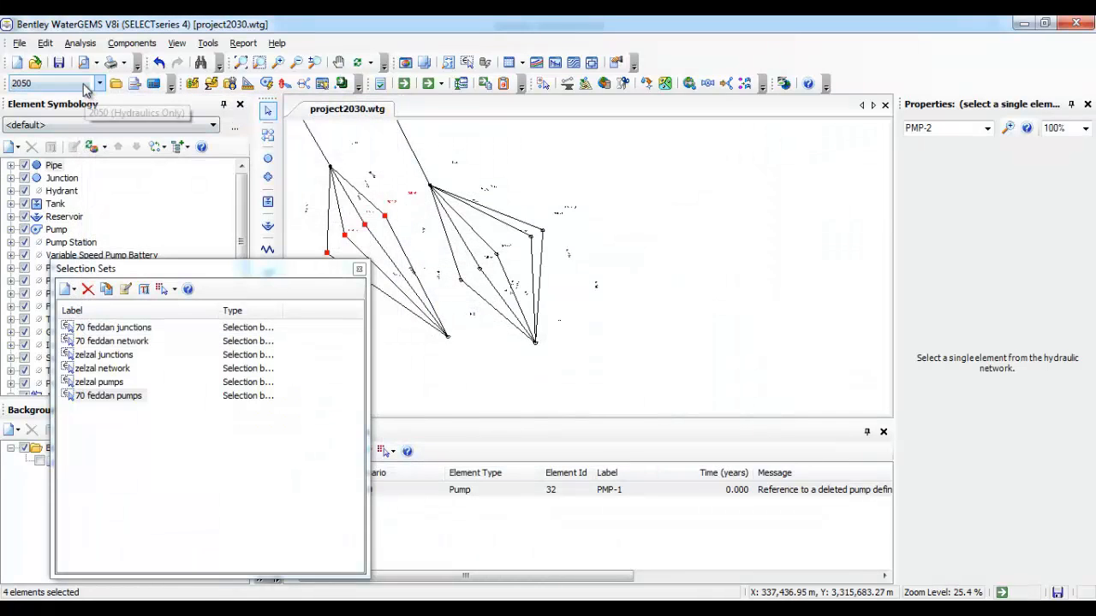
Switch to the 2040 scenario, select the 70 feddan pumps selection set and open a pump table for only those pumps
click(68, 83)
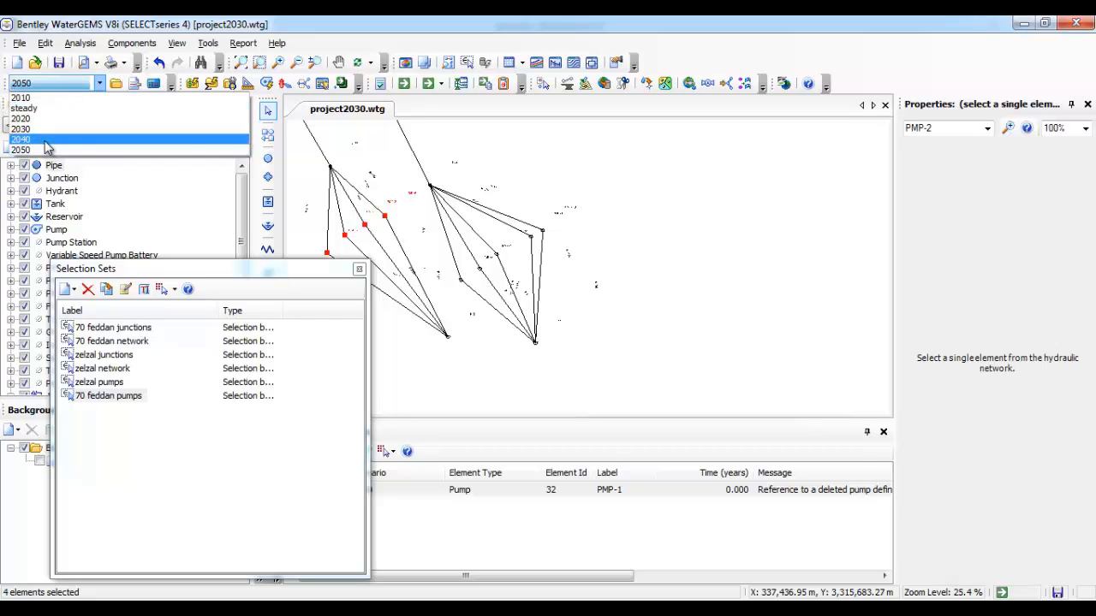
click(47, 139)
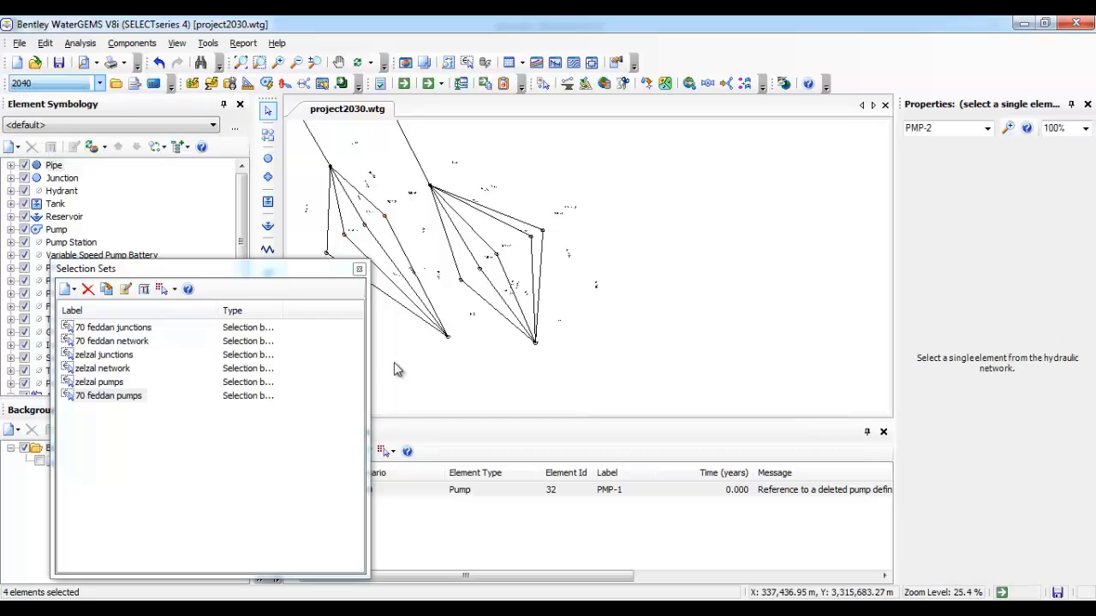
double_click(124, 397)
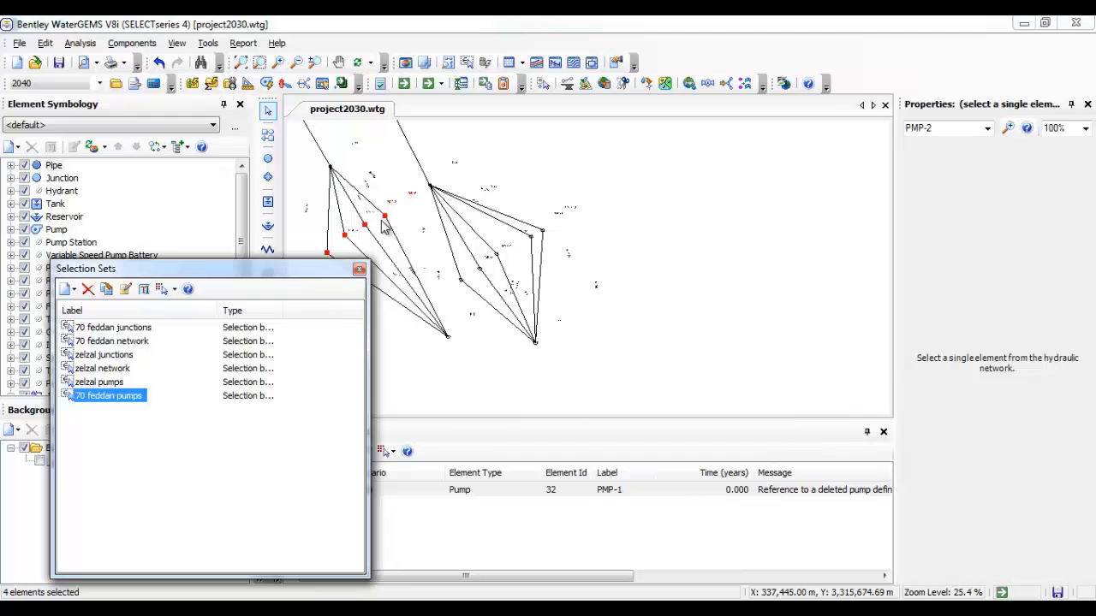
right_click(384, 227)
click(457, 362)
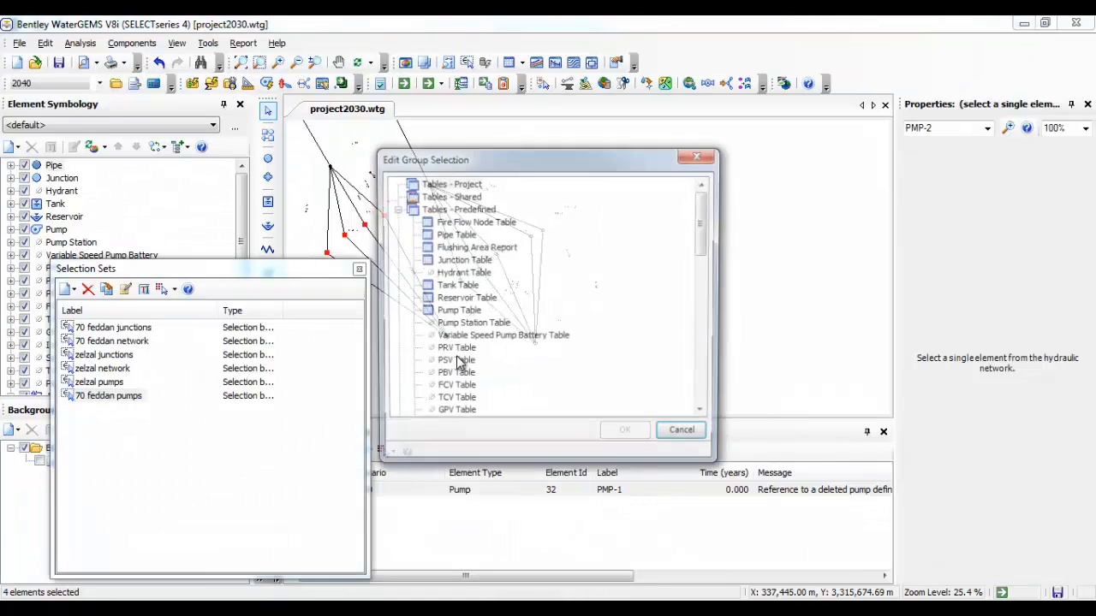
double_click(465, 310)
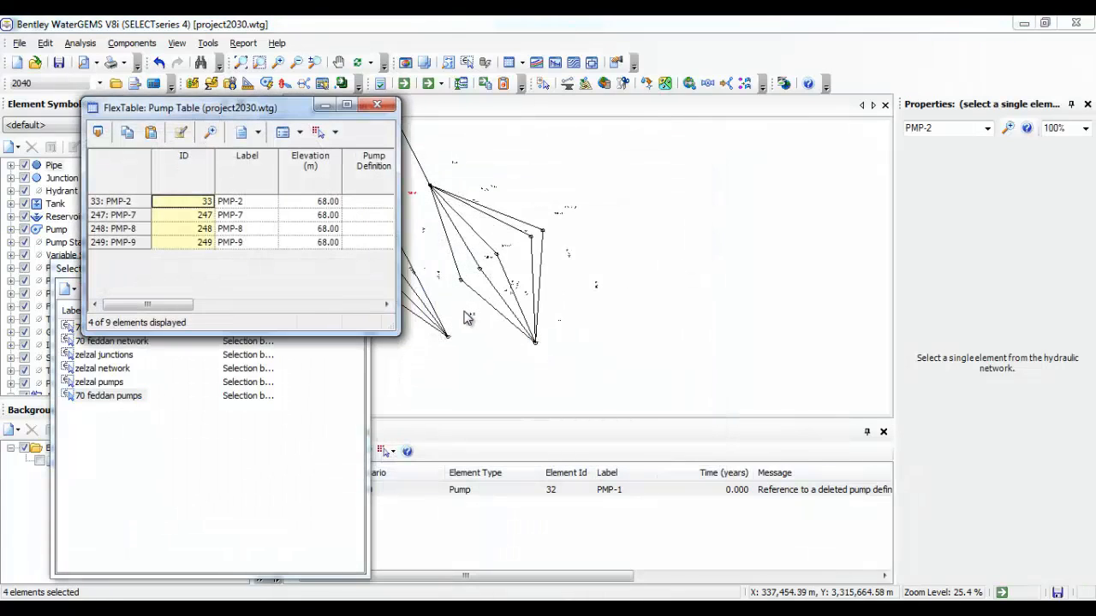
Assign the 70 feddan pump definition to all listed pumps in the 2040 scenario with a global edit and close the pump table
right_click(359, 159)
mouse_move(394, 208)
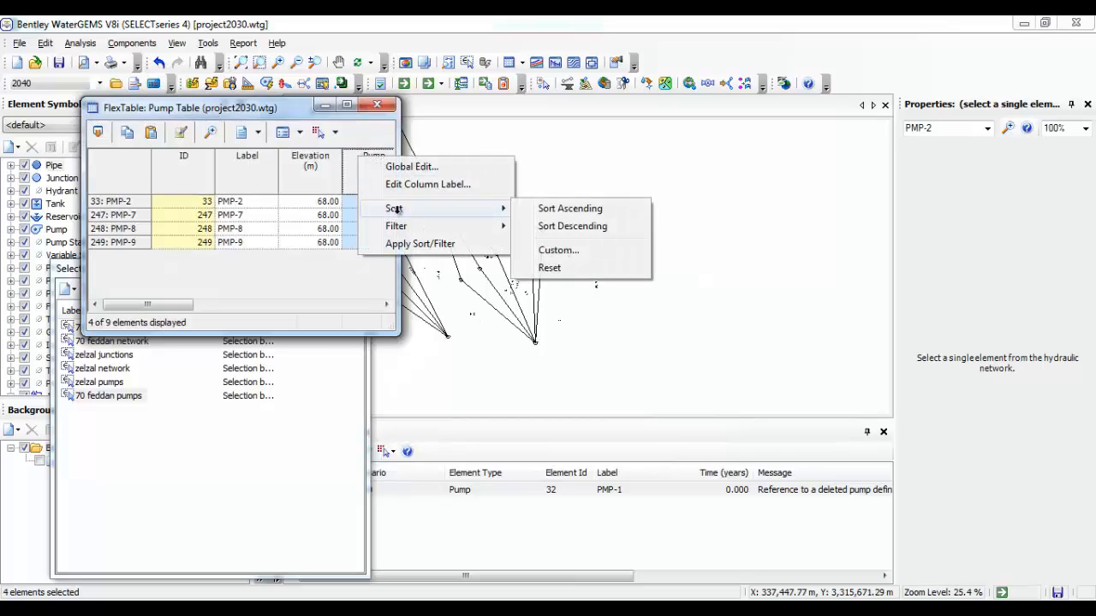
click(413, 166)
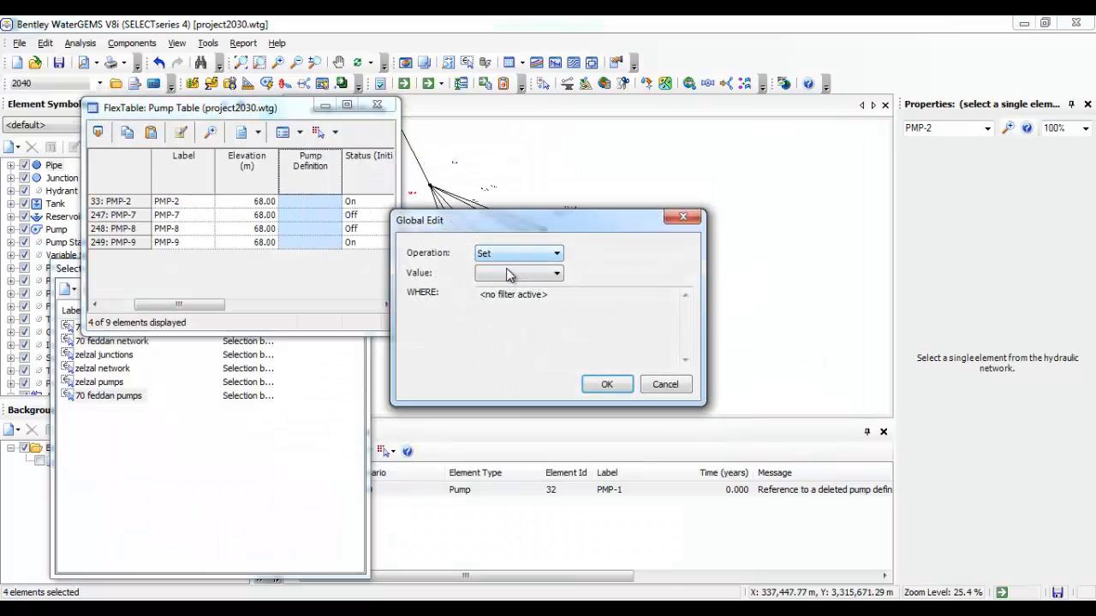
click(519, 274)
click(508, 299)
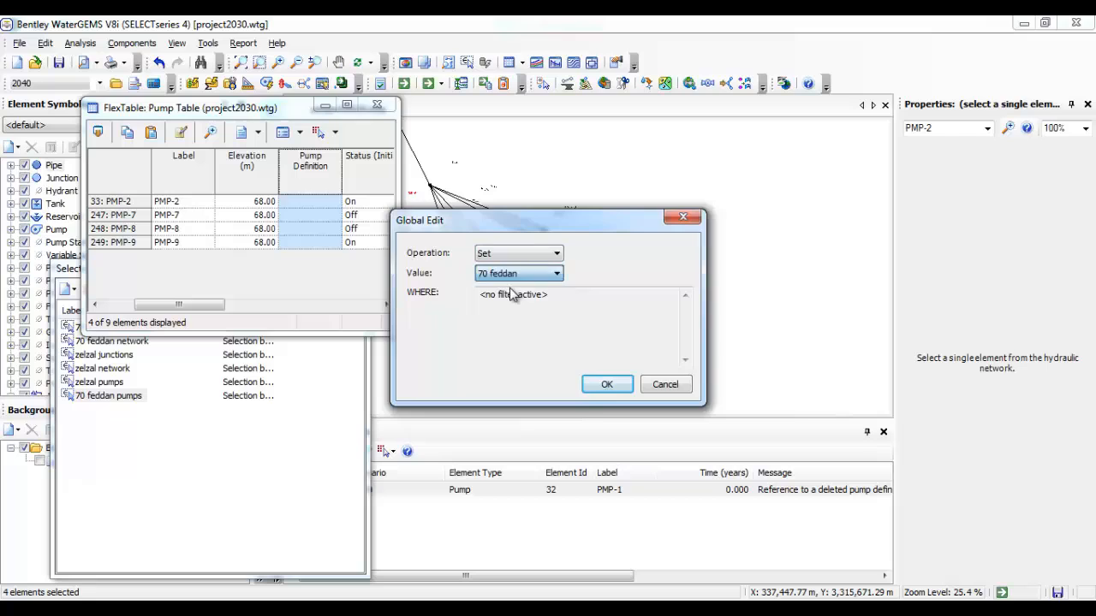
click(605, 385)
click(377, 105)
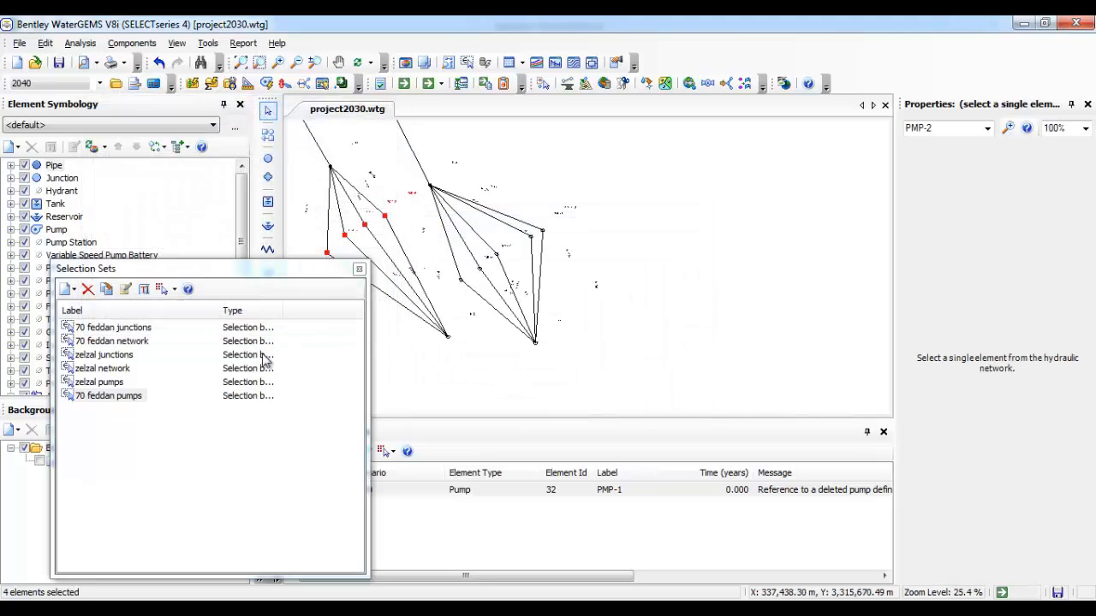
Select the zelzal pumps selection set in the 2040 scenario and open a pump table for only those pumps
double_click(113, 382)
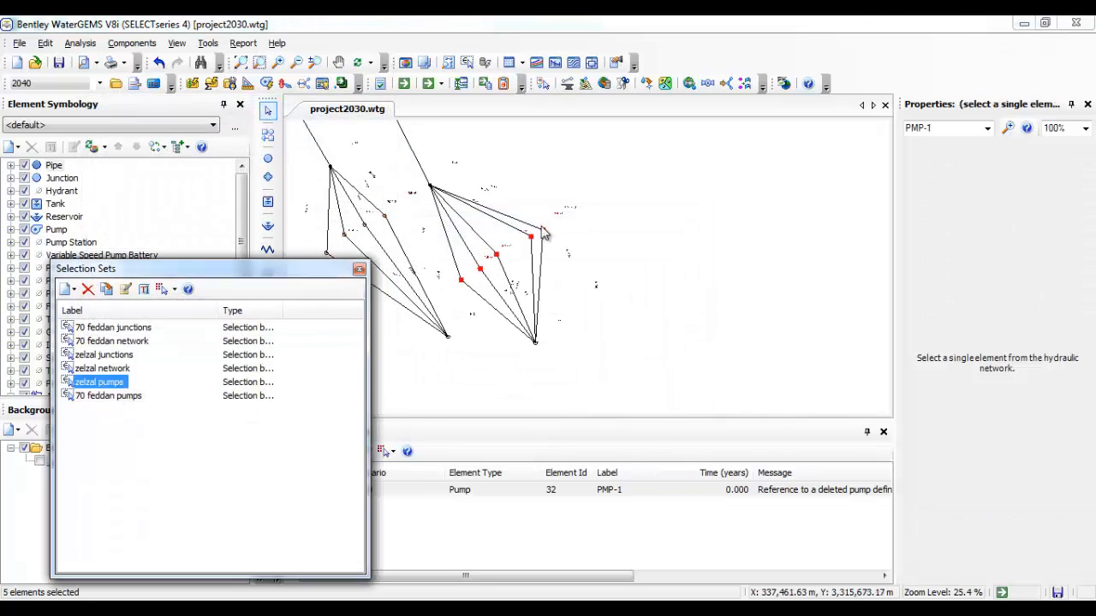
right_click(532, 238)
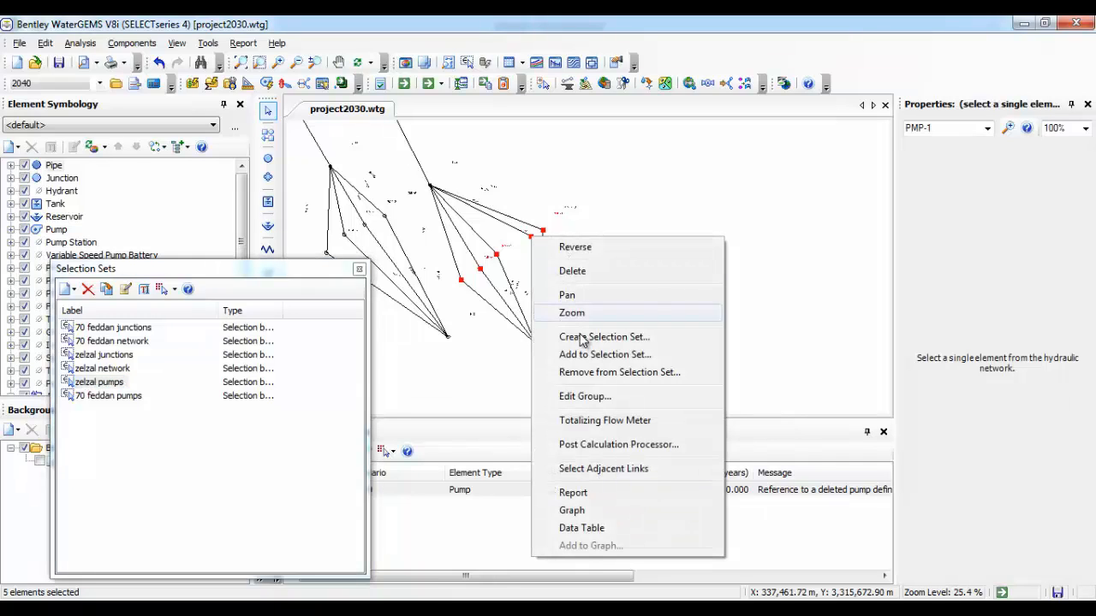
click(587, 399)
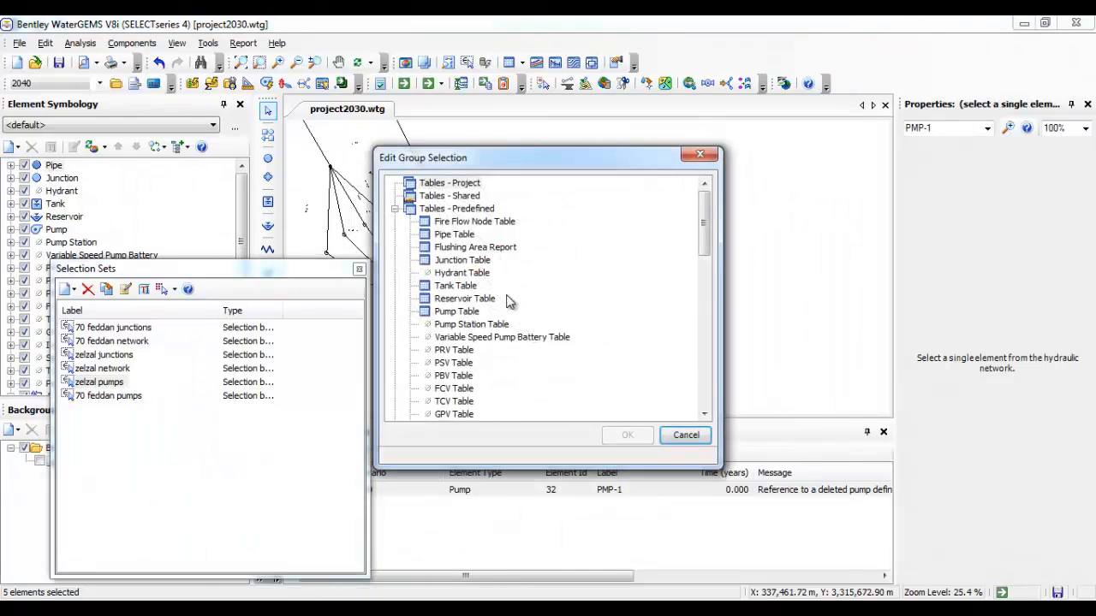
double_click(465, 313)
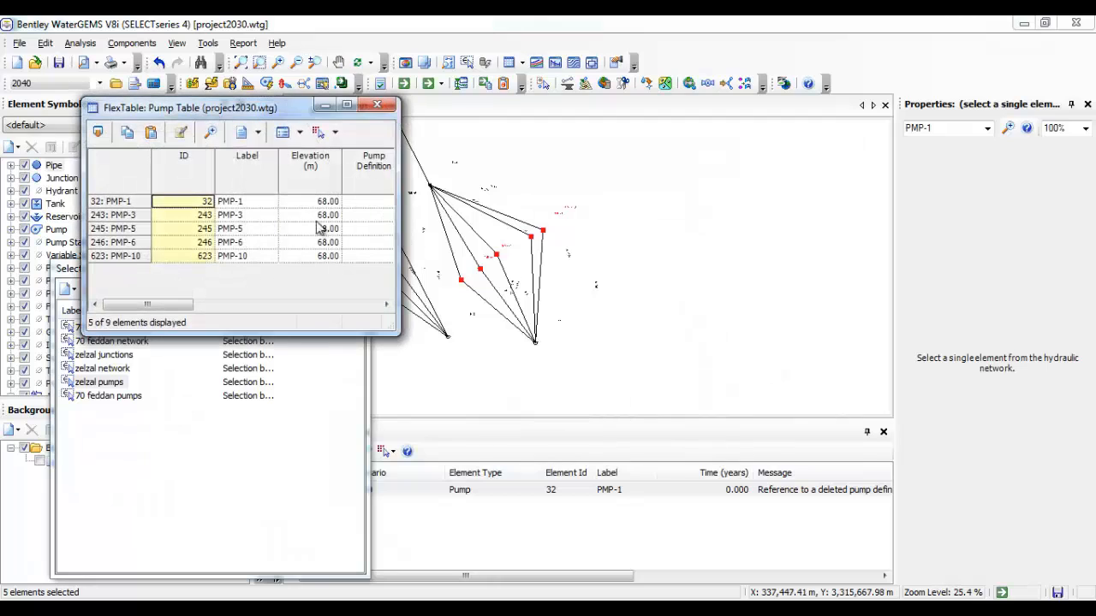
Assign the zelzal pump definition to all listed pumps with a global edit and close the pump table
click(369, 163)
right_click(364, 175)
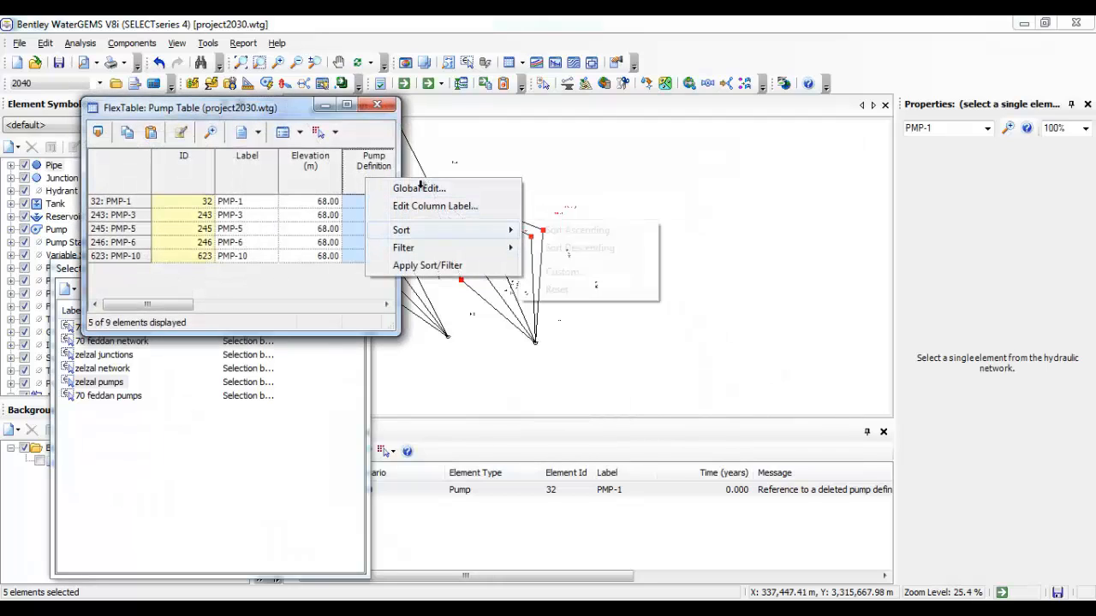
click(420, 189)
click(552, 274)
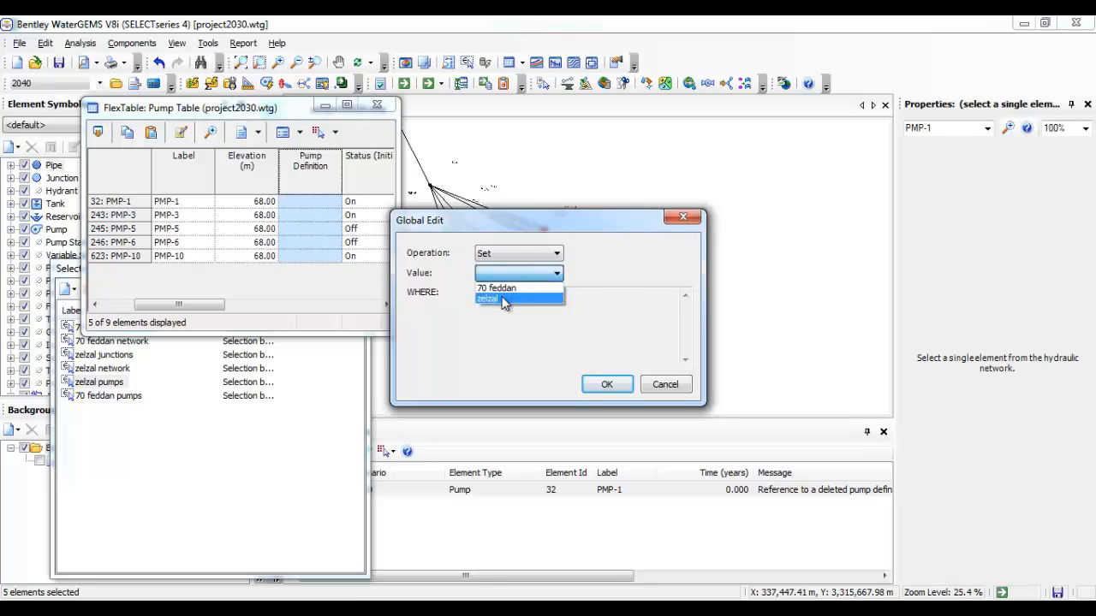
click(505, 299)
click(607, 384)
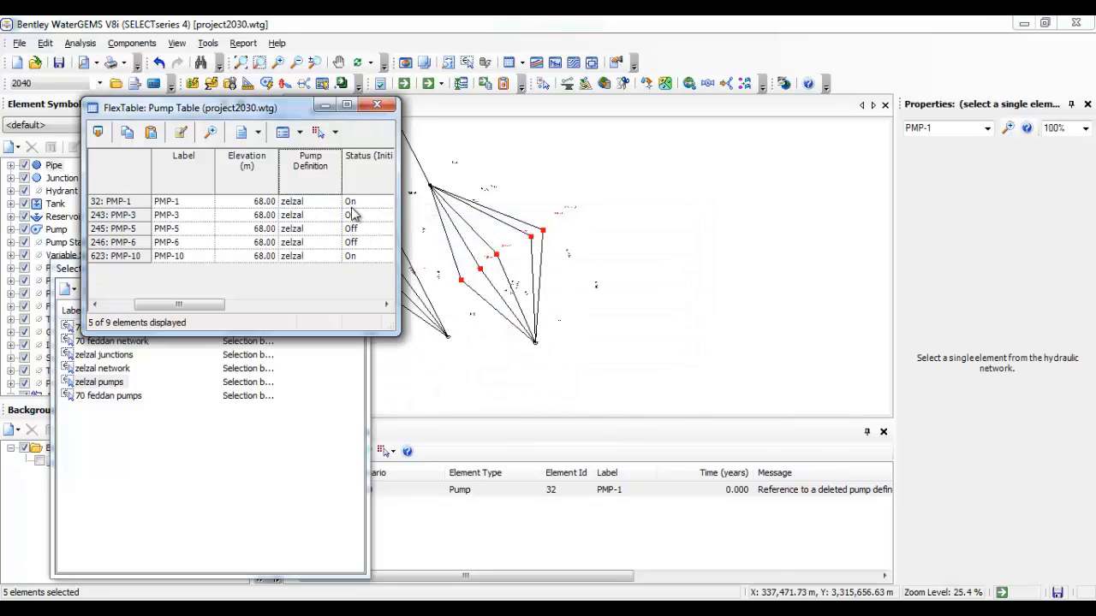
click(376, 105)
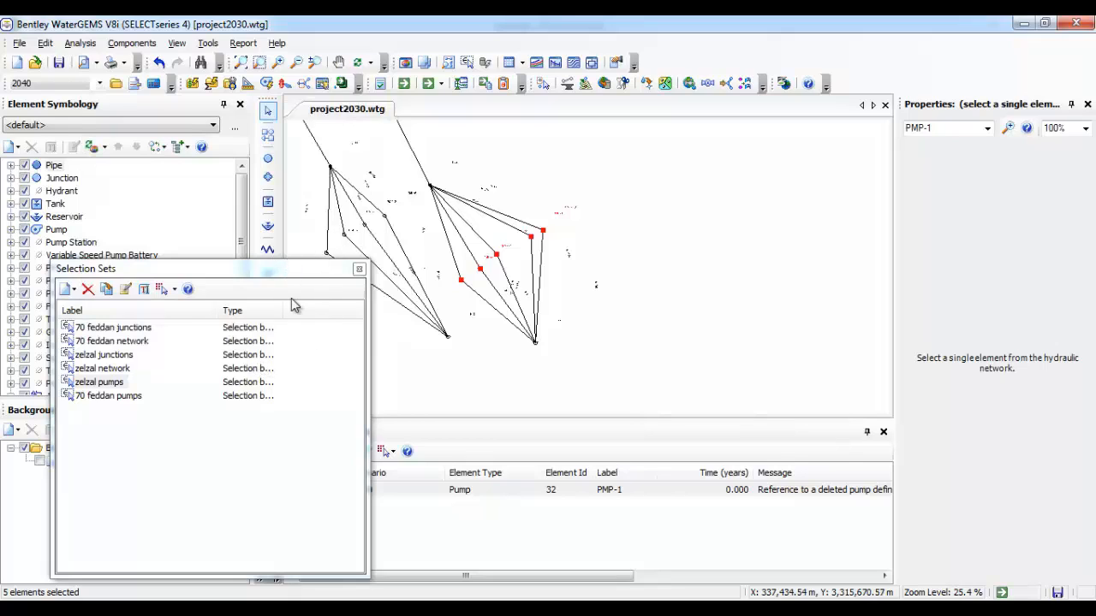
Switch to the 2030 scenario, select the 70 feddan pumps selection set and open a pump table for only those pumps
click(99, 83)
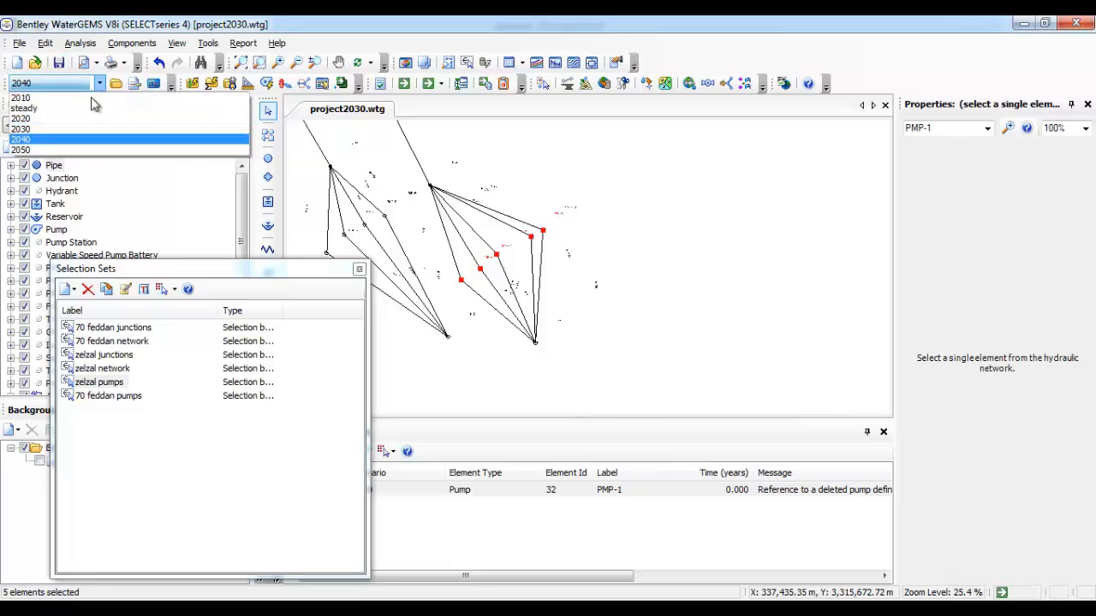
click(67, 129)
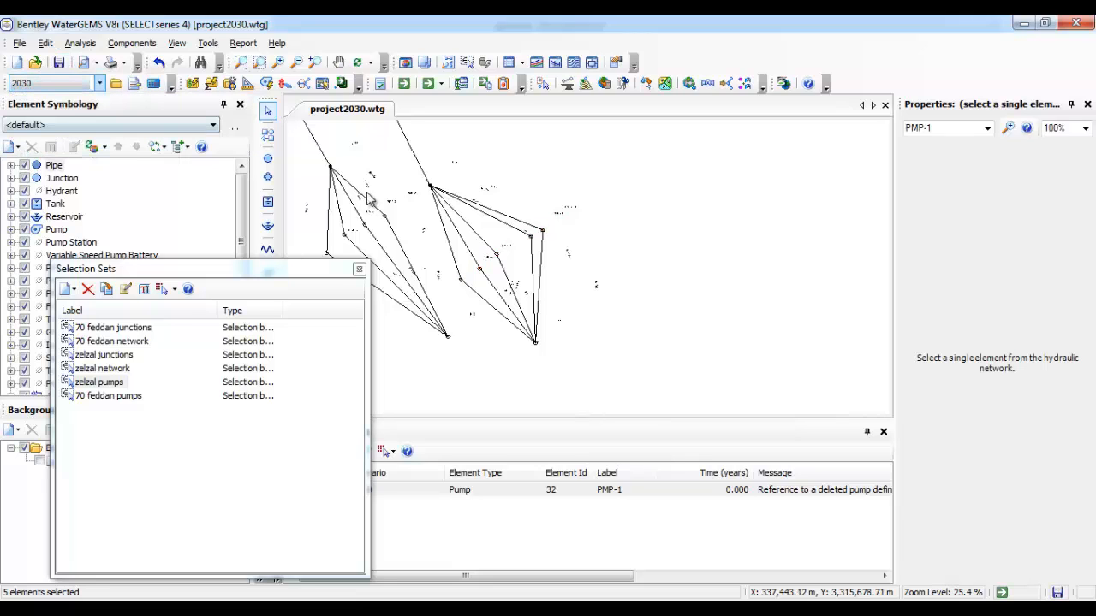
double_click(128, 396)
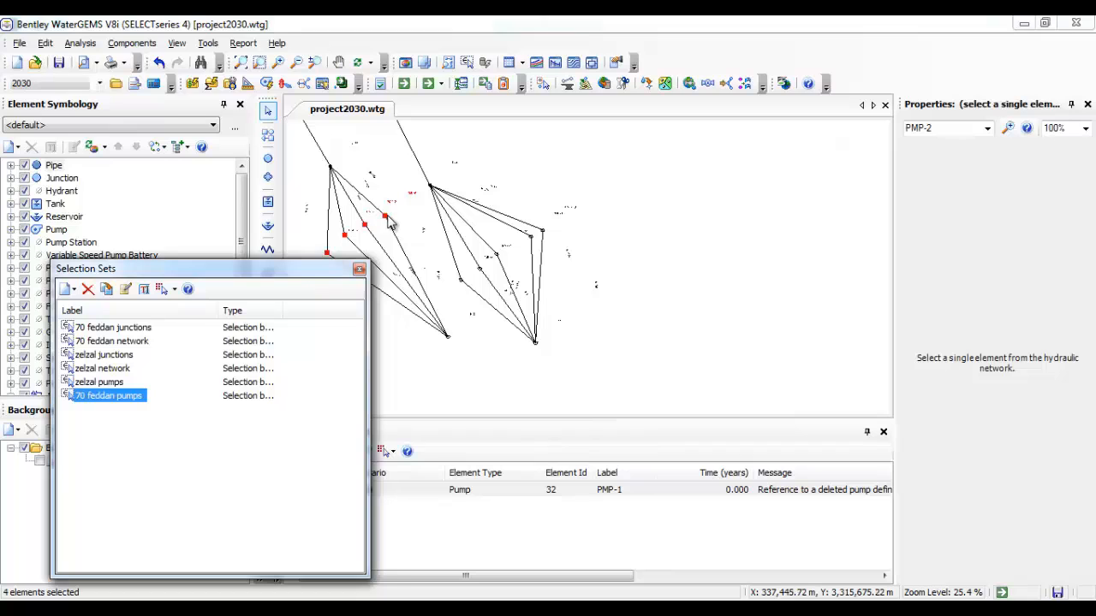
right_click(389, 221)
click(458, 376)
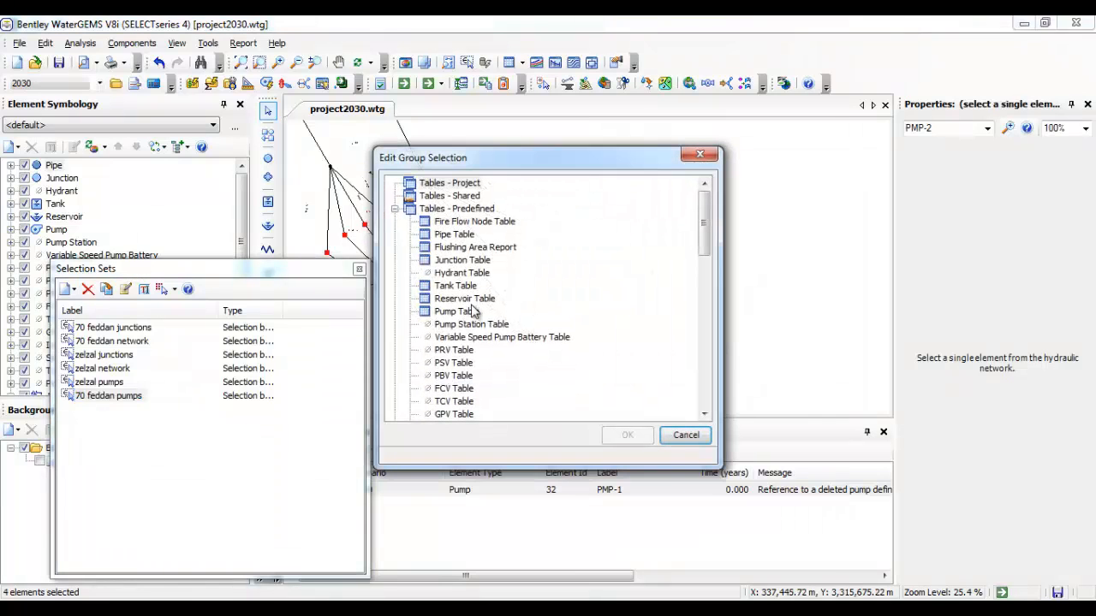
double_click(468, 314)
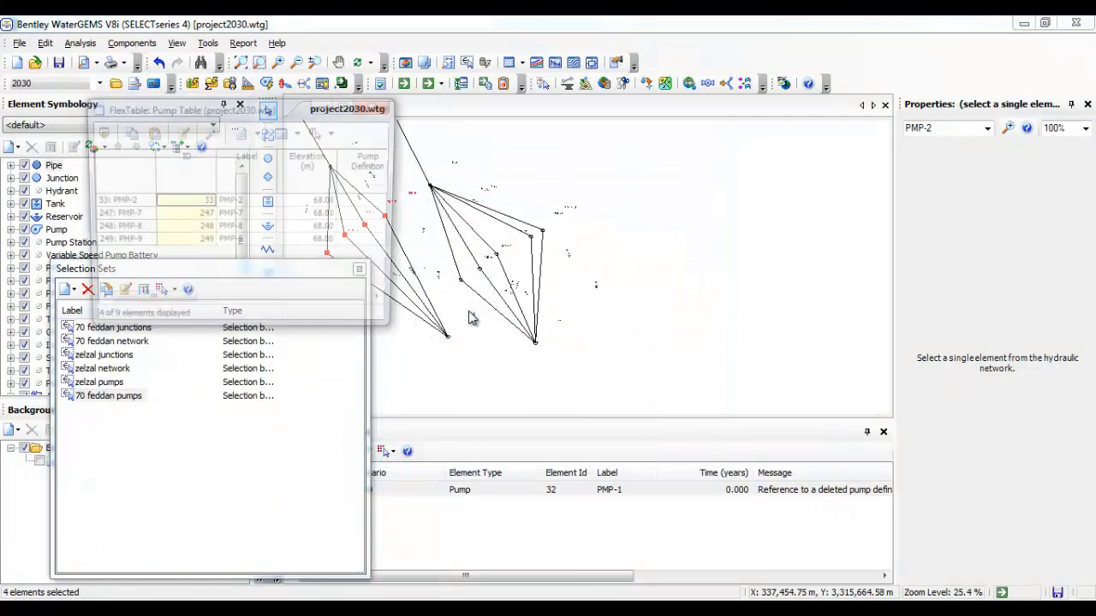
Assign the 70 feddan pump definition to all listed pumps in the 2030 scenario with a global edit and close the table
right_click(373, 186)
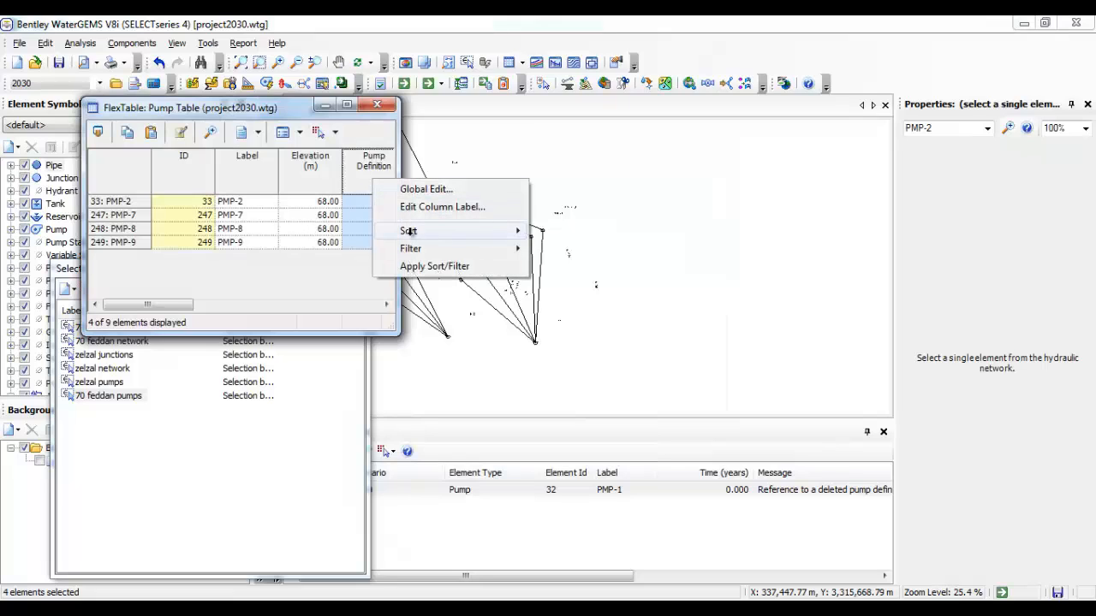
click(424, 189)
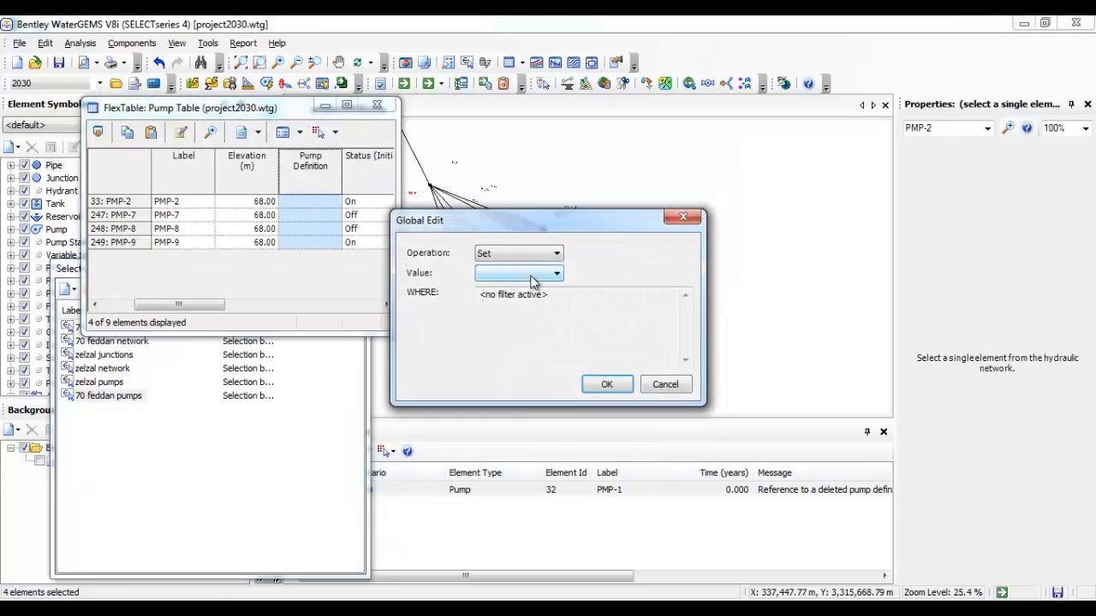
click(532, 275)
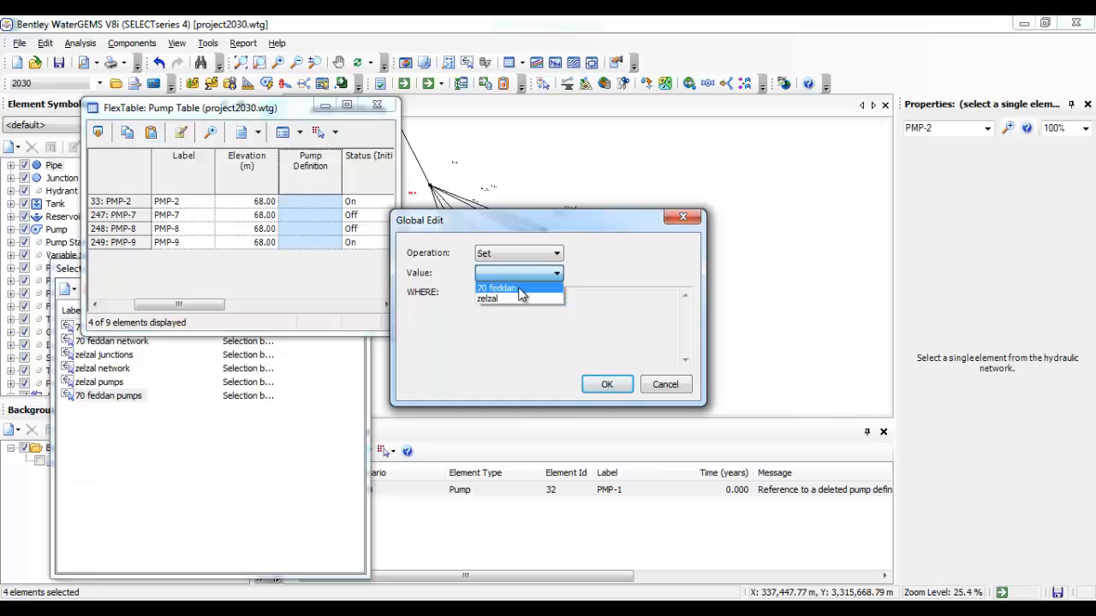
click(509, 288)
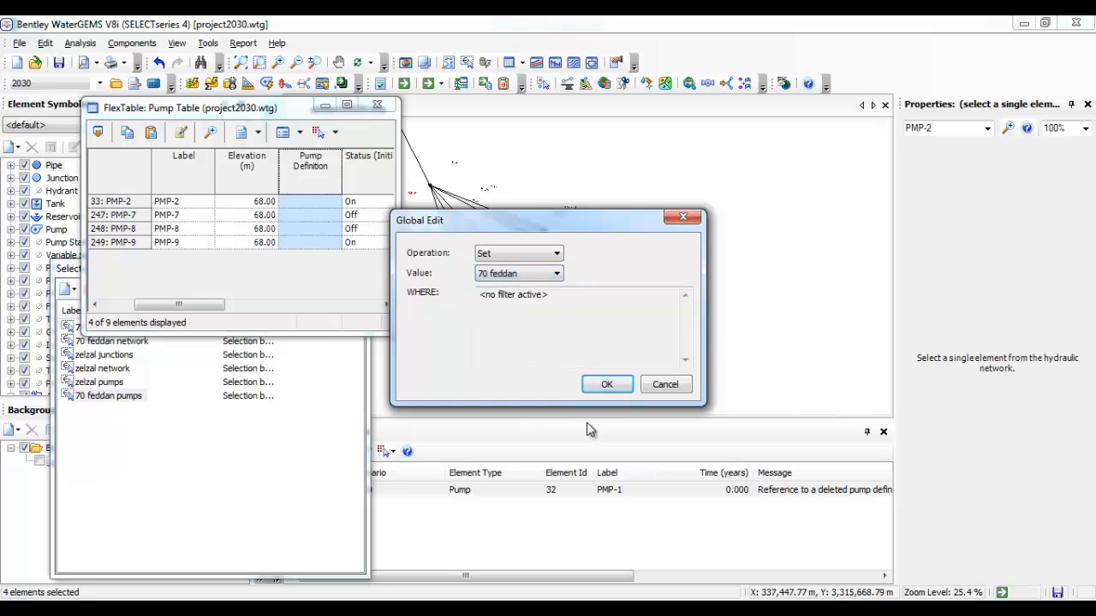
click(602, 385)
click(377, 104)
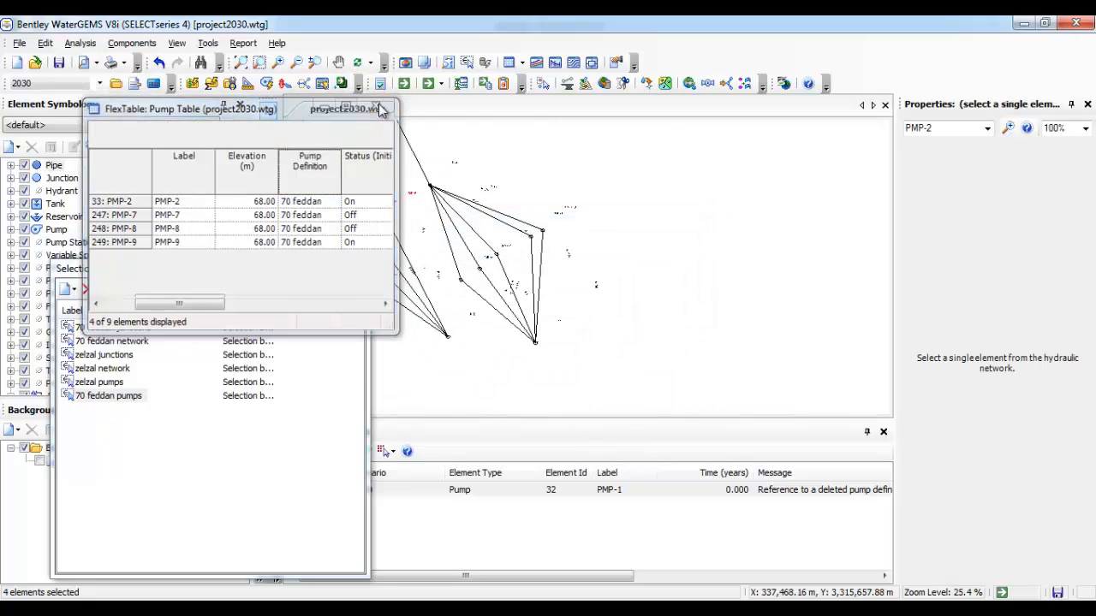
Check the pump definitions of the zelzal pumps in the 2030 scenario through their pump table and close it
click(117, 382)
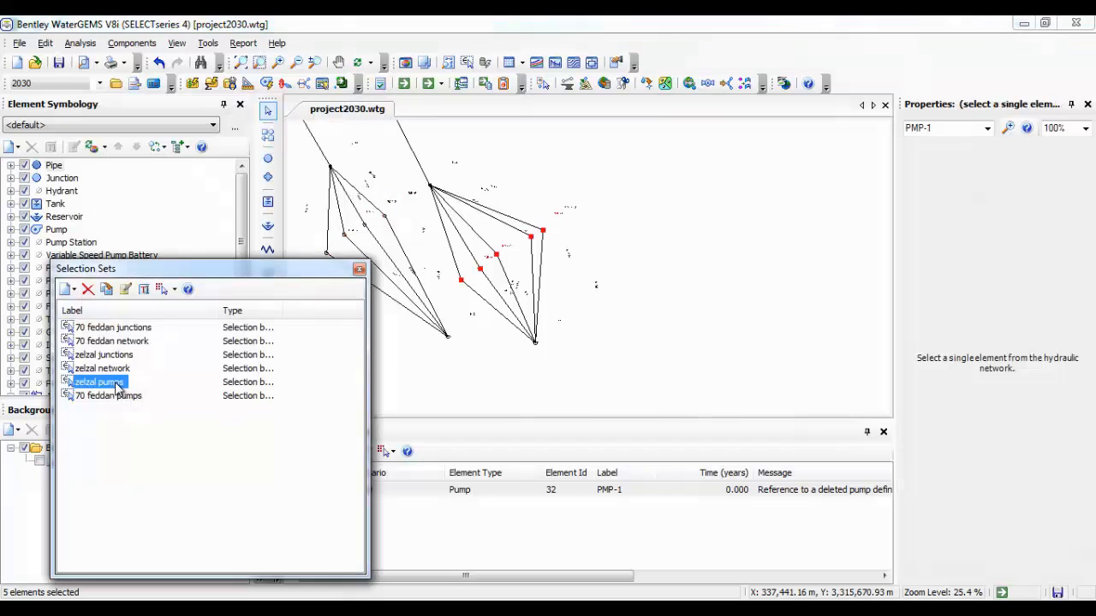
right_click(547, 238)
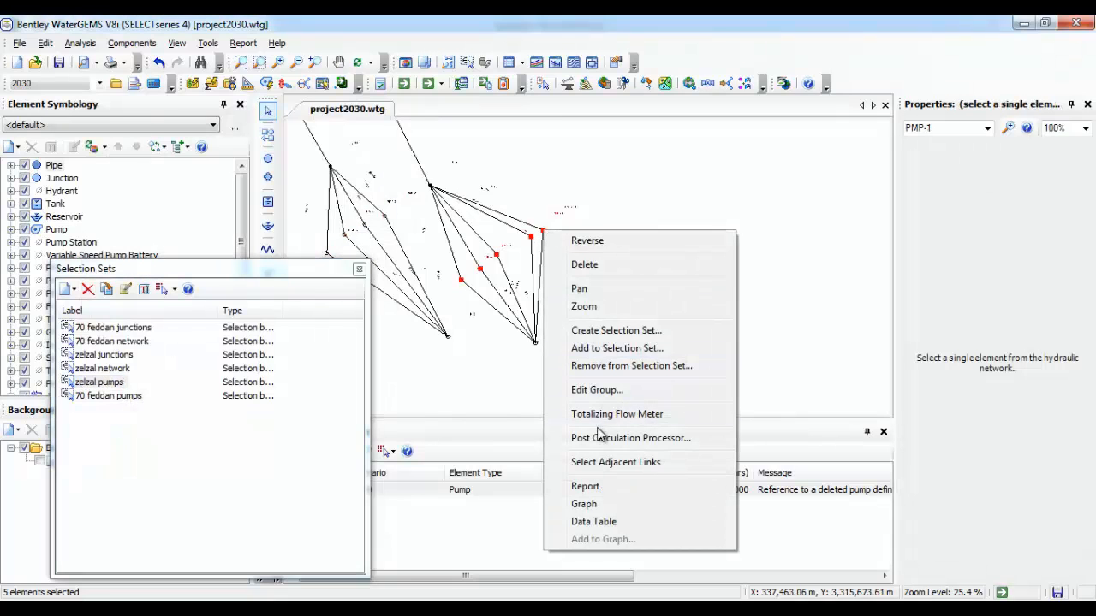
click(577, 390)
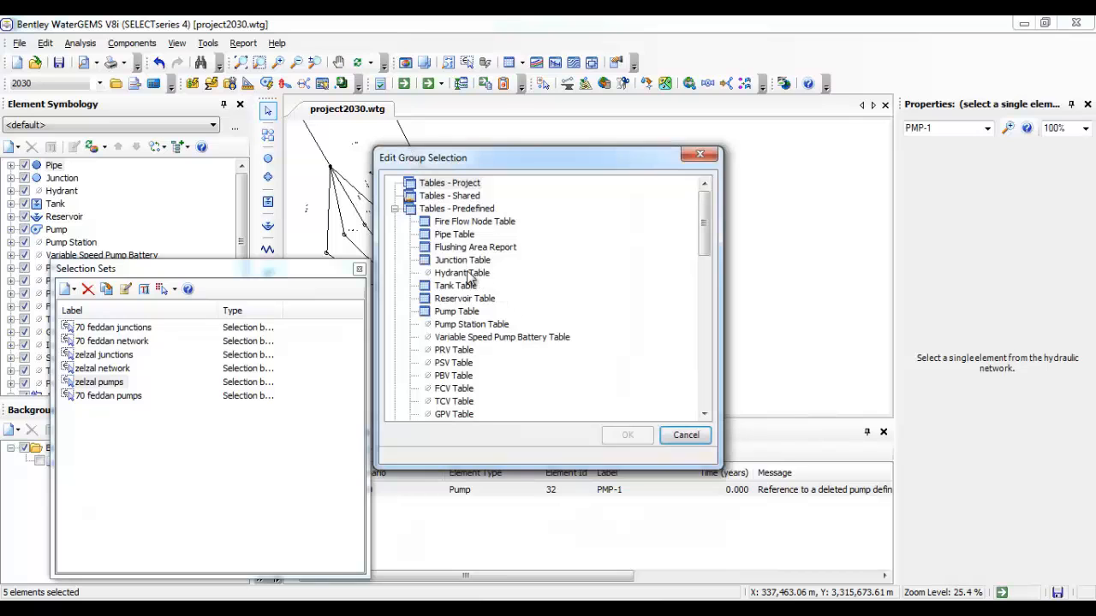
double_click(460, 311)
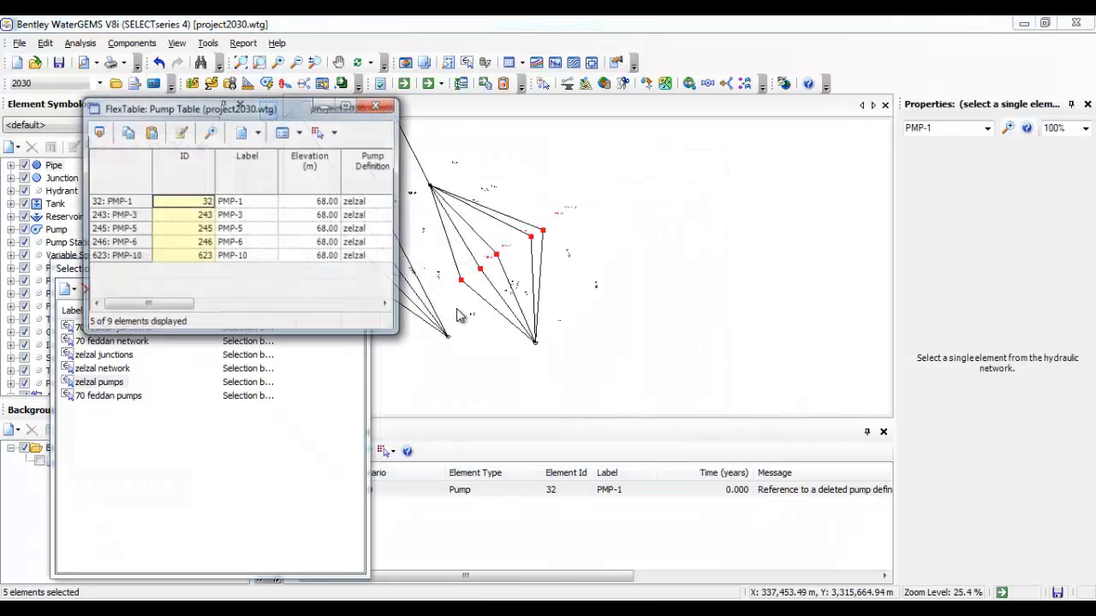
click(377, 105)
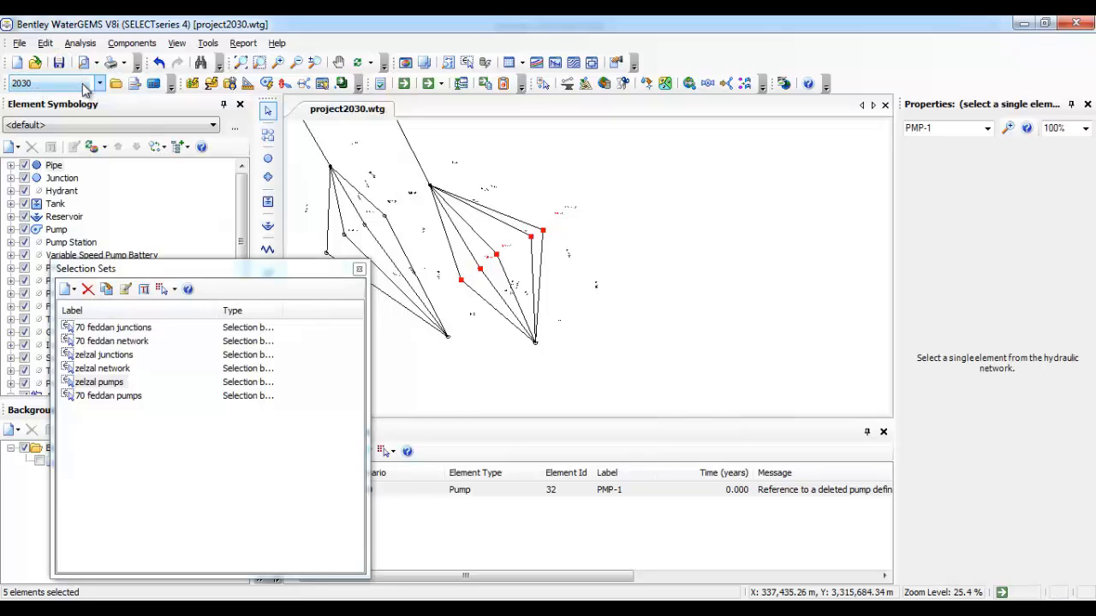
Switch the active scenario to 2020
click(84, 83)
click(60, 109)
click(77, 83)
click(60, 118)
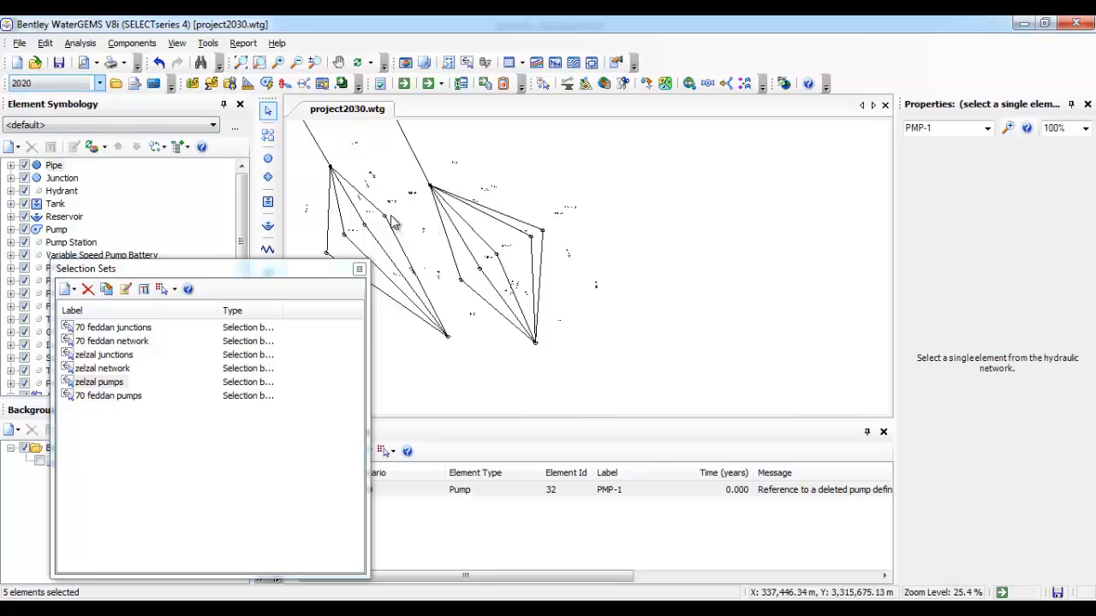
Check the pump definitions of the 70 feddan pumps in the 2020 scenario through their pump table and close it
double_click(141, 395)
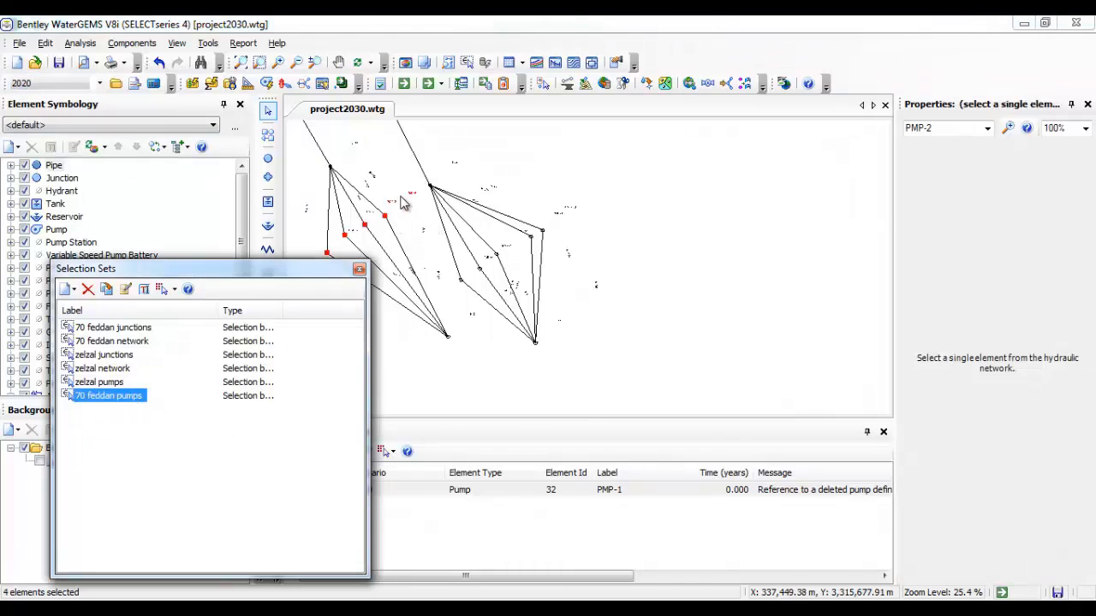
right_click(387, 220)
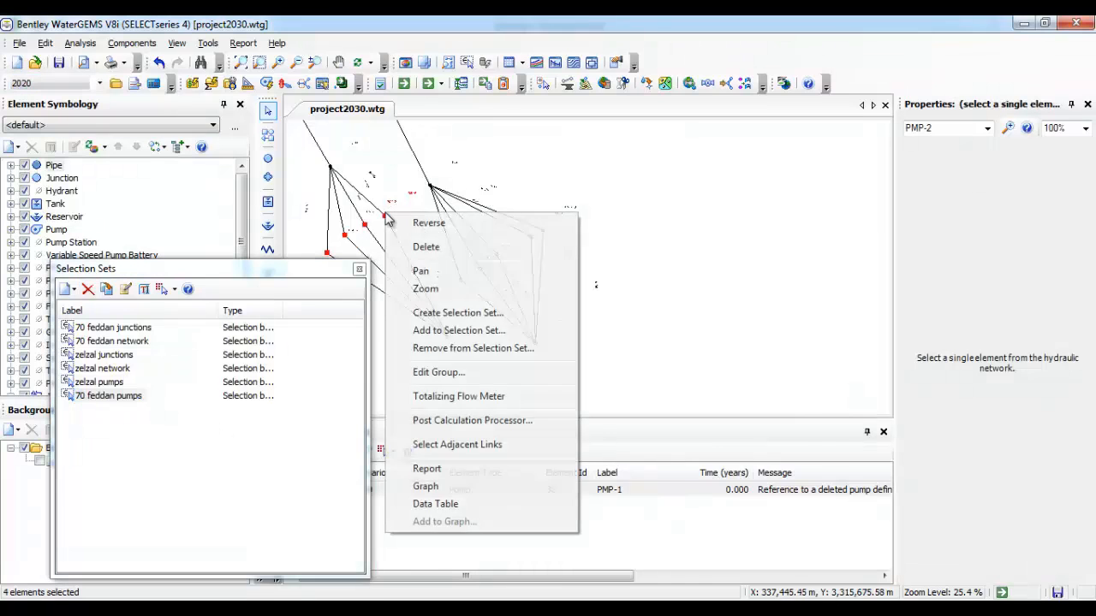
click(447, 373)
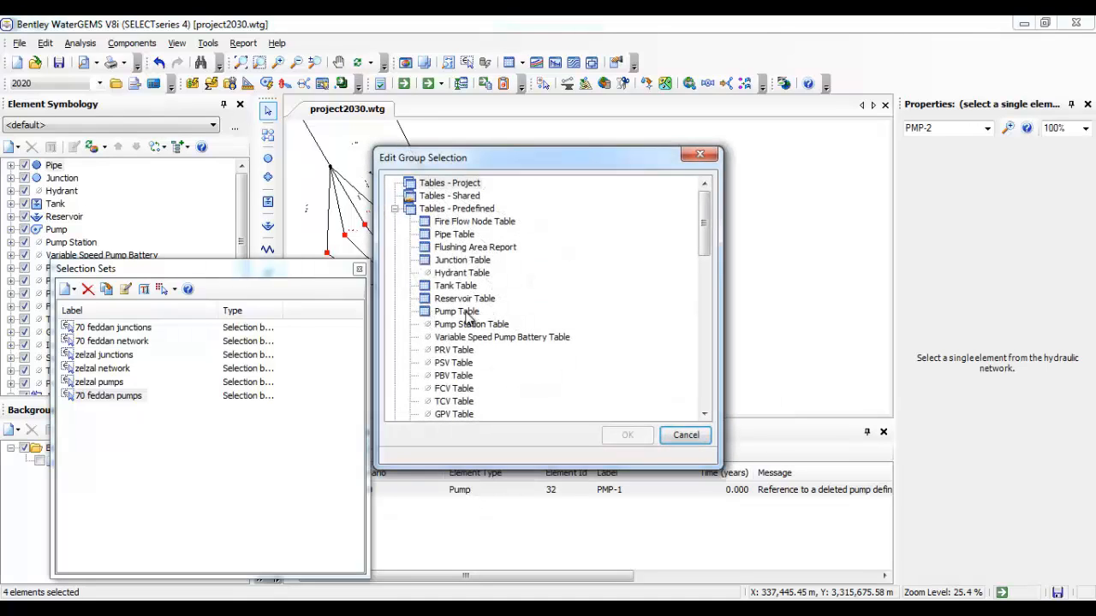
double_click(462, 312)
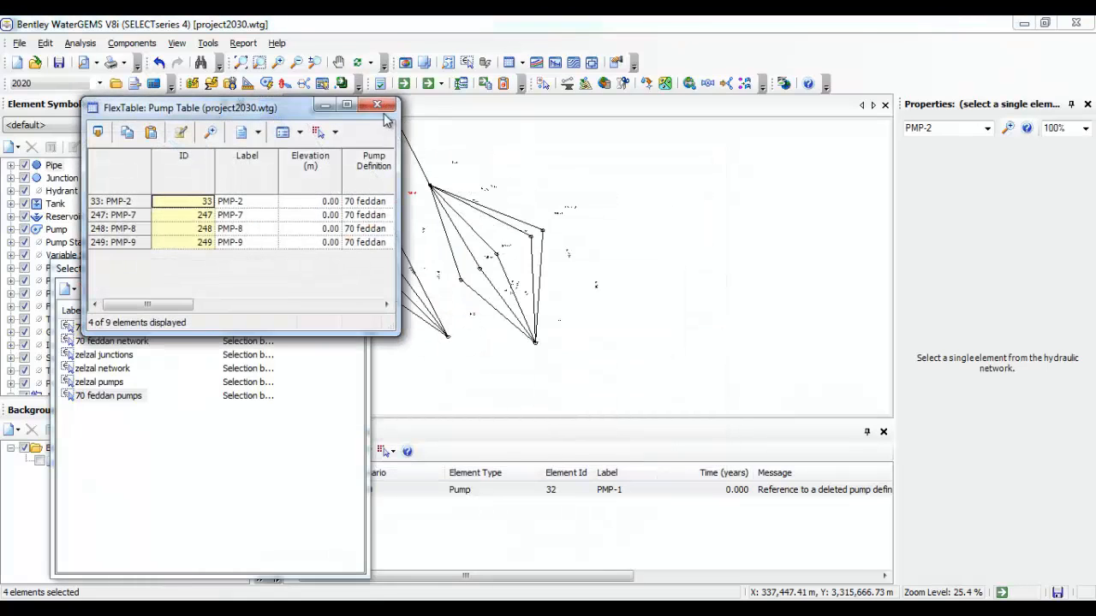
click(377, 106)
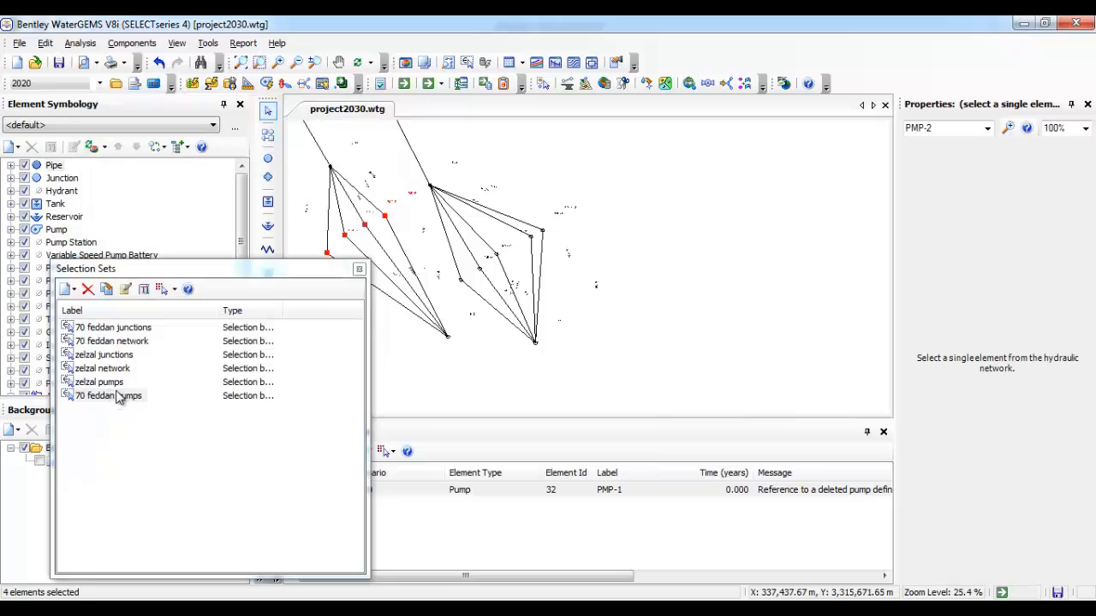
Select the zelzal pumps selection set in the 2020 scenario and open a pump table for only those pumps
double_click(118, 384)
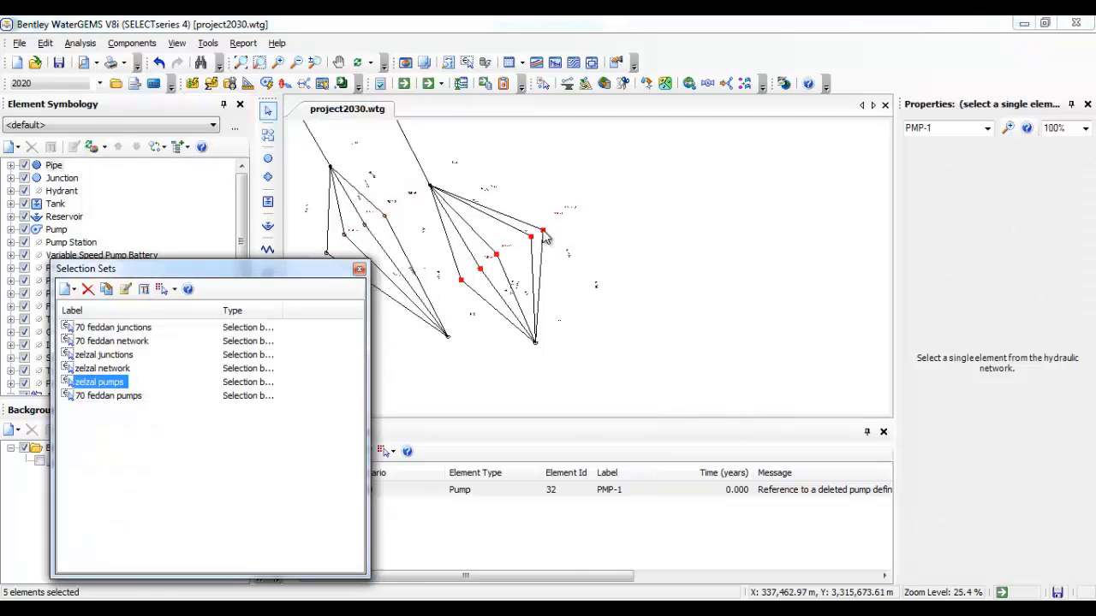
right_click(545, 238)
click(575, 389)
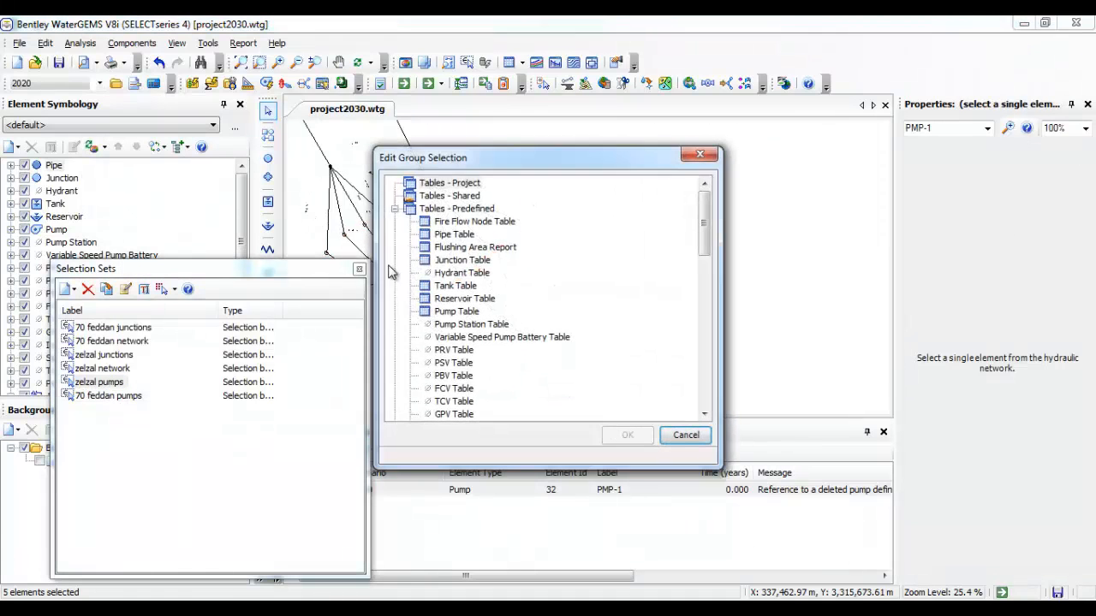
double_click(467, 313)
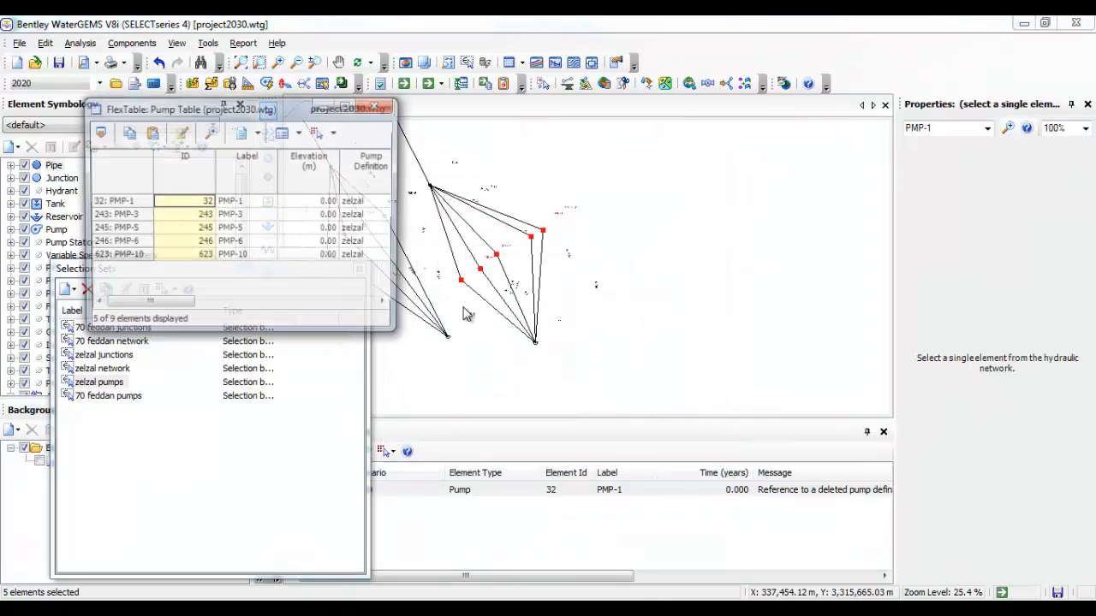
Set the elevation of all listed zelzal pumps to 68 m in the 2020 scenario with a global edit
right_click(306, 172)
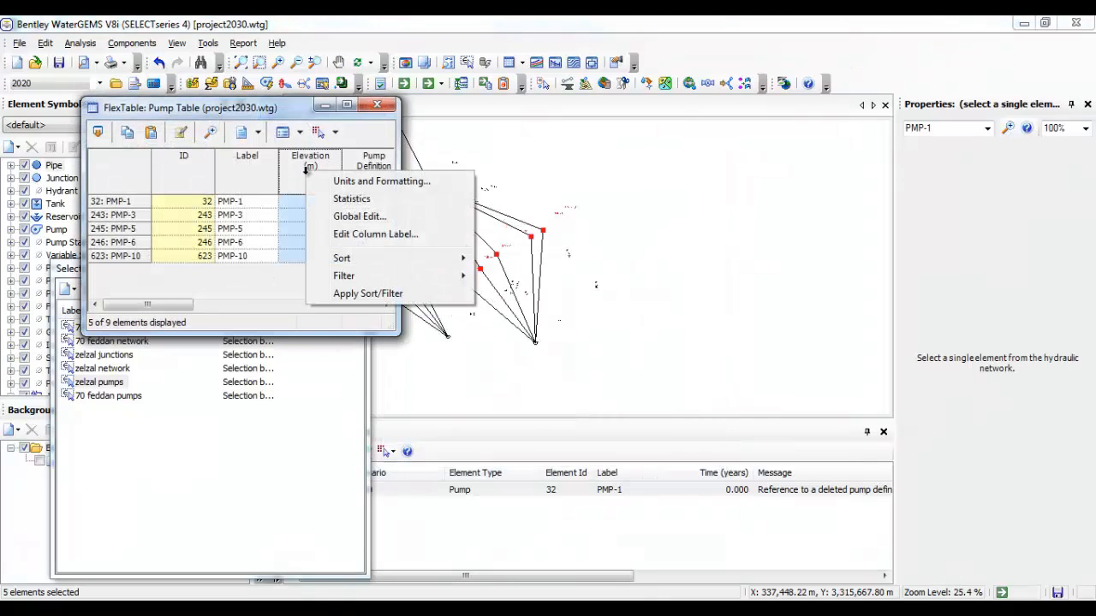
click(357, 217)
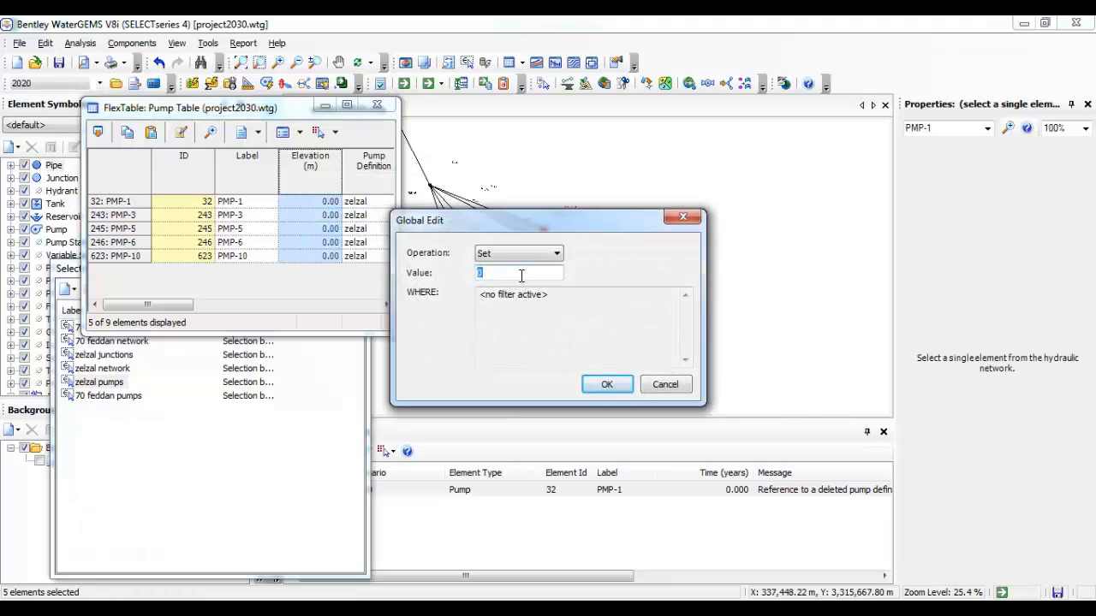
text(68)
key(Return)
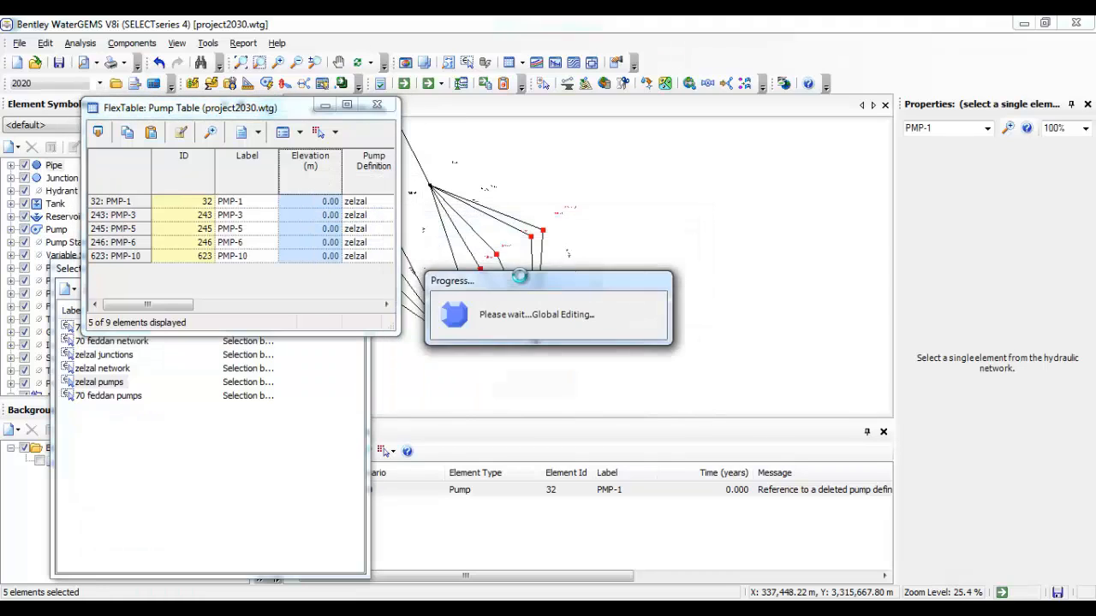
Select the 70 feddan pumps selection set in the 2020 scenario and open a pump table for only those pumps
double_click(103, 396)
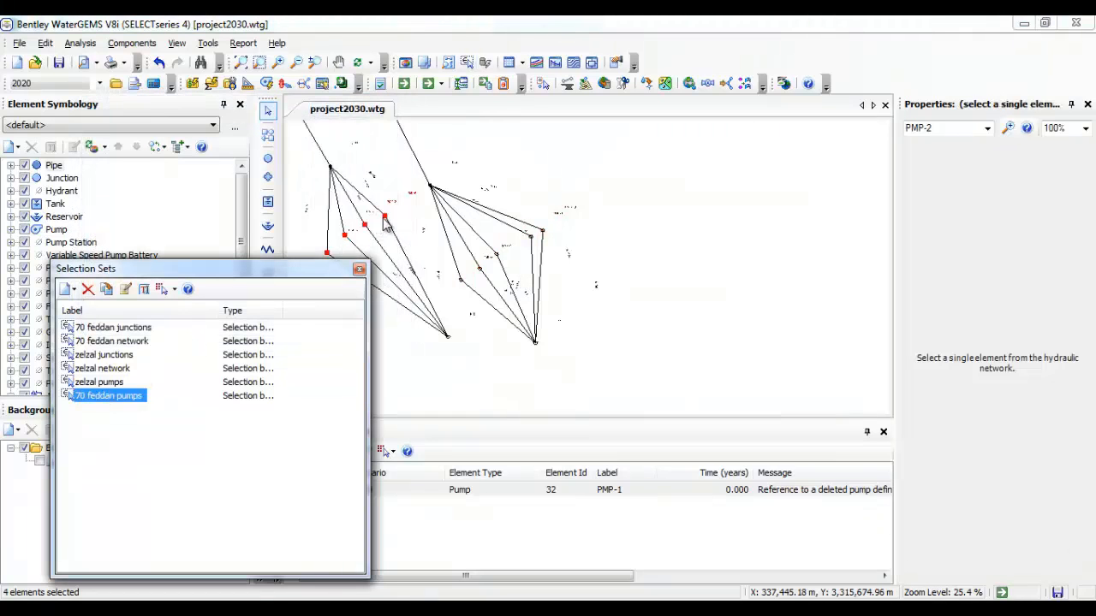
right_click(385, 217)
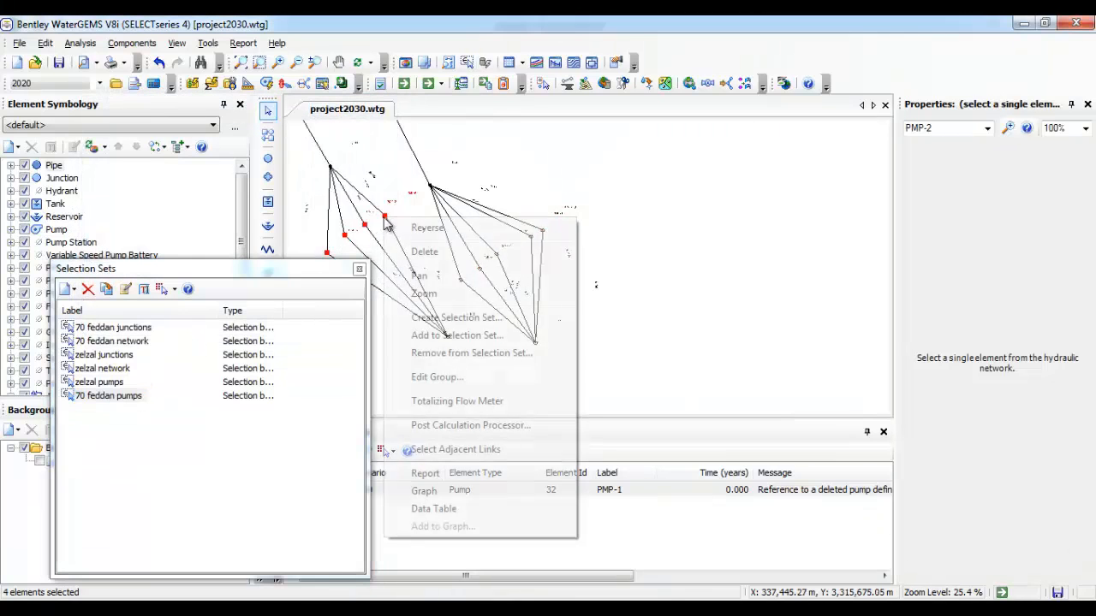
click(445, 377)
double_click(449, 313)
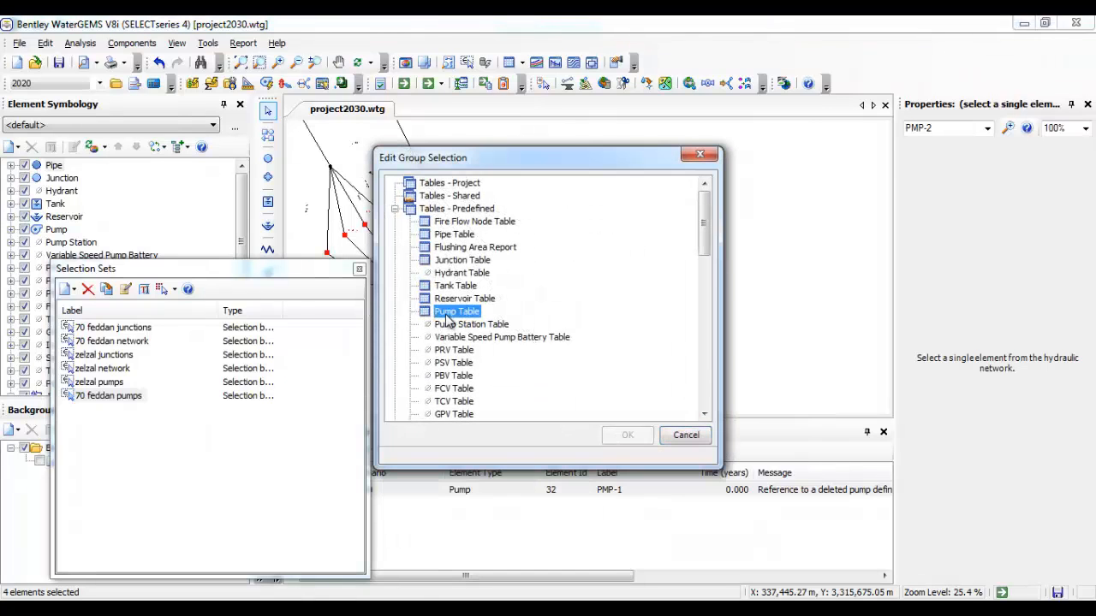
Set the elevation of all listed 70 feddan pumps to 68 m with a global edit and close the pump table
right_click(317, 172)
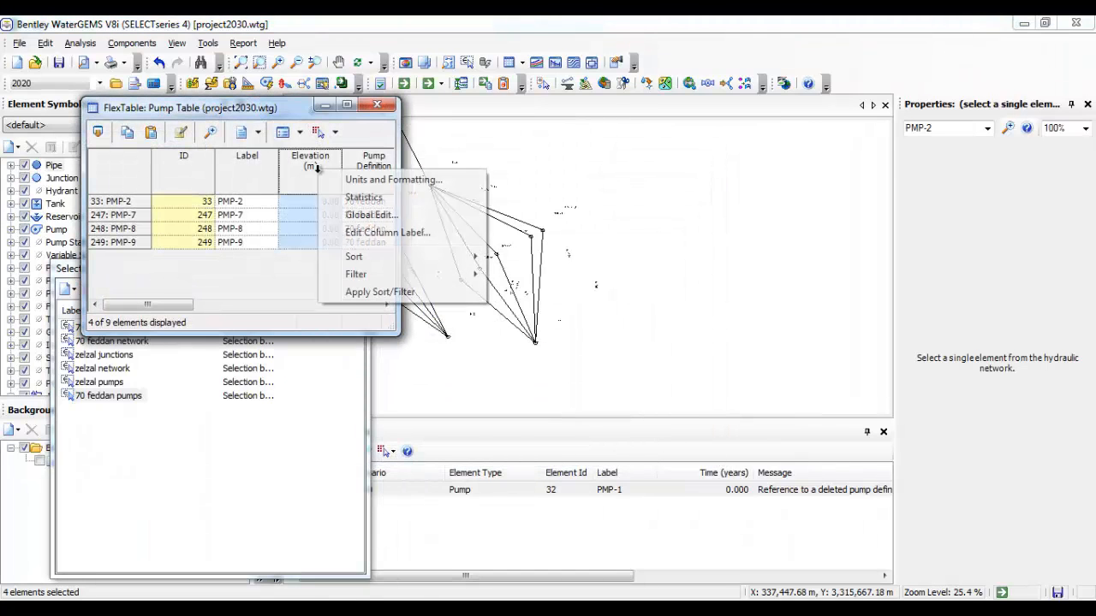
click(357, 218)
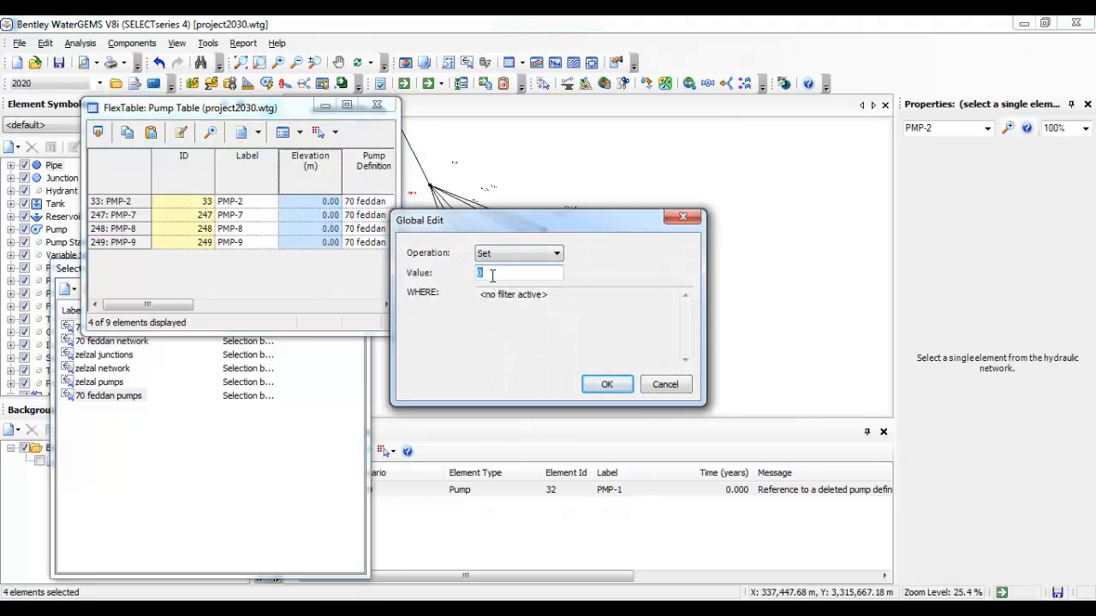
click(607, 385)
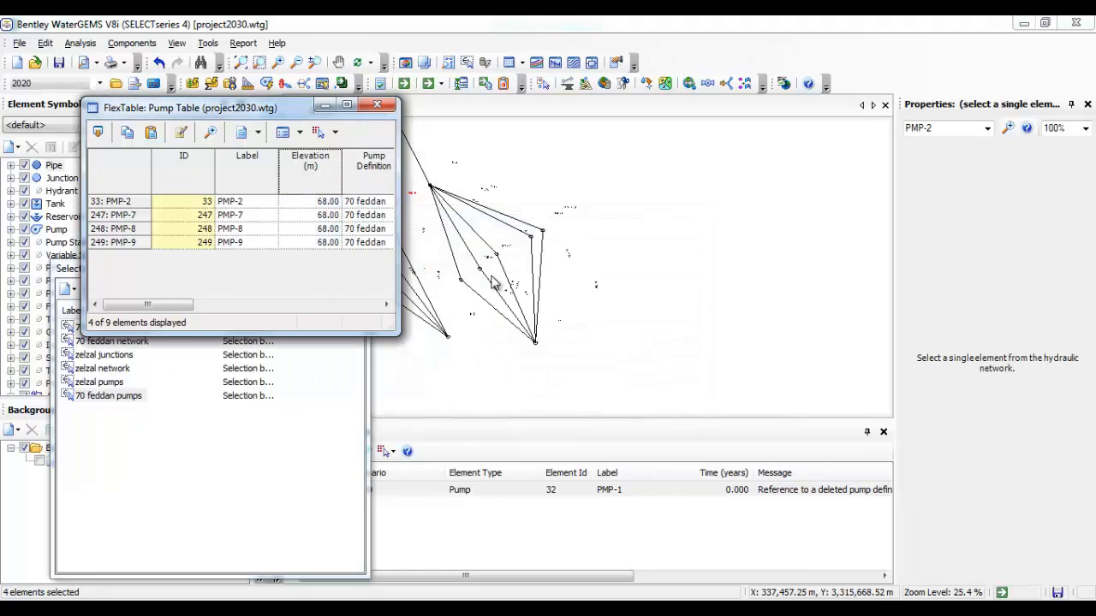
click(377, 104)
Switch the active scenario to 2030 and check the elevations, definitions and initial statuses of all pumps in the pump table
click(100, 84)
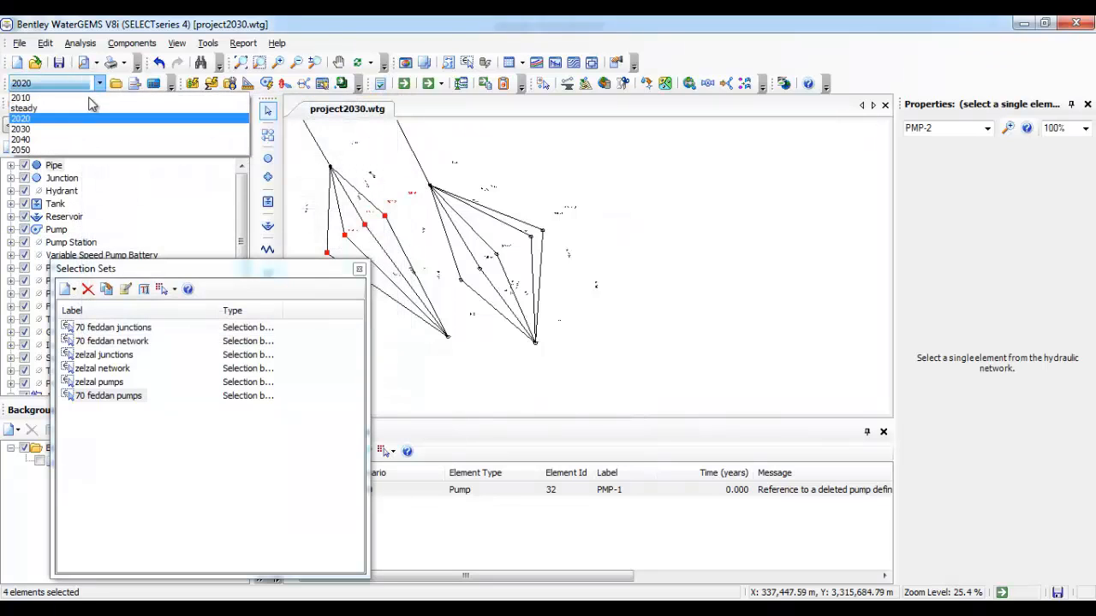
click(34, 131)
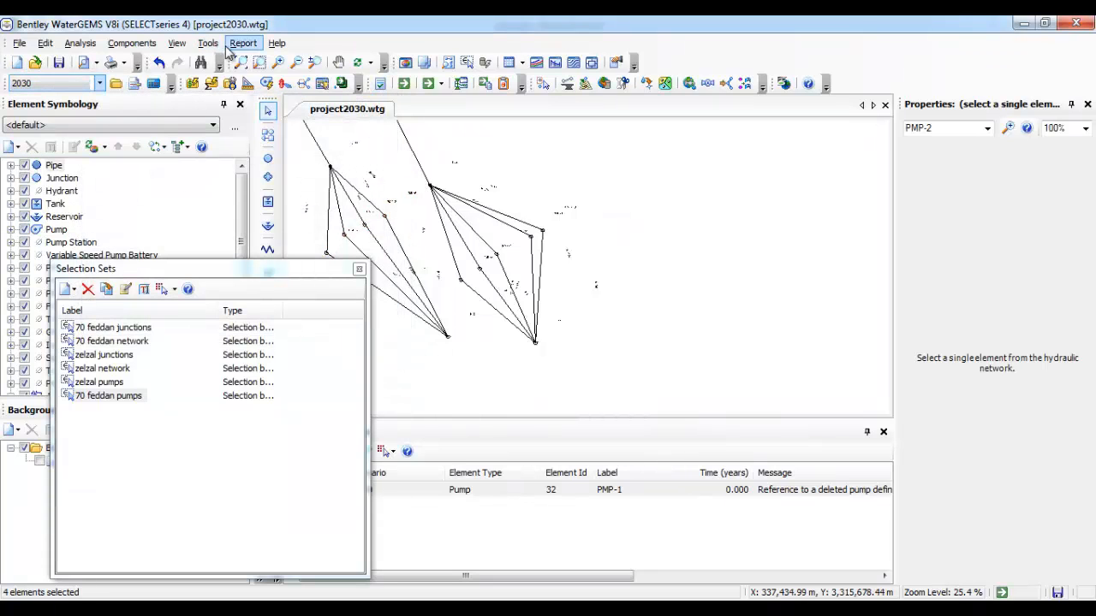
click(214, 46)
click(243, 42)
mouse_move(283, 60)
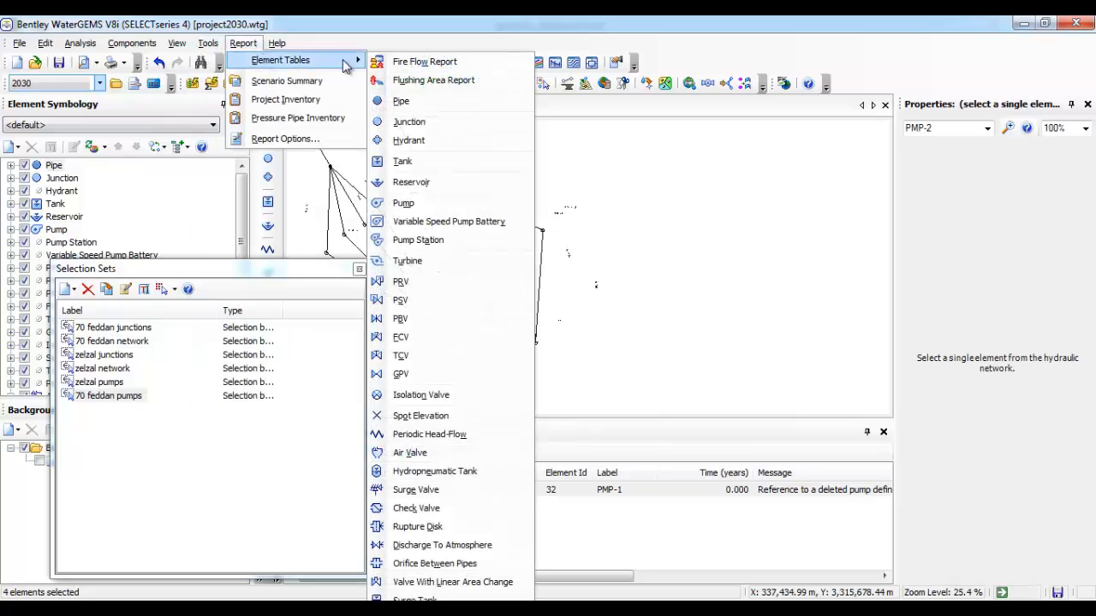
click(418, 203)
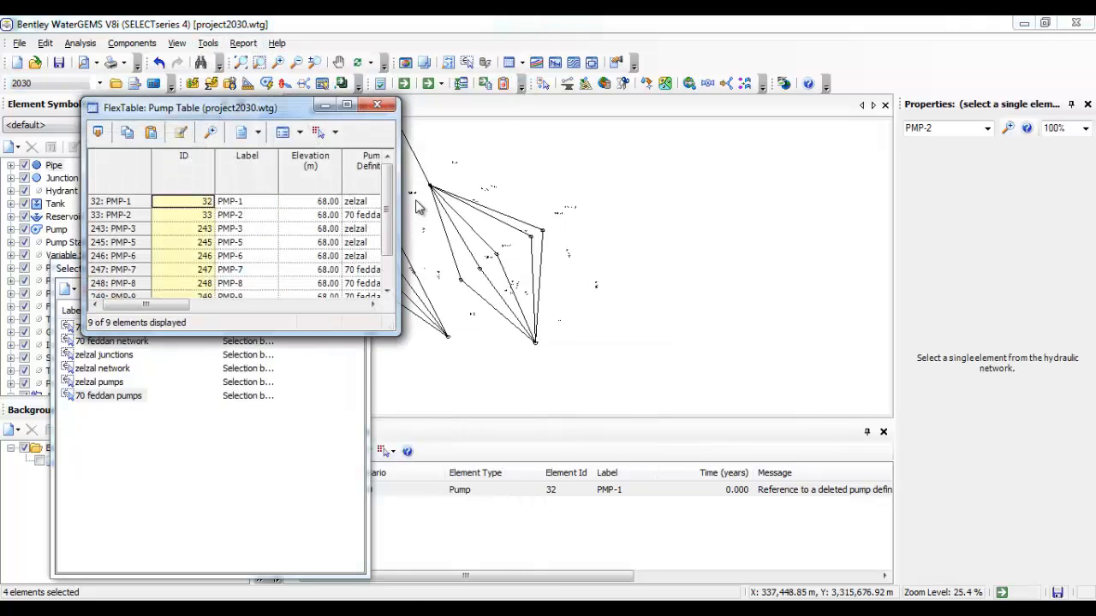
click(346, 104)
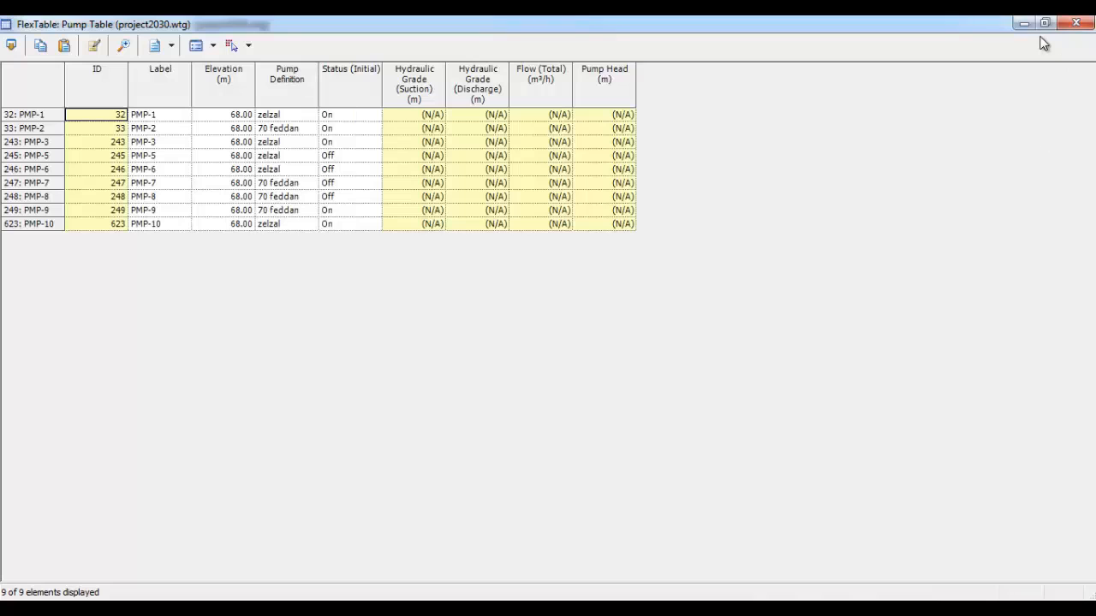
click(1076, 24)
Switch the active scenario to 2040 and check the elevations and definitions of all pumps in the pump table
click(85, 83)
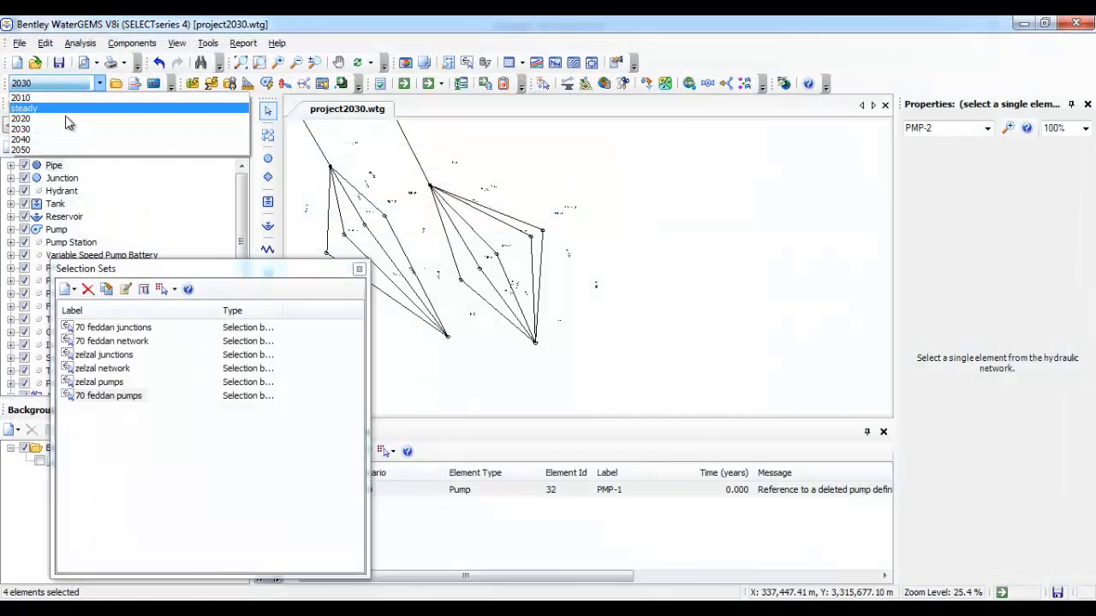
click(51, 139)
click(244, 43)
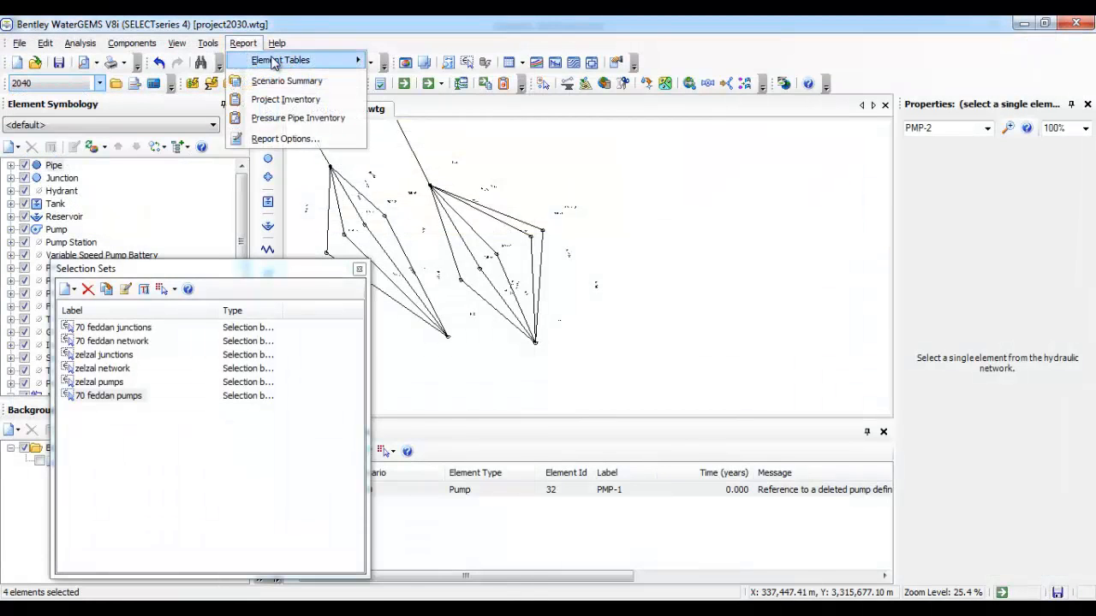
mouse_move(274, 62)
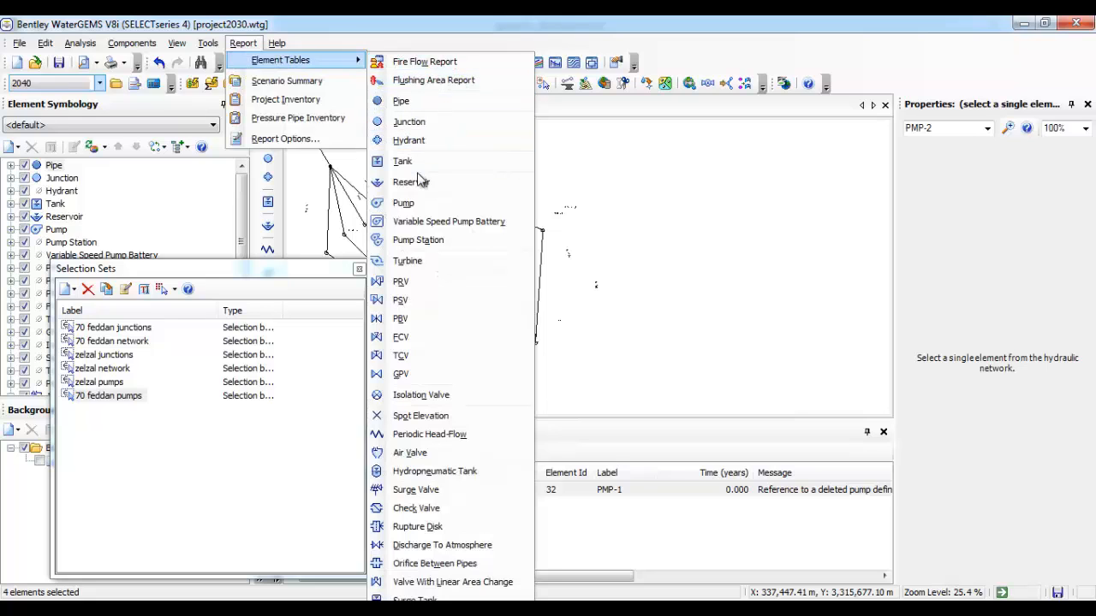
click(415, 204)
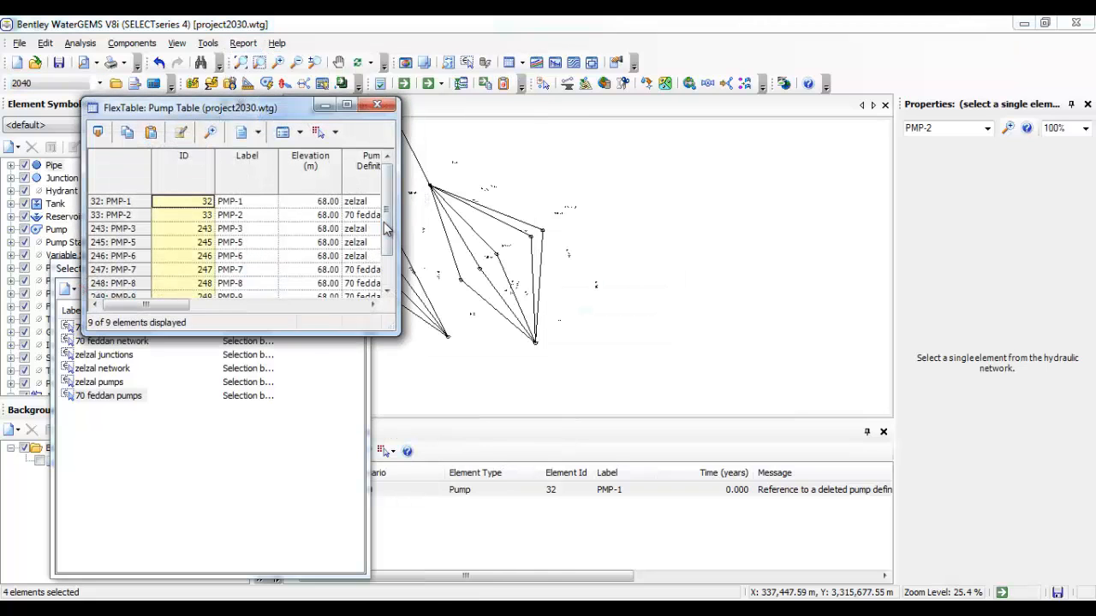
drag(385, 227, 386, 254)
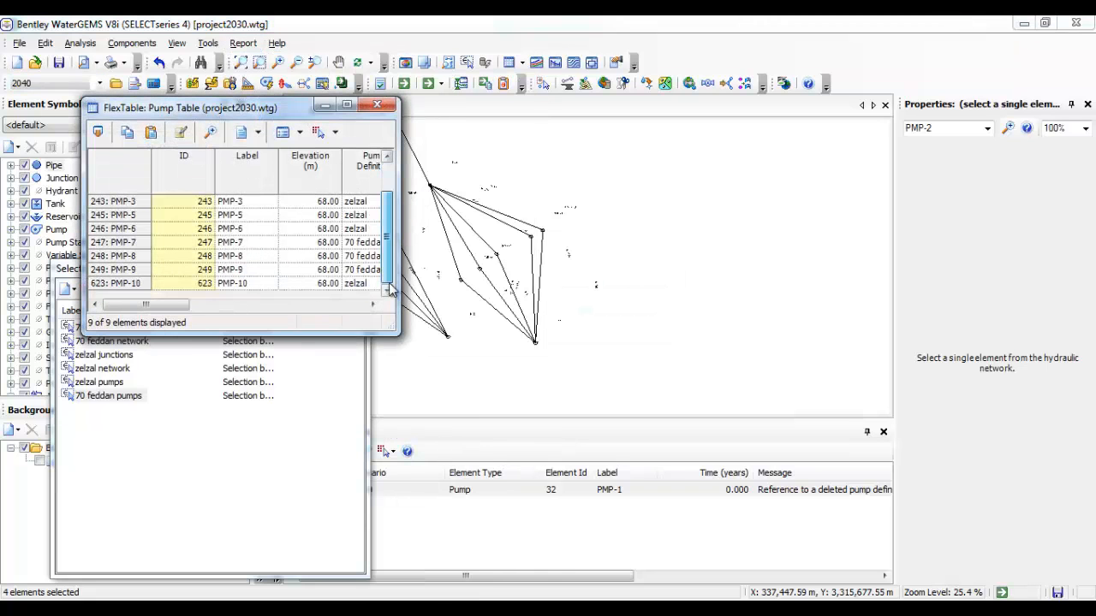
click(377, 105)
Switch the active scenario to 2050 and check the elevations in the junction table and the reservoir table, closing each
click(99, 83)
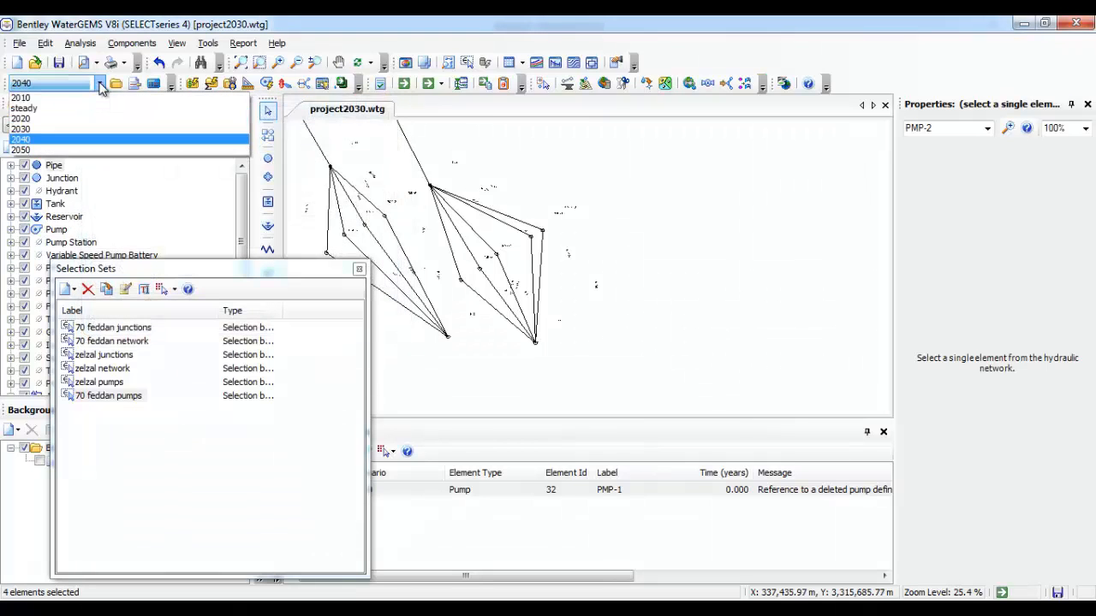
click(66, 150)
click(243, 43)
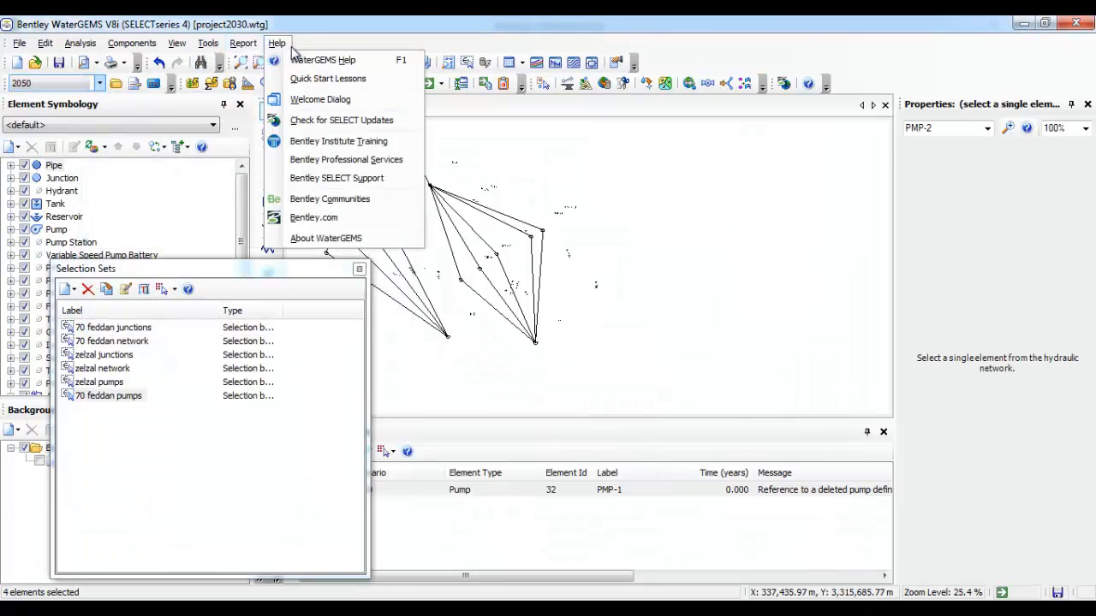
mouse_move(266, 62)
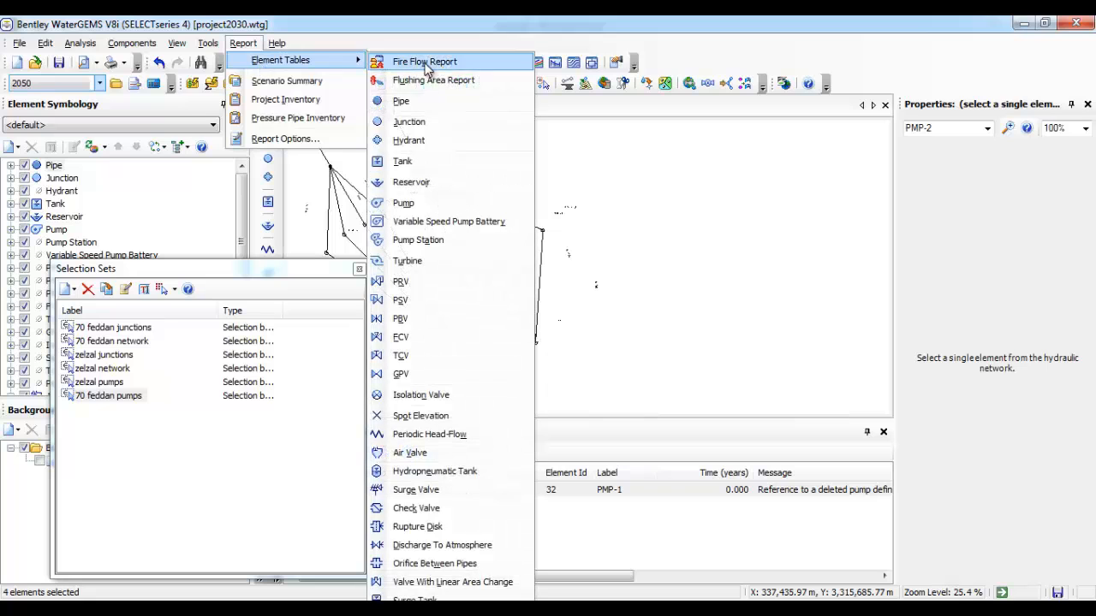
click(420, 122)
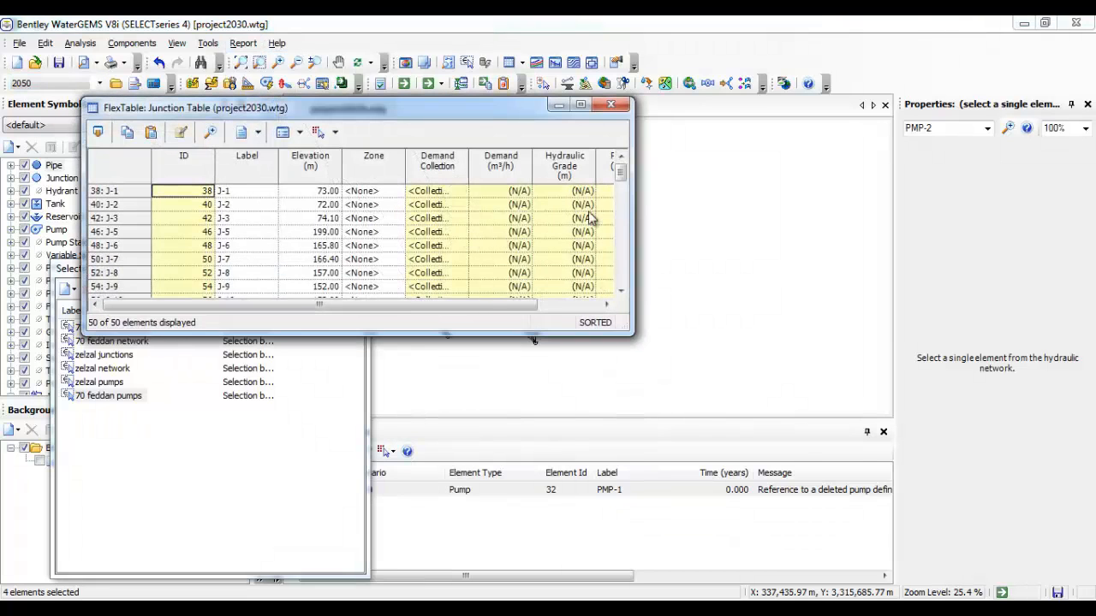
click(611, 104)
click(256, 44)
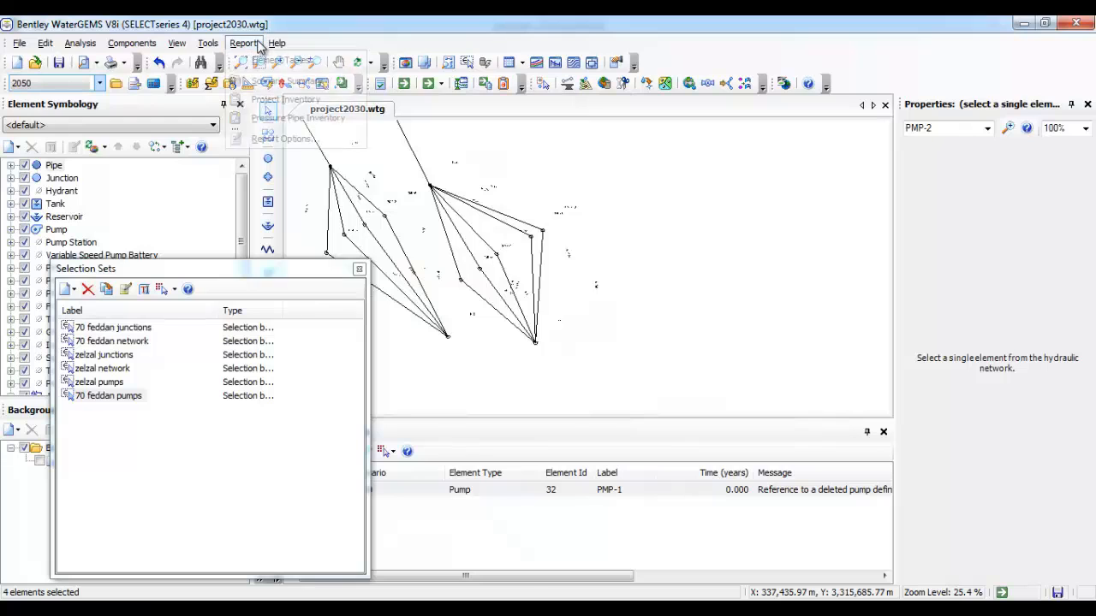
mouse_move(347, 62)
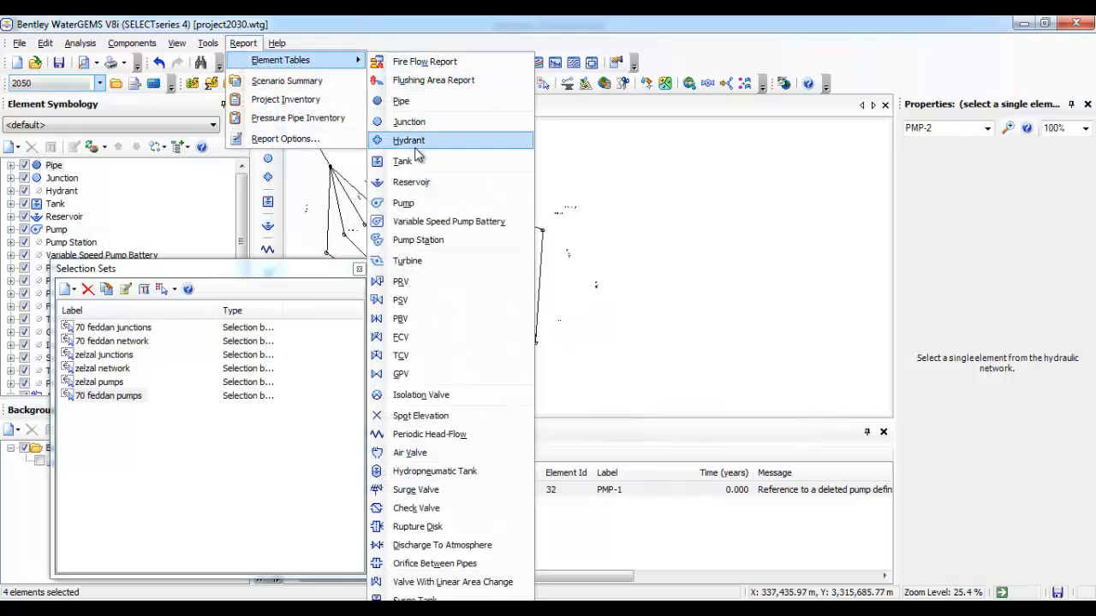
click(420, 182)
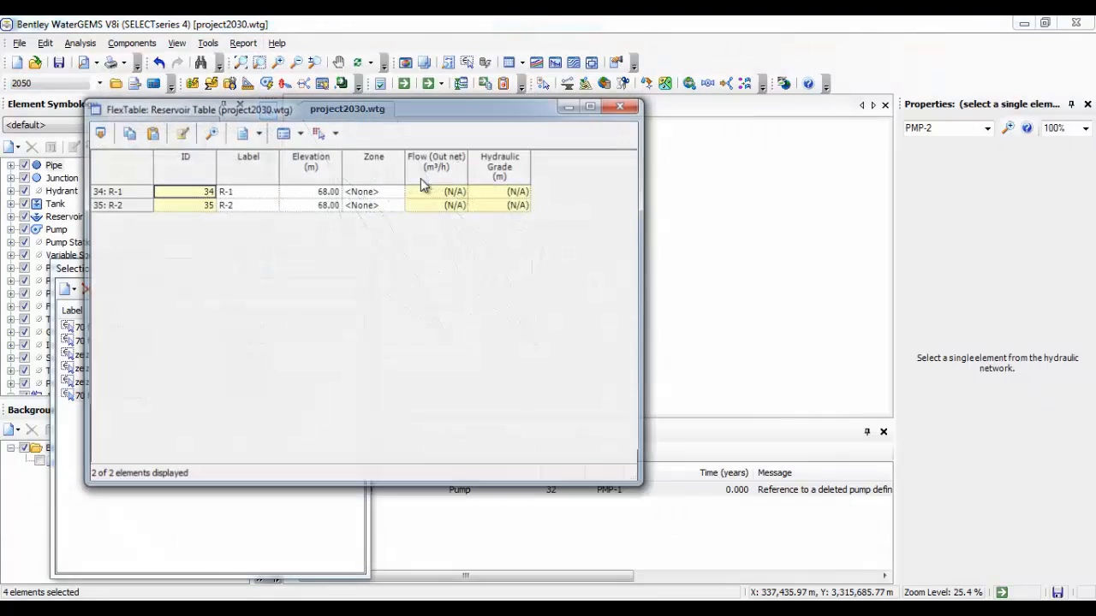
click(620, 106)
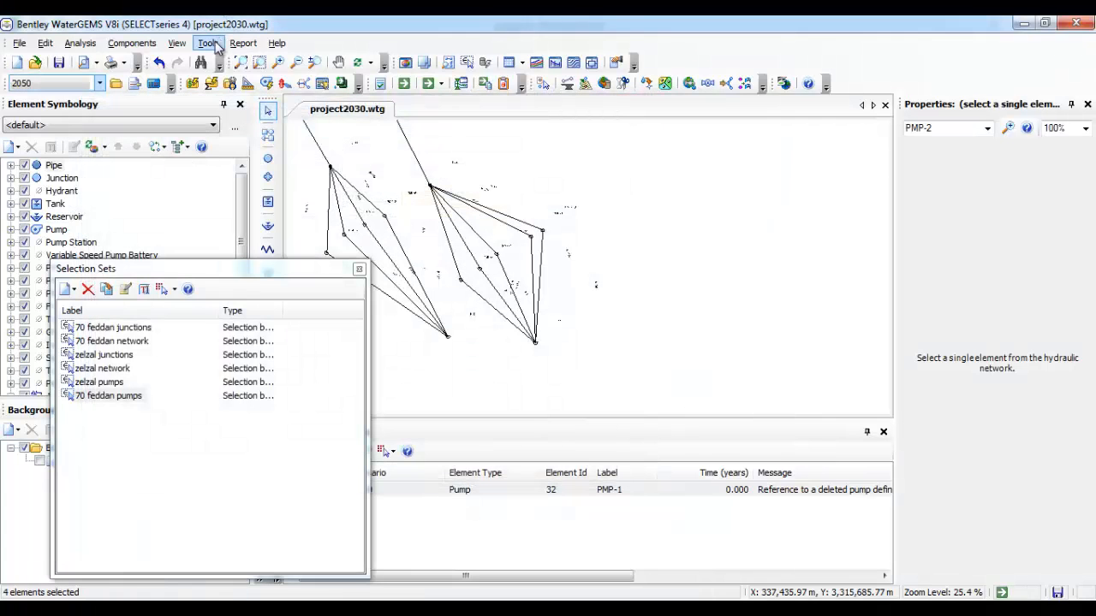
Check tank T-1's elevations in the tank table of the 2050 scenario and close the table
click(209, 42)
mouse_move(243, 42)
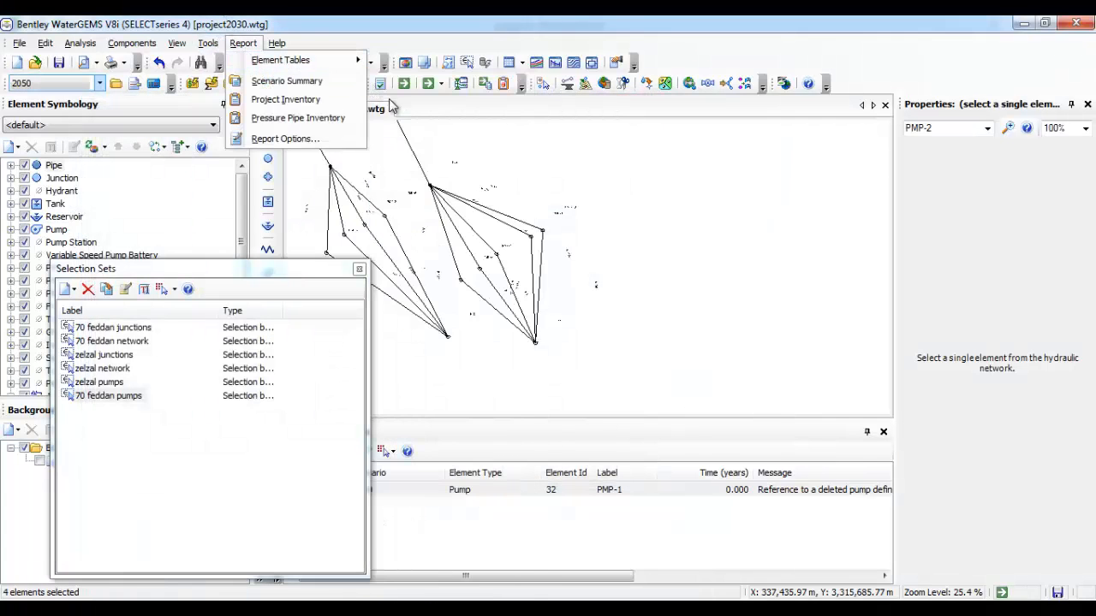
mouse_move(342, 60)
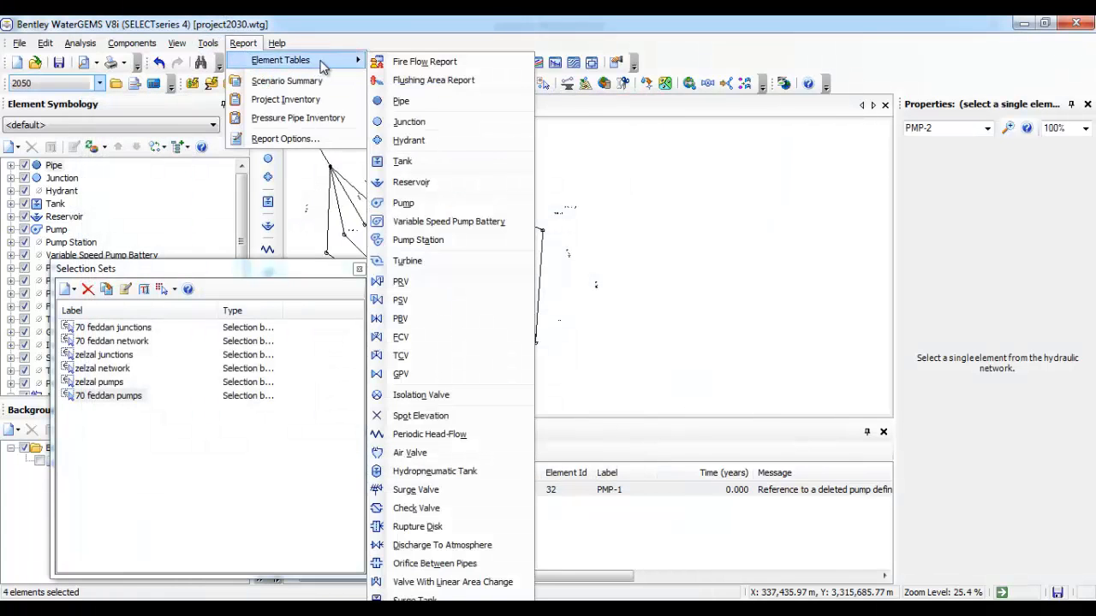
click(403, 162)
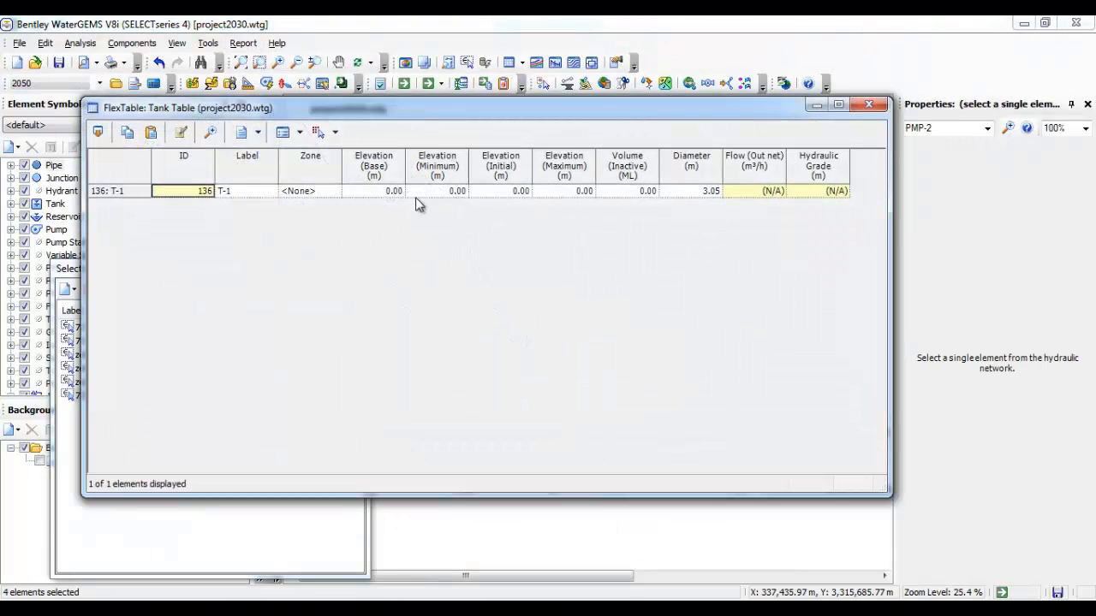
click(384, 191)
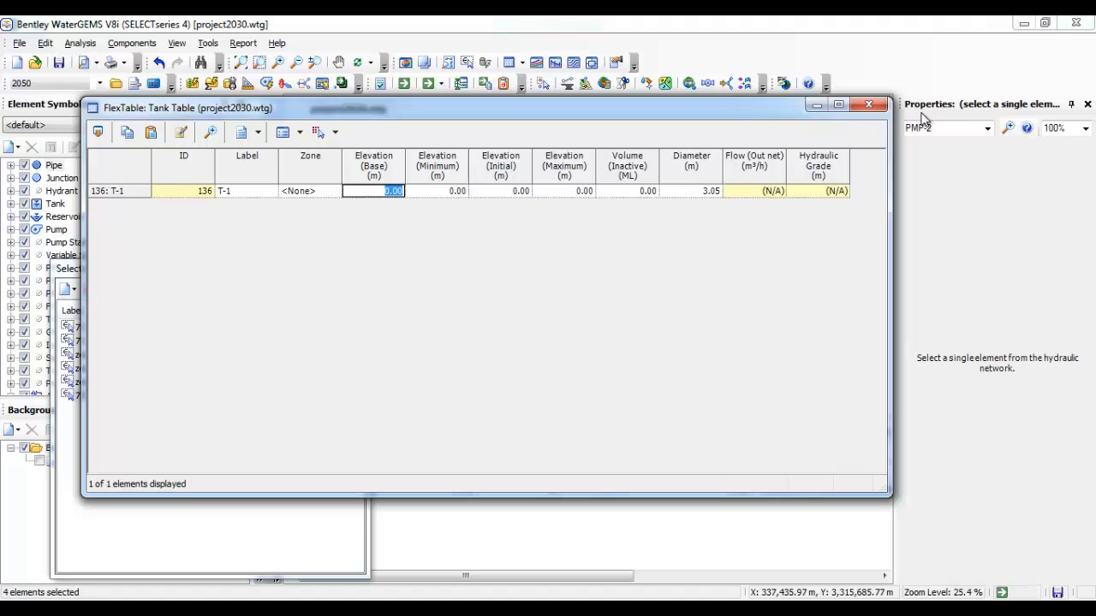
click(880, 105)
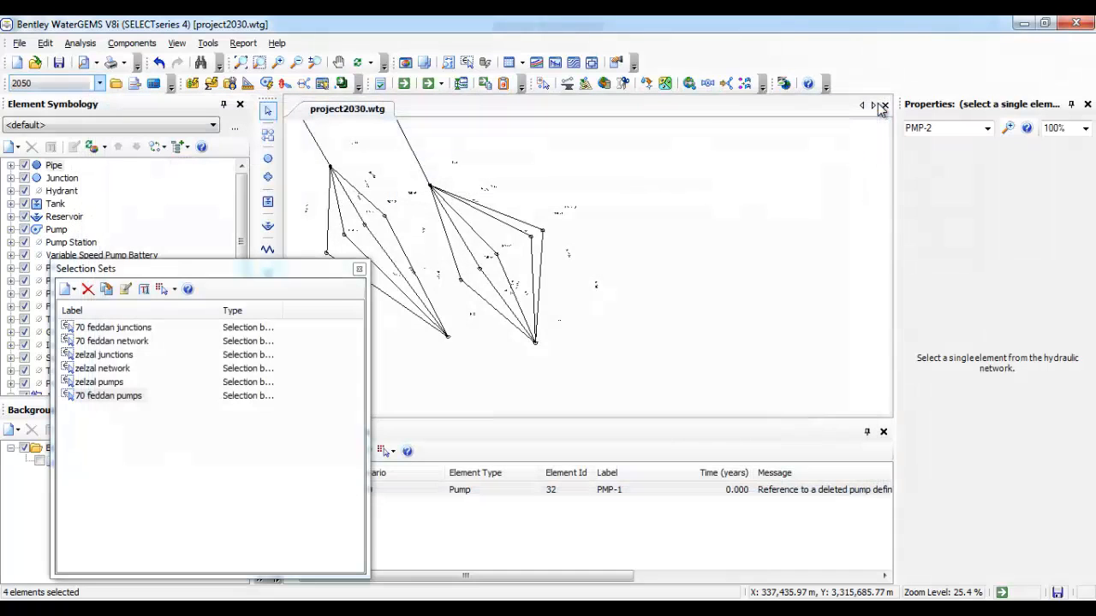
click(206, 44)
mouse_move(146, 50)
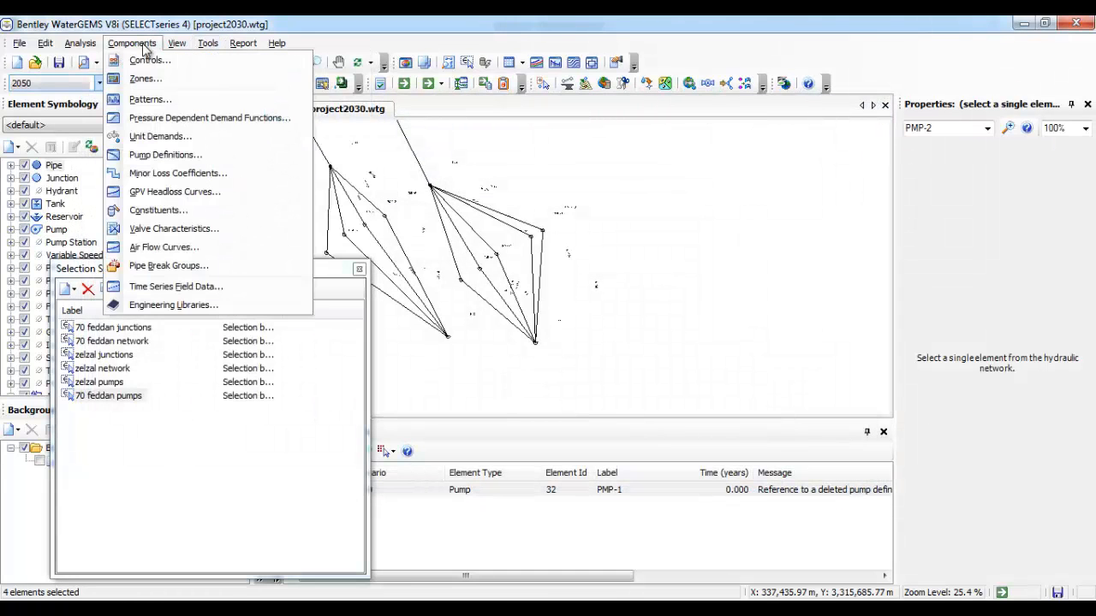
click(50, 88)
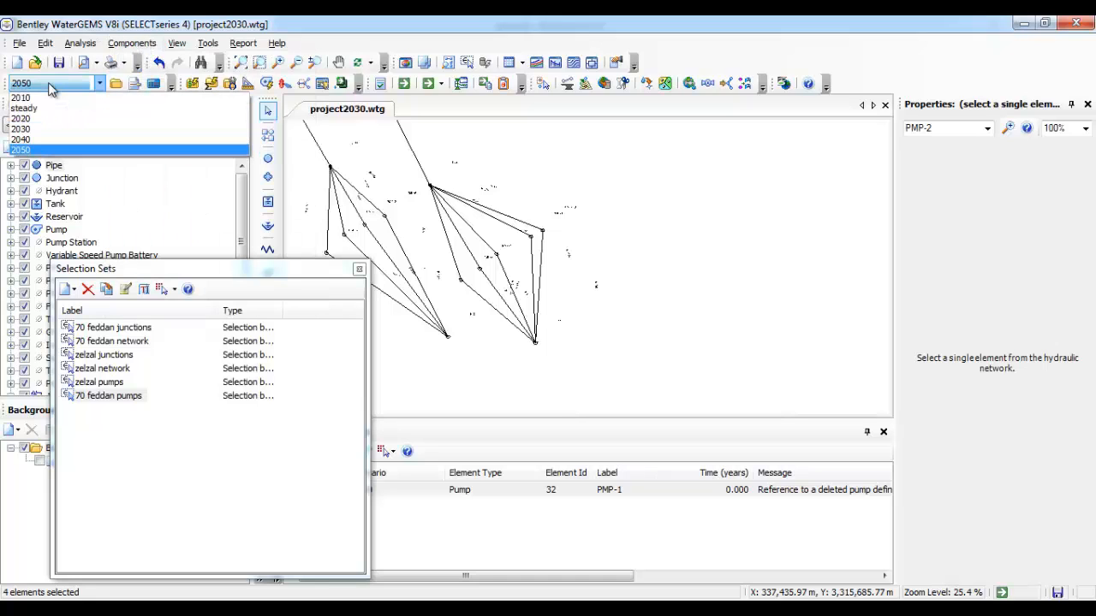
click(50, 87)
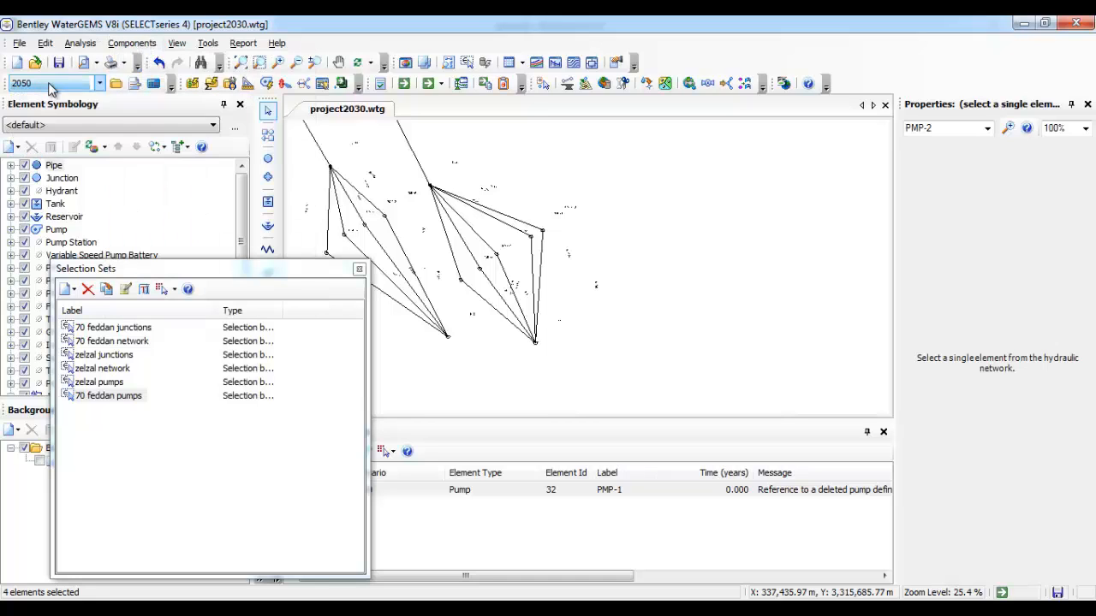
click(49, 87)
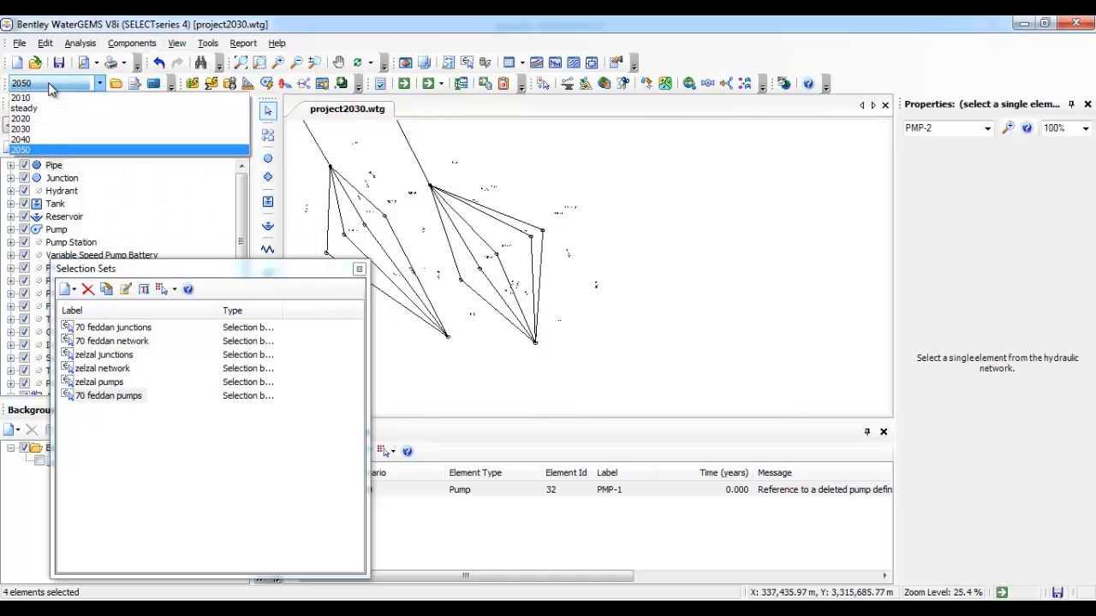
click(38, 140)
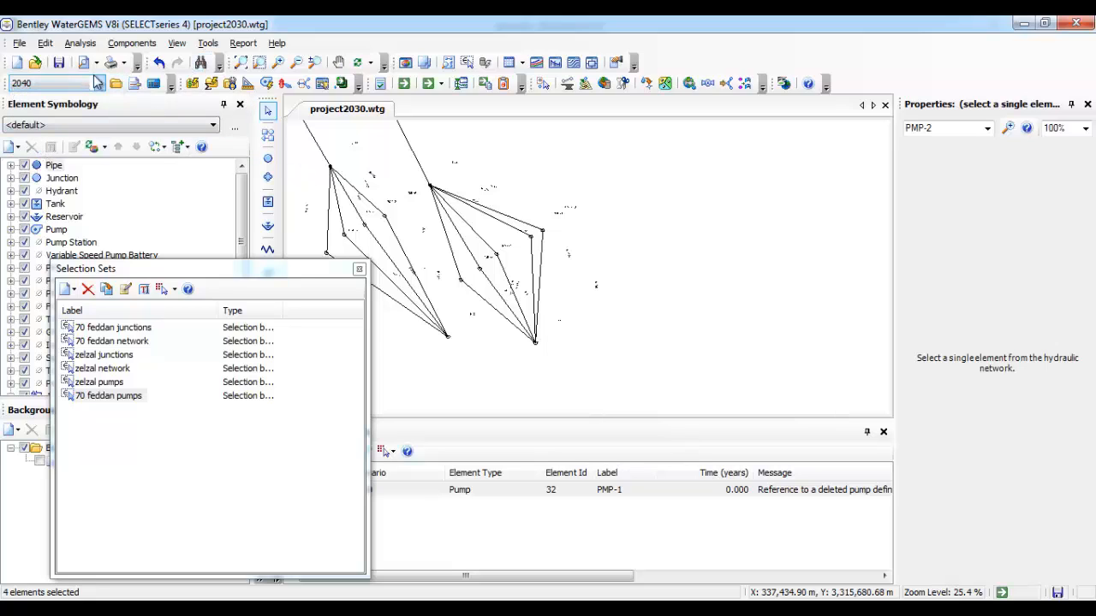
Switch the active scenario to 2010, check the elevations in the reservoir table, and close the table and the selection sets list
click(98, 84)
click(82, 98)
click(248, 39)
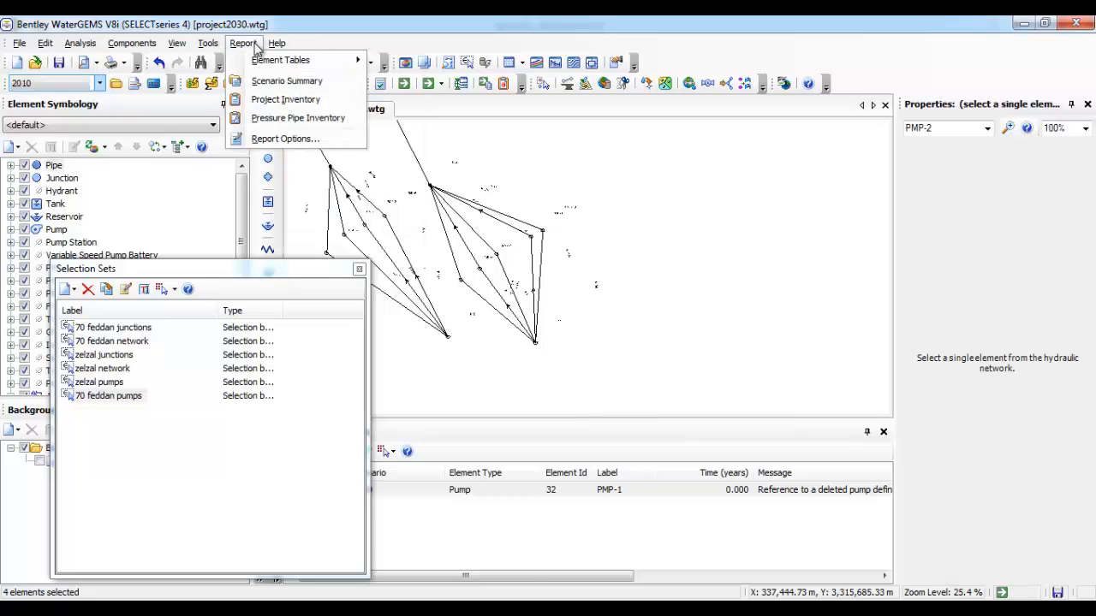
mouse_move(257, 66)
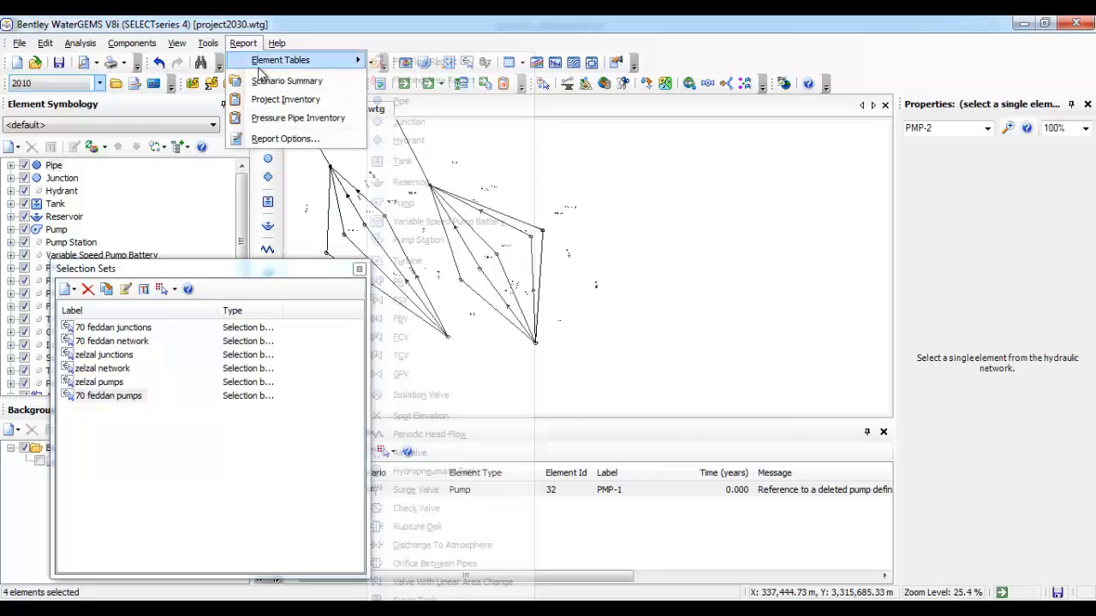
click(427, 182)
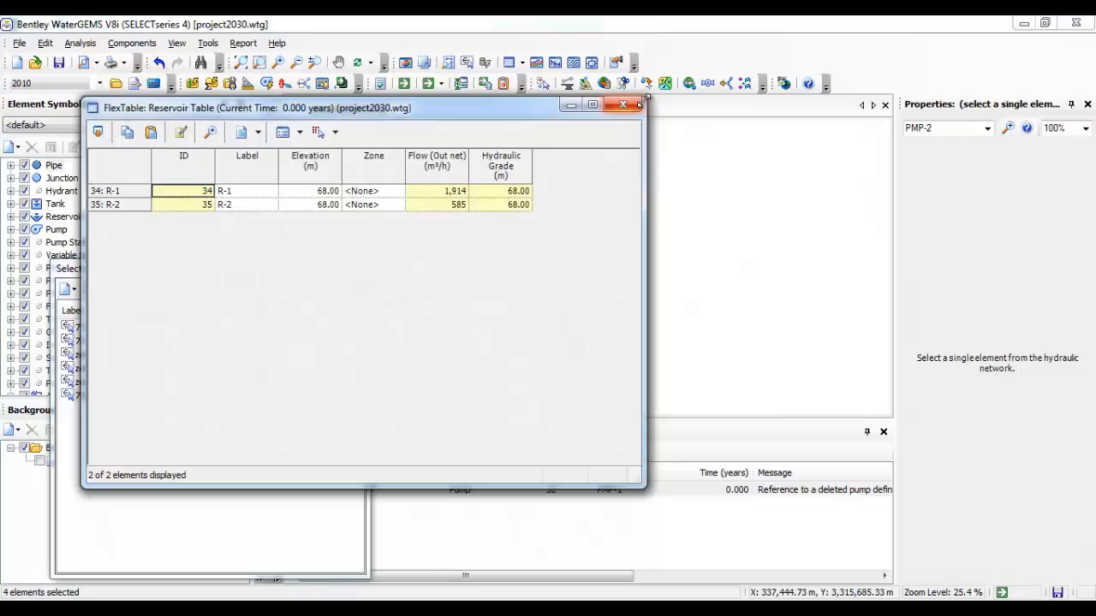
click(624, 104)
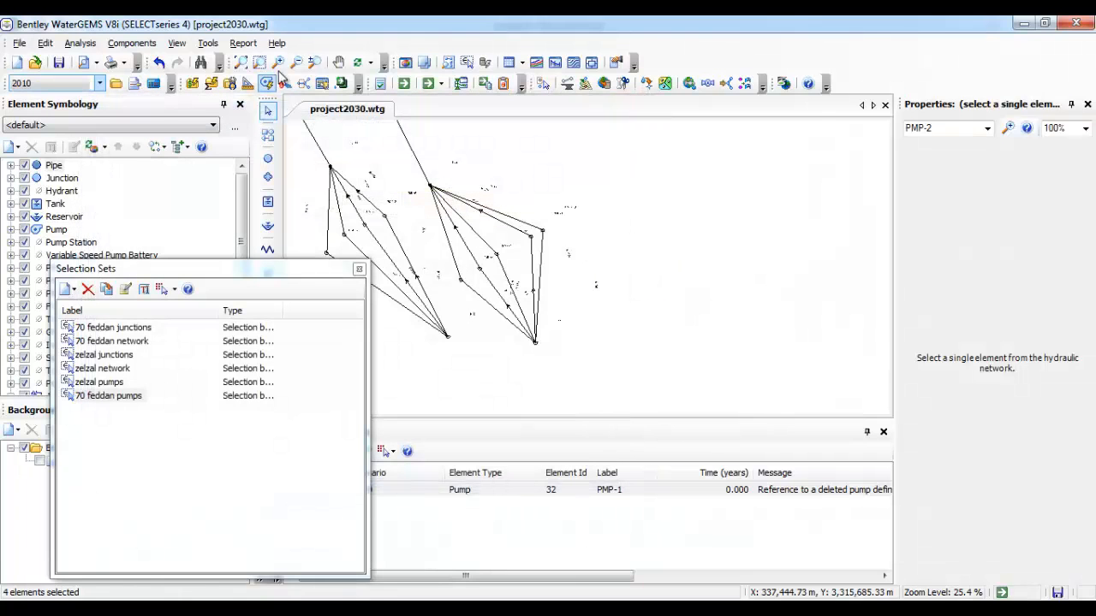
click(360, 268)
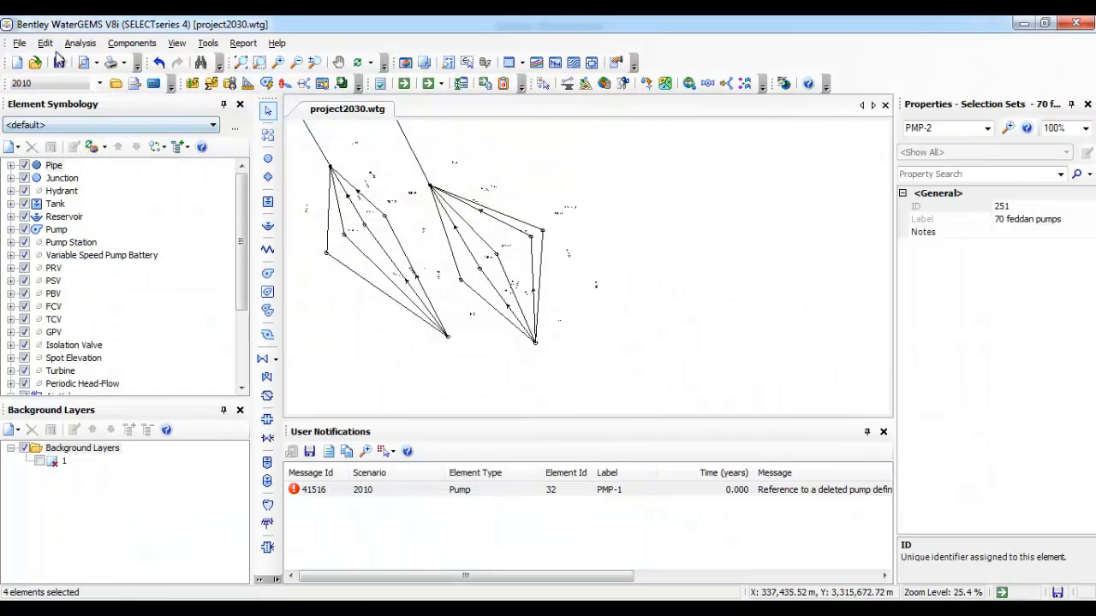
Try to compute New Optimized Design Run - 1 of the 2010 study in Darwin Designer, and return to the network drawing
click(76, 46)
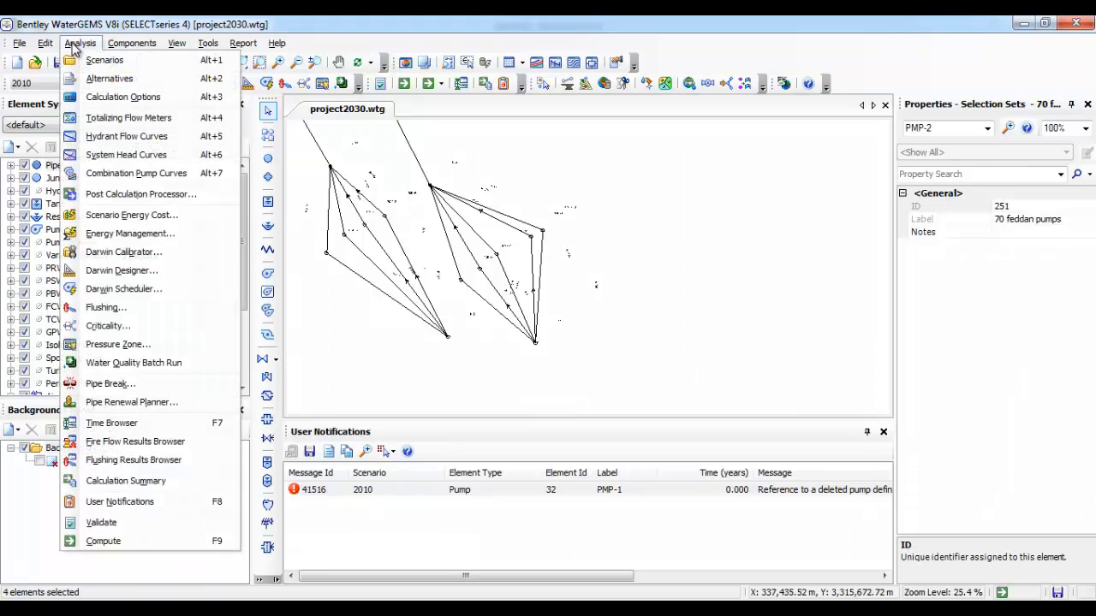
click(119, 269)
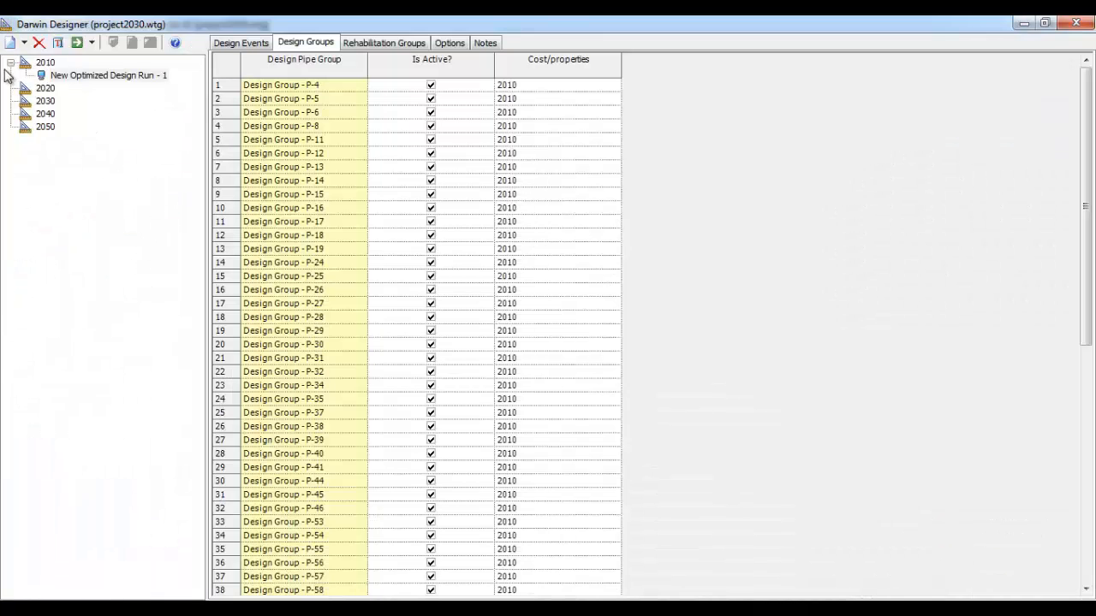
click(83, 75)
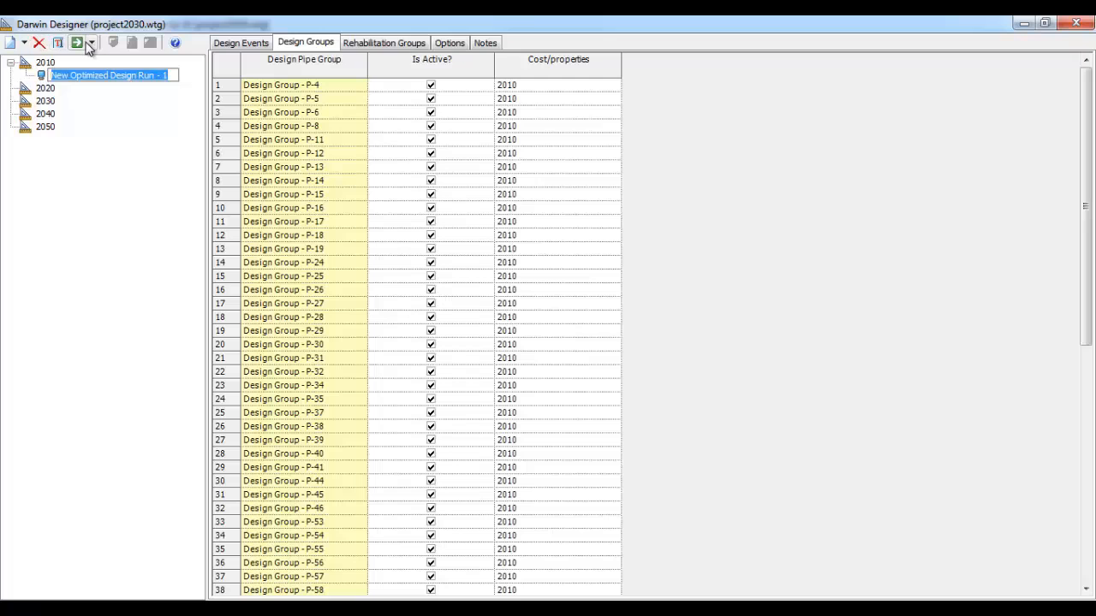
click(79, 44)
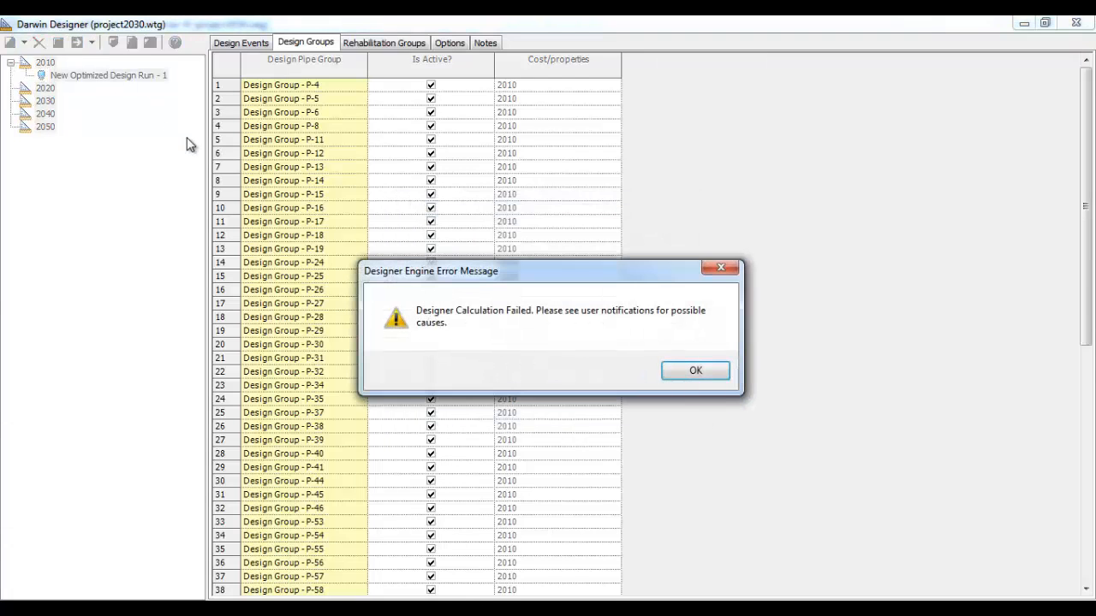
click(695, 371)
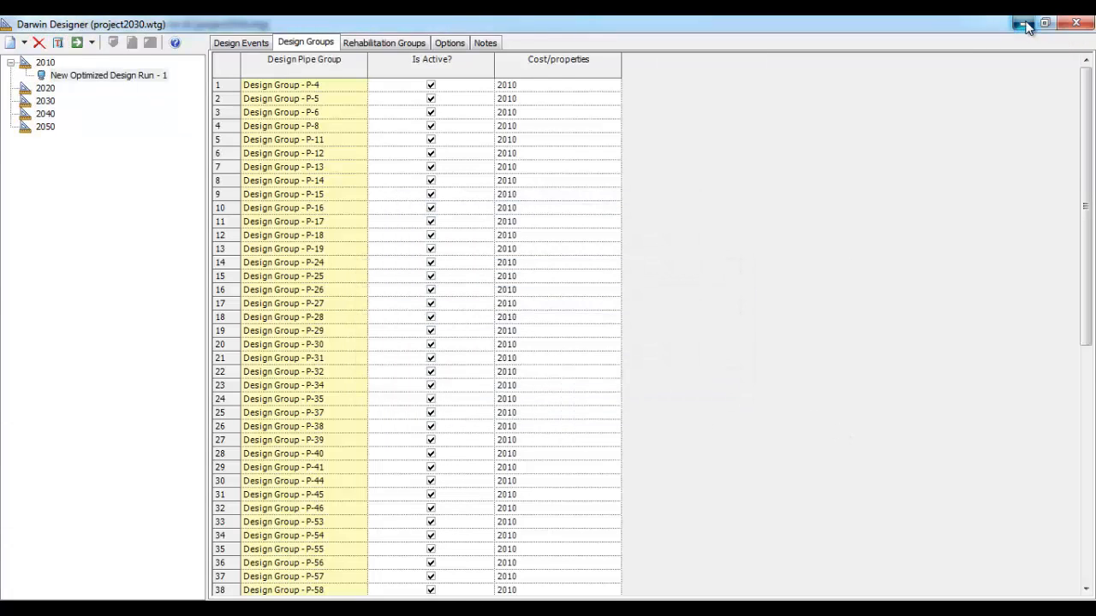
click(1076, 23)
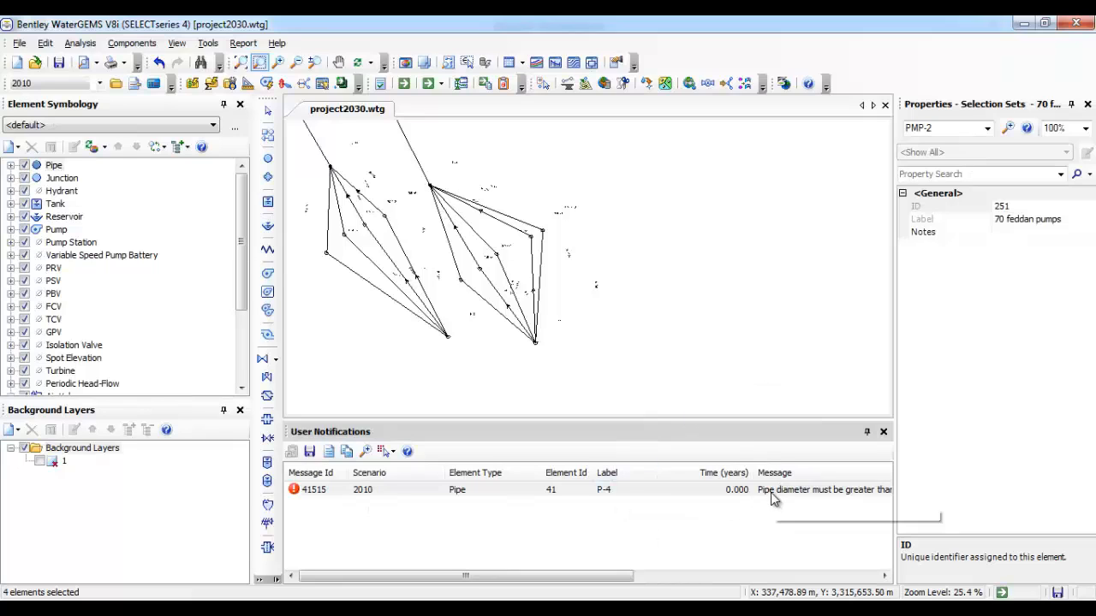
Locate pipe P-4 from the pipe diameter notification and set its diameter to 150 mm
drag(631, 578, 588, 581)
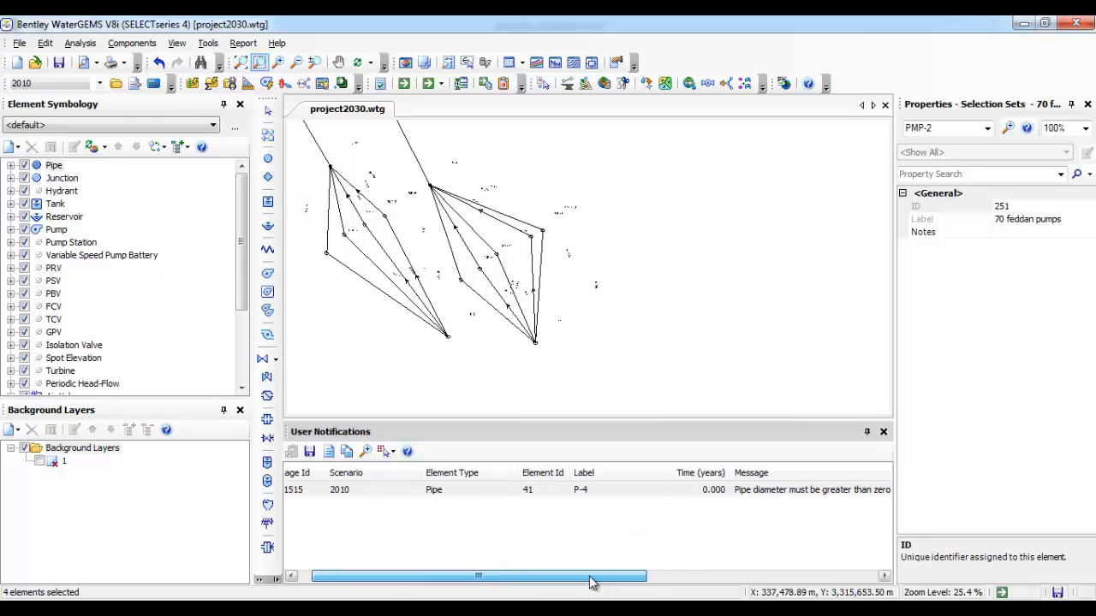
double_click(589, 492)
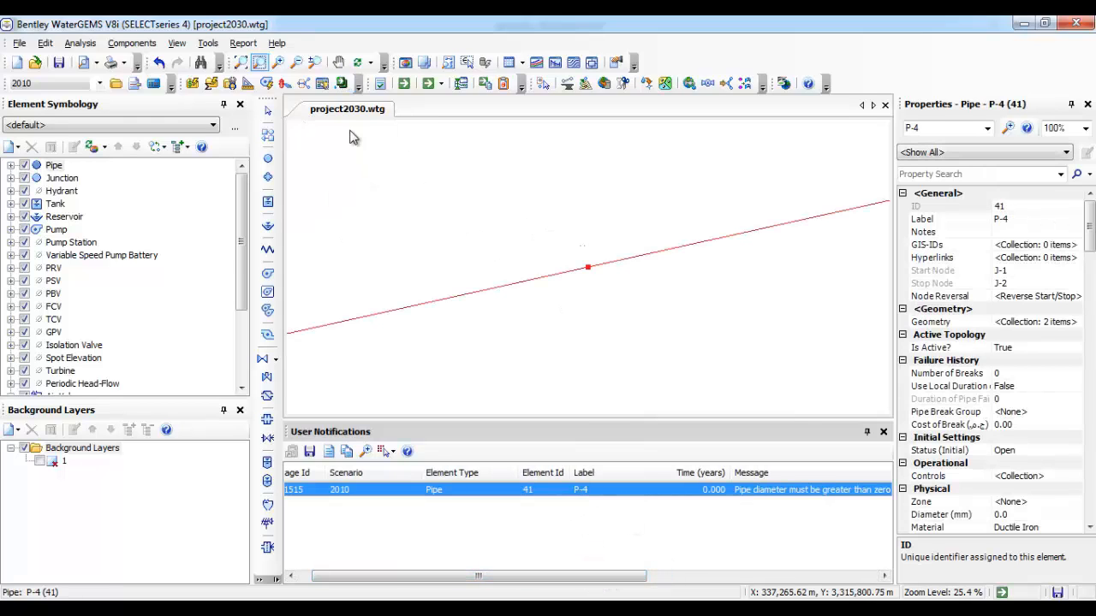
click(298, 64)
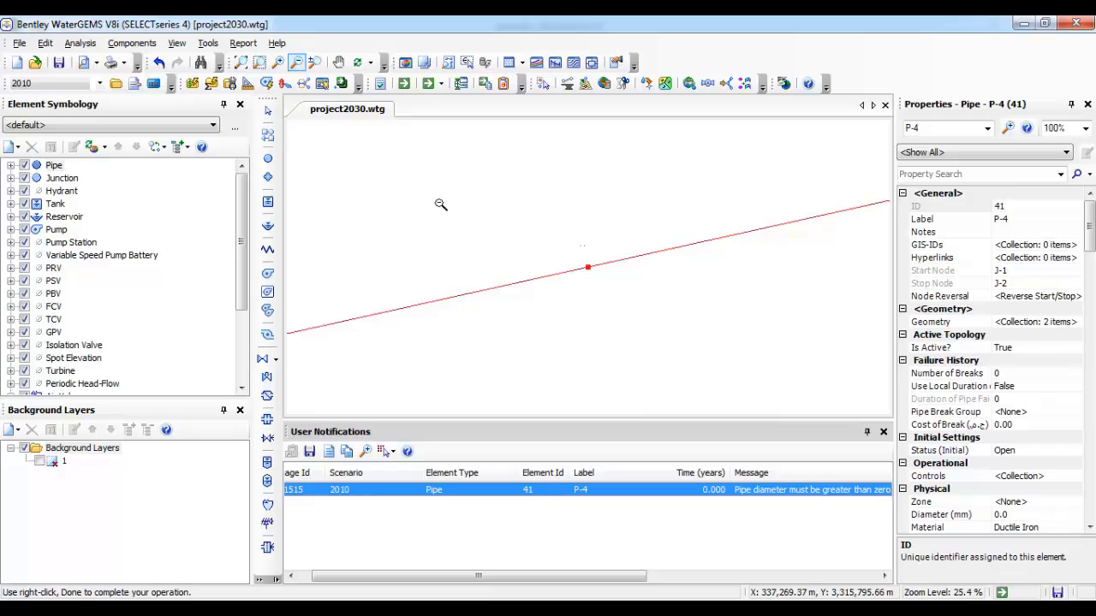
click(567, 276)
click(567, 285)
click(567, 284)
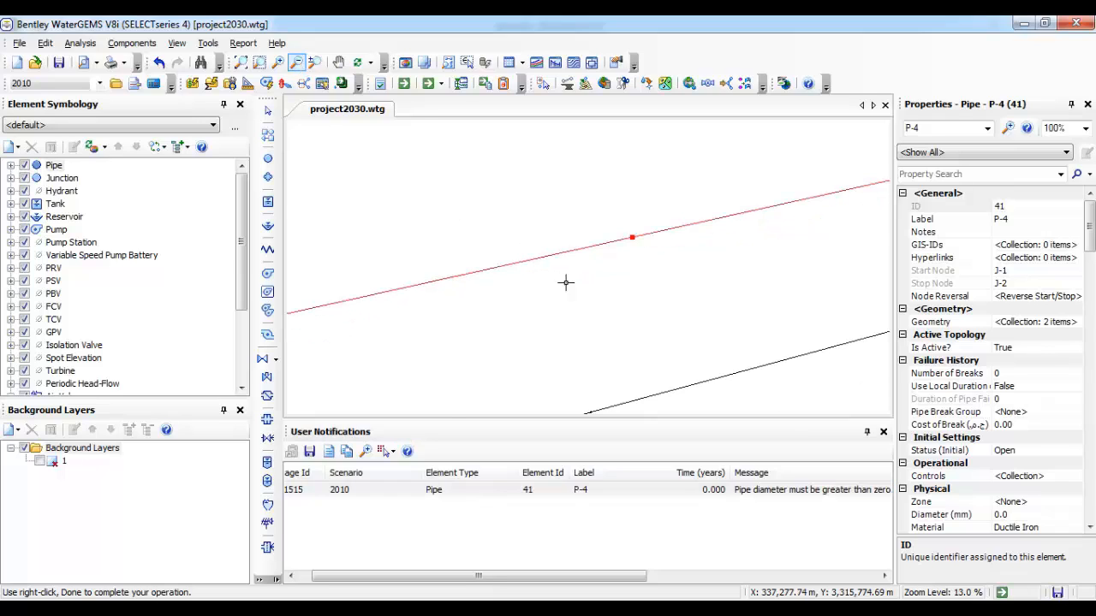
click(566, 284)
click(566, 285)
click(566, 284)
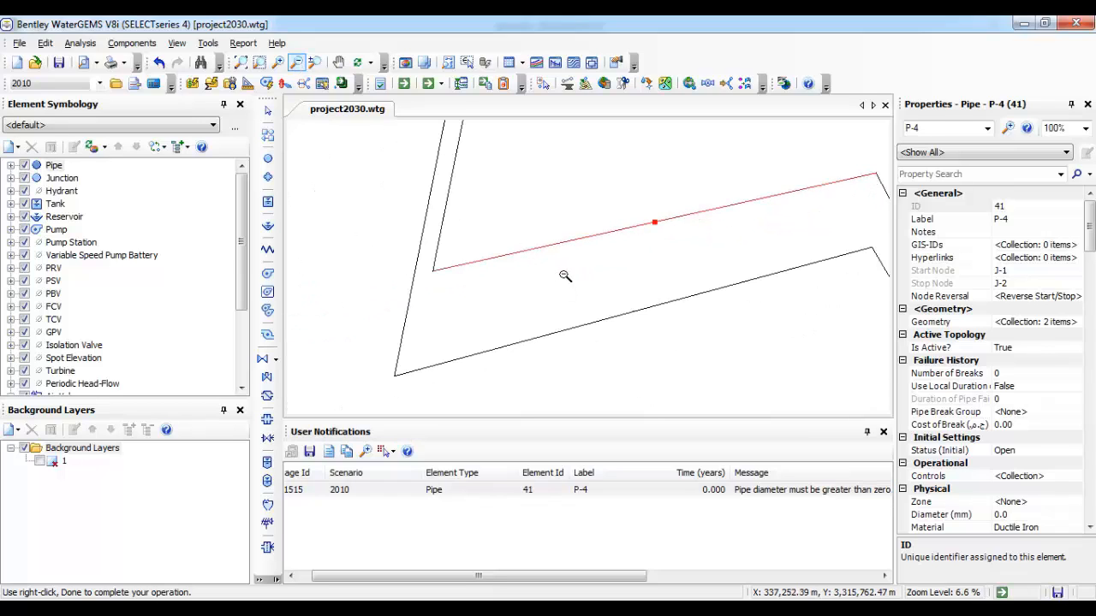
key(Escape)
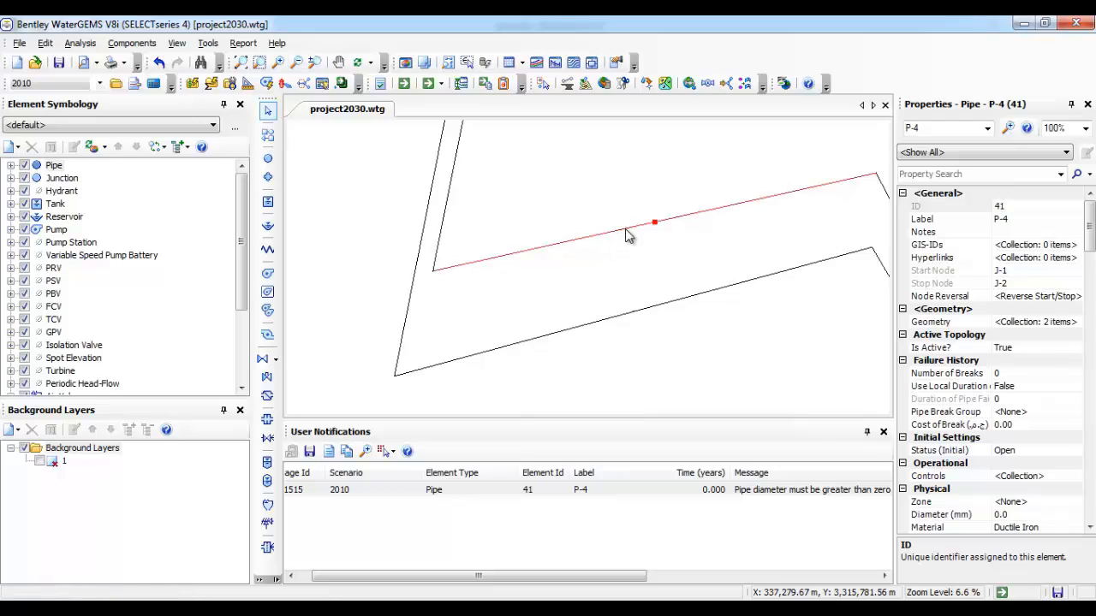
right_click(629, 237)
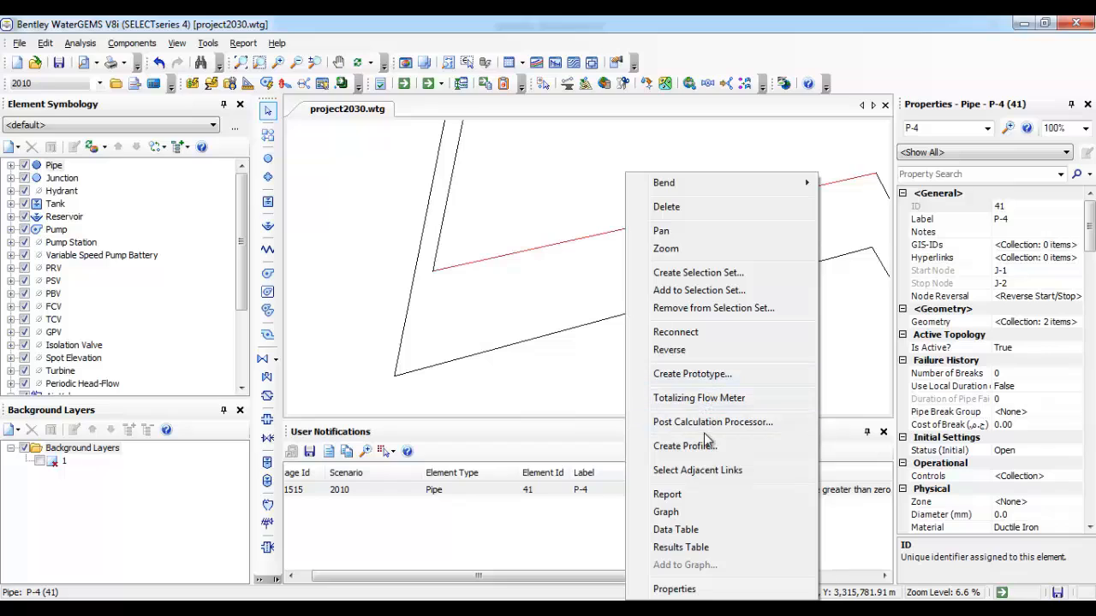
click(939, 60)
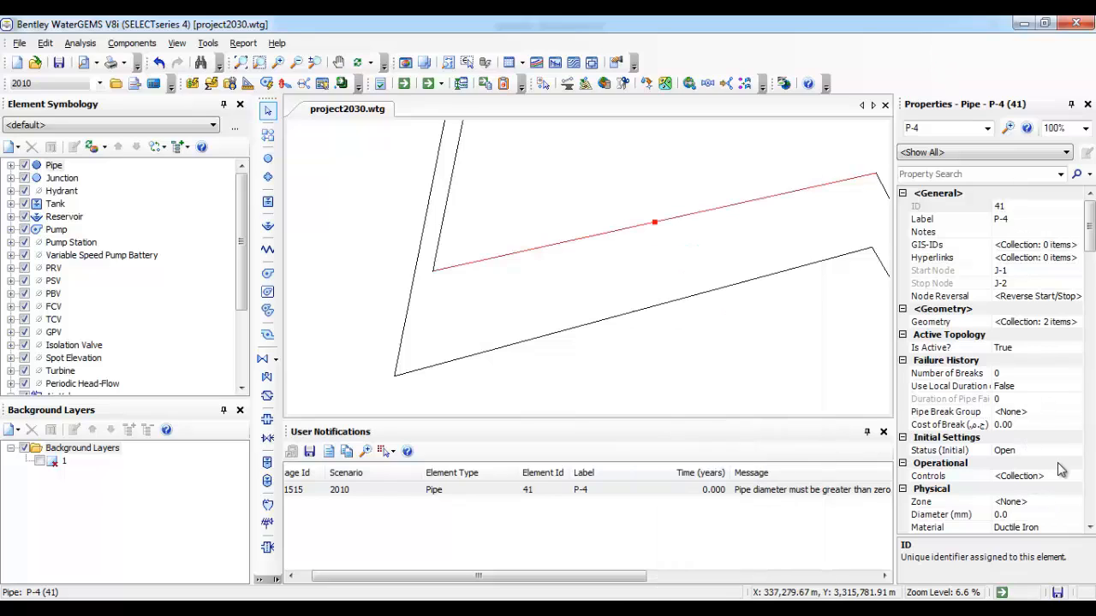
click(1013, 516)
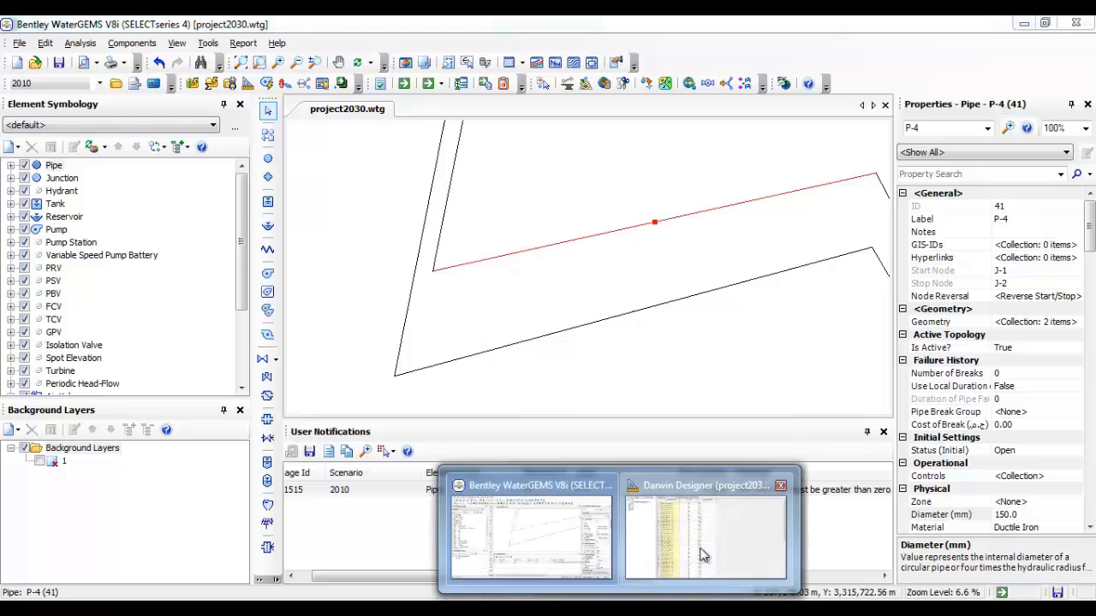
Return to Darwin Designer and compute New Optimized Design Run - 1 of the 2010 study again, dismissing the progress dialog when finished
click(700, 552)
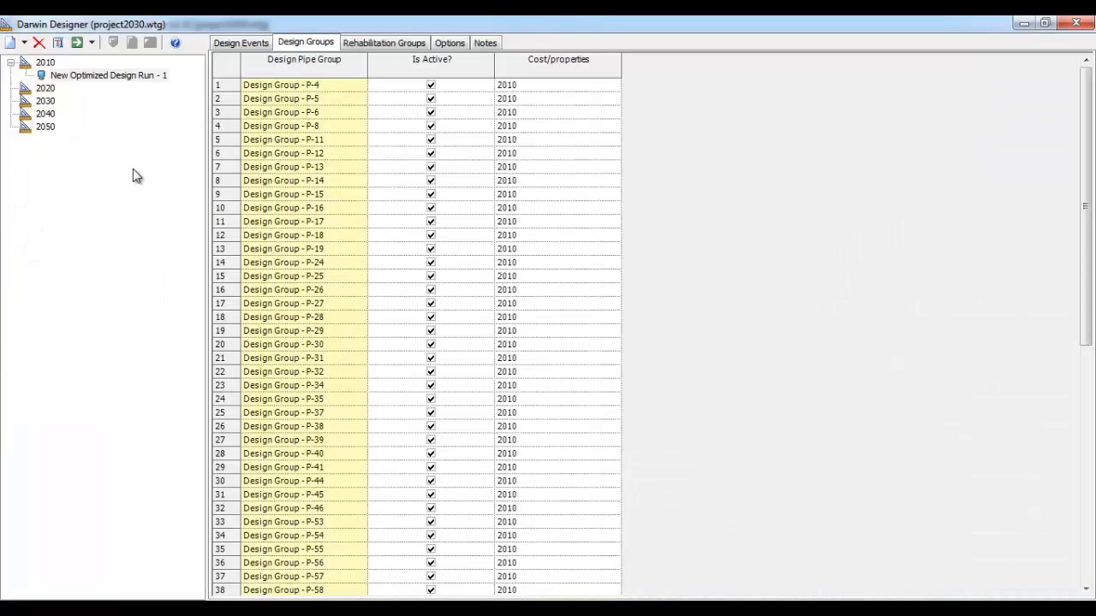
click(77, 42)
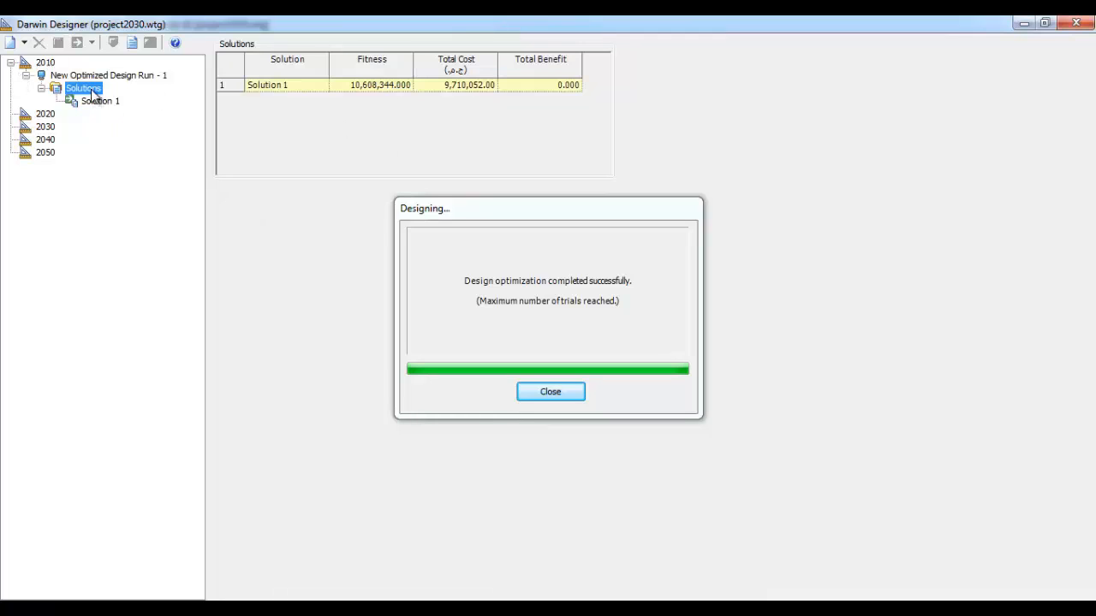
click(568, 393)
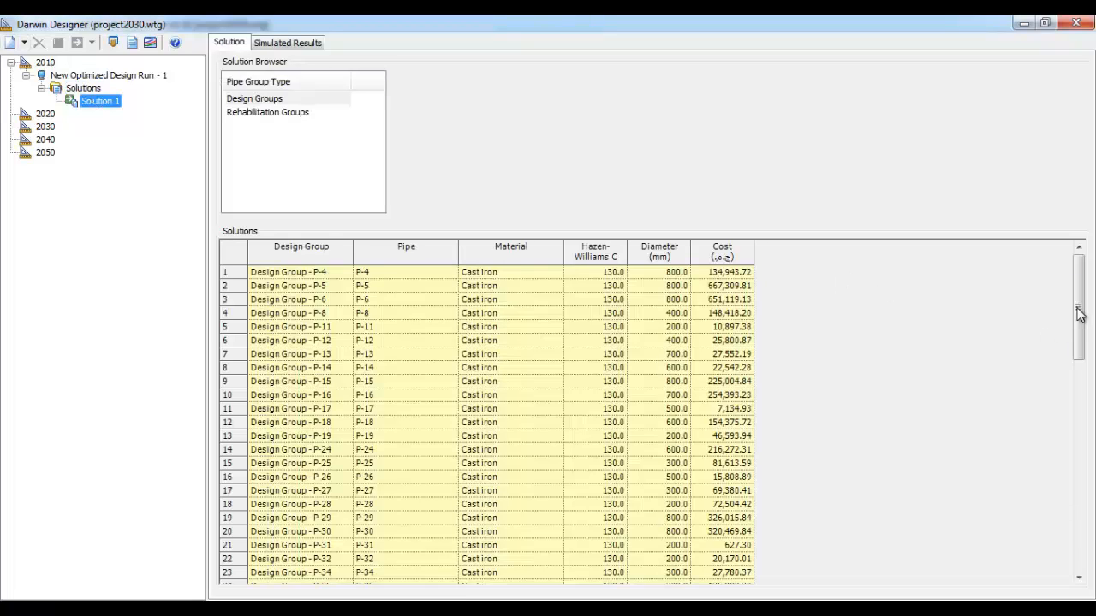
Review the design group pipe diameters and costs of the 2010 Solution 1, and its simulated junction pressures
drag(1079, 313, 1089, 390)
drag(1091, 453, 1090, 458)
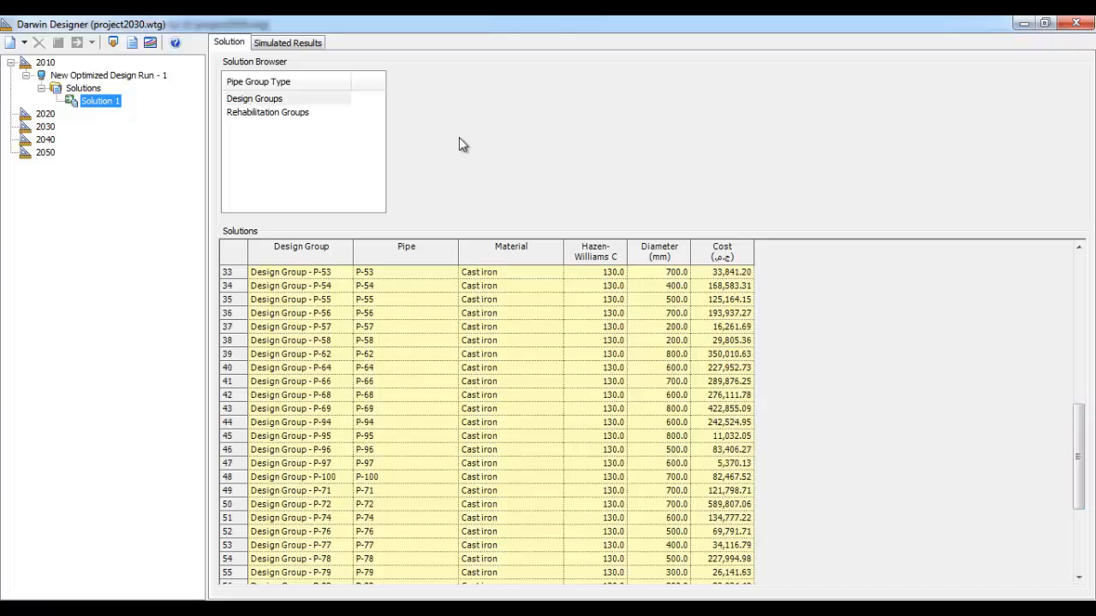
click(299, 47)
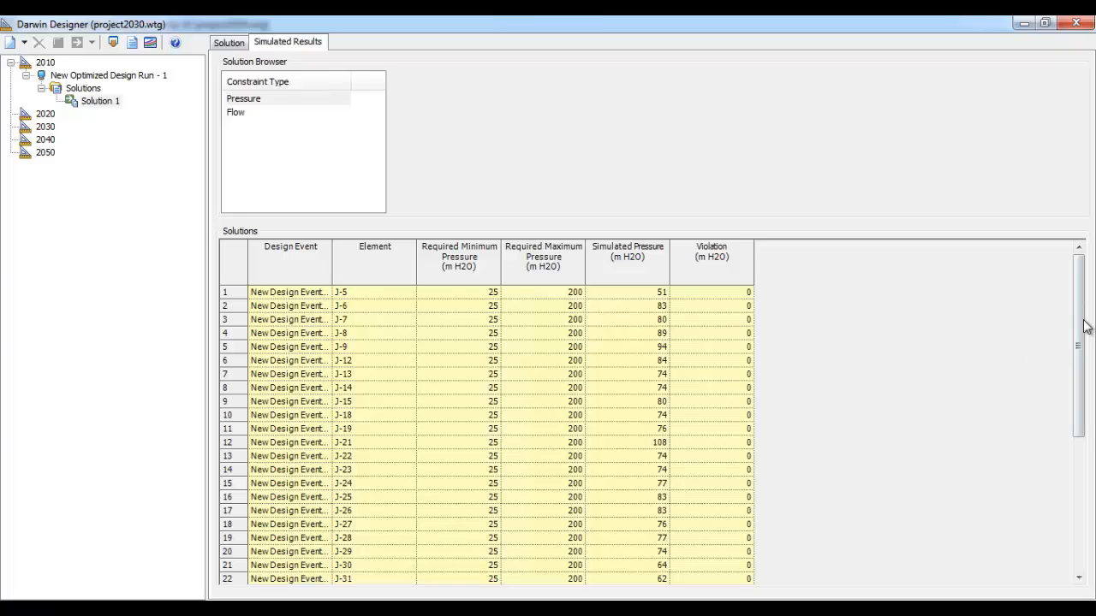
mouse_move(1081, 327)
mouse_down()
mouse_move(1091, 465)
mouse_move(1091, 327)
mouse_up()
Check the flow constraint results of Solution 1, sort them by simulated velocity in descending order, and select elements P-41 through P-68
click(236, 112)
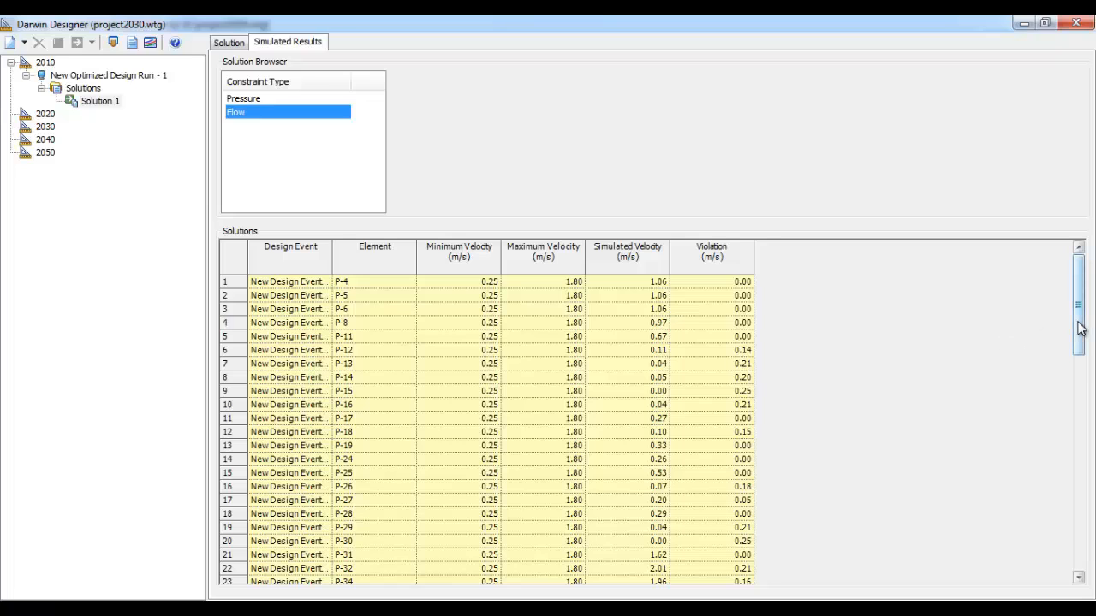
drag(1079, 329, 1077, 361)
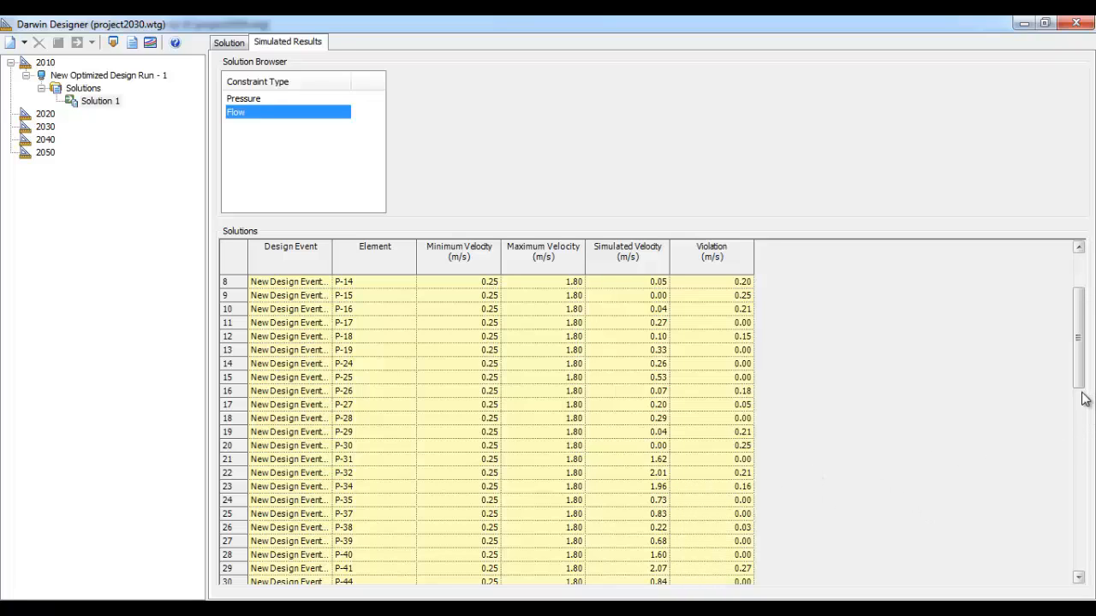
drag(1081, 368, 1080, 335)
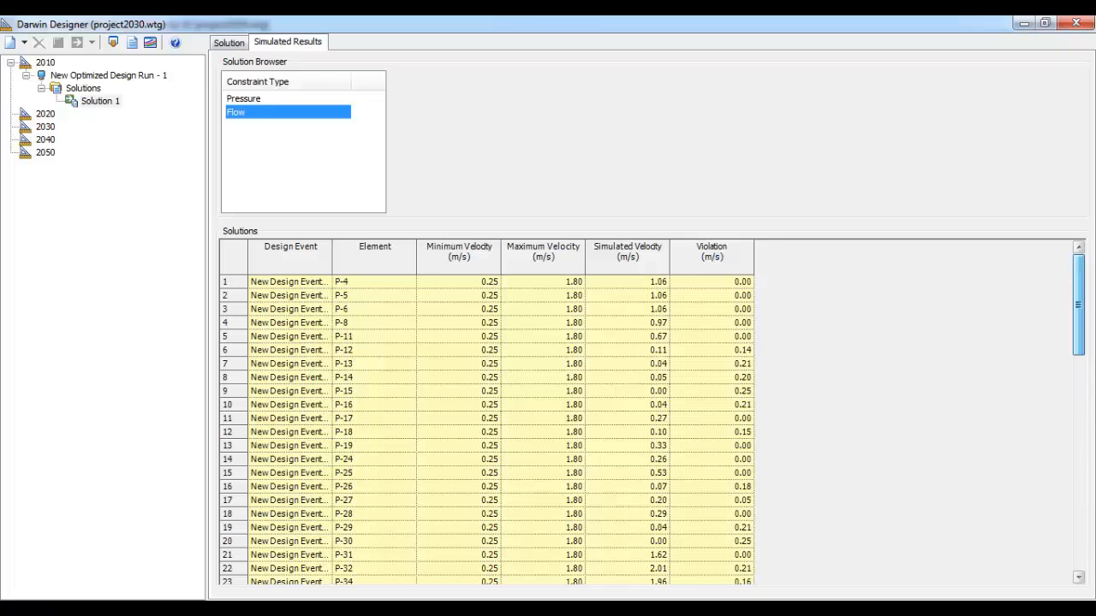
click(640, 248)
right_click(640, 248)
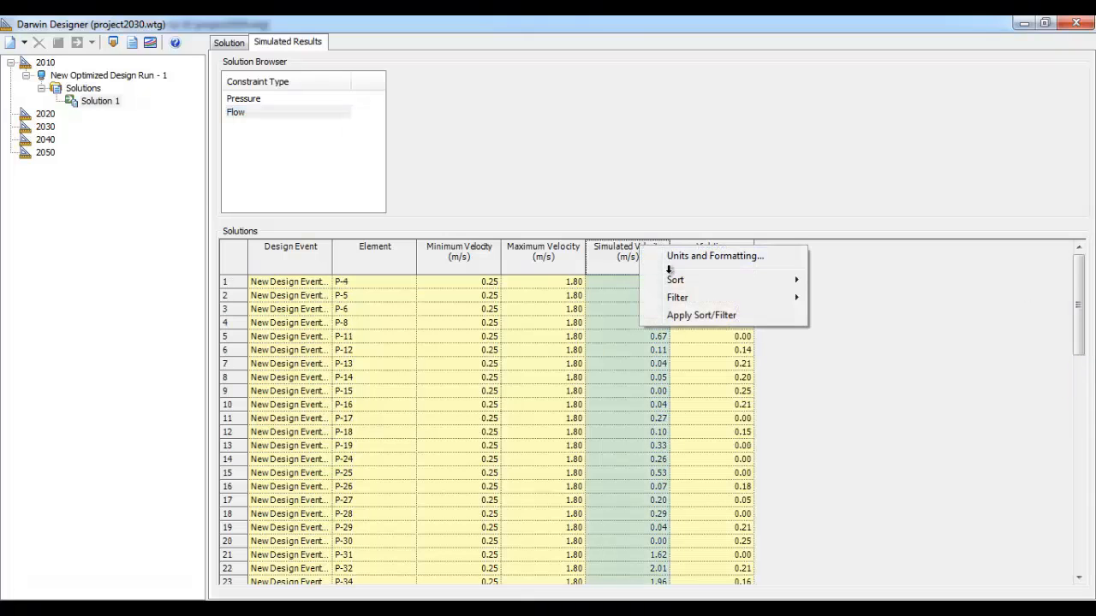
mouse_move(684, 280)
click(891, 300)
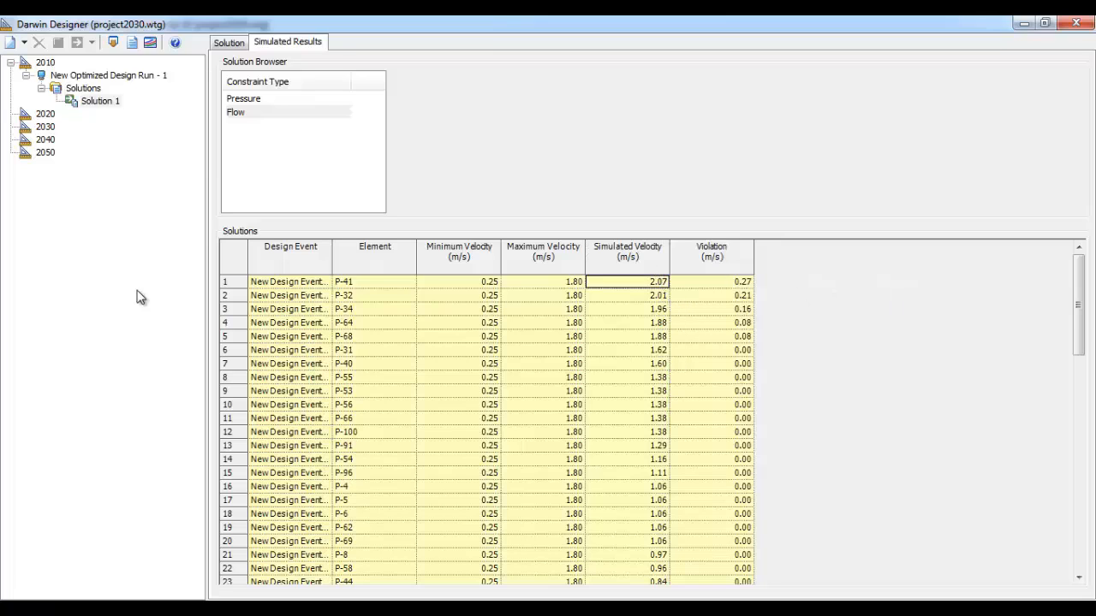
drag(354, 283, 353, 335)
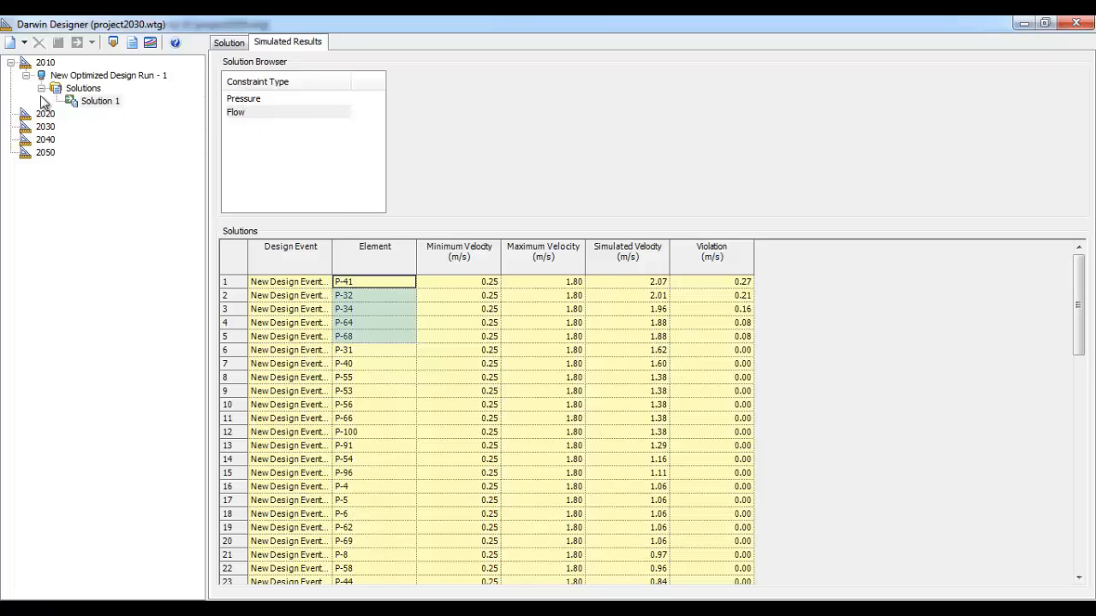
View the cost and property settings of the 2020 design study and return to the simulated flow results of the 2010 Solution 1
click(95, 103)
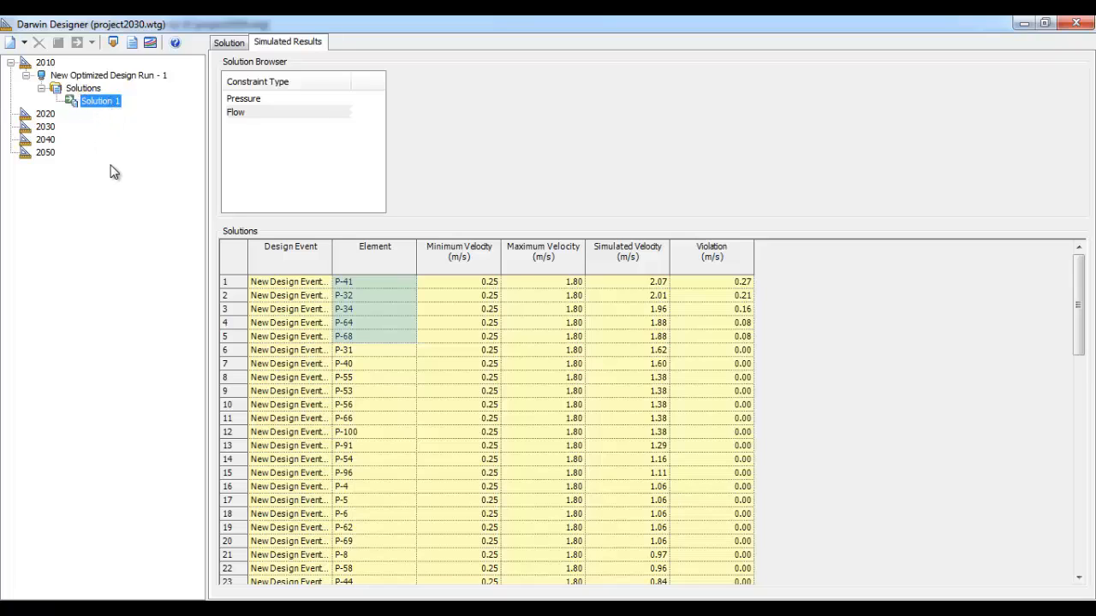
click(29, 118)
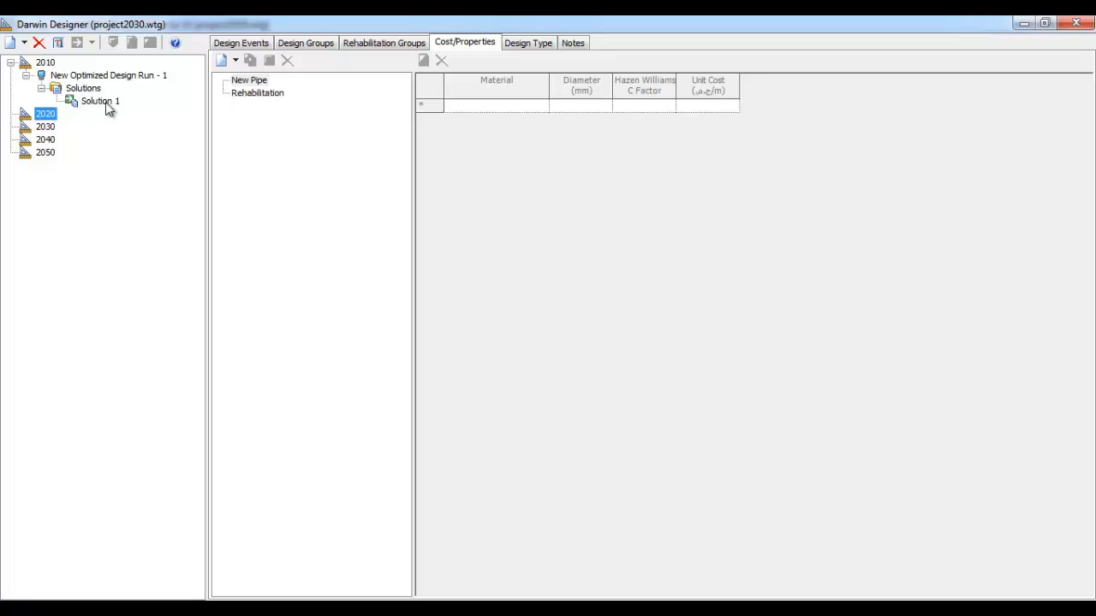
click(108, 107)
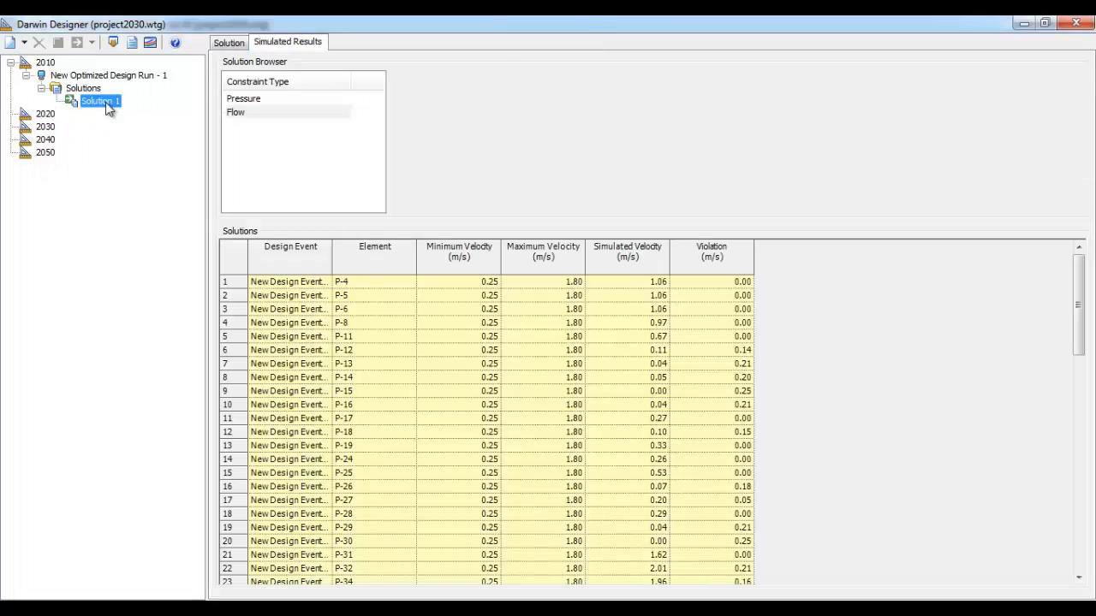